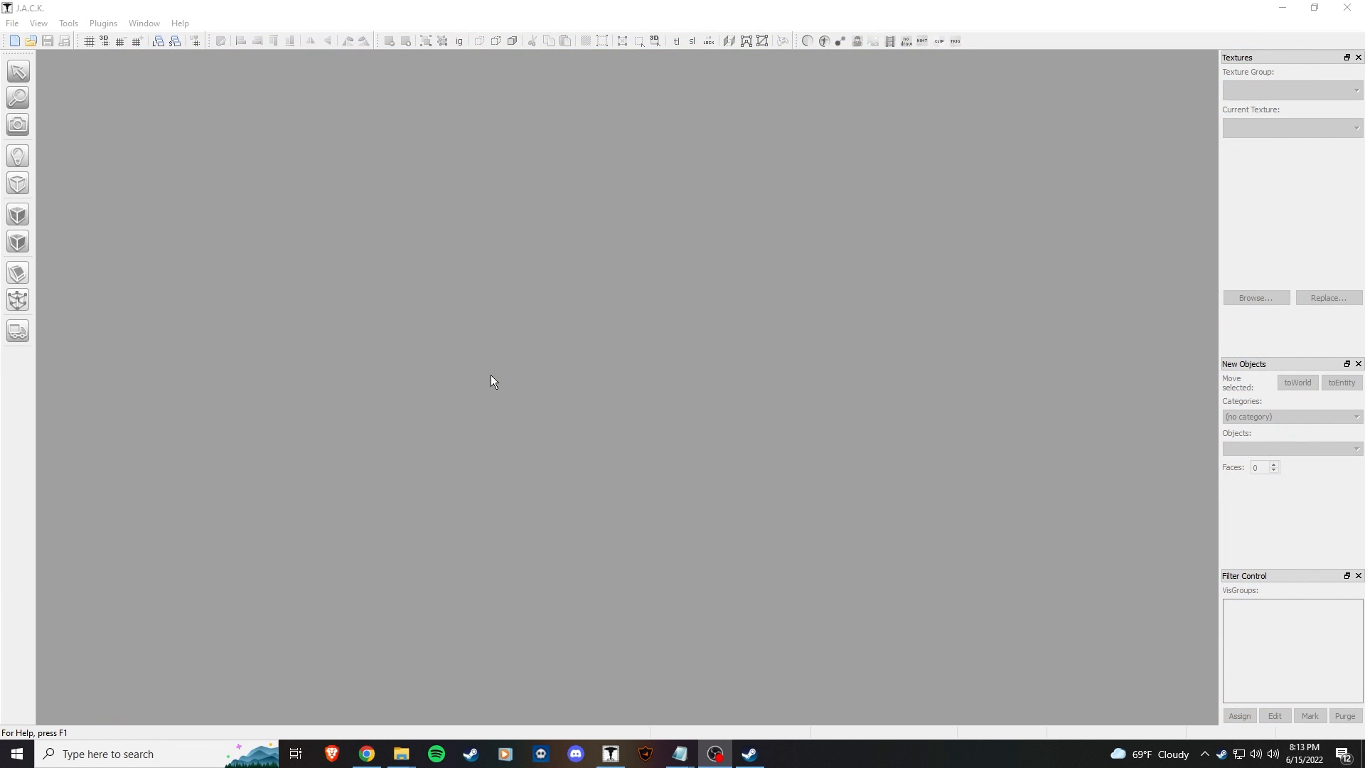
Step: Create a new map, Map1, using the vhetutor game configuration
click(12, 23)
click(32, 37)
click(629, 400)
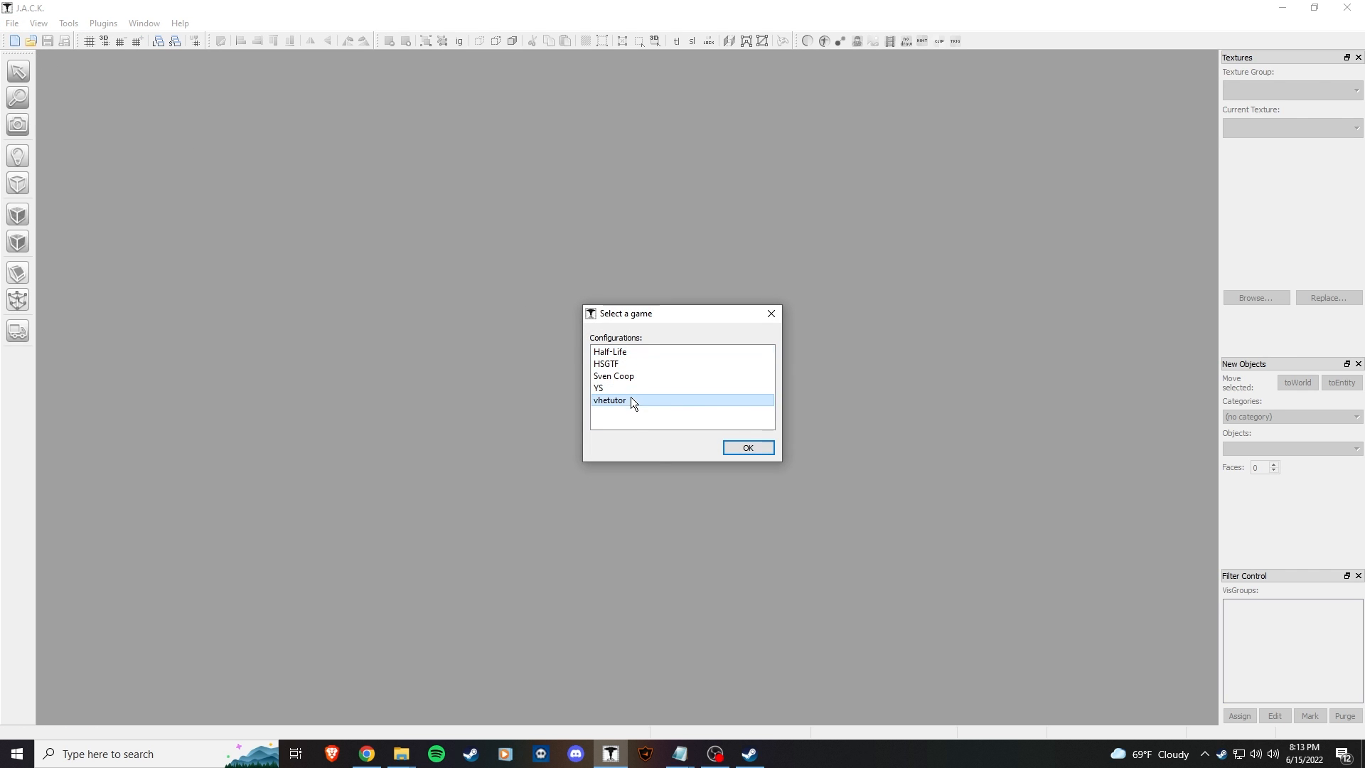
click(746, 447)
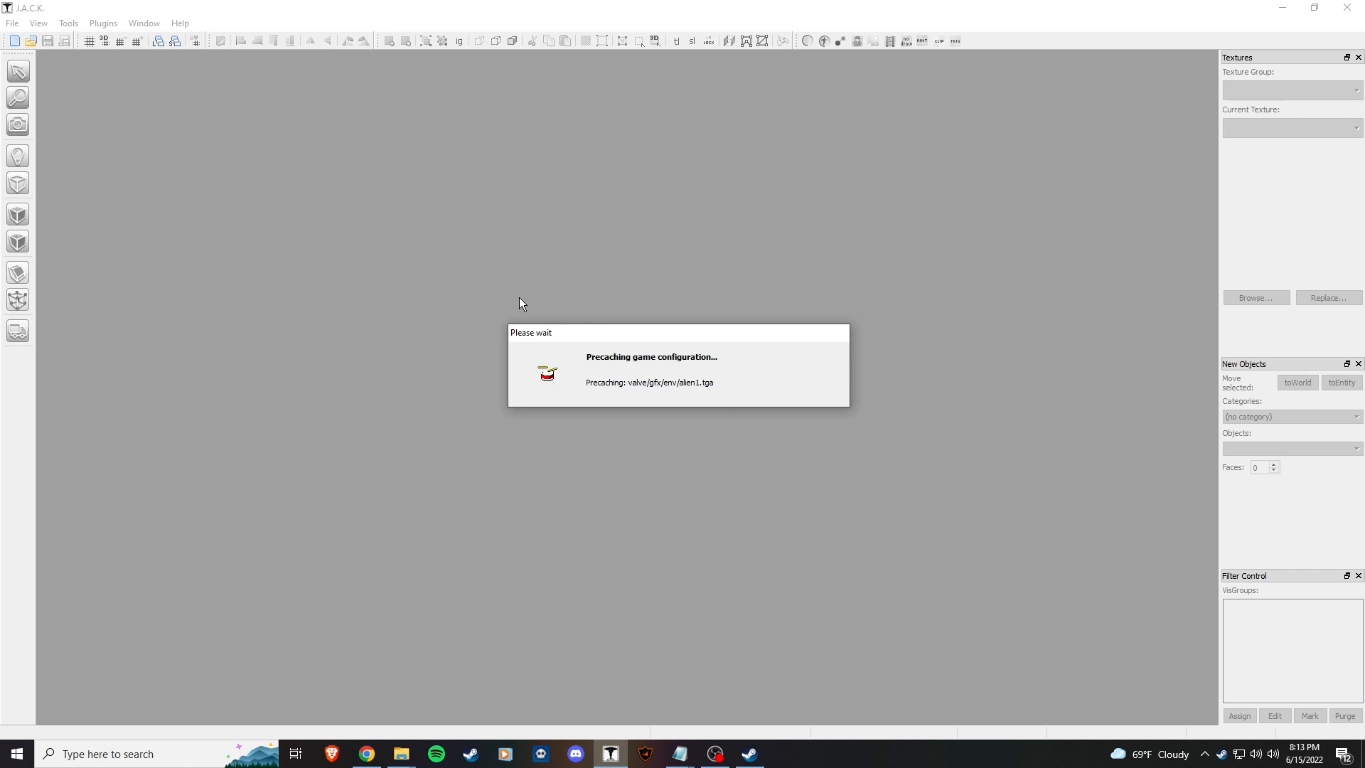
key(z)
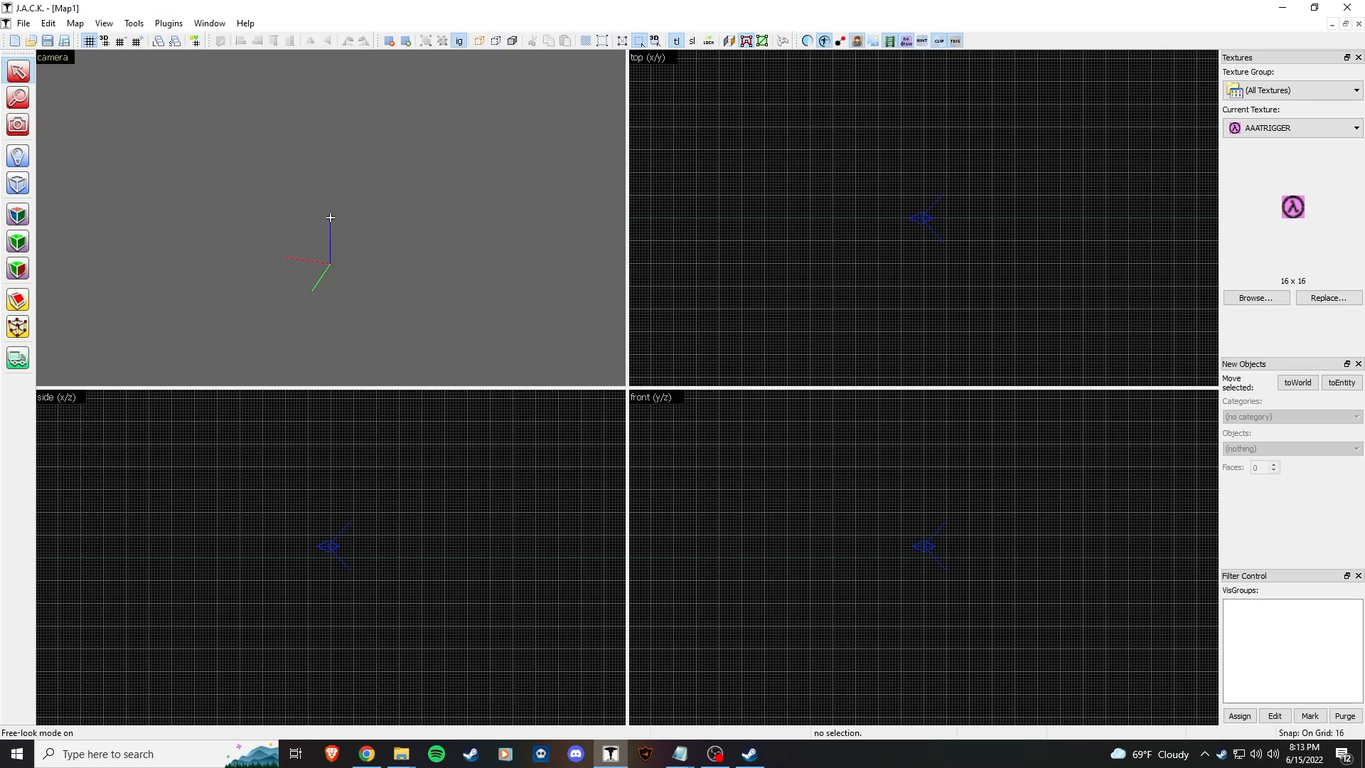
Step: Place a monster_gman entity at the centre of the top view
click(18, 156)
click(1295, 449)
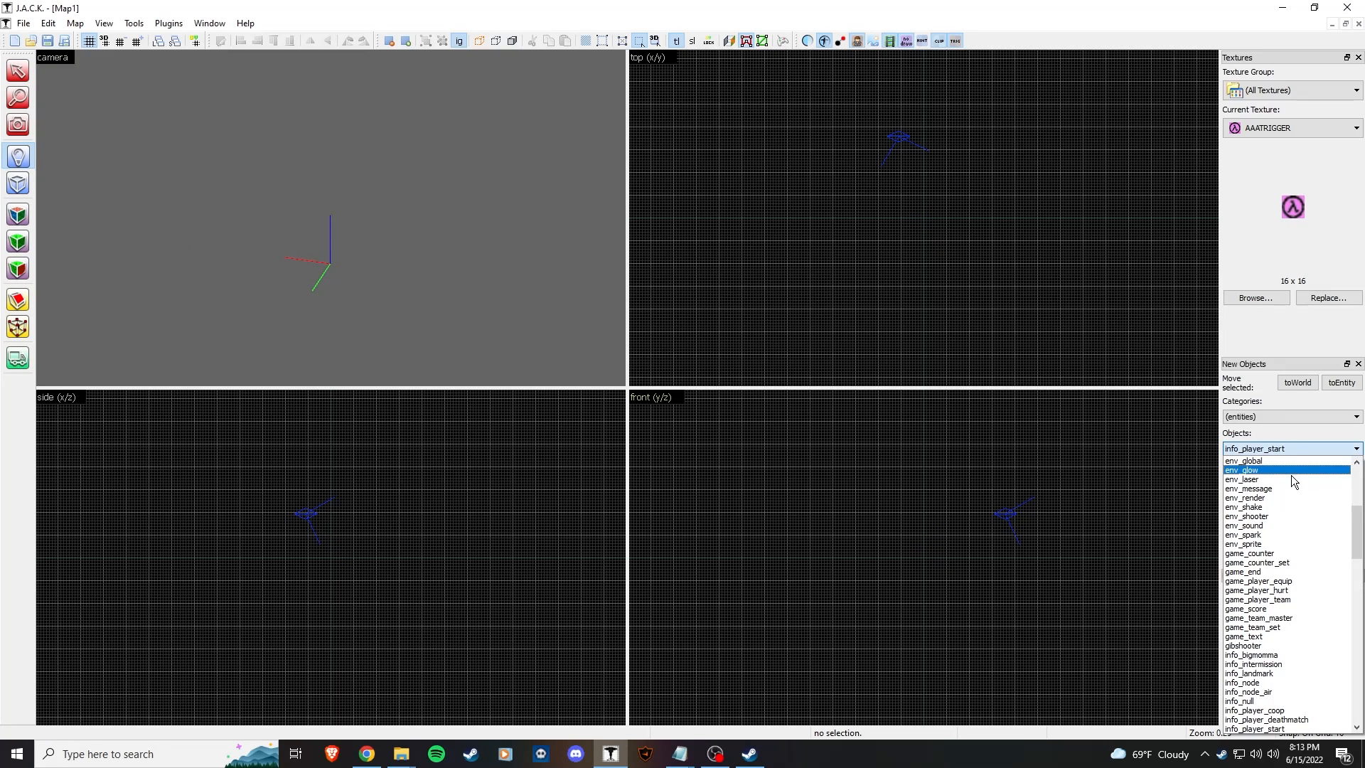
drag(1350, 530, 1348, 605)
click(1311, 587)
click(920, 218)
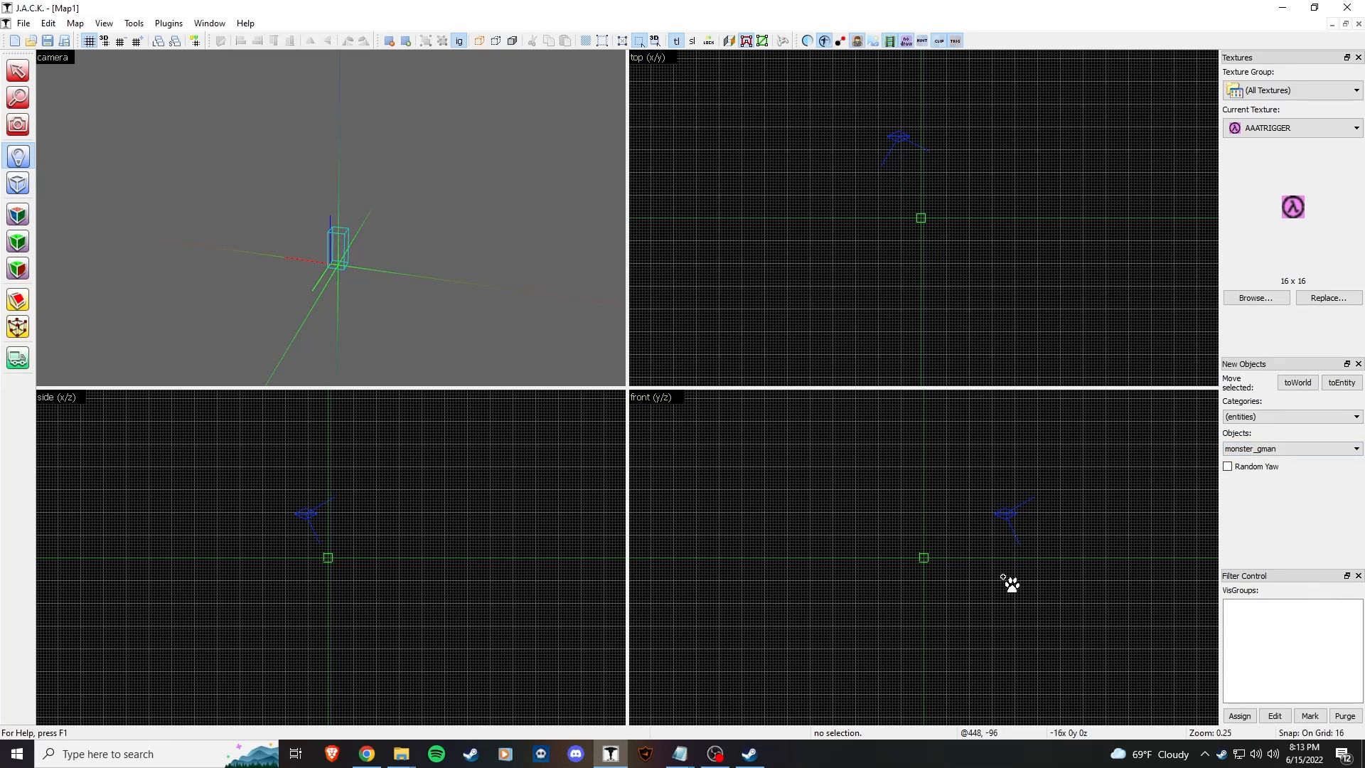
key(Return)
Step: Set the G-Man's Animation Sequence property to 2
click(29, 71)
key(z)
key(w)
key(s)
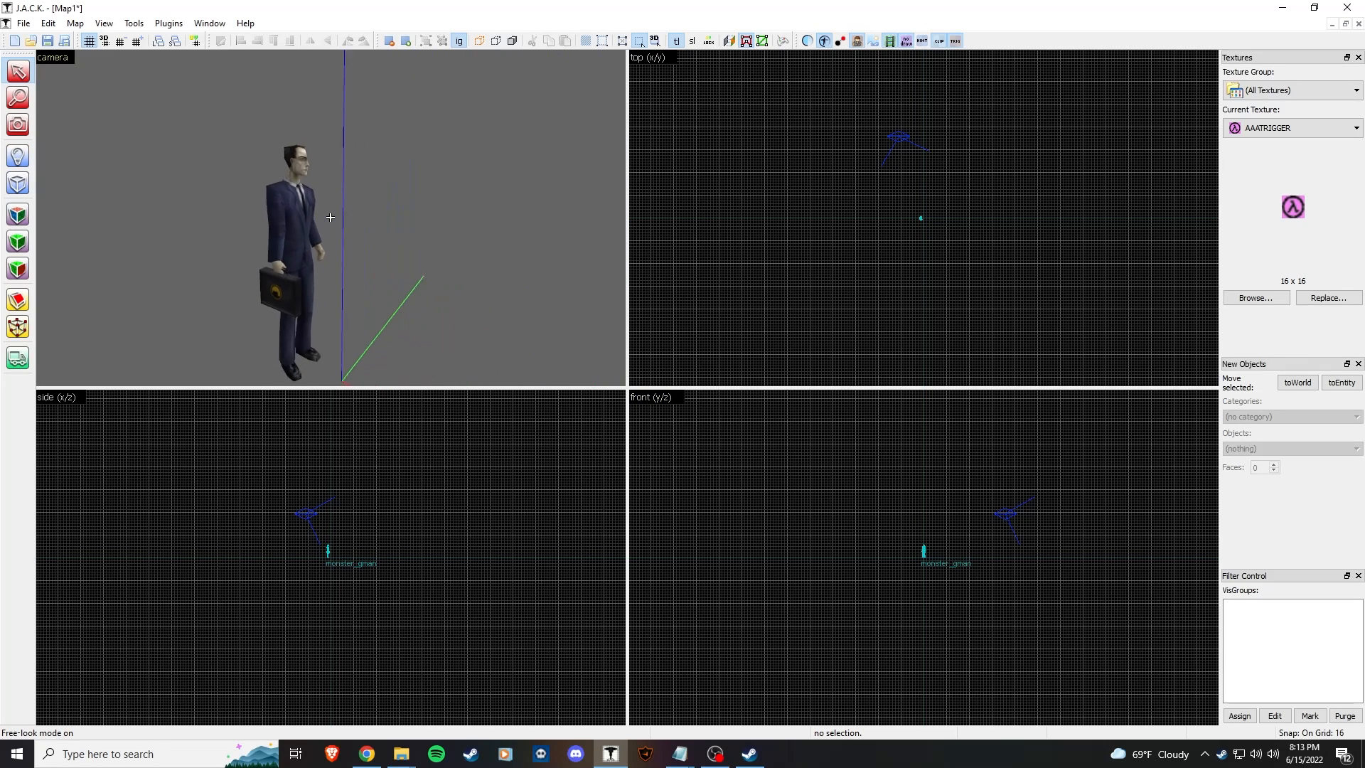
key(z)
click(298, 220)
key(alt+Return)
click(587, 436)
click(750, 340)
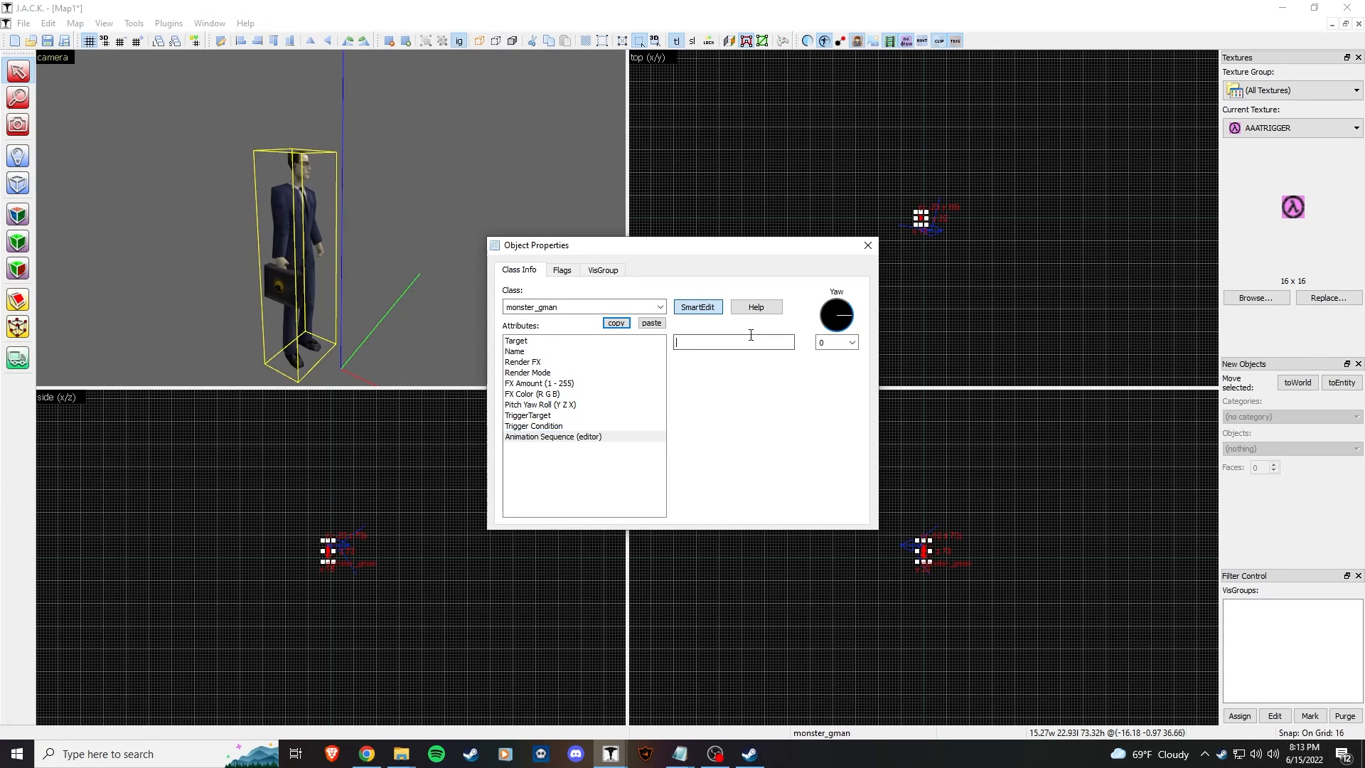
text(2)
click(862, 247)
Step: Watch sequence 2 play, then change the G-Man's Animation Sequence to 3
click(472, 286)
key(z)
key(w)
key(d)
key(s)
key(z)
click(347, 246)
key(alt+Return)
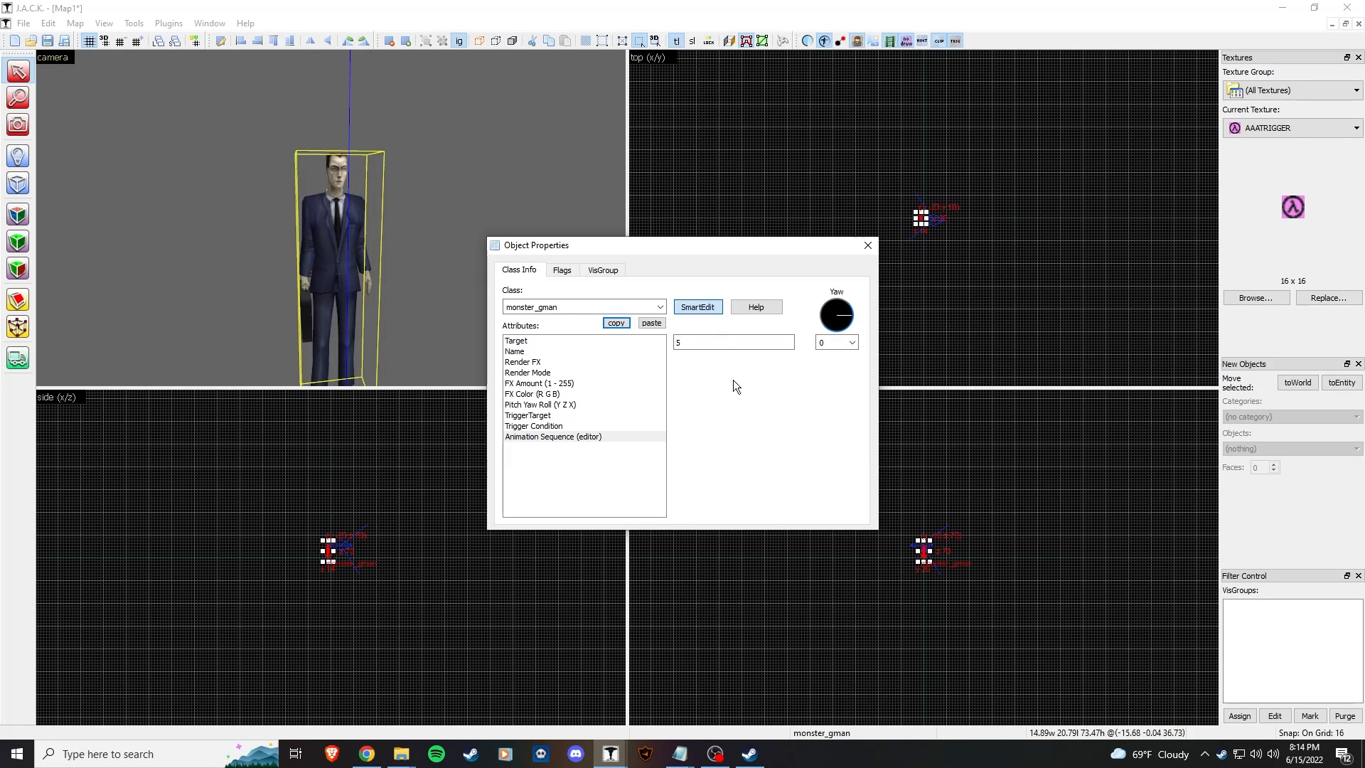
text(3)
click(861, 247)
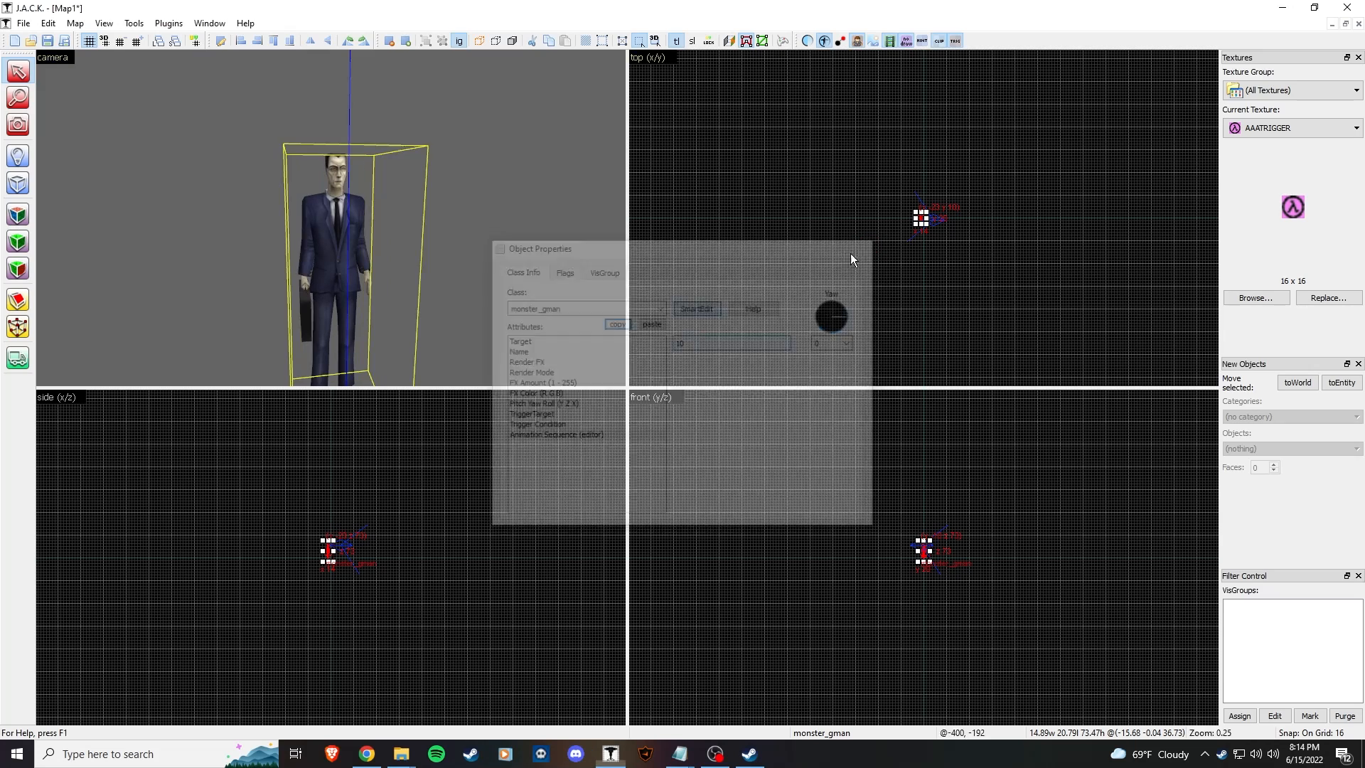
Step: Watch the new animation in 3D, then open the G-Man's right-click menu
click(480, 285)
key(z)
key(a)
key(w)
key(s)
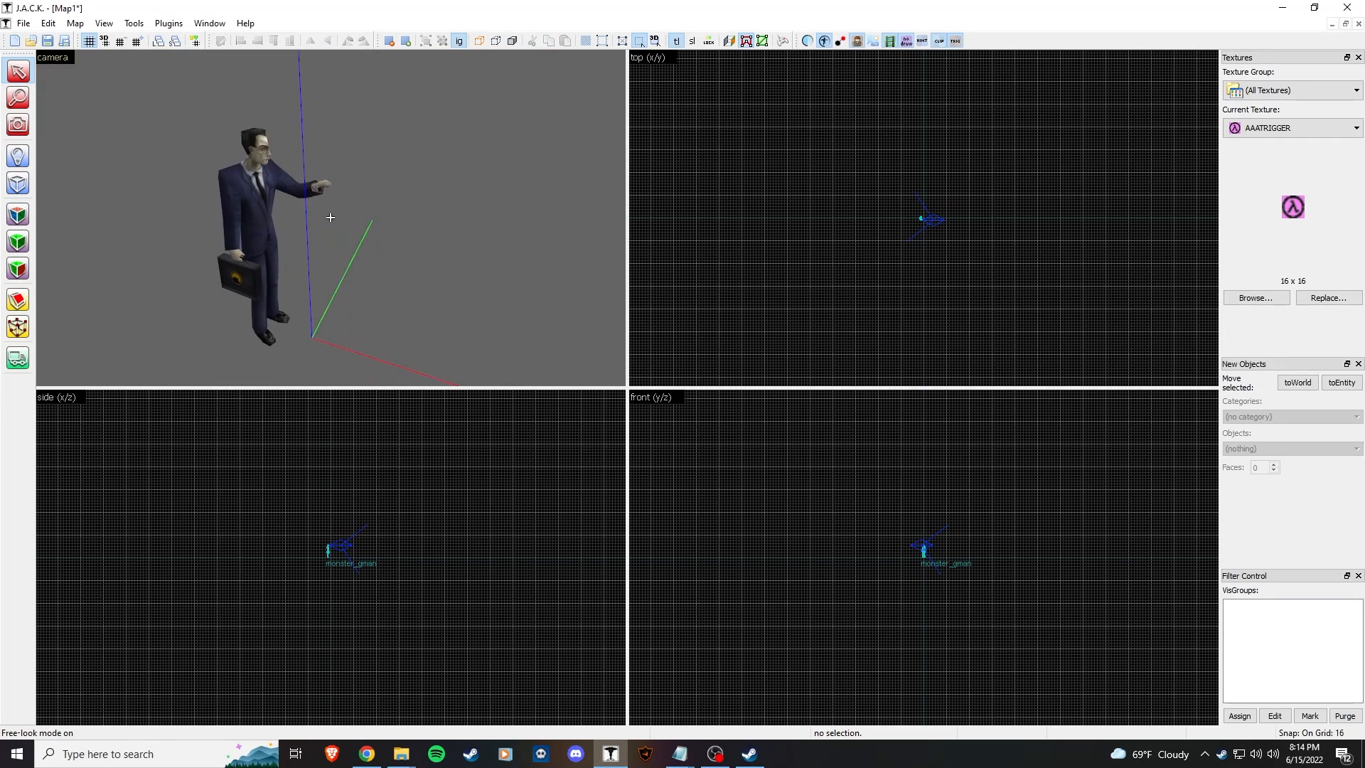
key(z)
click(301, 215)
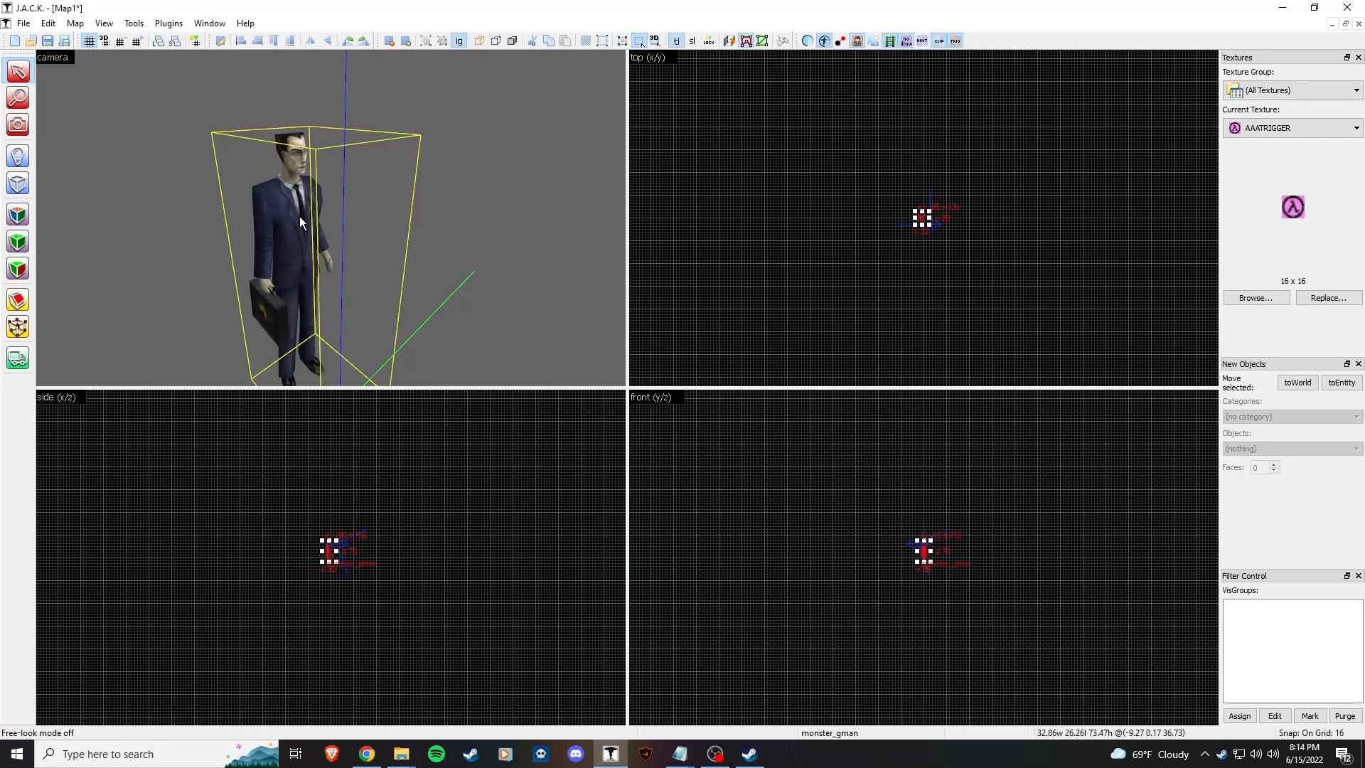
right_click(297, 228)
click(466, 13)
right_click(287, 240)
Step: Open gman.mdl in Asset Manager and play its bigyes sequence
click(373, 499)
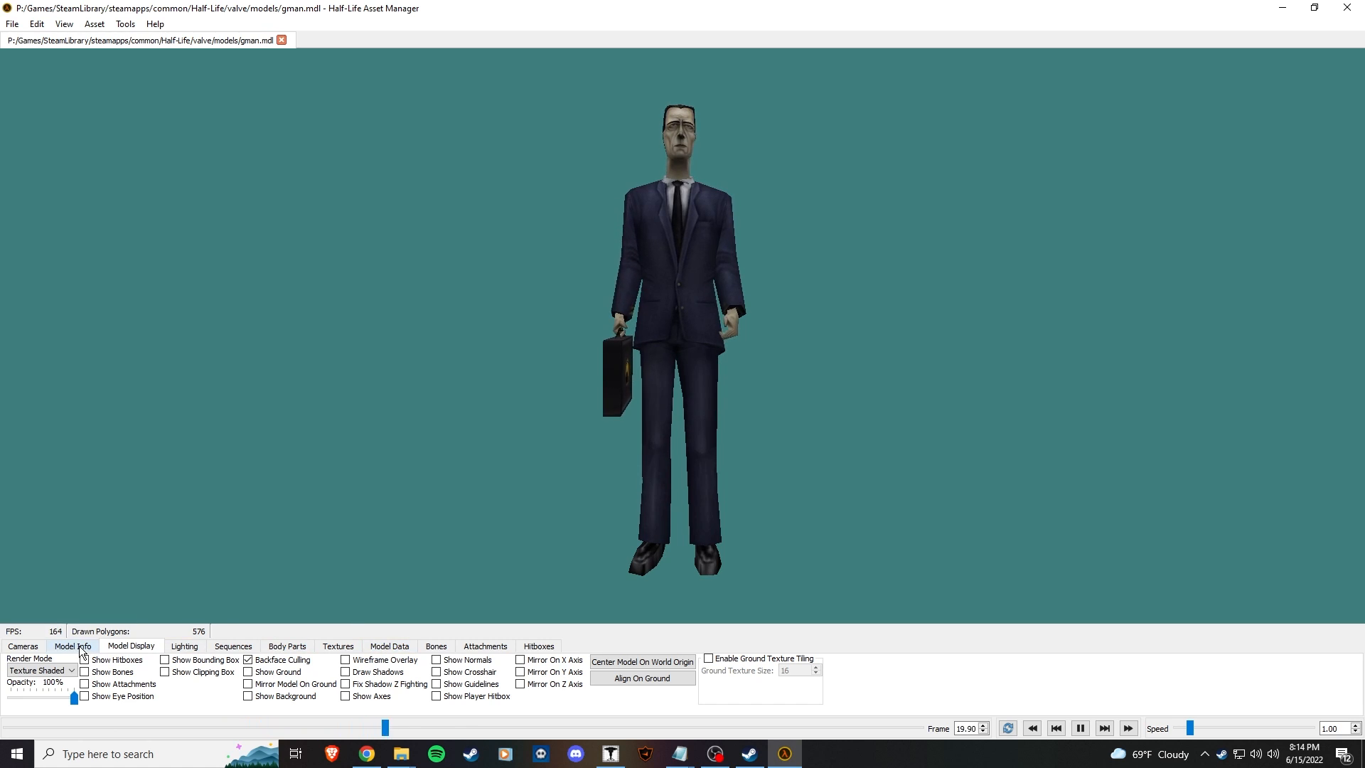
click(233, 646)
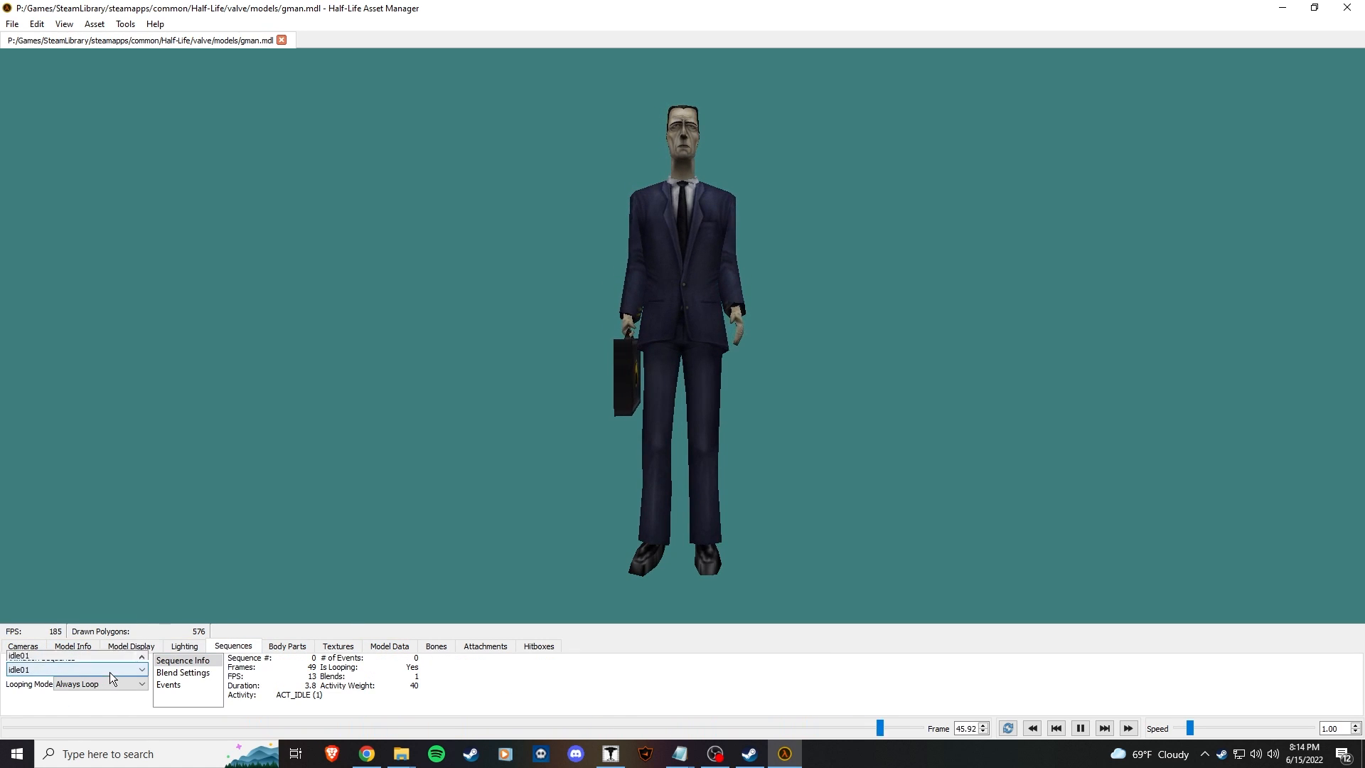
click(107, 670)
scroll(88, 614, down, 2)
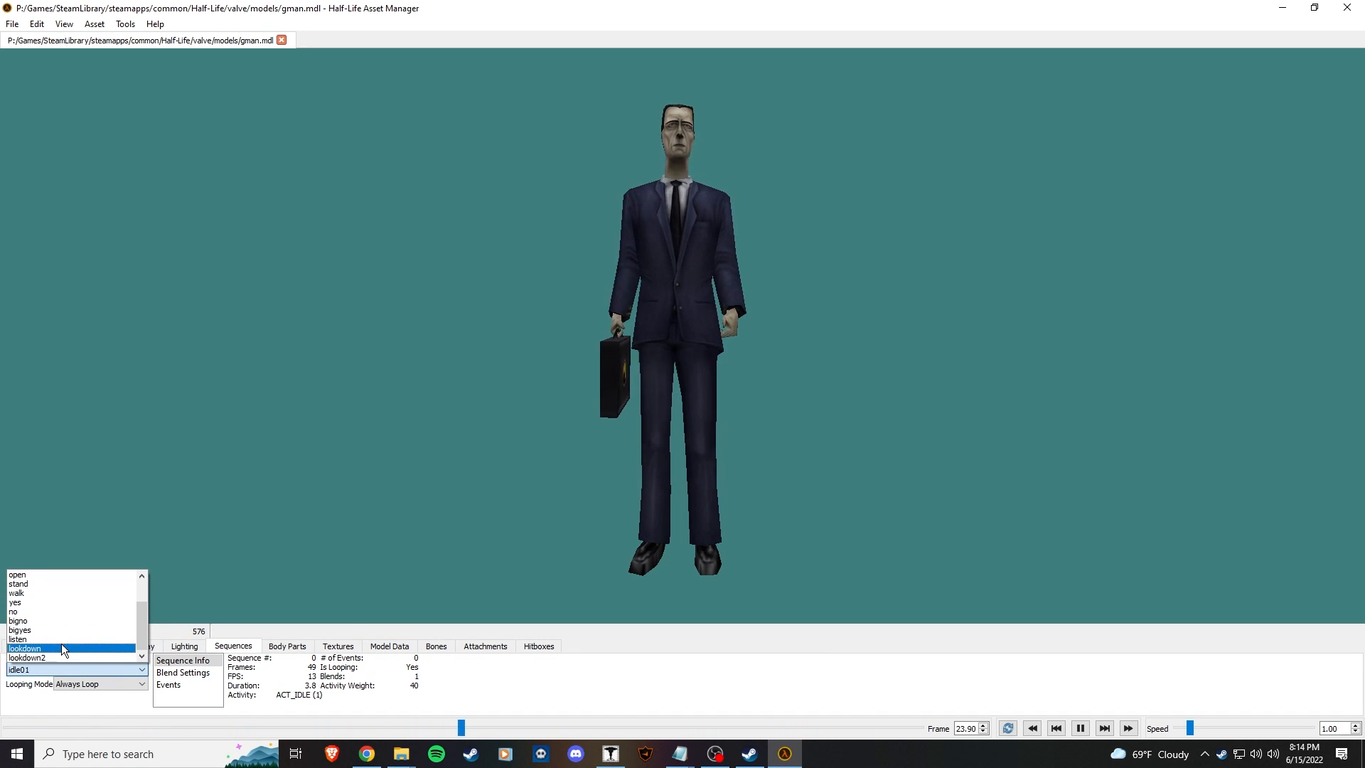
click(44, 615)
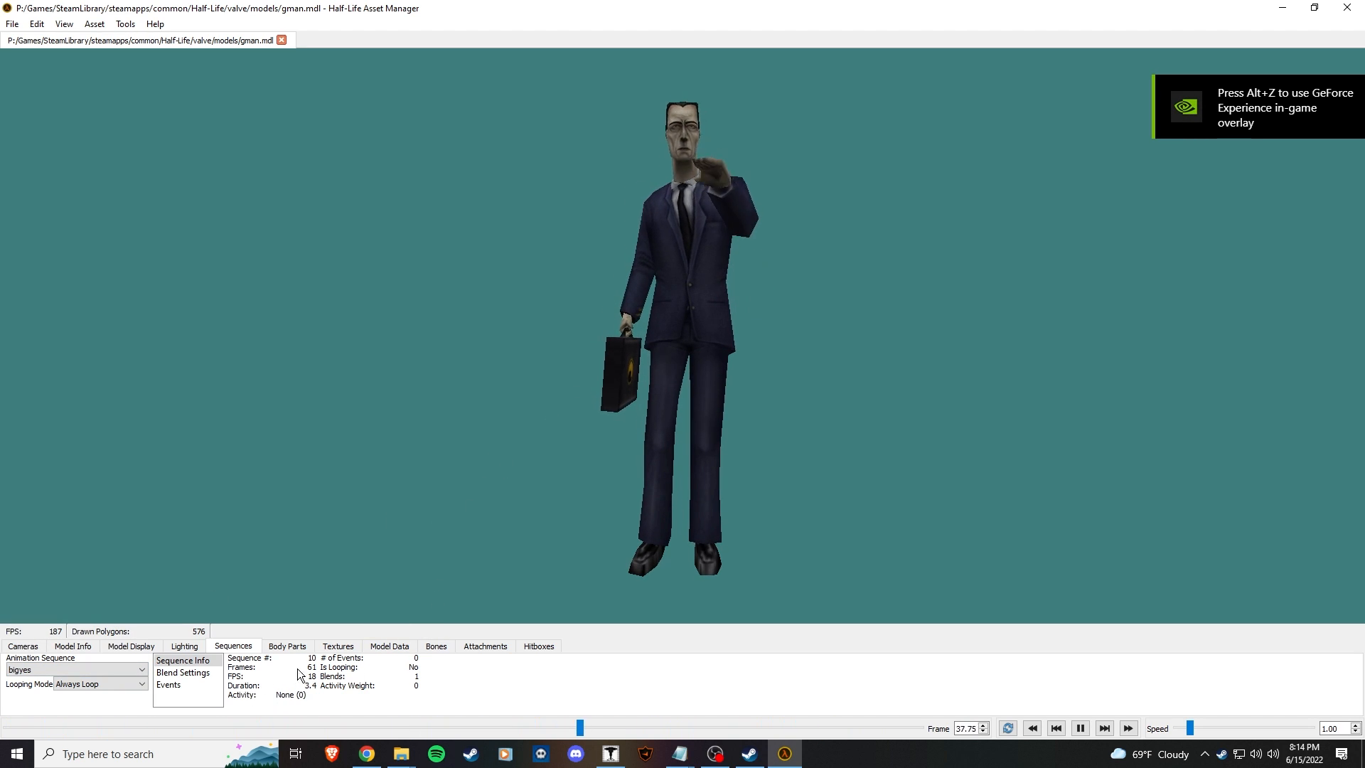
Step: Close Asset Manager, delete the monster_gman entity, and switch to the Block tool
click(1347, 8)
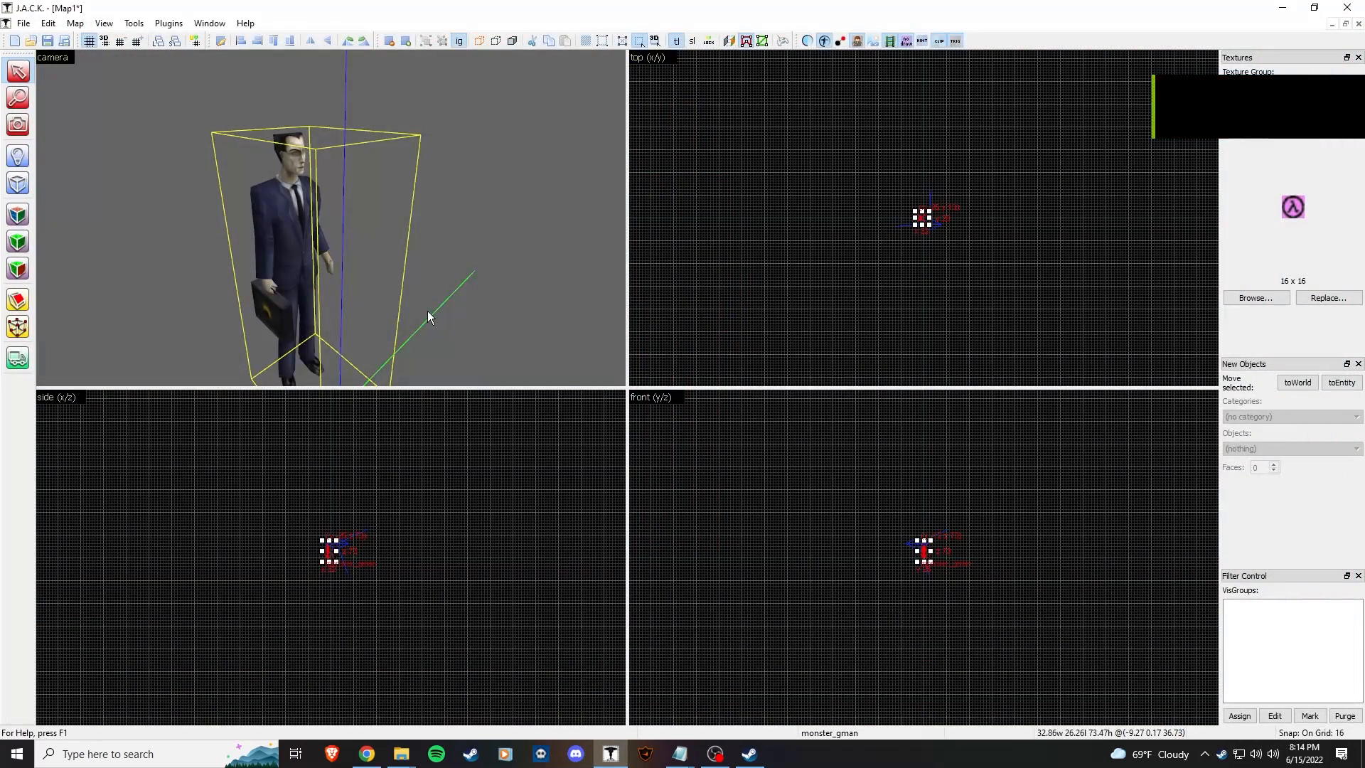
click(294, 229)
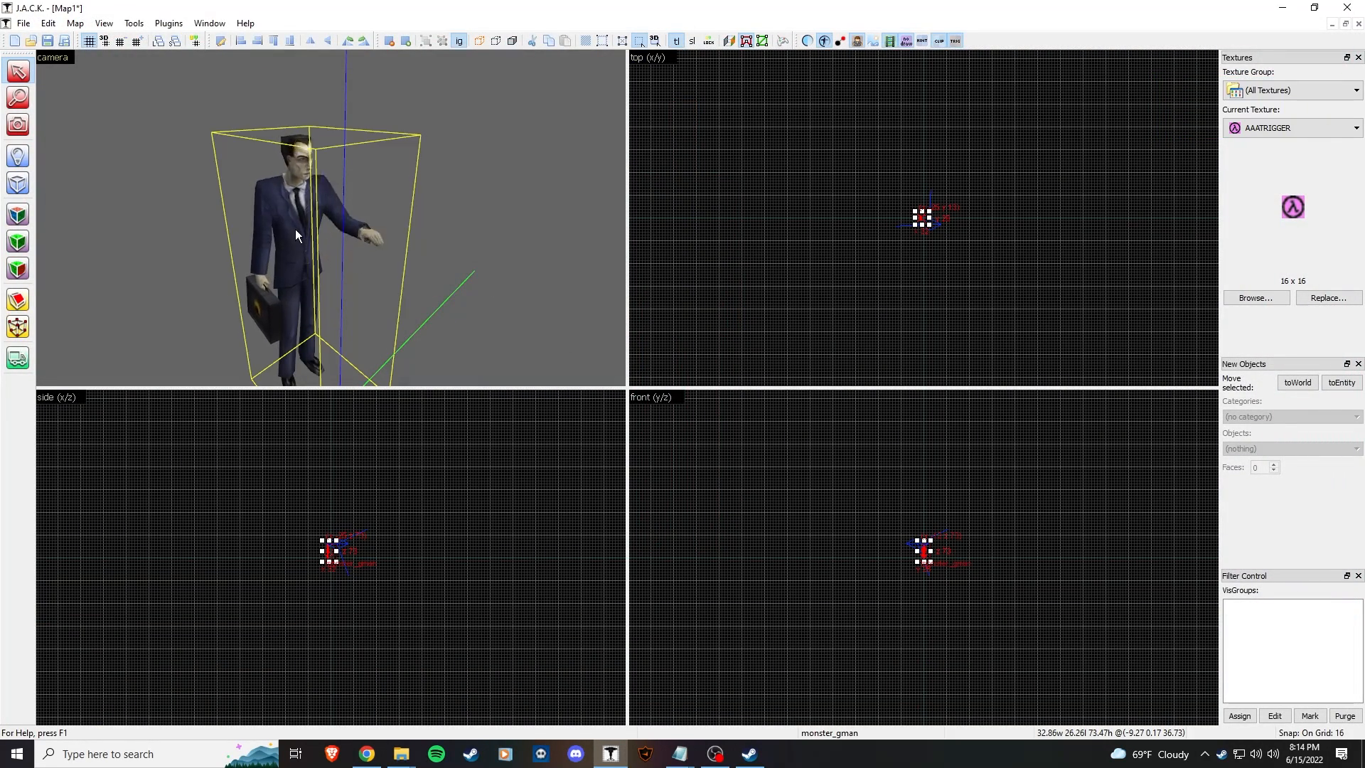
key(Delete)
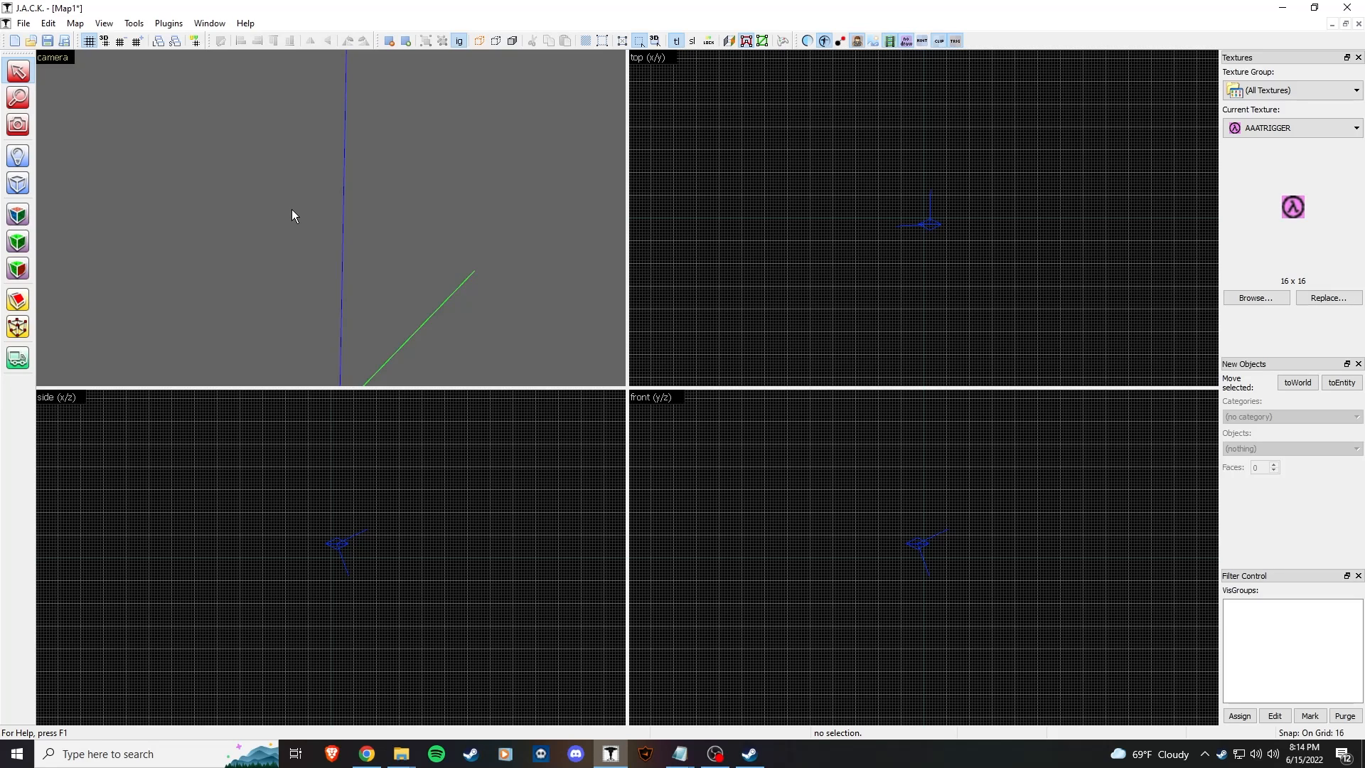
click(28, 189)
key(z)
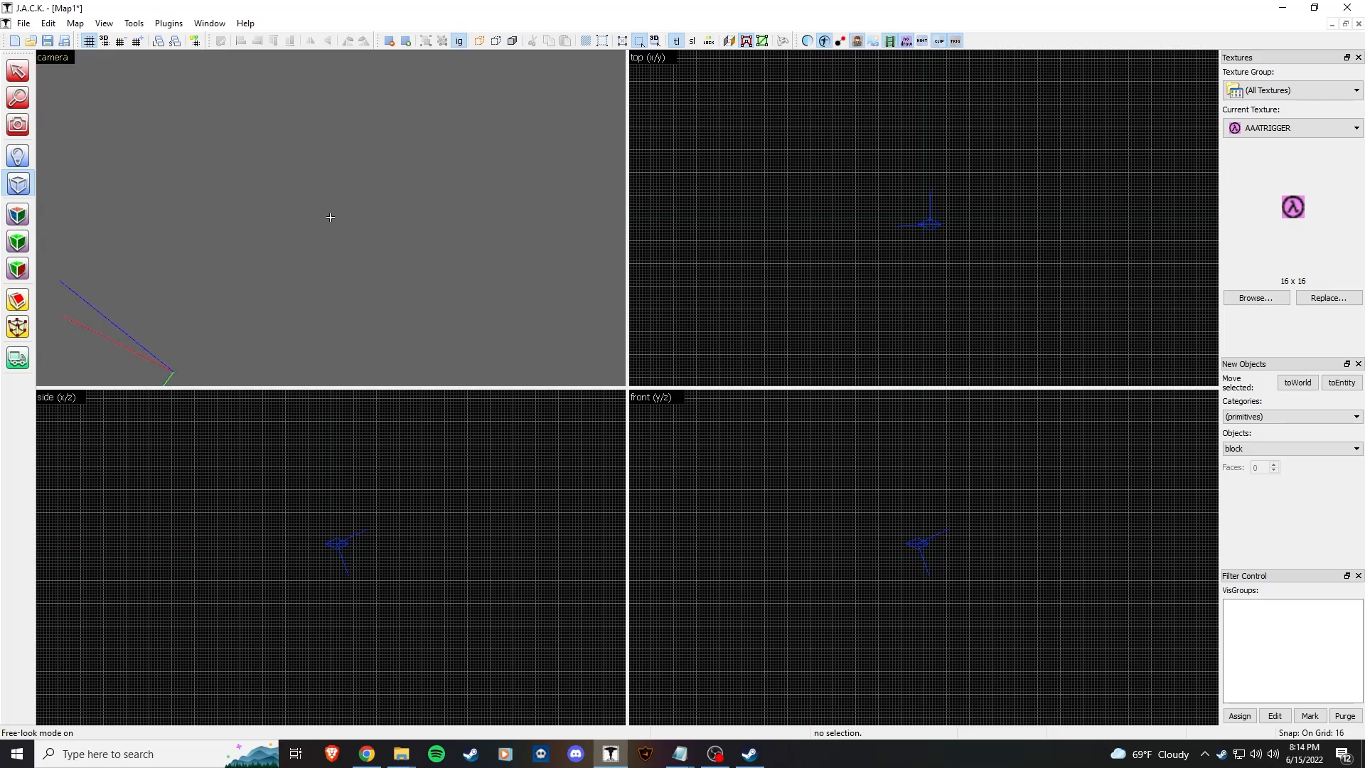
key(z)
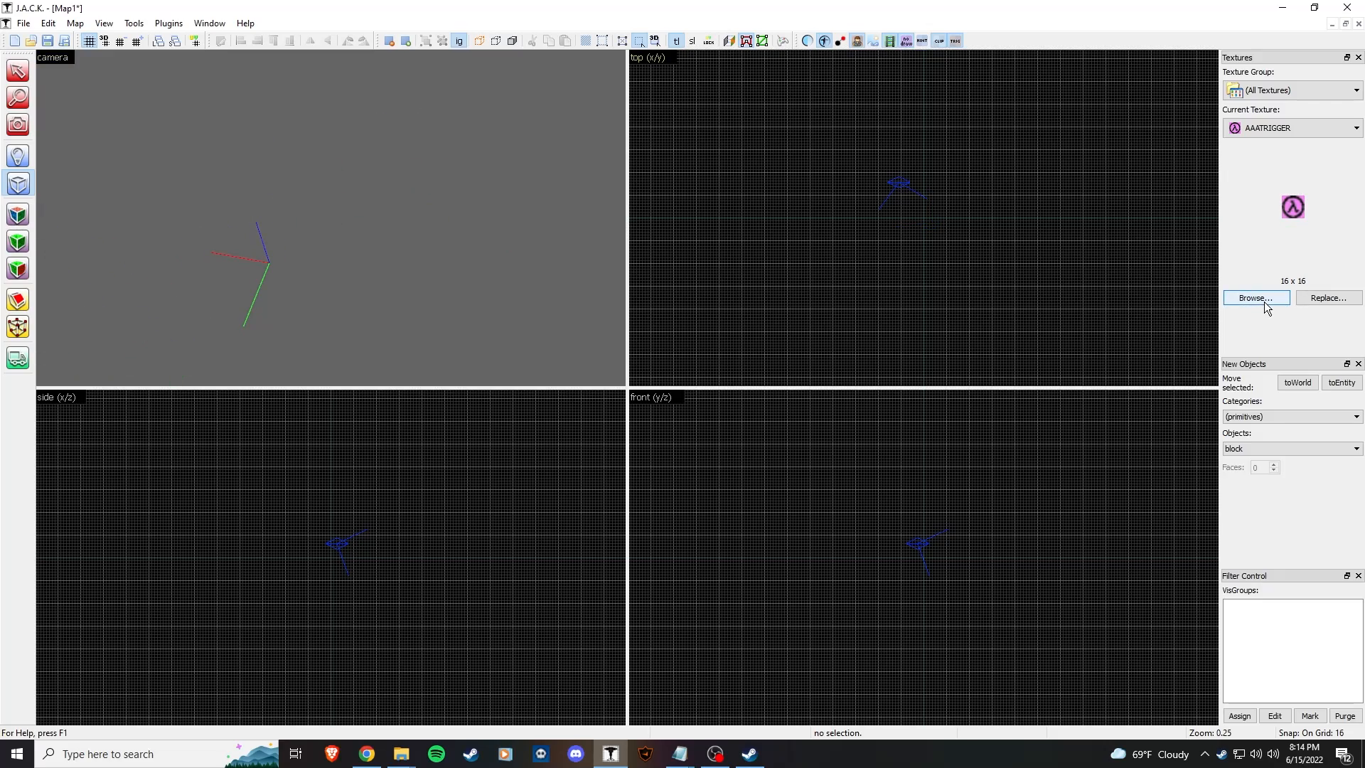
Step: Filter the texture browser by 'fl' and choose C1A0_LABFLRC as the current texture
click(1256, 298)
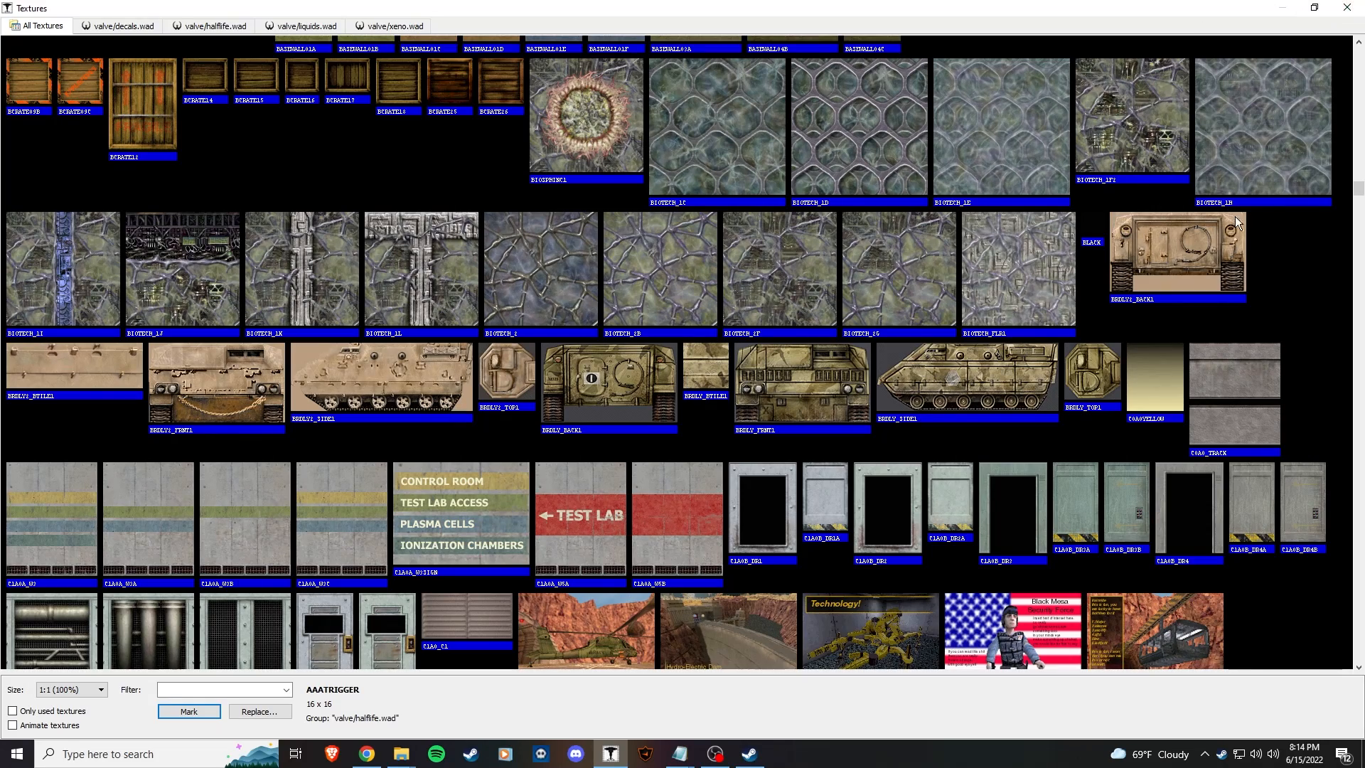
click(1347, 7)
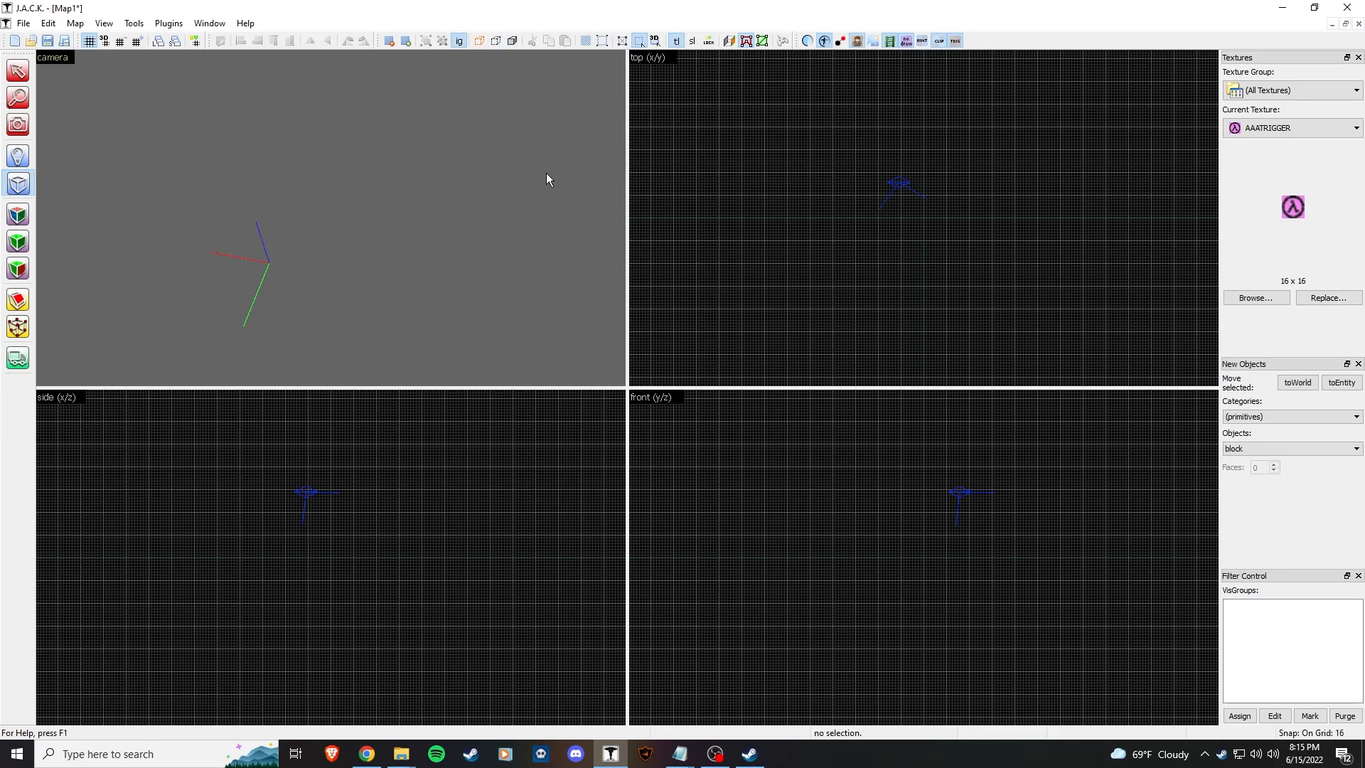
click(1256, 298)
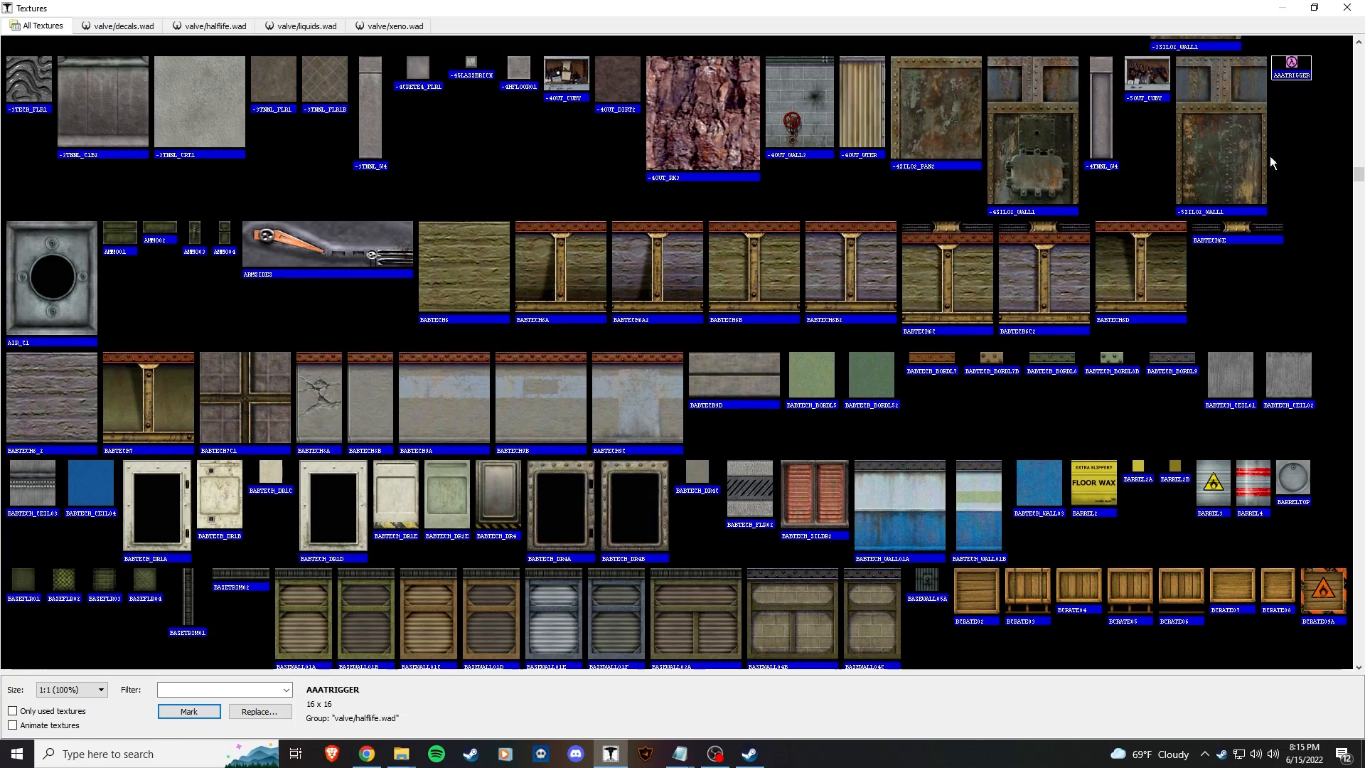
drag(1359, 186, 1249, 253)
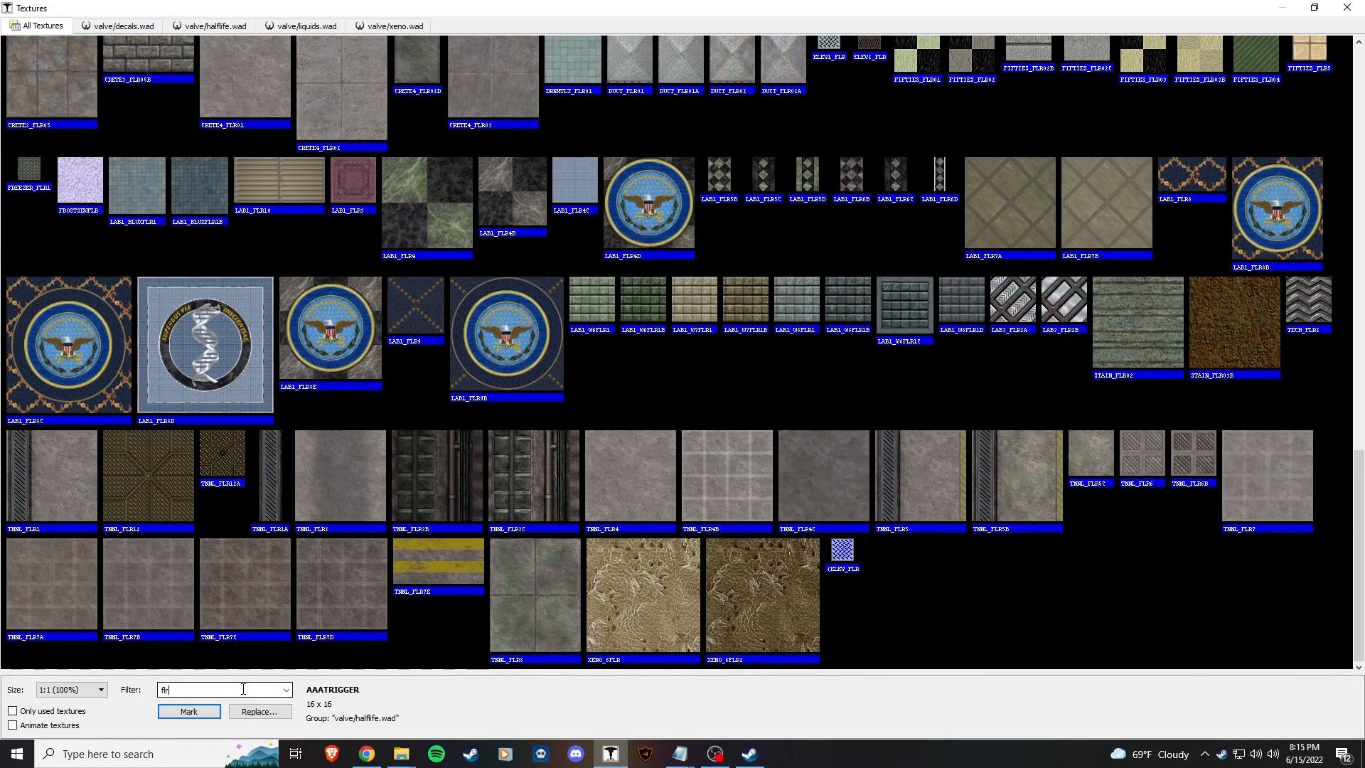
click(833, 471)
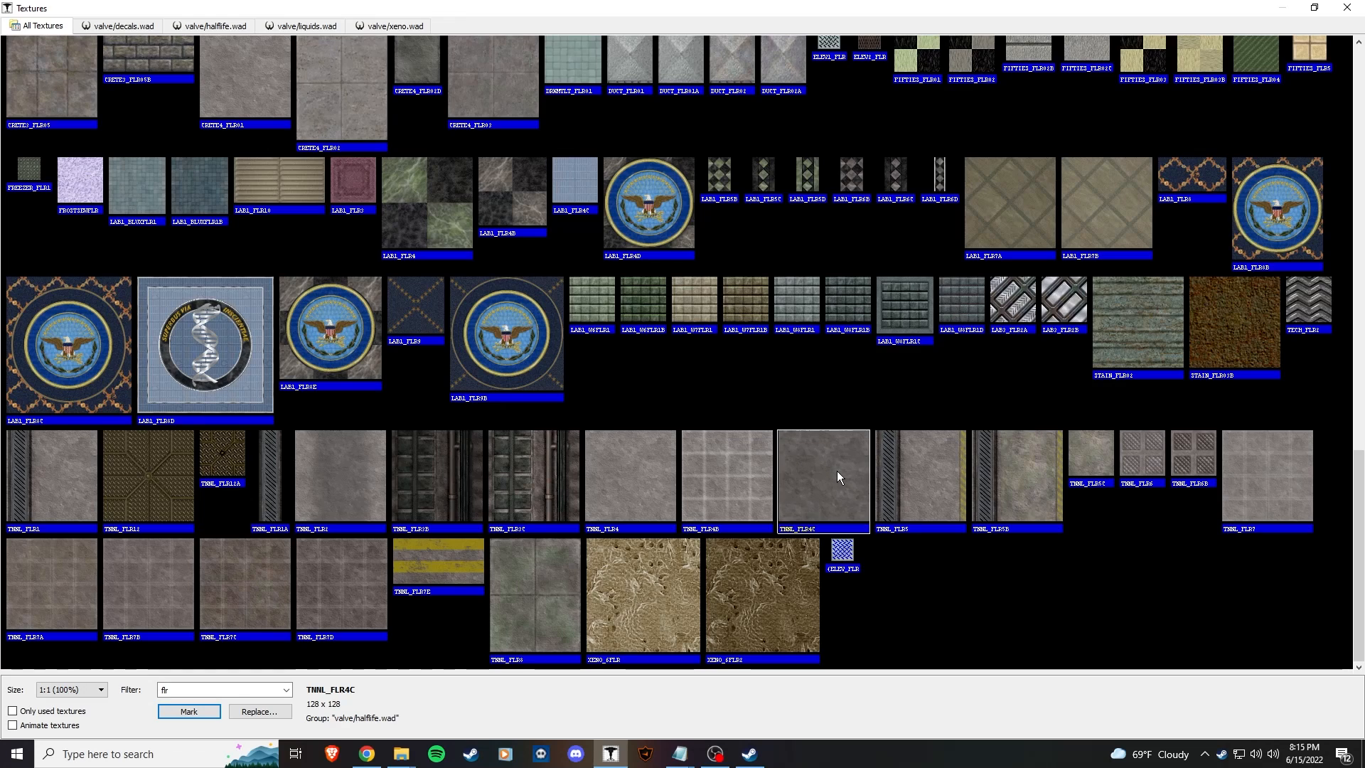
click(211, 687)
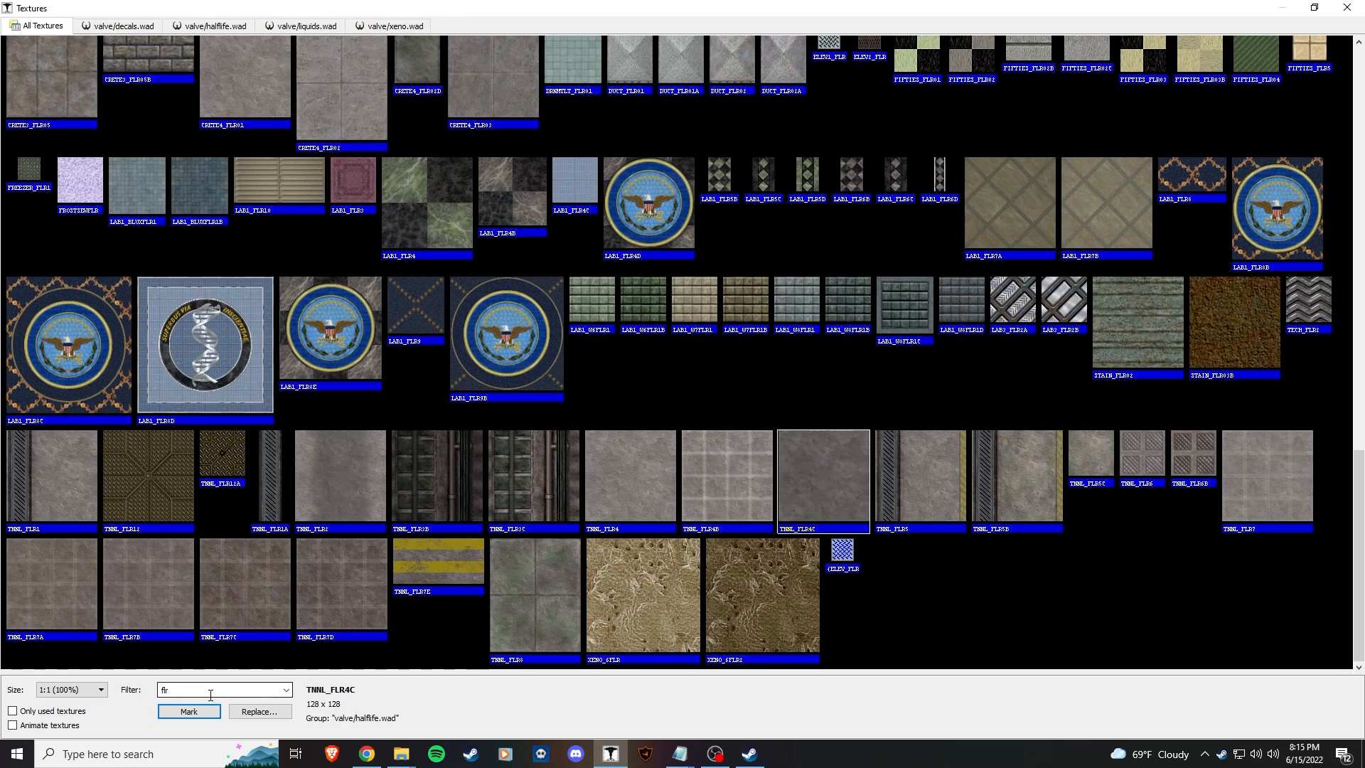
key(BackSpace)
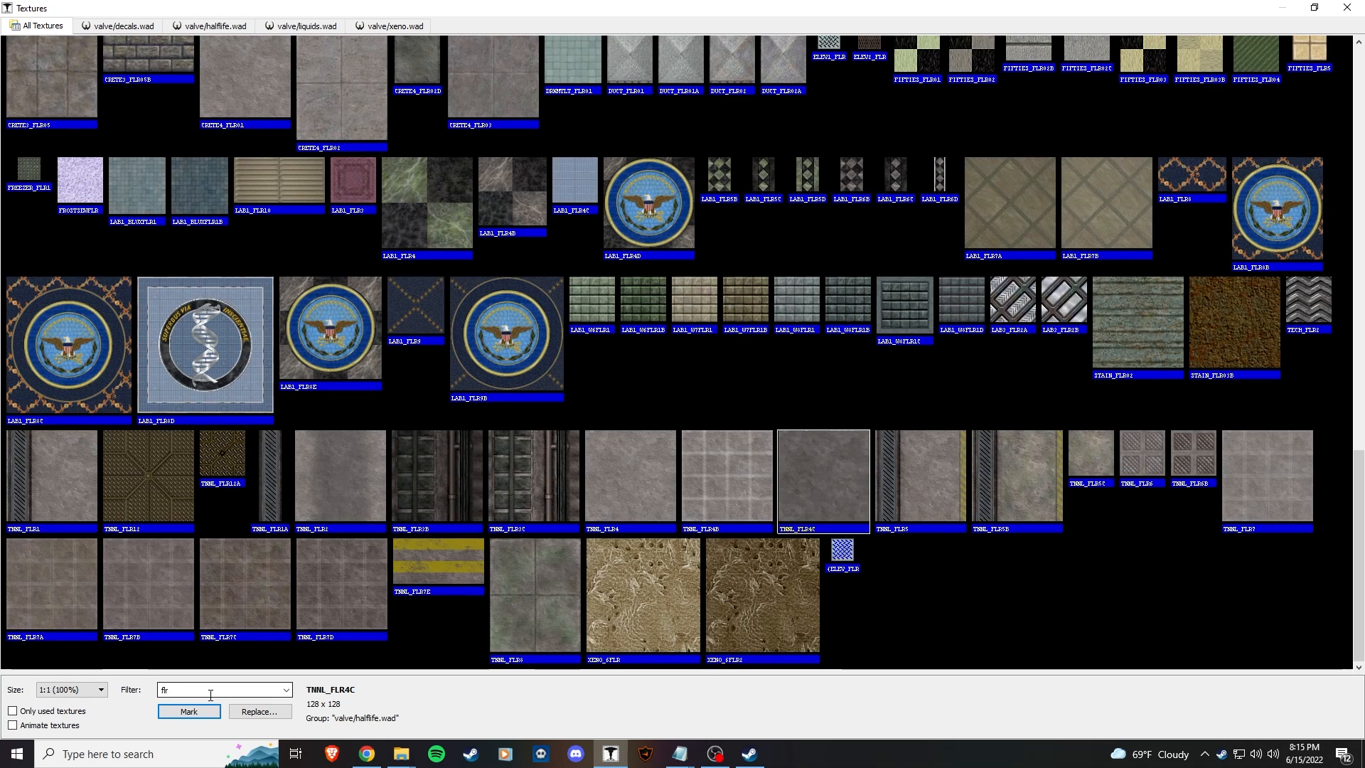
scroll(1277, 441, up, 10)
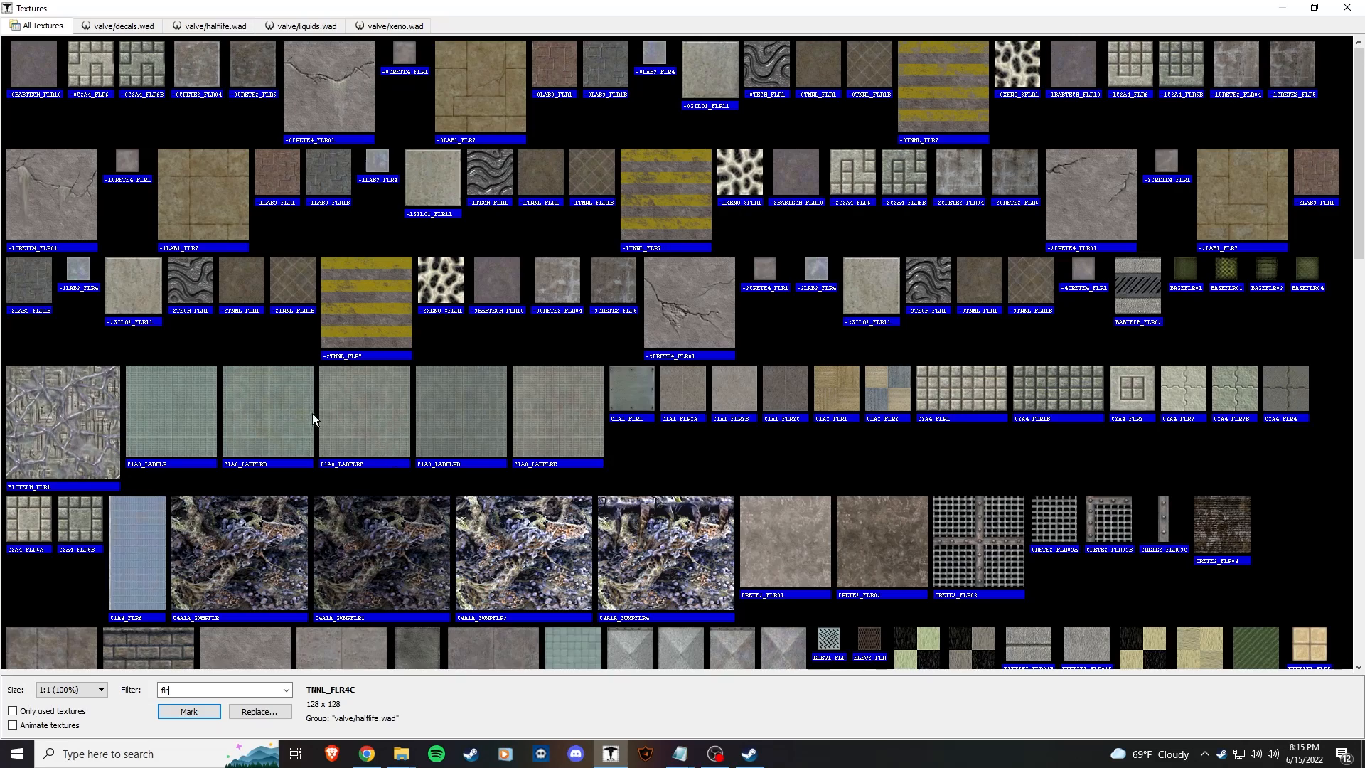
double_click(390, 430)
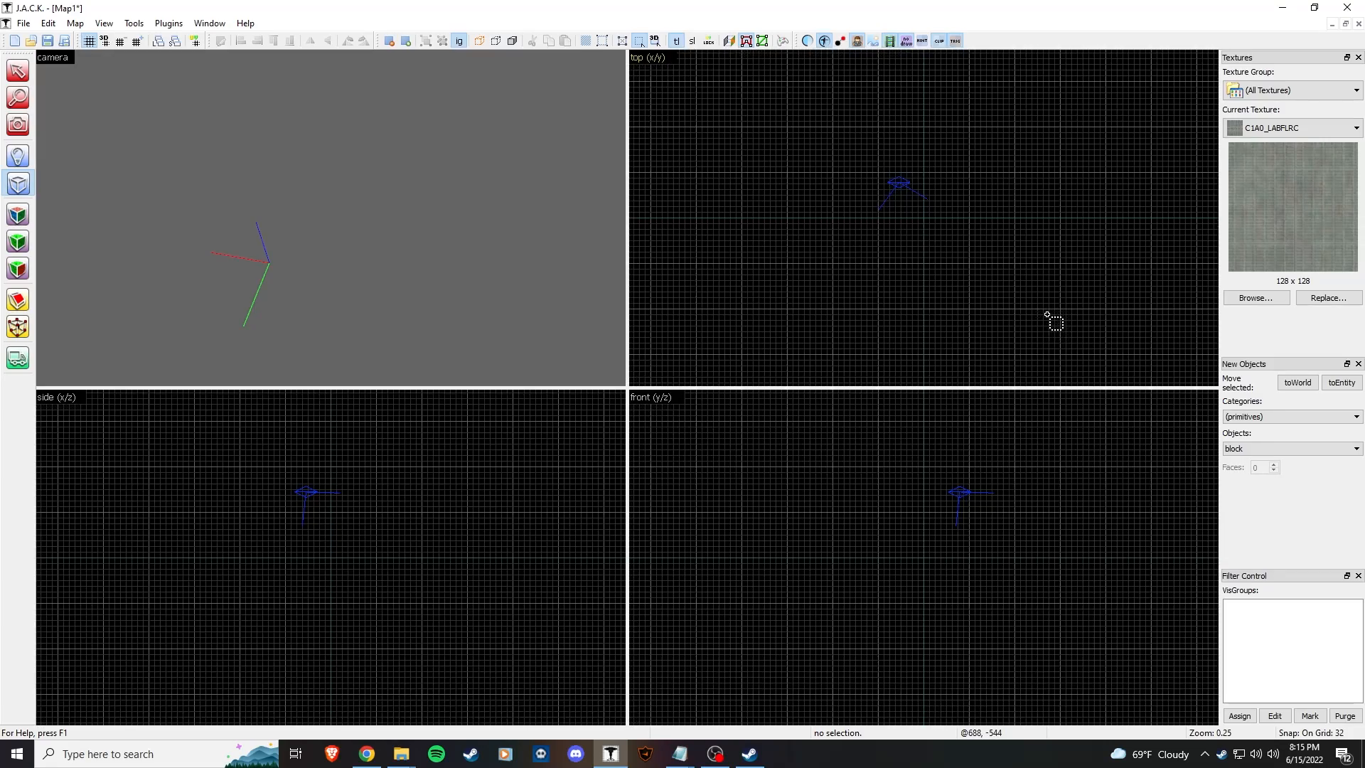
Step: Adjust the grid and drag out a 256×256 block outline in the top view
key(bracketright)
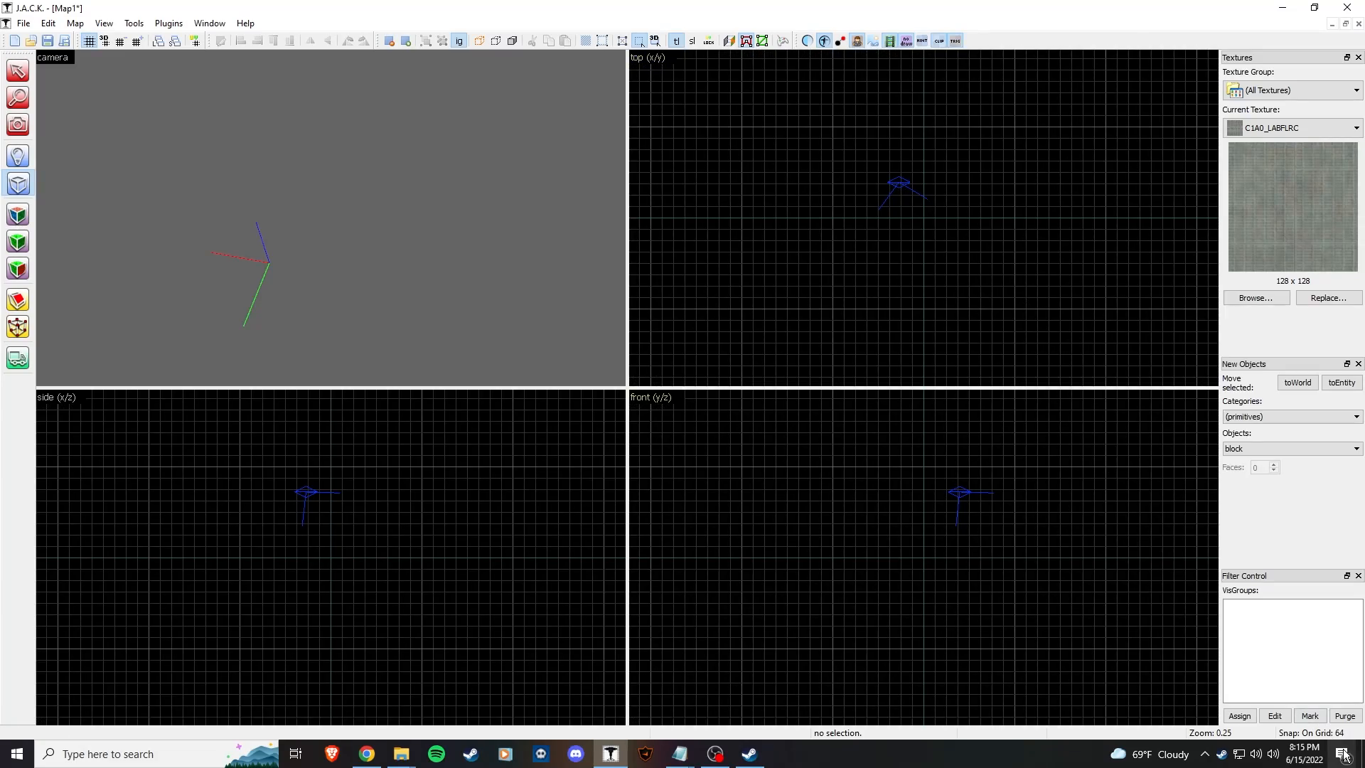
key(bracketleft)
key(bracketleft)
key(bracketright)
key(bracketright)
key(bracketright)
key(bracketleft)
key(bracketleft)
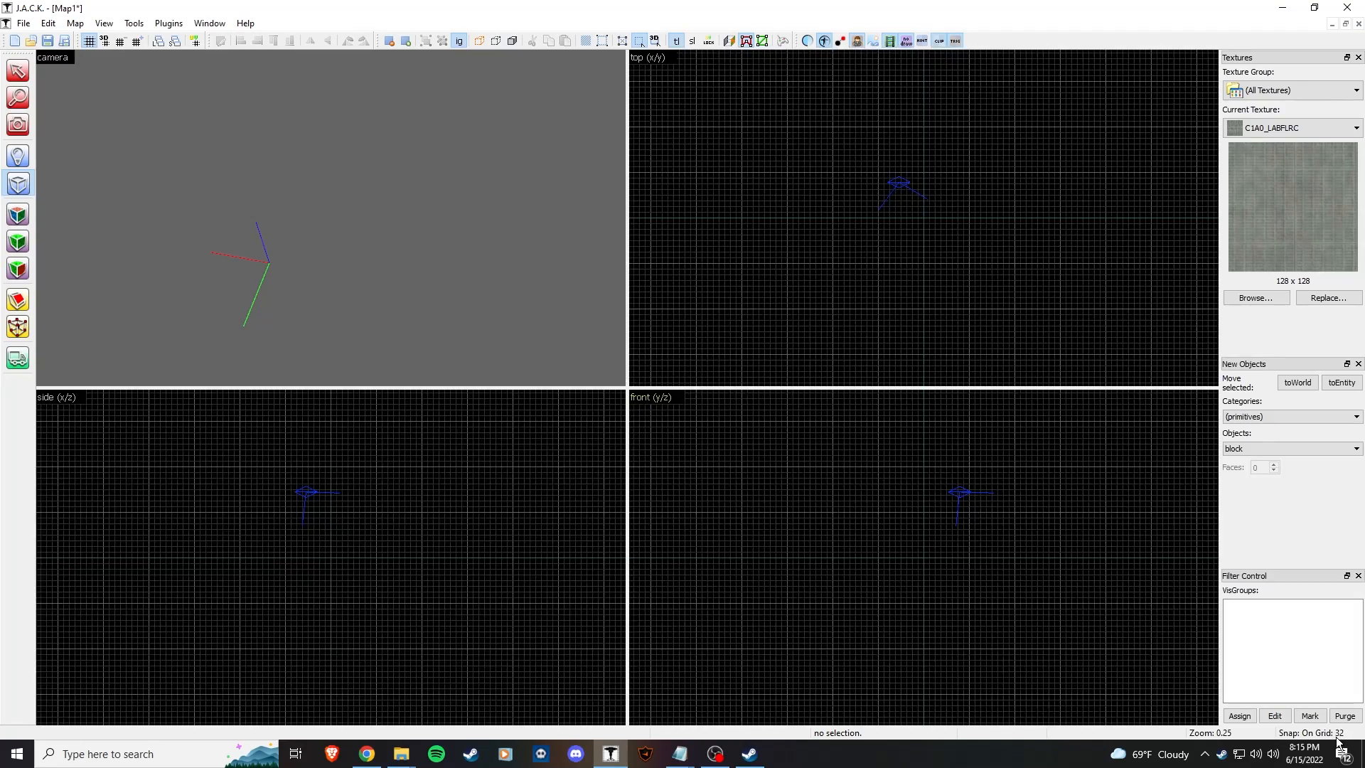
scroll(913, 138, up, 8)
scroll(926, 301, down, 6)
middle_drag(979, 321, 964, 272)
scroll(964, 273, up, 5)
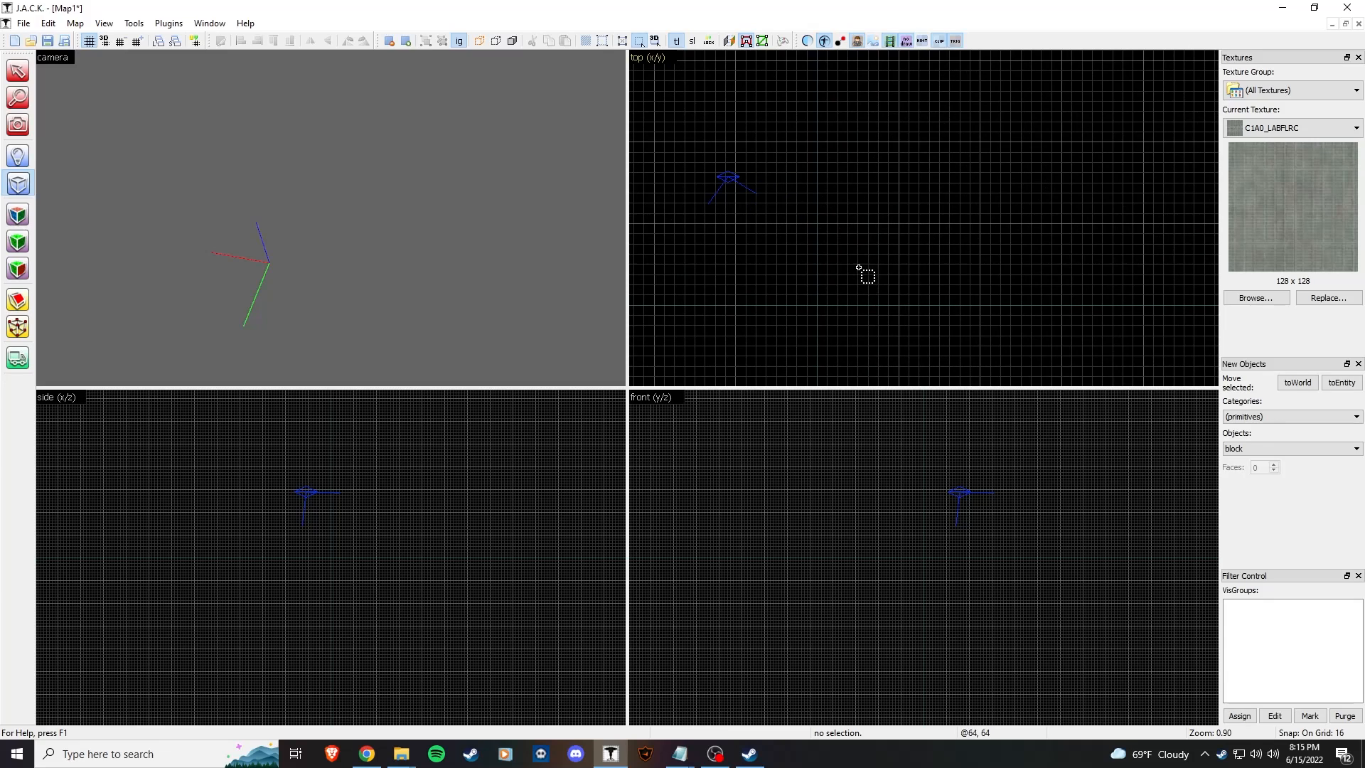
drag(822, 228, 965, 260)
scroll(351, 538, up, 6)
Step: Flatten the outline to 16 units tall and create the floor block
drag(351, 540, 351, 579)
key(z)
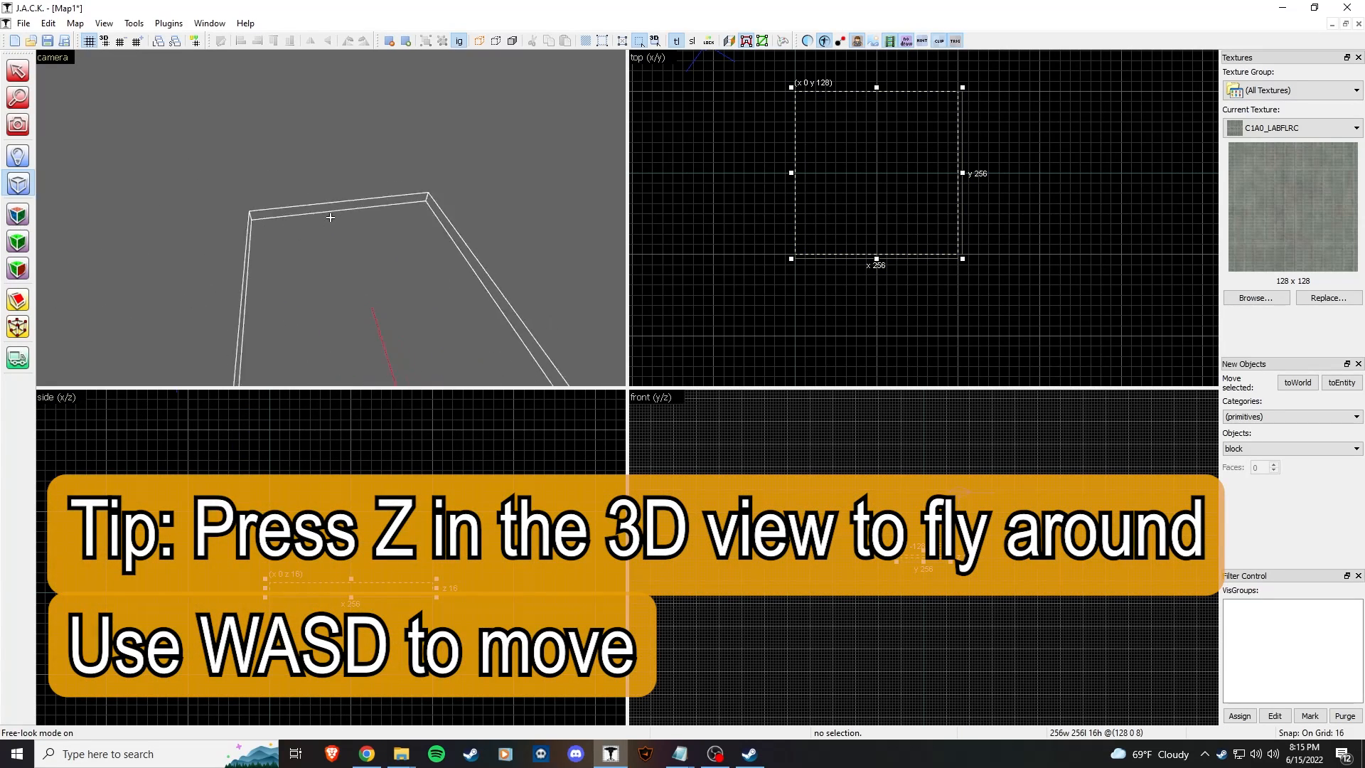
key(z)
key(Return)
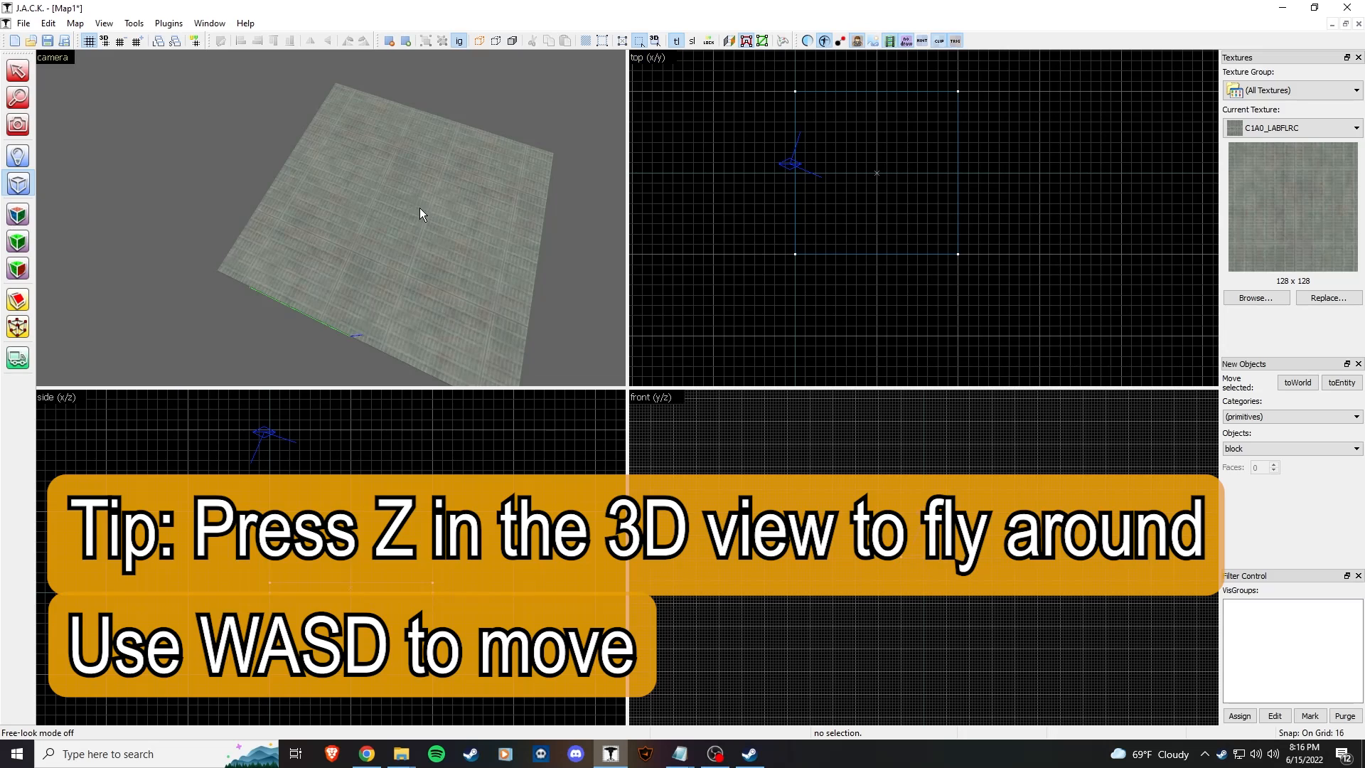
Step: Inspect the floor, then outline a second large block in the top view
key(z)
key(z)
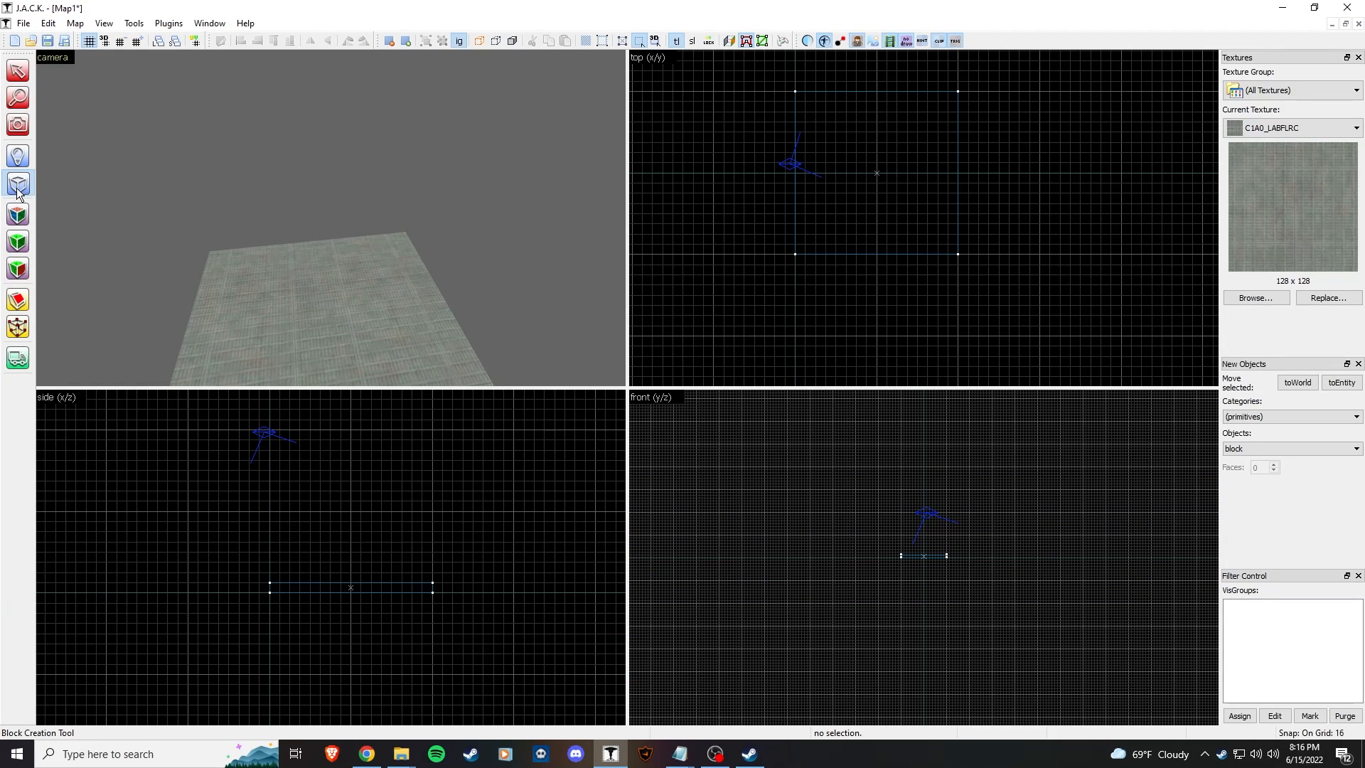
click(17, 185)
scroll(966, 202, down, 5)
drag(1025, 118, 921, 224)
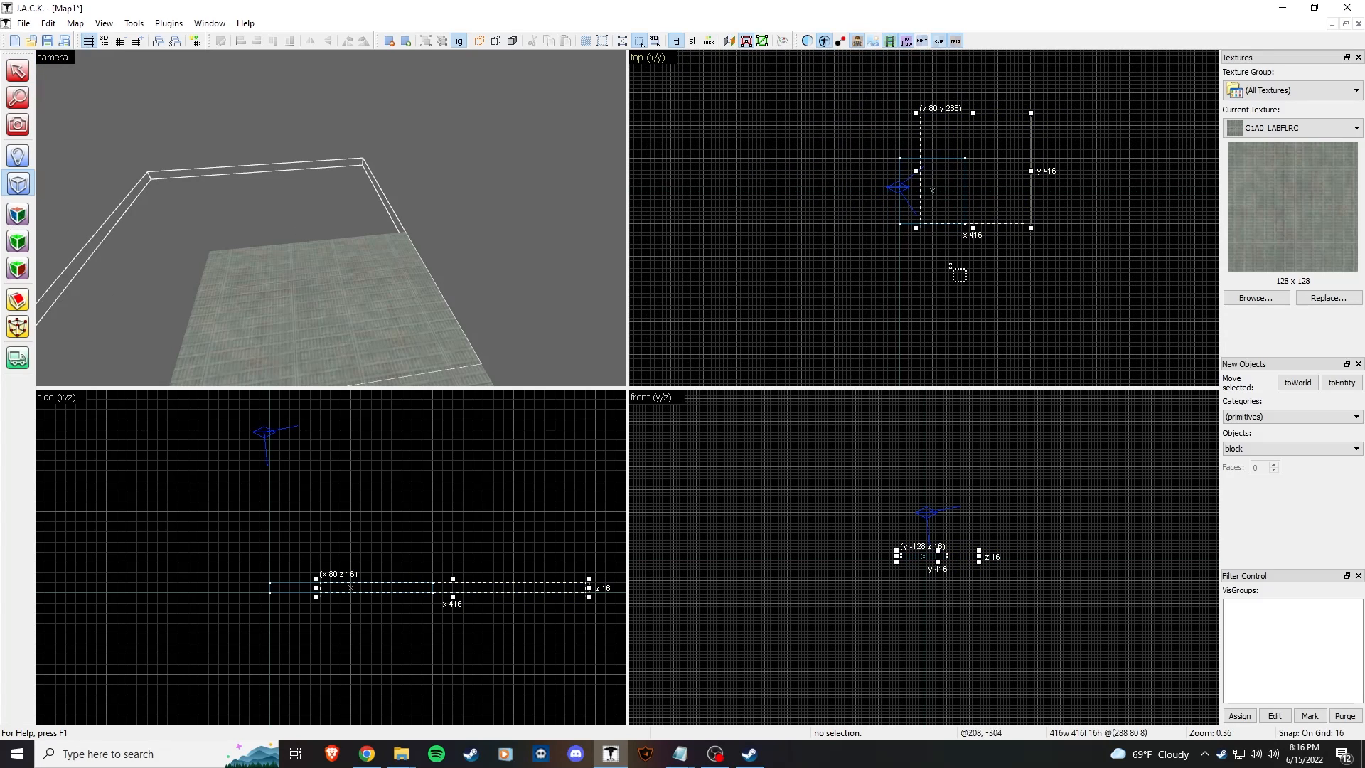
Step: Discard the block outline and switch to the Entity tool
click(17, 70)
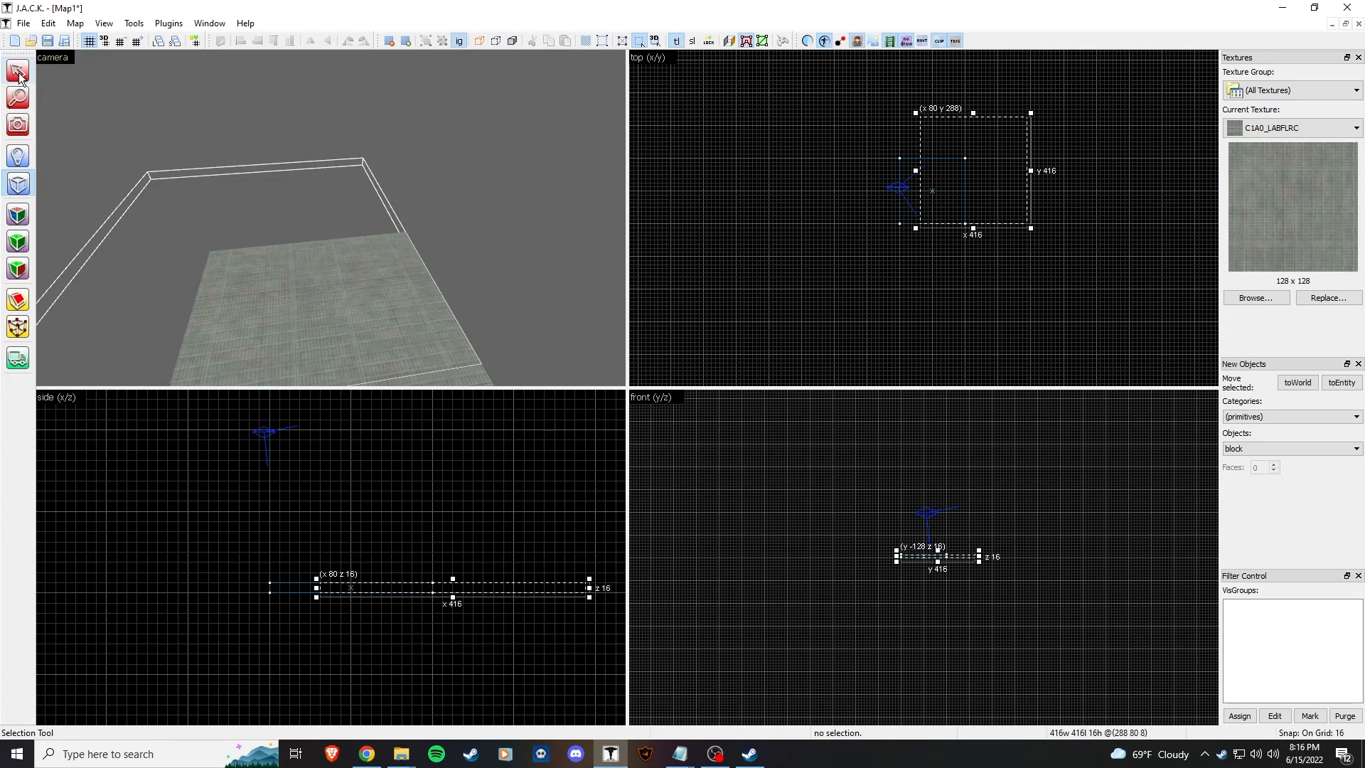
key(z)
key(z)
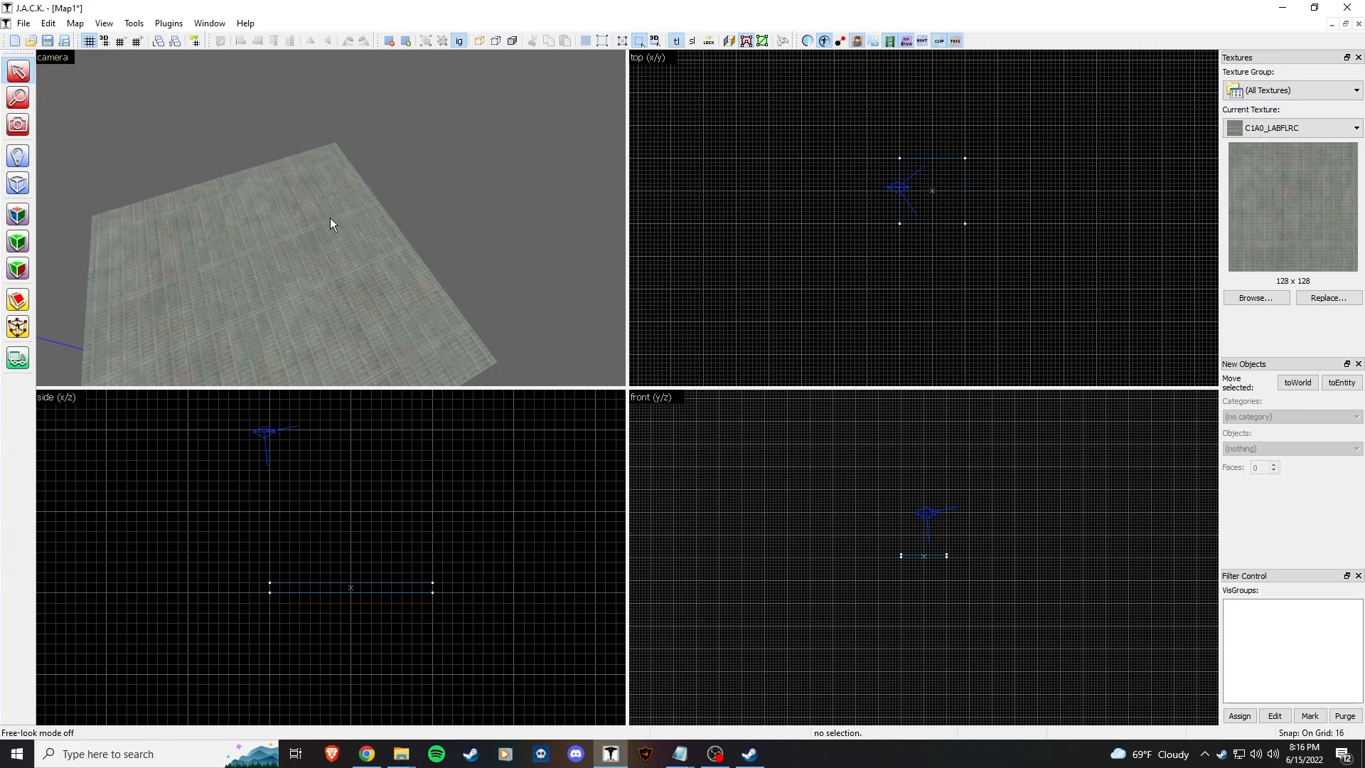
click(19, 157)
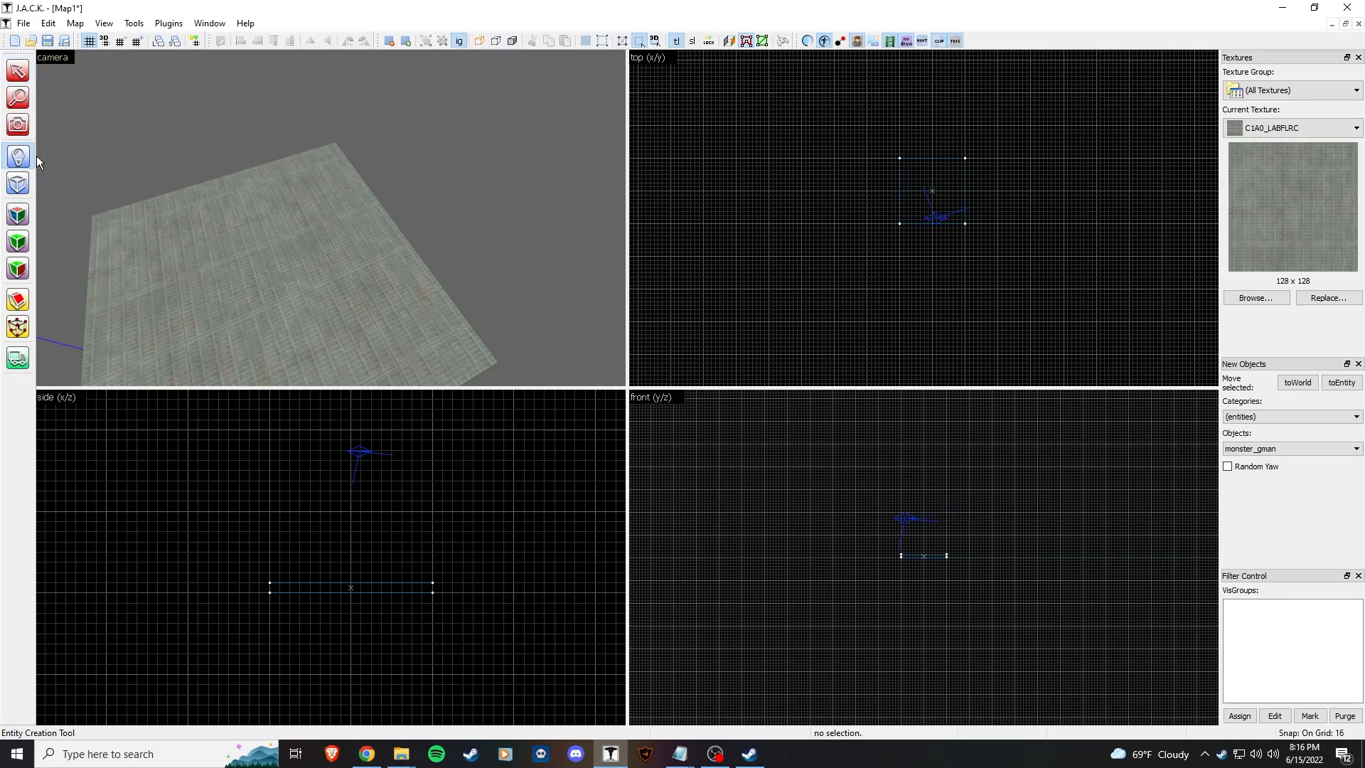
key(z)
key(s)
key(z)
Step: Place an info_player_start entity on the floor slab
click(1298, 450)
scroll(1358, 581, down, 1)
scroll(1357, 573, up, 9)
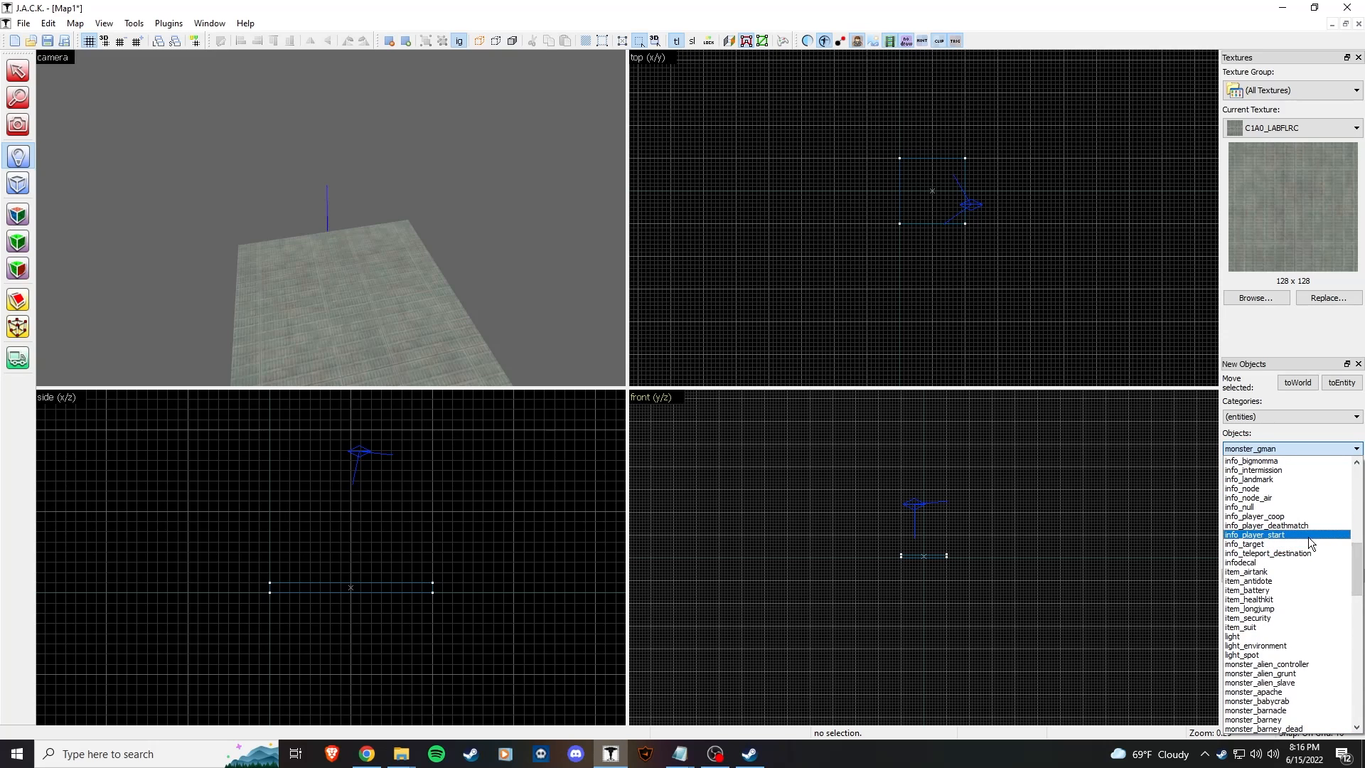
click(1254, 534)
click(330, 248)
click(18, 70)
click(333, 233)
click(450, 240)
Step: Select the floor slab and frame it in the top view
key(z)
key(a)
key(a)
key(w)
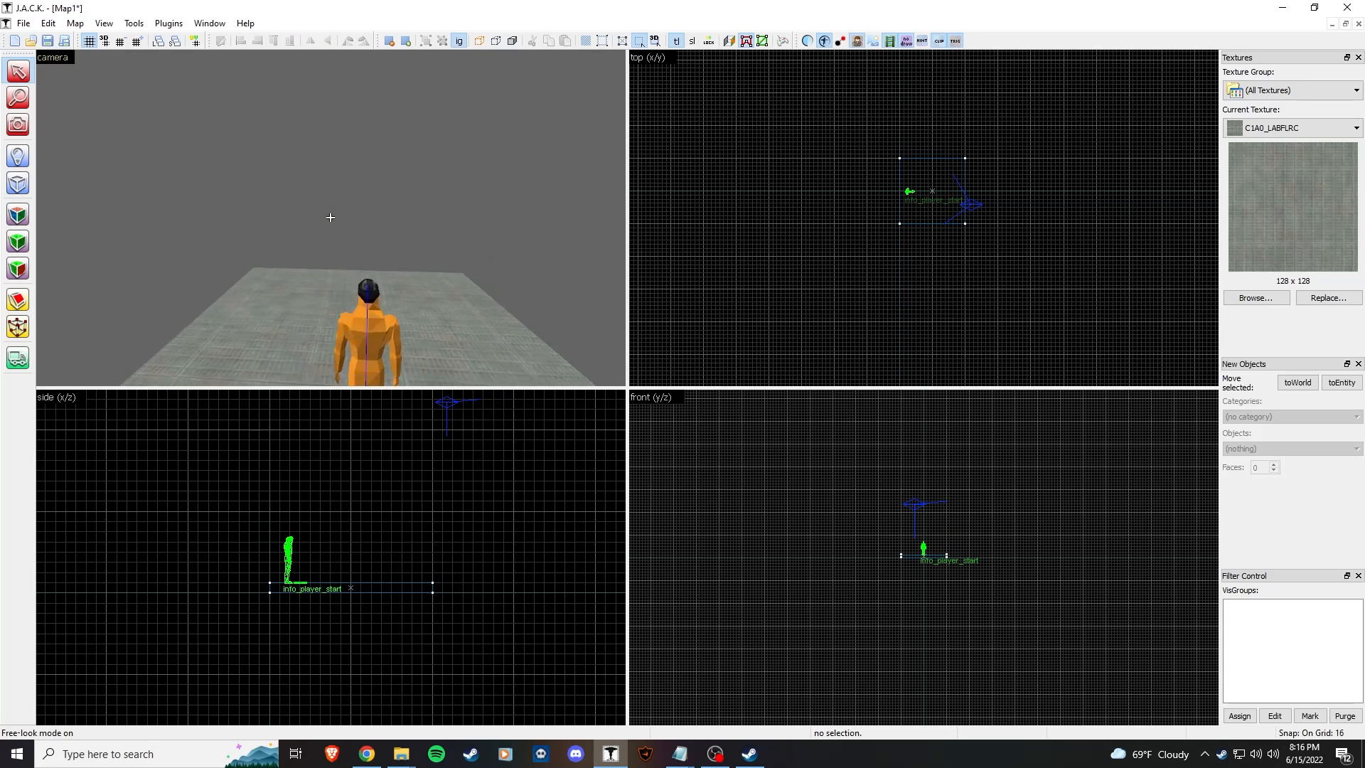
key(z)
click(370, 262)
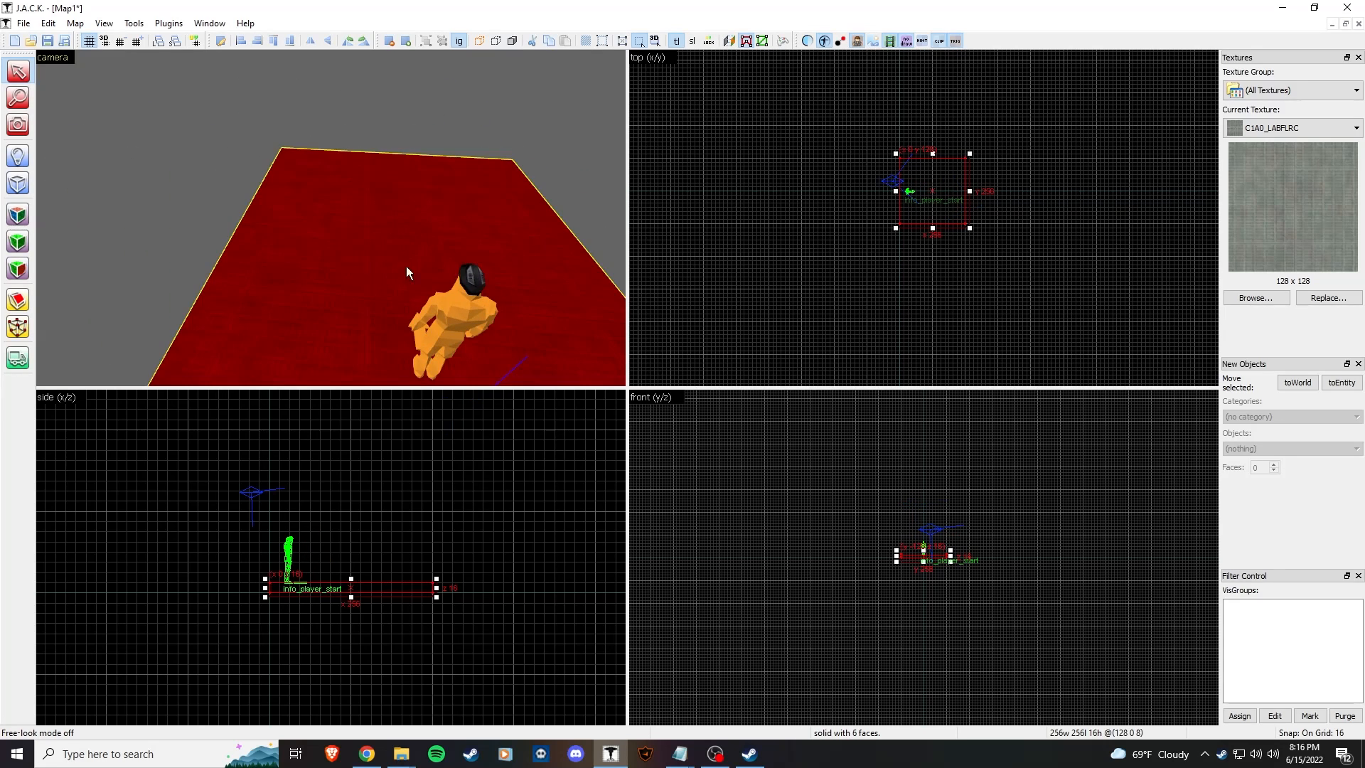
scroll(936, 191, up, 5)
middle_drag(1017, 276, 928, 228)
scroll(931, 229, down, 2)
mouse_move(981, 117)
mouse_down()
mouse_move(953, 213)
mouse_move(893, 134)
mouse_move(874, 216)
mouse_move(1009, 169)
mouse_up()
middle_drag(1008, 169, 944, 157)
scroll(940, 189, down, 6)
middle_drag(1012, 213, 1056, 262)
scroll(1005, 263, up, 8)
mouse_move(972, 243)
middle_down()
mouse_move(890, 237)
mouse_move(872, 269)
mouse_move(969, 226)
mouse_move(886, 289)
mouse_move(925, 317)
mouse_move(878, 271)
middle_up()
Step: Resize the floor through 384 and 528 units, finishing at 512×512
mouse_move(878, 253)
mouse_down()
mouse_move(954, 304)
mouse_move(960, 334)
mouse_up()
middle_drag(868, 165, 862, 277)
drag(826, 192, 836, 145)
middle_drag(893, 202, 932, 101)
scroll(927, 135, down, 4)
scroll(901, 248, up, 1)
middle_drag(902, 247, 906, 293)
drag(978, 313, 978, 268)
drag(971, 109, 976, 115)
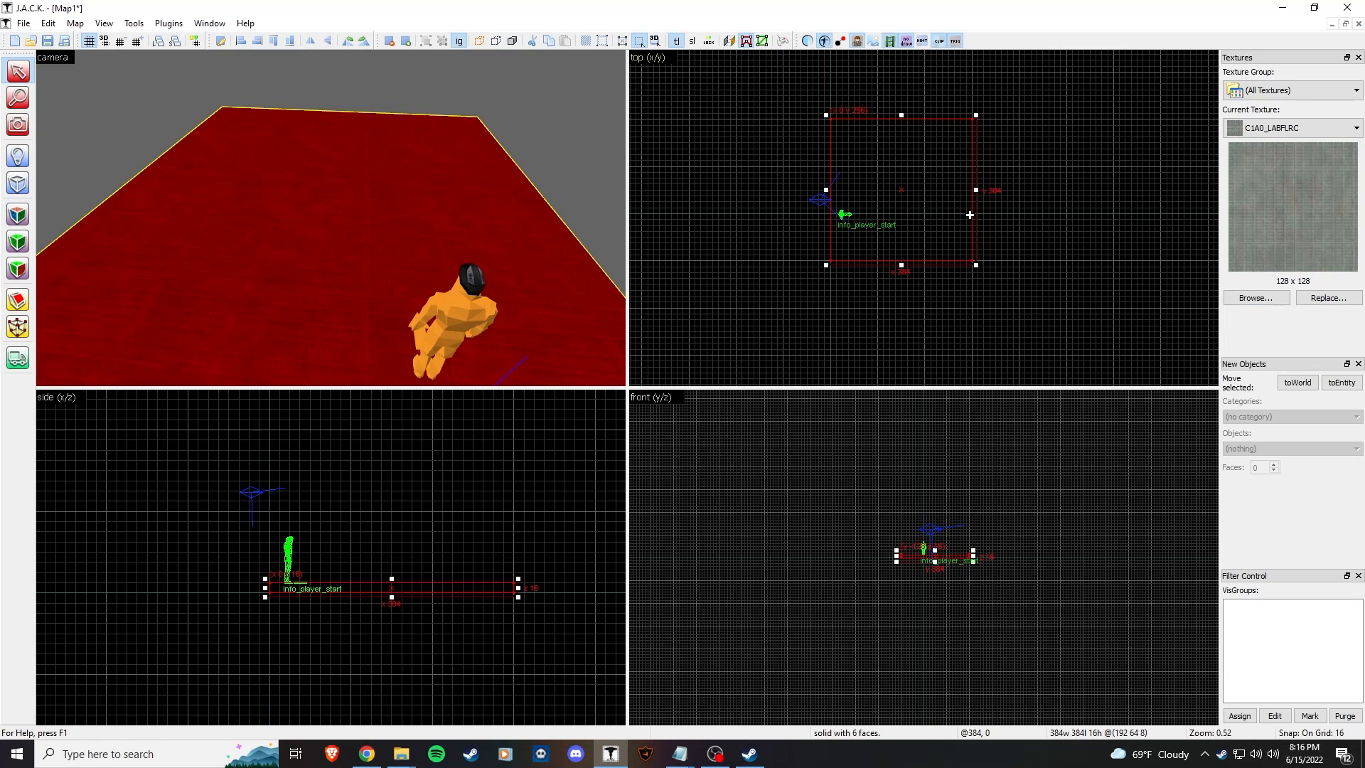
scroll(1007, 269, up, 2)
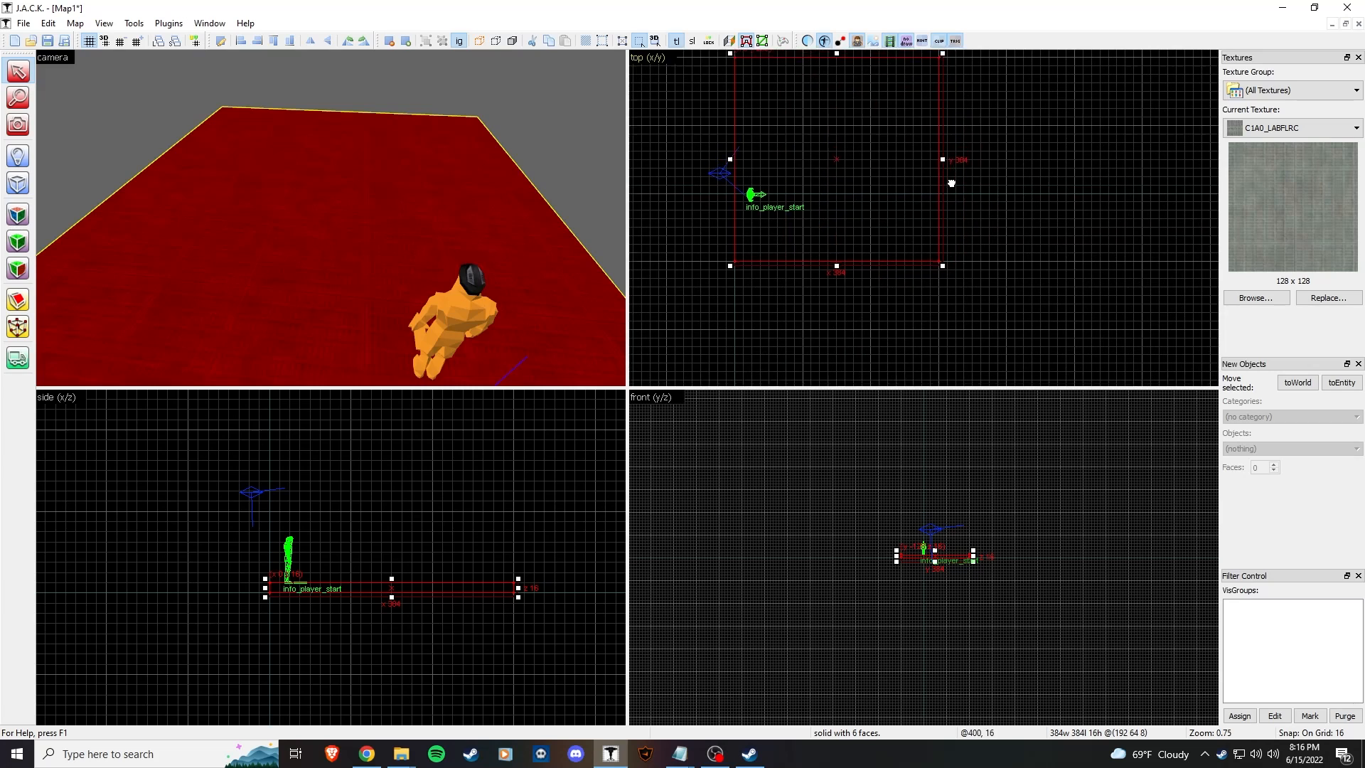
mouse_move(938, 317)
mouse_down()
mouse_move(1045, 384)
mouse_move(1073, 380)
mouse_move(1007, 349)
mouse_move(1009, 328)
mouse_move(1012, 384)
mouse_up()
Step: Inspect the enlarged floor in the 3D view and deselect it
key(z)
key(s)
key(w)
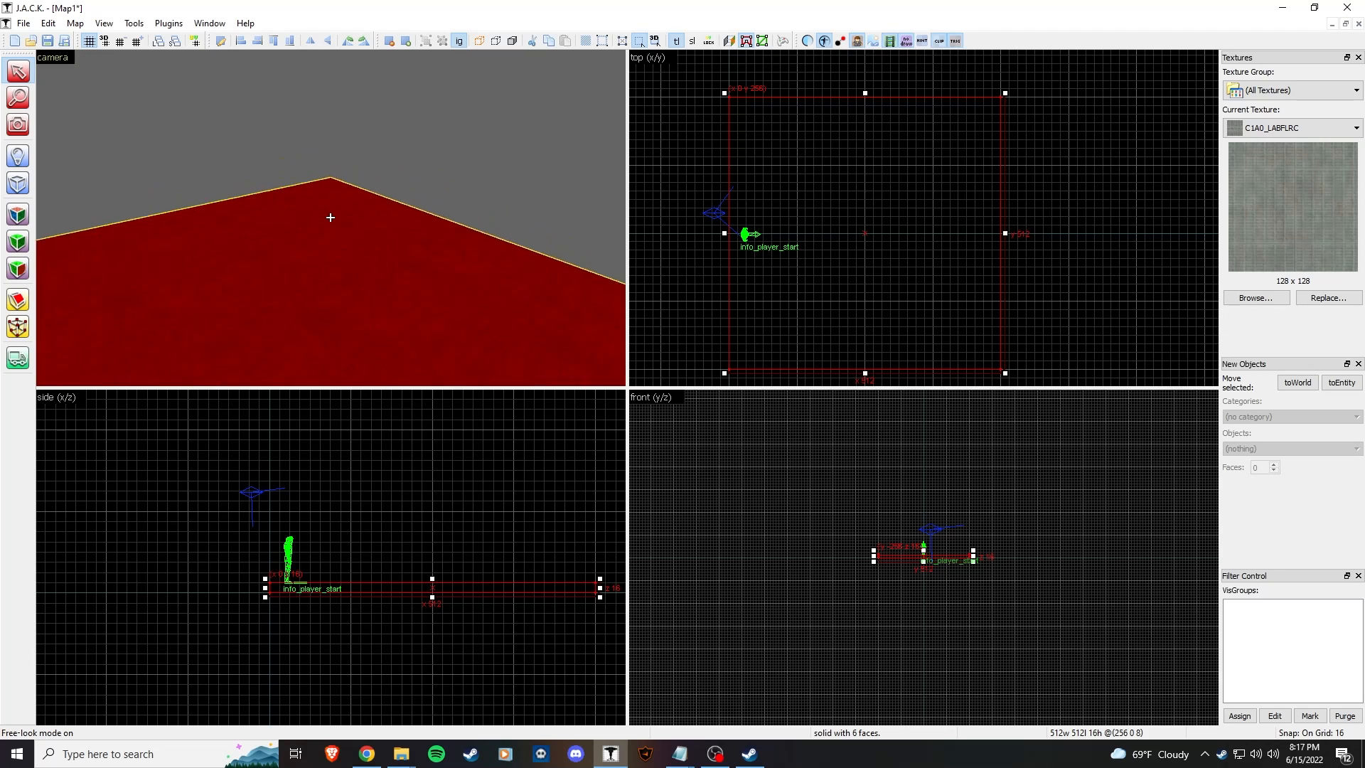
key(d)
key(z)
click(496, 215)
key(z)
key(s)
key(z)
Step: Filter the texture browser by 'w1' and select C1A0_W1D4 over C1A0_W1D3
click(1255, 297)
text(w)
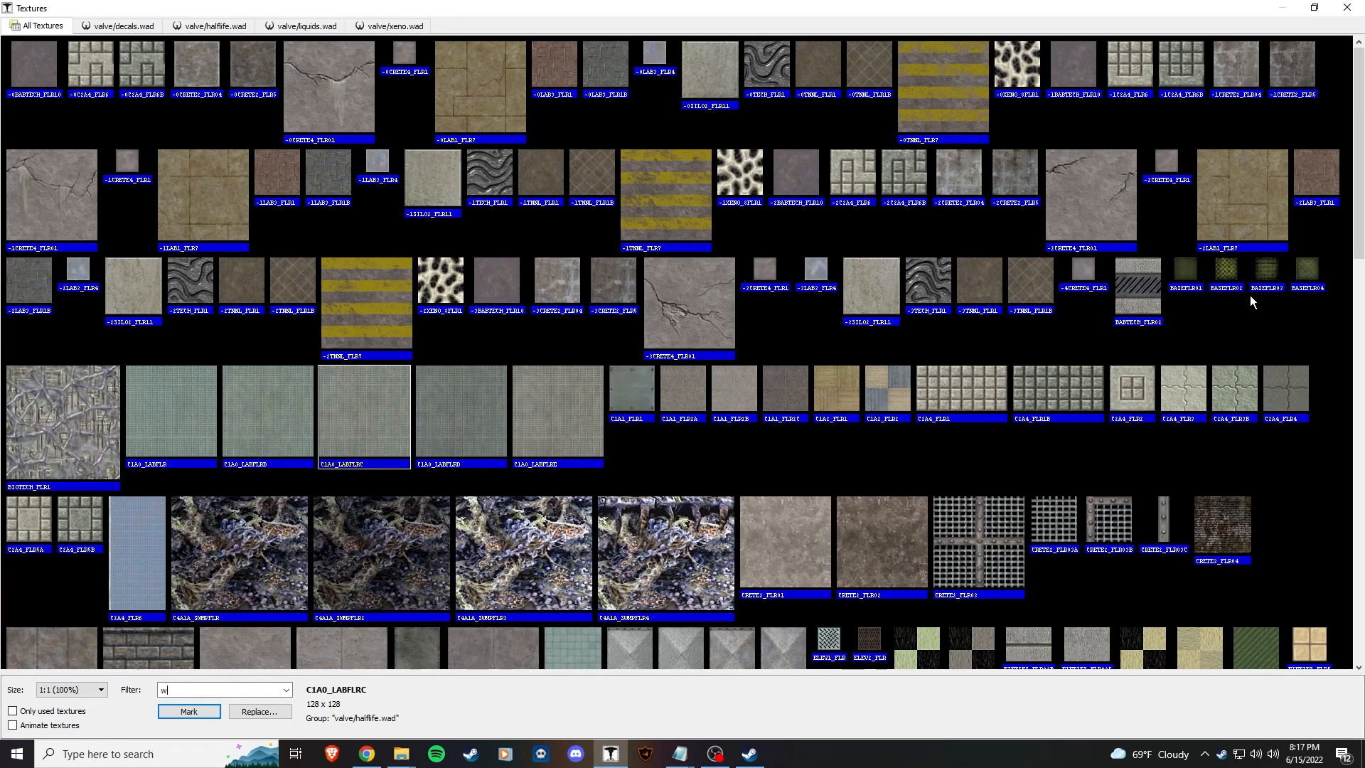
text(1)
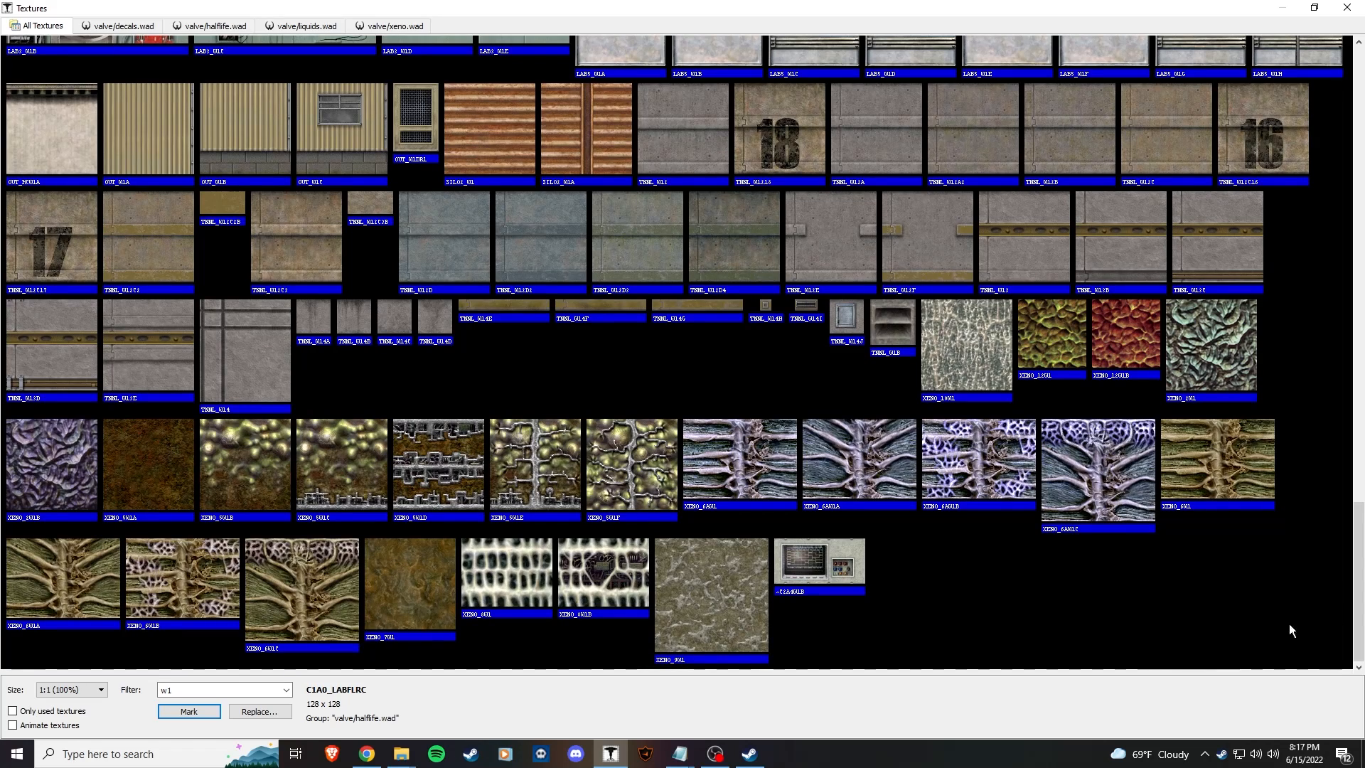
scroll(1209, 407, up, 10)
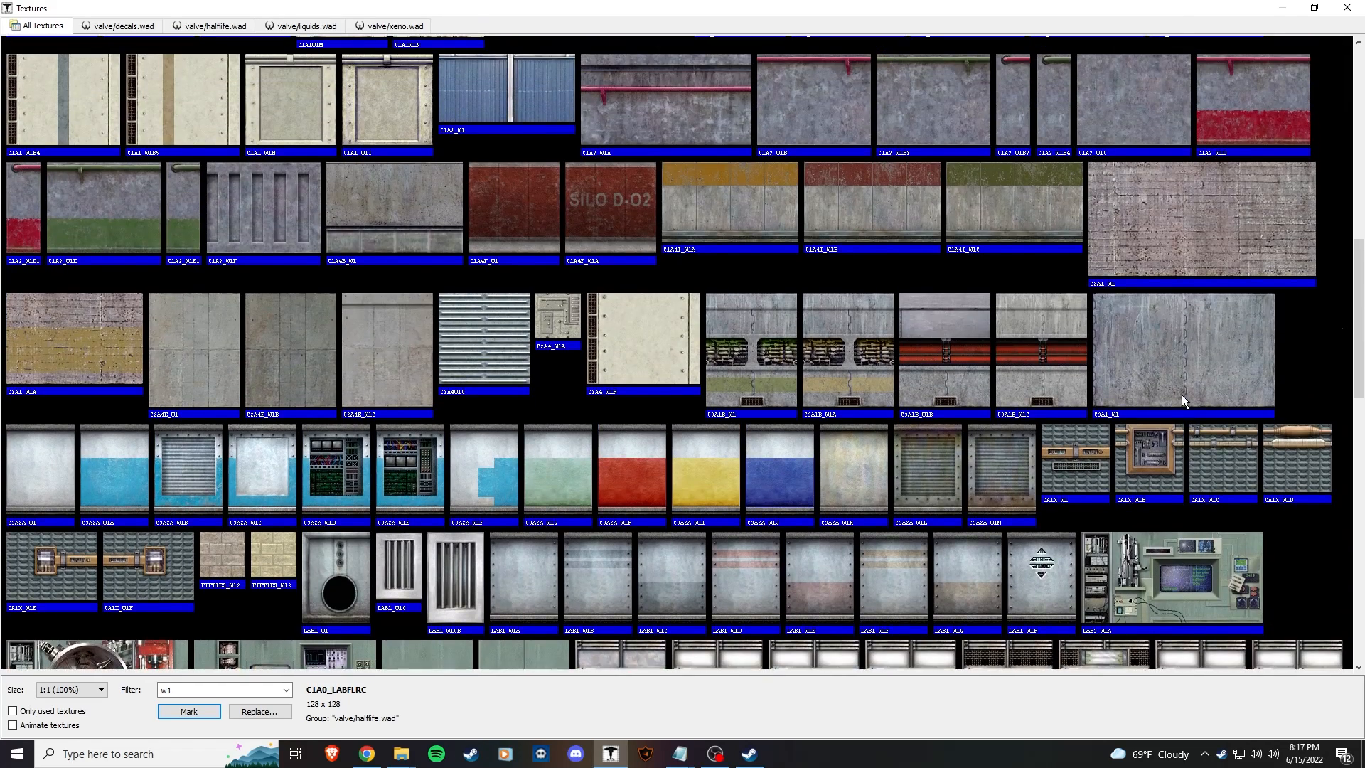
scroll(1177, 397, up, 5)
click(142, 348)
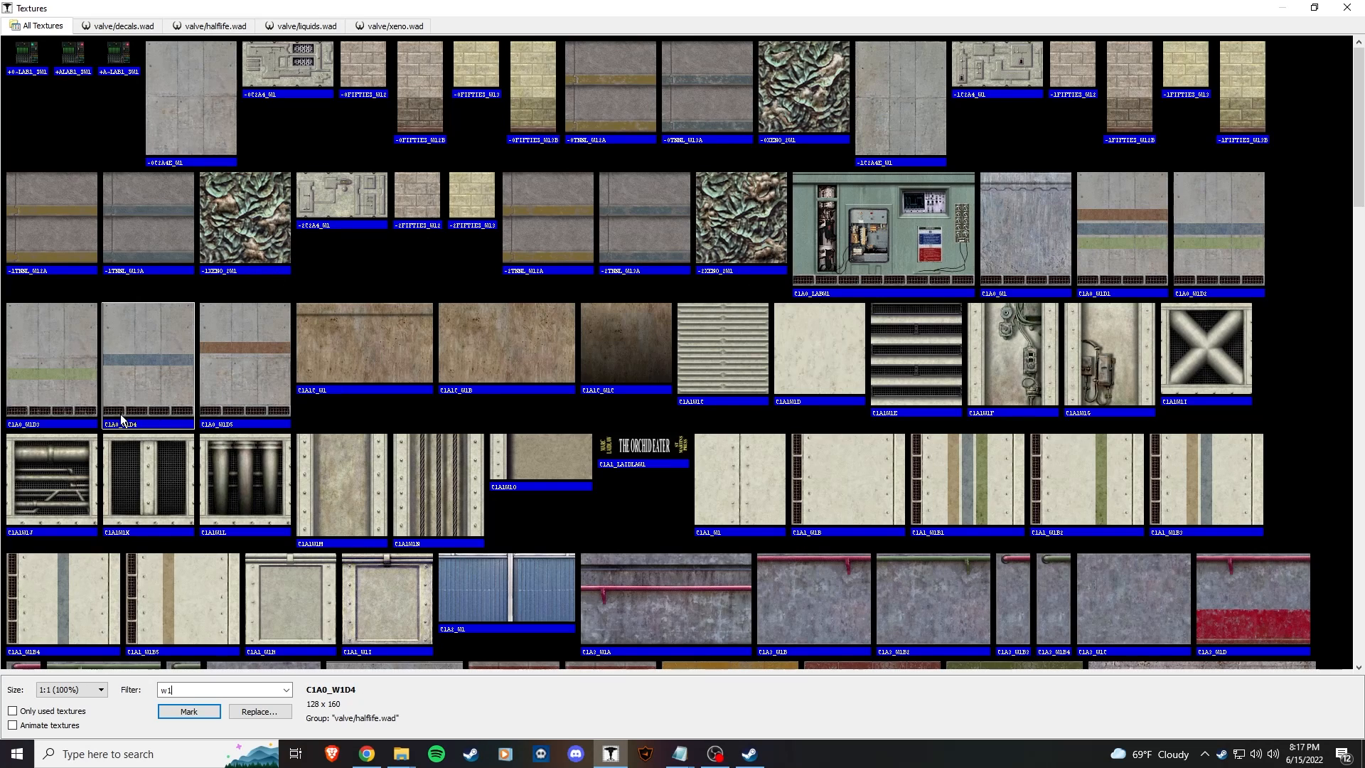
click(30, 423)
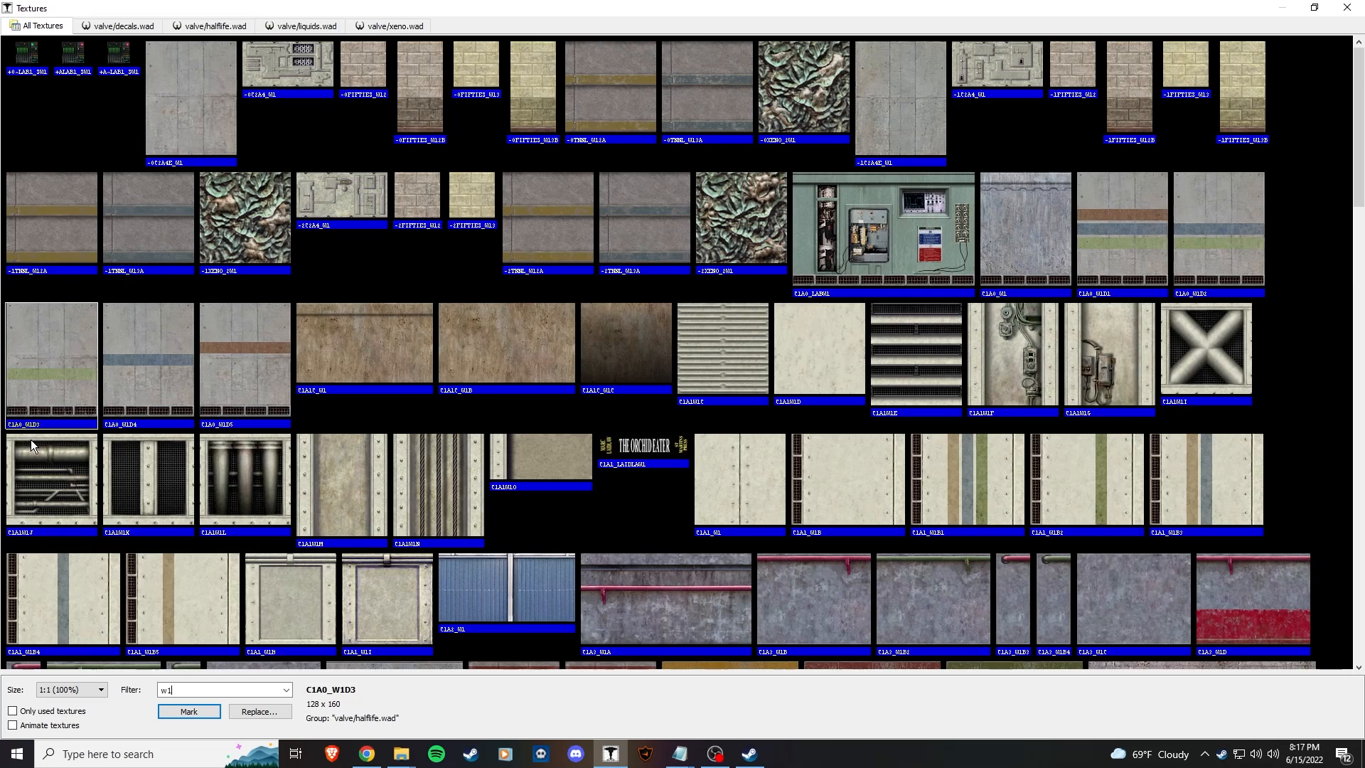
click(122, 399)
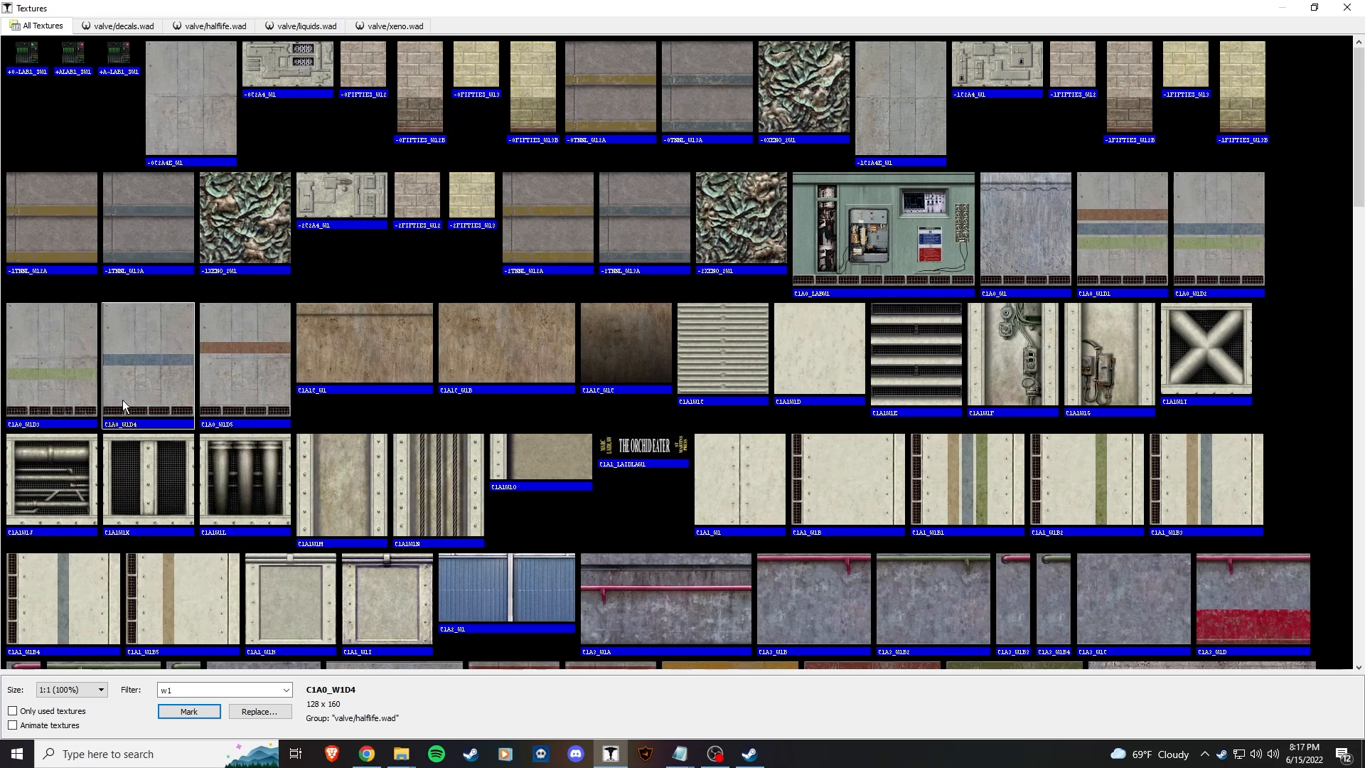
Step: Make C1A0_W1D4 the current texture and outline a 512 × 16 block at the floor's edge
double_click(148, 372)
drag(850, 160, 829, 171)
middle_drag(908, 249, 935, 305)
drag(981, 370, 1034, 137)
scroll(1034, 137, up, 4)
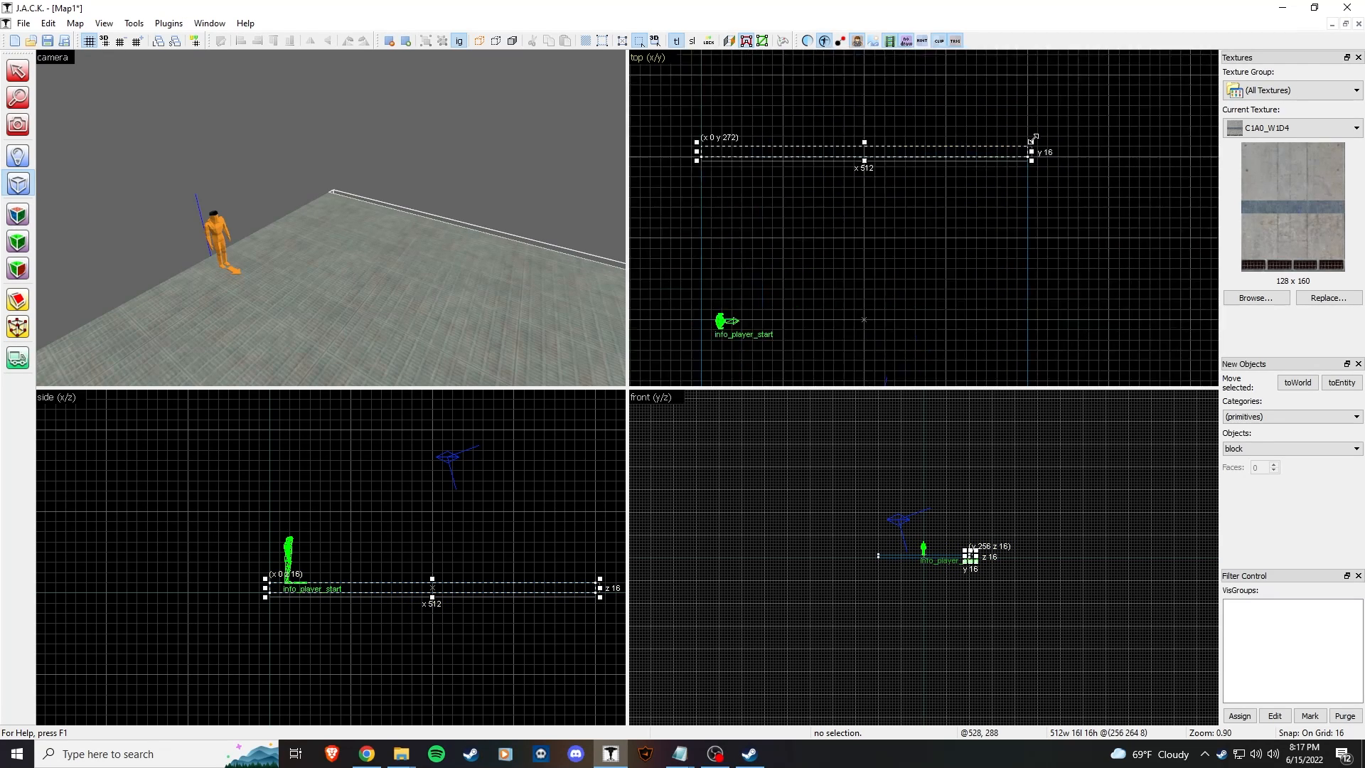
scroll(1012, 198, down, 3)
middle_drag(883, 224, 1012, 262)
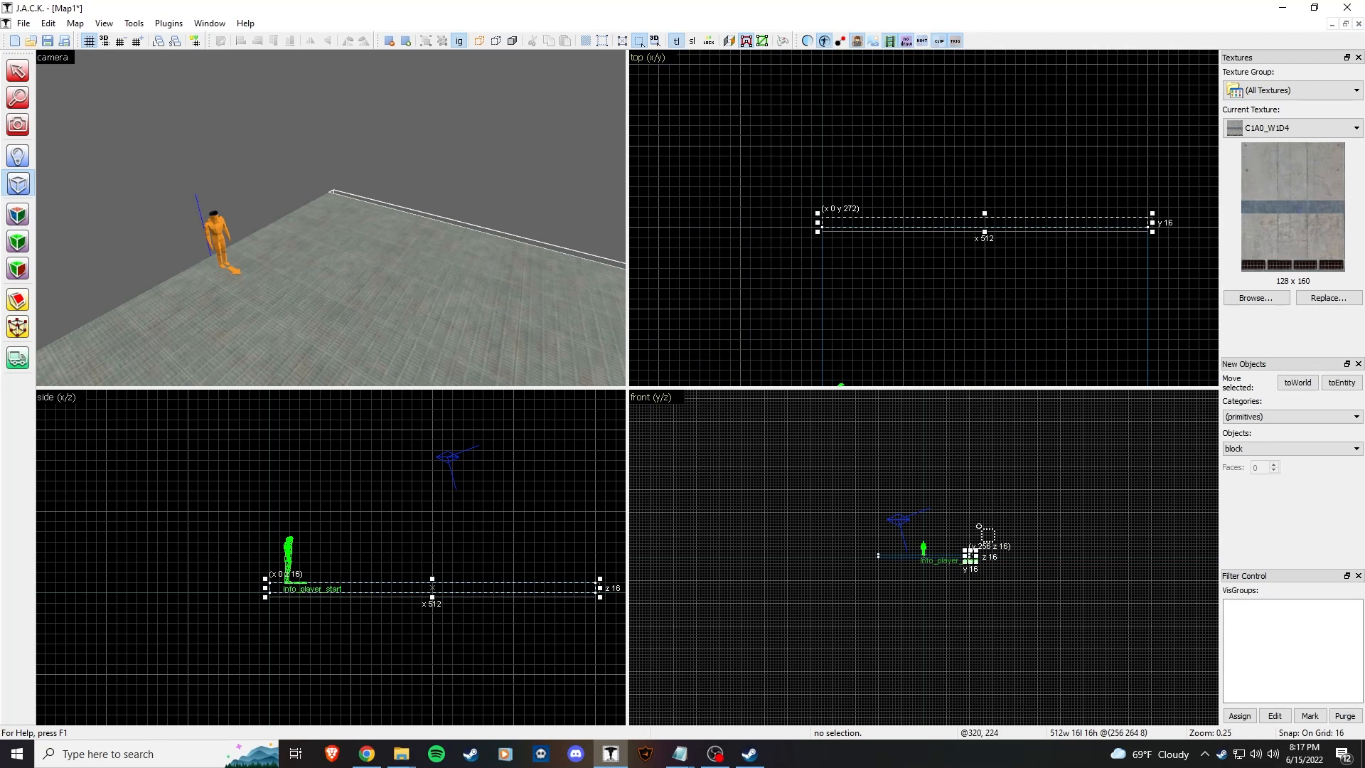
Step: Raise the outline to 160 units high, align it on the floor's edge, and create the wall
scroll(967, 526, up, 8)
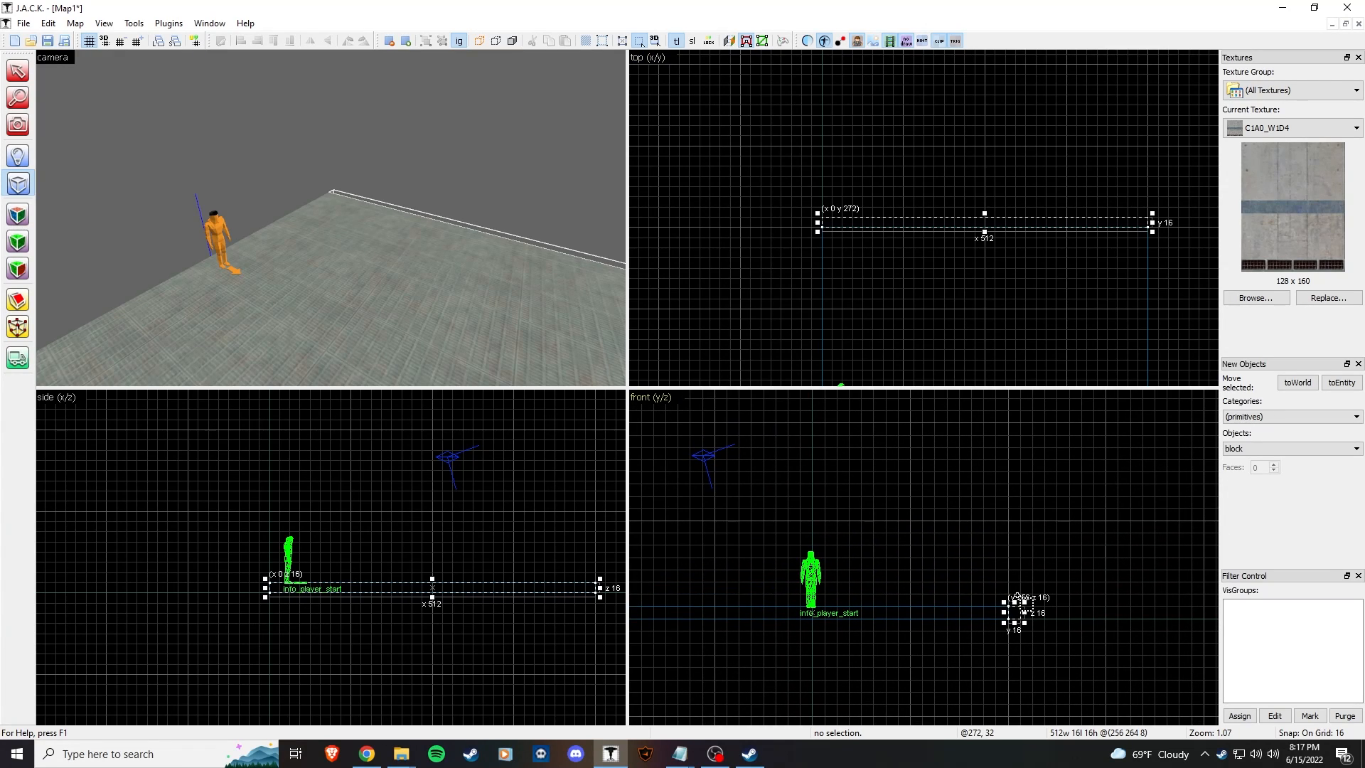
drag(1015, 601, 1015, 516)
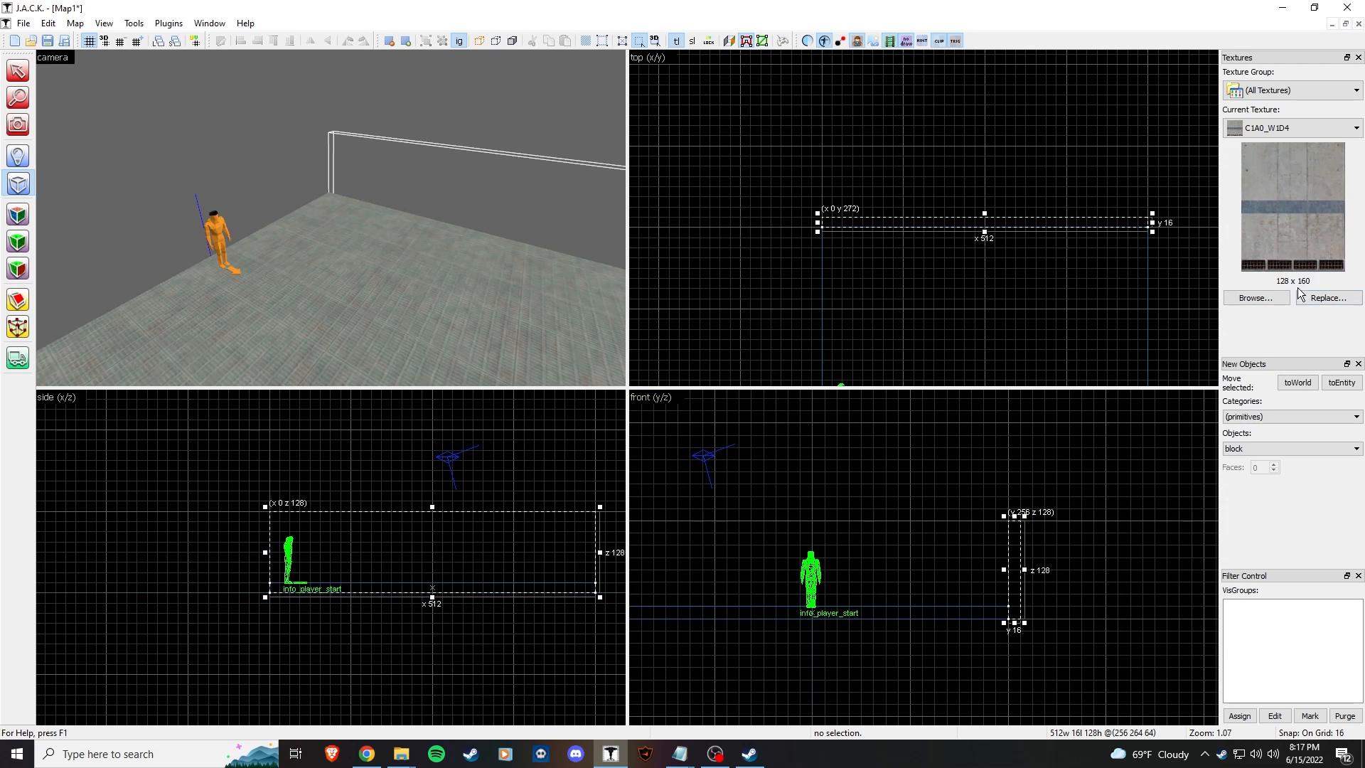
drag(1016, 519, 1017, 497)
mouse_move(1017, 592)
mouse_down()
mouse_move(1001, 583)
mouse_move(1012, 583)
mouse_up()
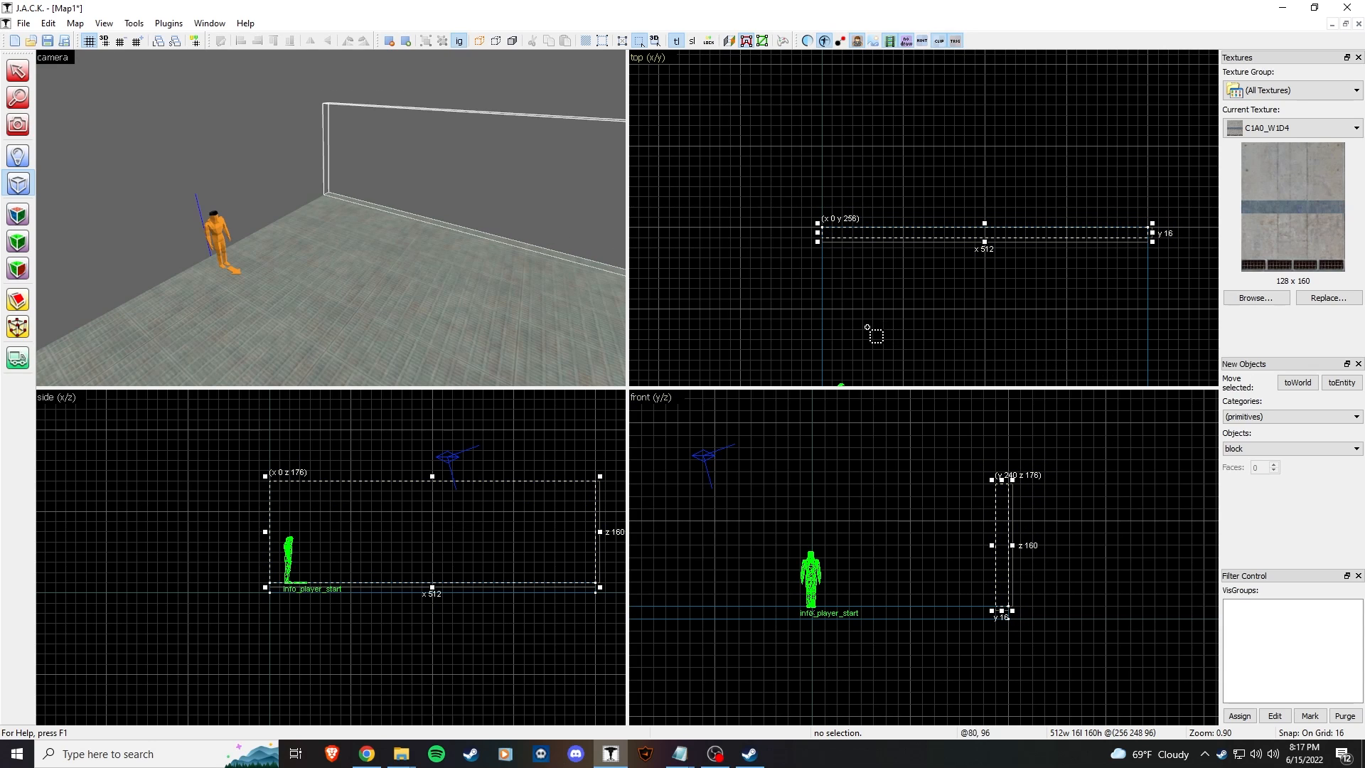
key(Return)
Step: Select the wall's front face for face texture editing
click(17, 215)
click(487, 184)
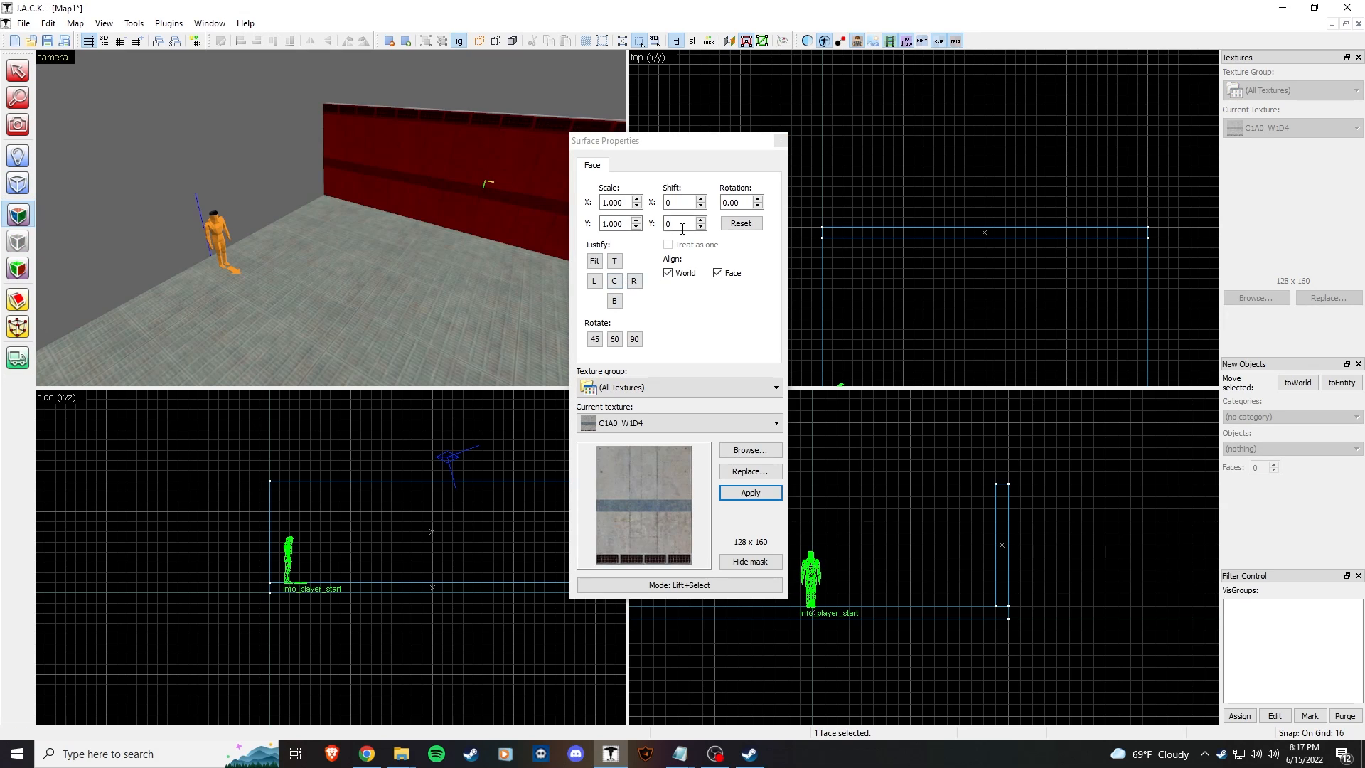
click(463, 135)
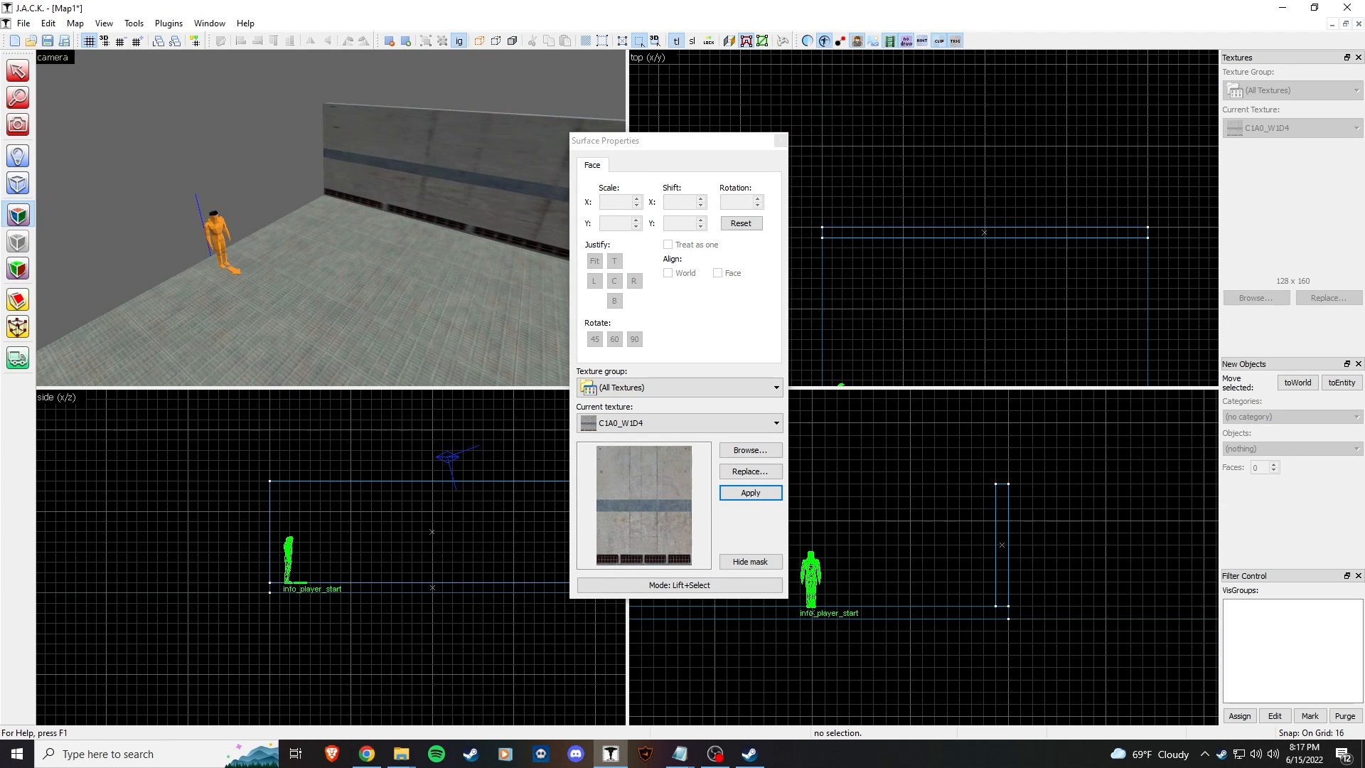
key(z)
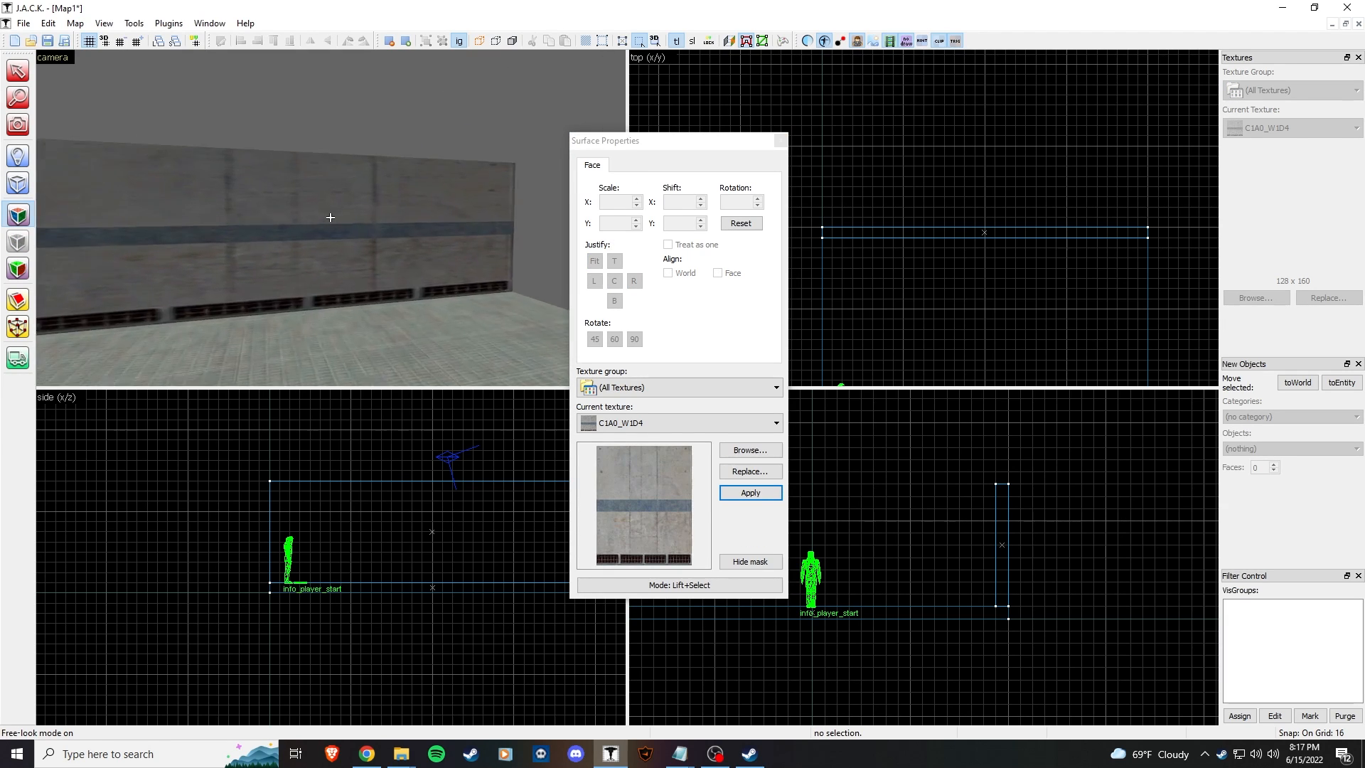
click(329, 217)
key(z)
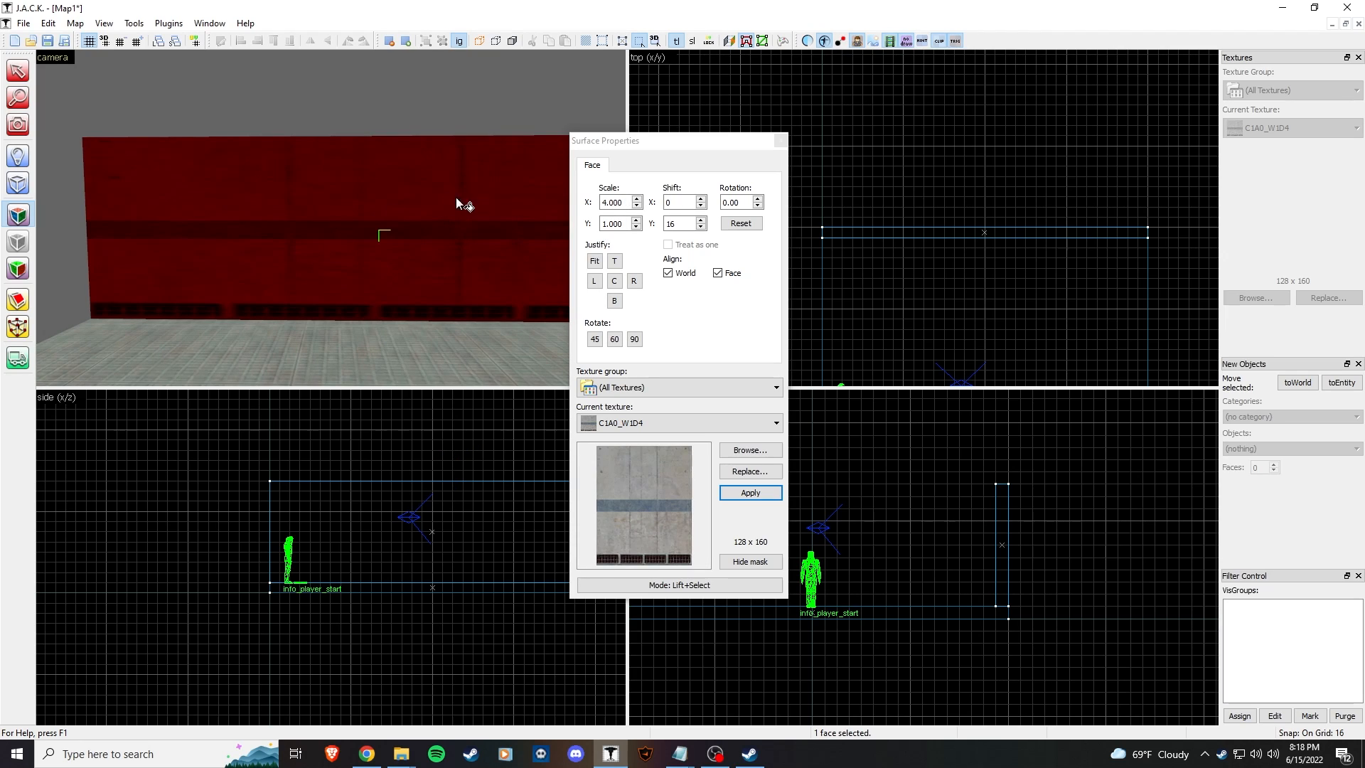
Step: Change the face's horizontal texture scale from 4.000 to 1 and close the face settings
click(616, 203)
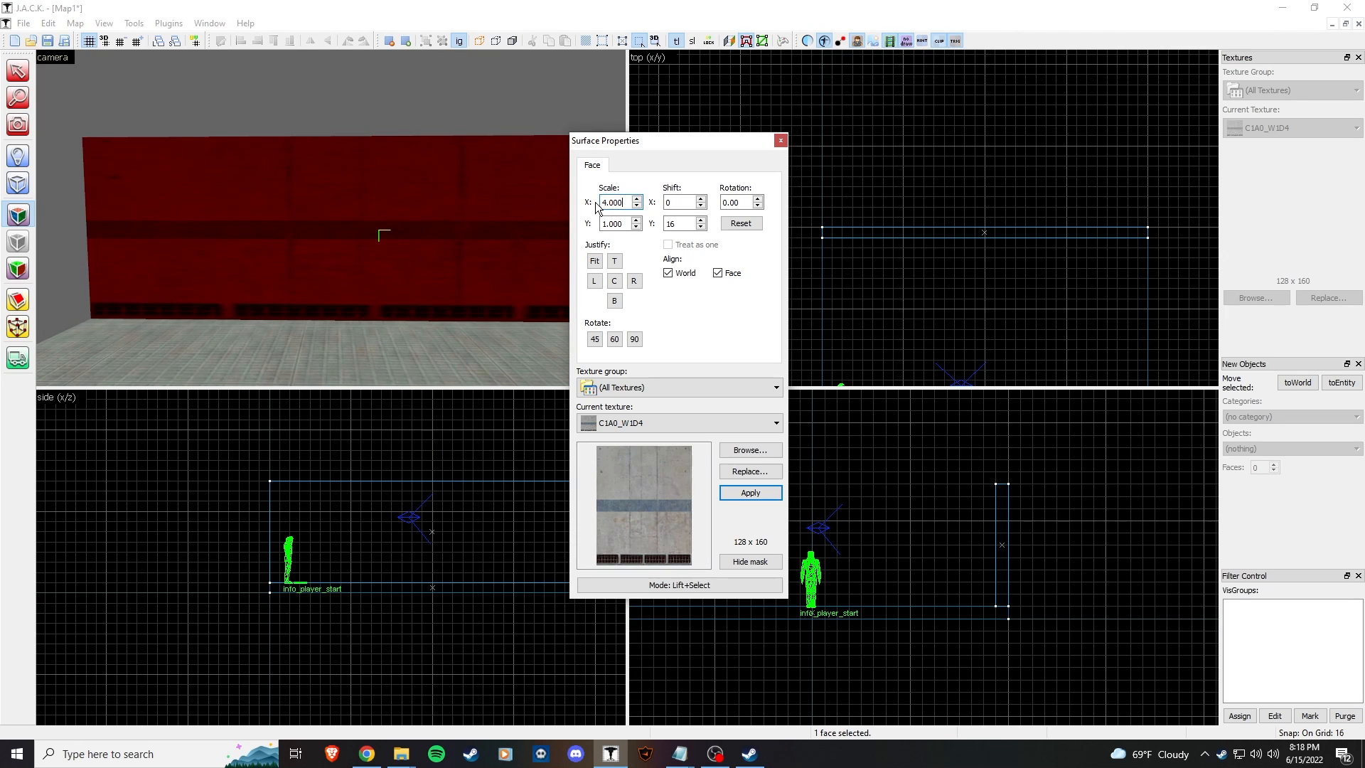
drag(626, 206, 553, 203)
text(1)
key(Return)
click(387, 120)
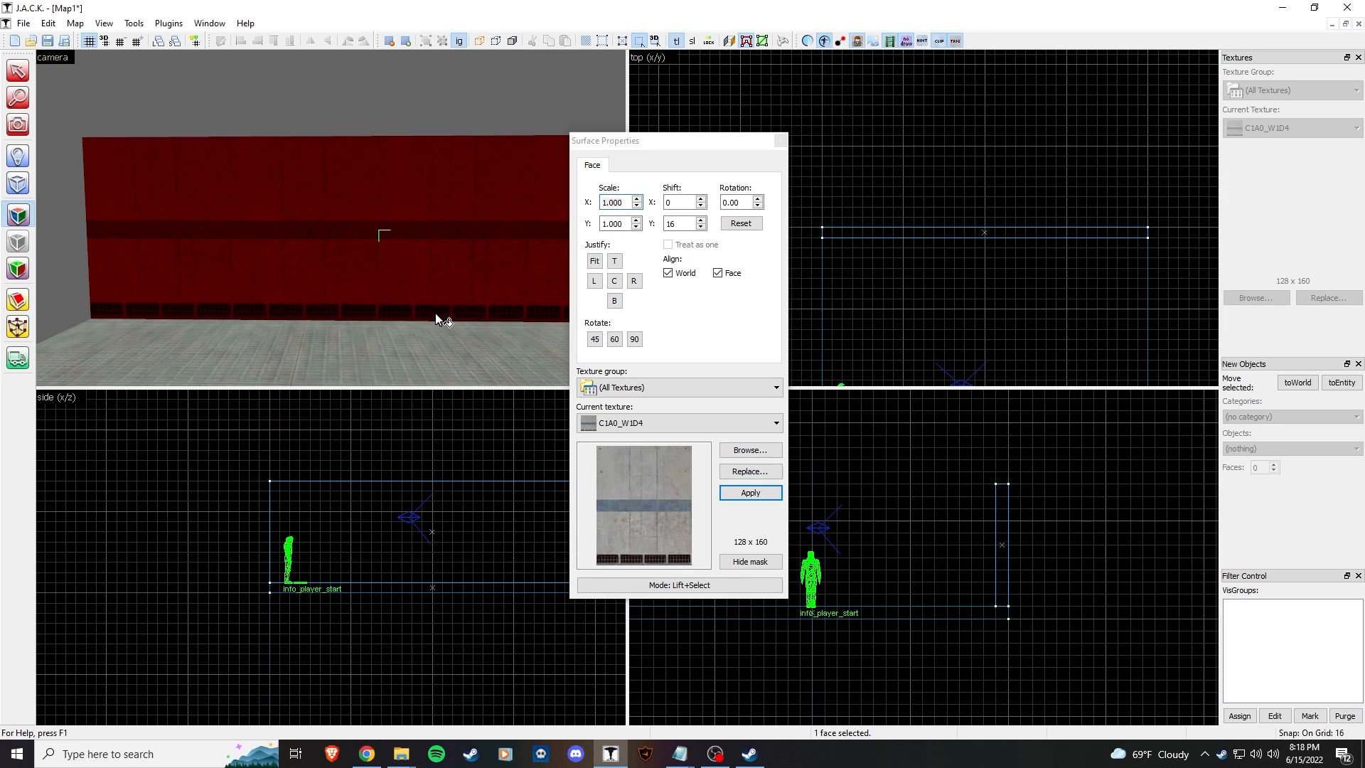
click(474, 327)
click(433, 189)
click(781, 142)
Step: Copy the wall across to the floor's opposite edge so two walls face each other
key(z)
key(s)
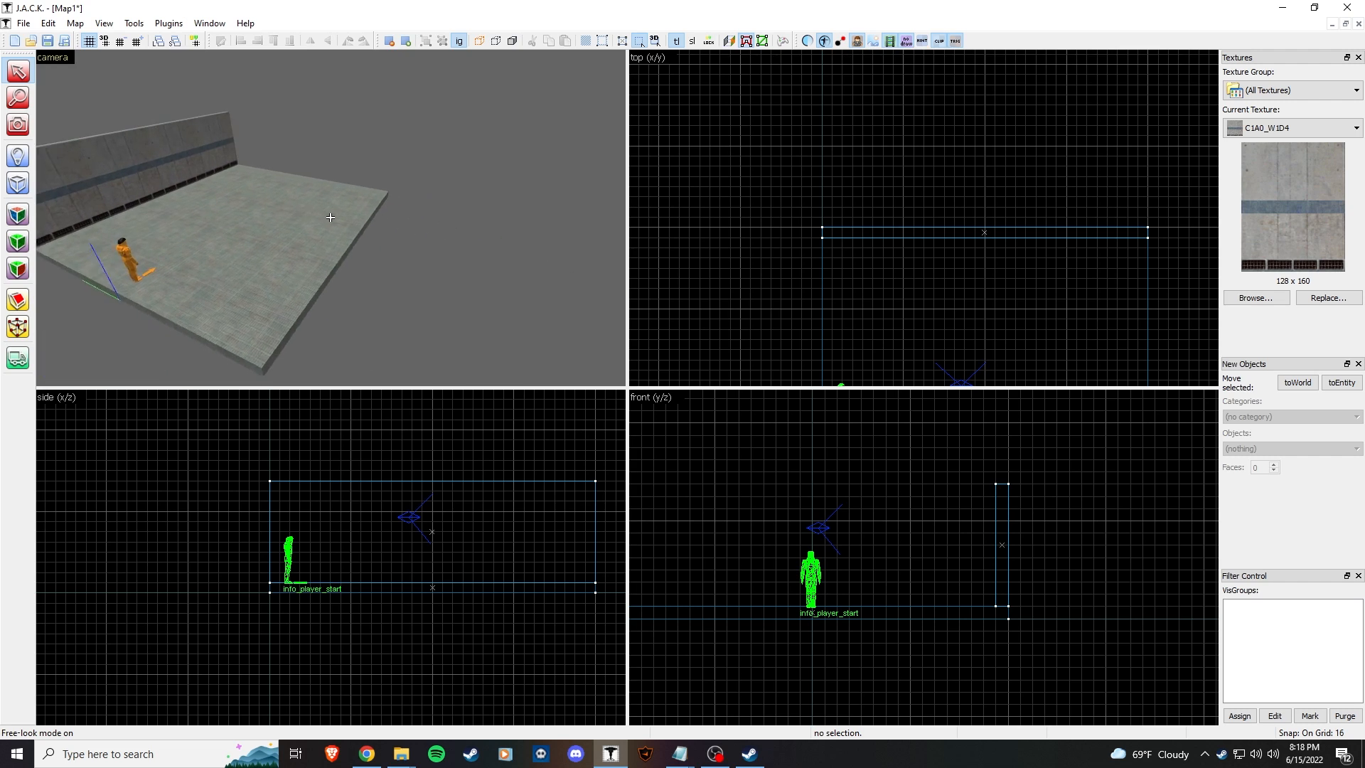
click(199, 183)
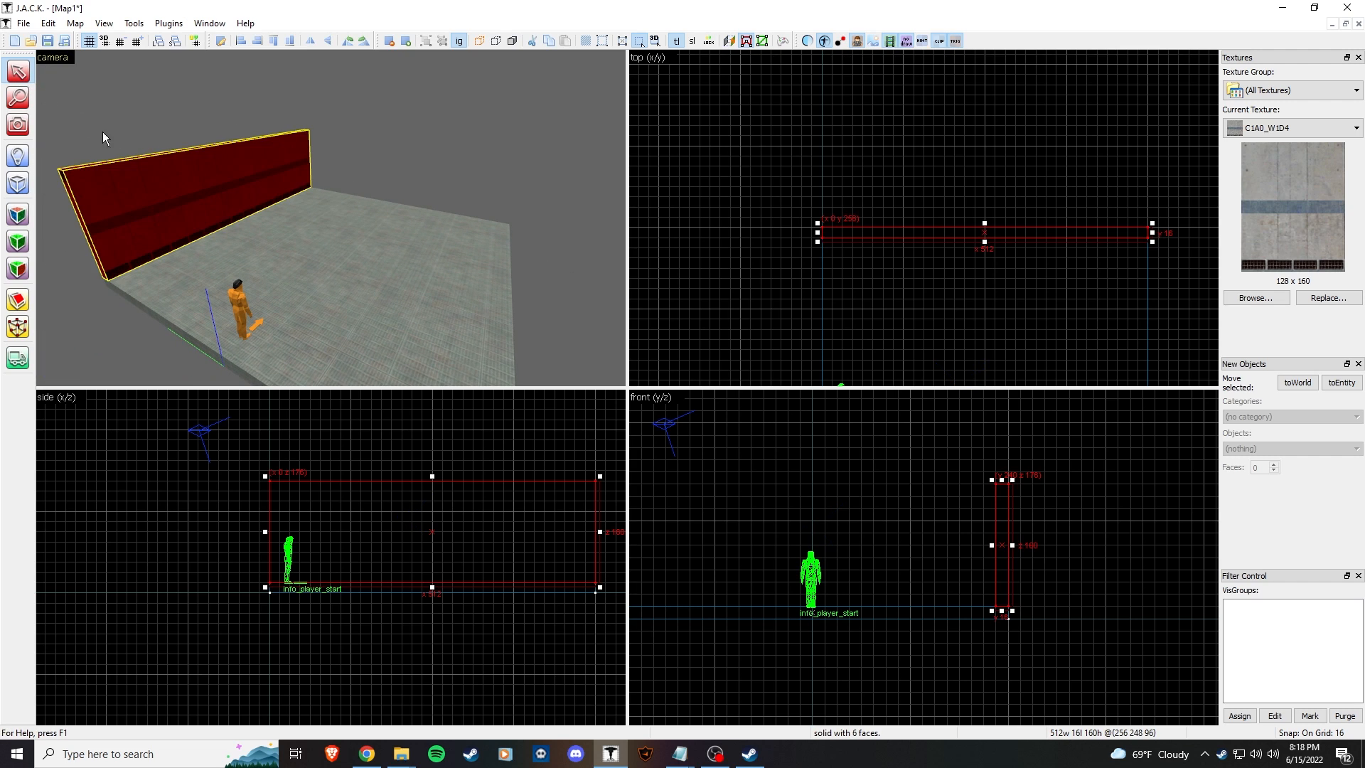
scroll(897, 297, down, 6)
scroll(930, 213, up, 4)
middle_drag(902, 298, 920, 163)
drag(976, 105, 976, 325)
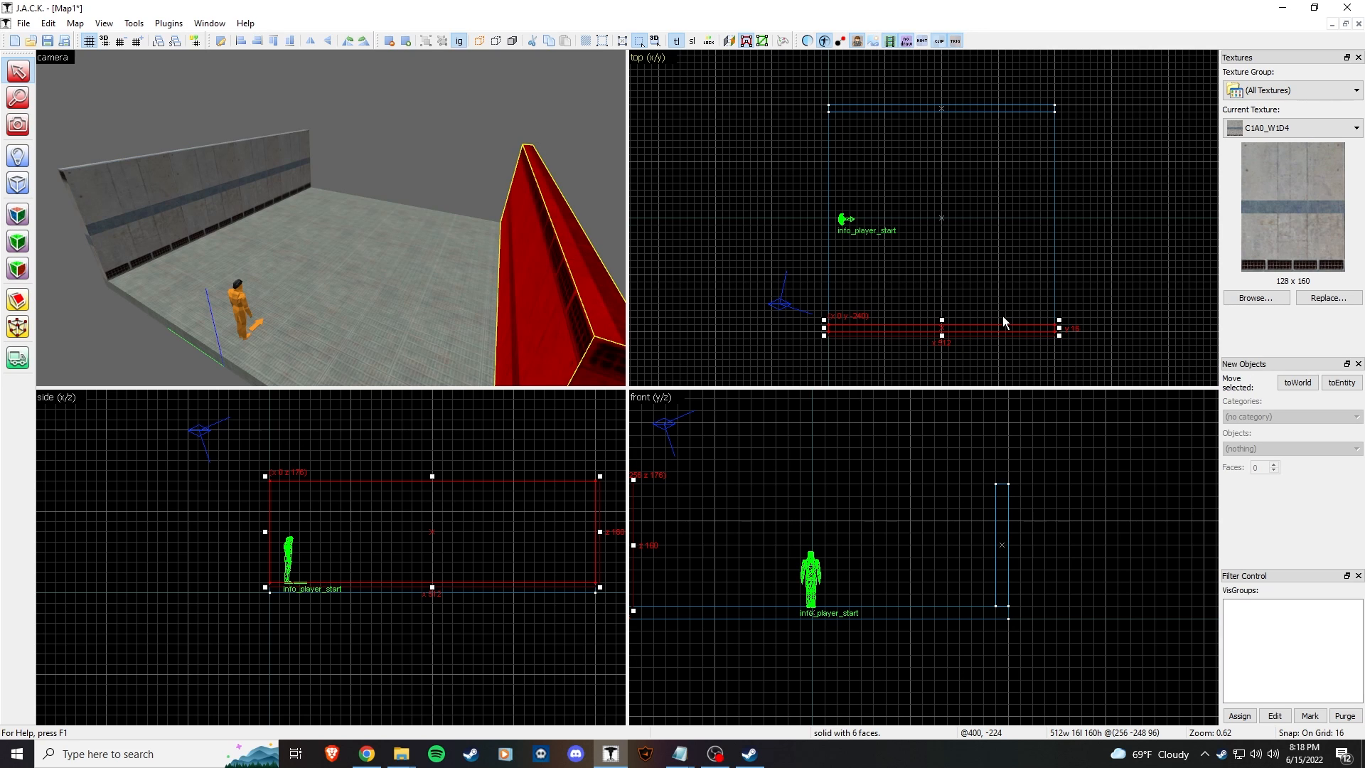
Step: Deselect and fly the camera through the room to inspect both walls and the player model
click(417, 110)
key(z)
key(w)
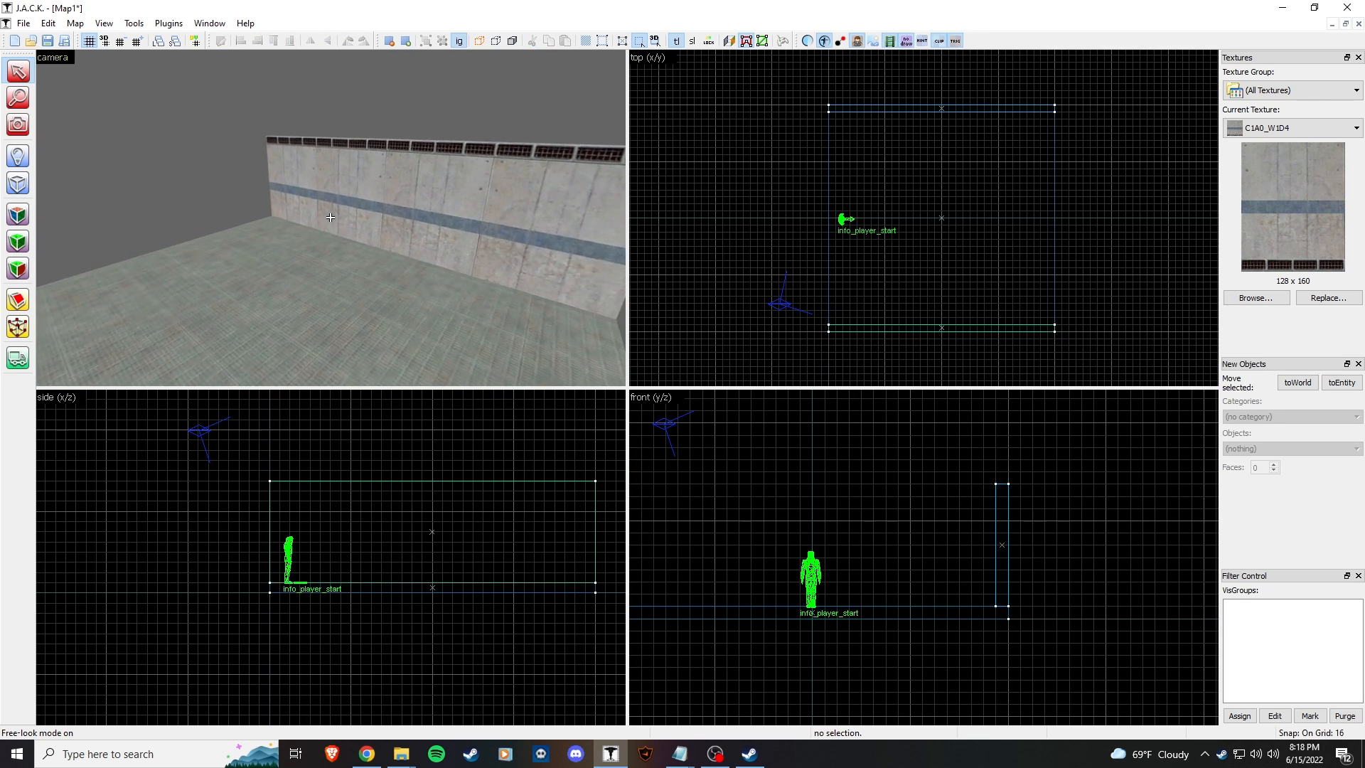
key(s)
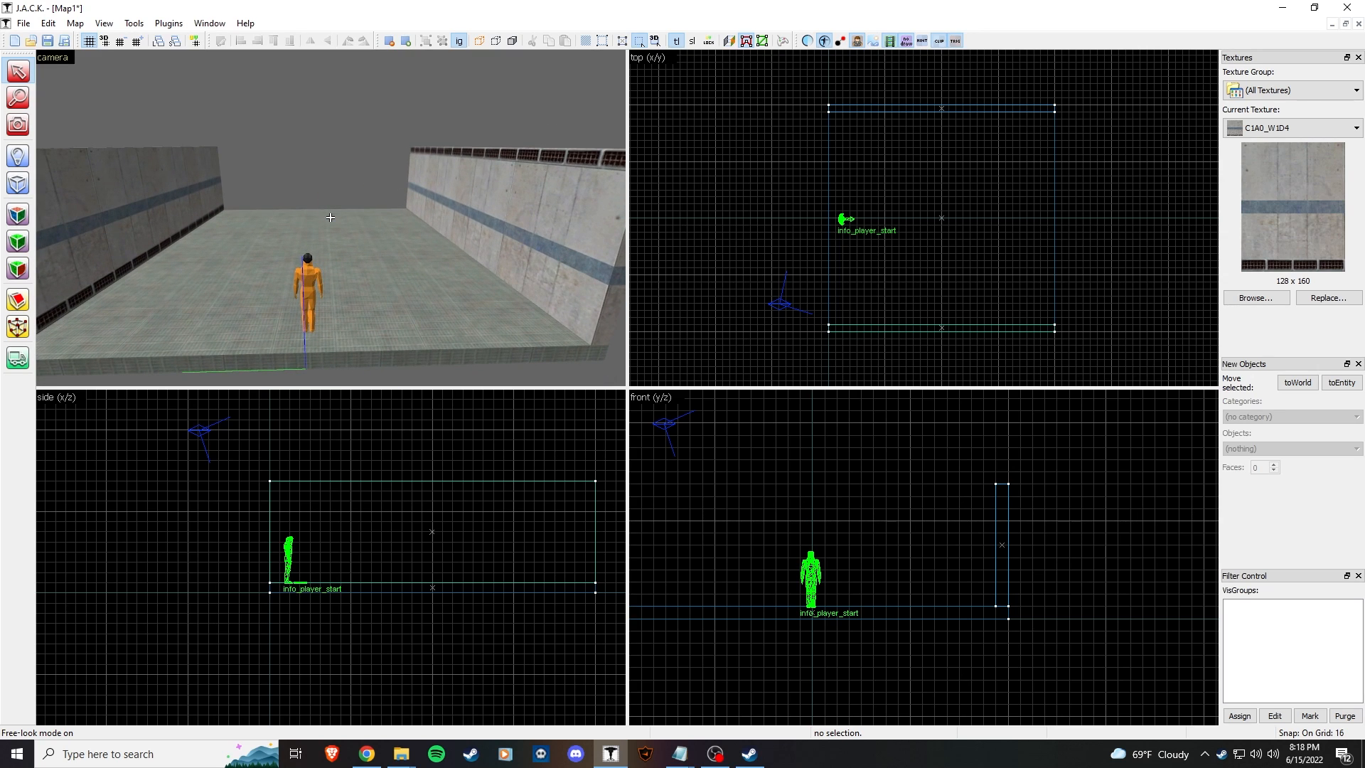
key(z)
key(w)
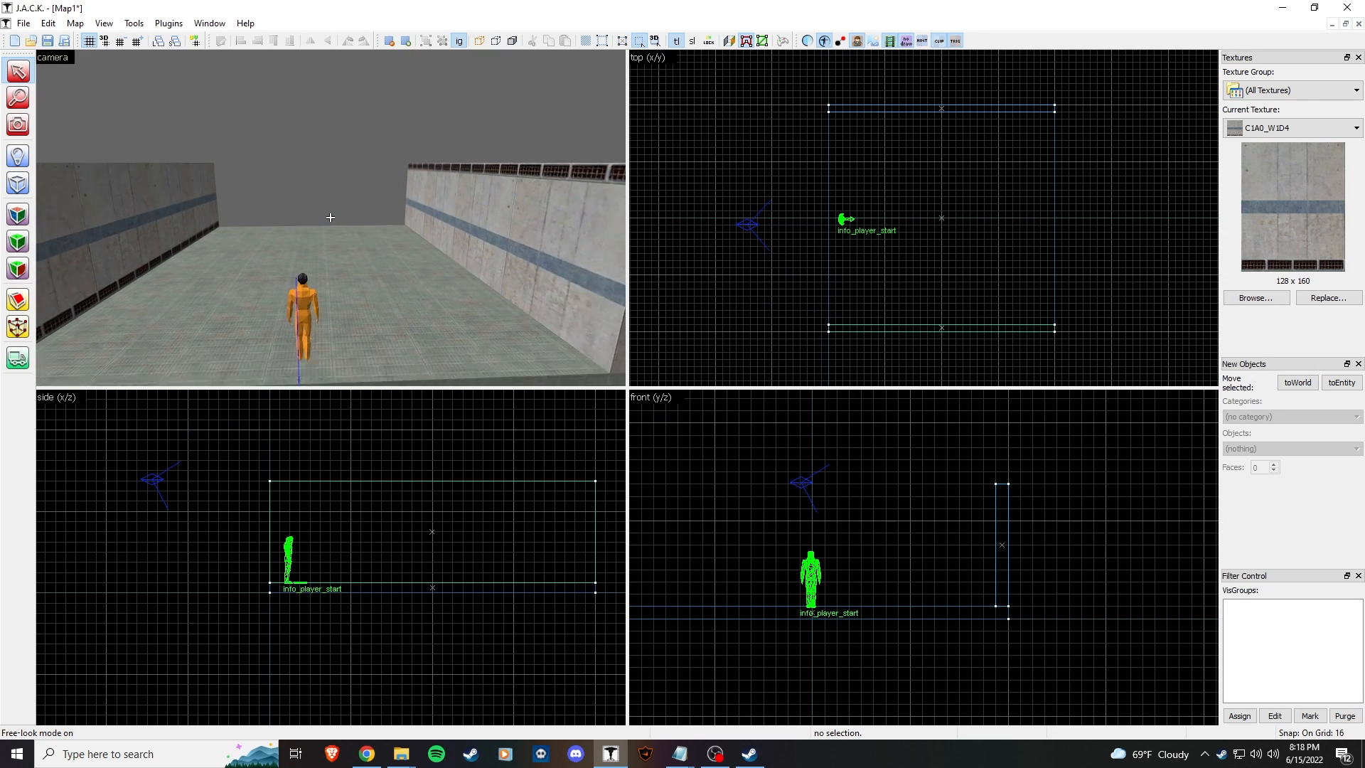
key(z)
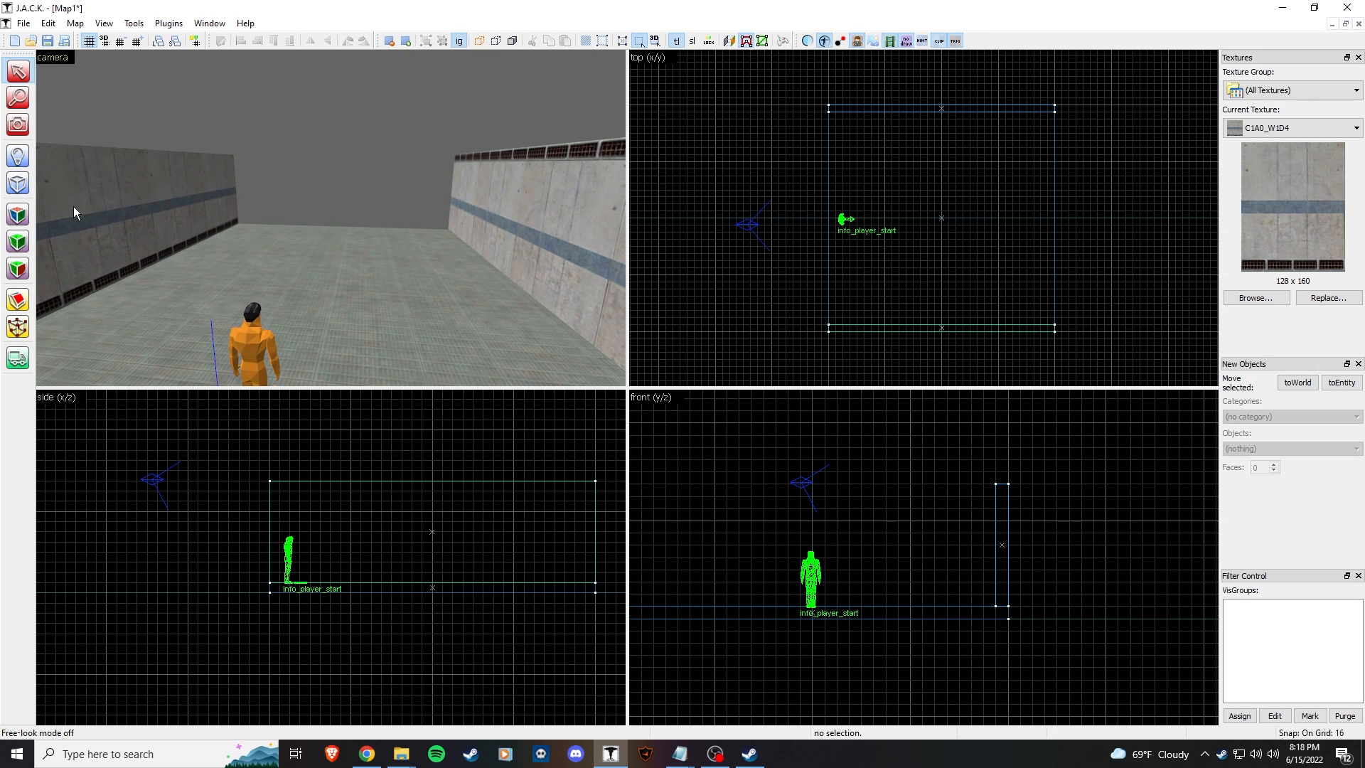
Step: Check the scale and shift of the left wall's inner face texture in face editing
click(25, 220)
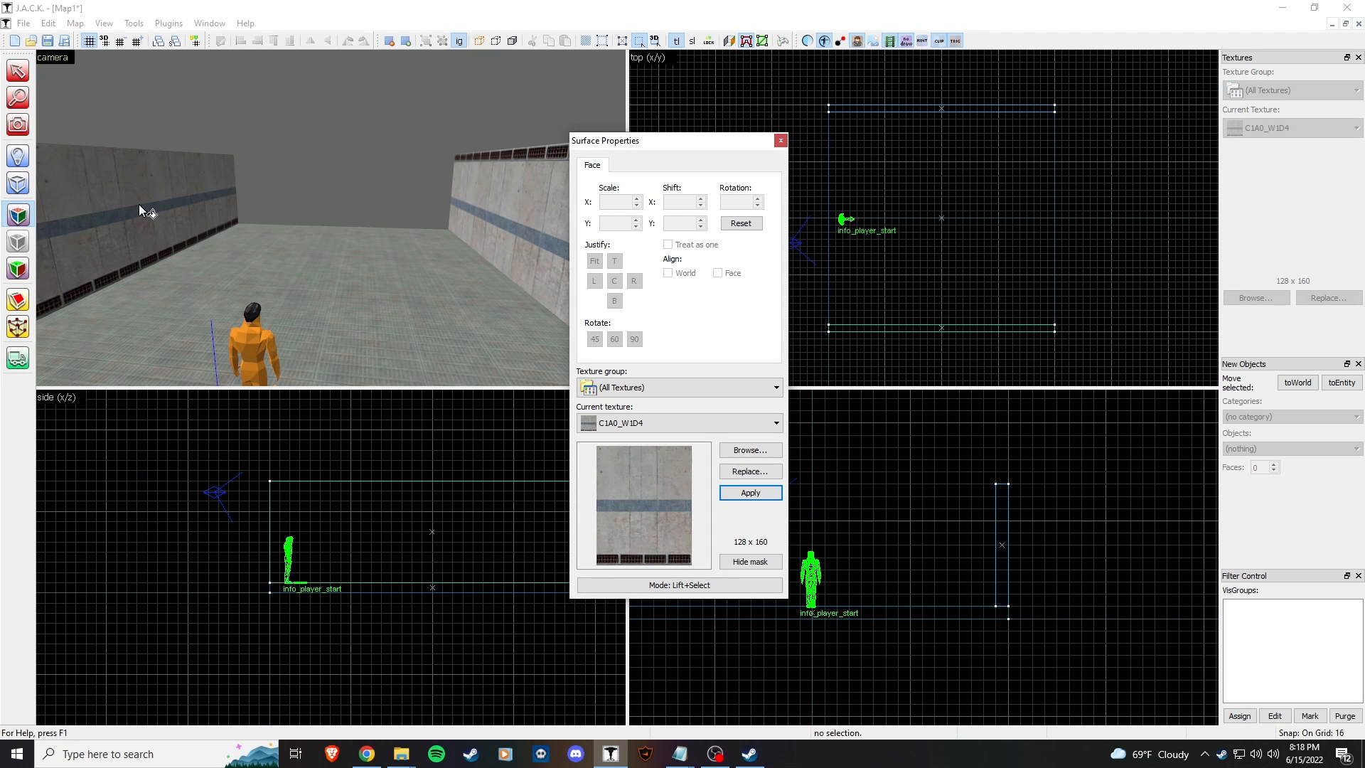
click(138, 204)
key(z)
key(s)
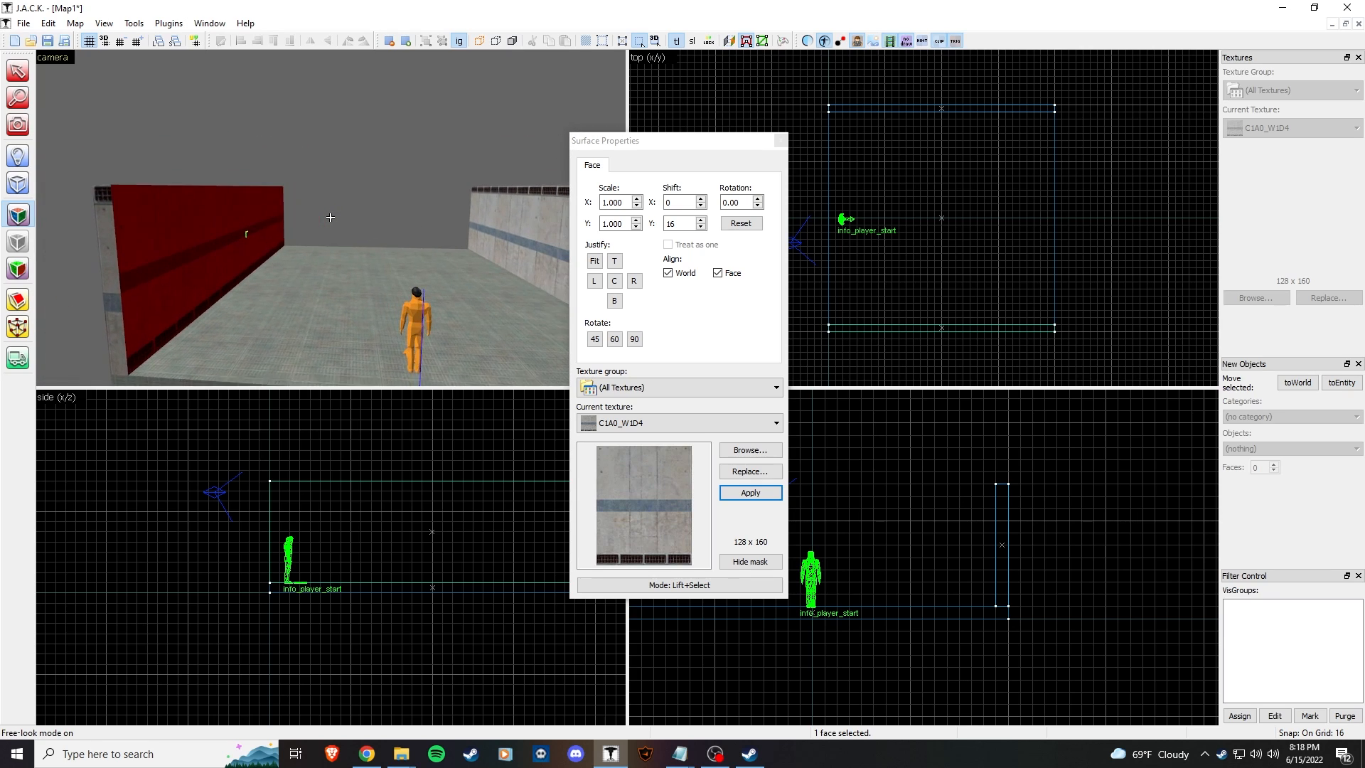
key(z)
key(z)
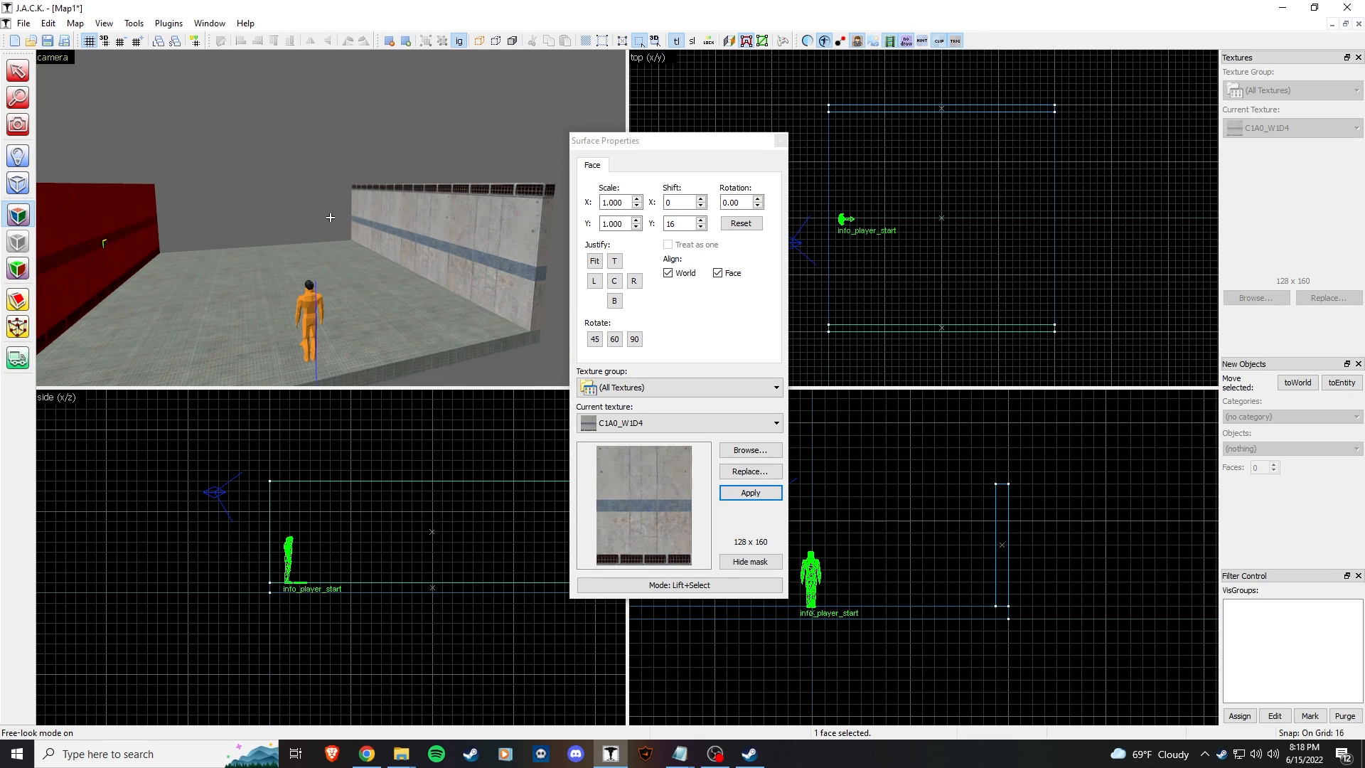
key(w)
key(z)
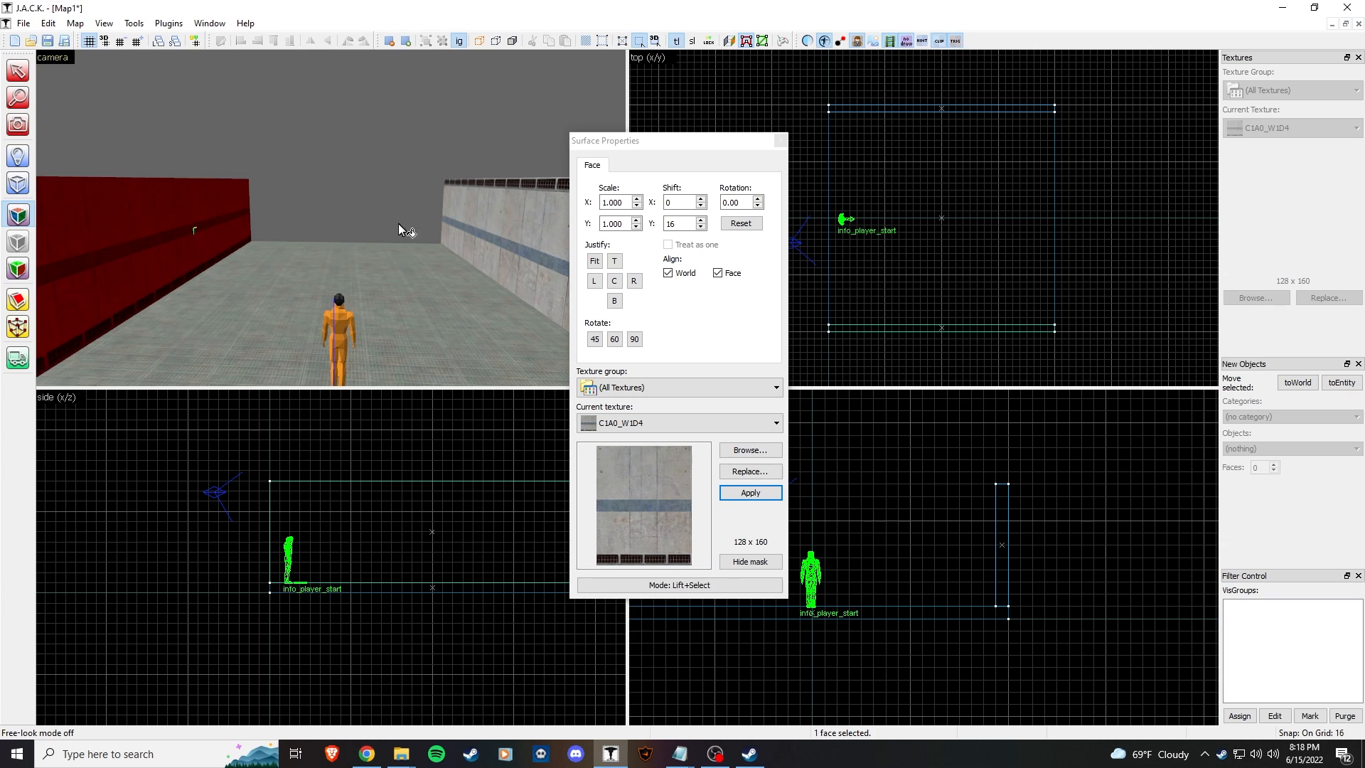
key(z)
key(z)
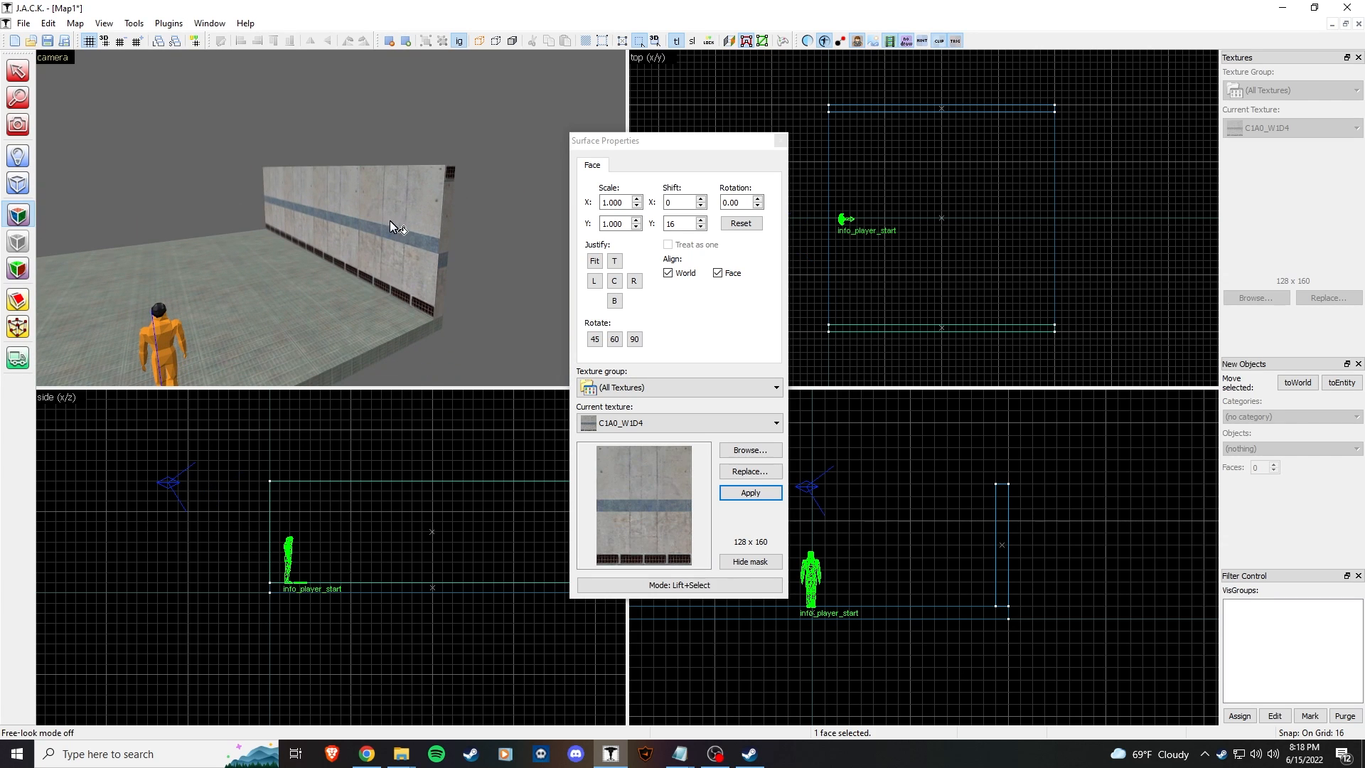
Step: Clear the face selection, close Surface Properties, and select the whole left wall
click(220, 189)
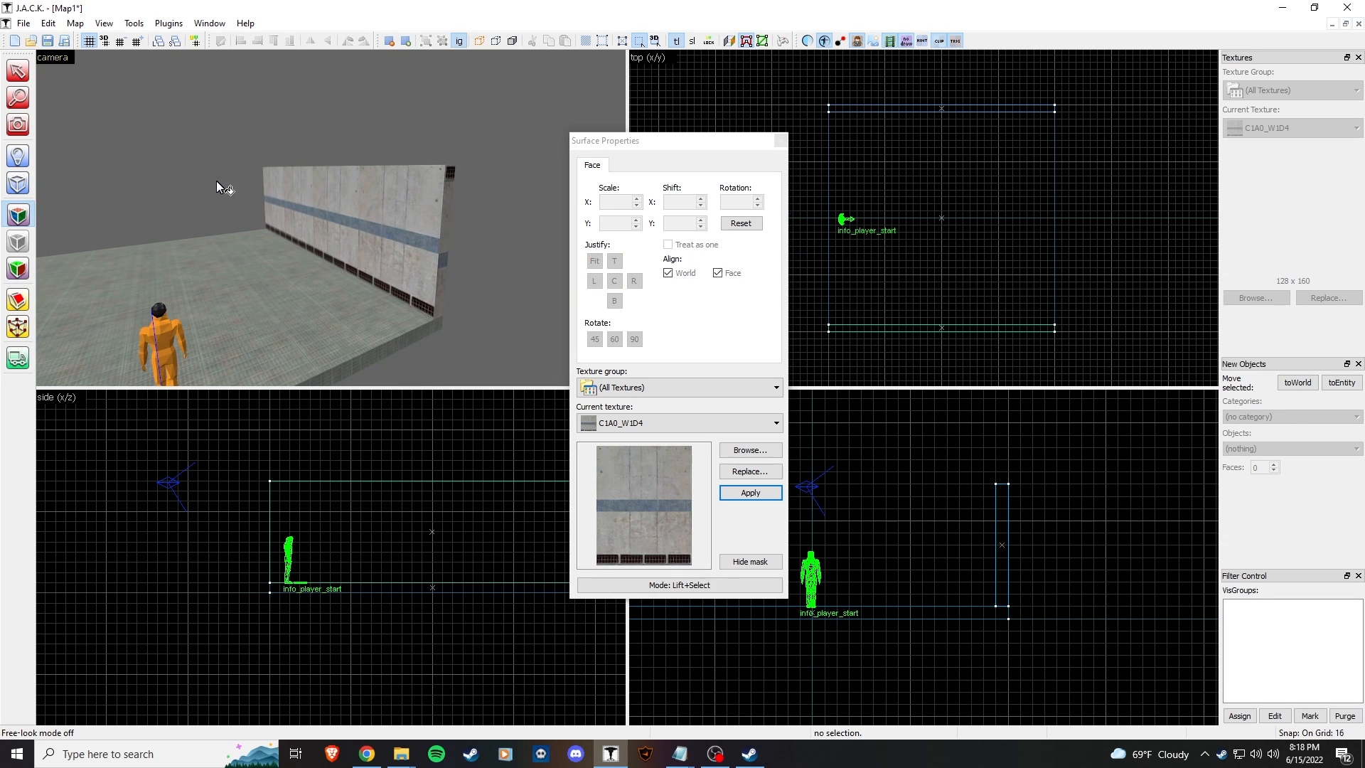
key(z)
key(s)
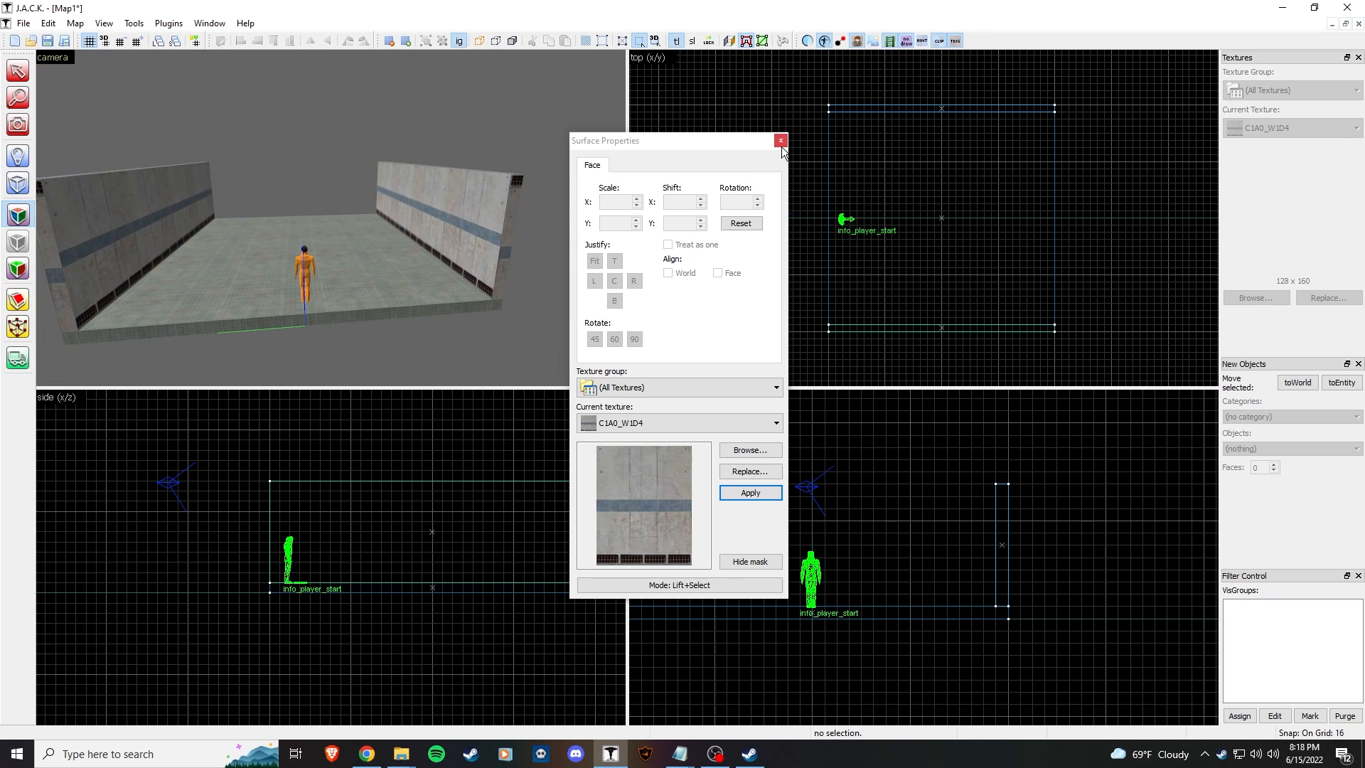
click(780, 141)
click(185, 206)
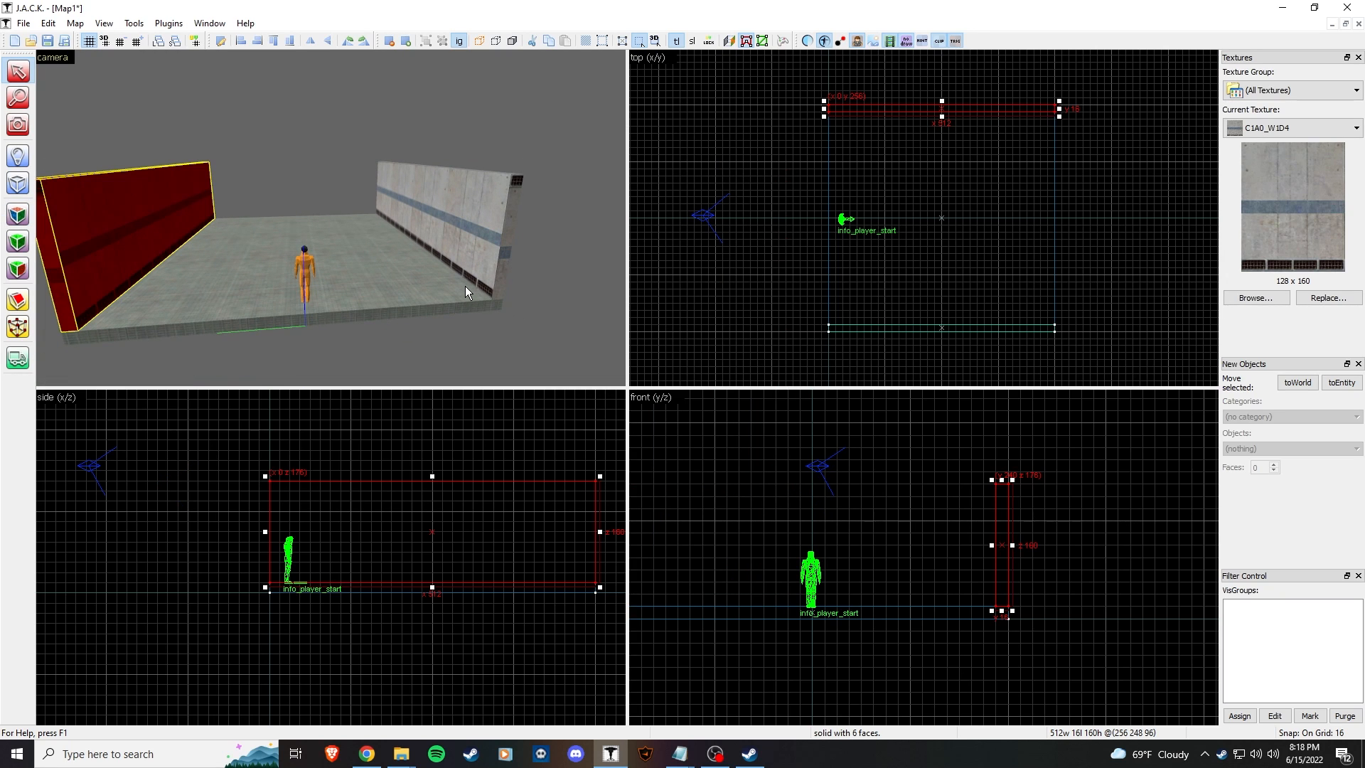
Step: Select the right side wall and center the room in the top view
click(369, 185)
key(z)
key(w)
key(s)
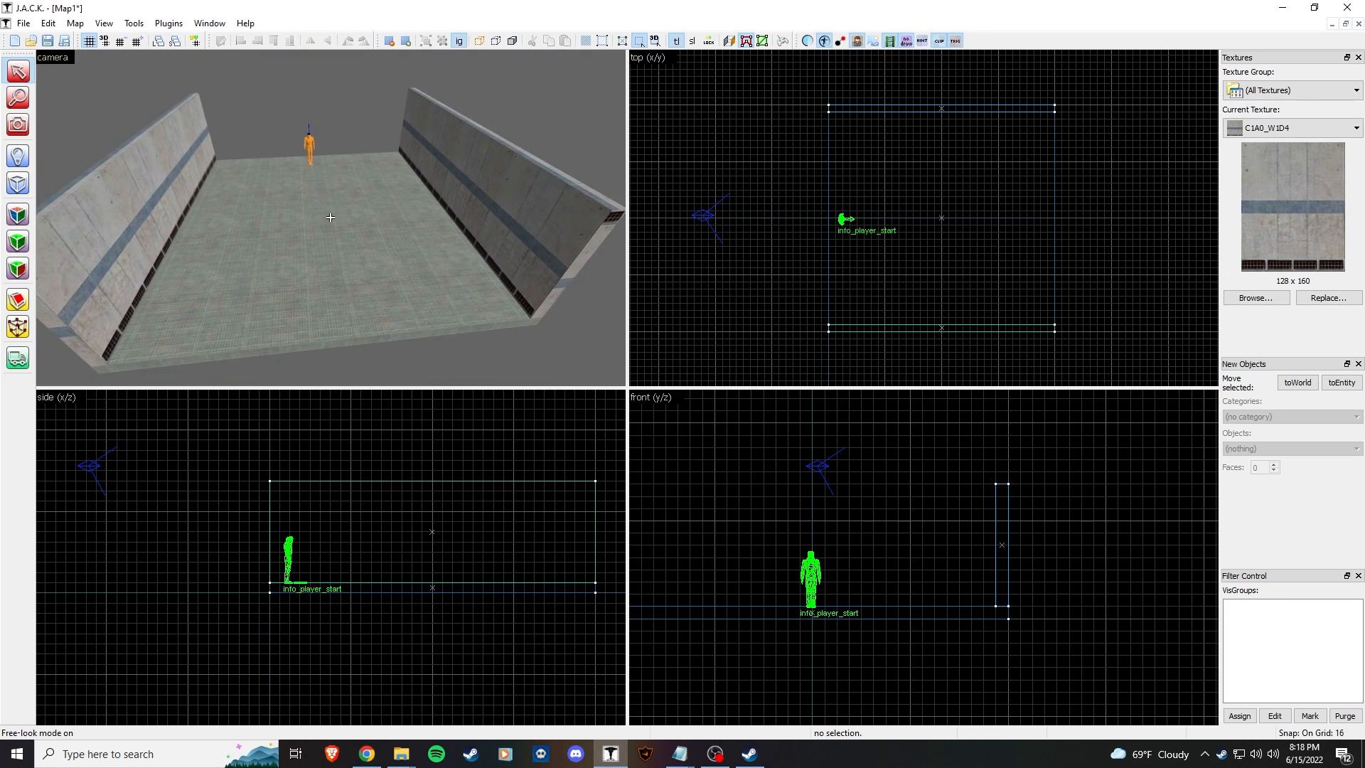
key(z)
click(520, 209)
scroll(846, 280, down, 2)
scroll(944, 239, up, 1)
middle_drag(943, 237, 902, 212)
Step: Clone the side wall across the room's middle and rotate the copy 90°
drag(880, 121, 1007, 219)
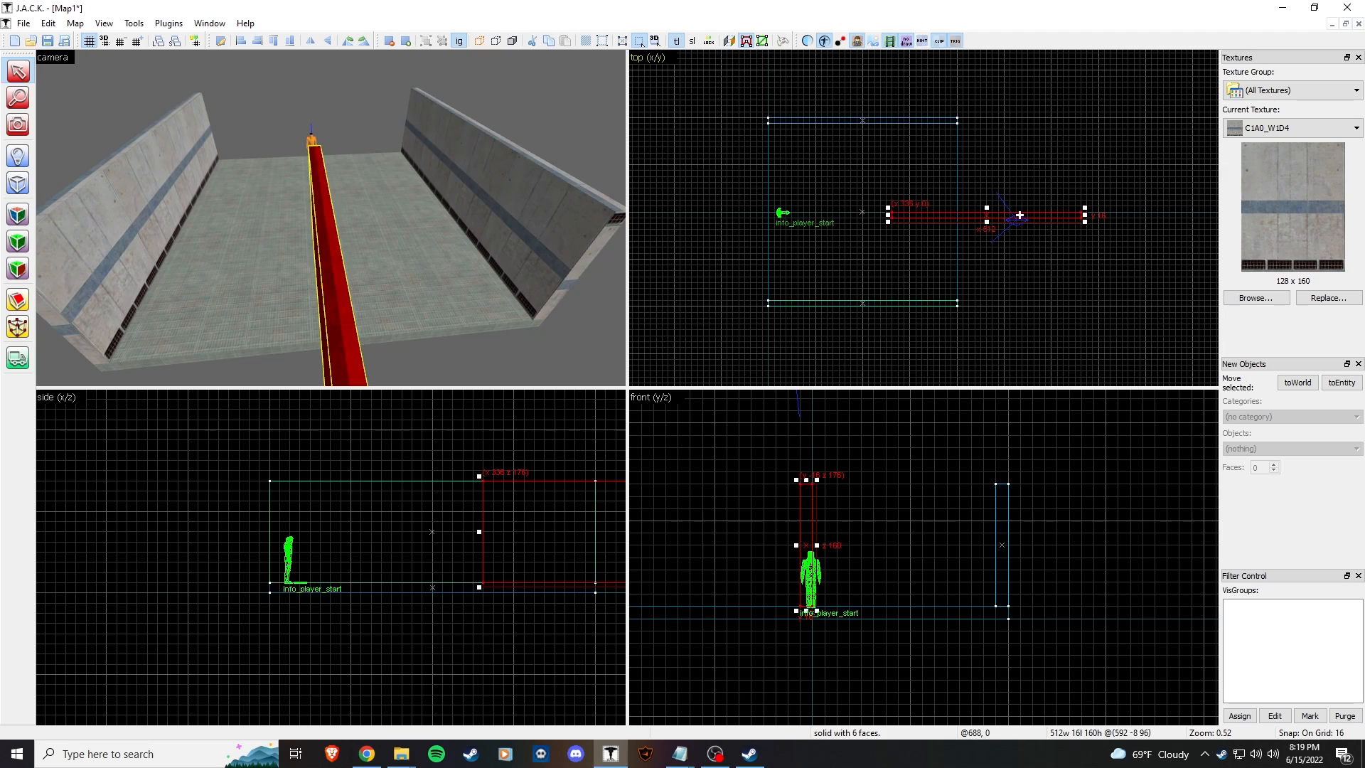
scroll(1059, 218, up, 2)
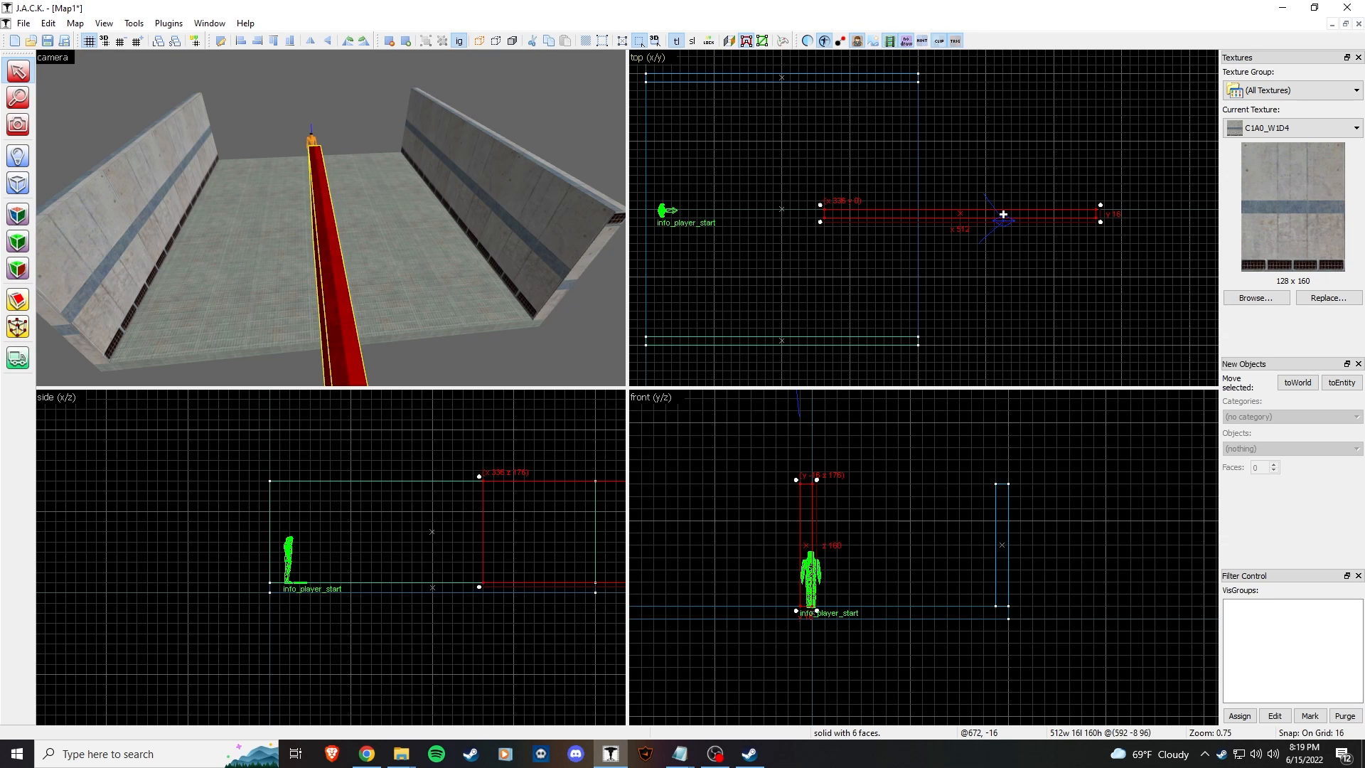
drag(1015, 215, 1016, 215)
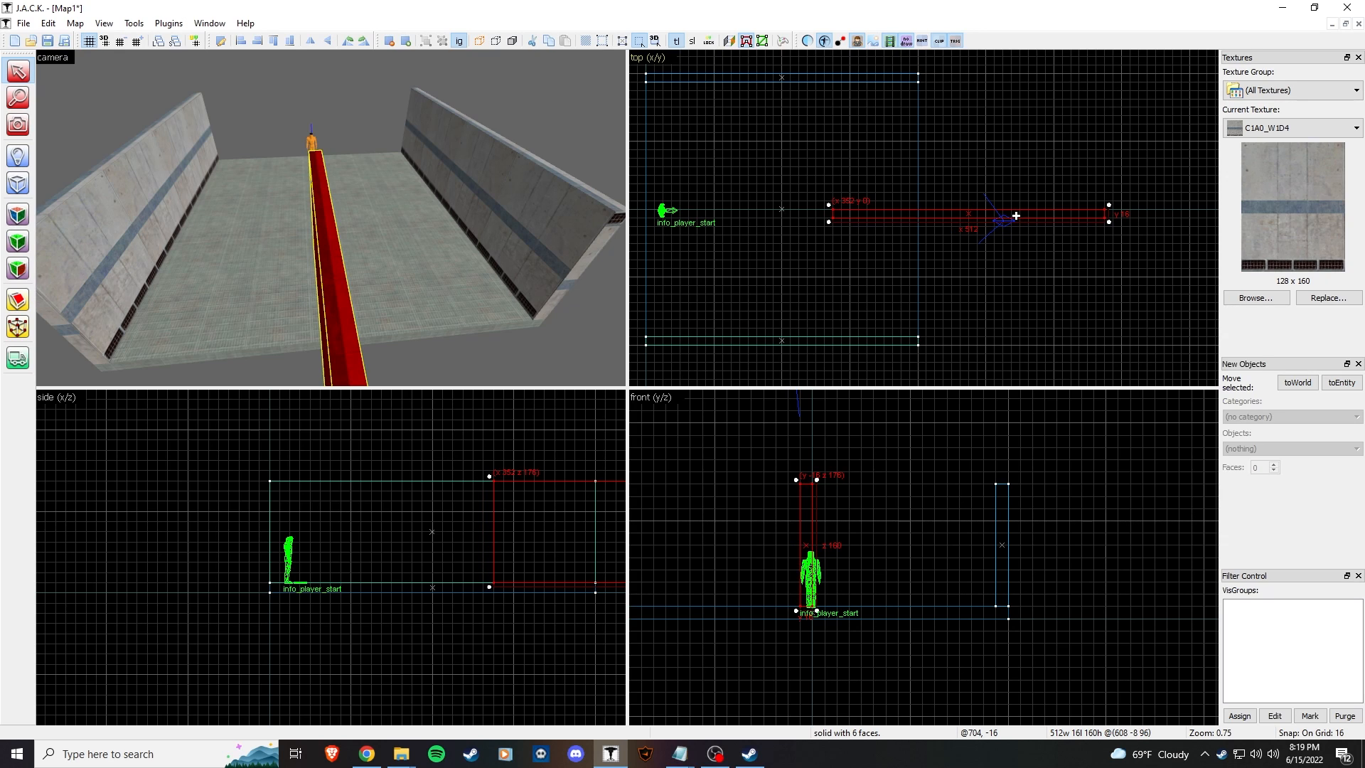
scroll(1127, 234, up, 6)
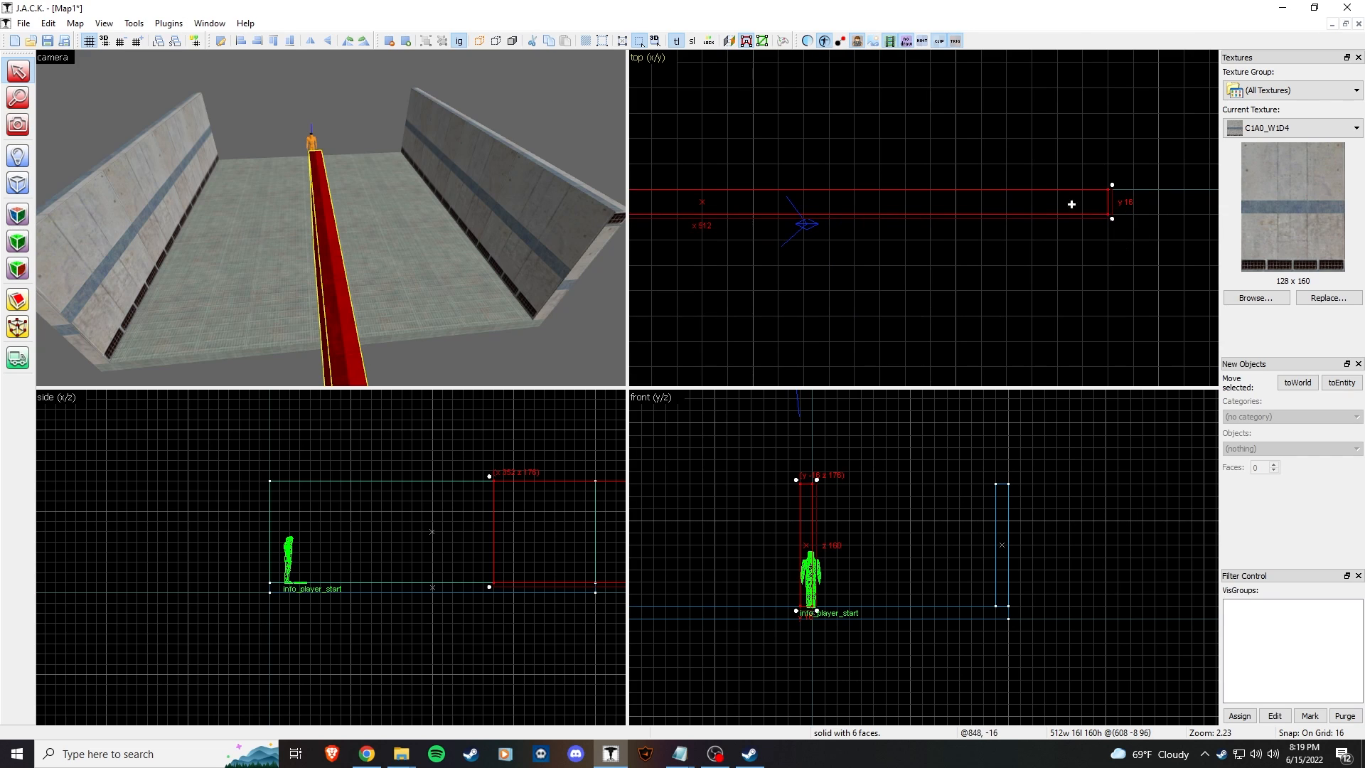
scroll(1089, 207, down, 9)
mouse_move(1071, 245)
mouse_down()
mouse_move(1063, 265)
mouse_move(953, 302)
mouse_move(977, 302)
mouse_up()
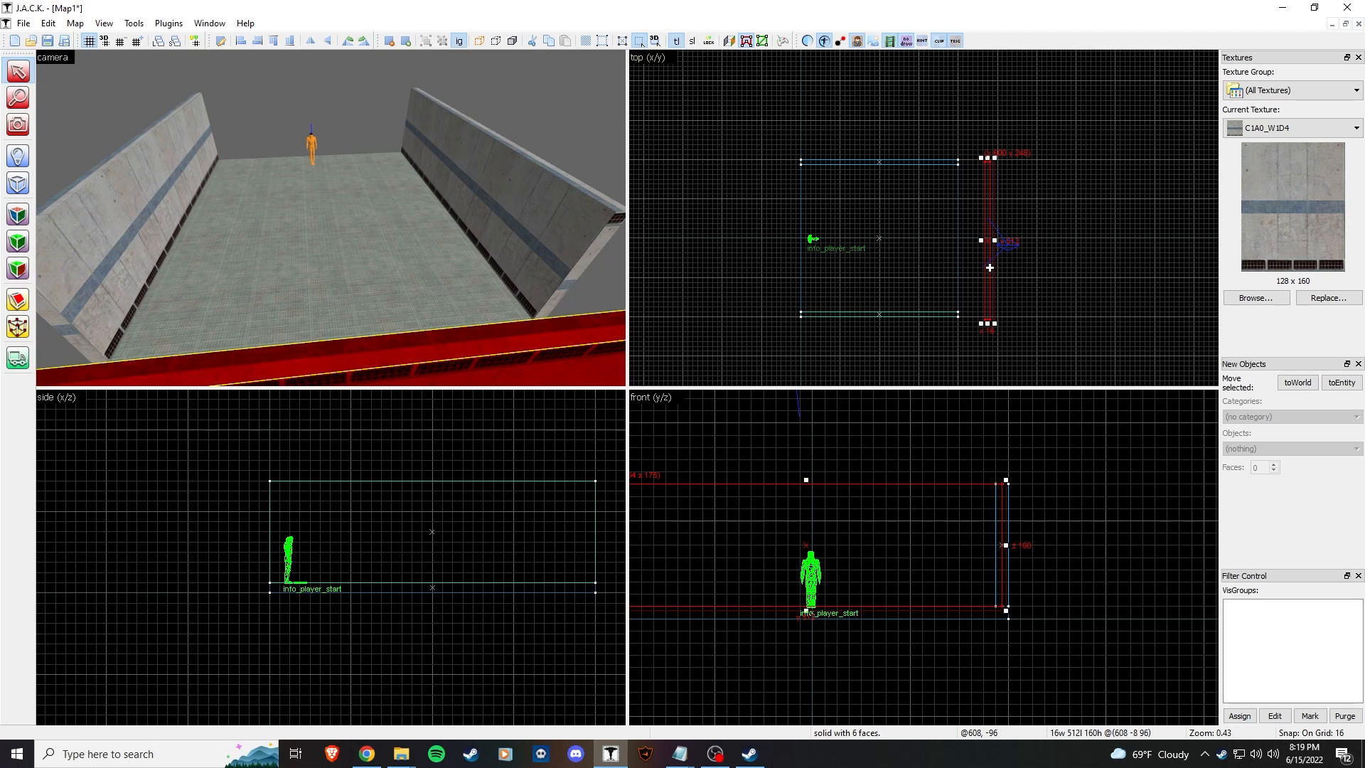
Step: Move the turned wall to the room's end and shorten it from 512 to 480
drag(992, 177, 956, 171)
scroll(956, 172, up, 3)
scroll(963, 285, down, 7)
middle_drag(963, 286, 962, 176)
scroll(970, 277, up, 6)
drag(960, 297, 968, 269)
scroll(967, 273, down, 5)
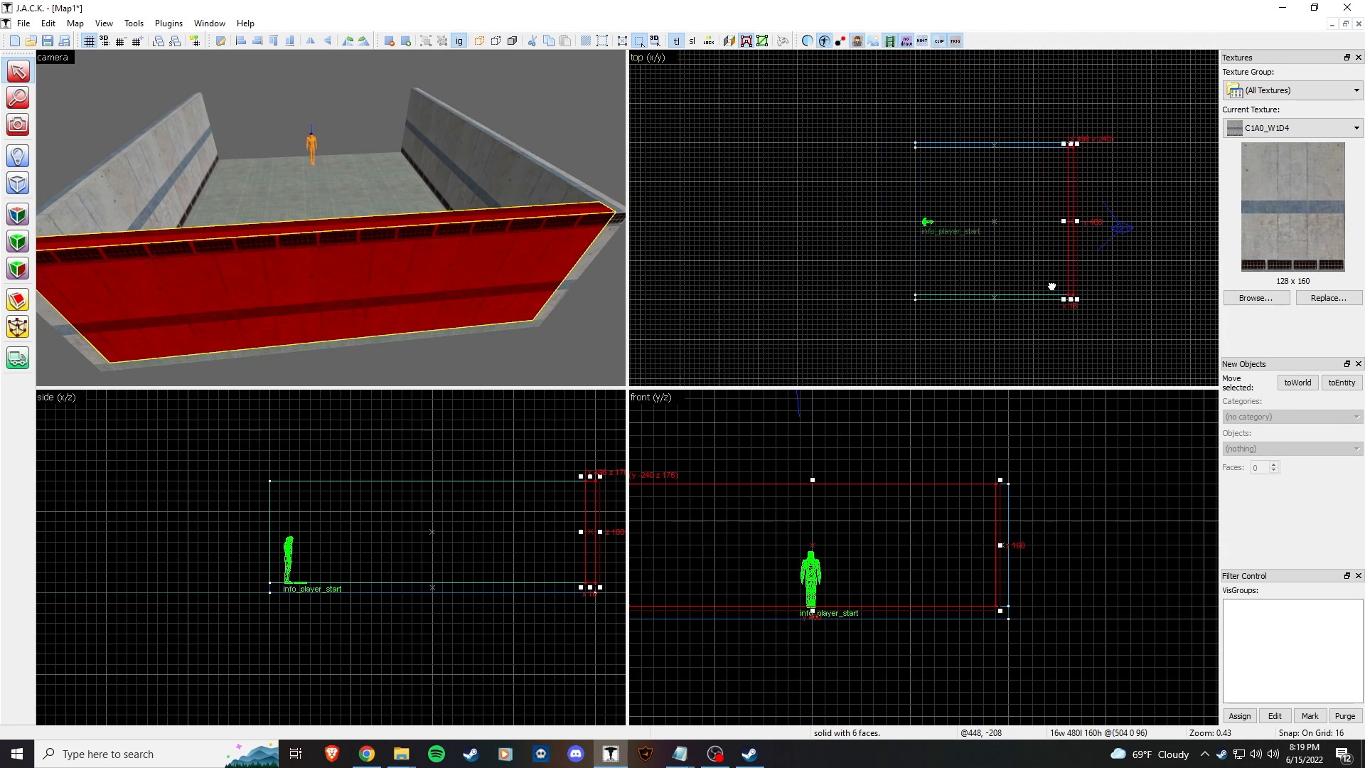
Step: Copy the end wall to the room's opposite end
drag(1074, 243, 923, 247)
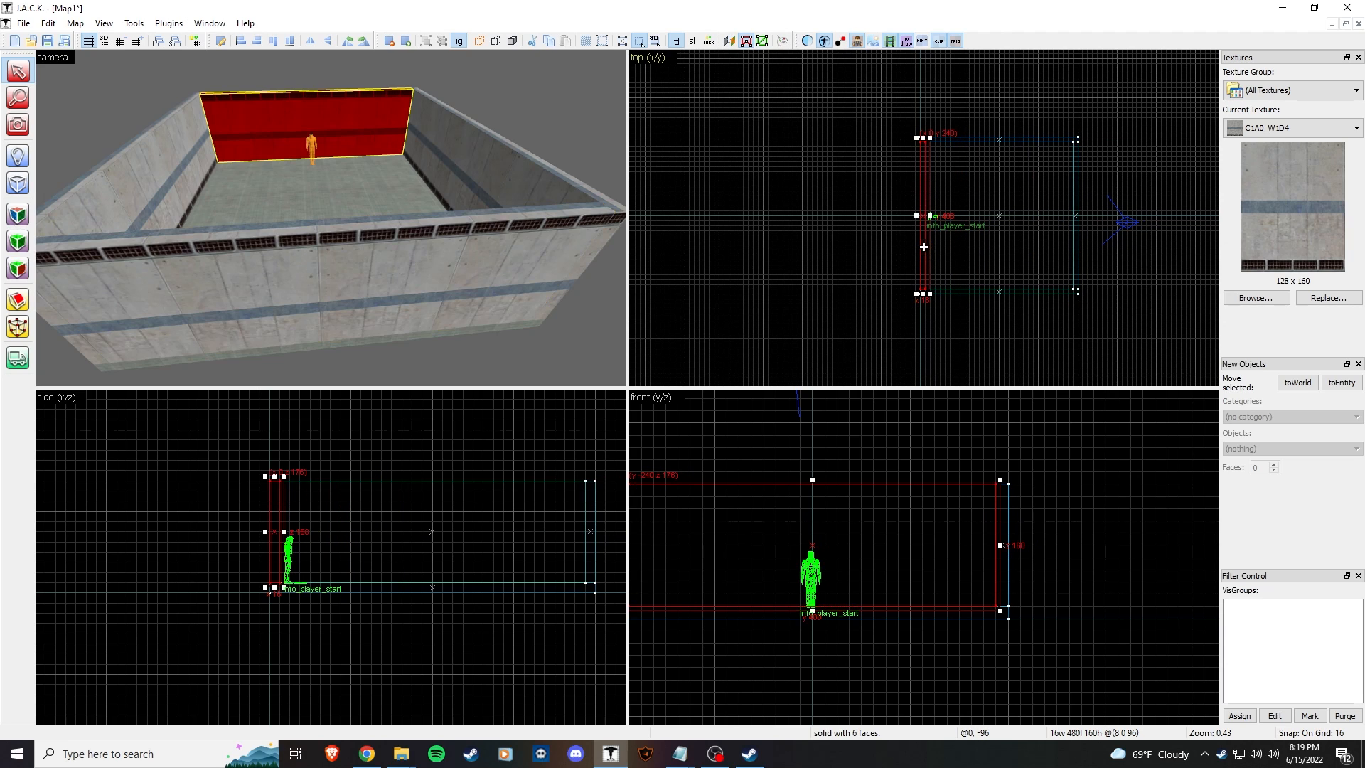
click(522, 174)
key(z)
key(w)
key(z)
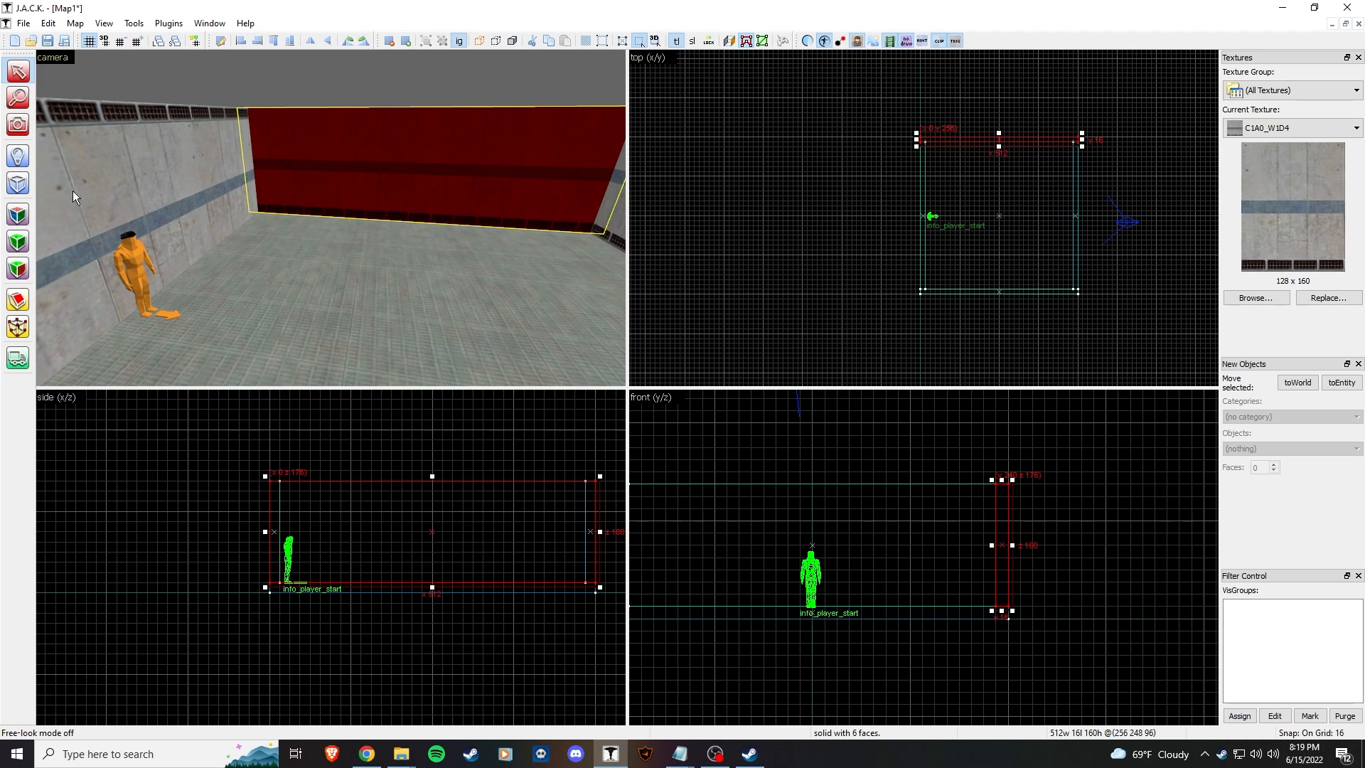
Step: Look over the walls' textures in face editing mode, then leave it
click(34, 216)
key(z)
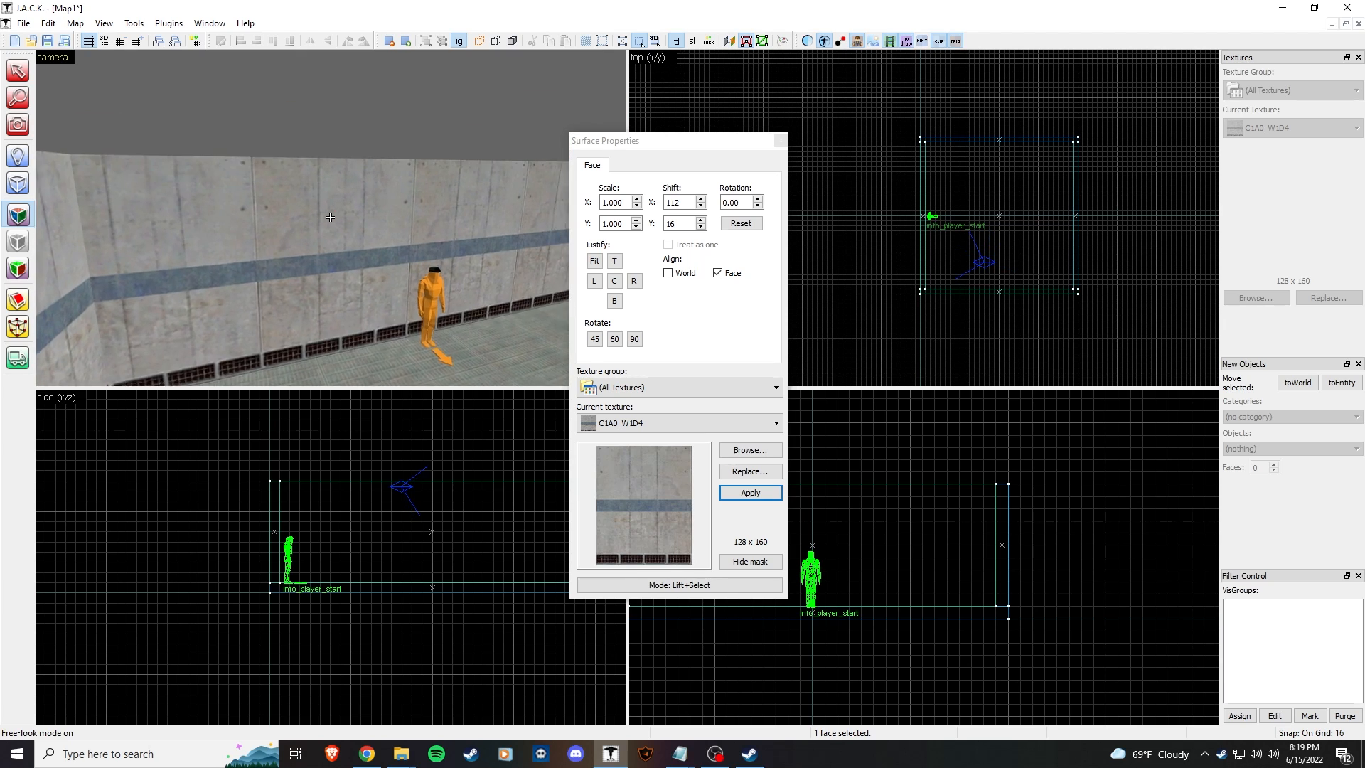
key(z)
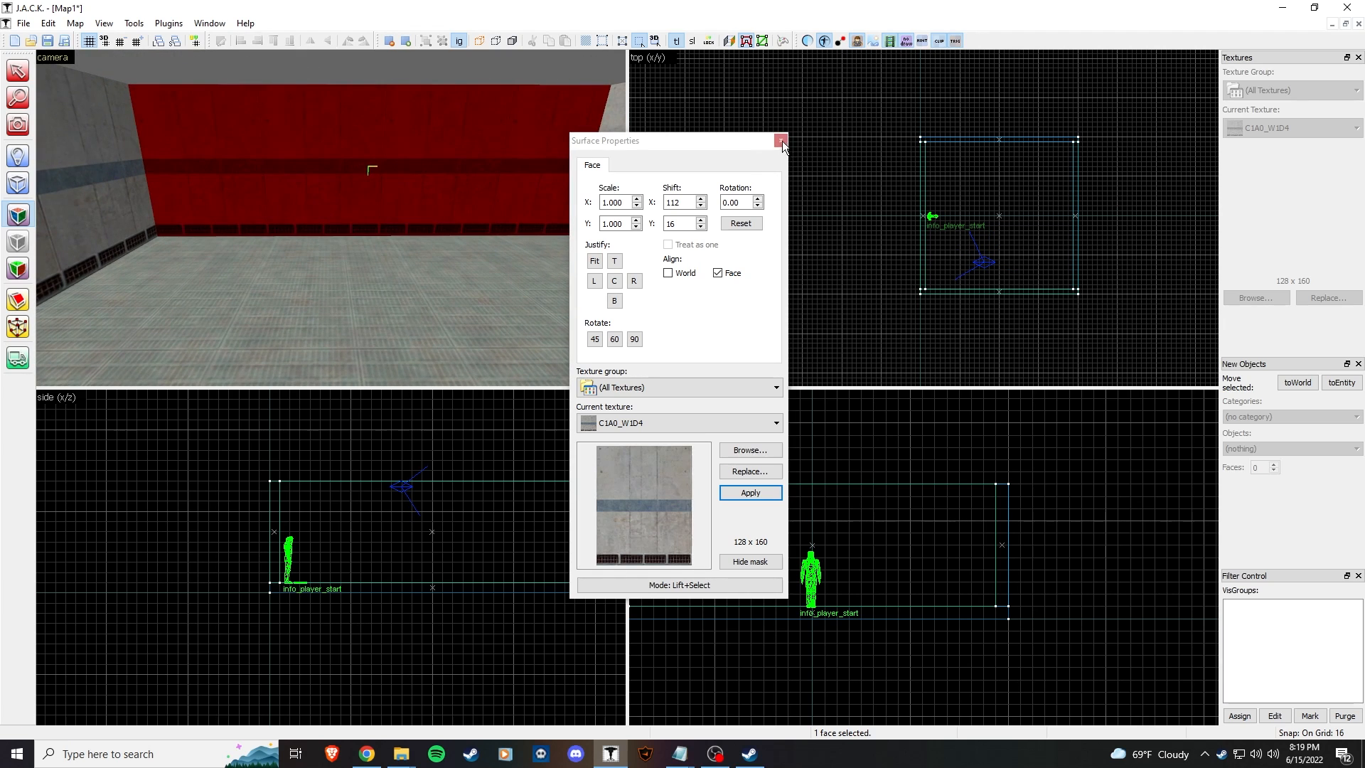
key(shift+s)
key(z)
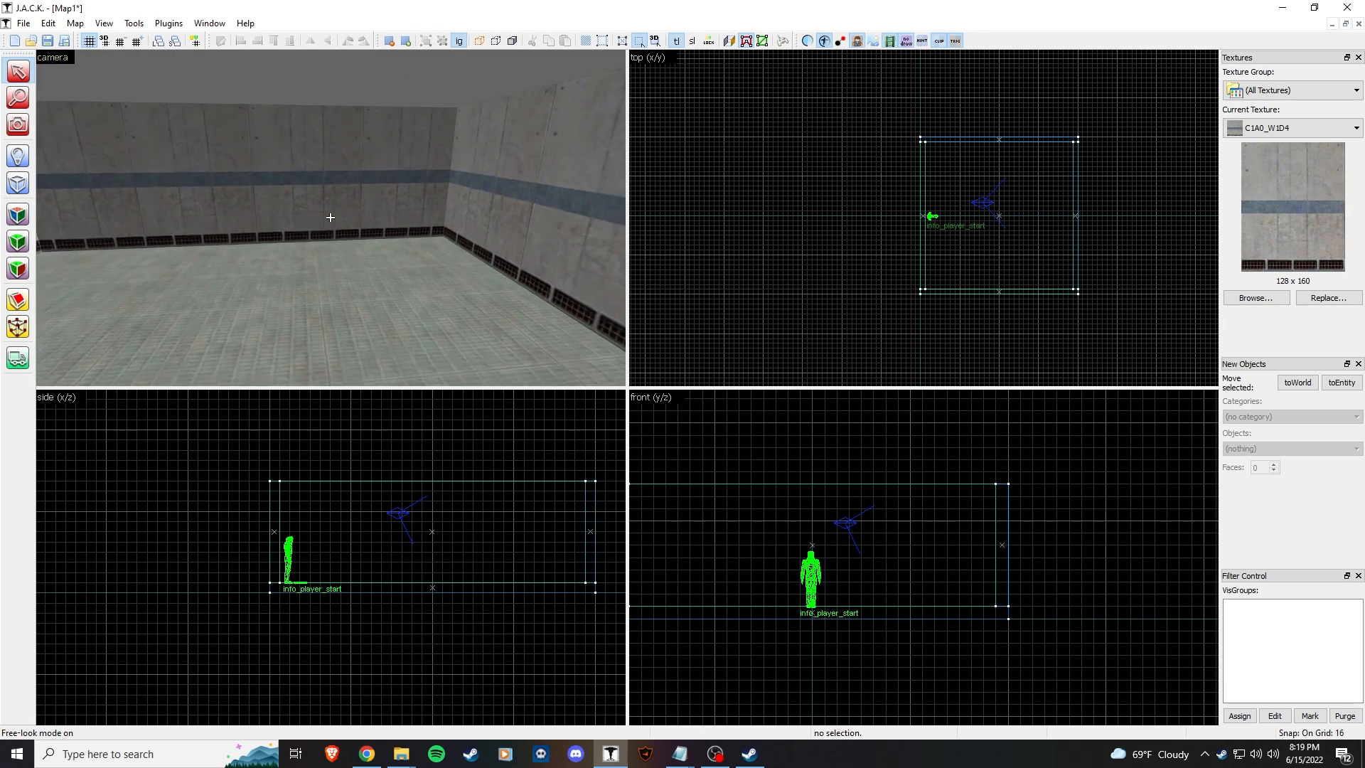
Step: Copy the floor up to the wall tops to form the ceiling
key(z)
click(396, 306)
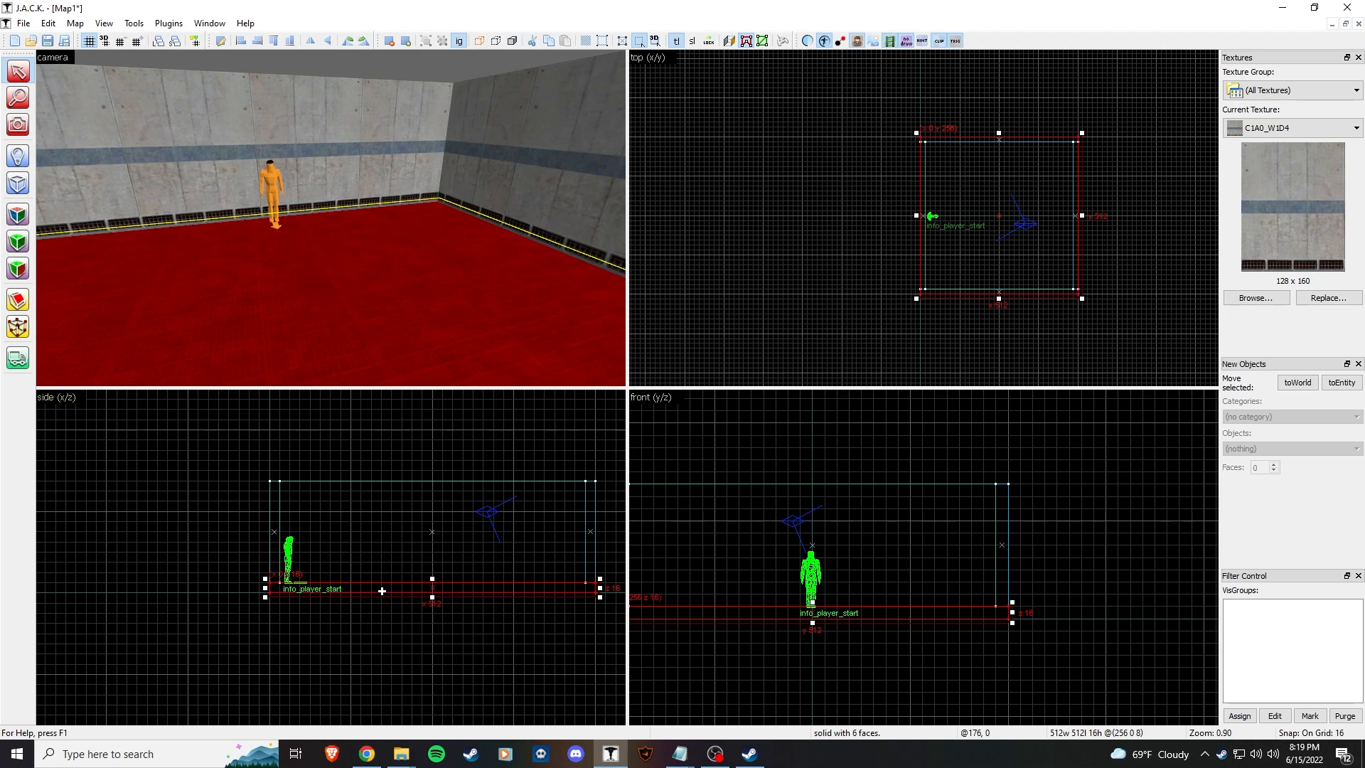
shift+drag(381, 549, 382, 480)
click(447, 263)
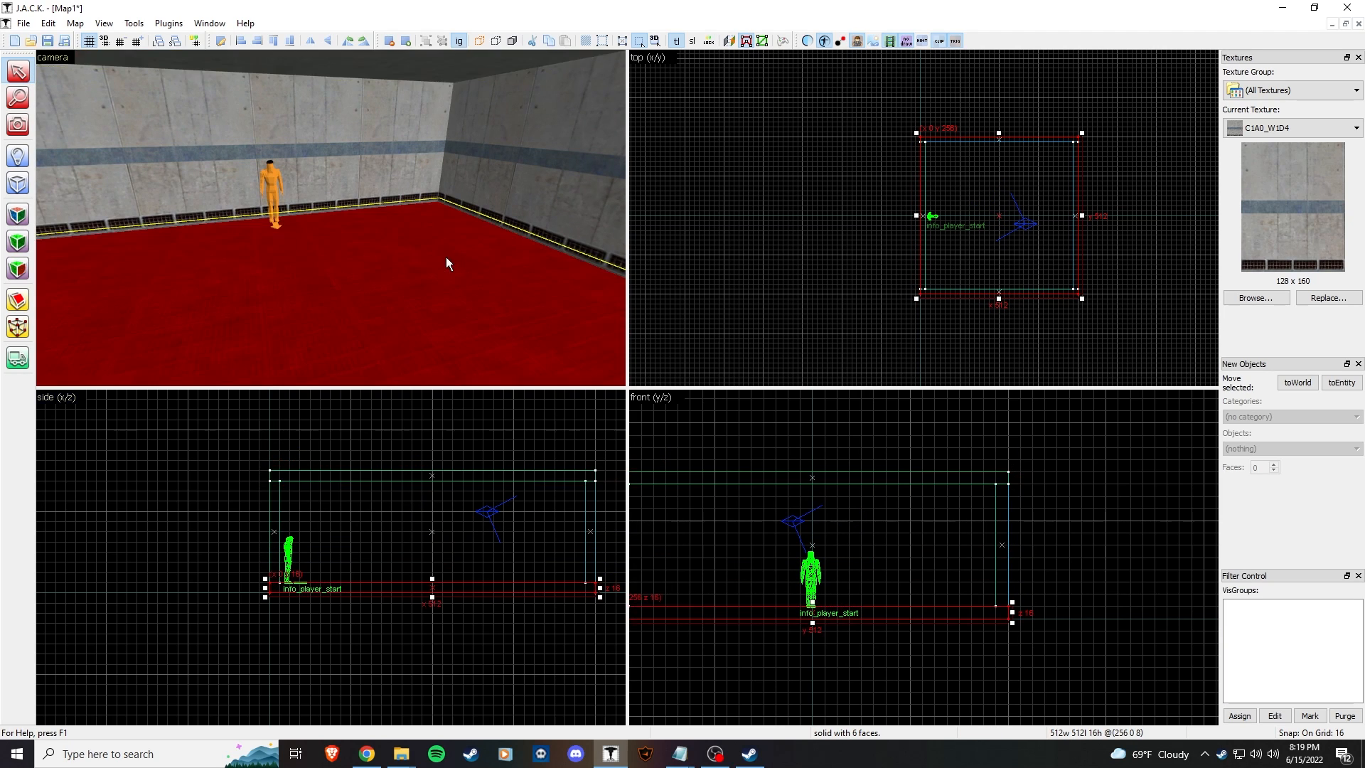
Step: Fly the camera above and through the enclosed room to check the ceiling
key(z)
key(w)
click(330, 218)
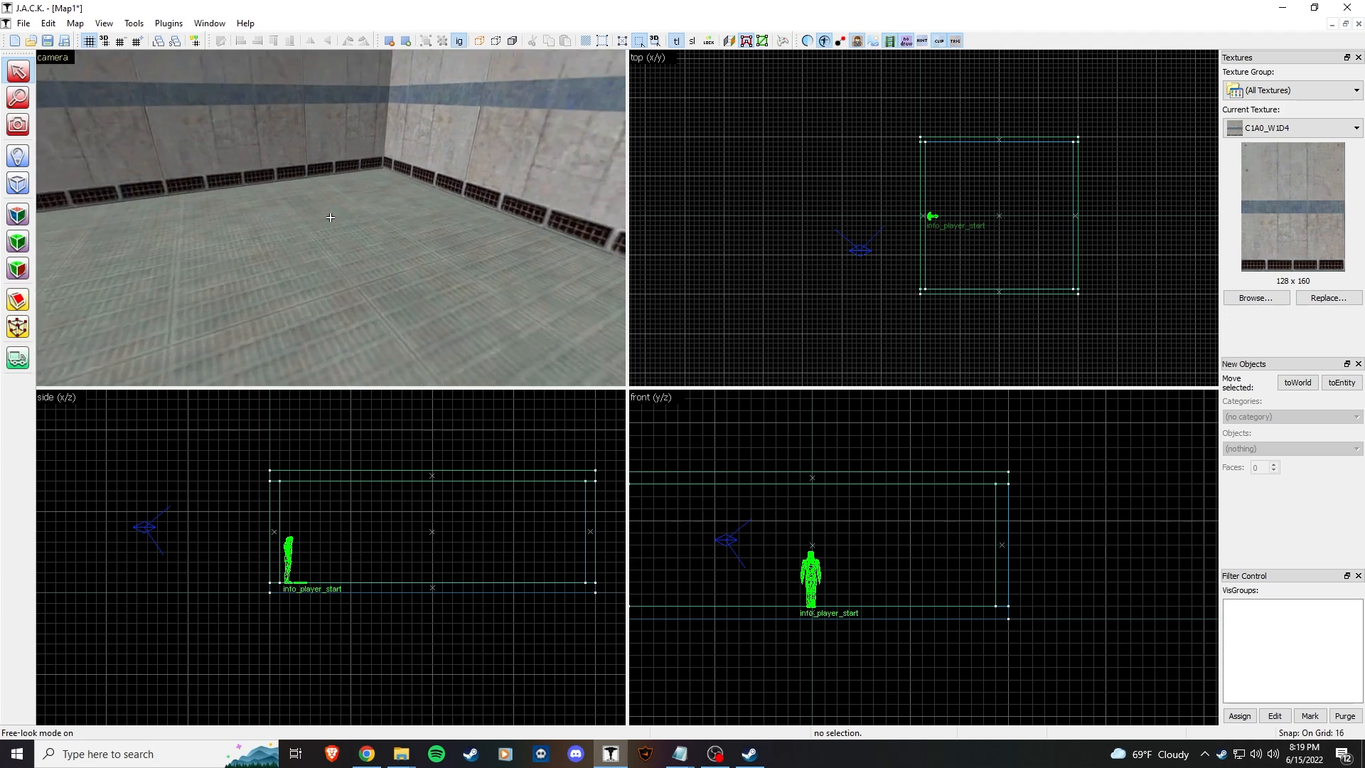
key(s)
key(w)
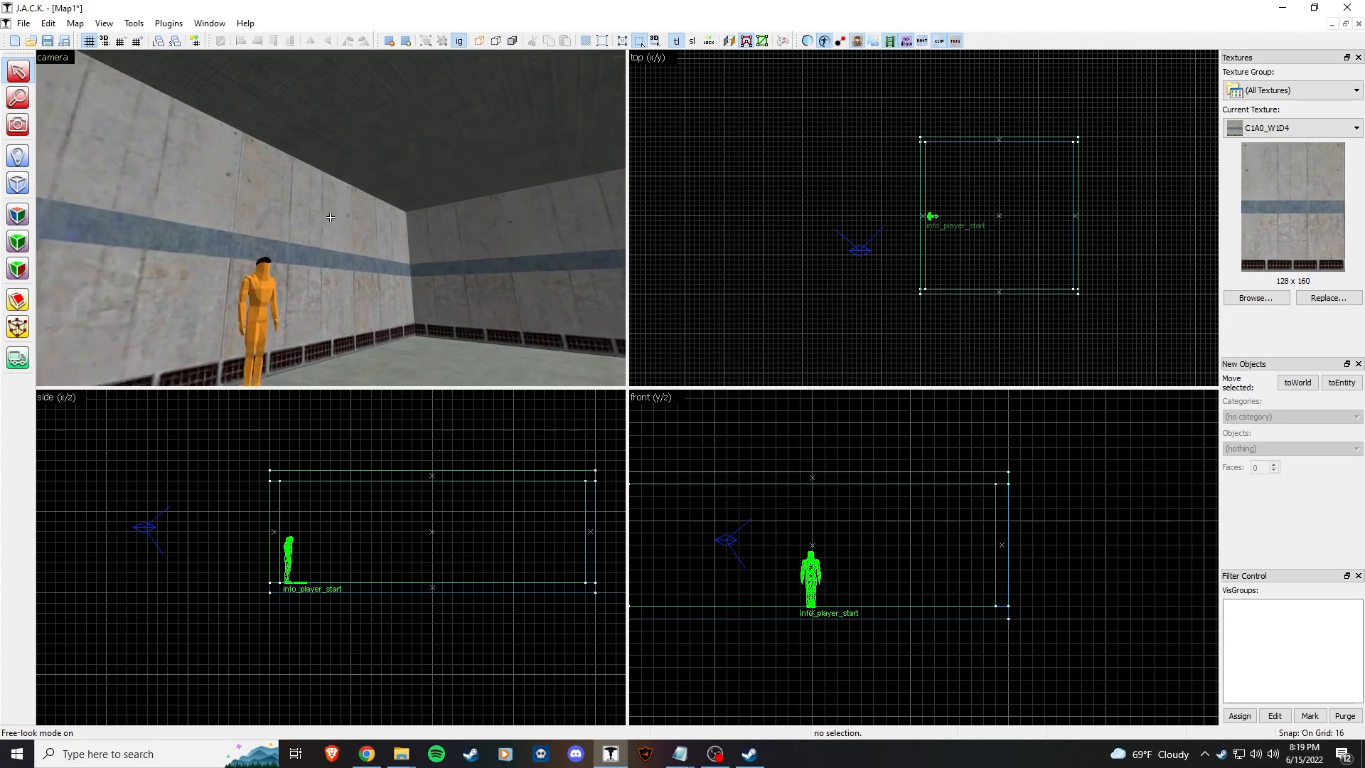
key(s)
key(w)
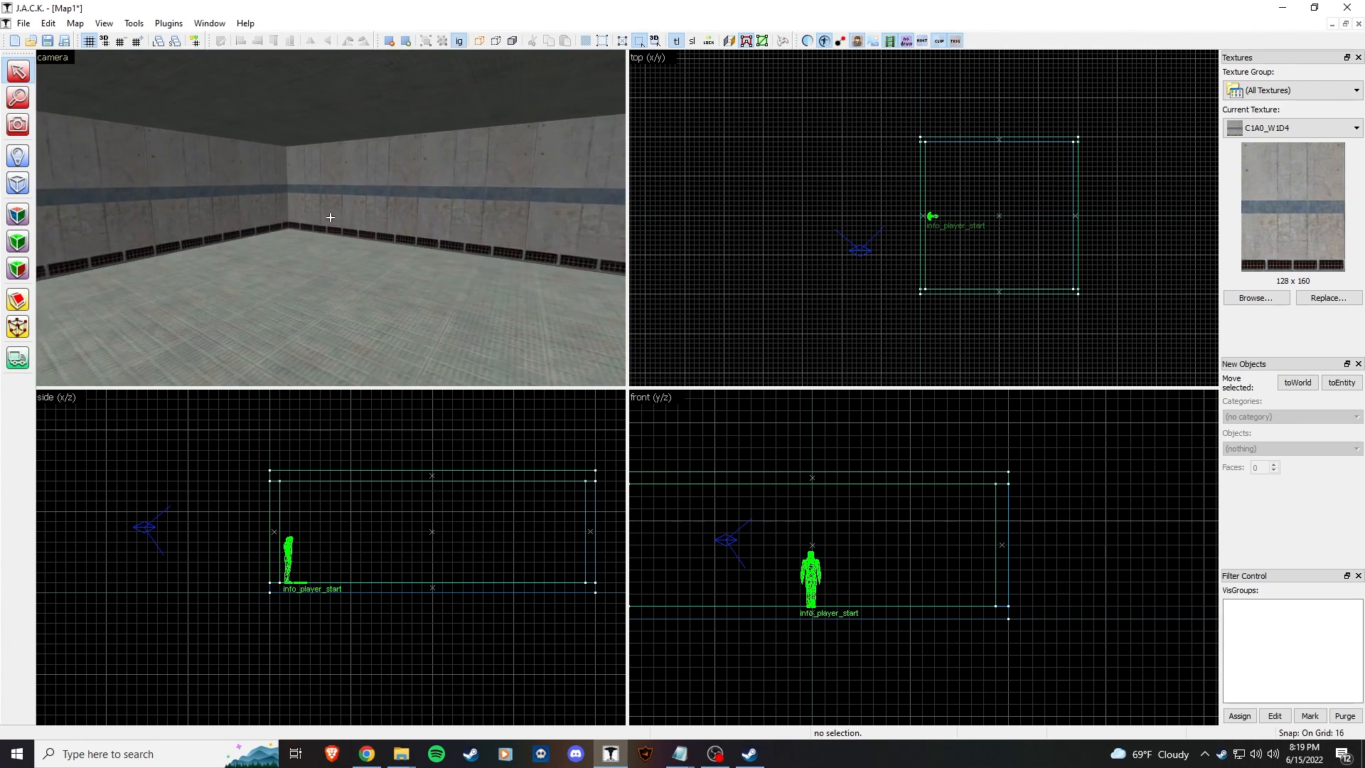
key(d)
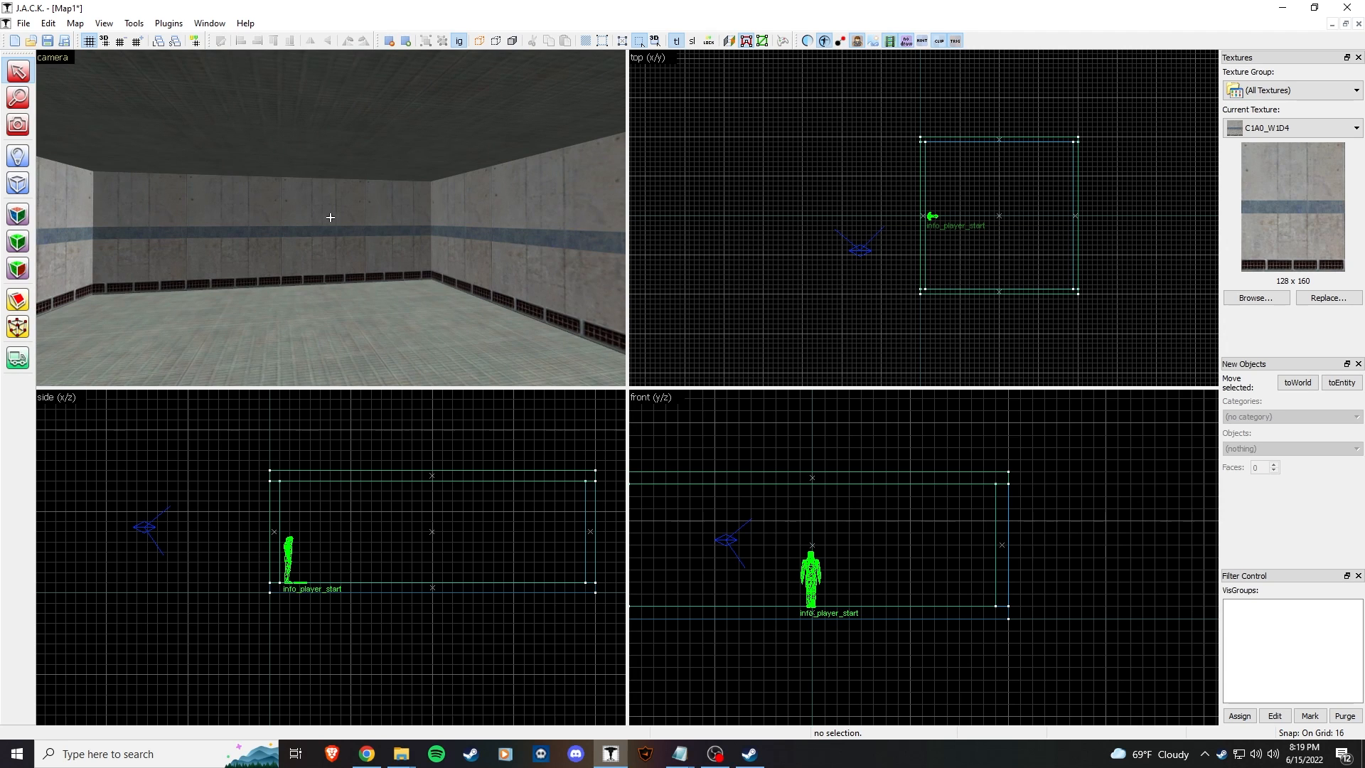
key(s)
key(a)
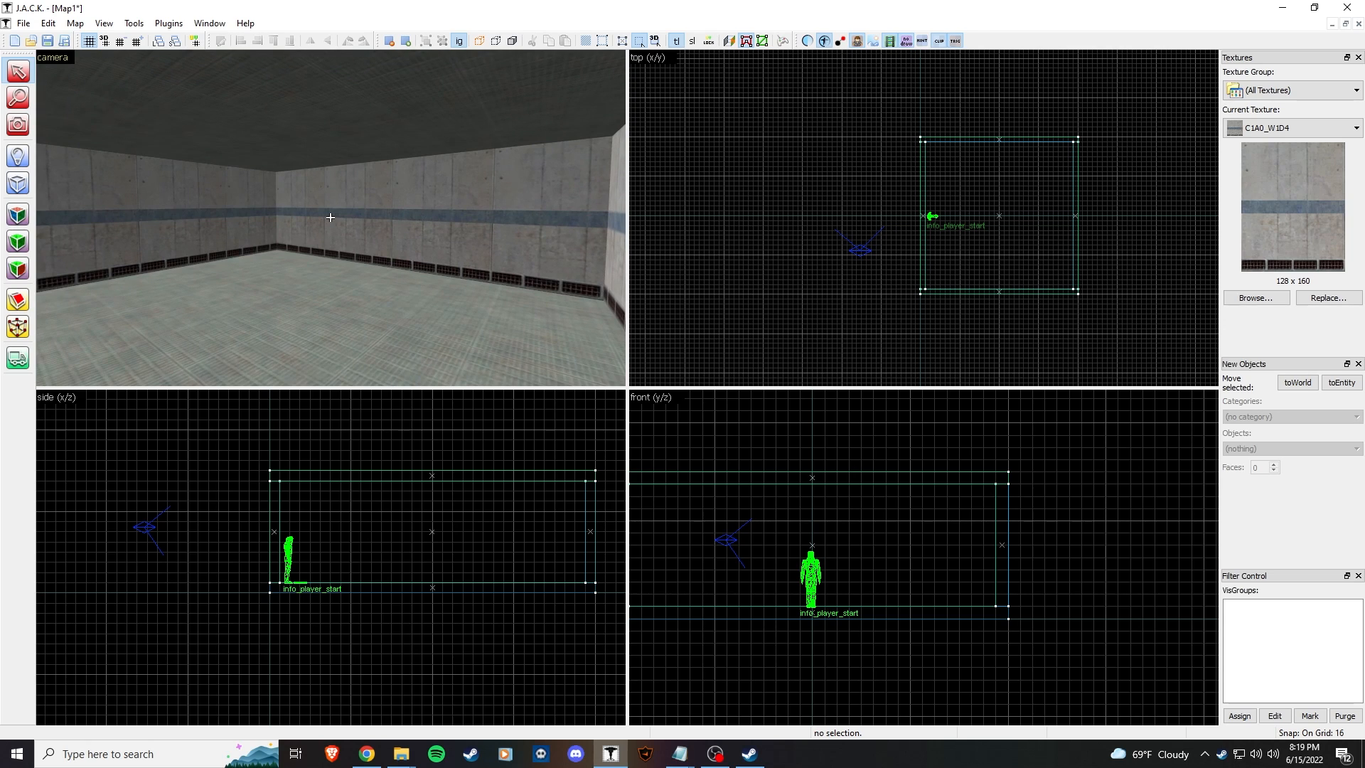
Step: Pick +0~FIFTS_LGHT01 in the texture browser and make it the current texture
key(d)
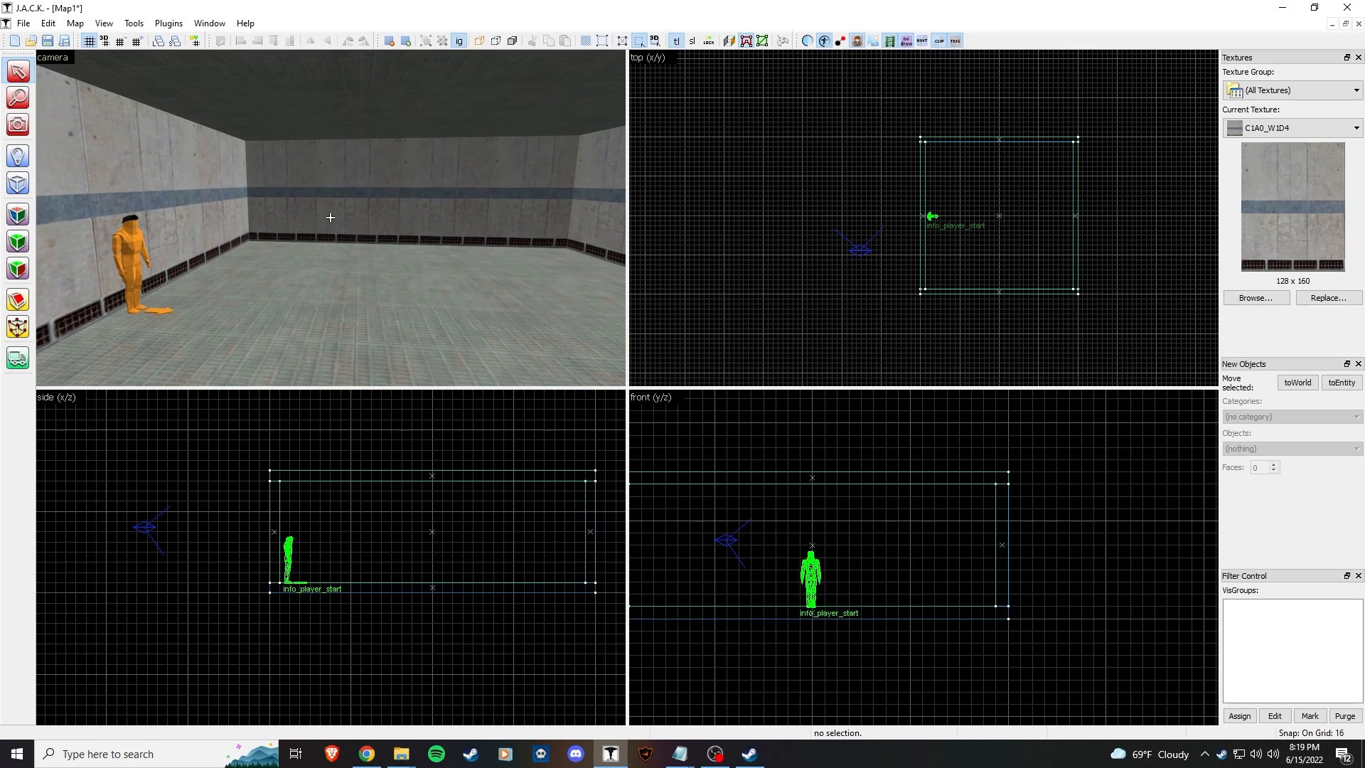
click(18, 157)
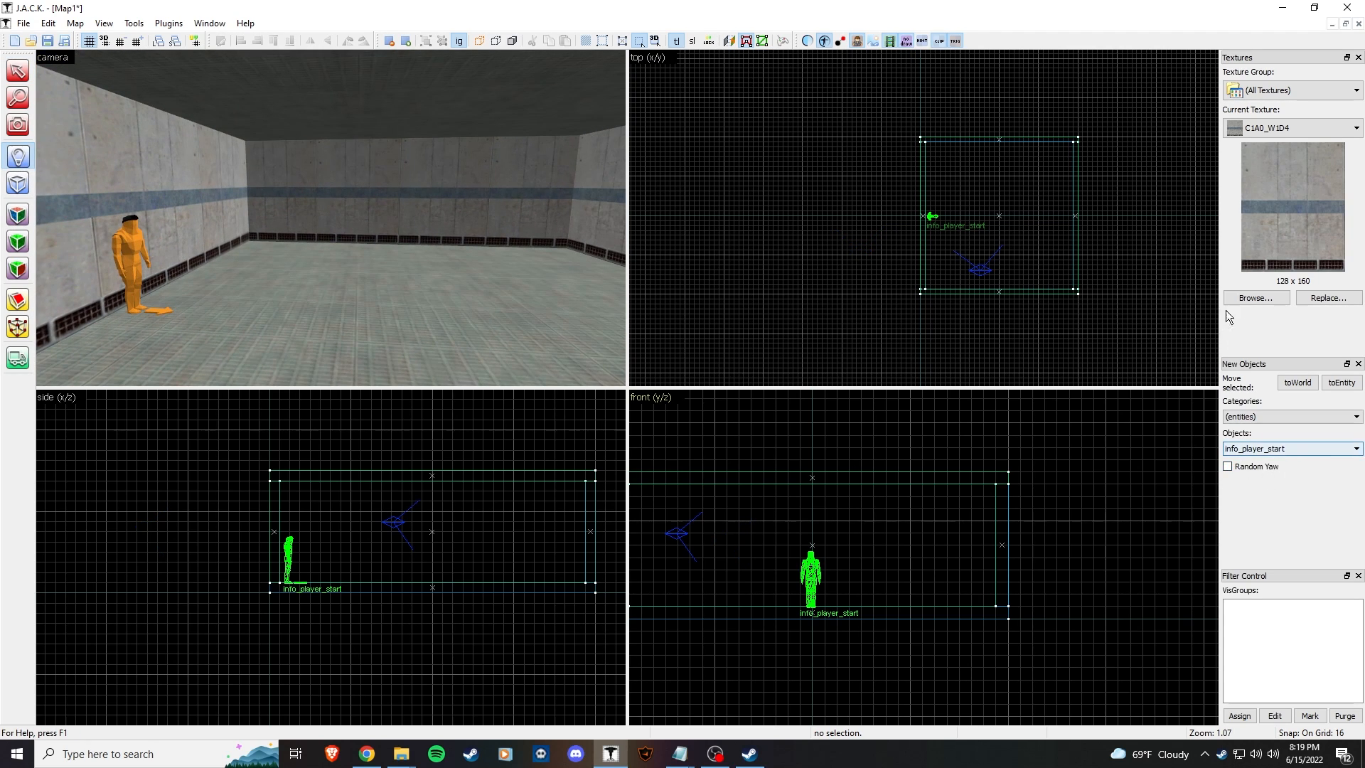
click(1255, 298)
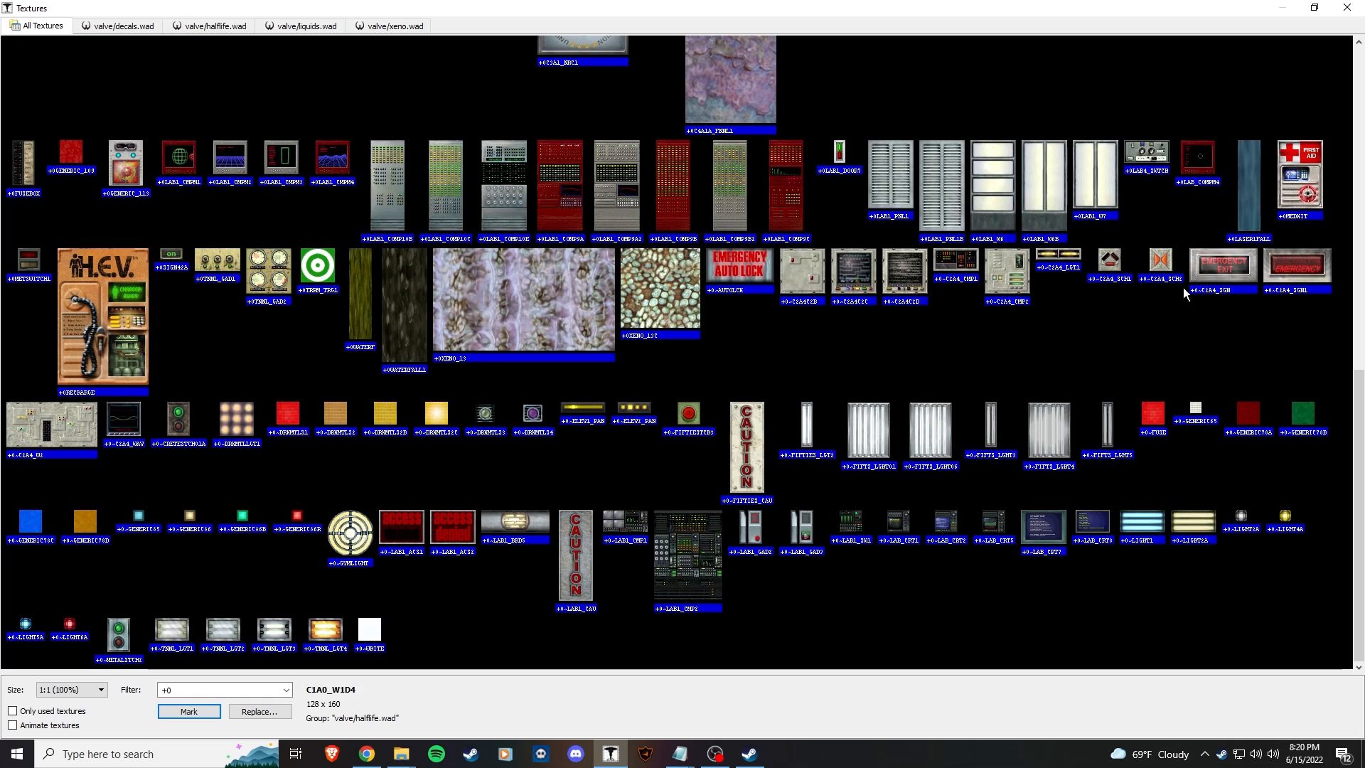
click(883, 424)
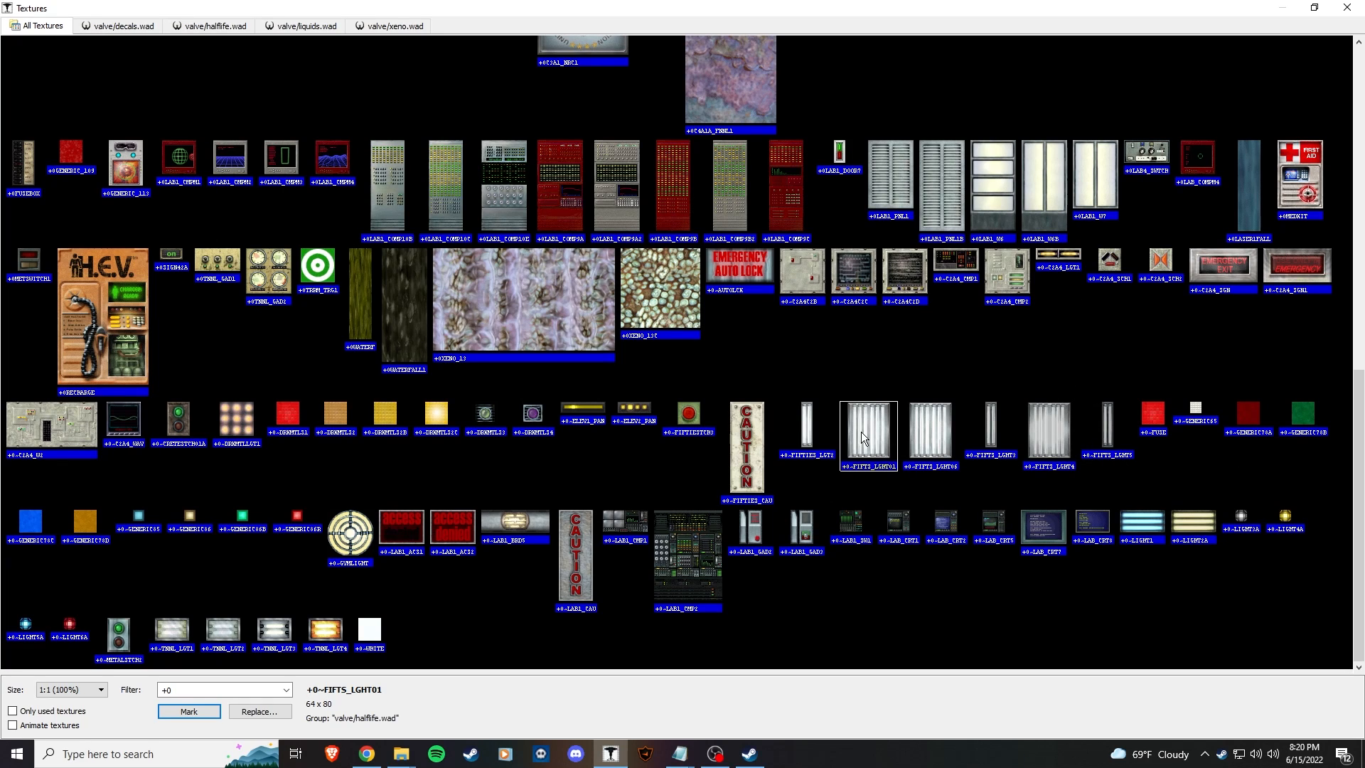
double_click(862, 429)
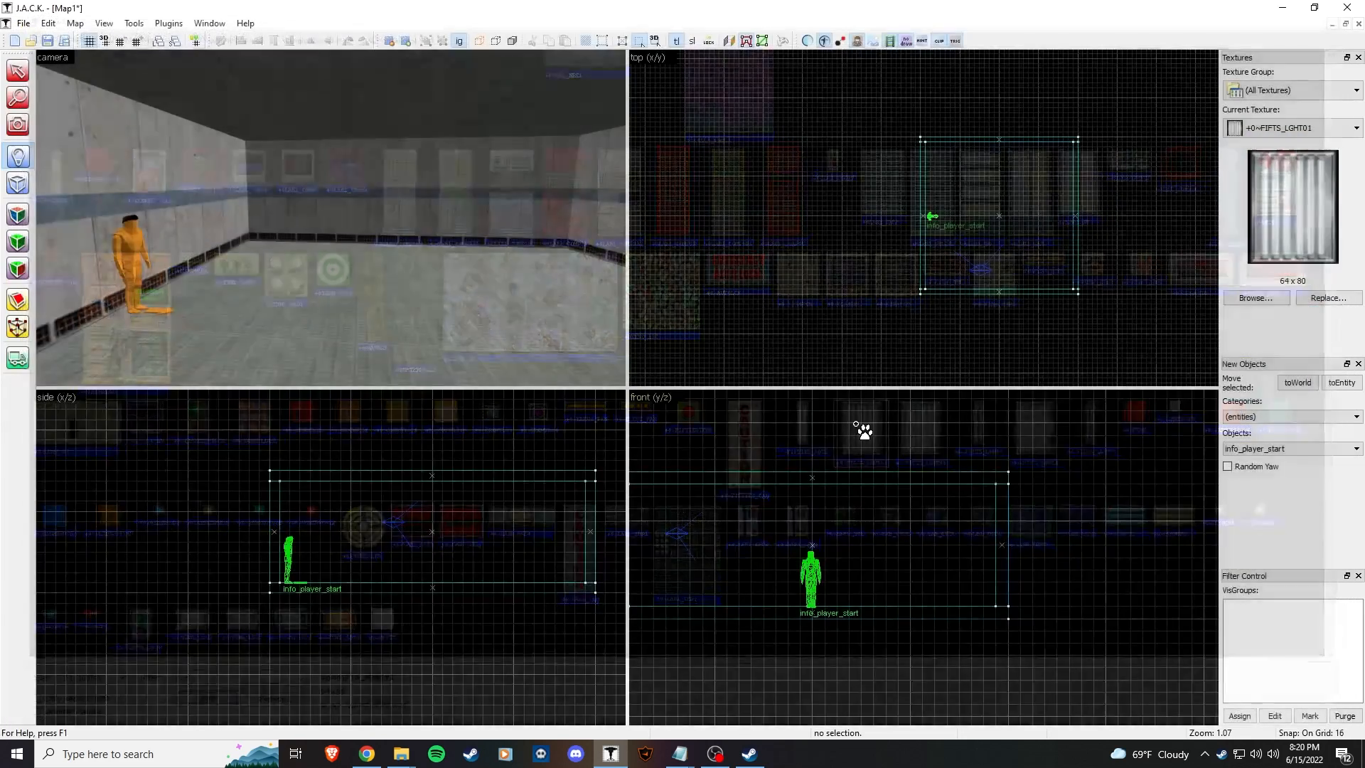
Step: Outline an 80 × 64 block in the room and raise it up to the ceiling
click(26, 184)
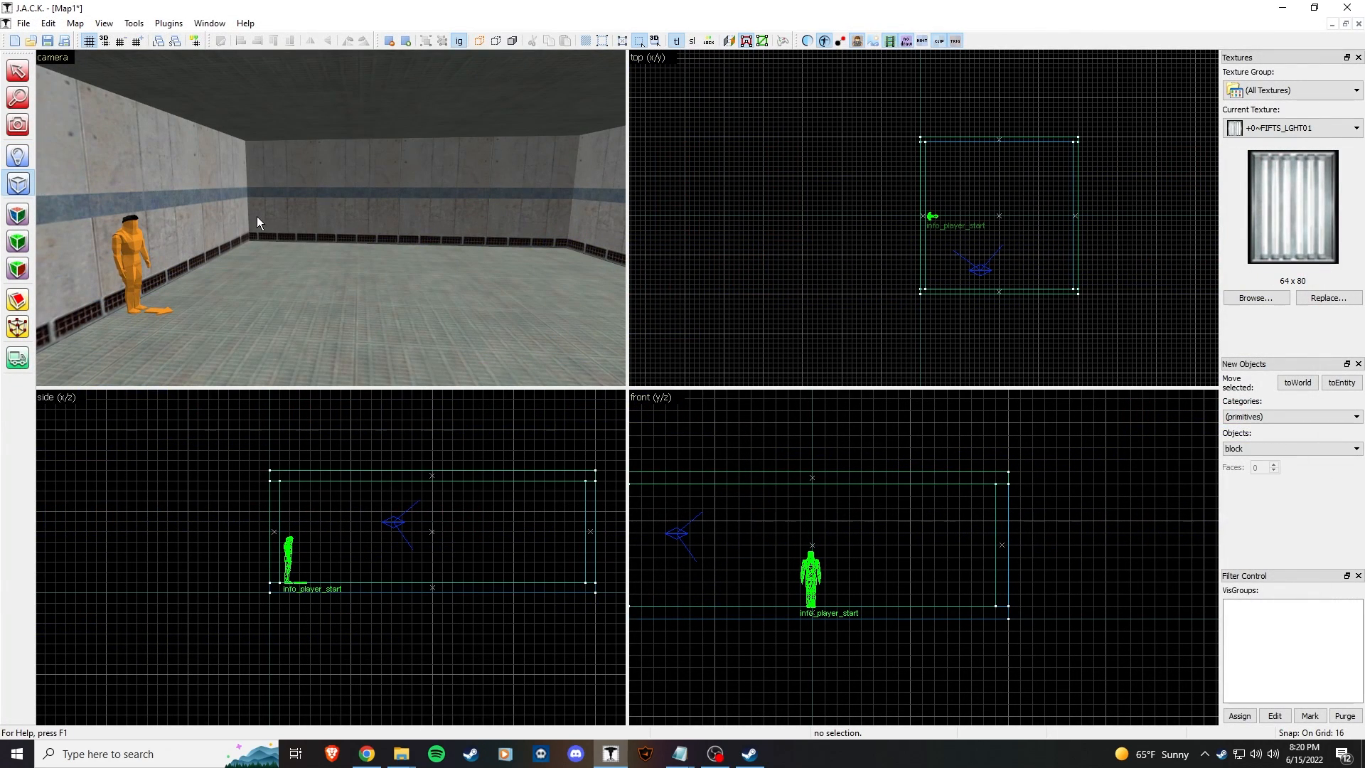
scroll(1021, 219, up, 9)
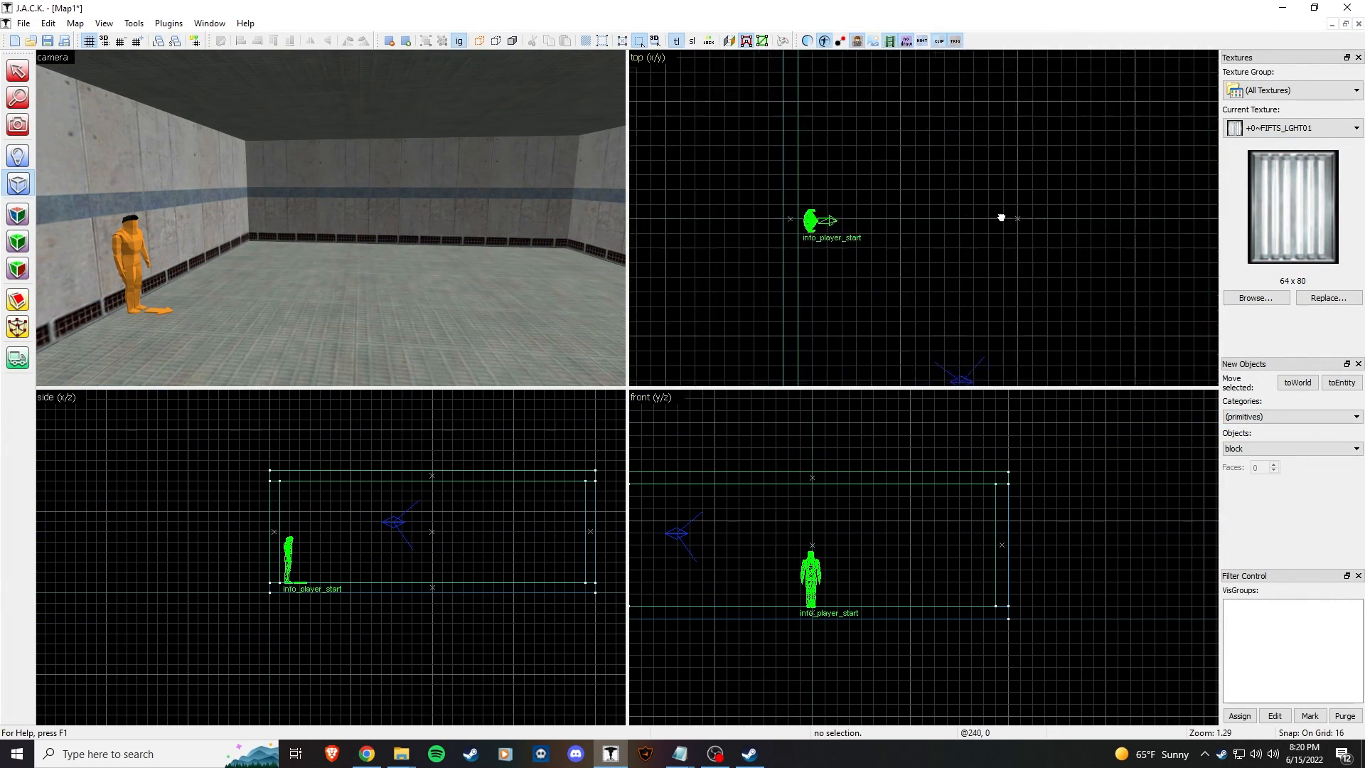
drag(848, 182, 967, 239)
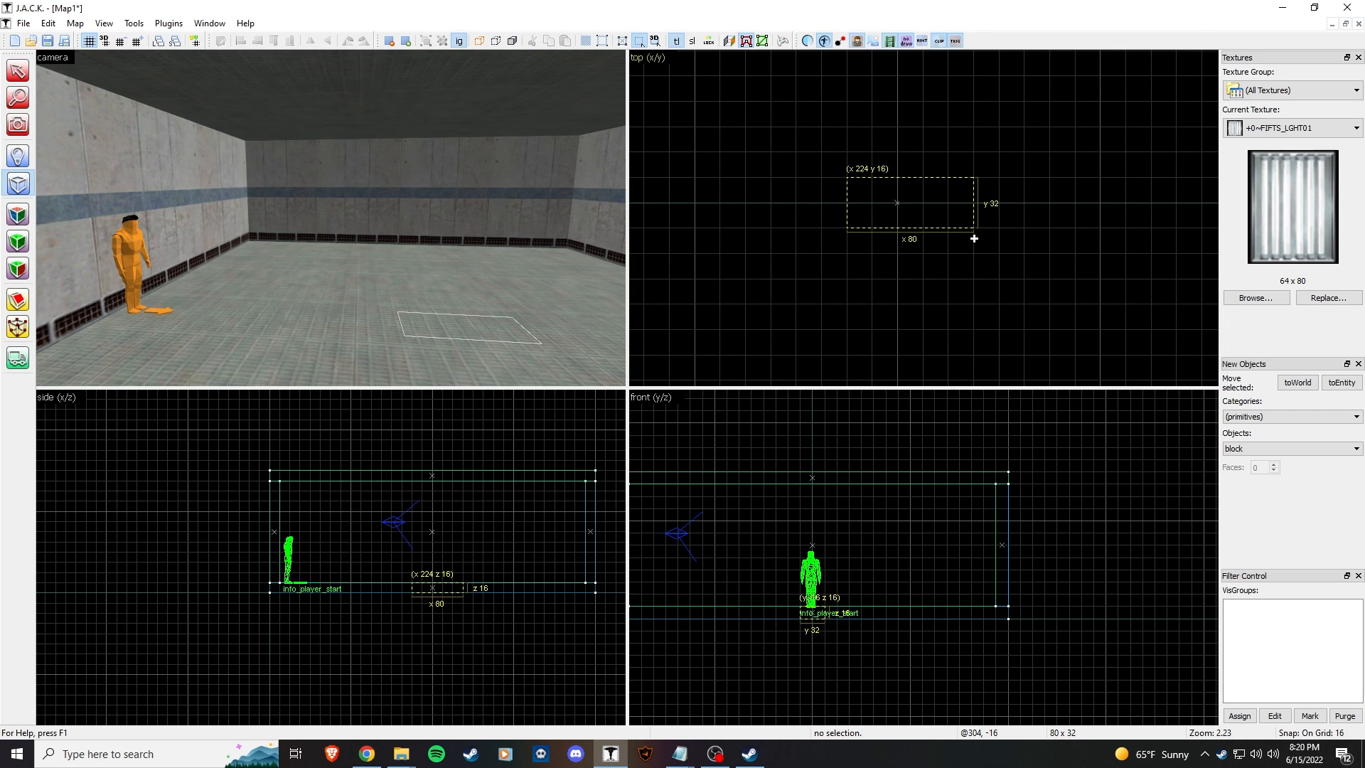
drag(914, 178, 913, 126)
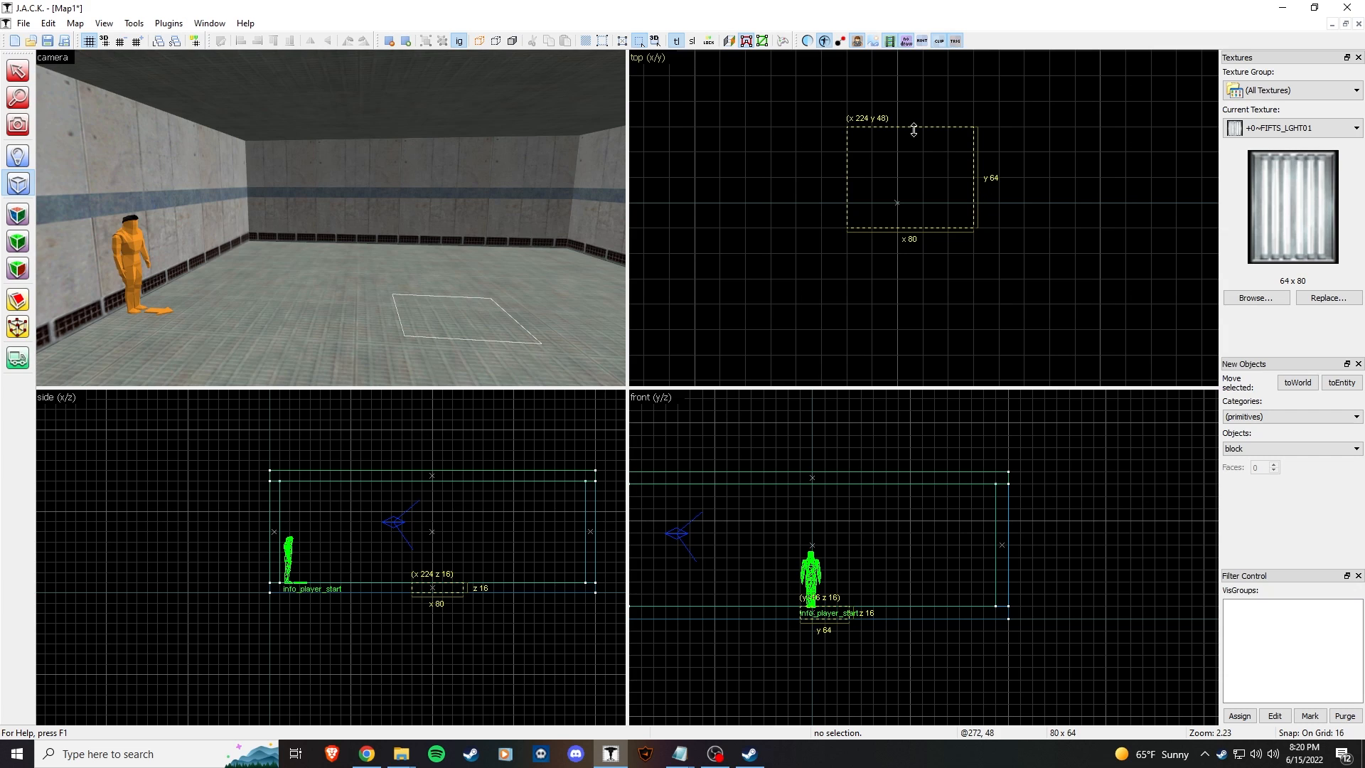
drag(835, 597, 836, 474)
drag(835, 637, 836, 512)
Step: Set the grid to 4, thin the block to 4 units under the ceiling, and create it
key(bracketleft)
scroll(853, 484, up, 6)
key(bracketleft)
drag(778, 566, 956, 549)
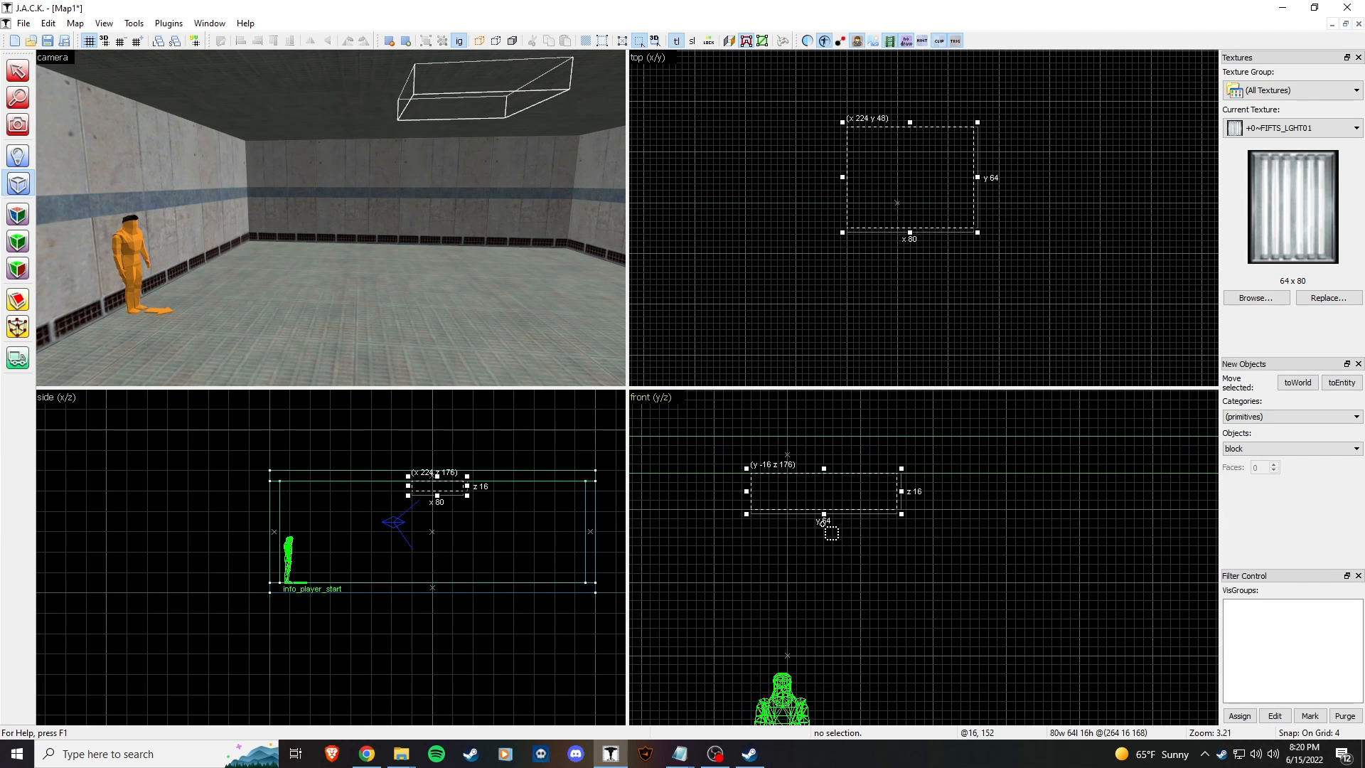
drag(824, 513, 823, 486)
key(z)
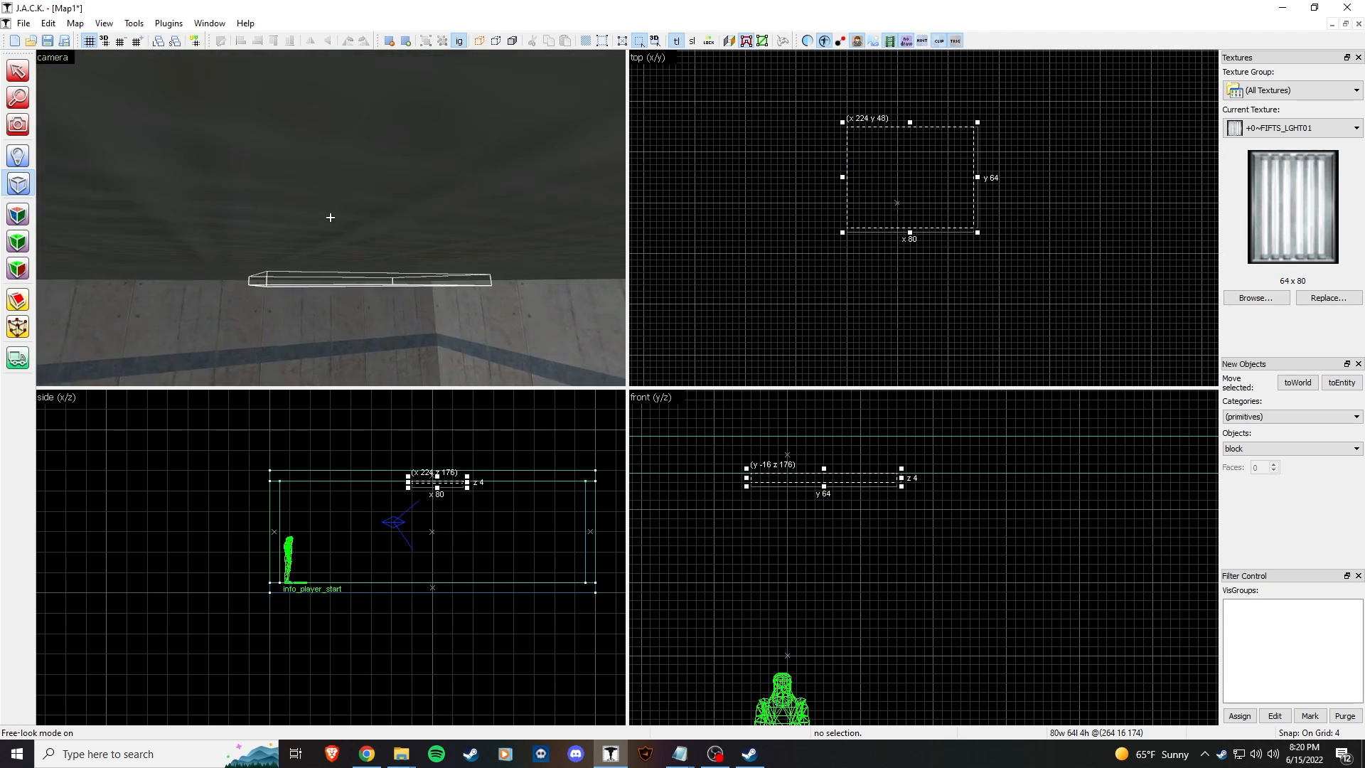
key(z)
click(792, 518)
Step: Select the ceiling light panel and rotate it 90° in the top view so it measures 64 by 80
click(18, 214)
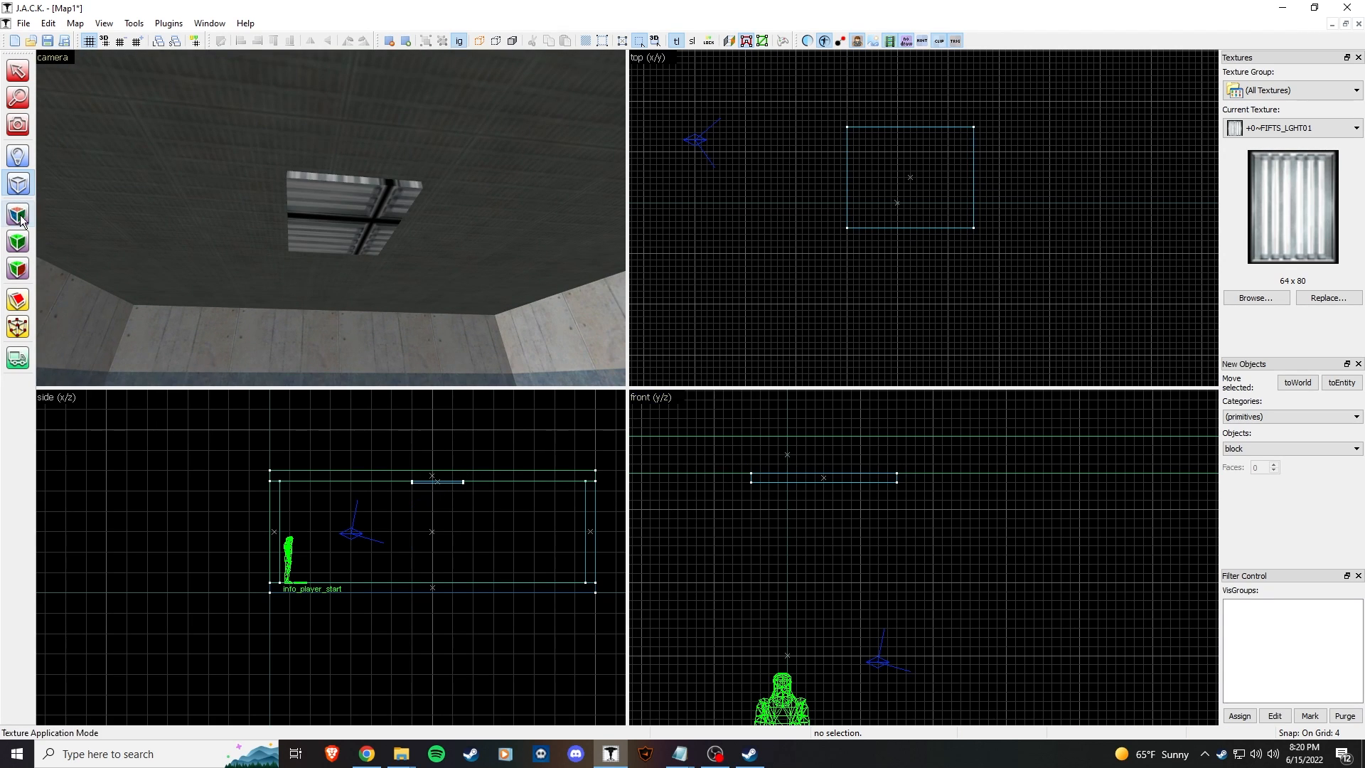
click(358, 225)
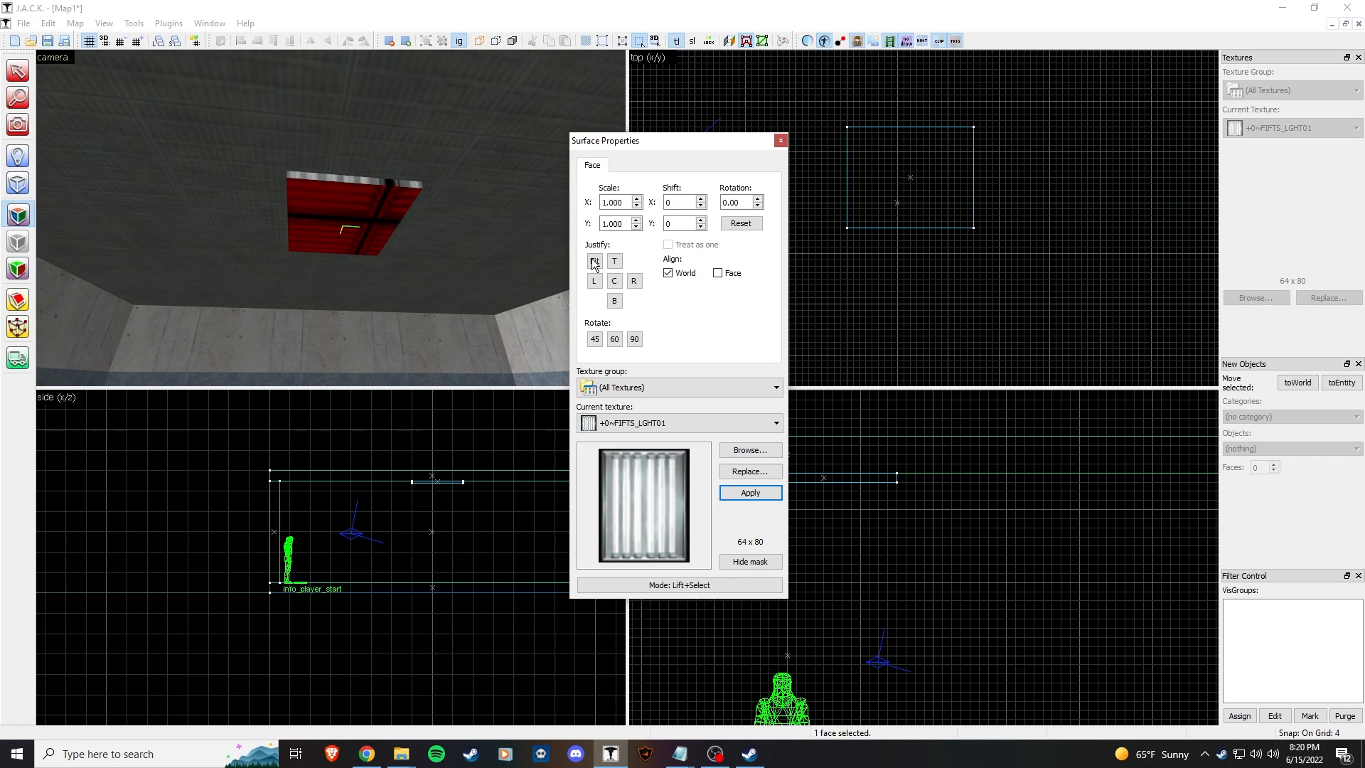
click(780, 140)
key(z)
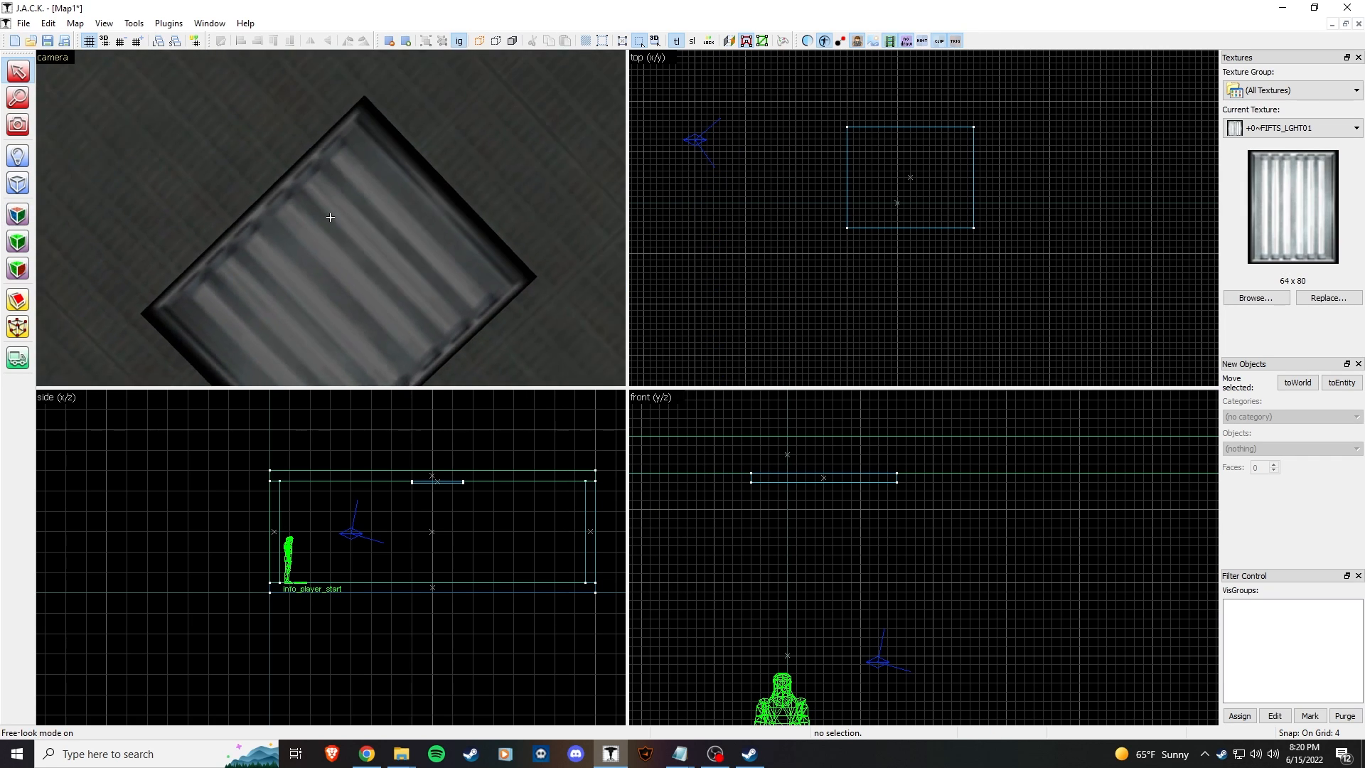
click(330, 217)
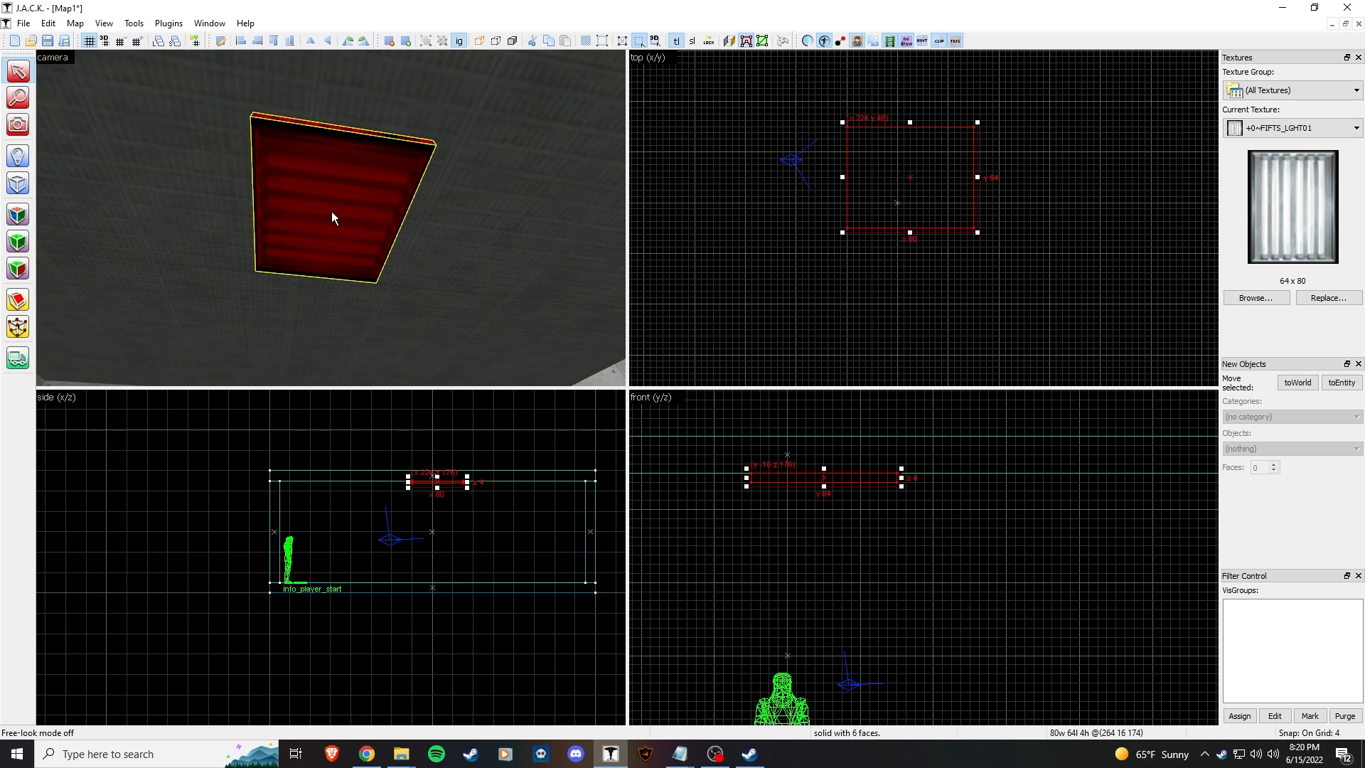
key(z)
click(518, 250)
key(z)
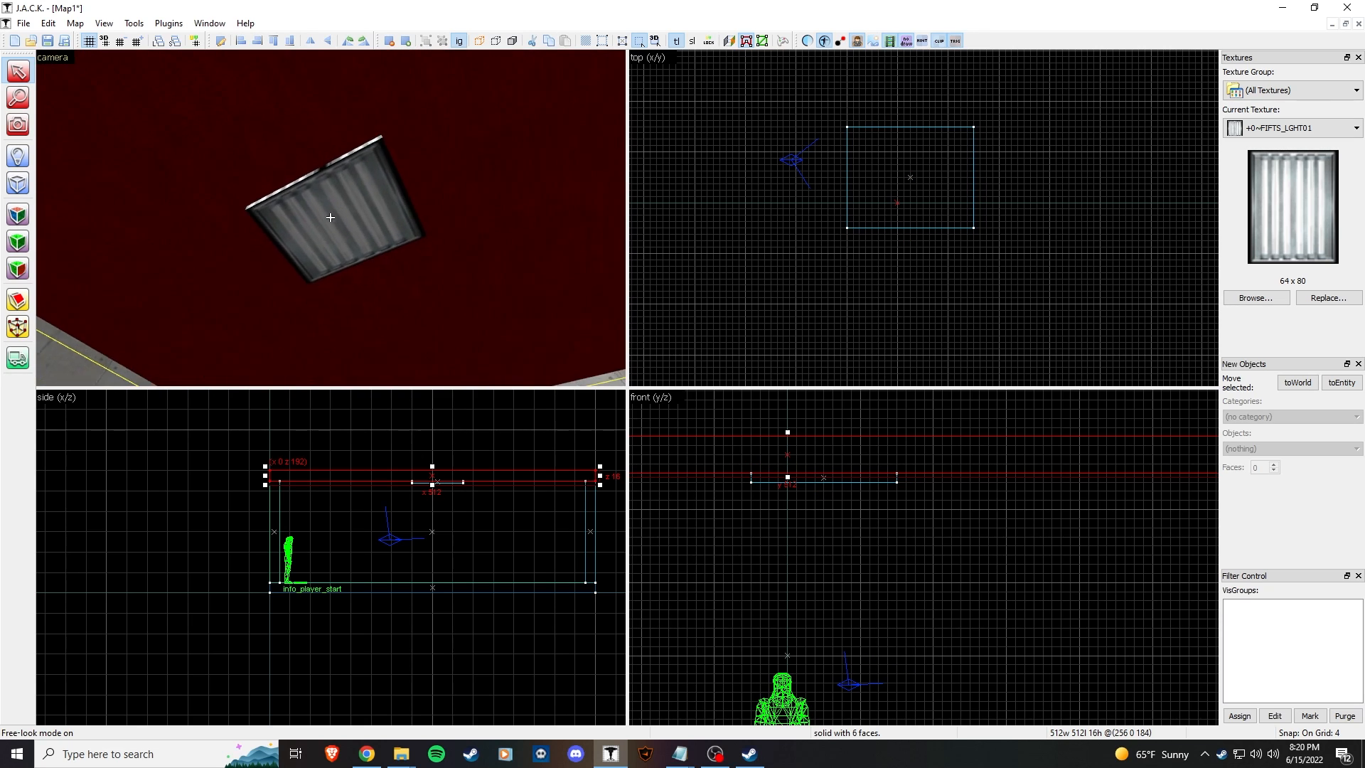
click(330, 217)
key(z)
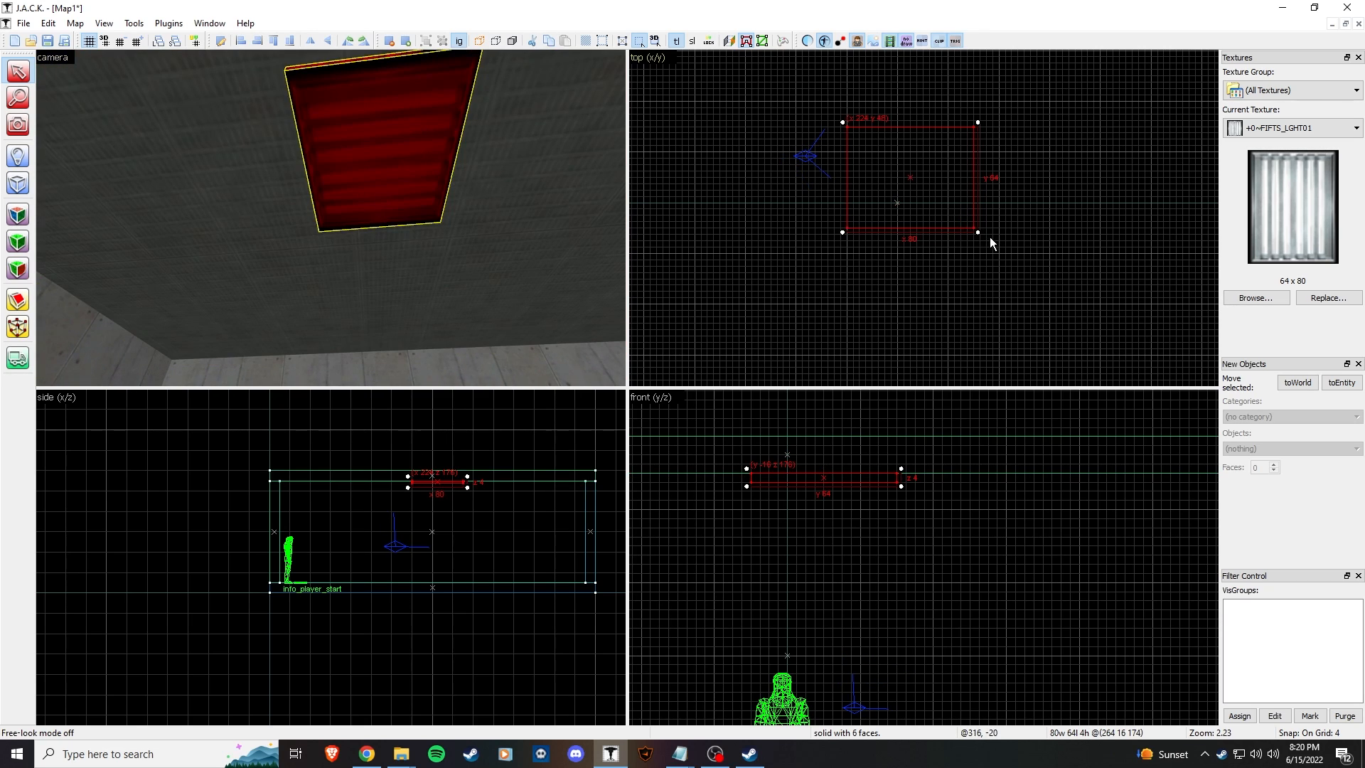
drag(980, 232, 972, 116)
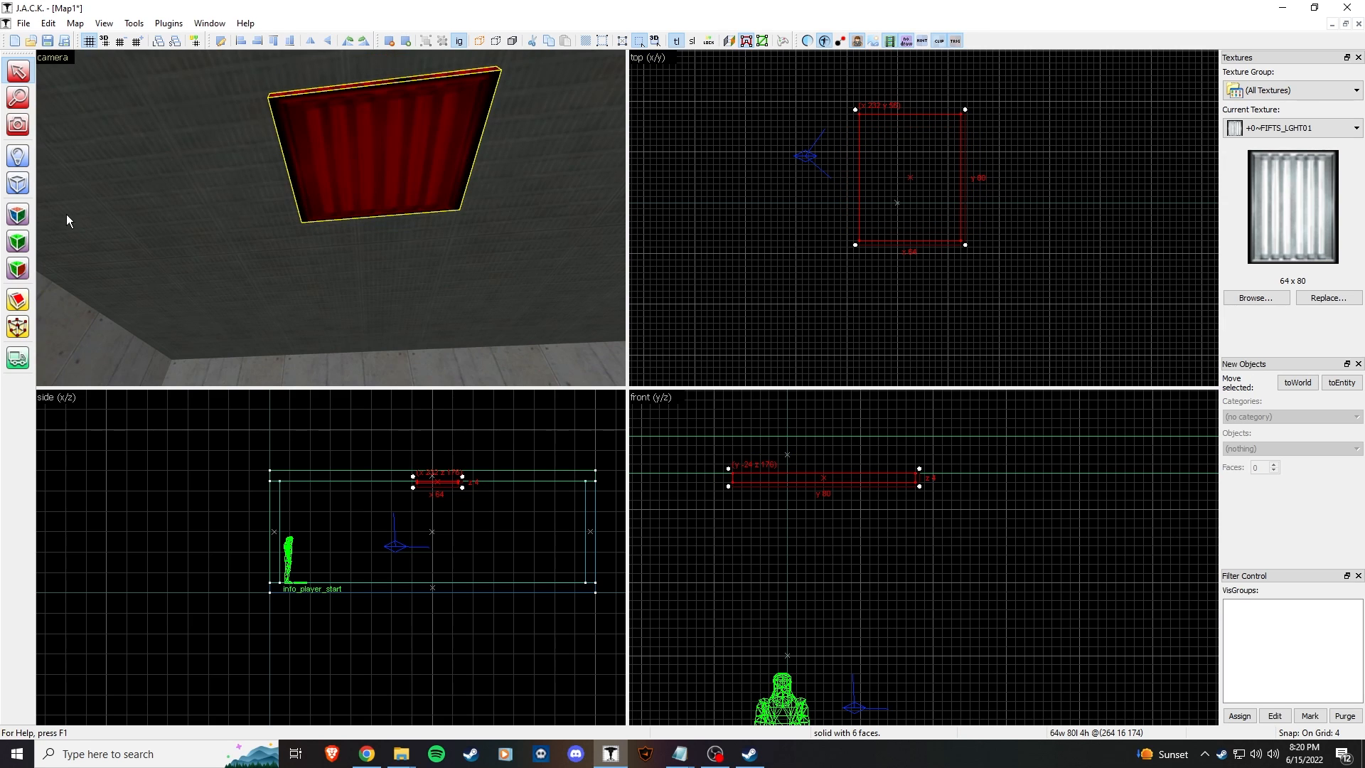
Step: Fit the light texture to the panel's underside face
click(18, 215)
click(375, 187)
click(597, 262)
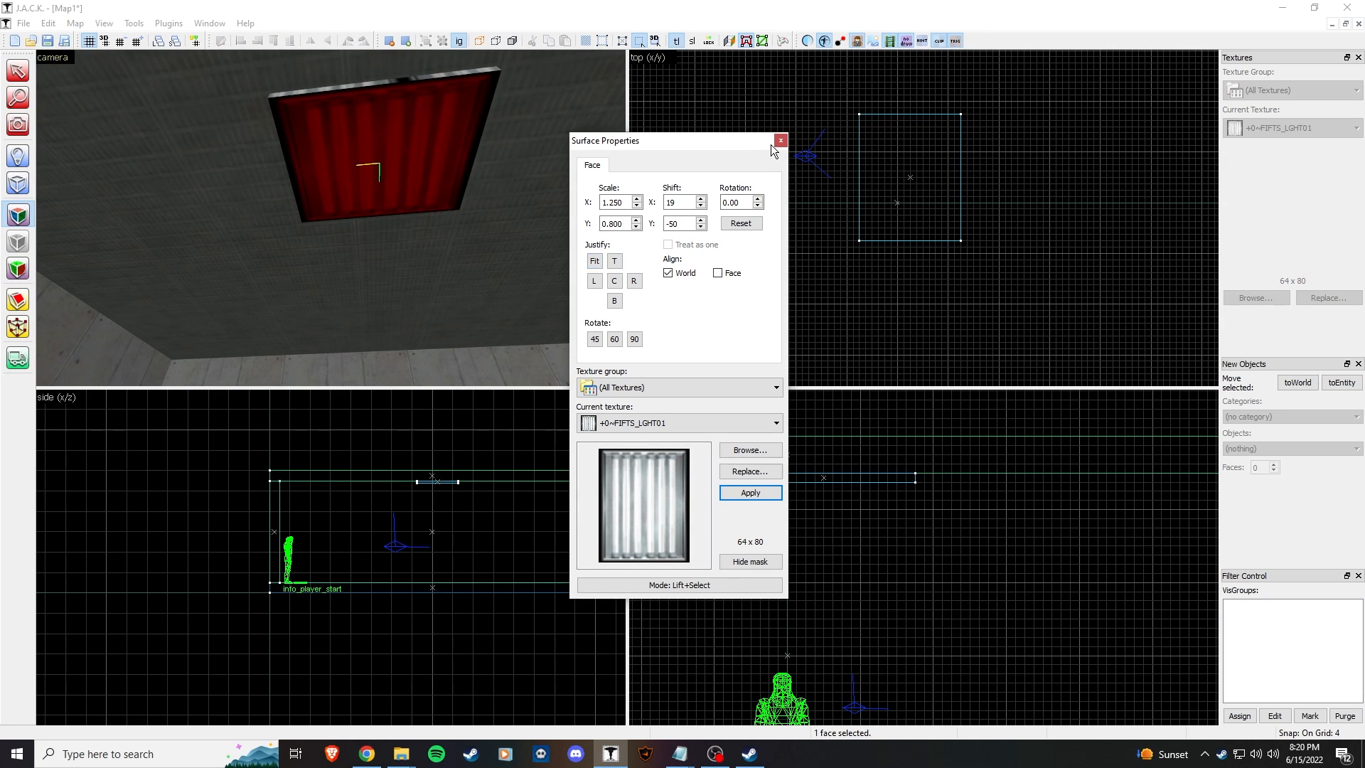
click(780, 141)
key(z)
click(330, 217)
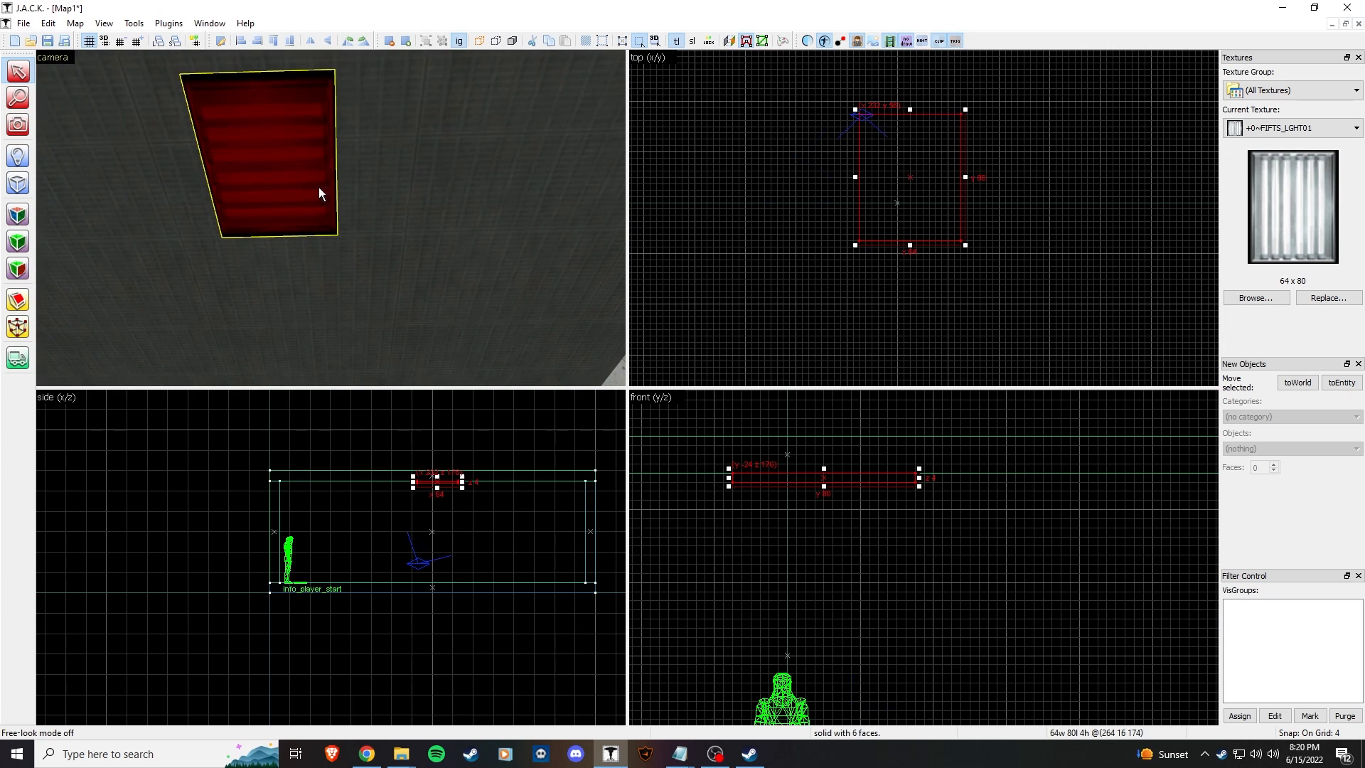
key(z)
Step: Set the underside texture Rotation to 90 and refit it to the face
click(17, 214)
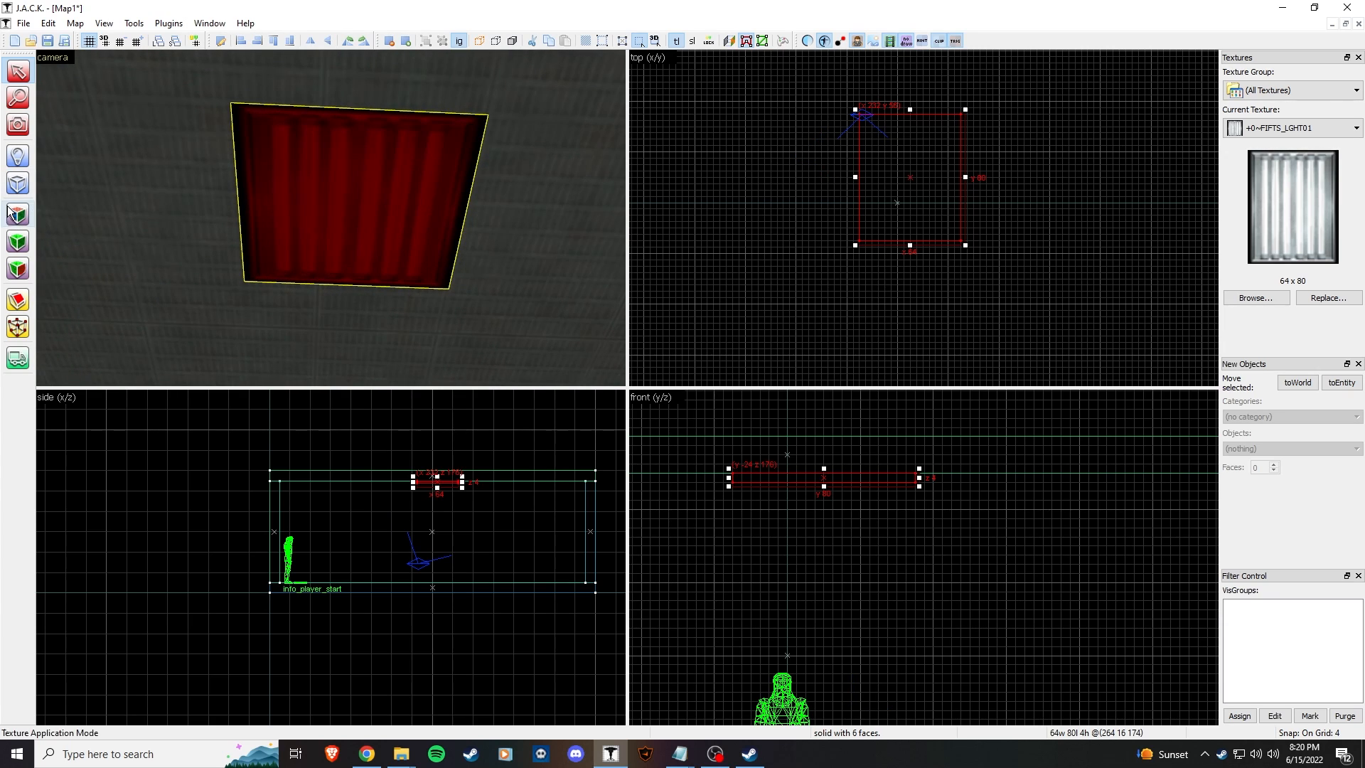
click(702, 198)
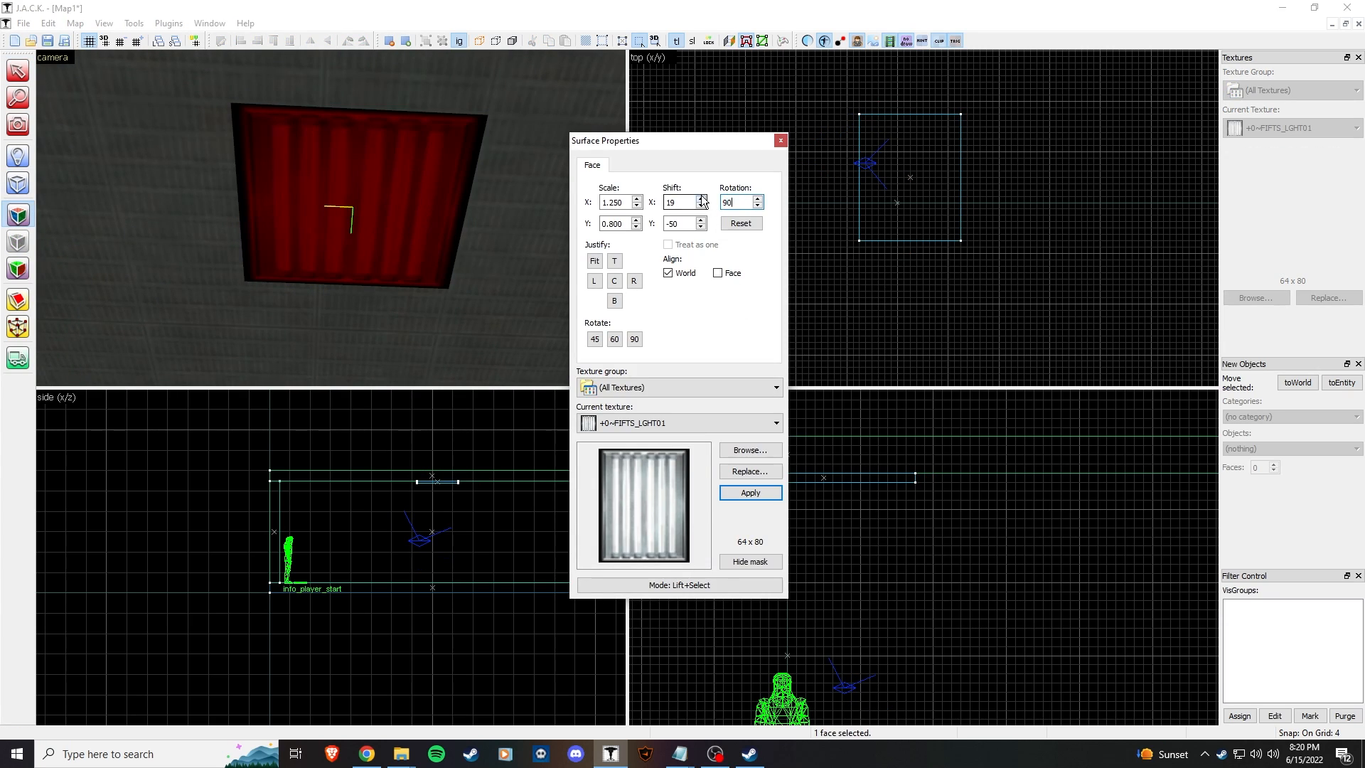
text(90)
click(595, 260)
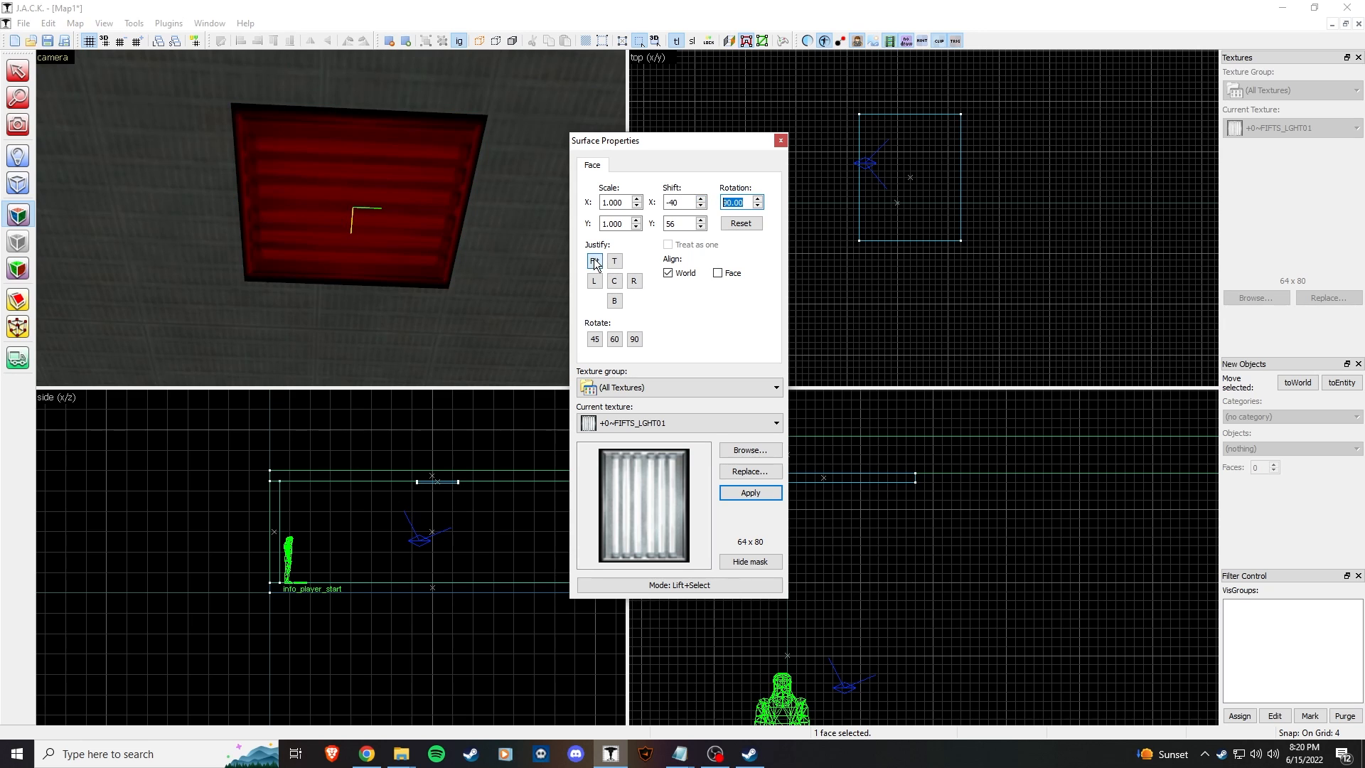
click(780, 140)
Step: Select the ceiling brush above the light for face texture editing
key(z)
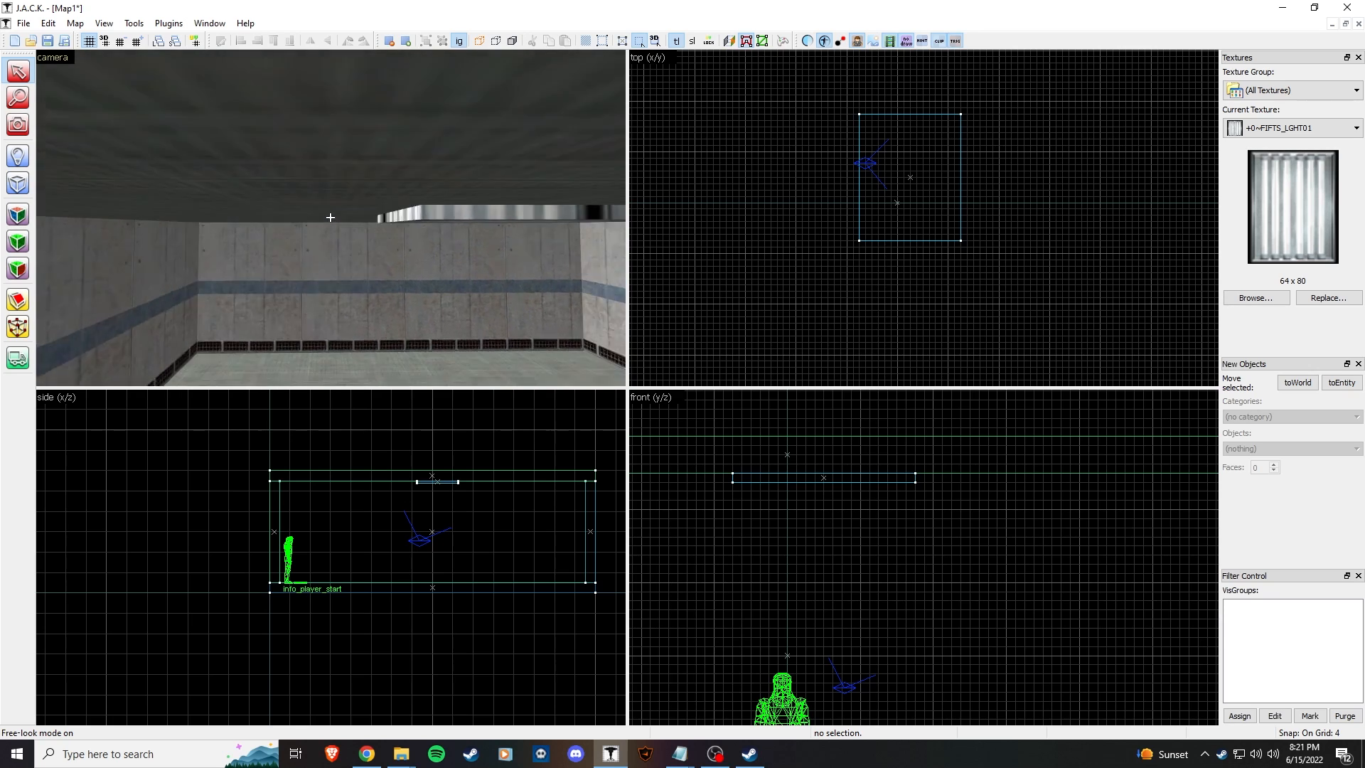
click(330, 217)
key(z)
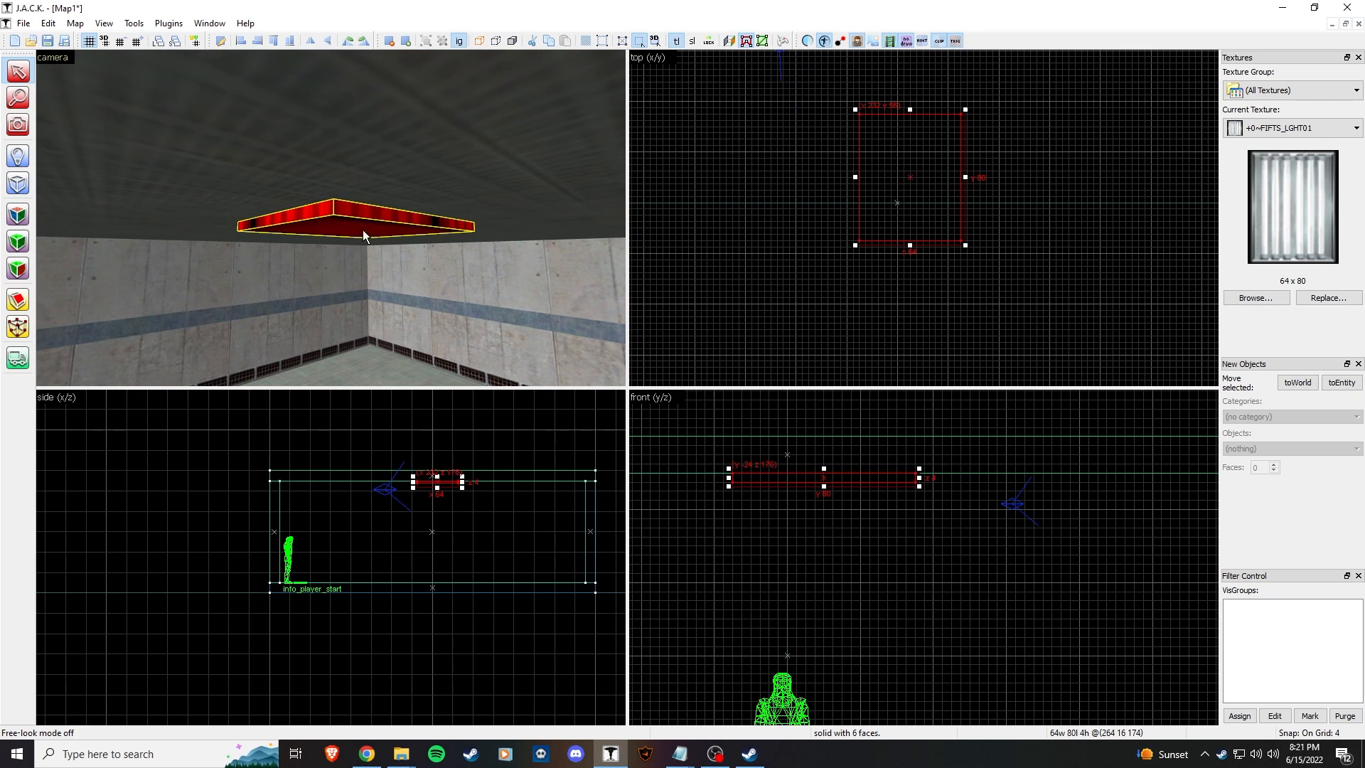
click(260, 202)
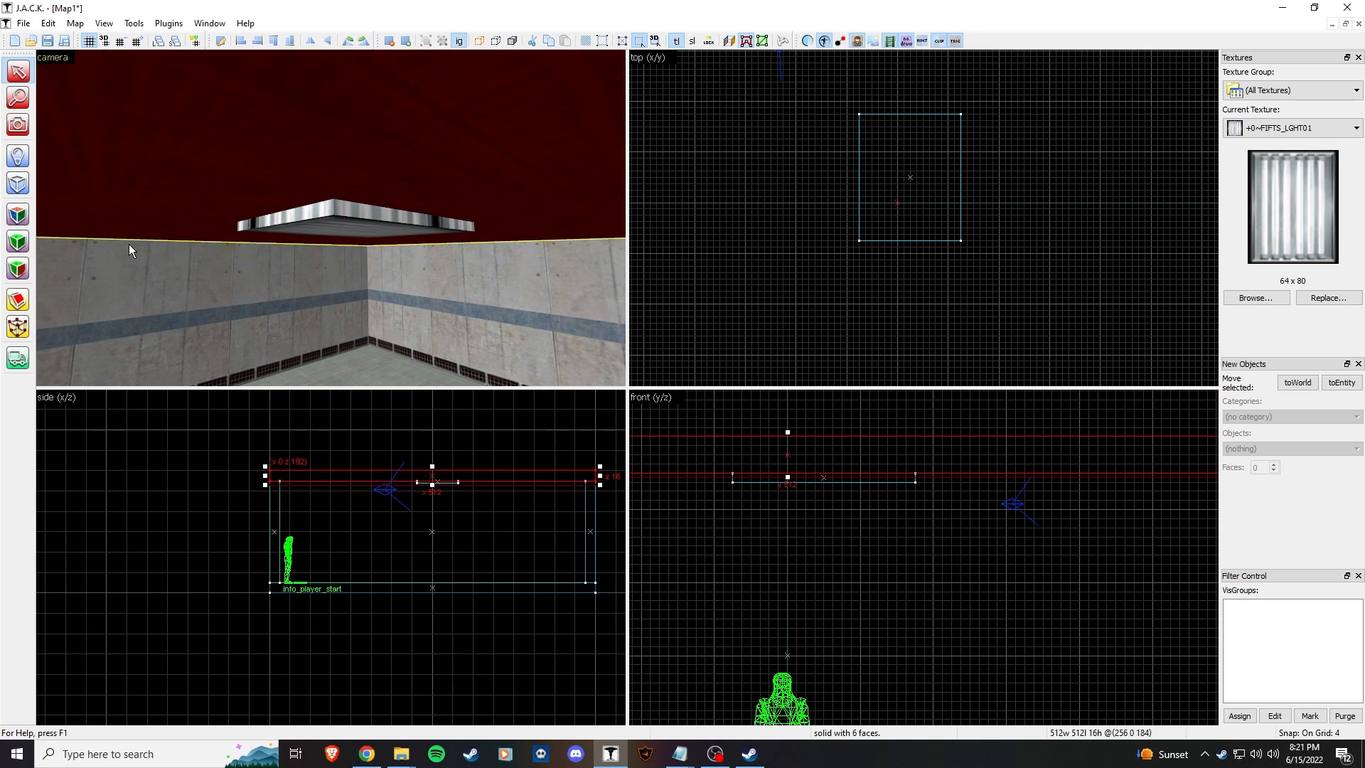
click(19, 215)
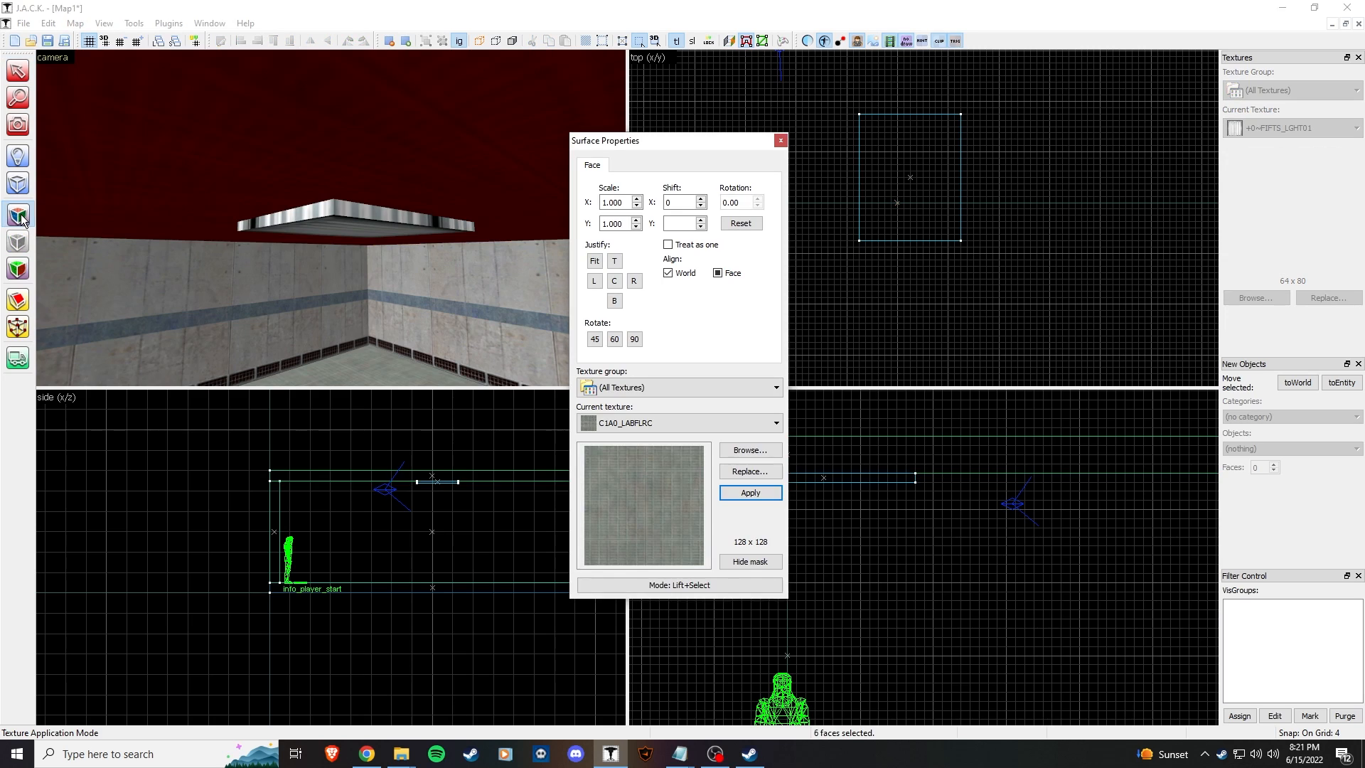
Step: Find STEEL in the texture browser and apply it to one side face of the light fixture
click(306, 217)
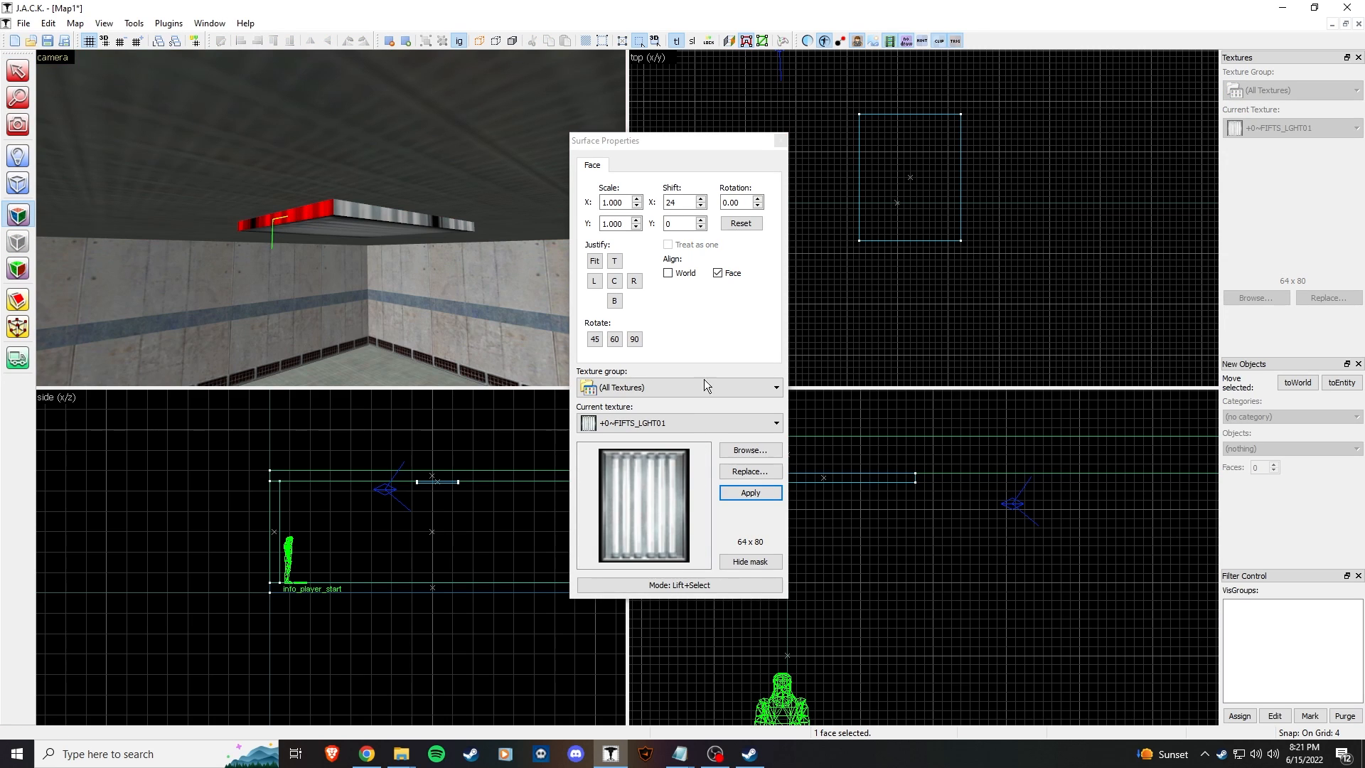
click(753, 455)
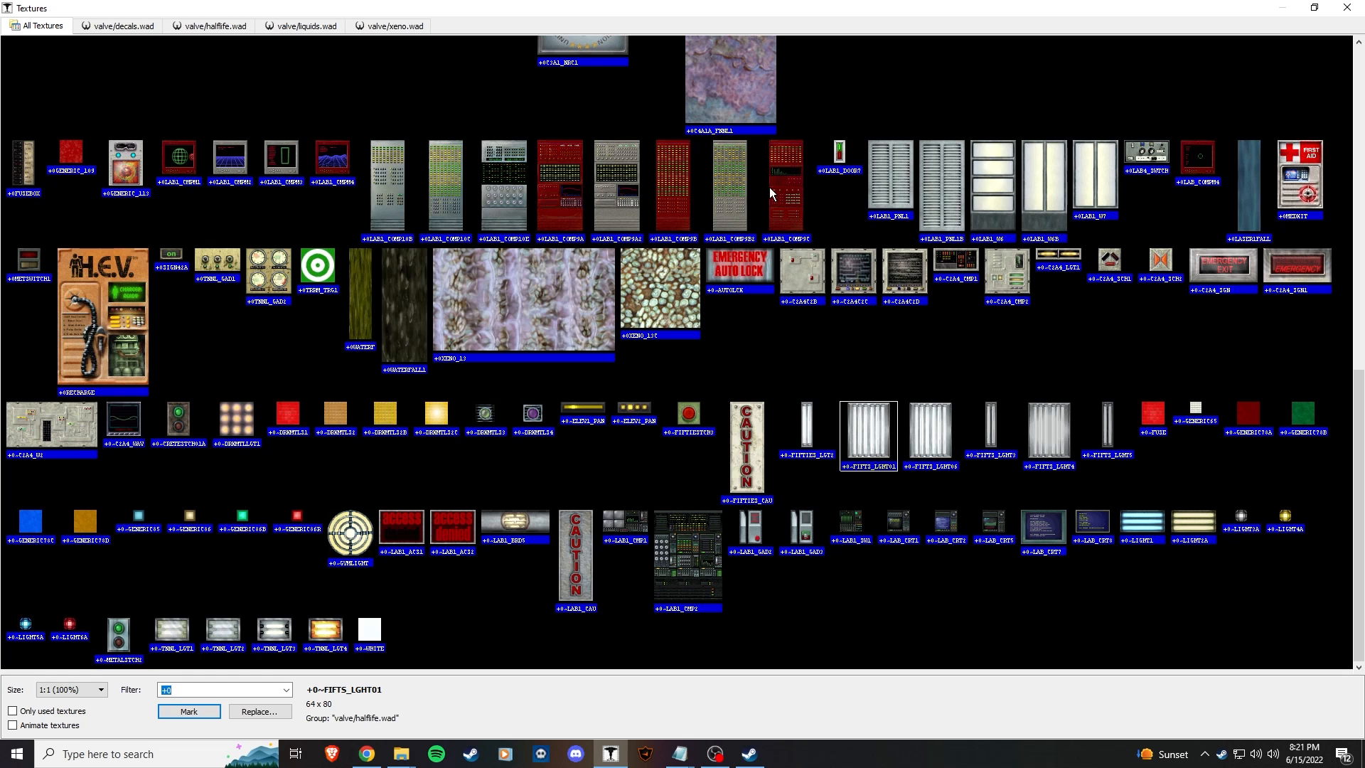
scroll(1048, 338, up, 2)
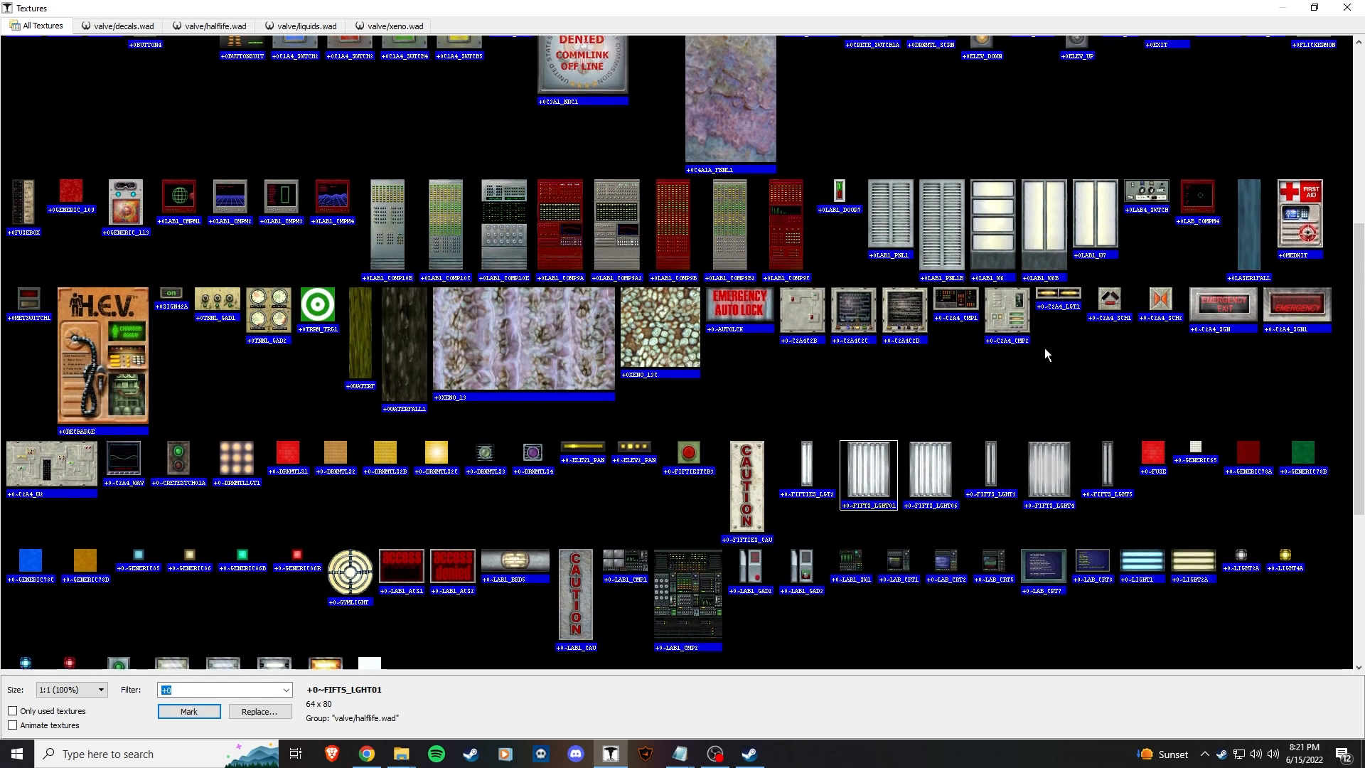
text(steel)
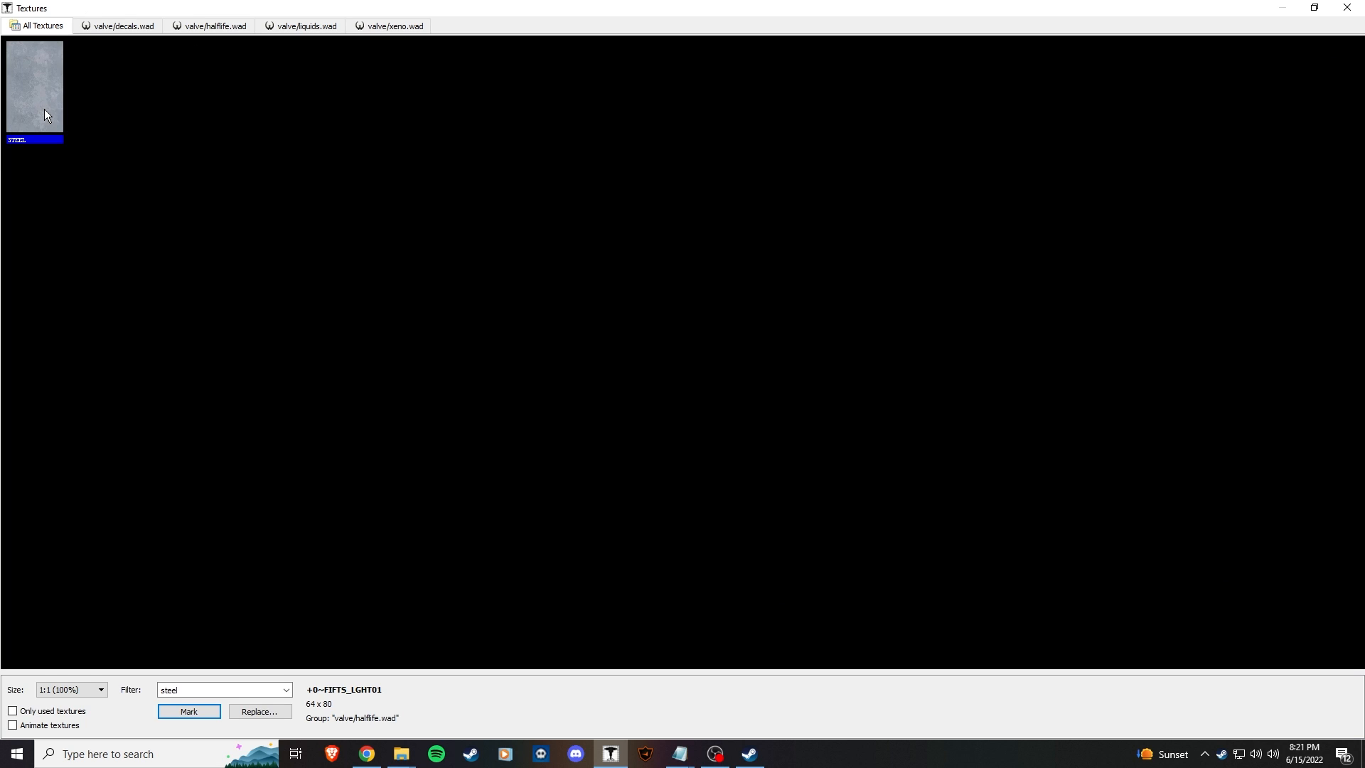
double_click(44, 111)
click(754, 491)
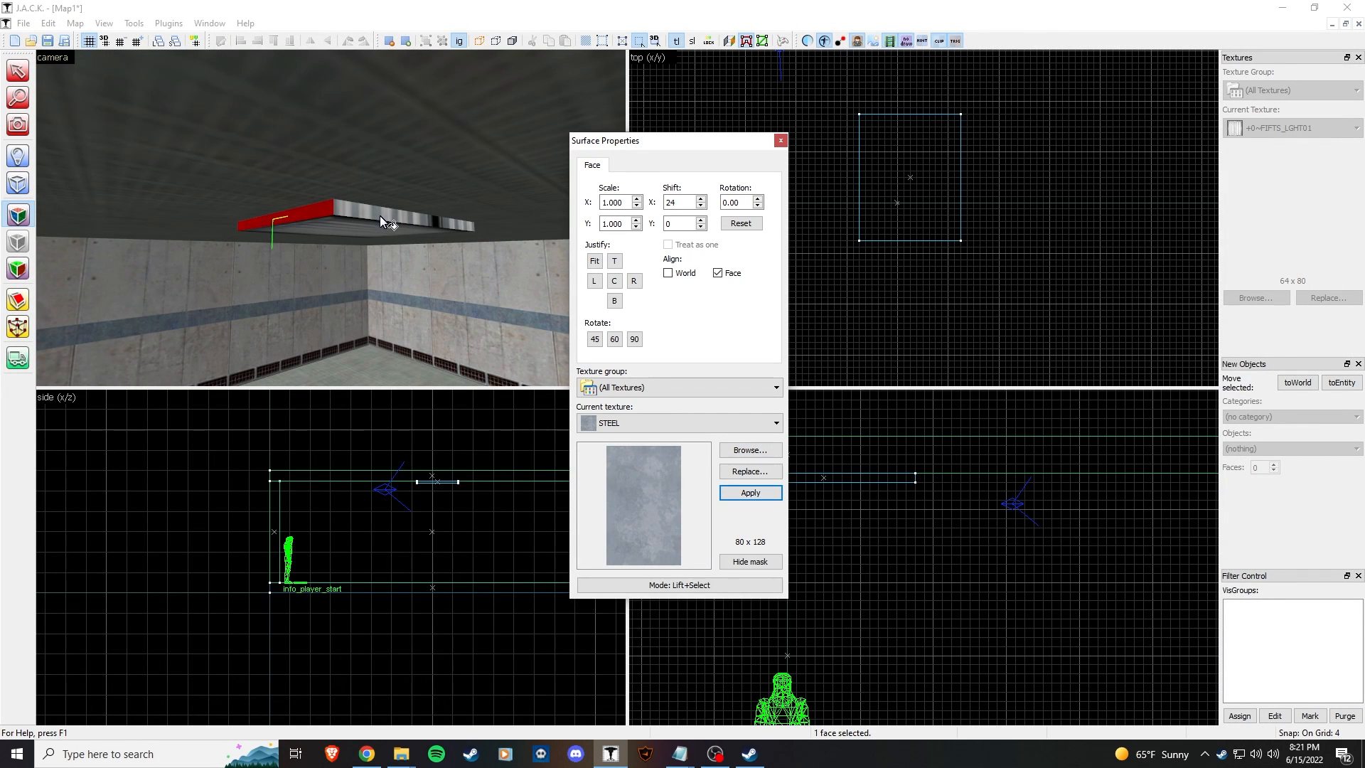
Step: Apply STEEL to the fixture's remaining striped side faces
click(307, 217)
key(z)
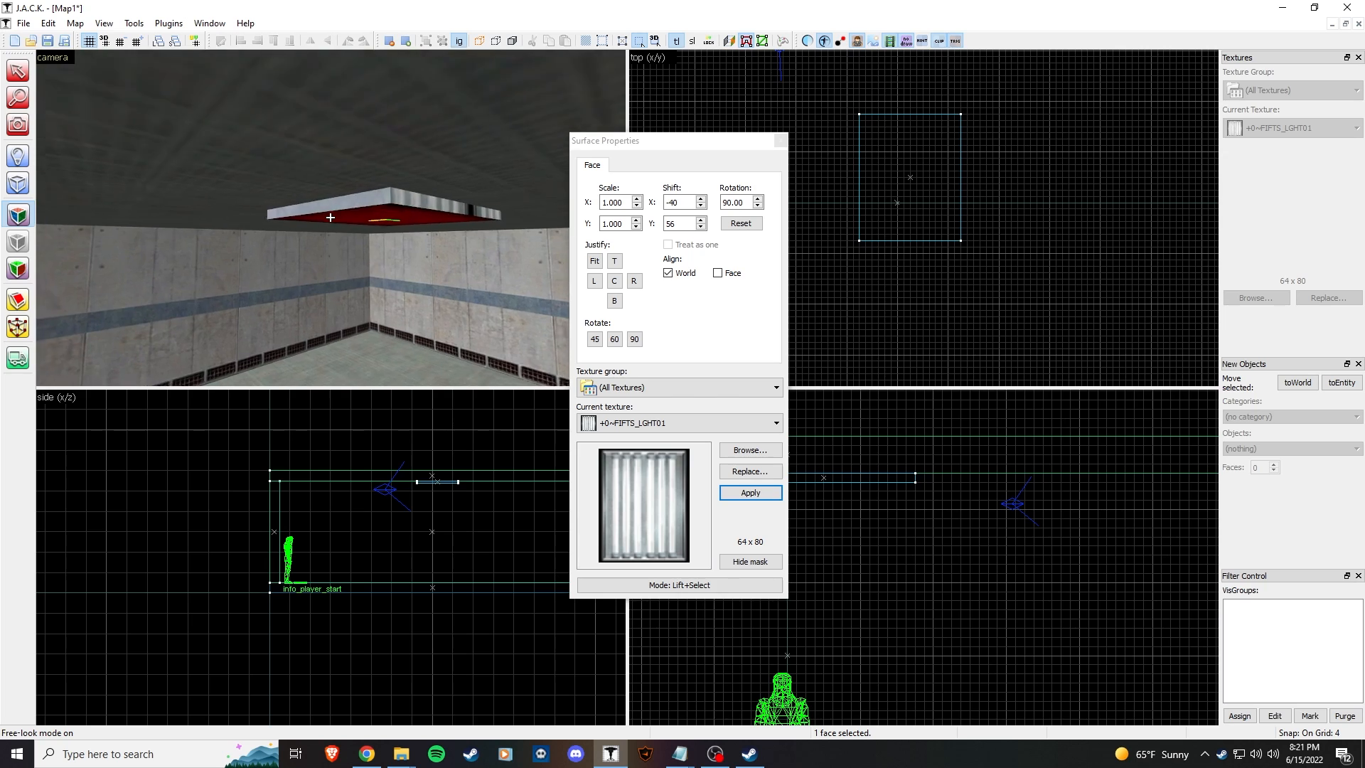
key(w)
key(s)
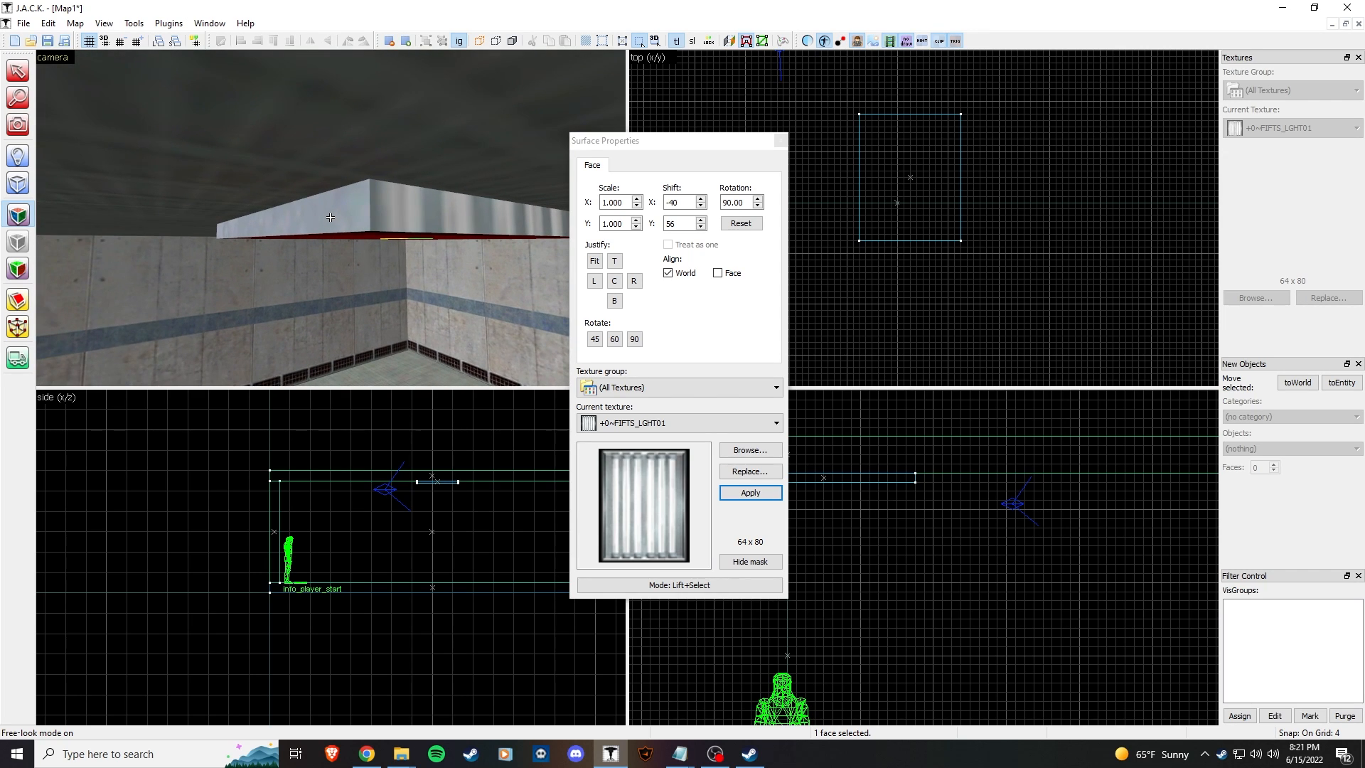
click(330, 218)
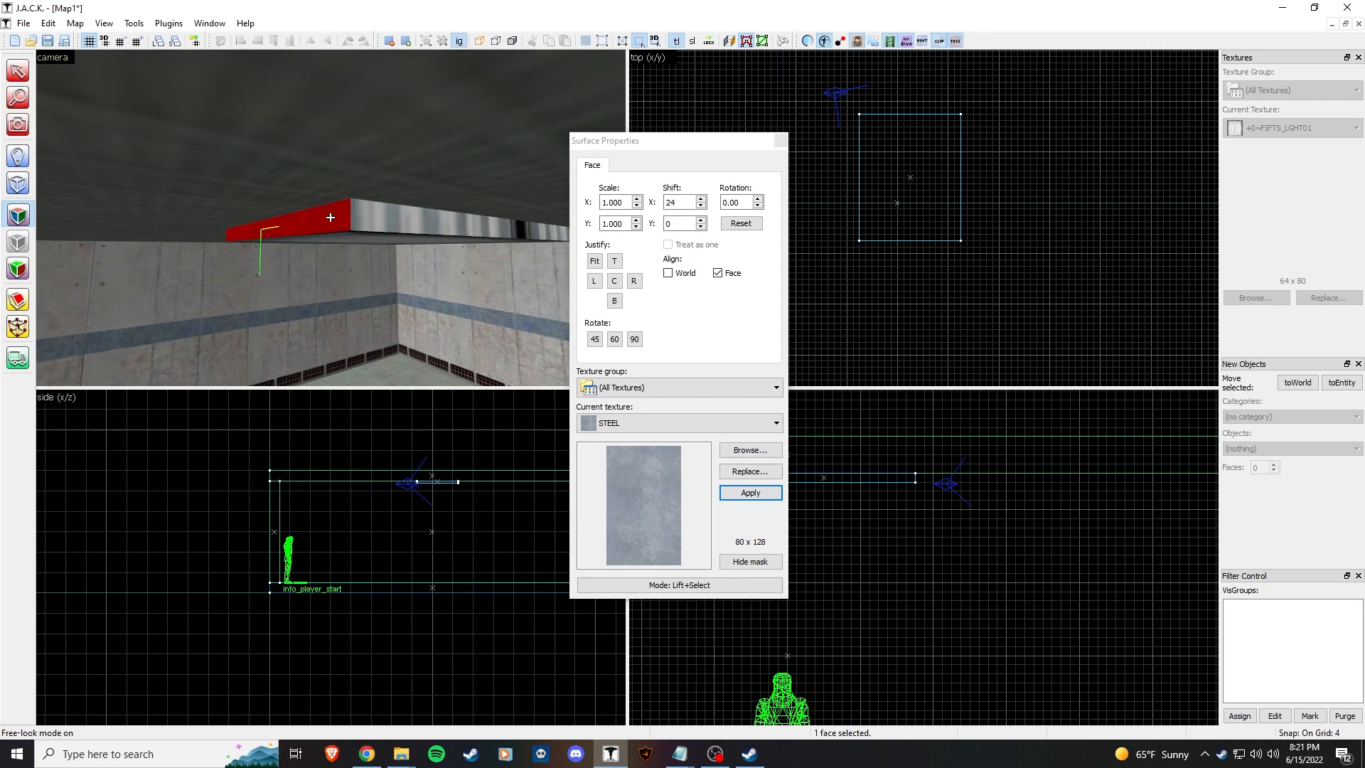
key(d)
right_click(330, 218)
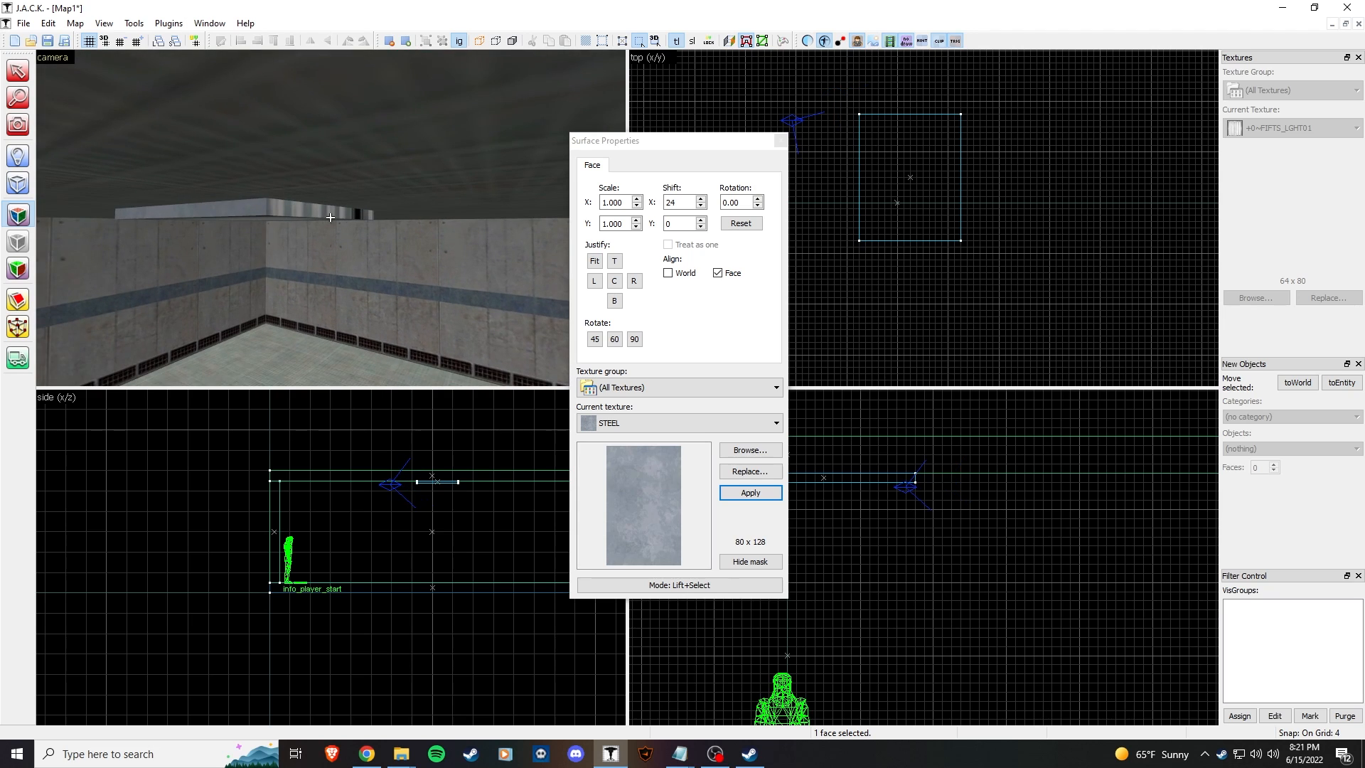
right_click(330, 217)
key(d)
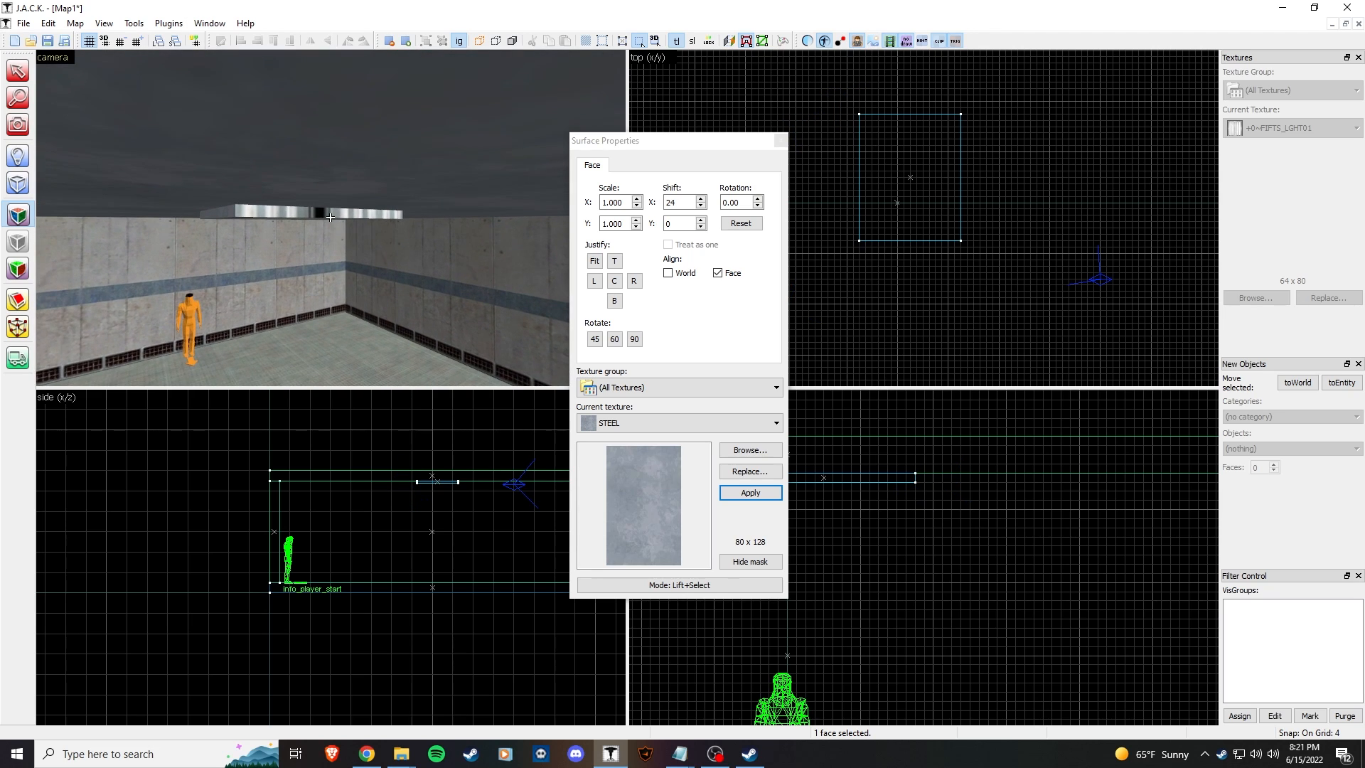
right_click(331, 217)
right_click(330, 218)
Step: Apply STEEL to the fixture's striped top and close the face texture settings
key(w)
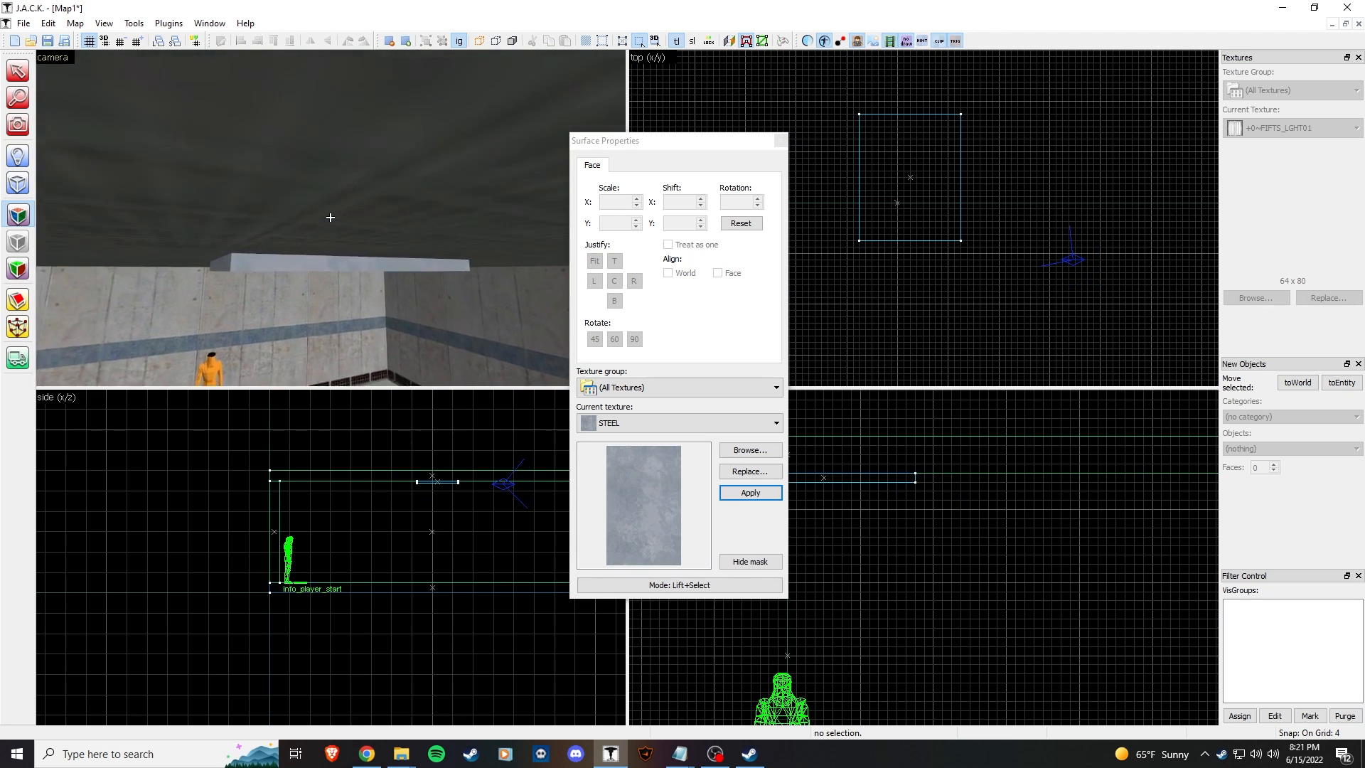
key(w)
right_click(330, 218)
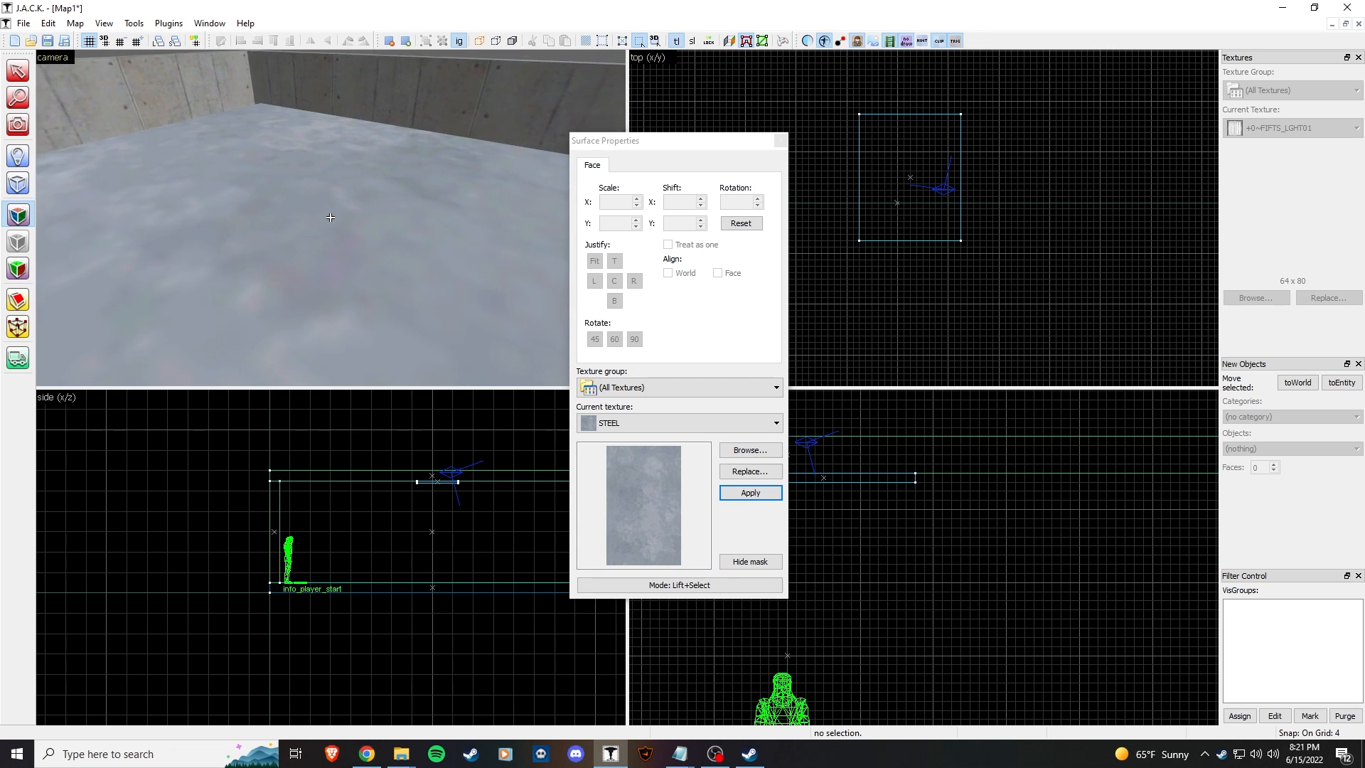
key(w)
key(s)
key(z)
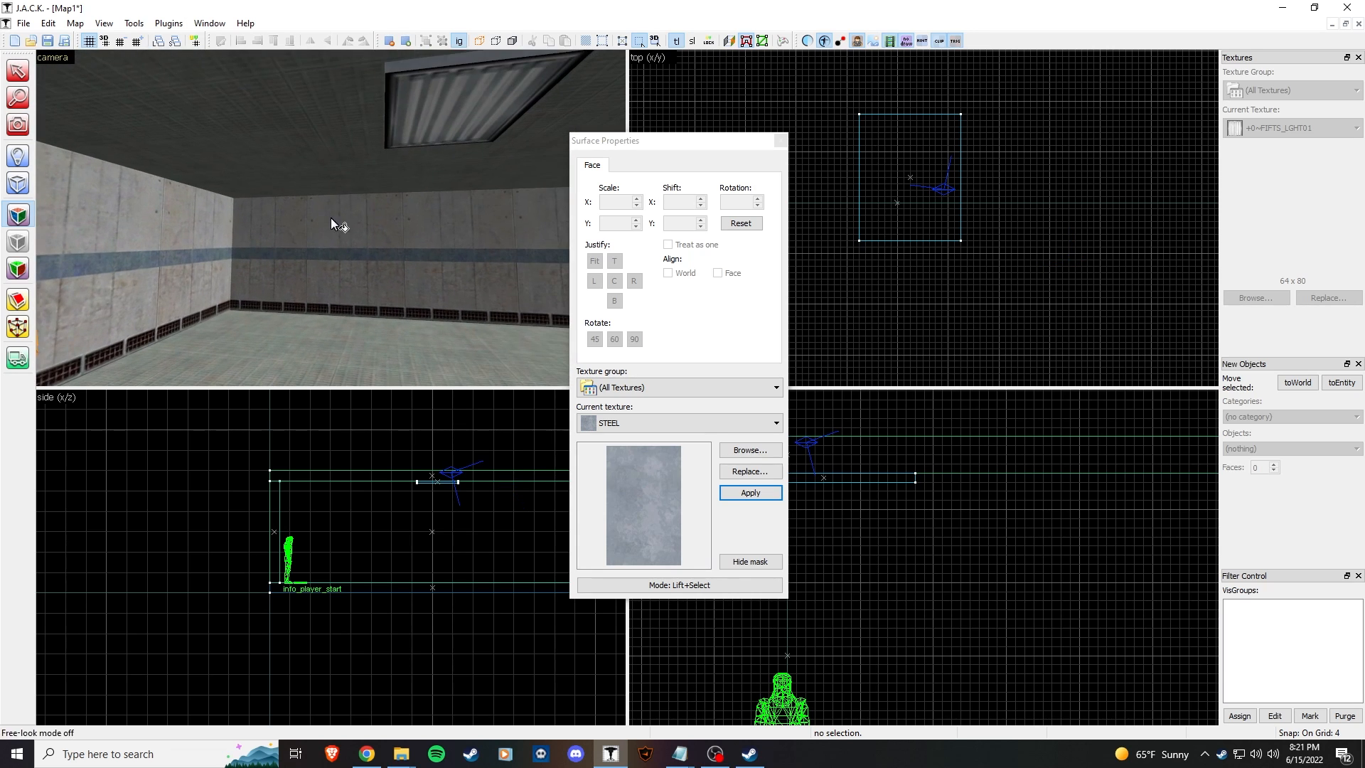
click(775, 142)
Step: Rotate the ceiling light fixture 90° in the top view so it runs 80 along x and 64 along y
key(z)
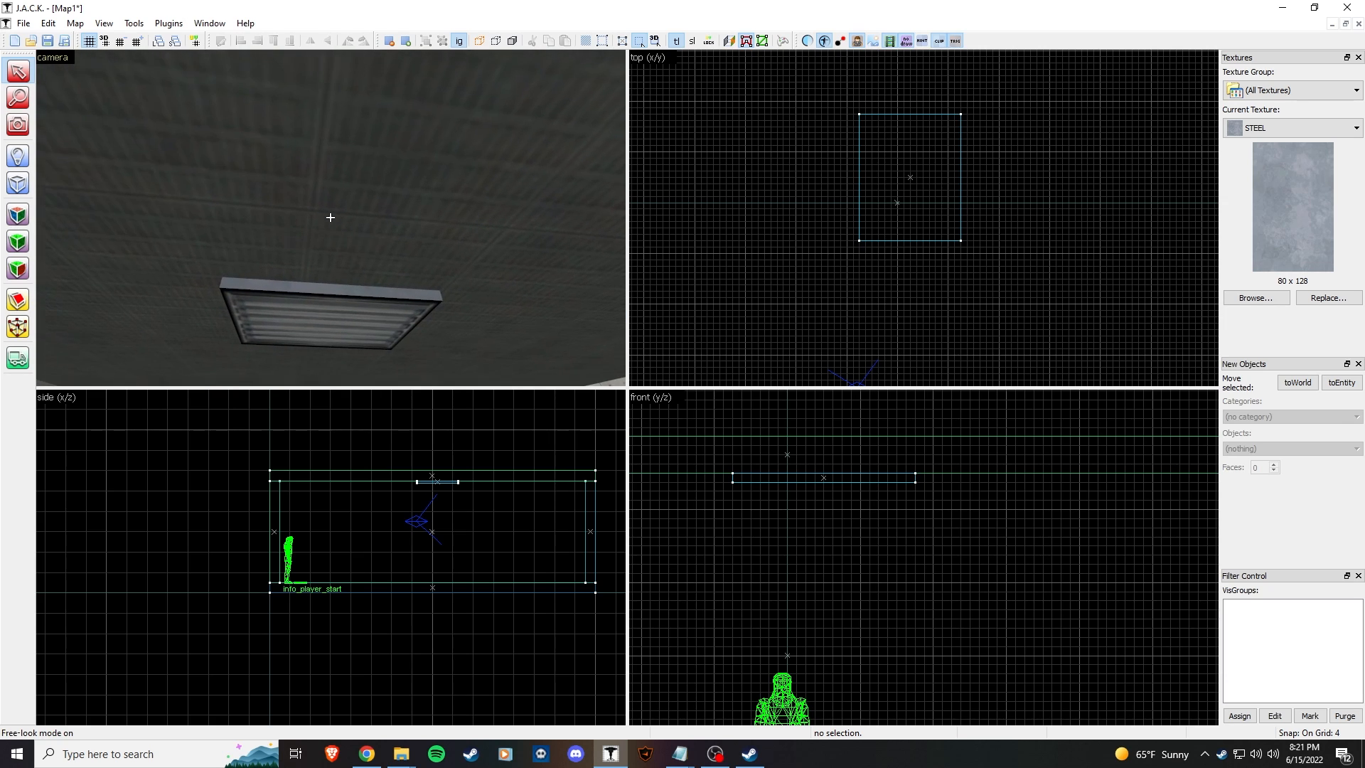
key(w)
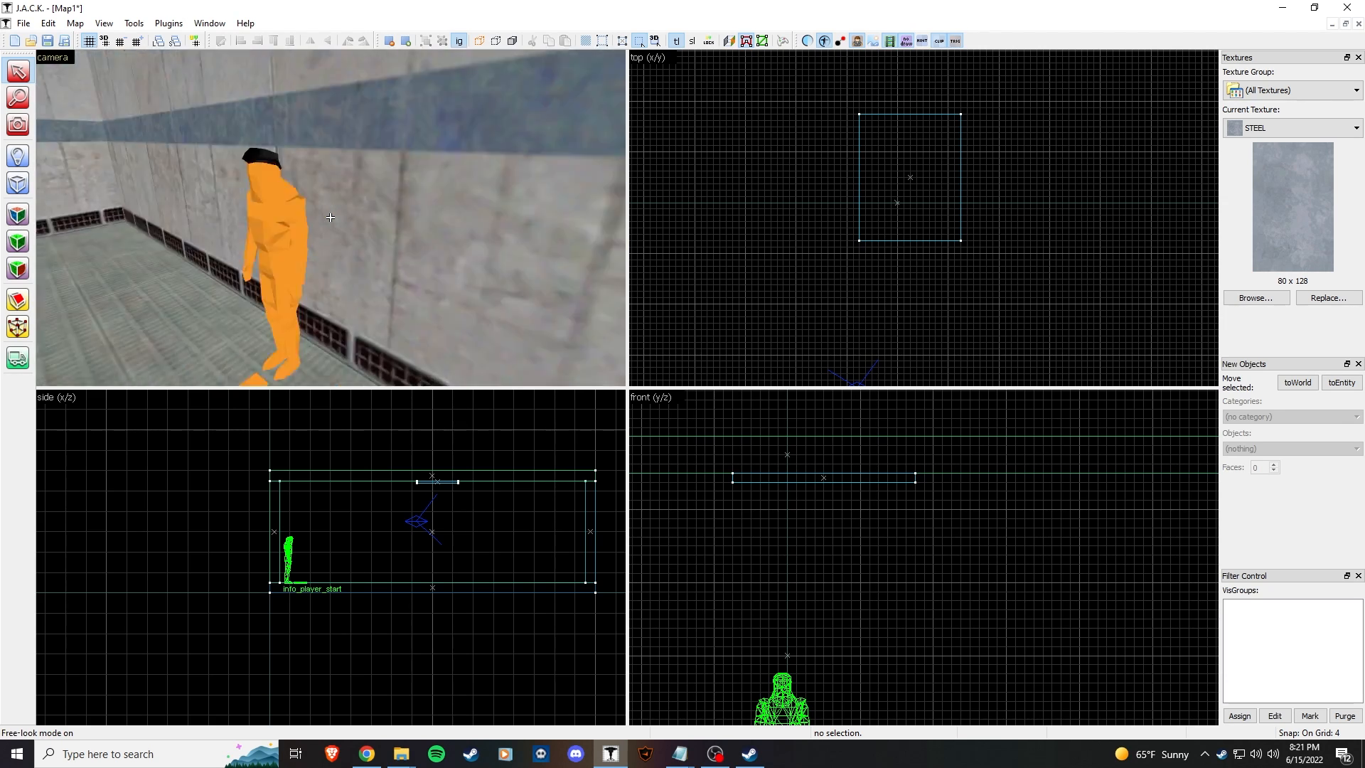
key(s)
key(z)
click(304, 164)
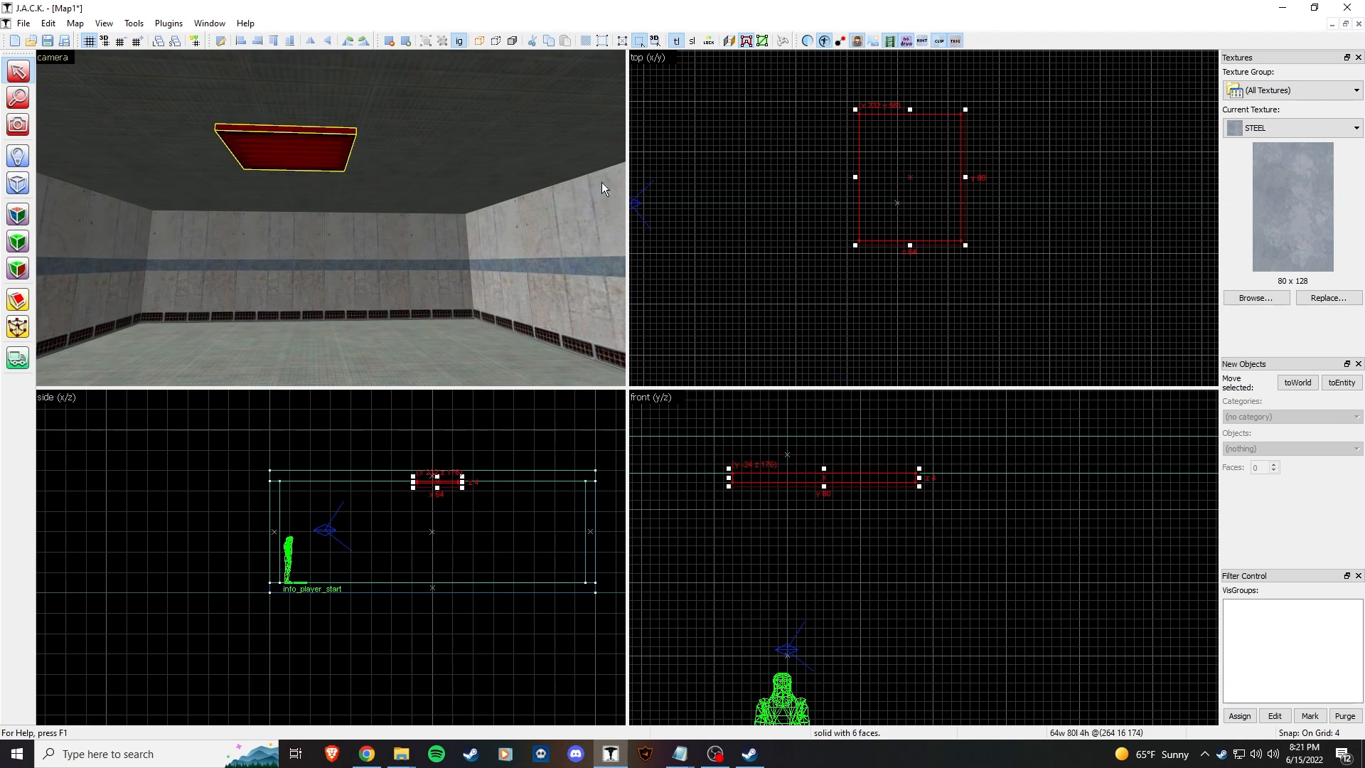
drag(966, 246, 1000, 122)
Step: Return to object selection and select the light fixture, then the ceiling above it
click(372, 231)
key(z)
key(shift+e)
key(z)
click(12, 81)
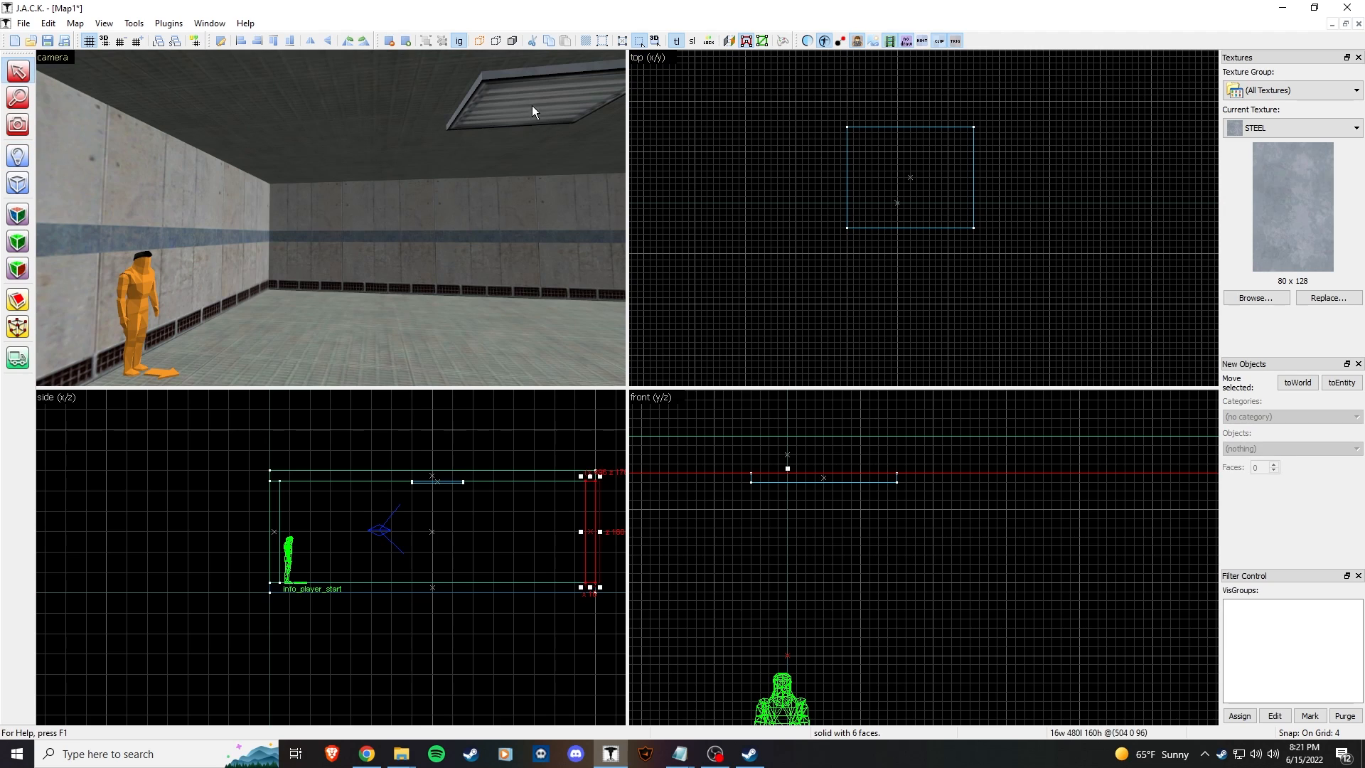
click(533, 114)
key(z)
key(z)
click(401, 219)
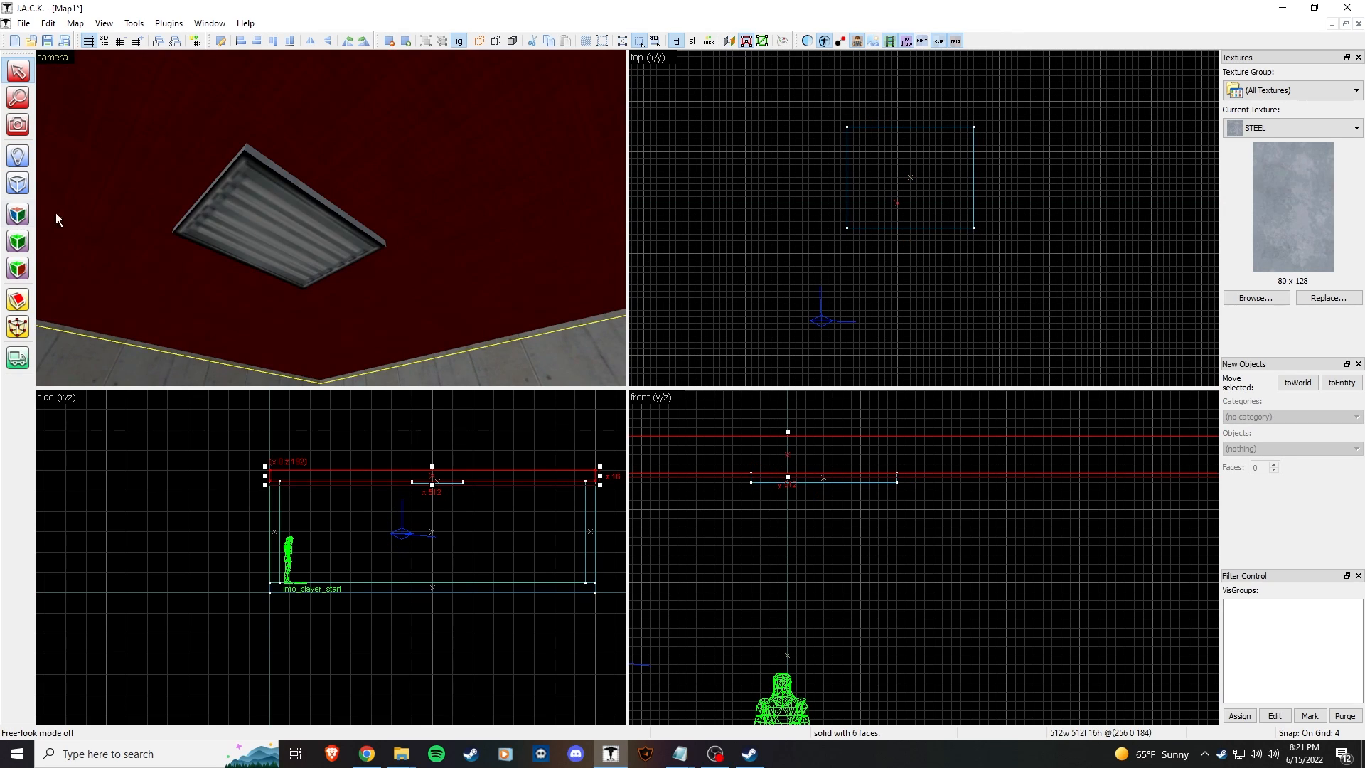
Step: Place a light entity over the fixture and raise it just below the ceiling
click(17, 156)
click(1286, 449)
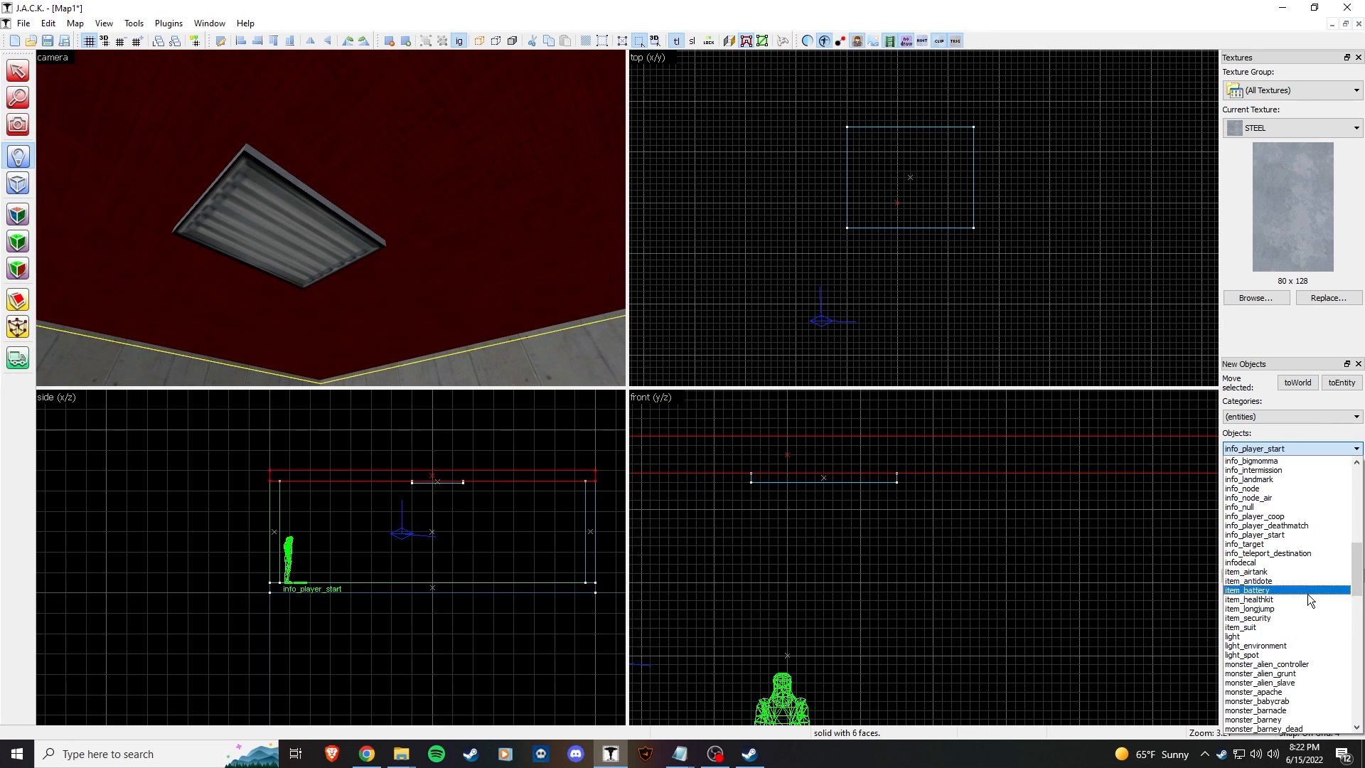
click(1273, 637)
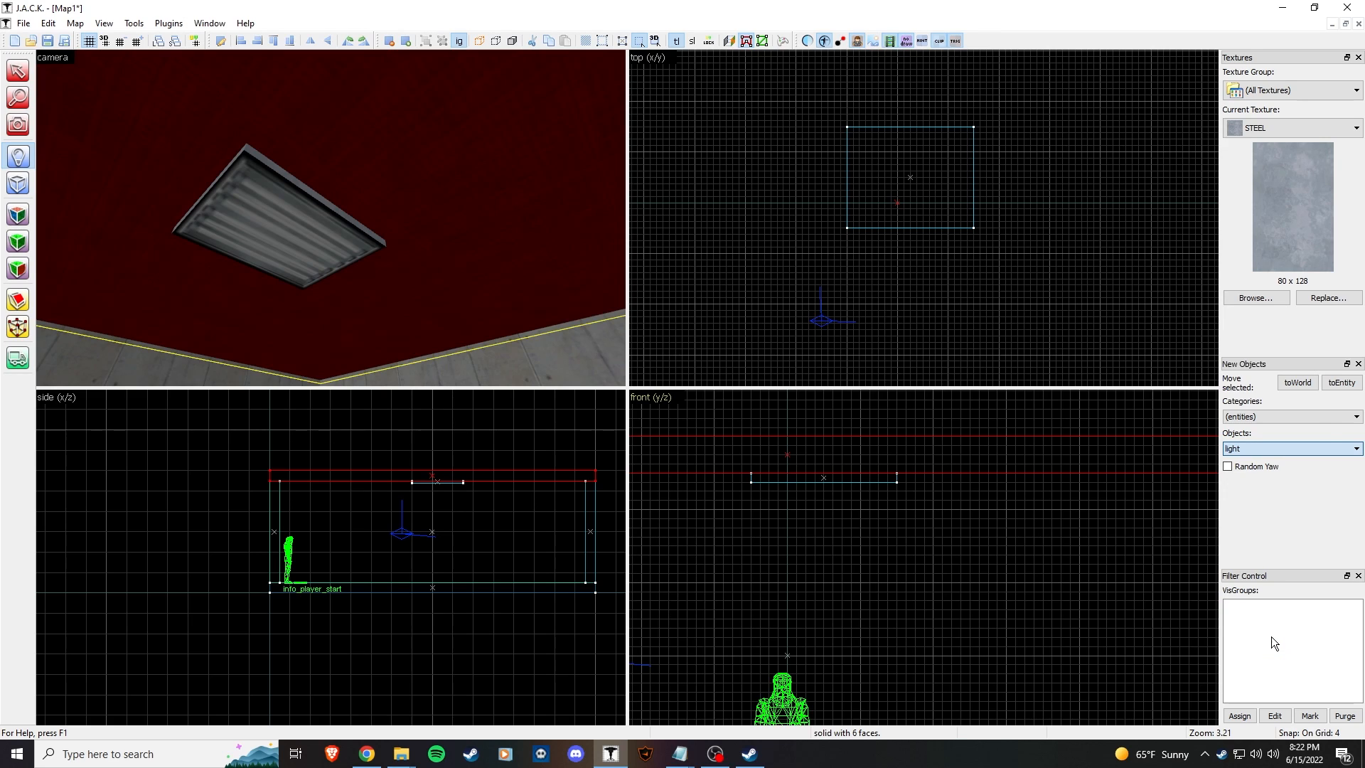
click(910, 177)
drag(825, 554, 823, 509)
key(Return)
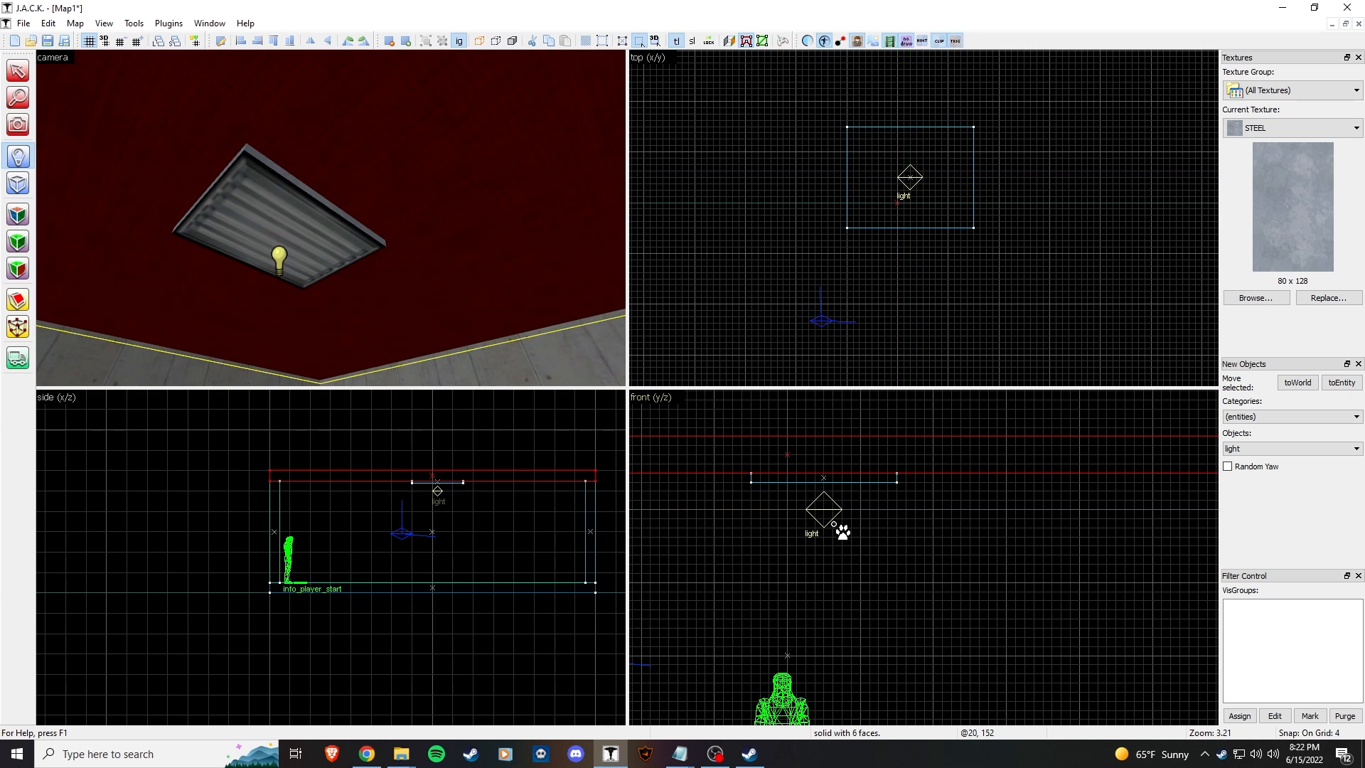
Step: Select the new light entity and inspect it in the 3D view
click(25, 73)
click(279, 238)
key(z)
key(w)
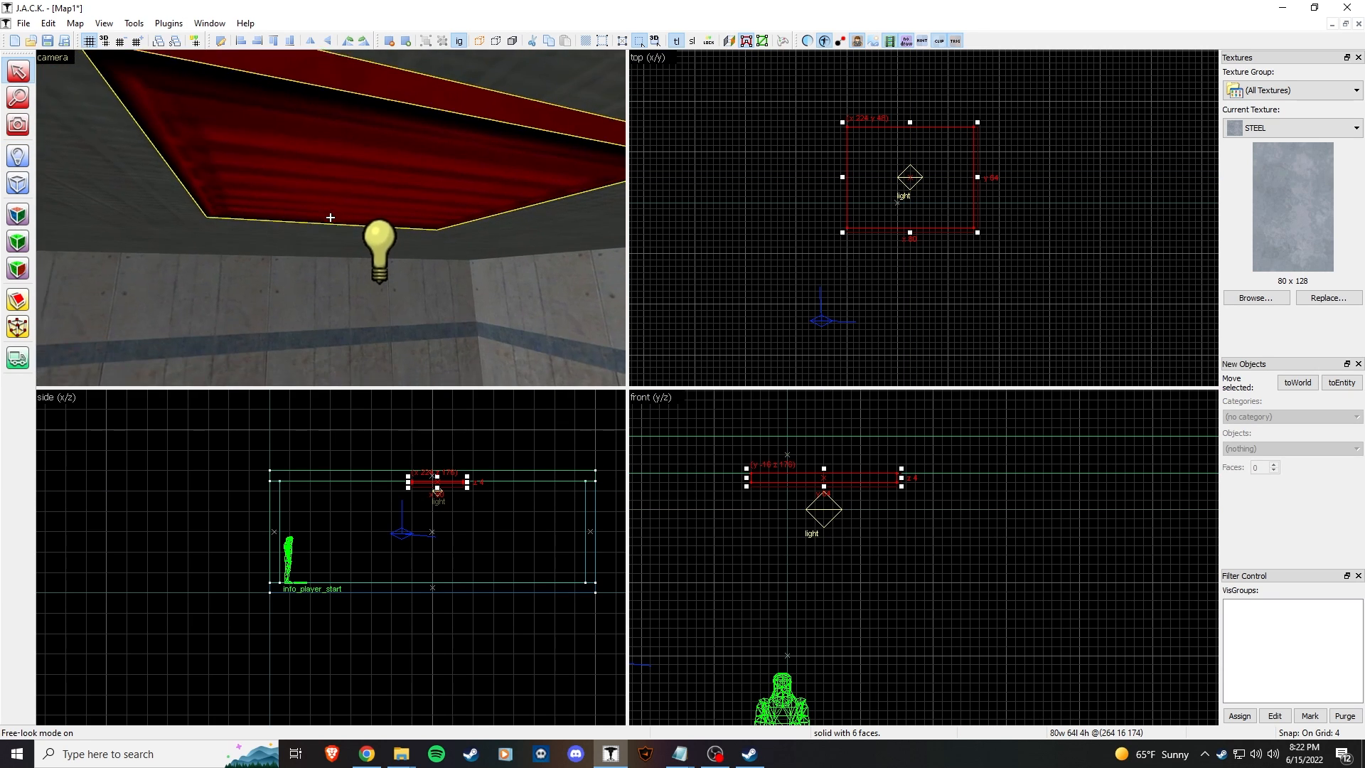
key(z)
click(277, 239)
key(s)
key(z)
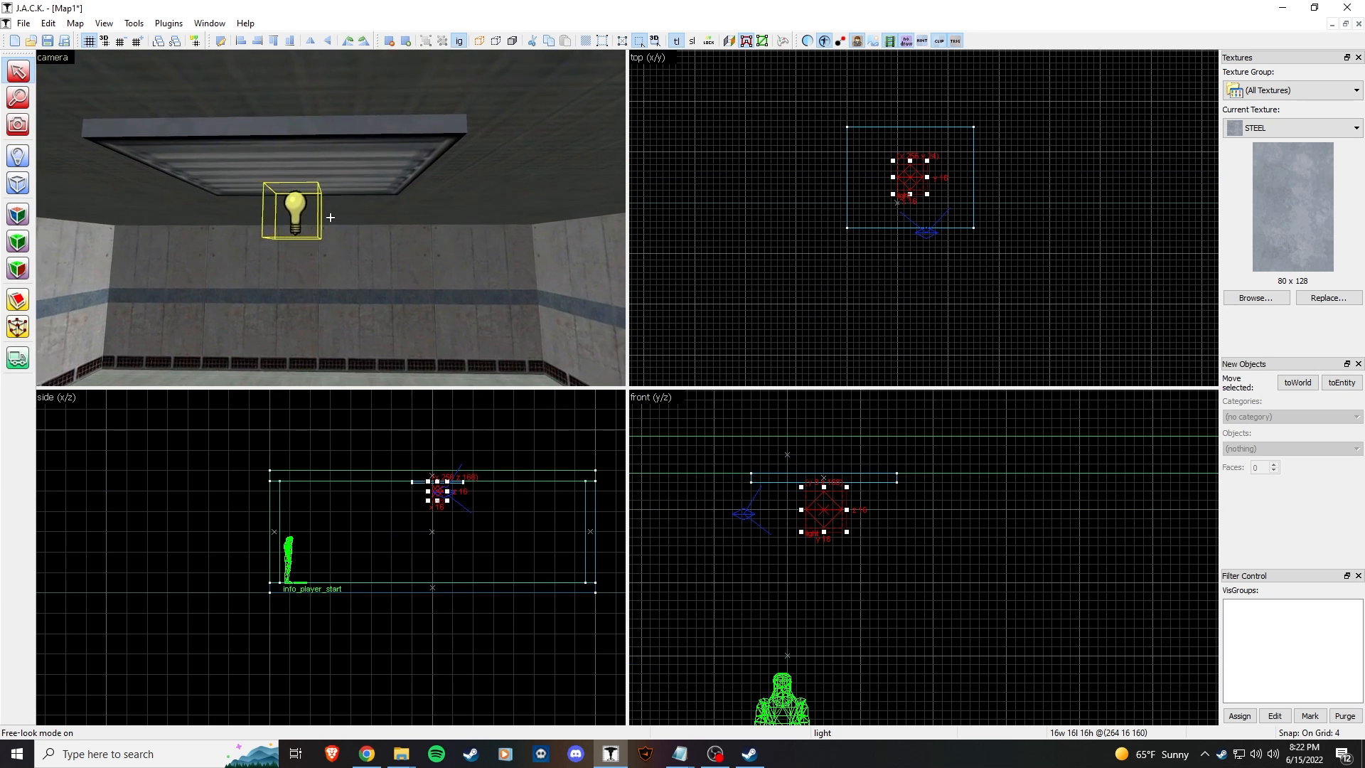
key(s)
key(w)
key(w)
key(s)
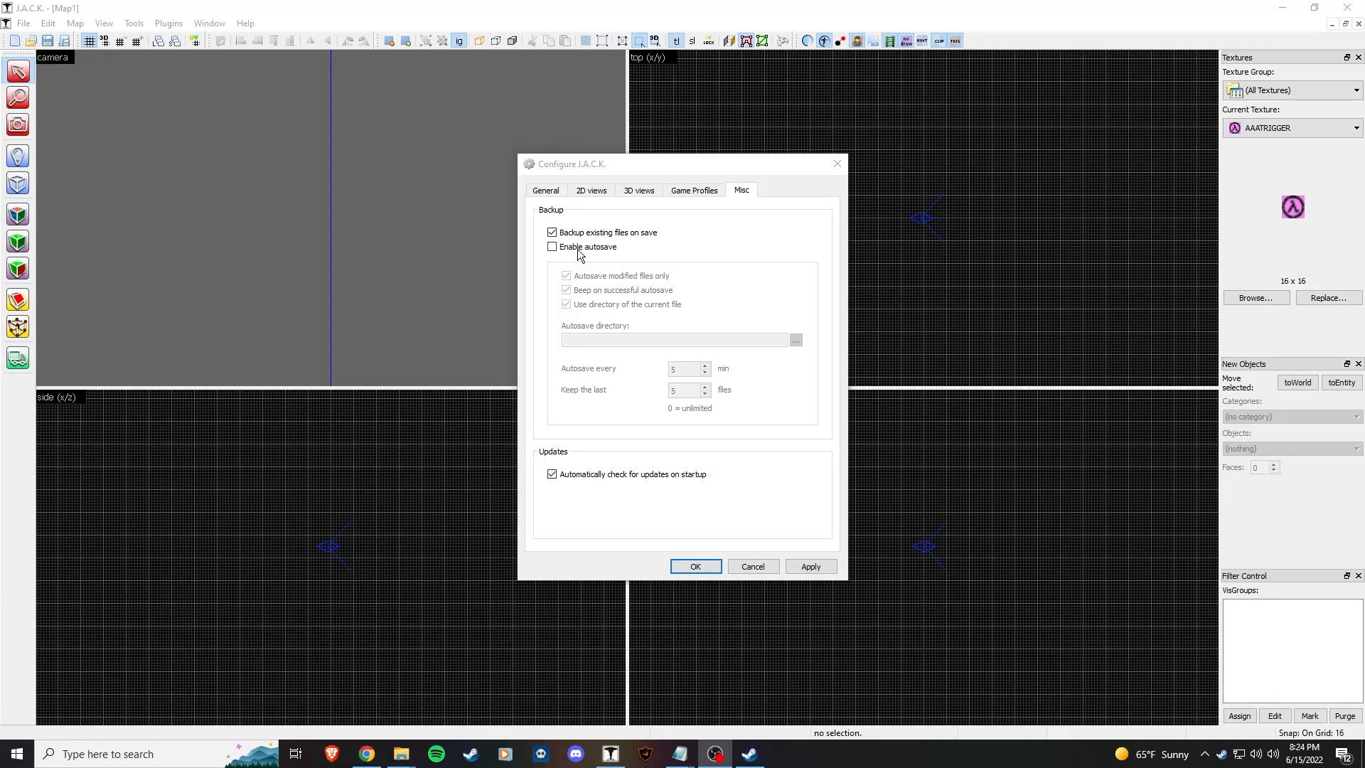
Step: Enable autosave with a 5 minute interval and confirm the Configure dialog
click(575, 246)
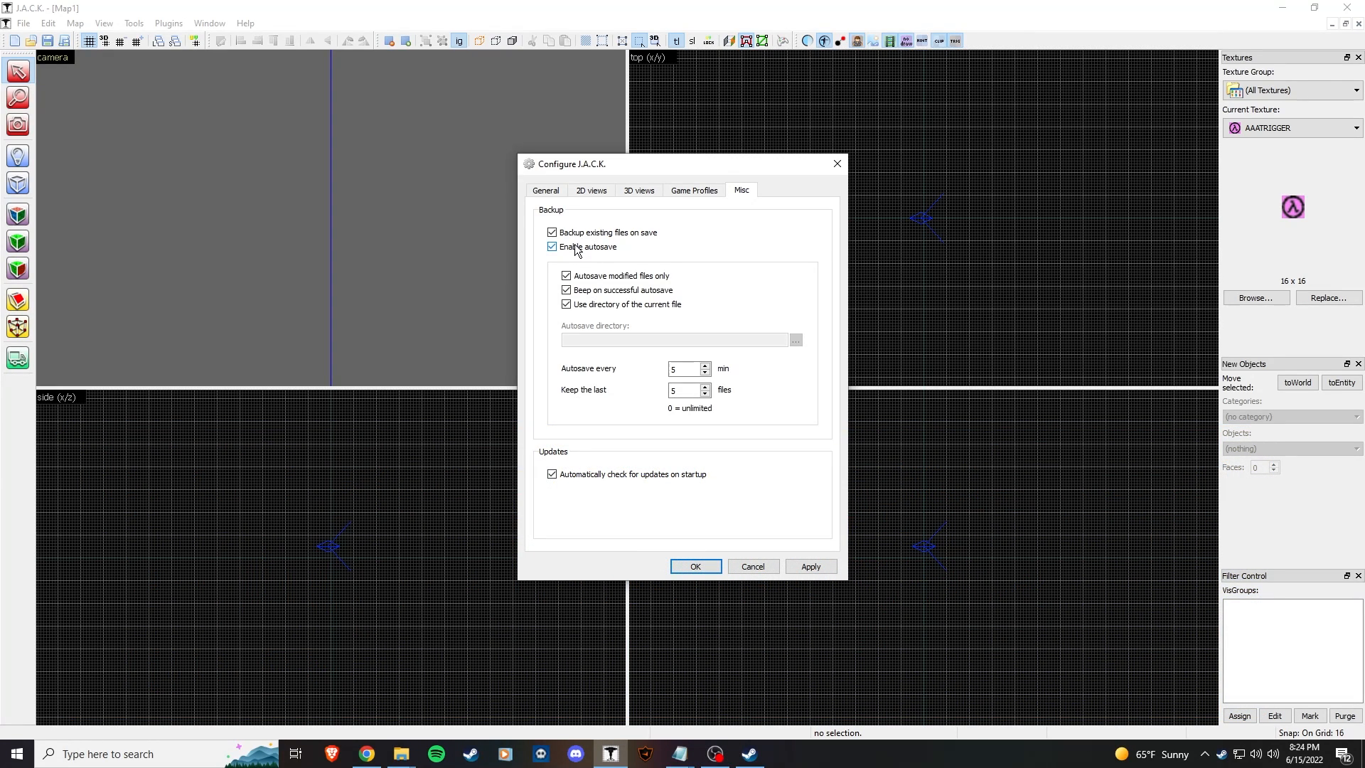
click(684, 368)
click(700, 568)
key(z)
key(s)
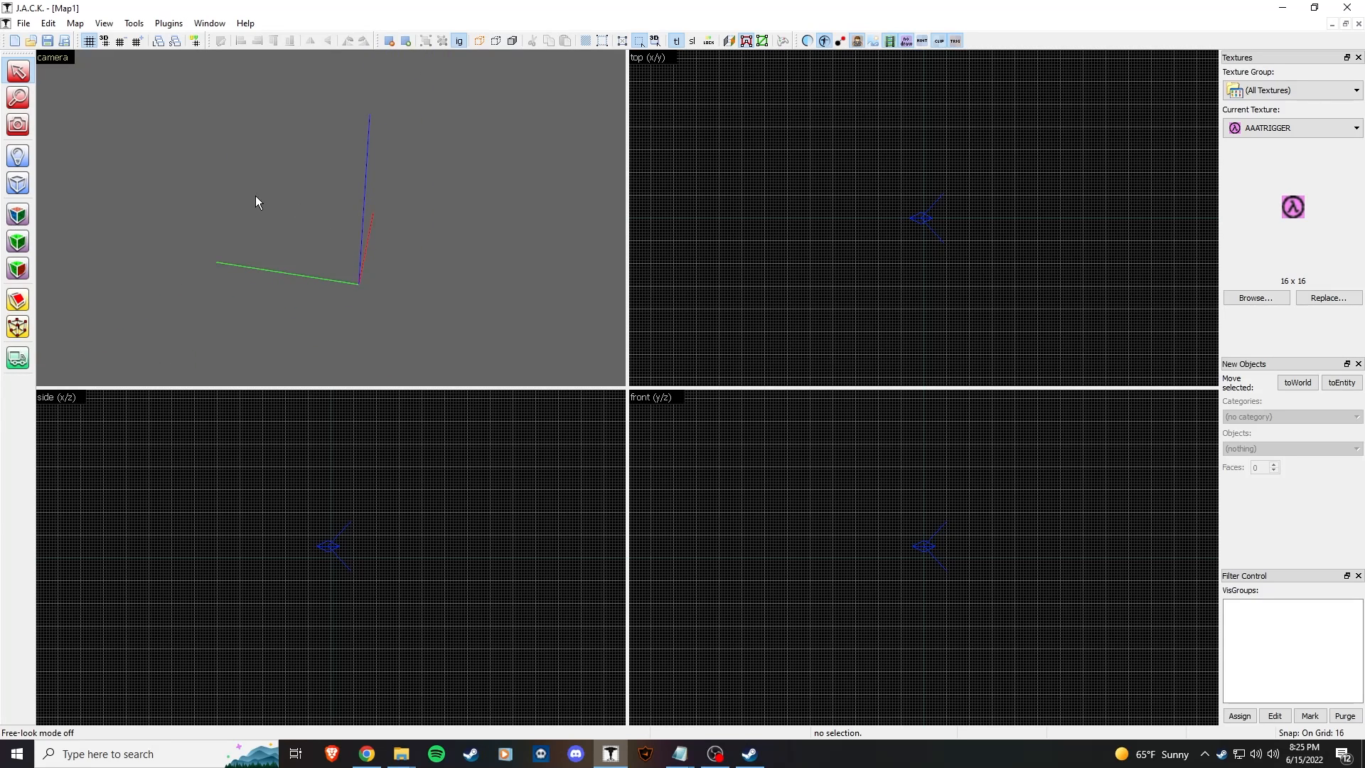
Step: Save the map as 2022_firstmap using File > Save As
click(48, 22)
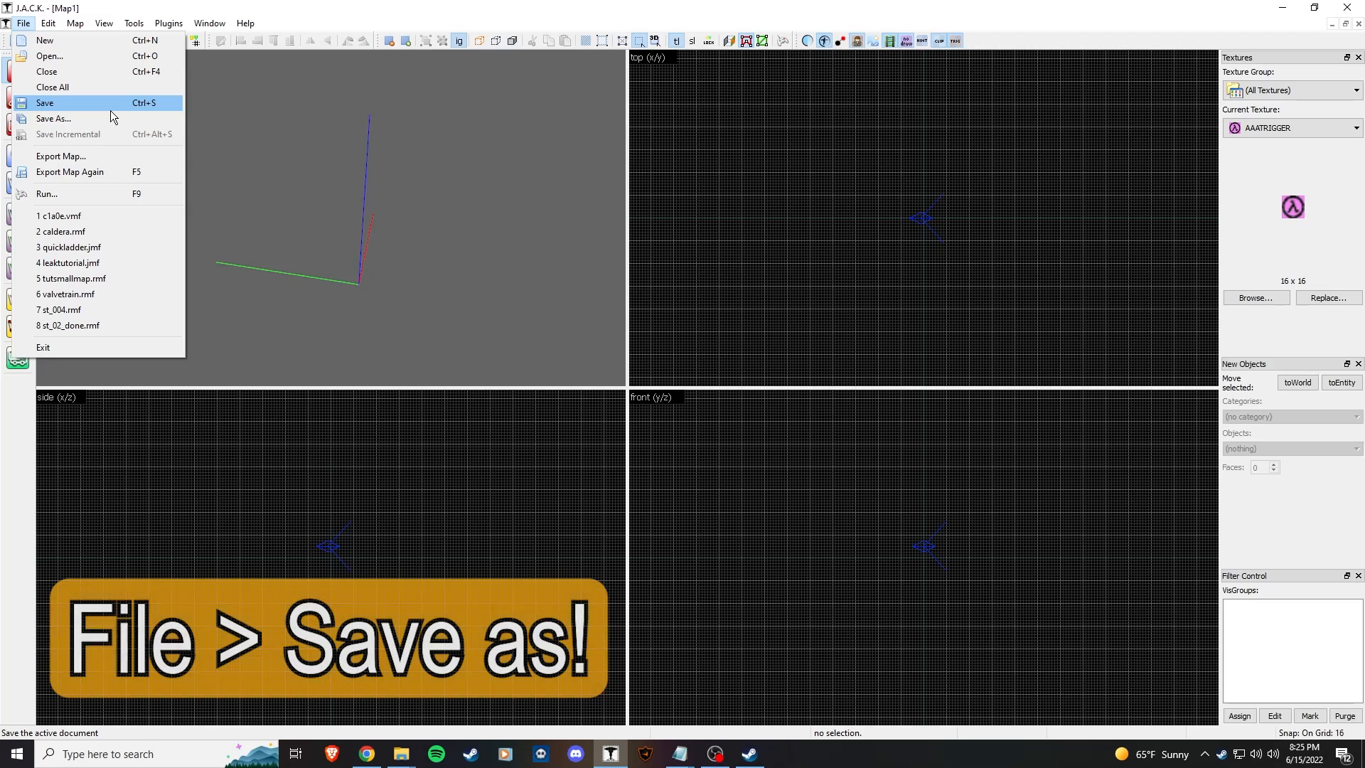
click(113, 119)
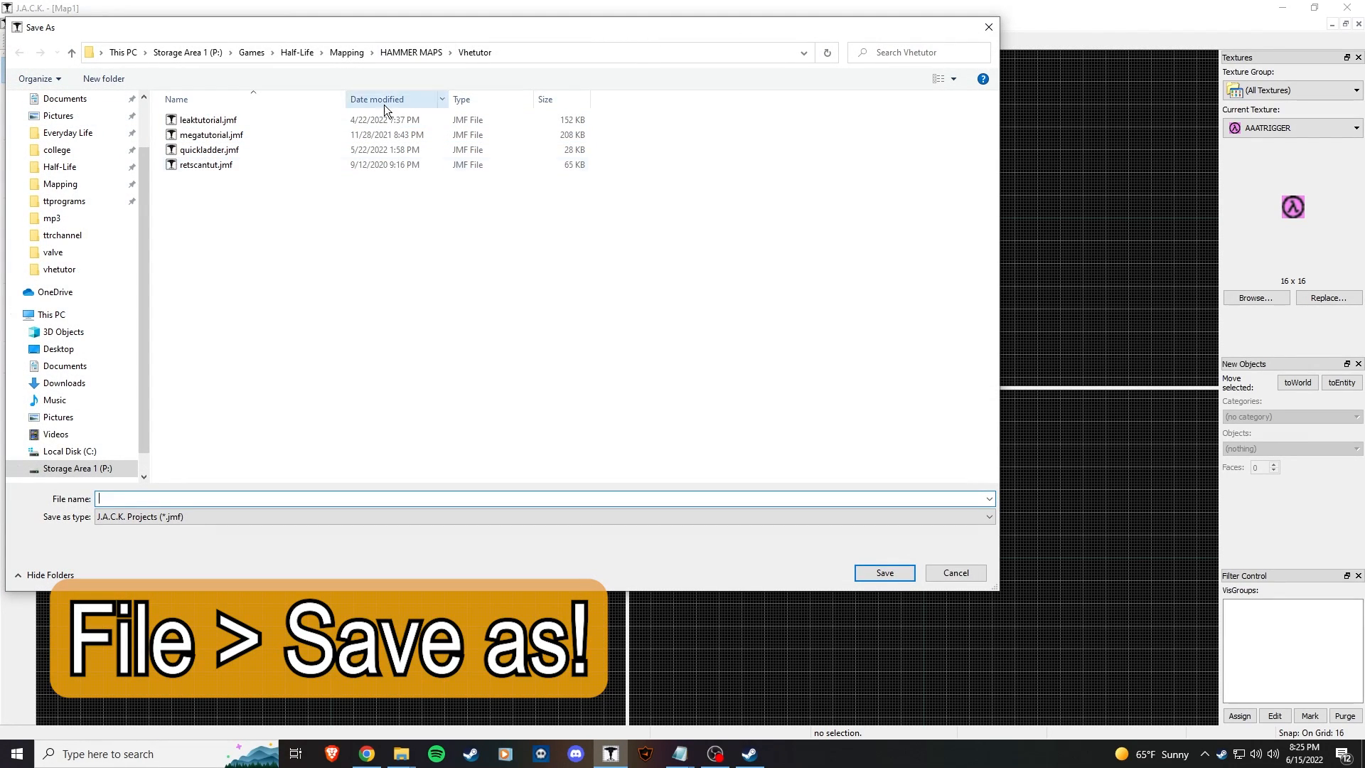
text(2022)
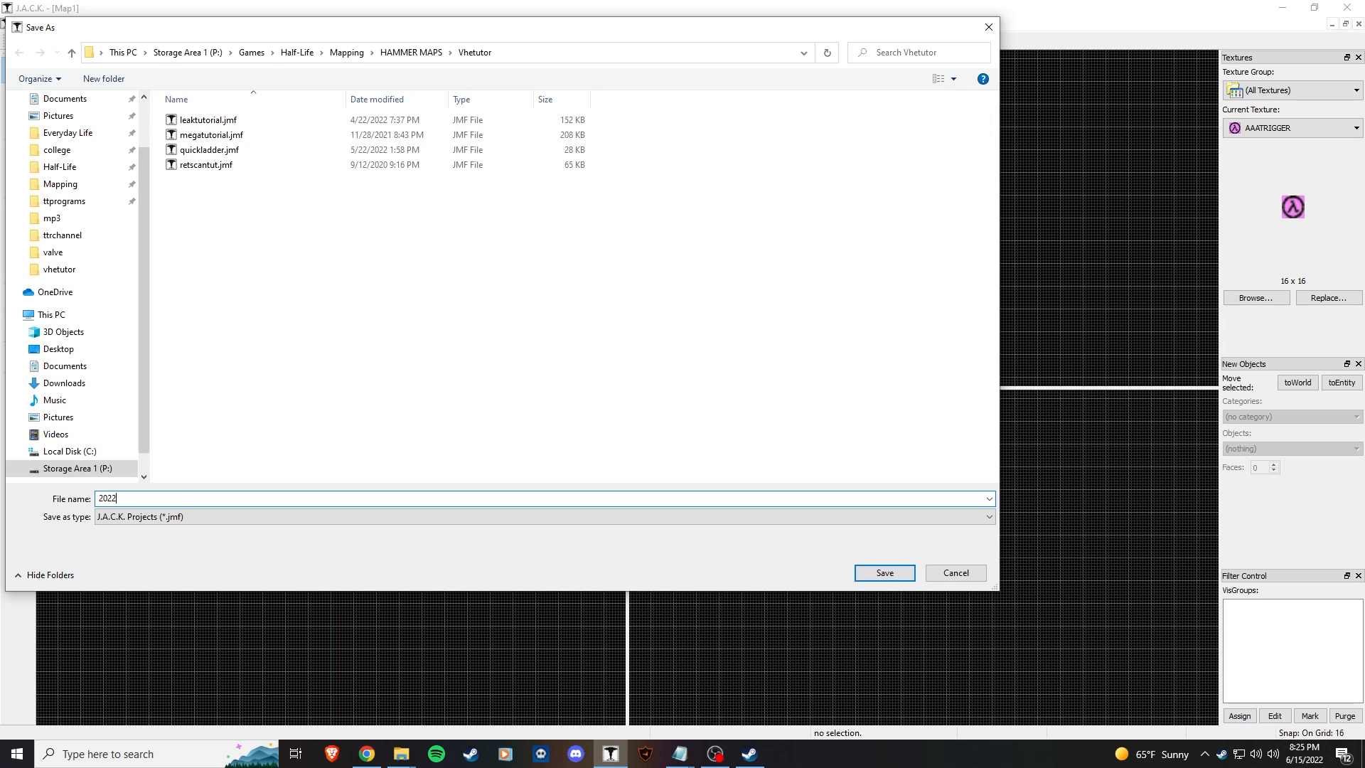
text(_firstmap)
key(Return)
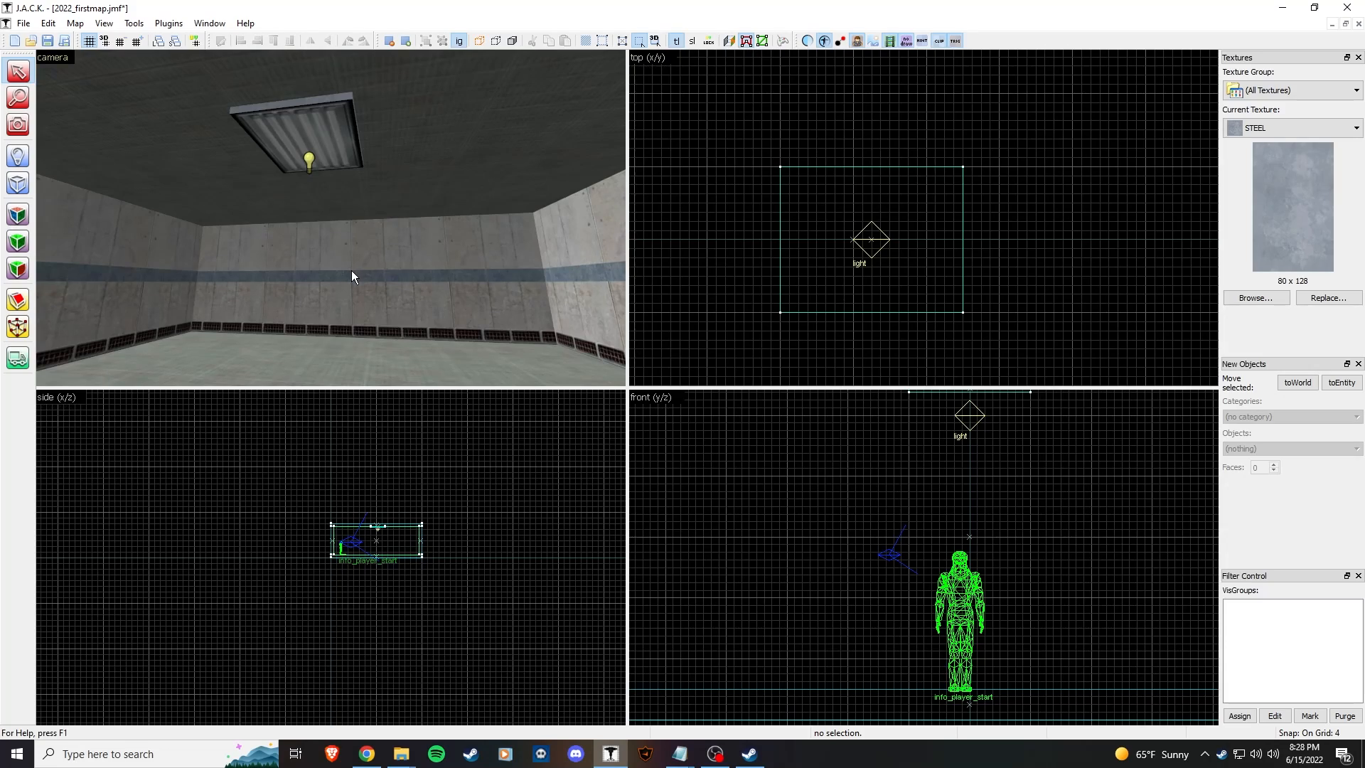
Step: Open the ceiling light's properties and choose white as its Brightness colour
key(z)
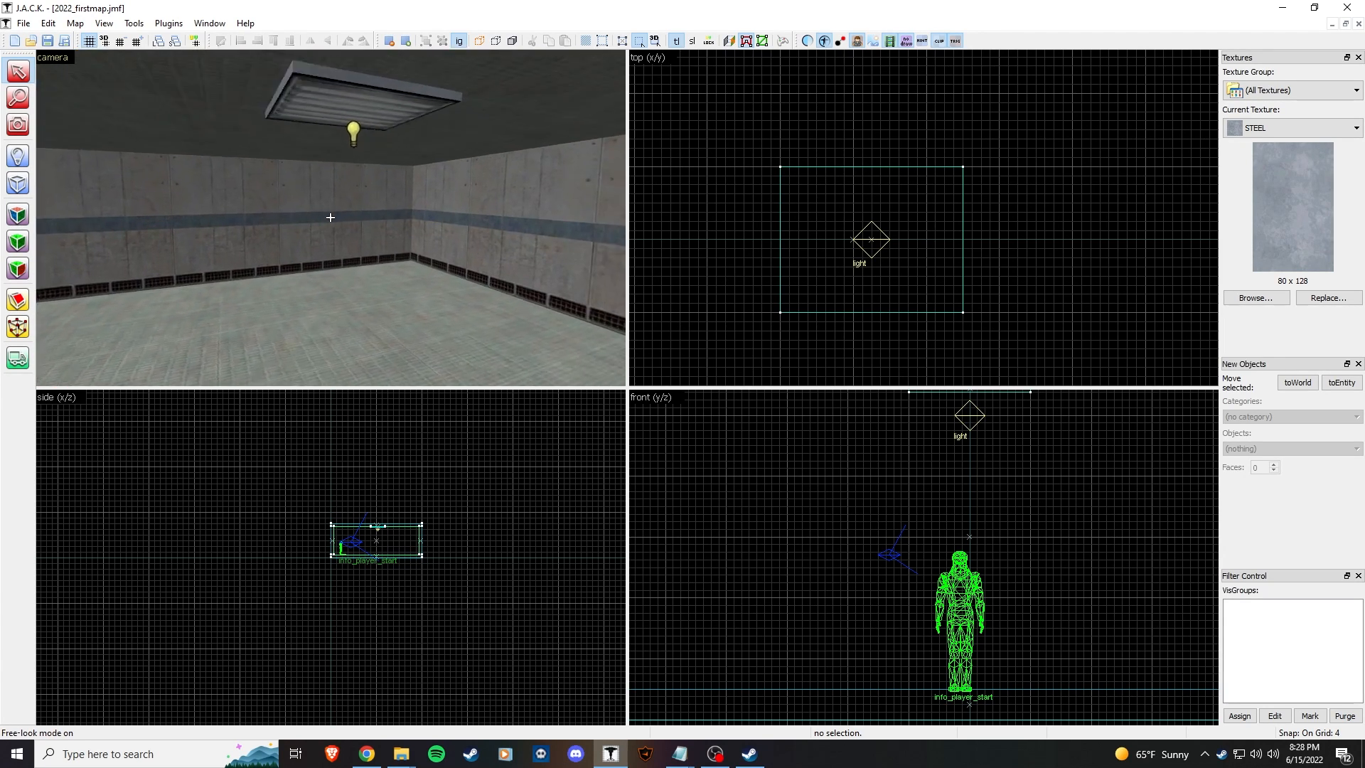
key(z)
double_click(308, 149)
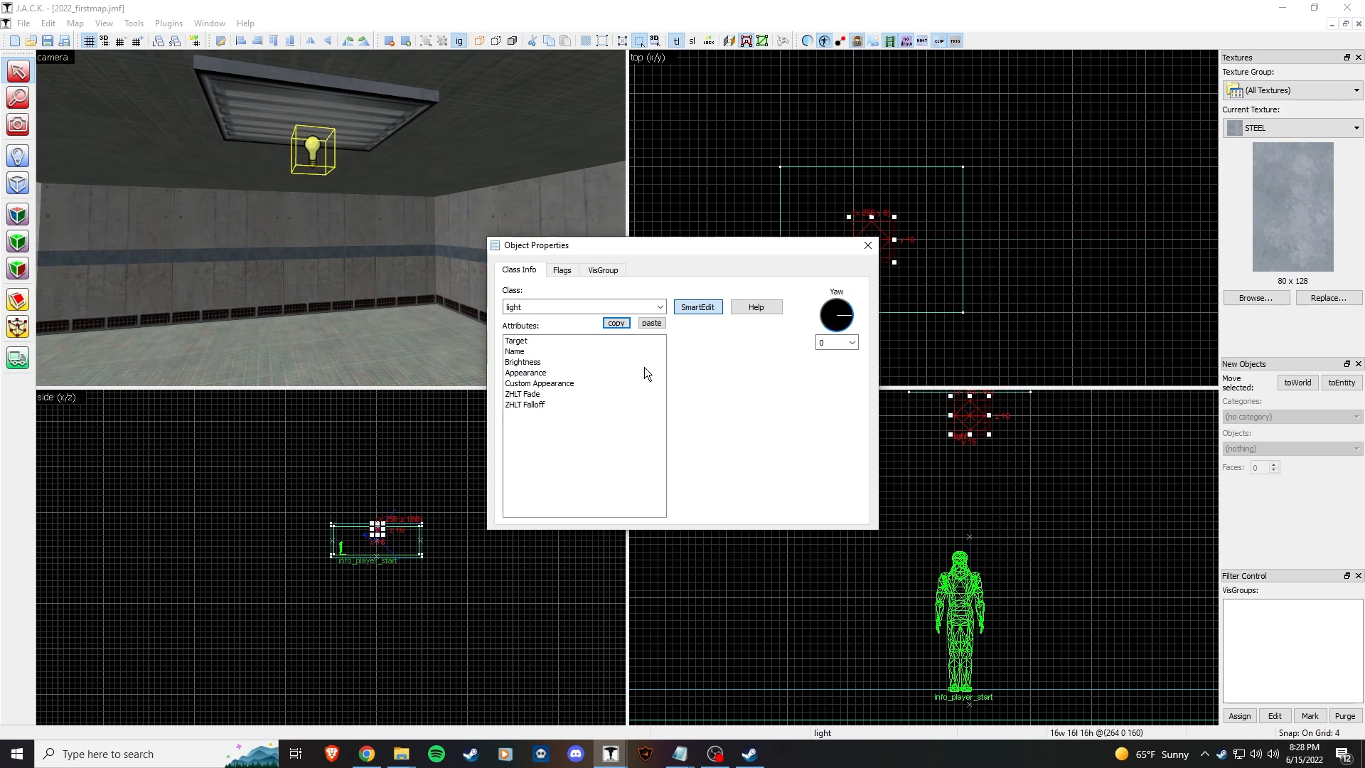
click(545, 363)
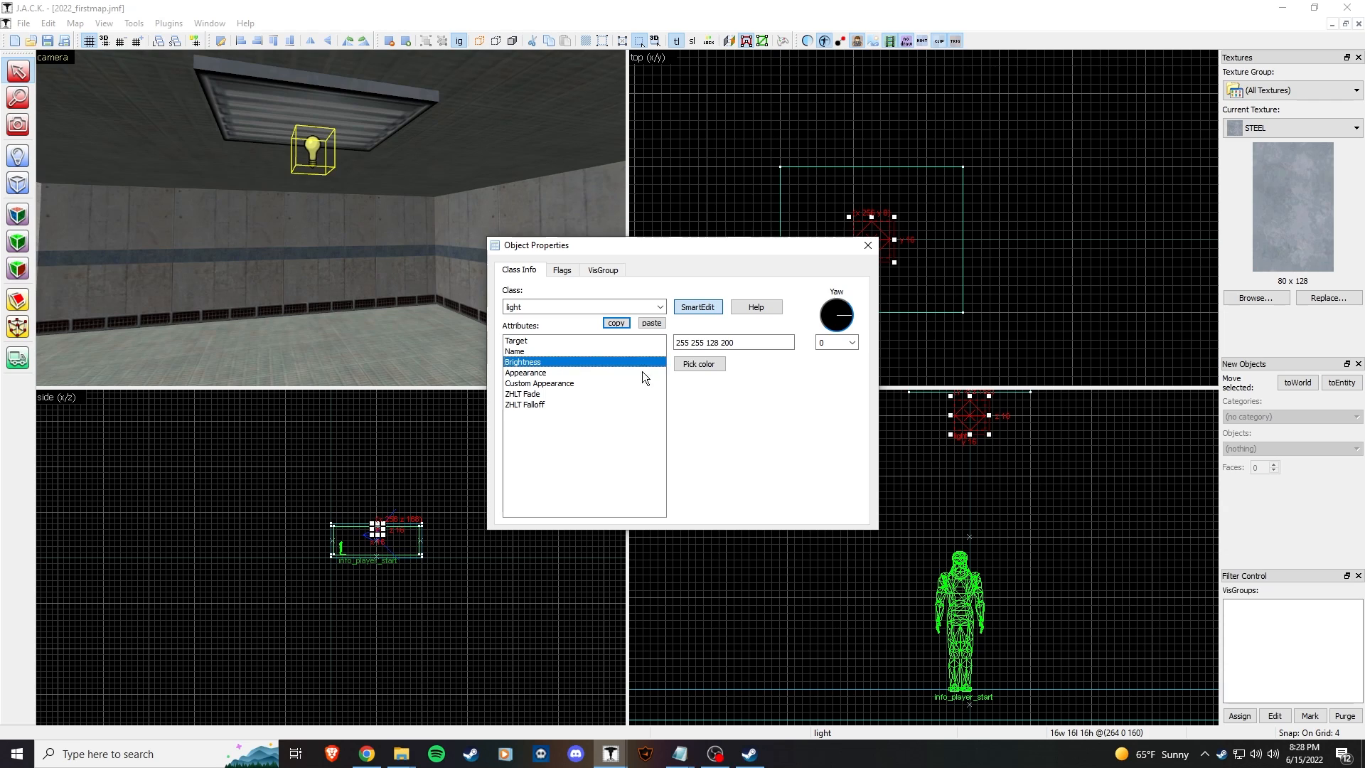
click(705, 363)
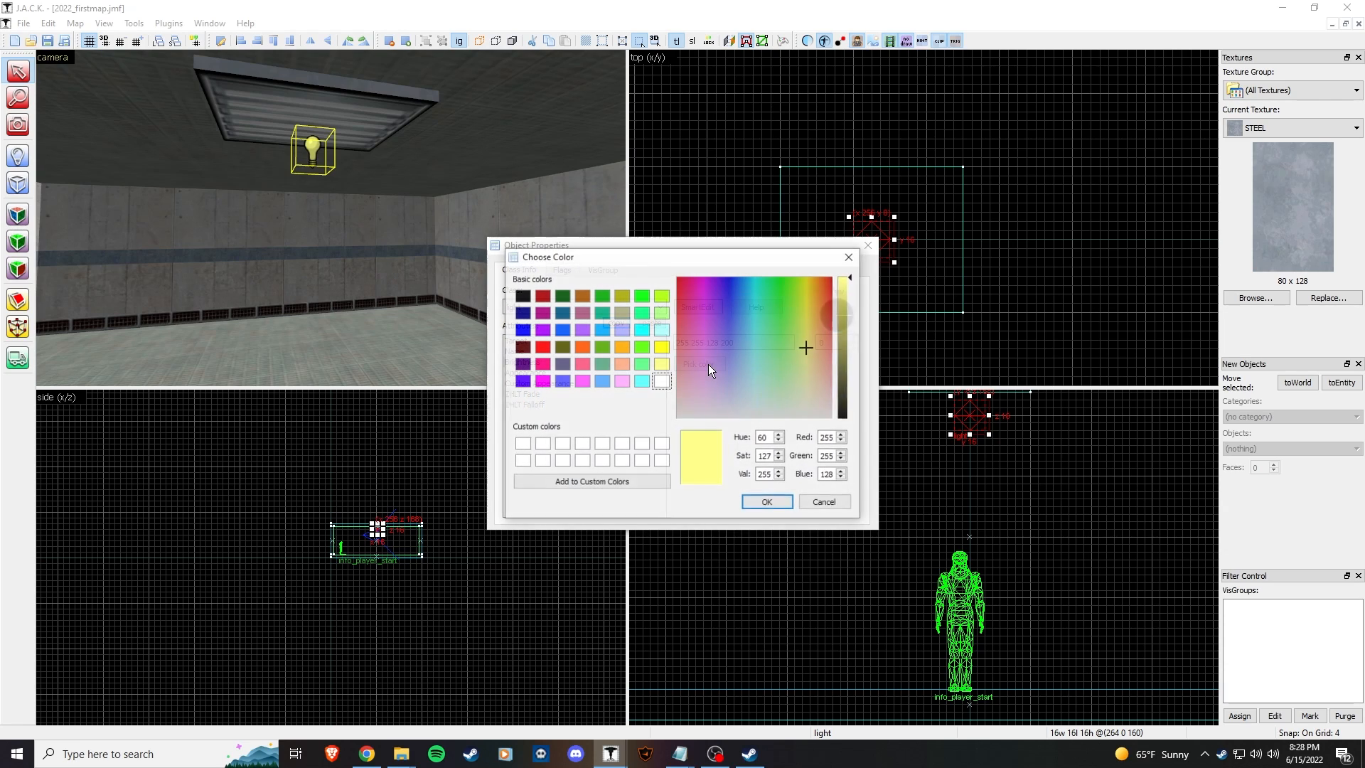
click(661, 382)
click(776, 502)
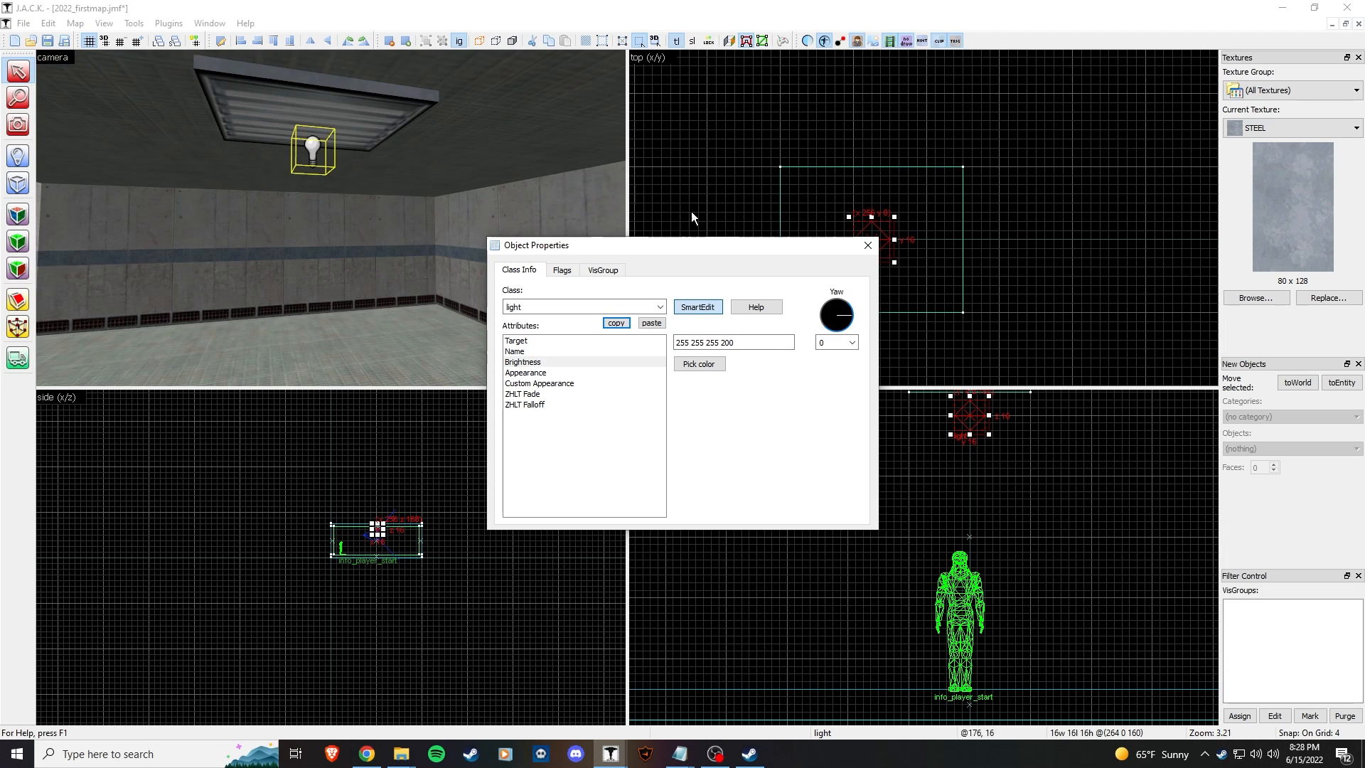
click(769, 339)
drag(684, 344, 719, 349)
click(676, 342)
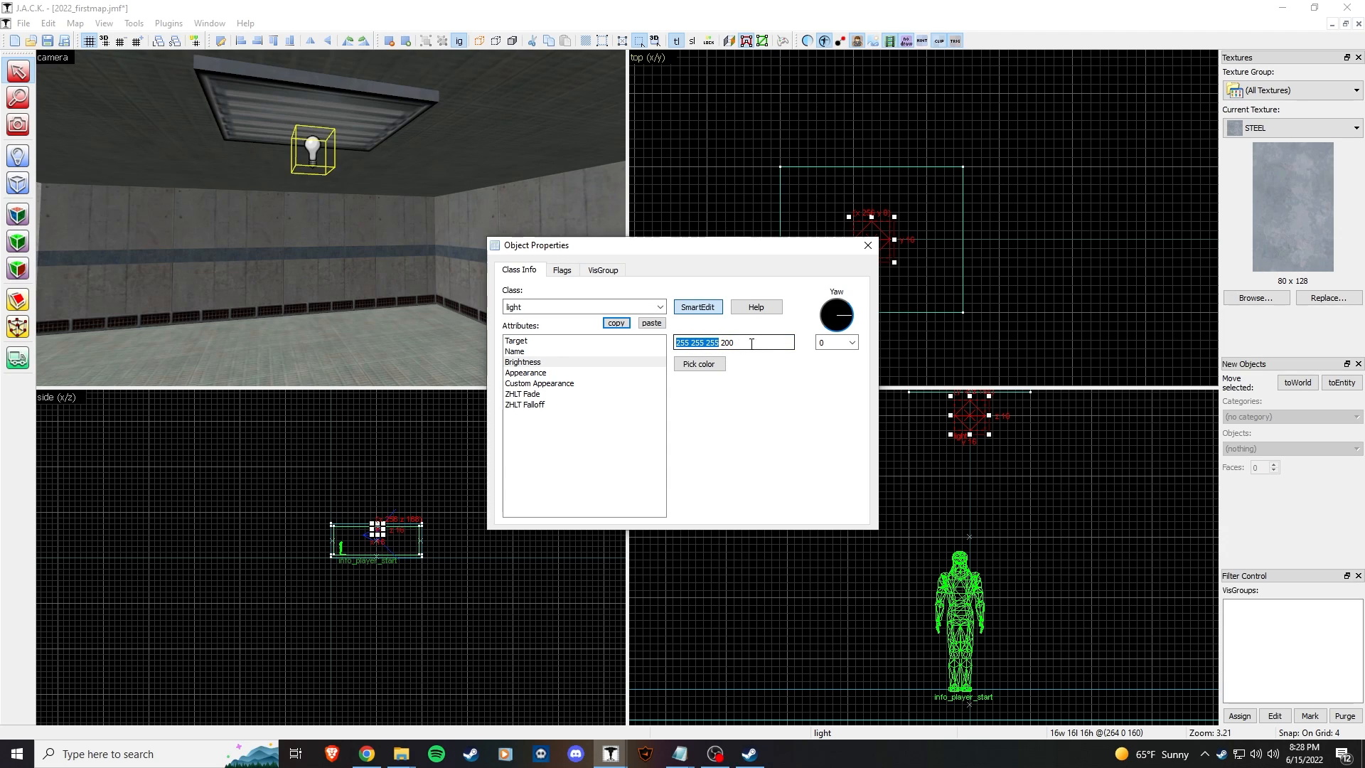
drag(765, 250, 848, 233)
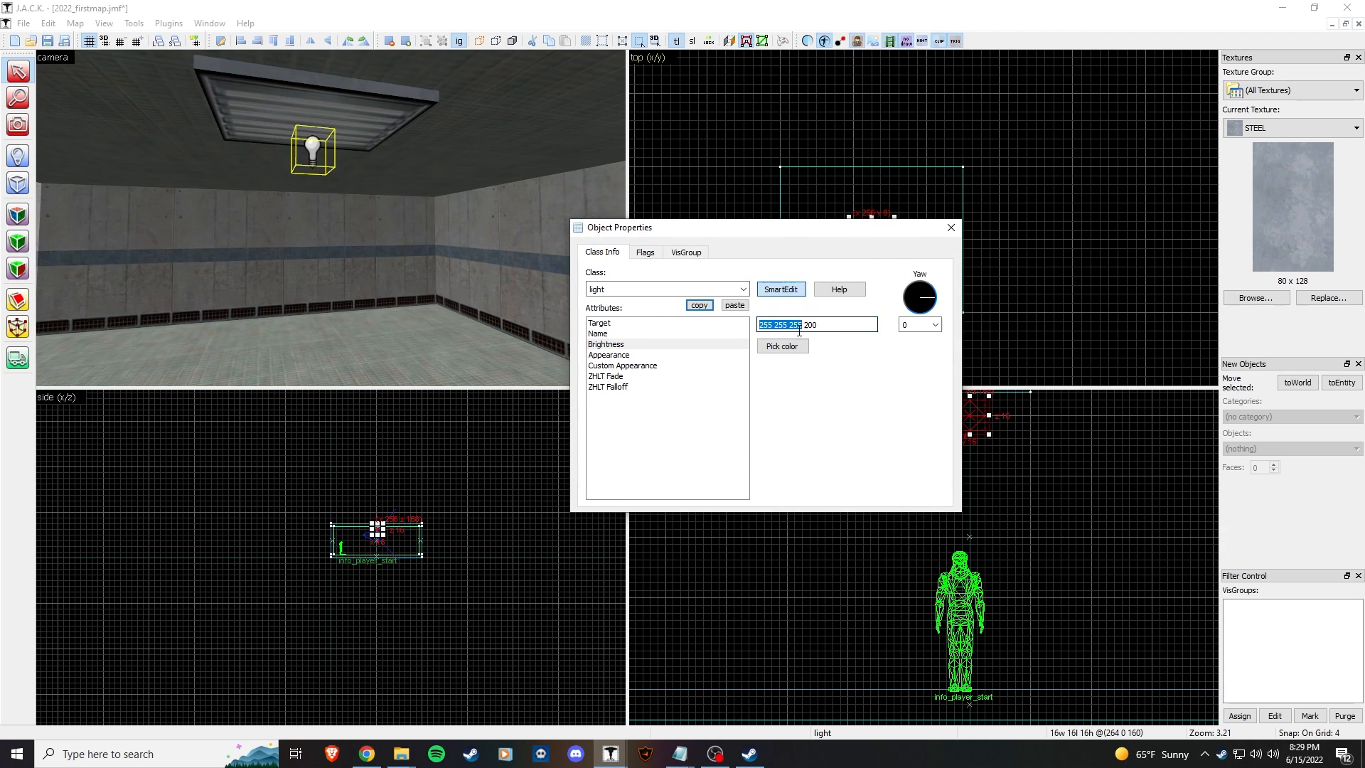
click(836, 327)
click(951, 227)
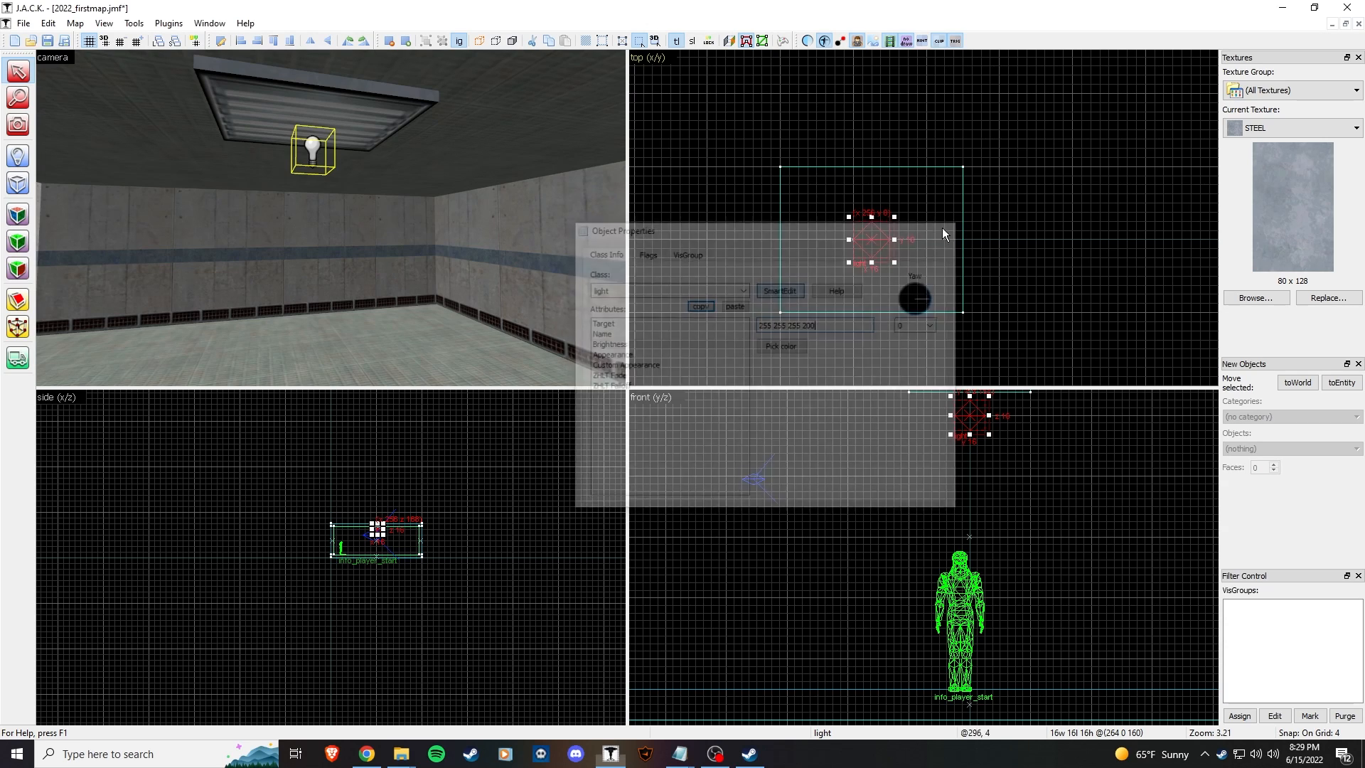
click(489, 284)
key(z)
key(w)
click(331, 217)
Step: Save the map and fly through the room to review it
key(z)
key(ctrl+s)
key(z)
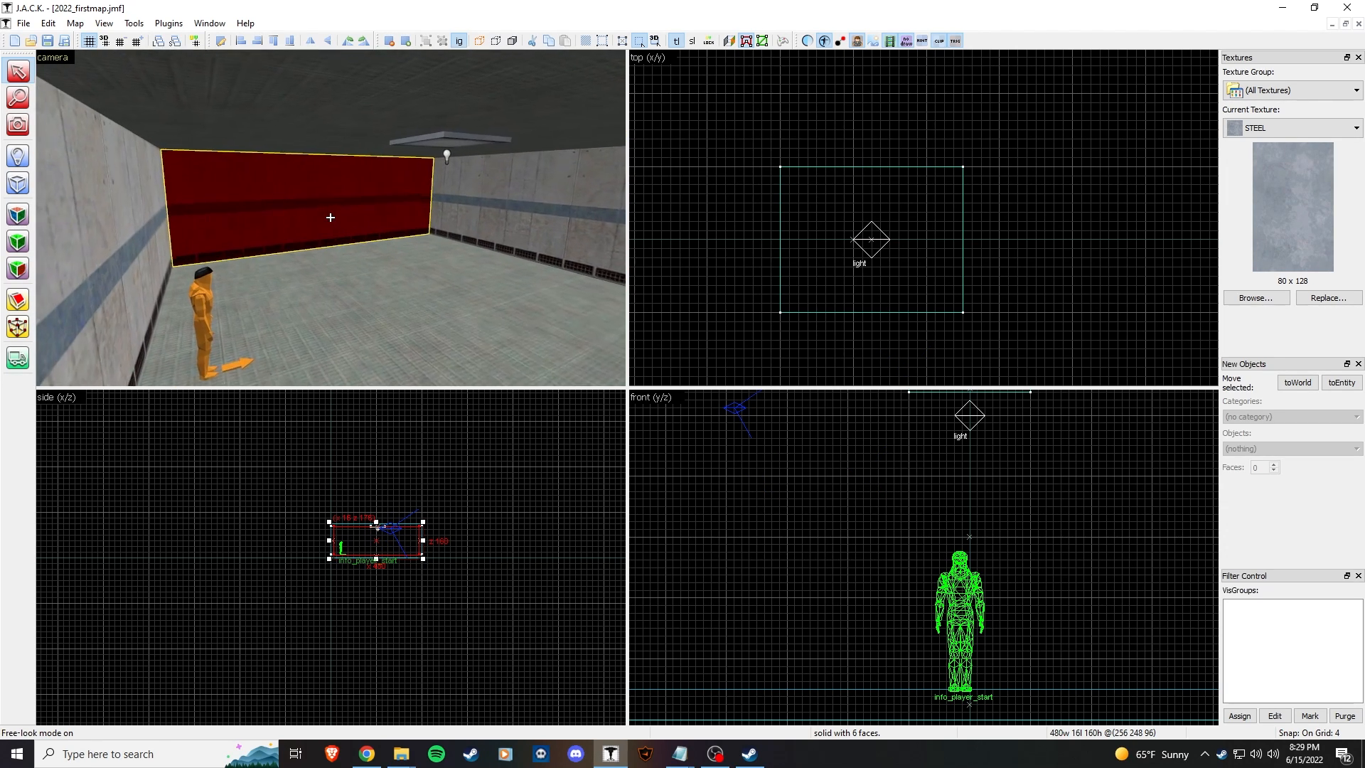
key(w)
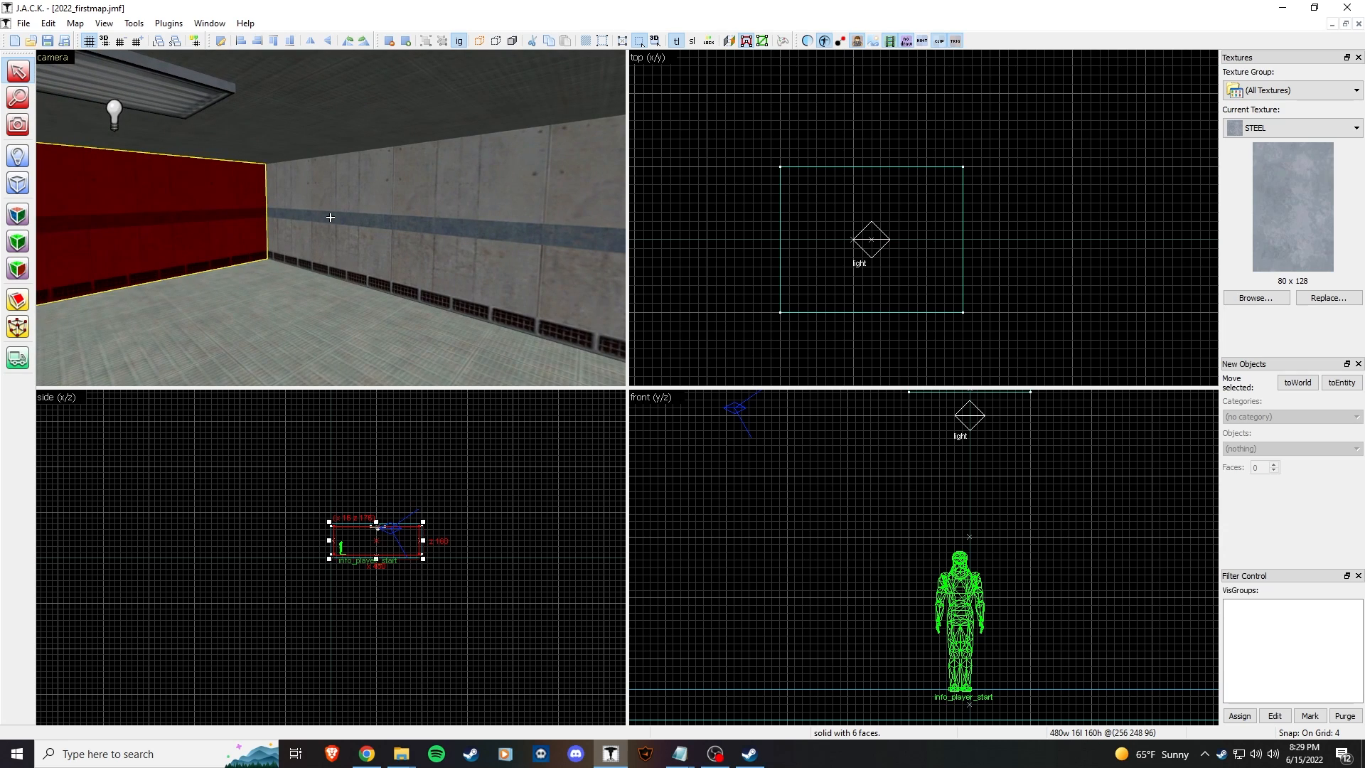
key(s)
key(z)
Step: Select all 9 room objects and Shift-drag a clone of the room to the right
scroll(865, 287, down, 4)
scroll(995, 289, down, 8)
key(Escape)
middle_drag(852, 268, 766, 190)
drag(775, 108, 974, 287)
key(Return)
drag(871, 241, 1011, 239)
Step: Move the copy back toward the original and delete the doubled wall between them
scroll(987, 192, up, 5)
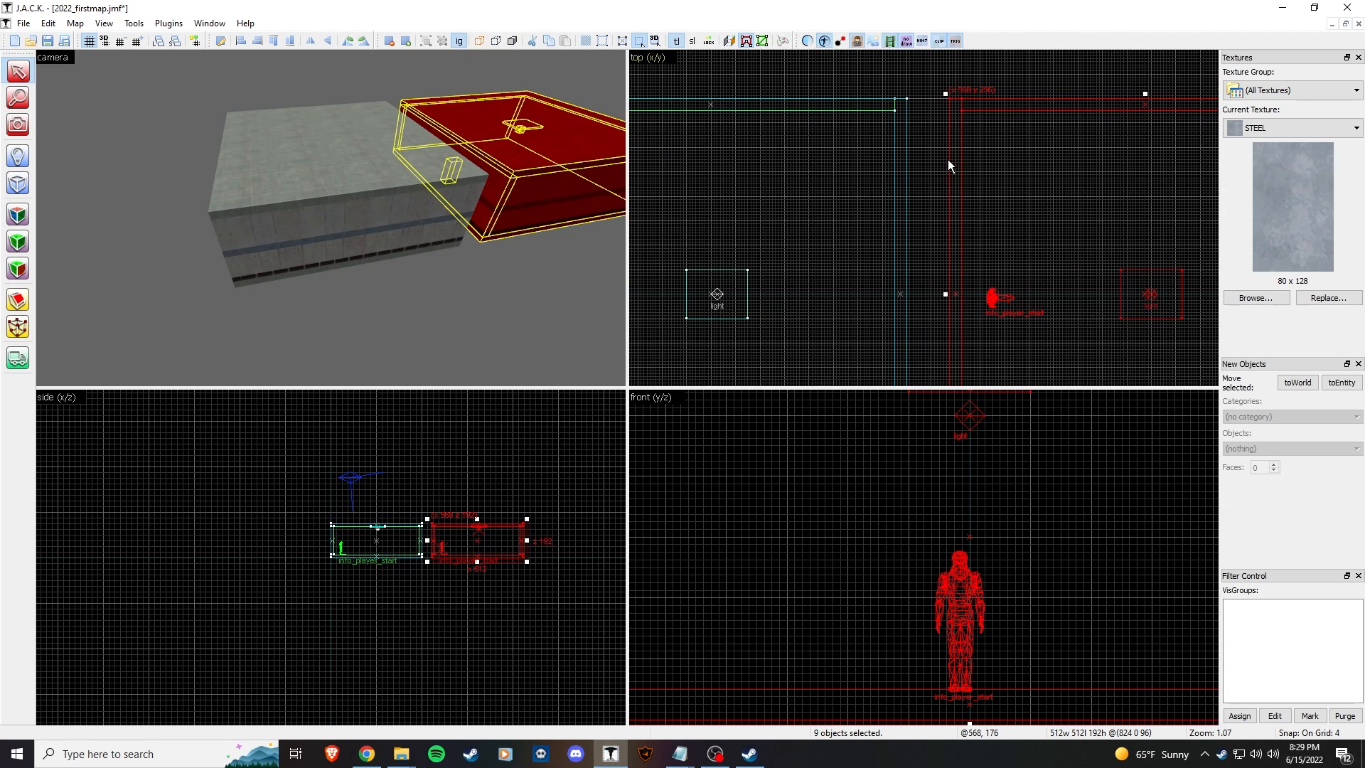
drag(1026, 190, 993, 192)
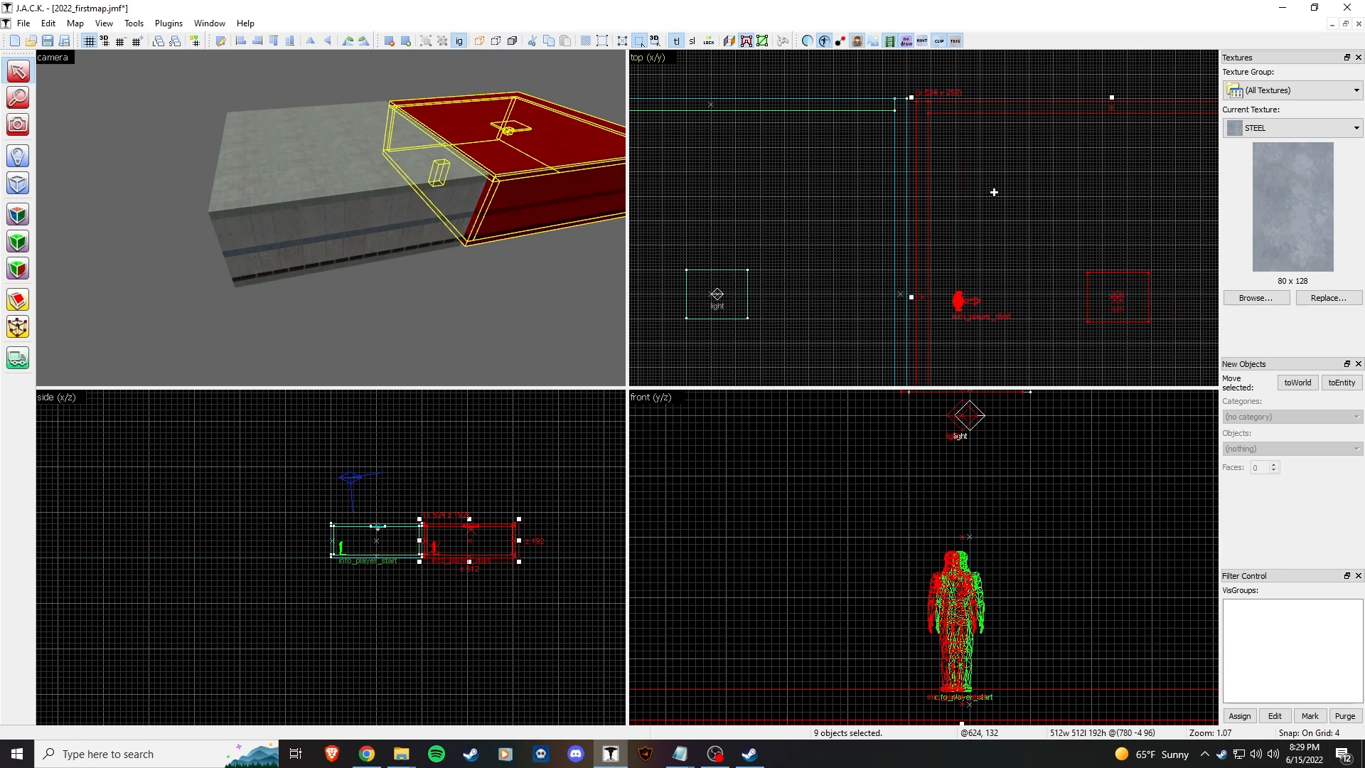
key(z)
key(w)
key(z)
click(322, 217)
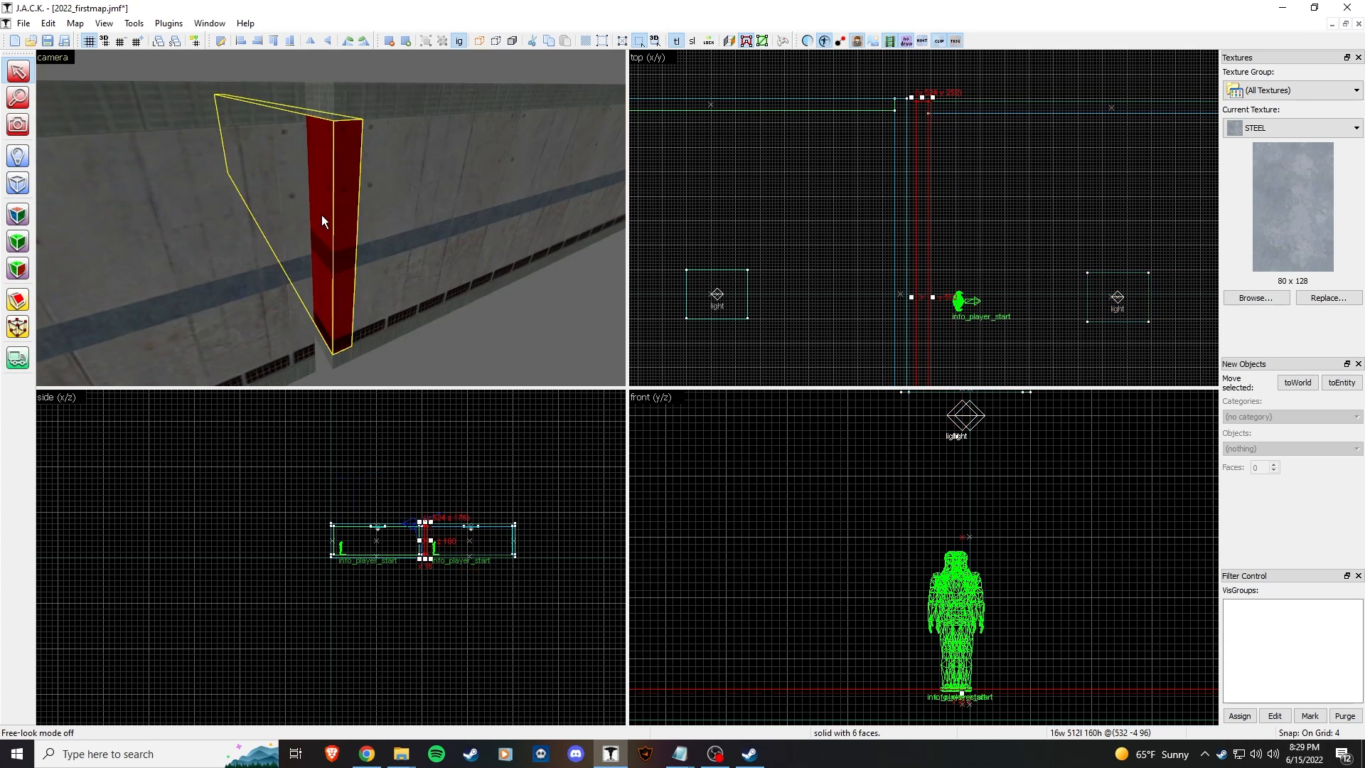
key(Delete)
Step: Select the copied room and move it flush against the original, nudging it 4 units left
scroll(819, 231, down, 7)
drag(954, 158, 884, 319)
scroll(806, 269, up, 7)
middle_drag(808, 268, 773, 206)
drag(988, 260, 979, 256)
mouse_move(820, 199)
middle_down()
mouse_move(864, 293)
mouse_move(860, 241)
mouse_move(867, 322)
middle_up()
mouse_move(1065, 230)
mouse_down()
mouse_move(1052, 225)
mouse_move(1064, 228)
mouse_up()
Step: Delete the dividing wall so the two rooms open into one
key(Escape)
key(z)
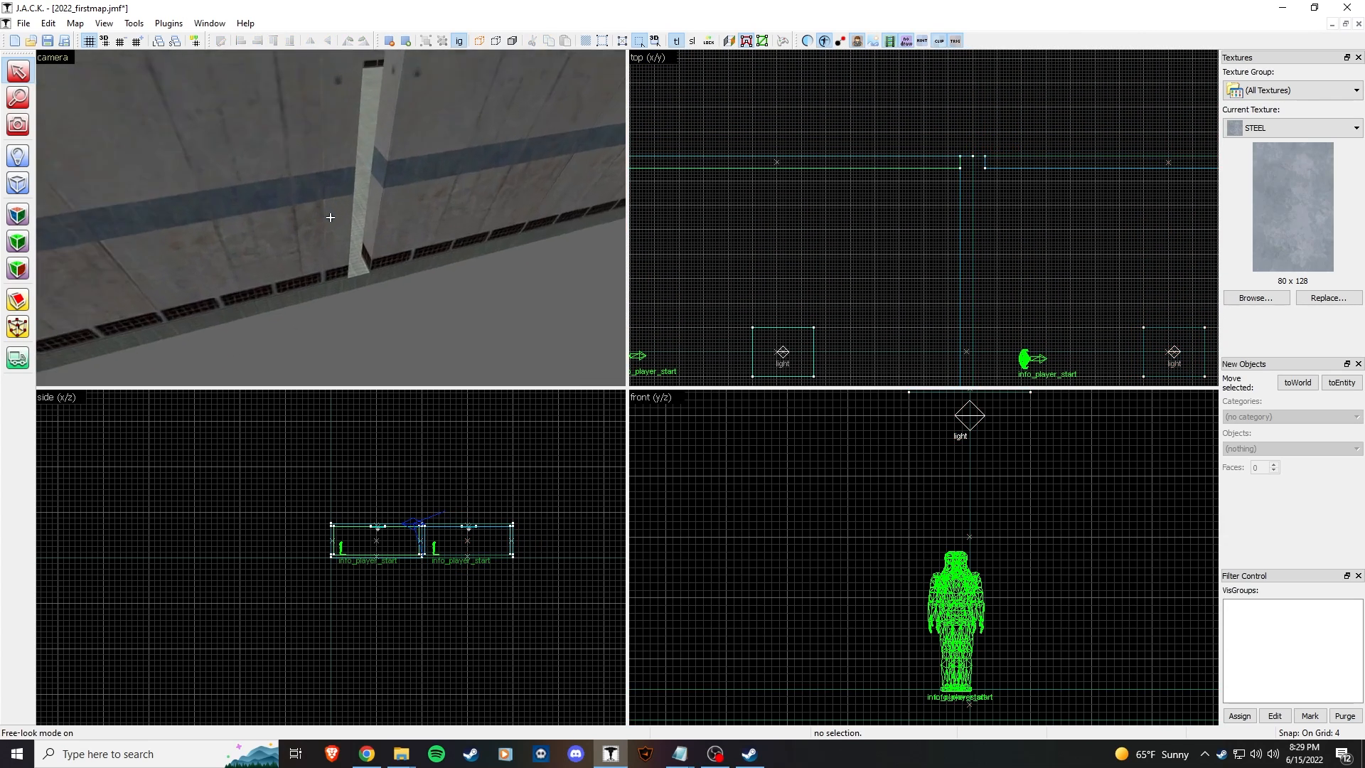
key(s)
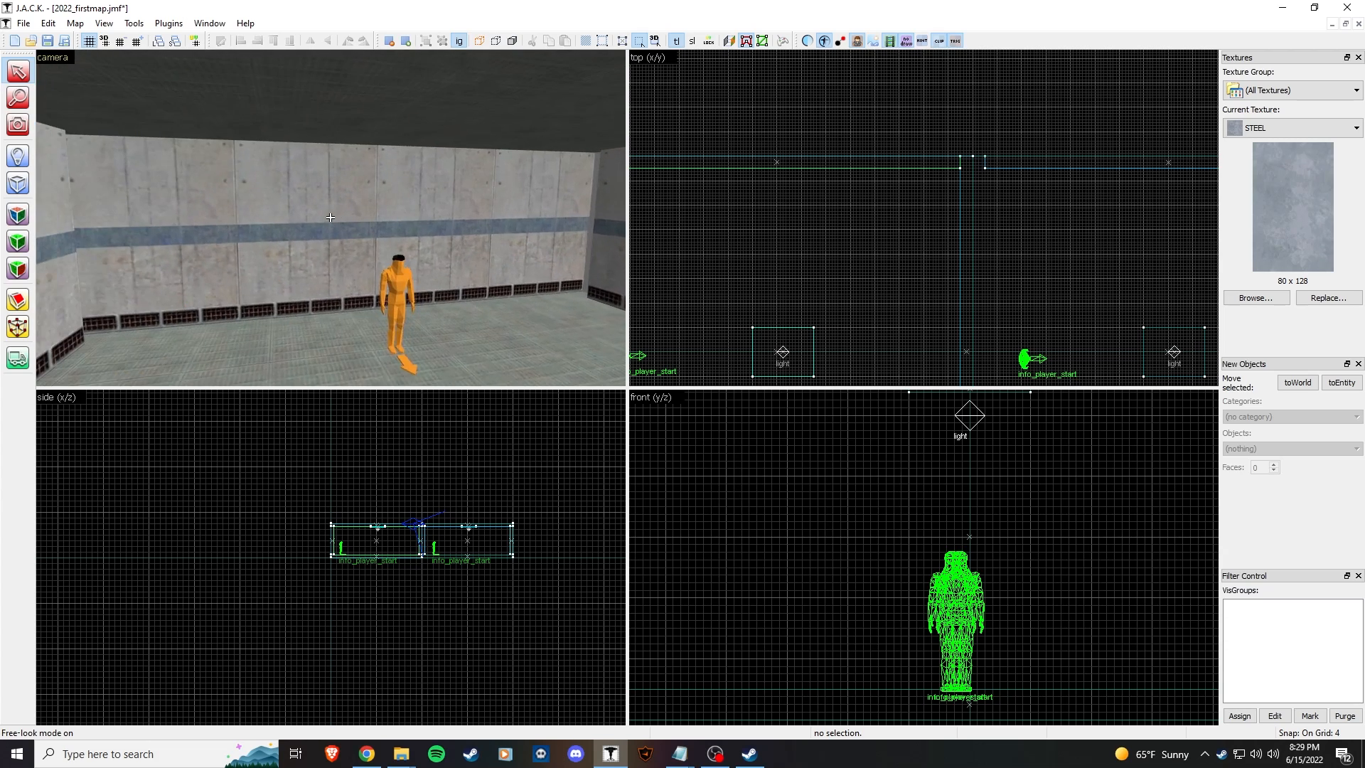
key(z)
click(313, 219)
key(Delete)
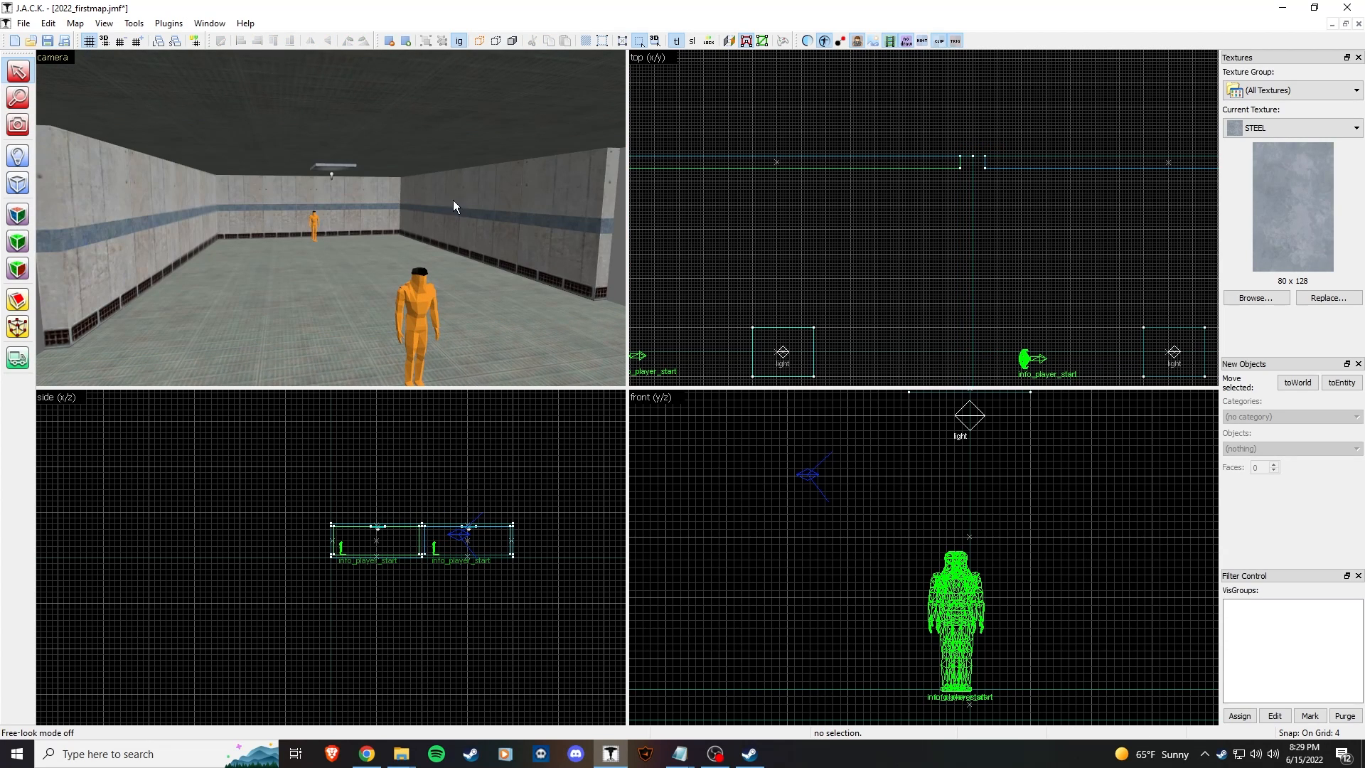
Step: Fly through the combined space in free-look to inspect the opened rooms
click(454, 200)
key(z)
key(w)
key(Escape)
key(w)
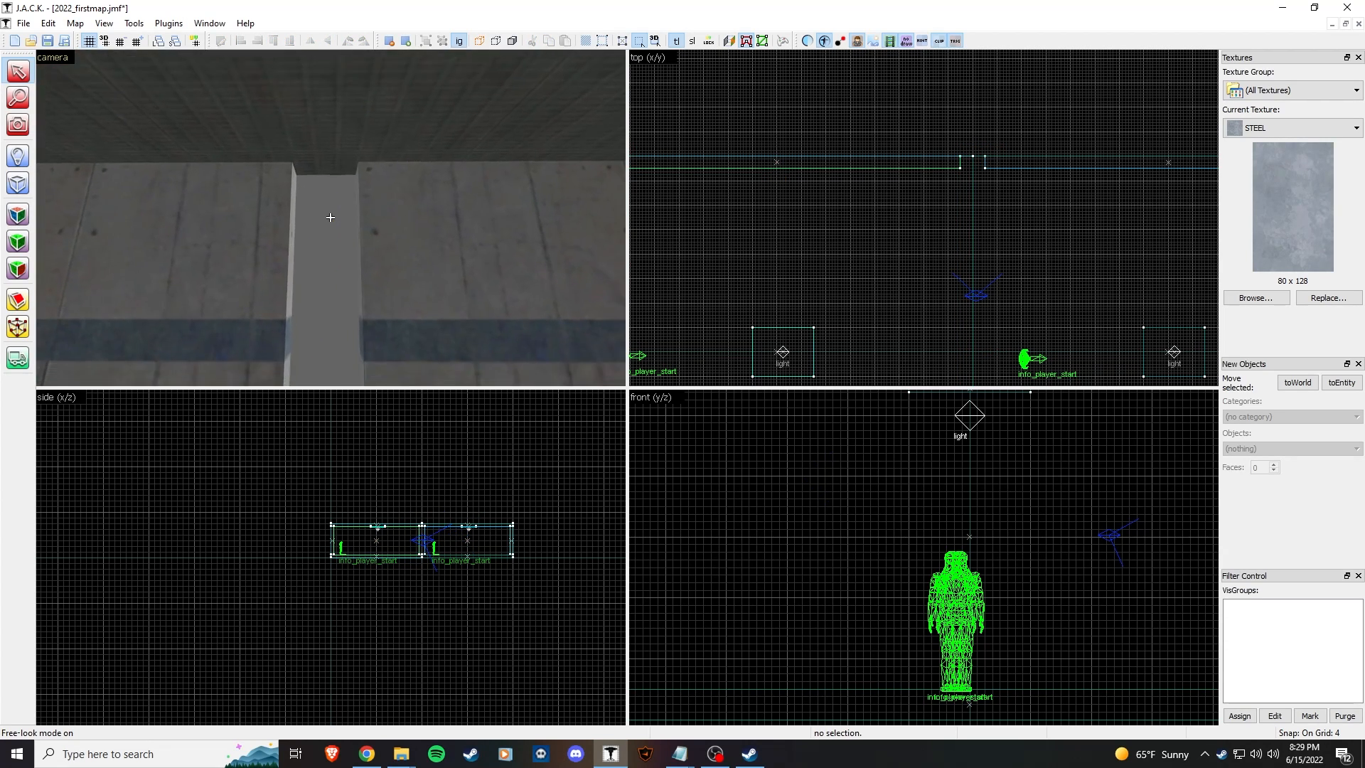
key(s)
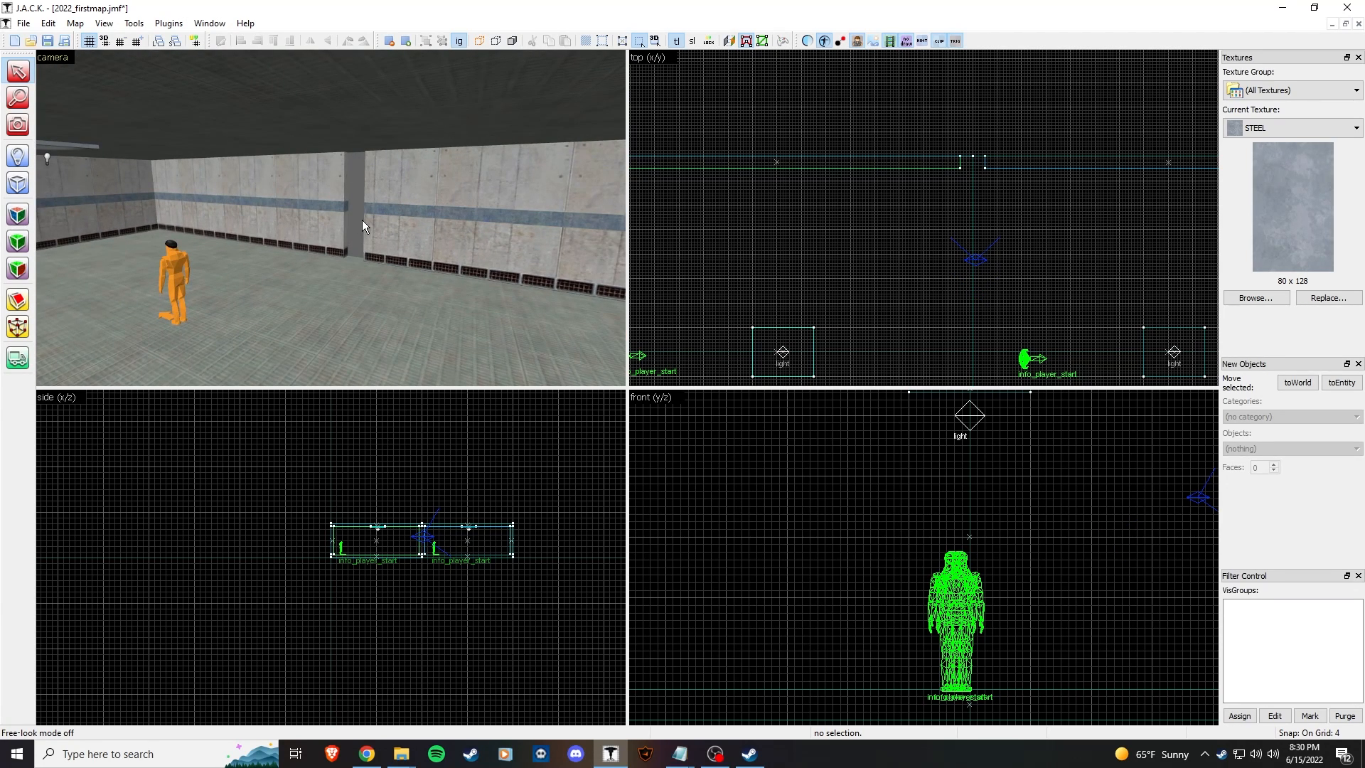
key(z)
key(w)
click(330, 217)
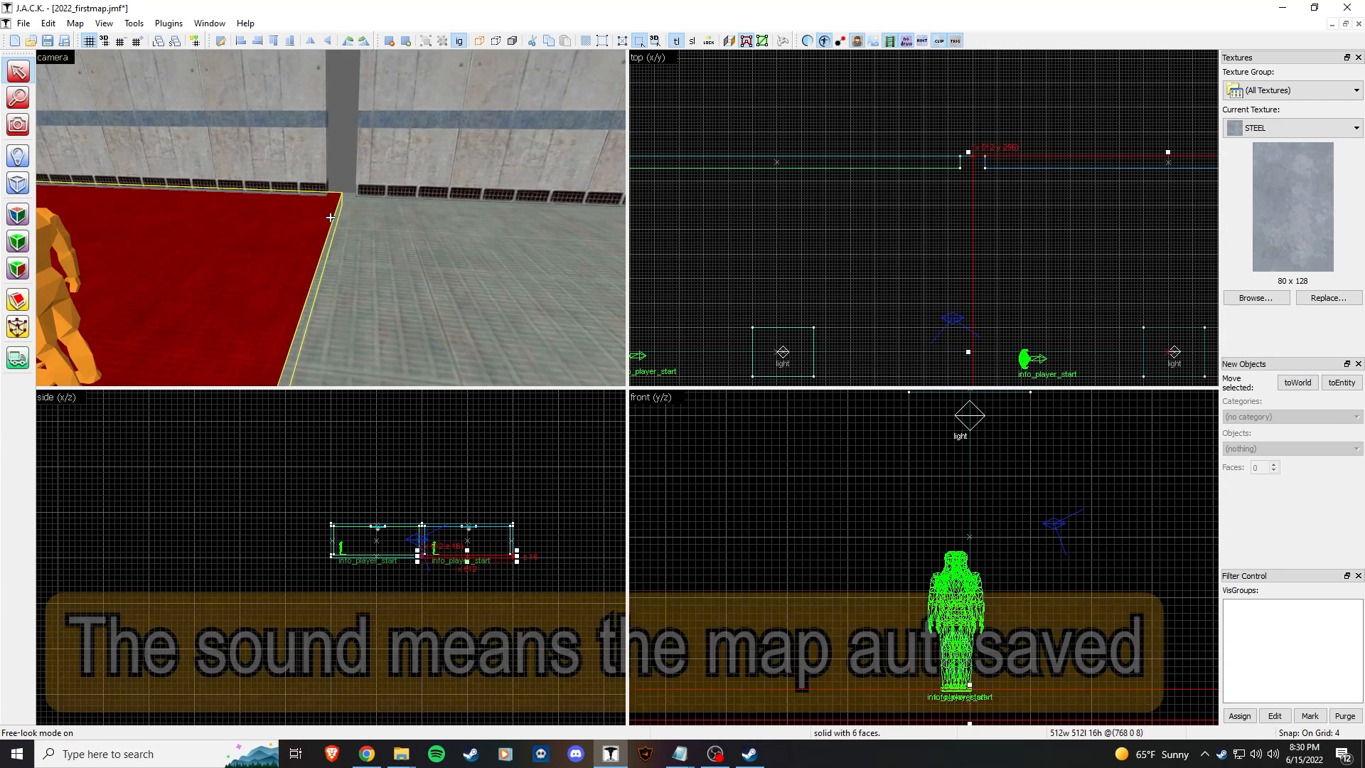
key(z)
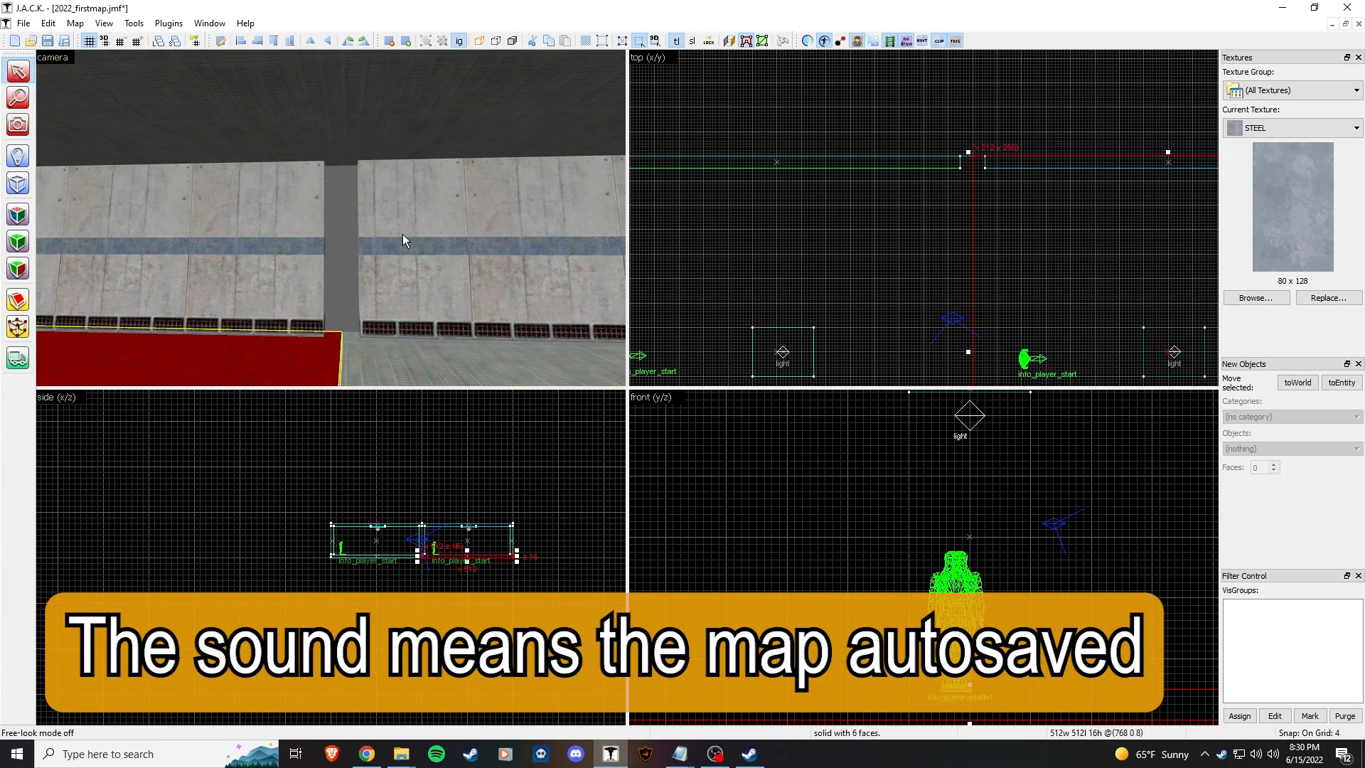
key(z)
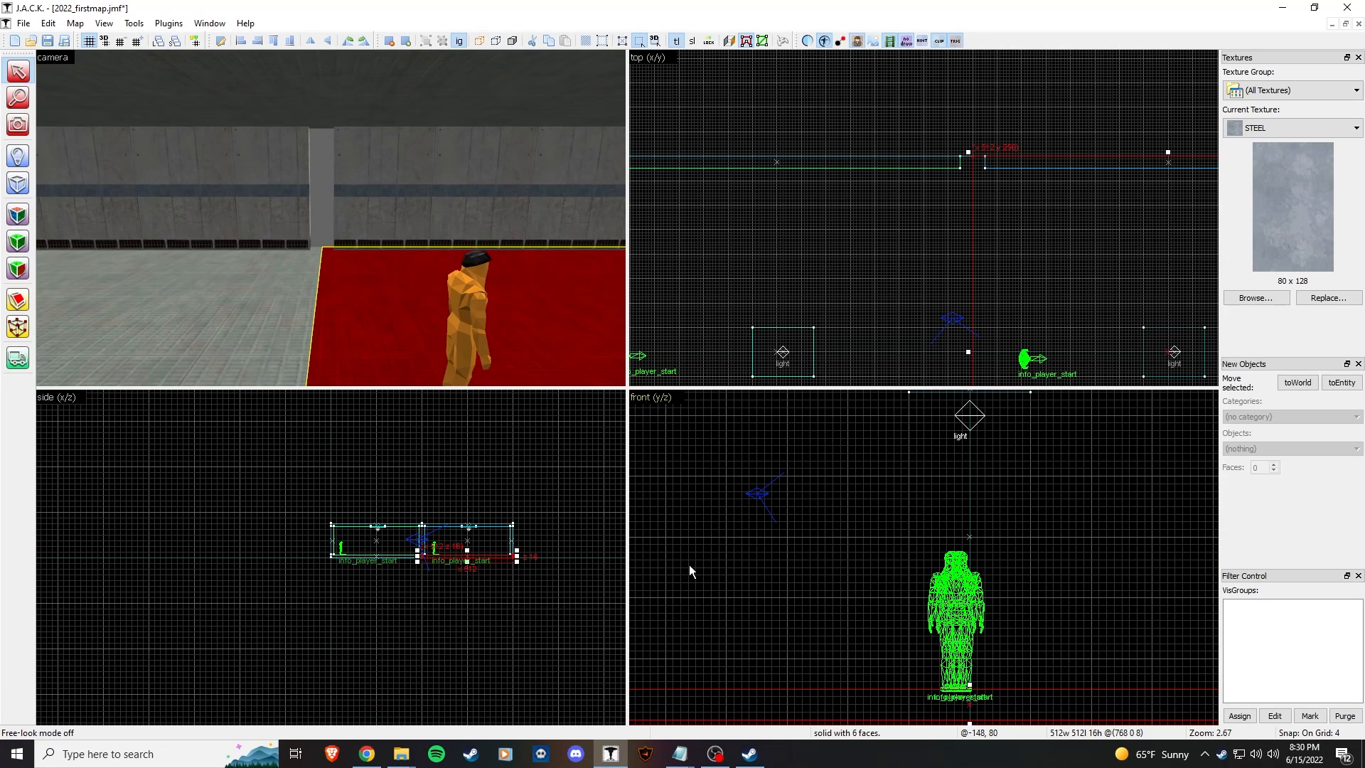
Step: Undo the deletion to restore the 16 × 512 × 160 dividing wall and reselect it
click(344, 167)
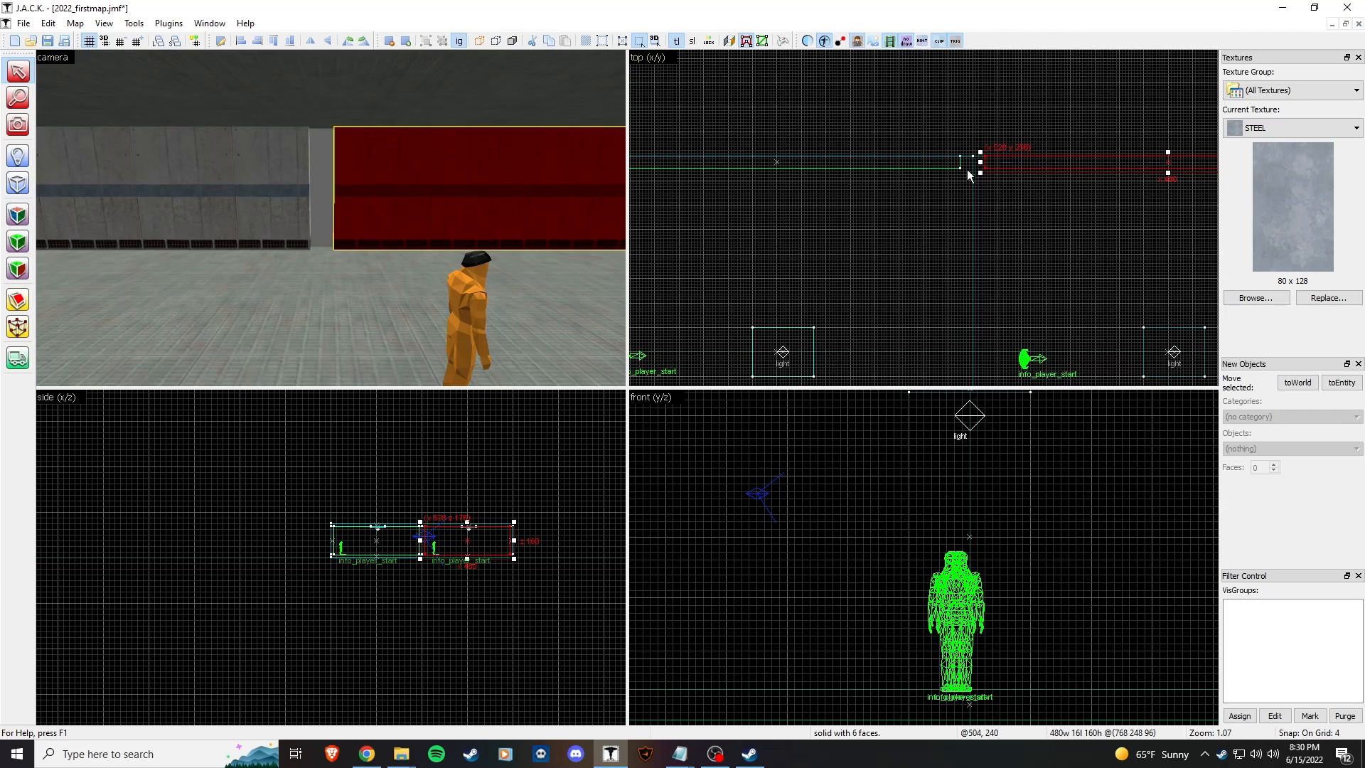
key(ctrl+z)
click(348, 210)
click(302, 211)
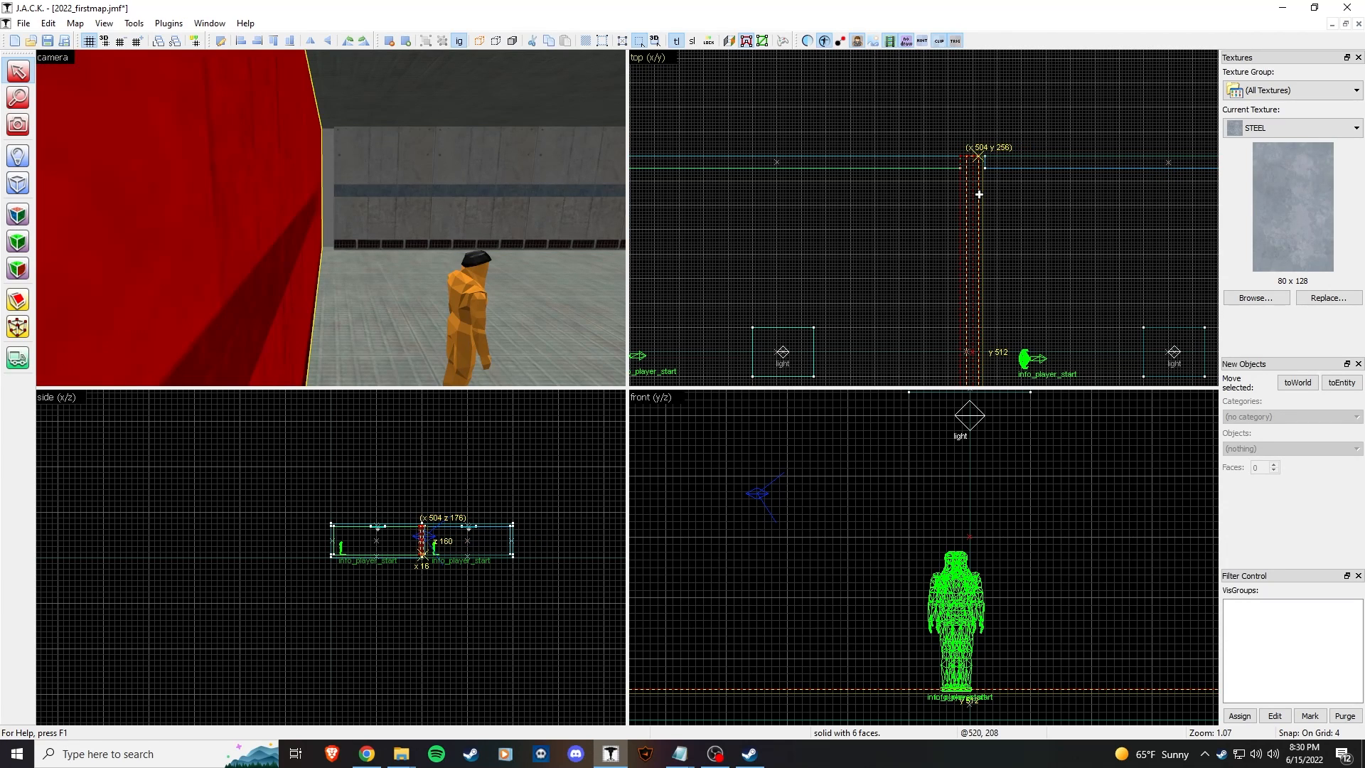
Step: Drag the dividing wall into the joint between the two rooms
scroll(960, 181, up, 5)
drag(956, 174, 957, 175)
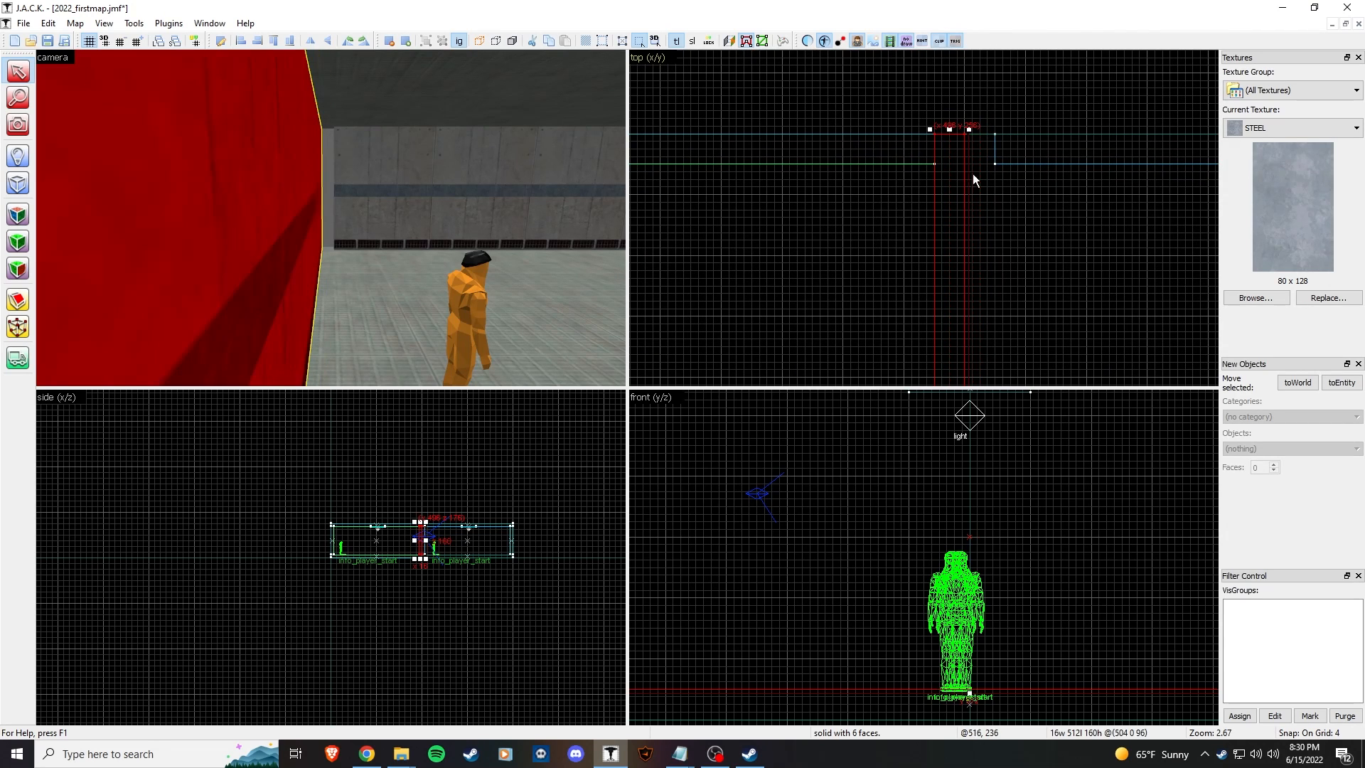
click(1024, 127)
scroll(996, 199, down, 6)
scroll(917, 146, down, 5)
Step: Delete the duplicate info_player_start in the right room
drag(975, 126, 997, 351)
scroll(975, 181, up, 4)
scroll(976, 181, up, 2)
click(462, 294)
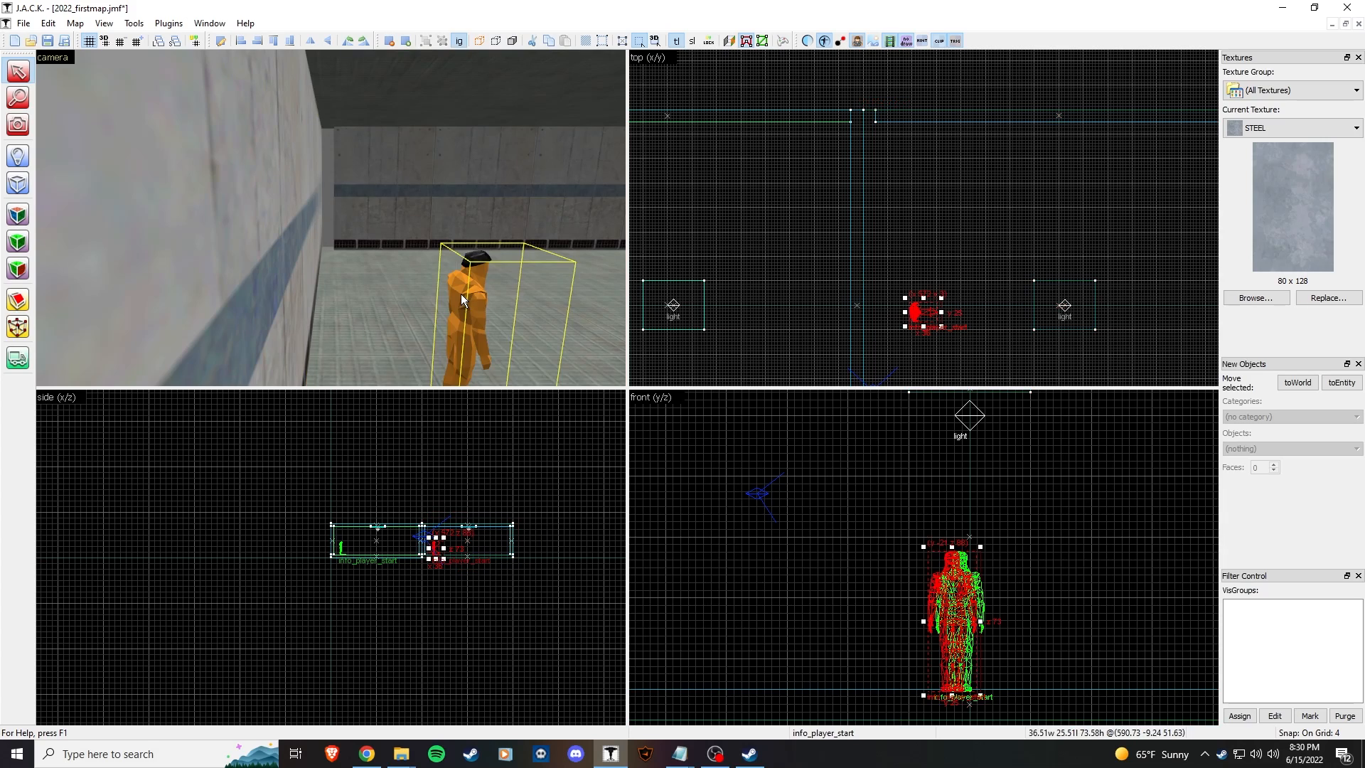
key(Delete)
Step: Shorten the right room's ceiling from its left edge
scroll(812, 289, down, 5)
drag(951, 155, 890, 364)
scroll(817, 150, up, 5)
middle_drag(817, 150, 904, 114)
scroll(914, 234, up, 4)
scroll(1026, 280, up, 2)
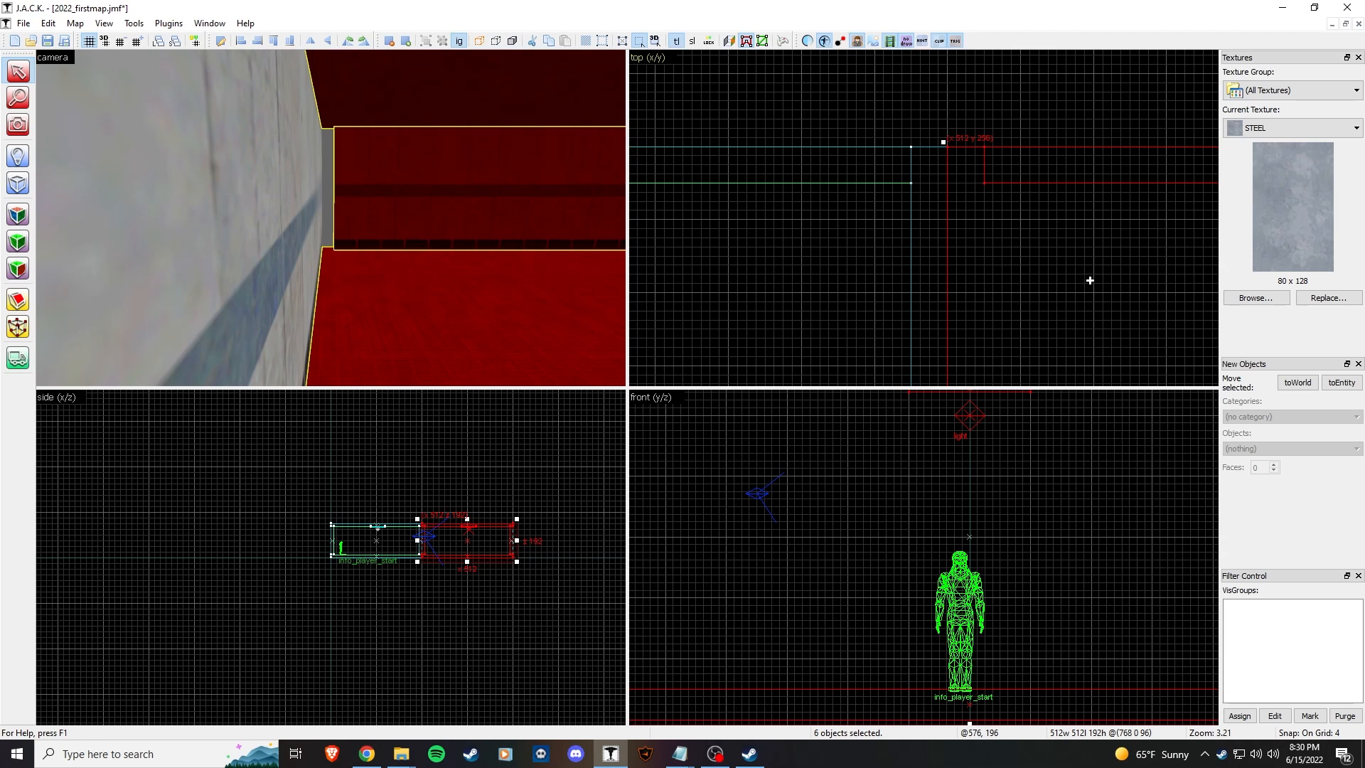
click(1015, 132)
click(967, 151)
scroll(851, 286, down, 5)
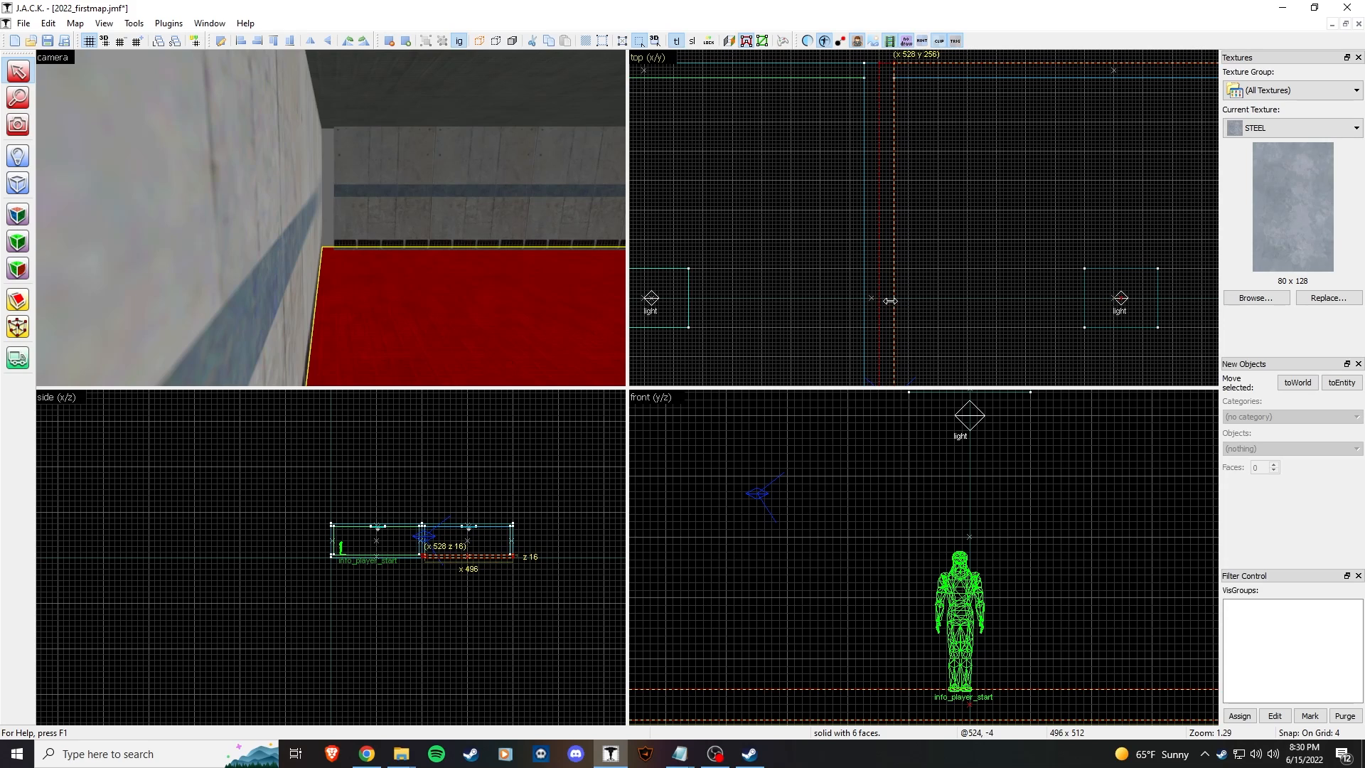
click(876, 298)
drag(875, 297, 890, 297)
Step: Move the six objects of the right room 16 units left against the dividing wall
scroll(888, 297, down, 7)
drag(996, 164, 943, 384)
scroll(924, 320, up, 6)
middle_drag(925, 316, 997, 348)
drag(1011, 268, 999, 267)
click(419, 253)
key(z)
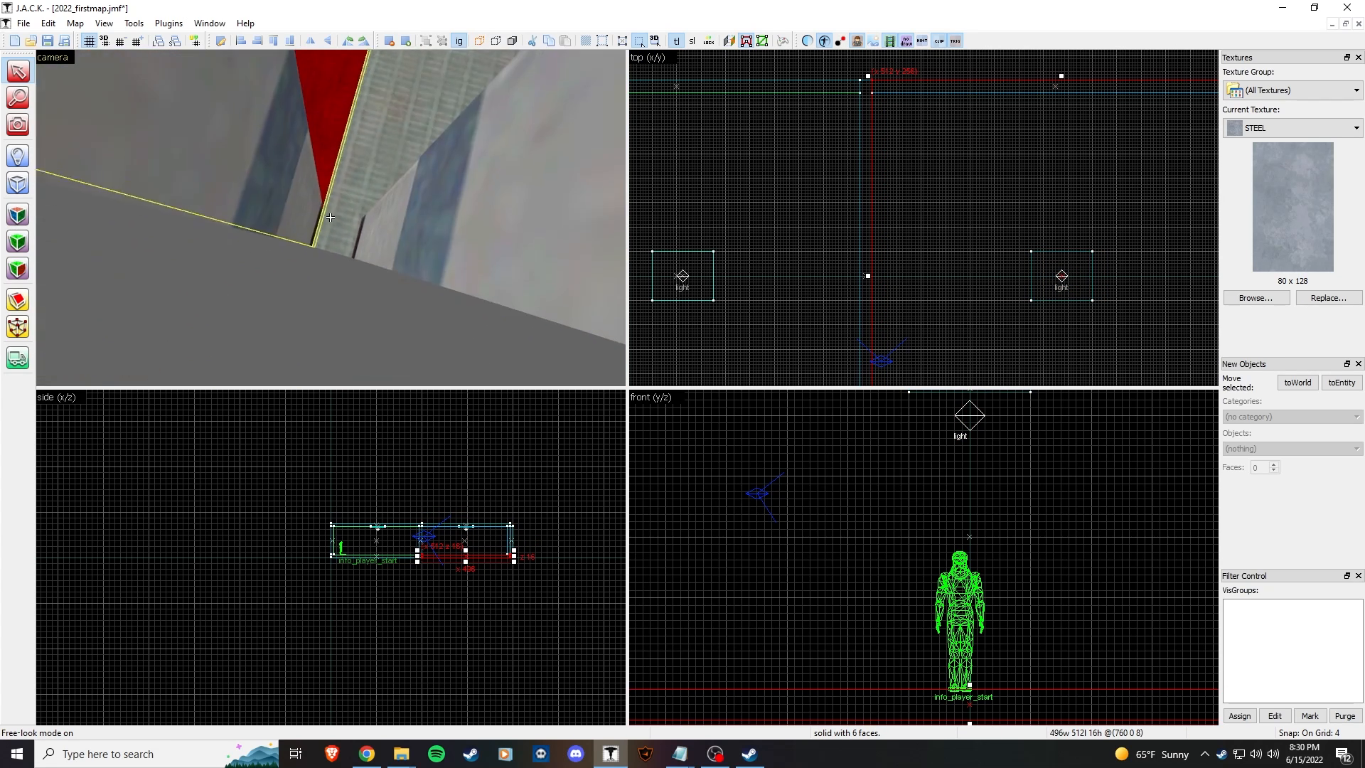
click(330, 217)
click(331, 217)
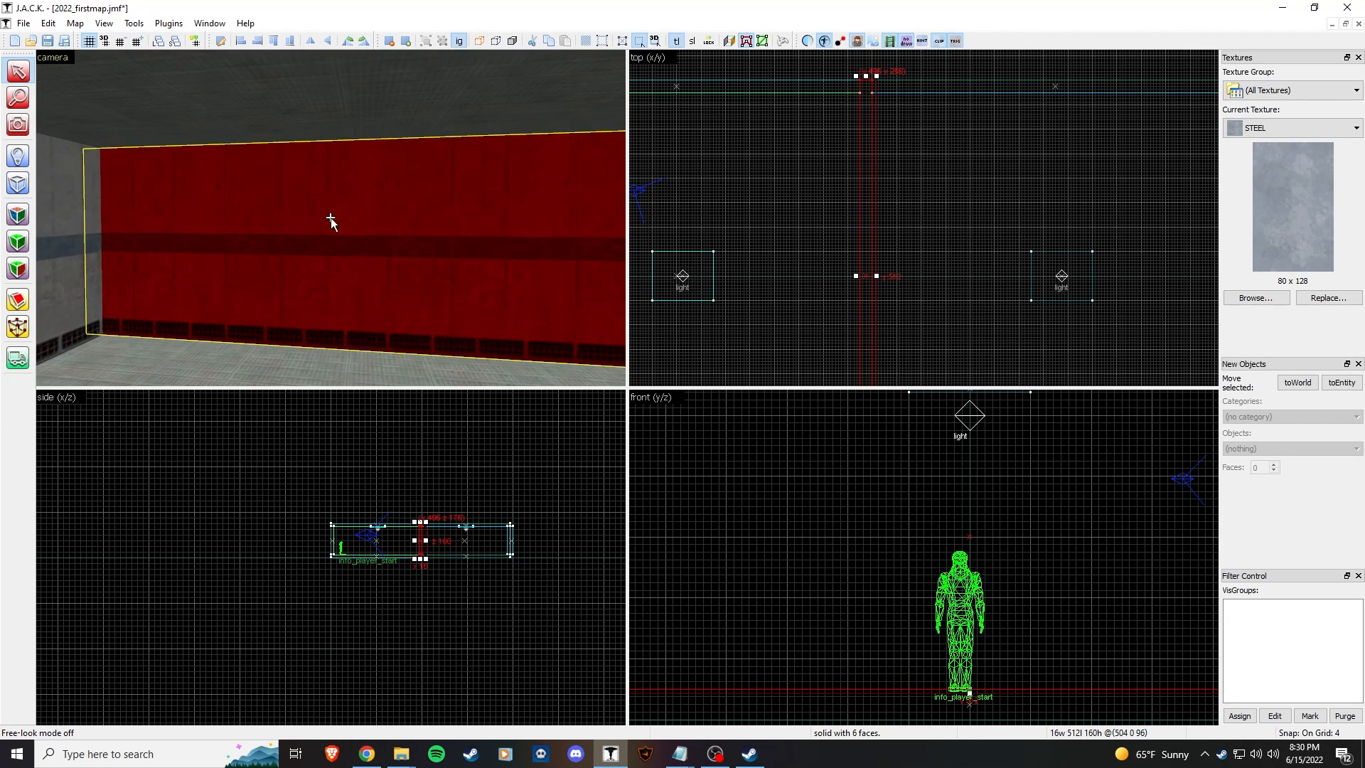
Step: Split the dividing wall in two with a clip line, keeping both halves
click(17, 302)
scroll(882, 262, up, 3)
drag(819, 306, 855, 306)
scroll(879, 302, down, 12)
scroll(876, 283, up, 8)
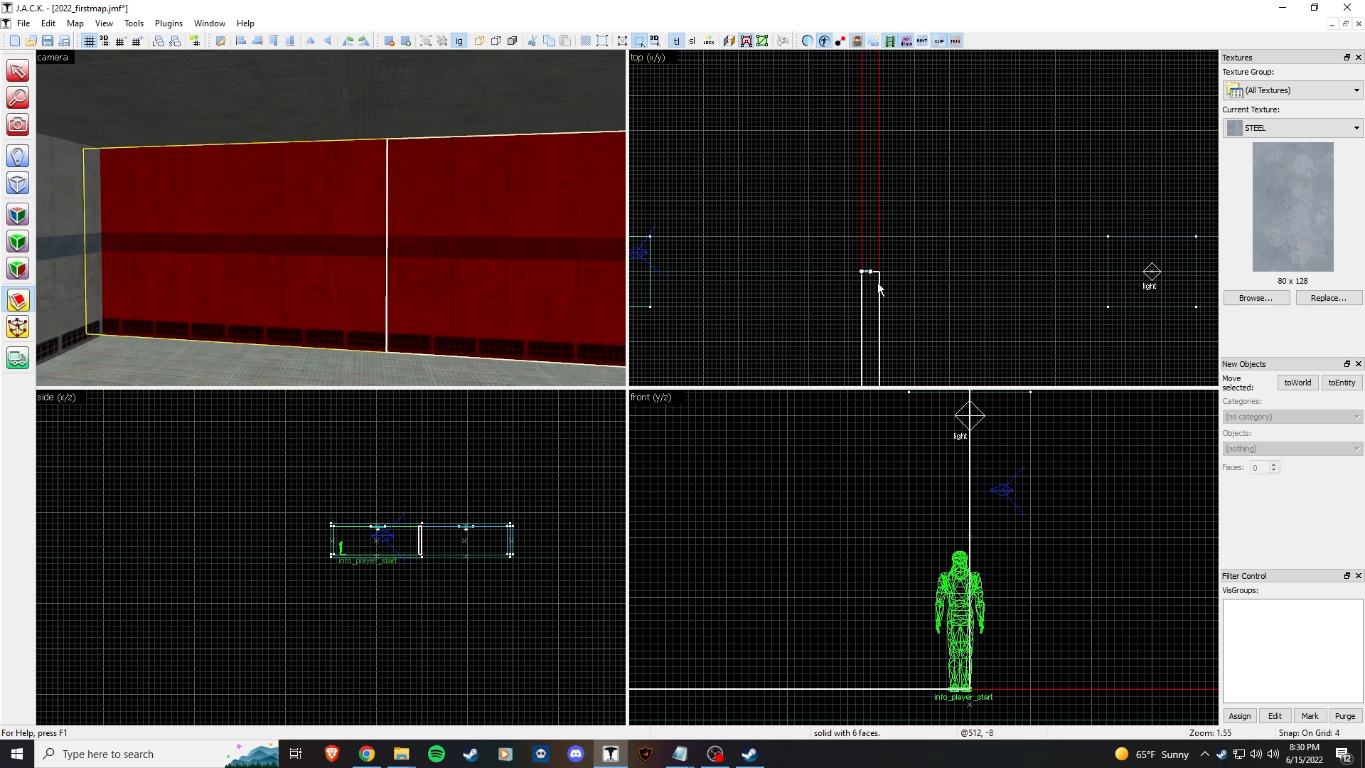
scroll(877, 282, down, 5)
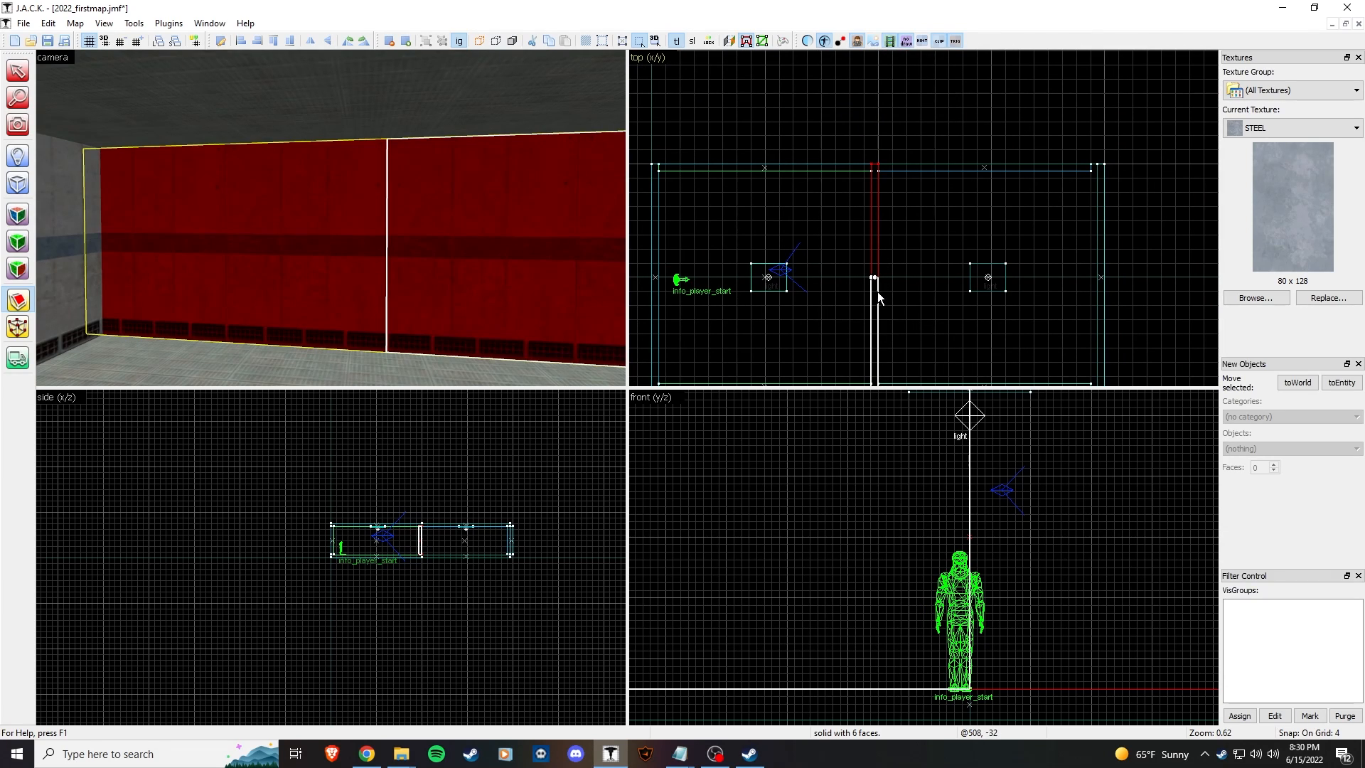
scroll(877, 293, up, 2)
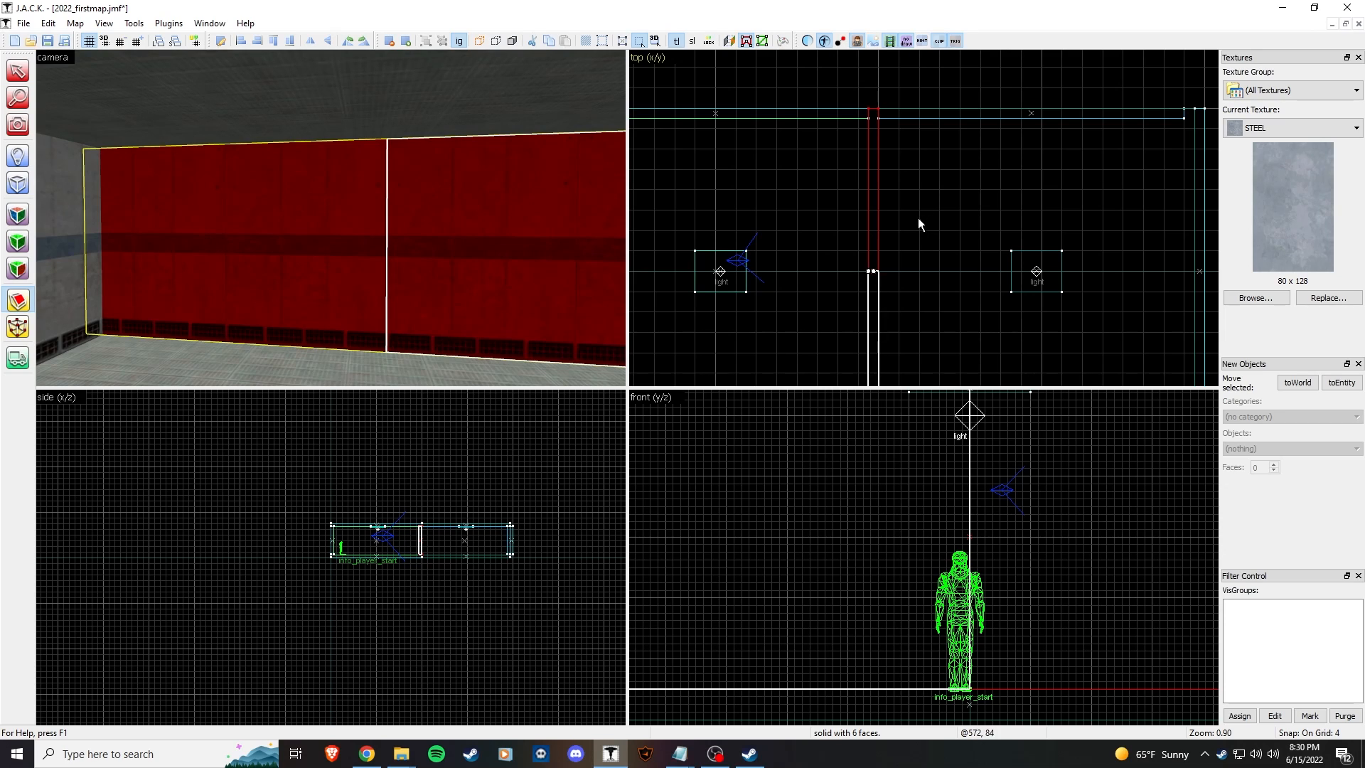
scroll(923, 196, down, 2)
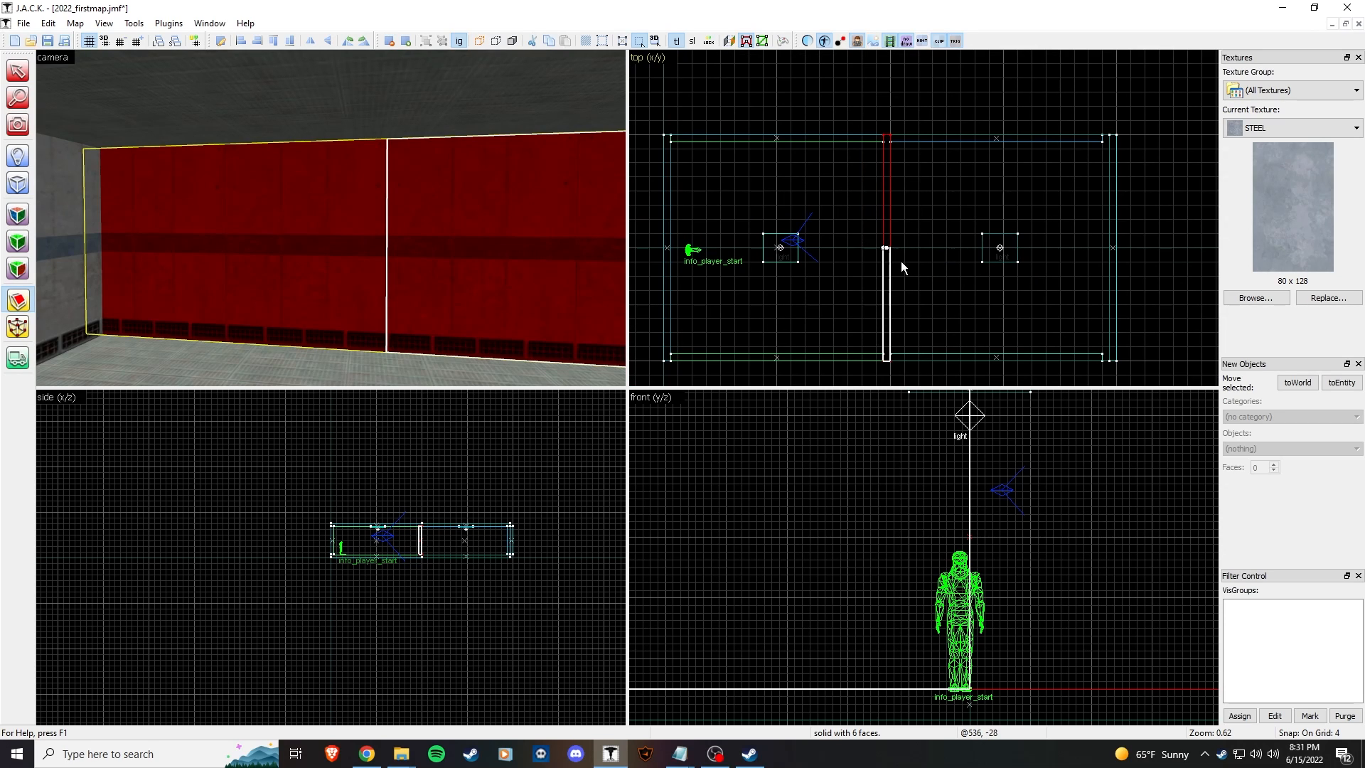
key(shift+x)
key(shift+x)
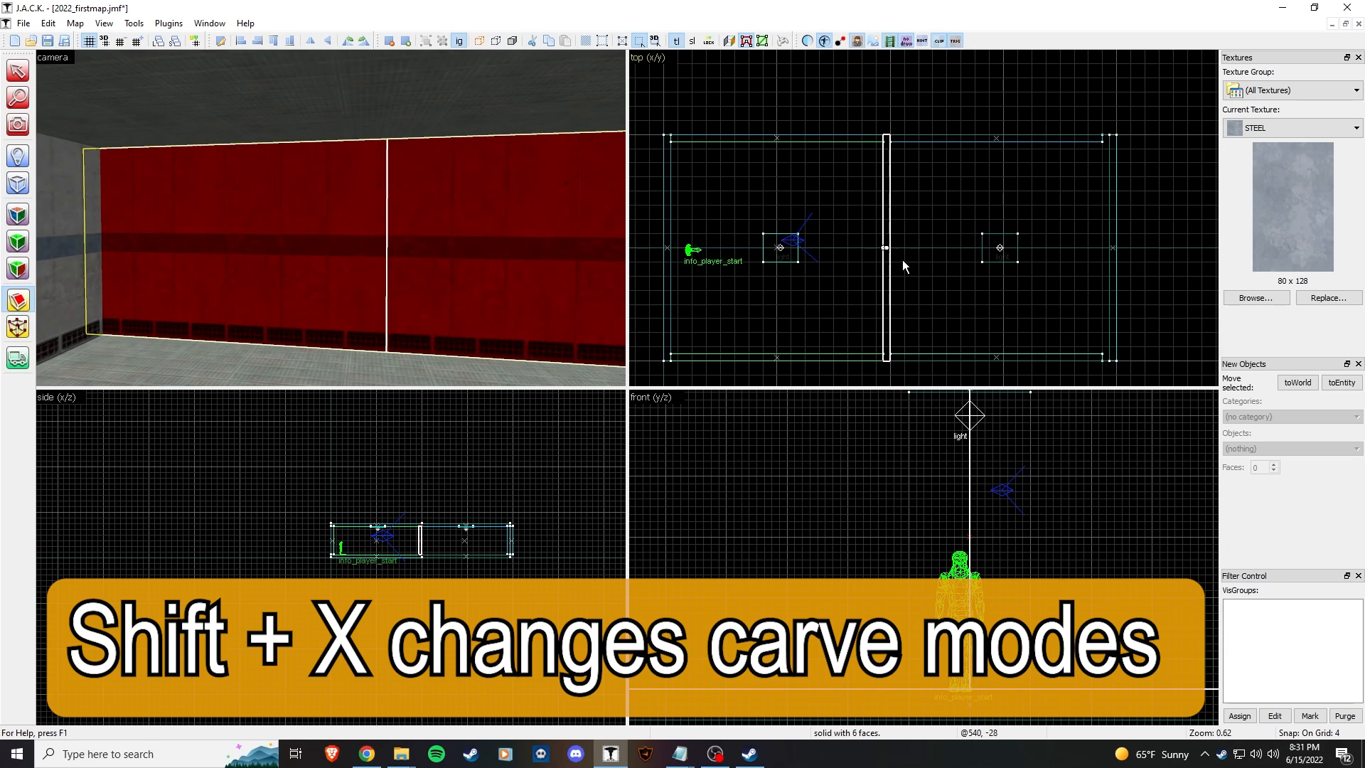
scroll(902, 260, up, 4)
scroll(883, 305, down, 5)
scroll(872, 235, up, 4)
scroll(888, 234, down, 3)
key(Return)
Step: Shrink the left wall half to open a doorway gap
click(18, 71)
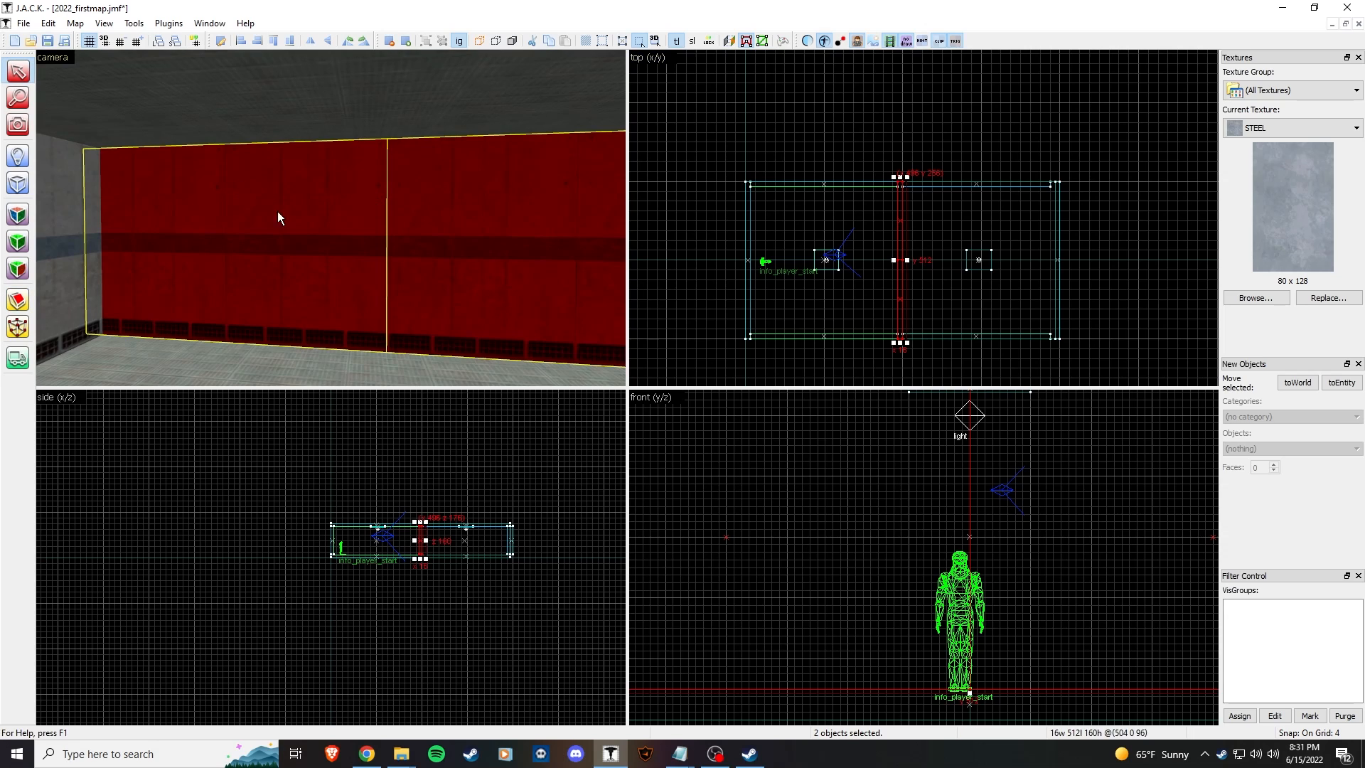
click(276, 213)
scroll(889, 257, up, 4)
drag(898, 282, 896, 312)
click(547, 263)
Step: Inspect the wall gap in free-look and select the other wall half
key(z)
key(s)
key(a)
key(z)
click(190, 196)
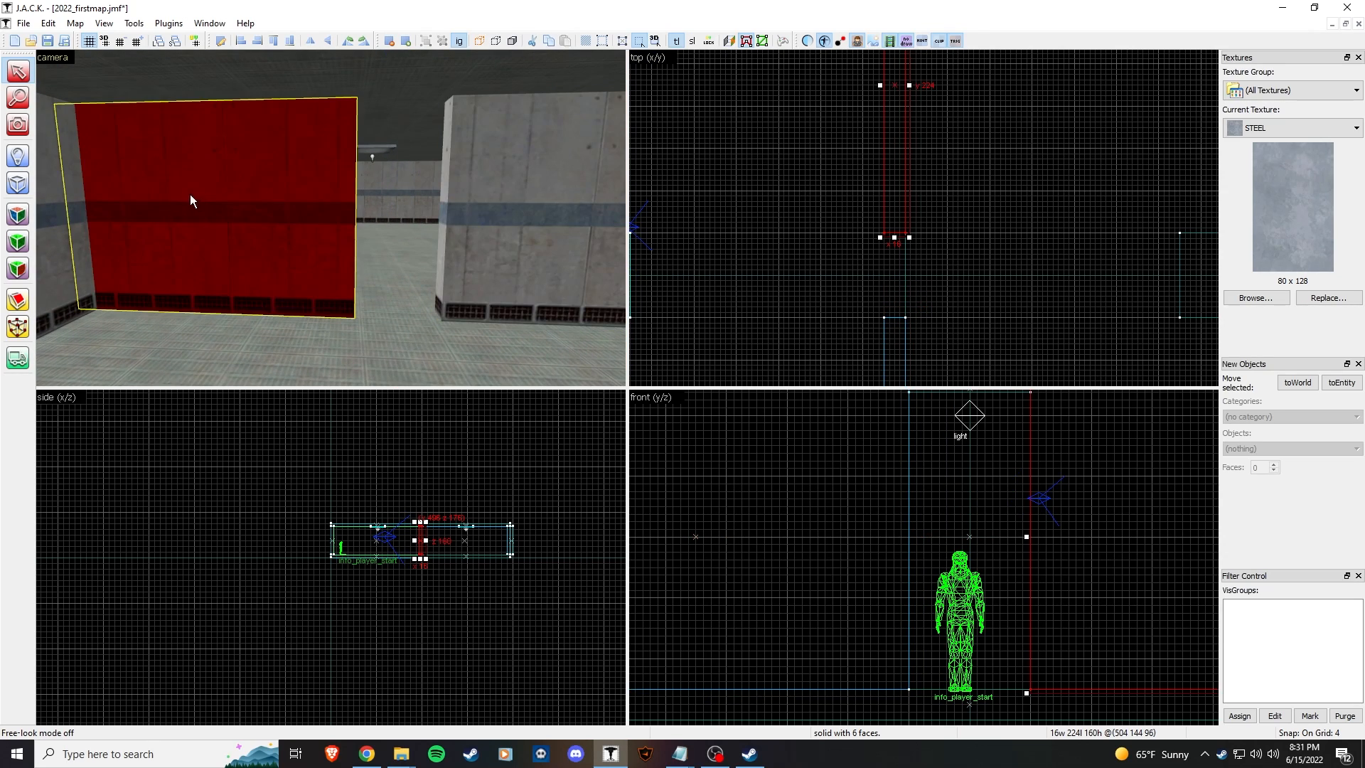
key(z)
key(w)
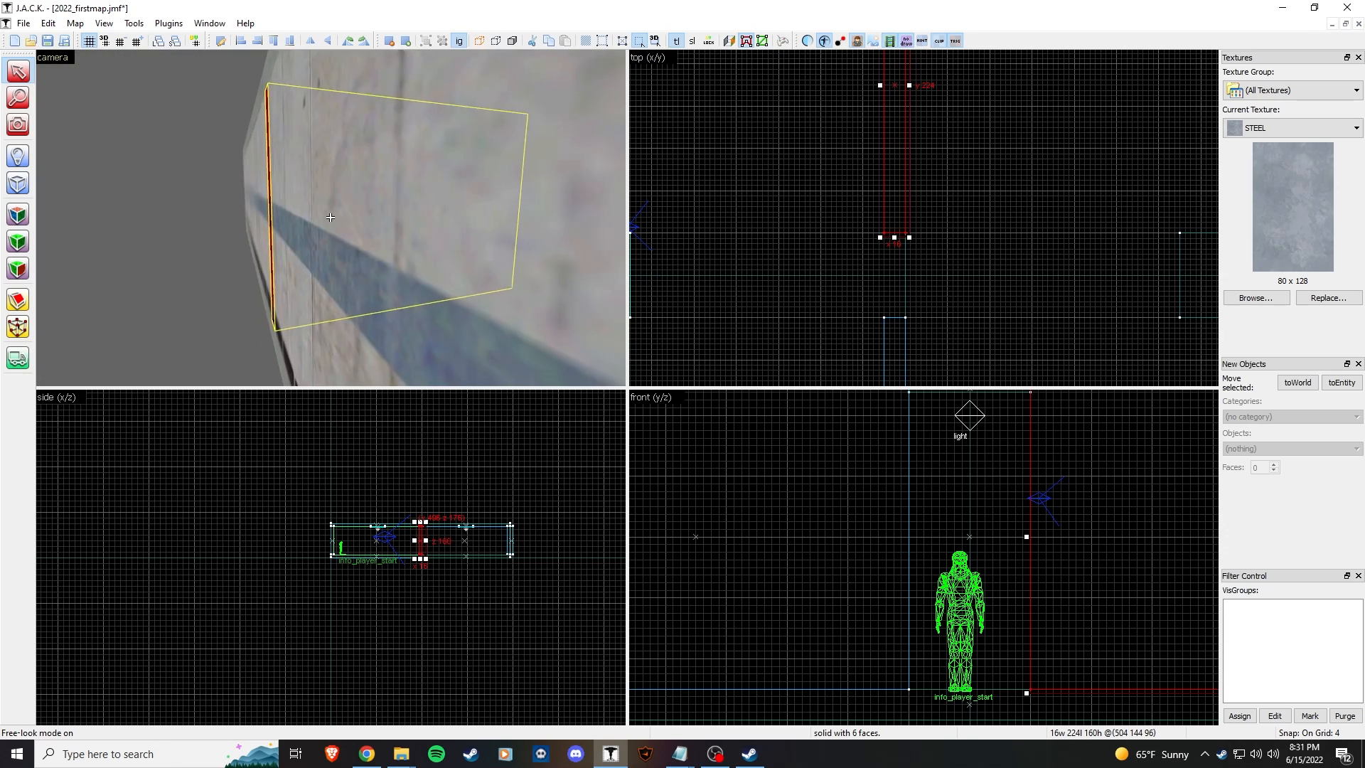
key(s)
key(z)
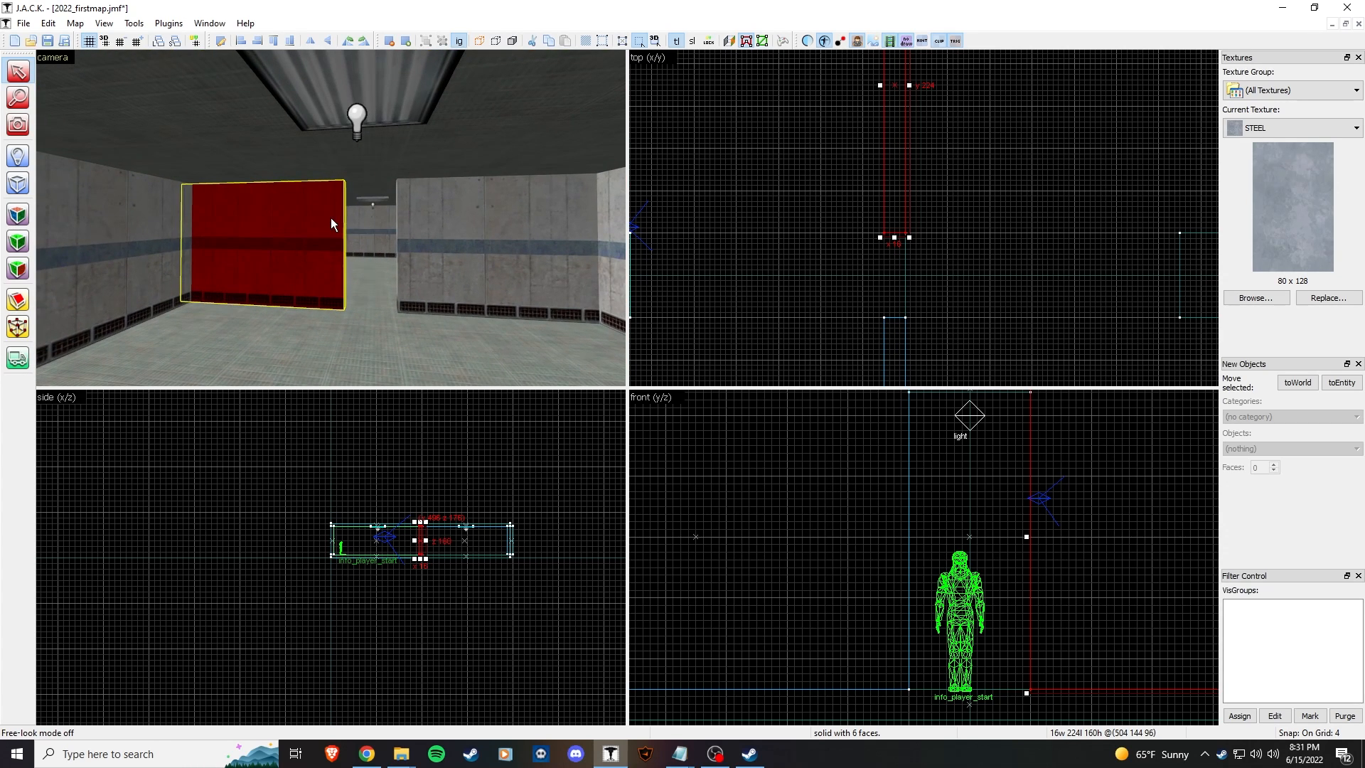
Step: Clip the wall half with two horizontal cuts
click(21, 304)
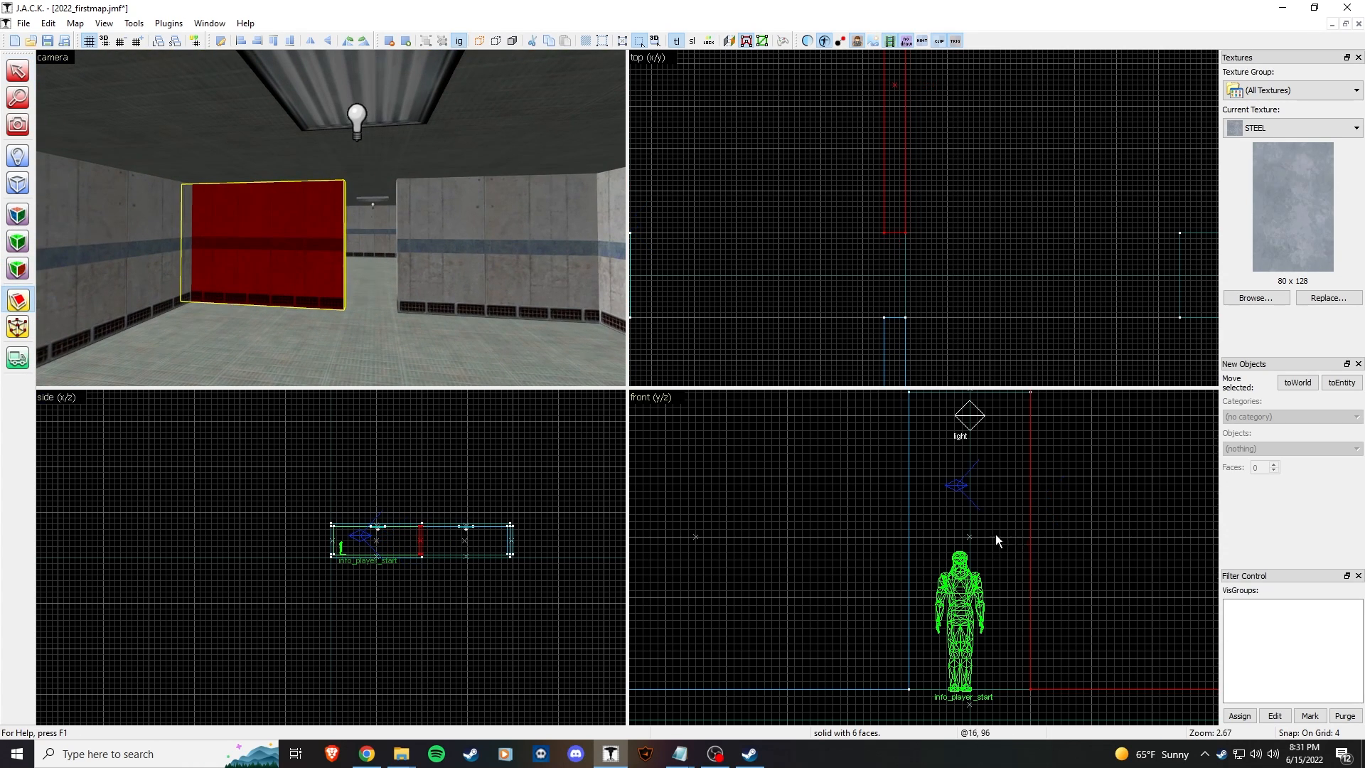
scroll(1004, 534, down, 3)
scroll(789, 502, up, 2)
drag(780, 500, 805, 500)
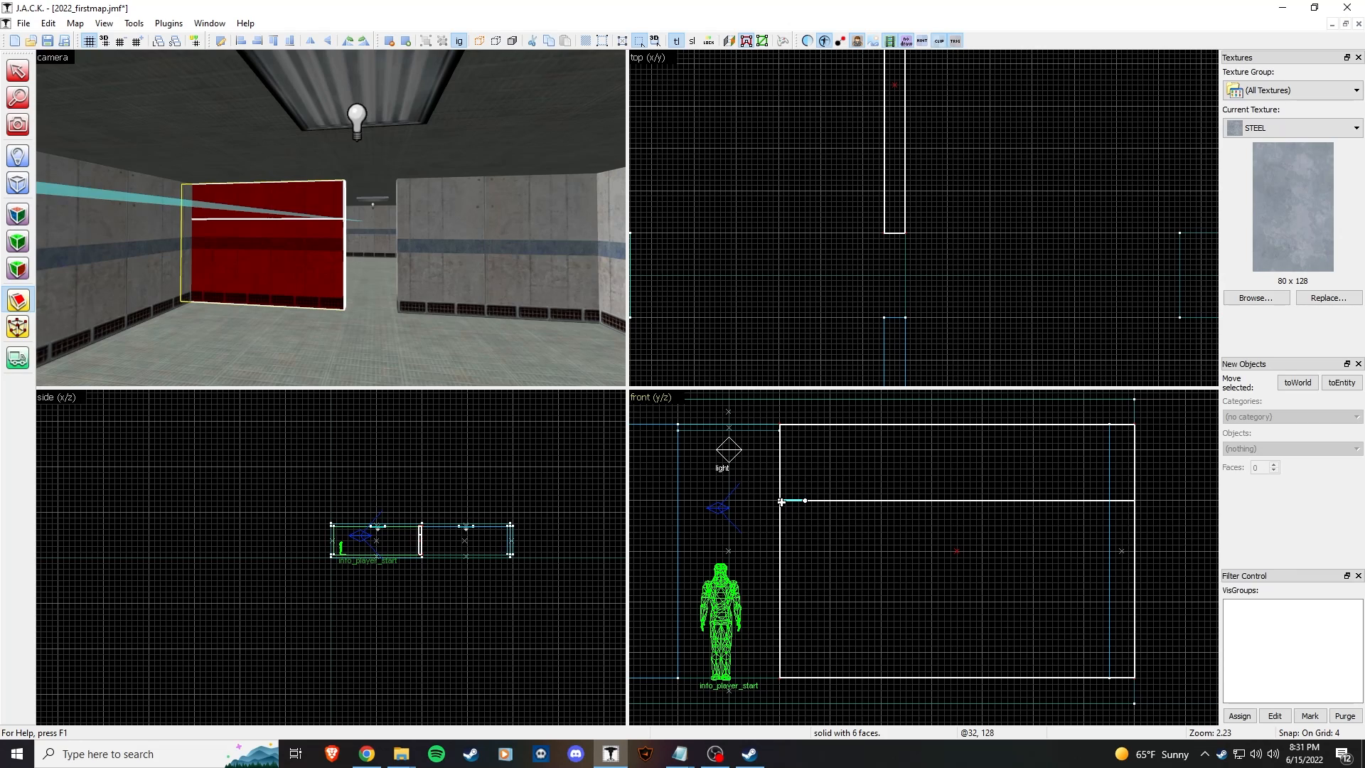
key(Return)
drag(780, 619, 799, 620)
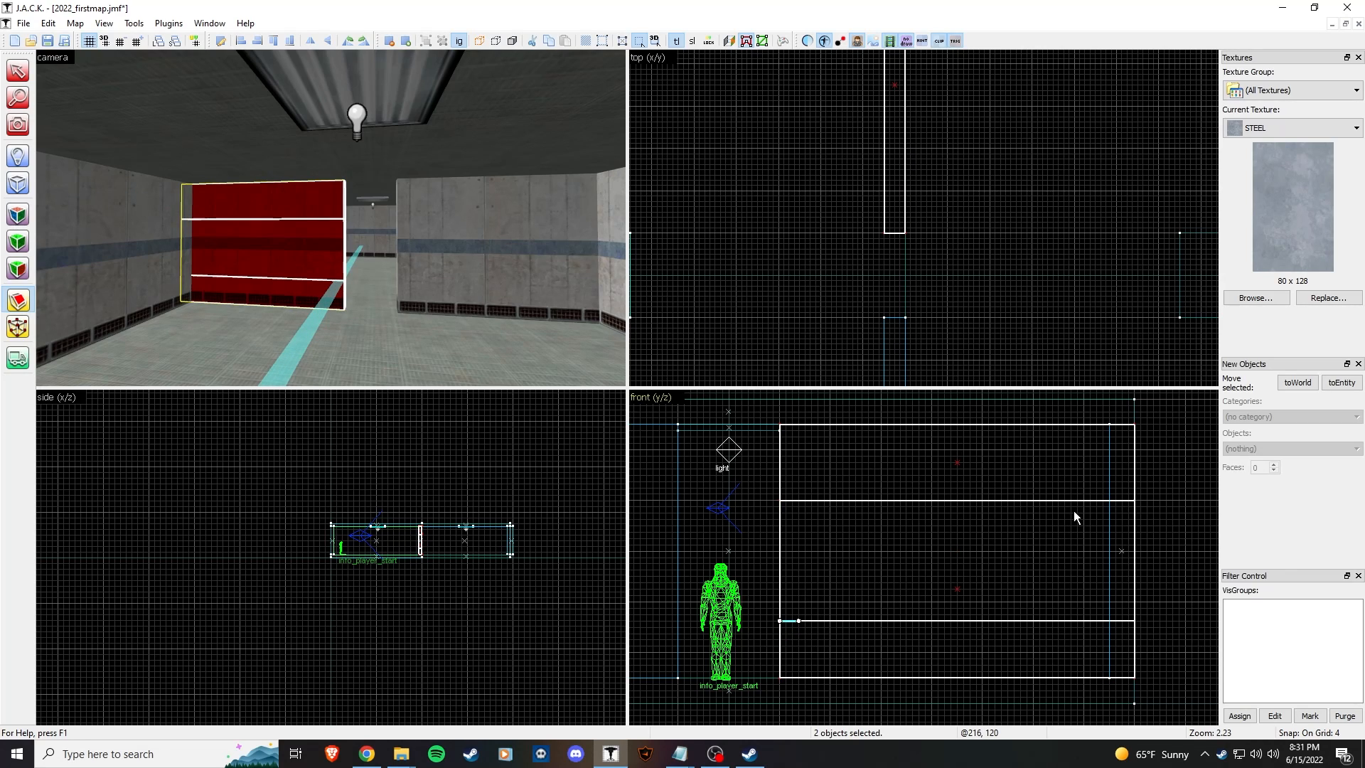
key(Return)
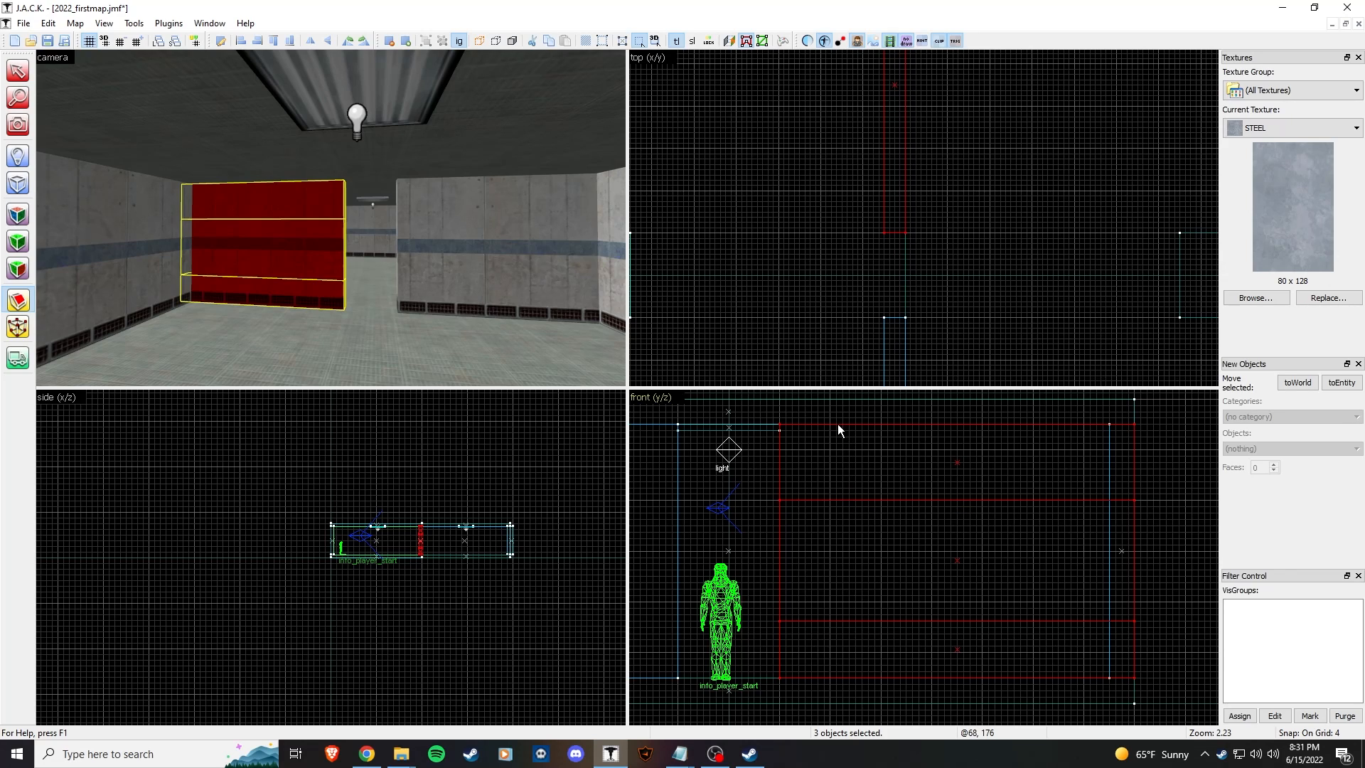
Step: Add two vertical cuts, then select the middle piece where the window goes
drag(829, 425, 829, 448)
key(Return)
drag(1065, 425, 1066, 452)
key(Return)
key(shift+s)
click(260, 249)
Step: Delete the middle piece to open the window and check it in 3D
key(Delete)
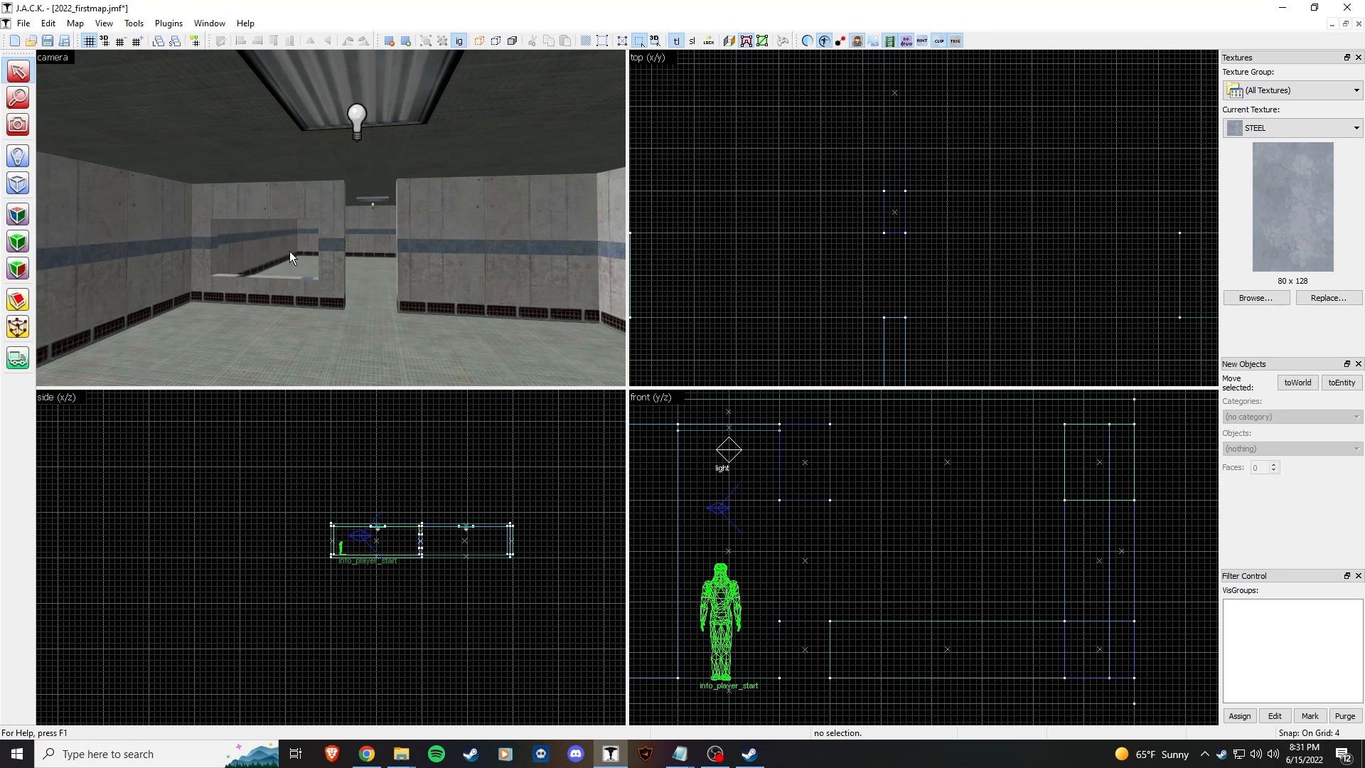
click(282, 249)
key(z)
key(w)
key(z)
click(335, 219)
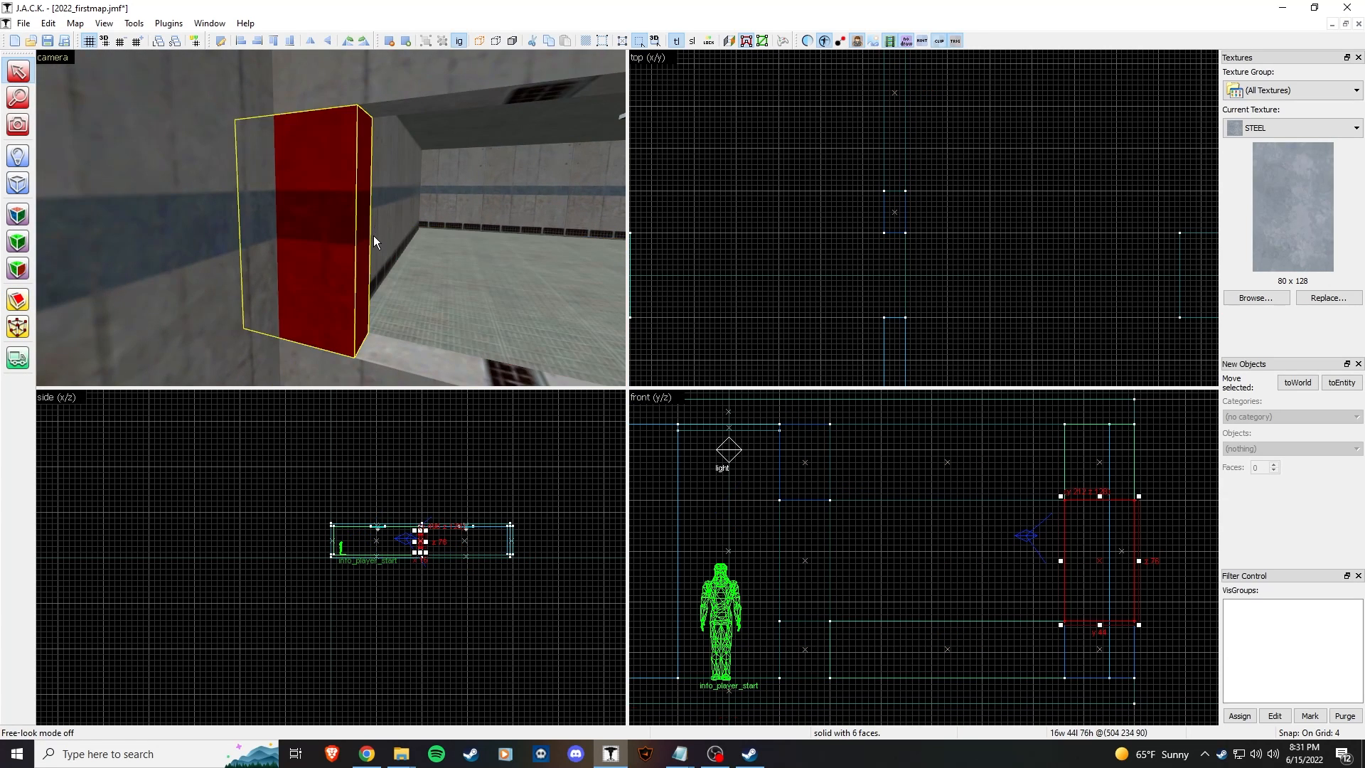
key(z)
key(s)
key(z)
Step: Delete the left column's extra piece and stretch the remaining one to ceiling and floor
click(348, 147)
click(307, 159)
click(307, 222)
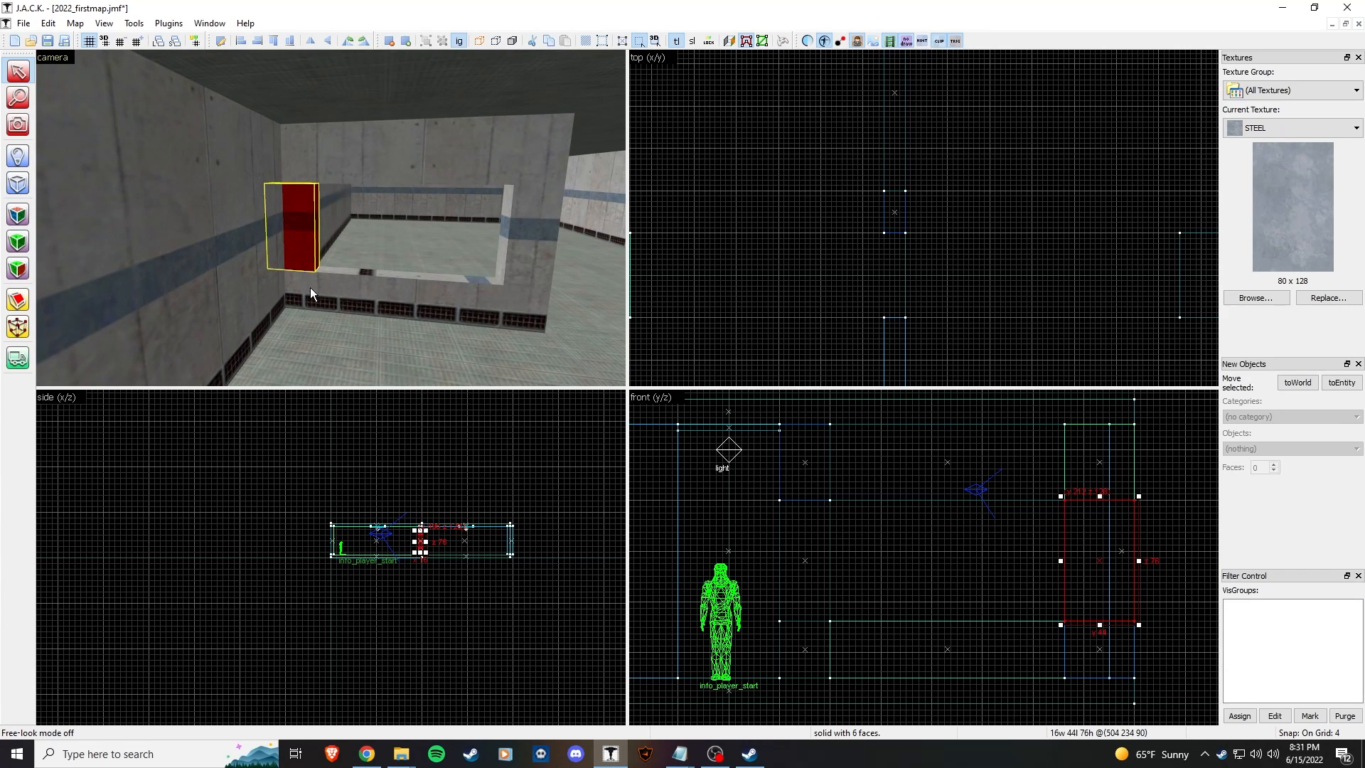
click(309, 283)
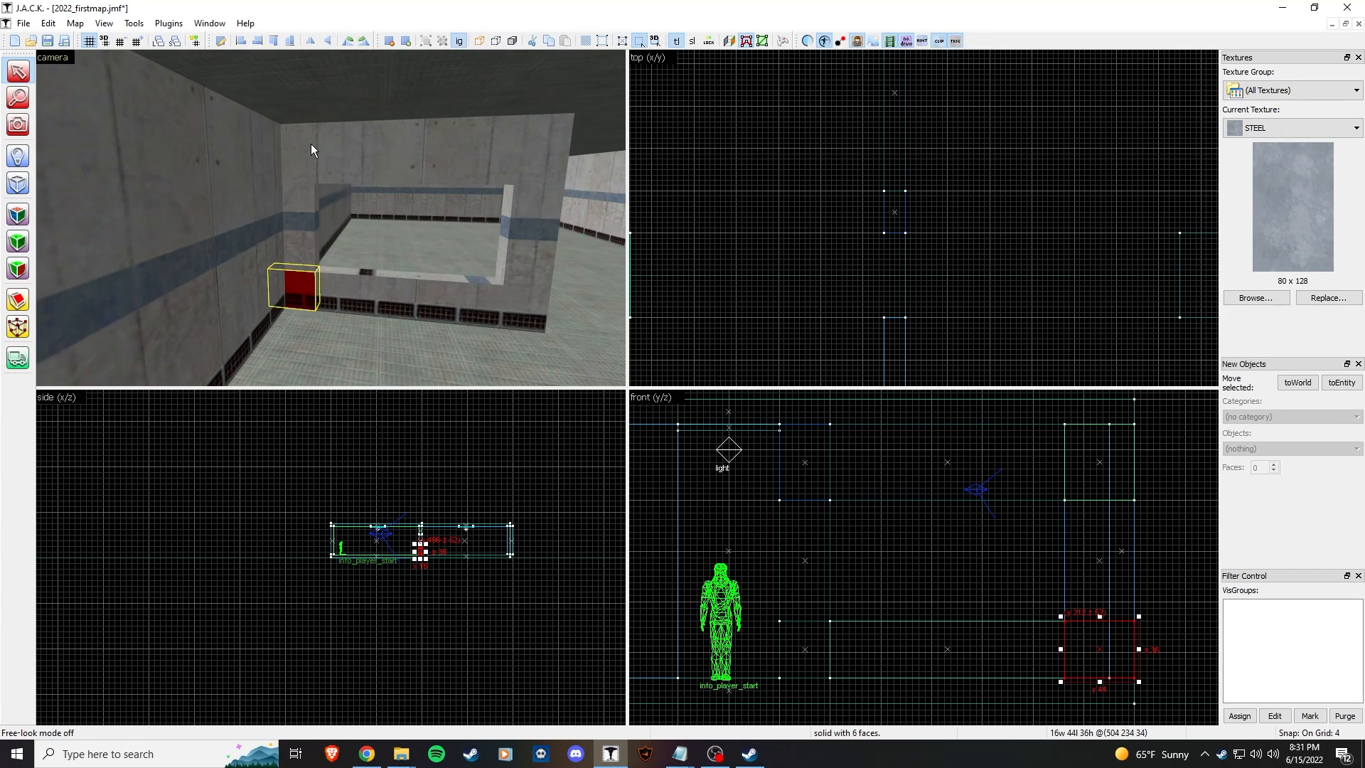
key(Delete)
click(298, 215)
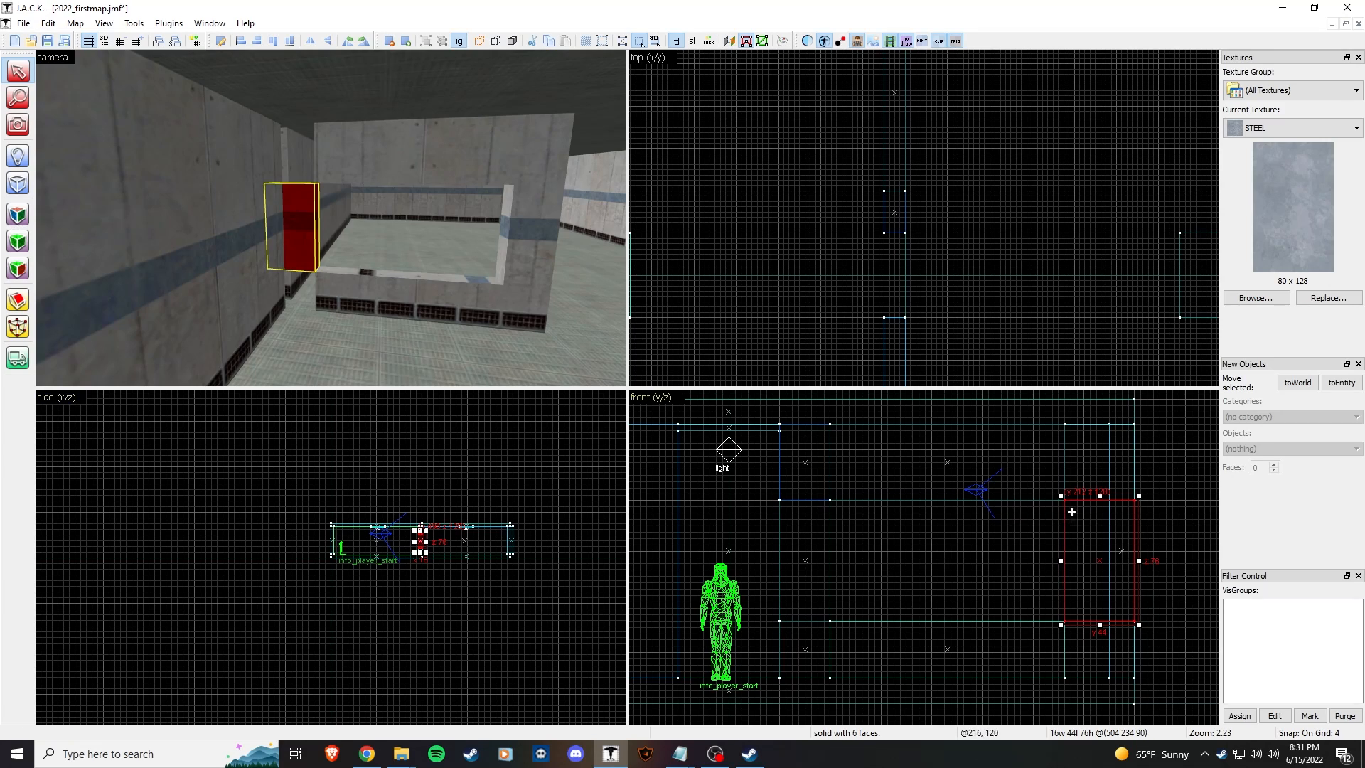
drag(1099, 497, 1099, 421)
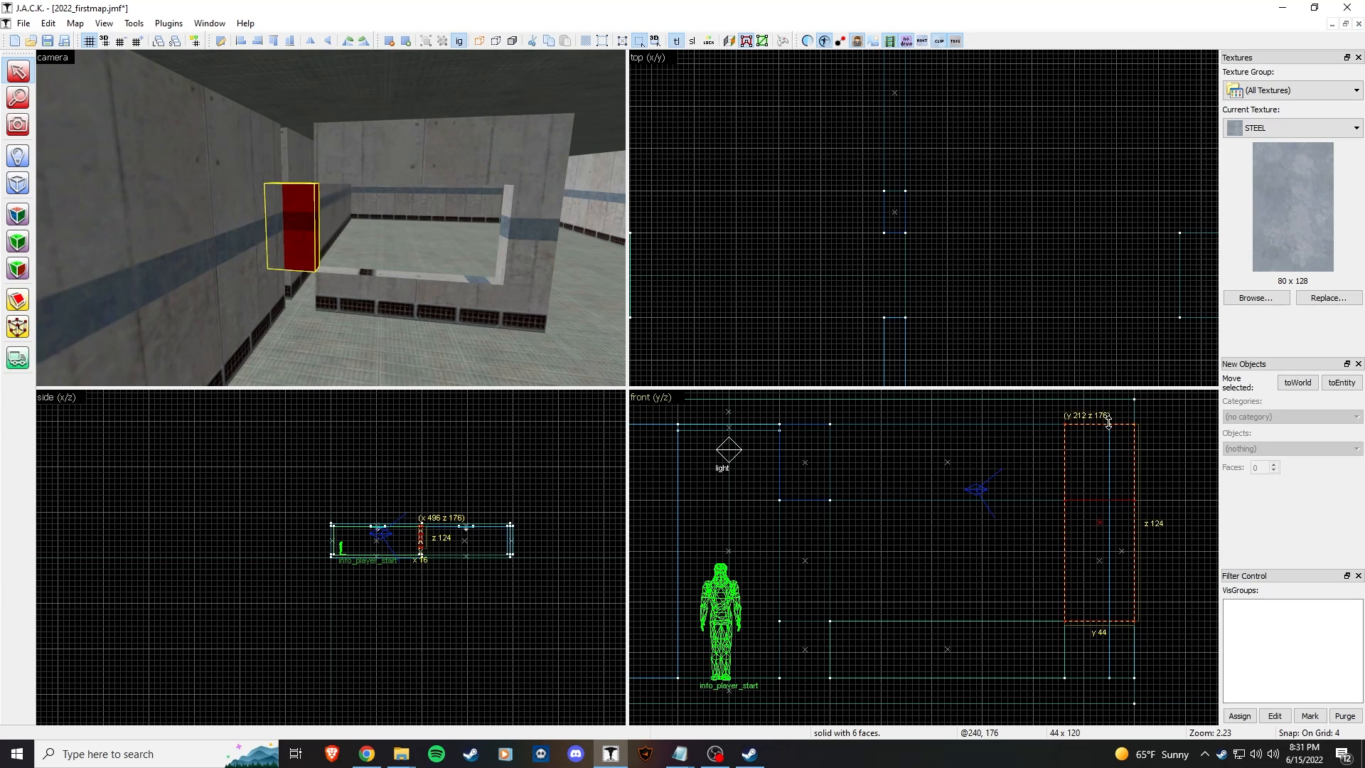
drag(1100, 625, 1106, 681)
Step: Remove the upper extra piece from the right-hand column
click(317, 302)
key(z)
key(d)
key(w)
key(z)
click(441, 208)
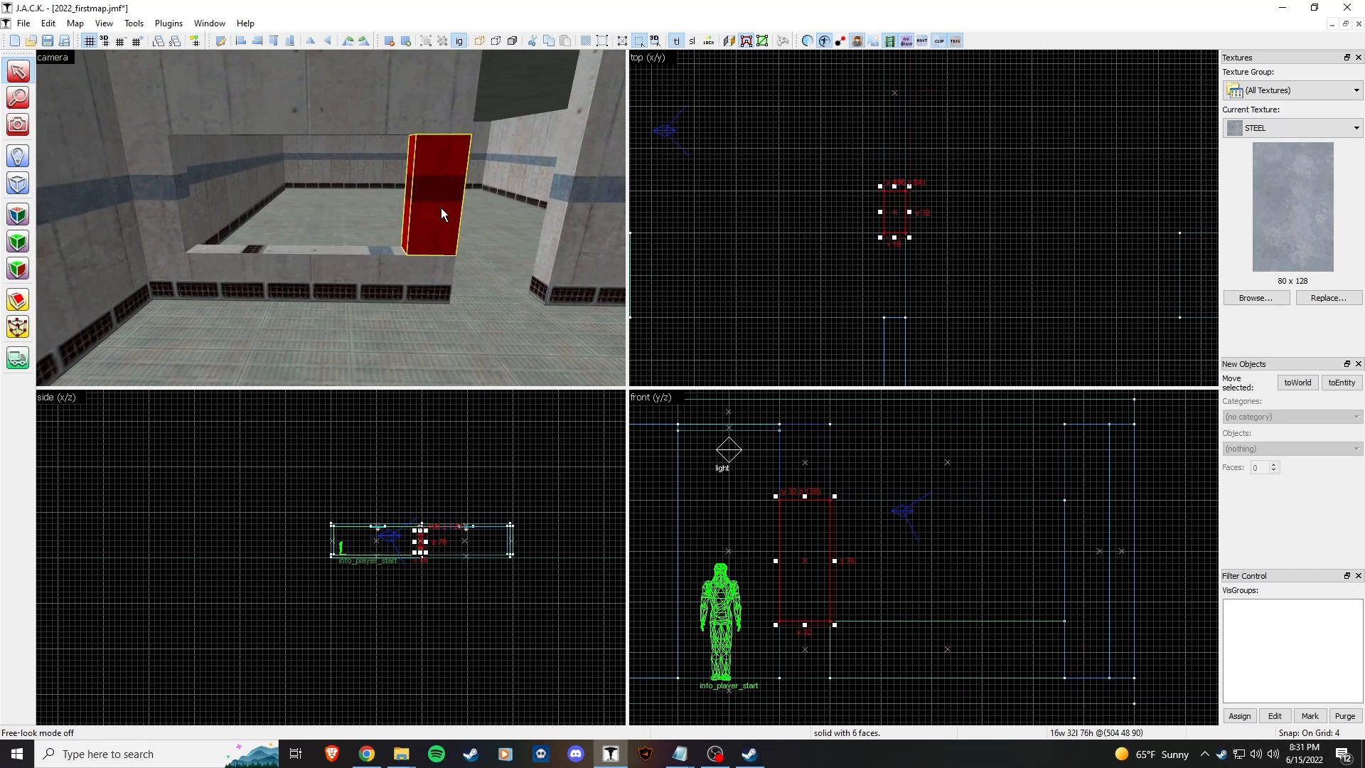
click(445, 112)
key(Delete)
Step: Remove the right column's lower piece and stretch the remaining one to ceiling and floor
click(434, 283)
key(Delete)
click(435, 231)
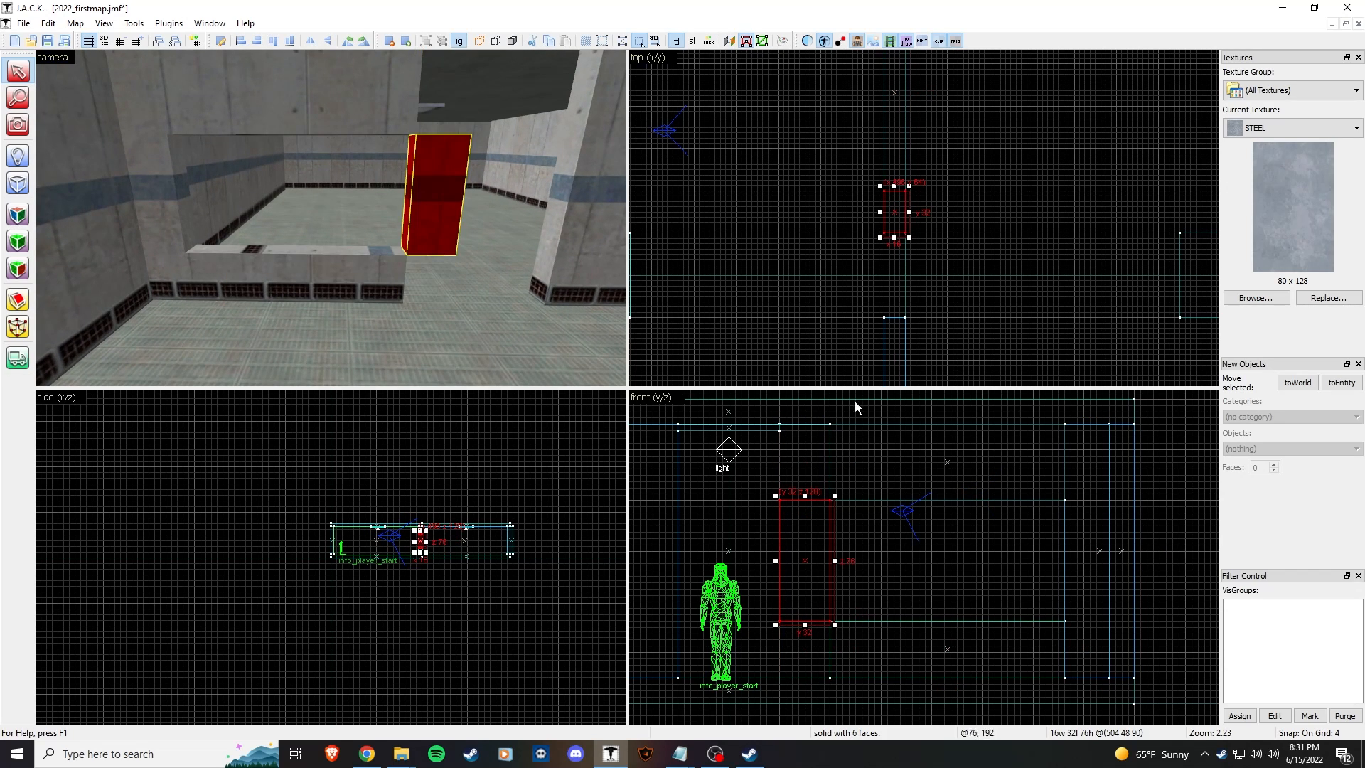
drag(813, 496, 809, 424)
drag(805, 624, 808, 684)
click(349, 261)
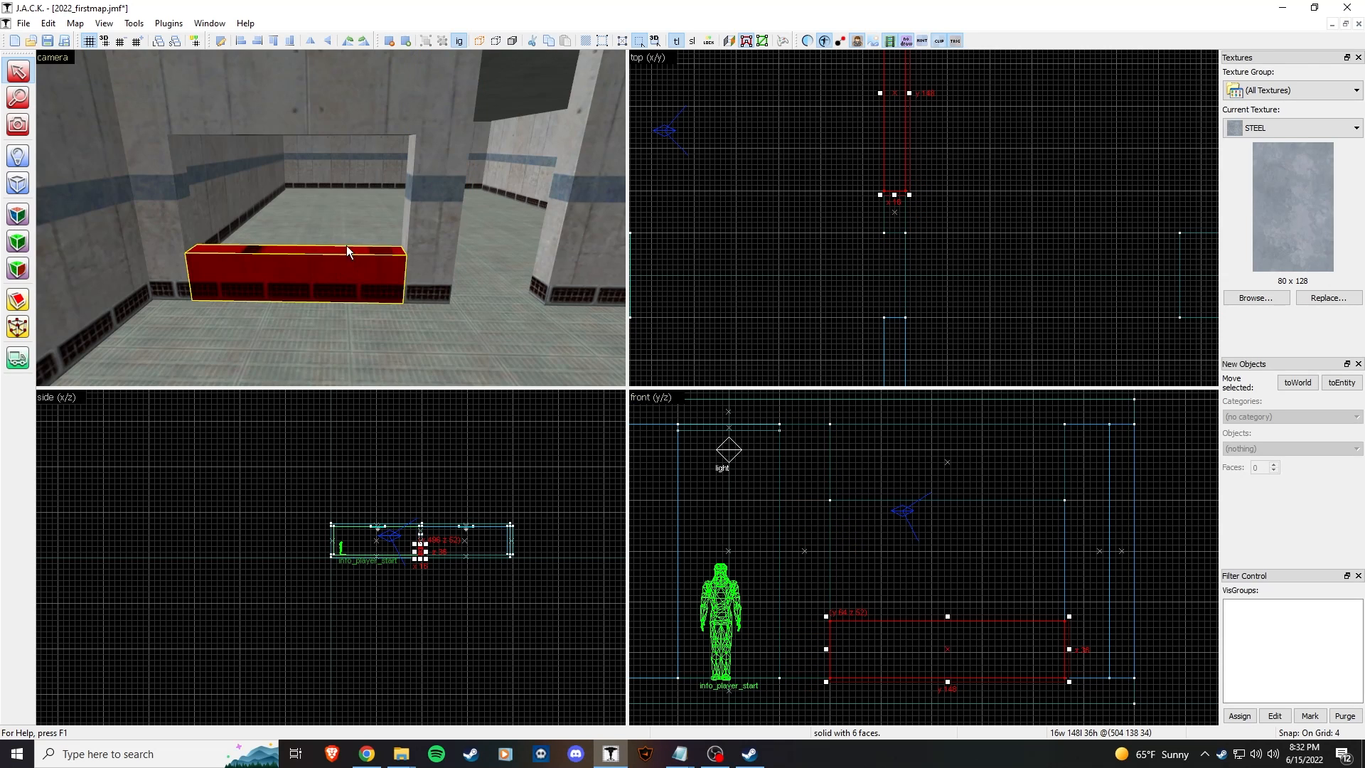
click(356, 110)
key(z)
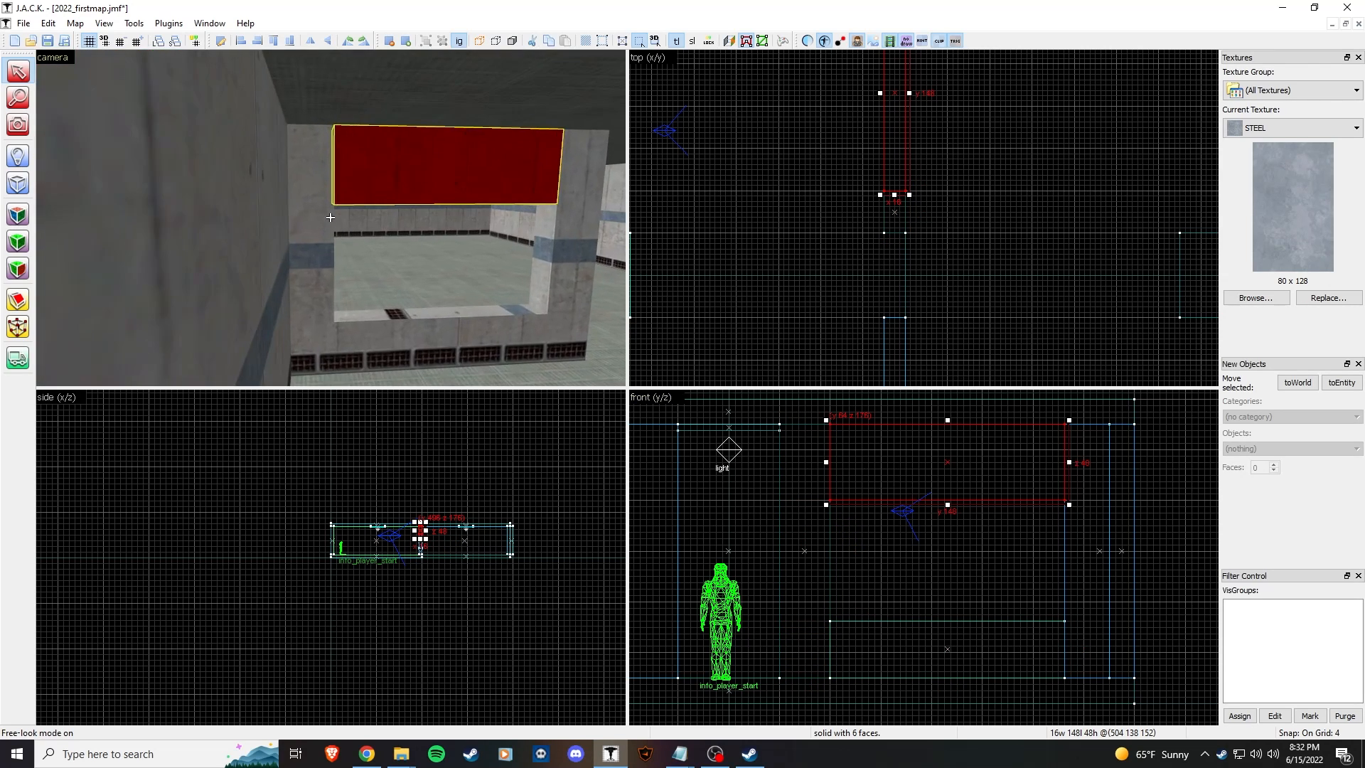
Step: Switch to face texturing and select the top face of the window sill
key(z)
click(18, 216)
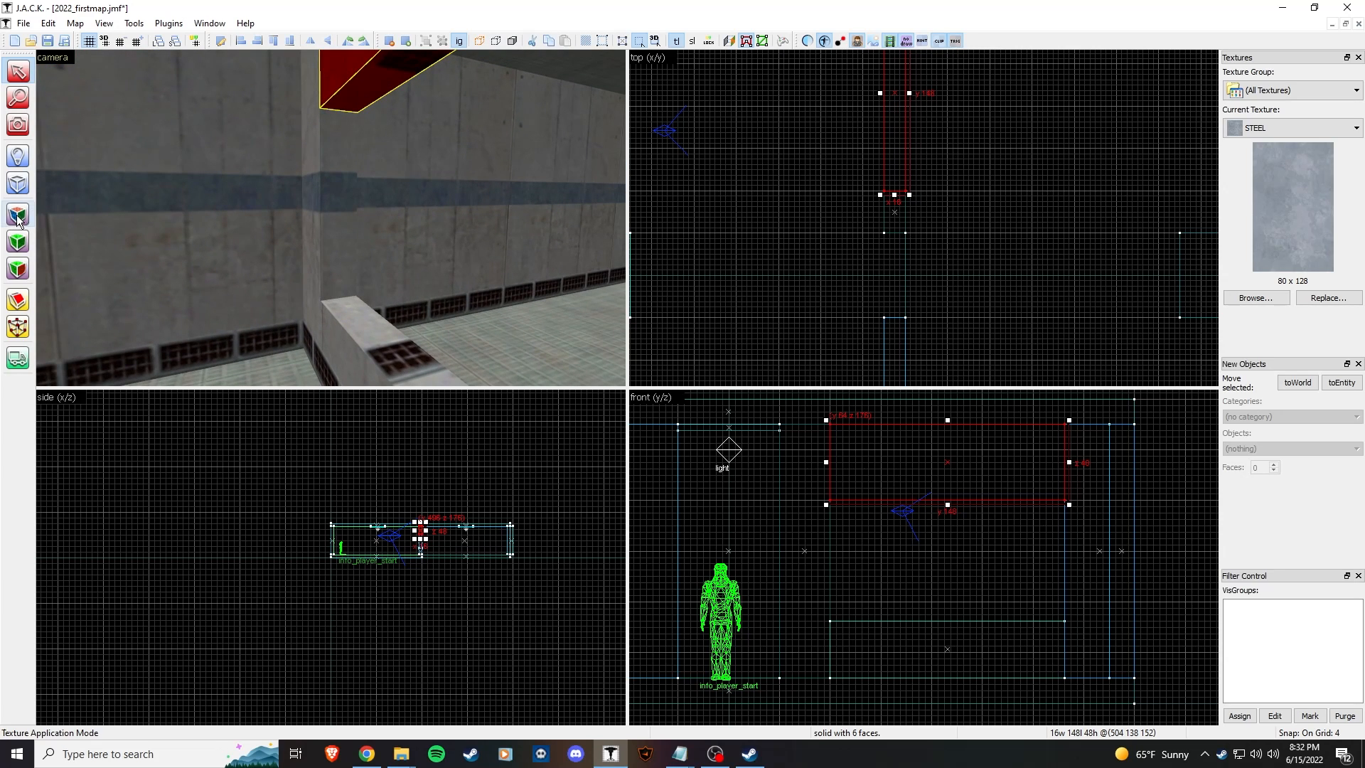
key(z)
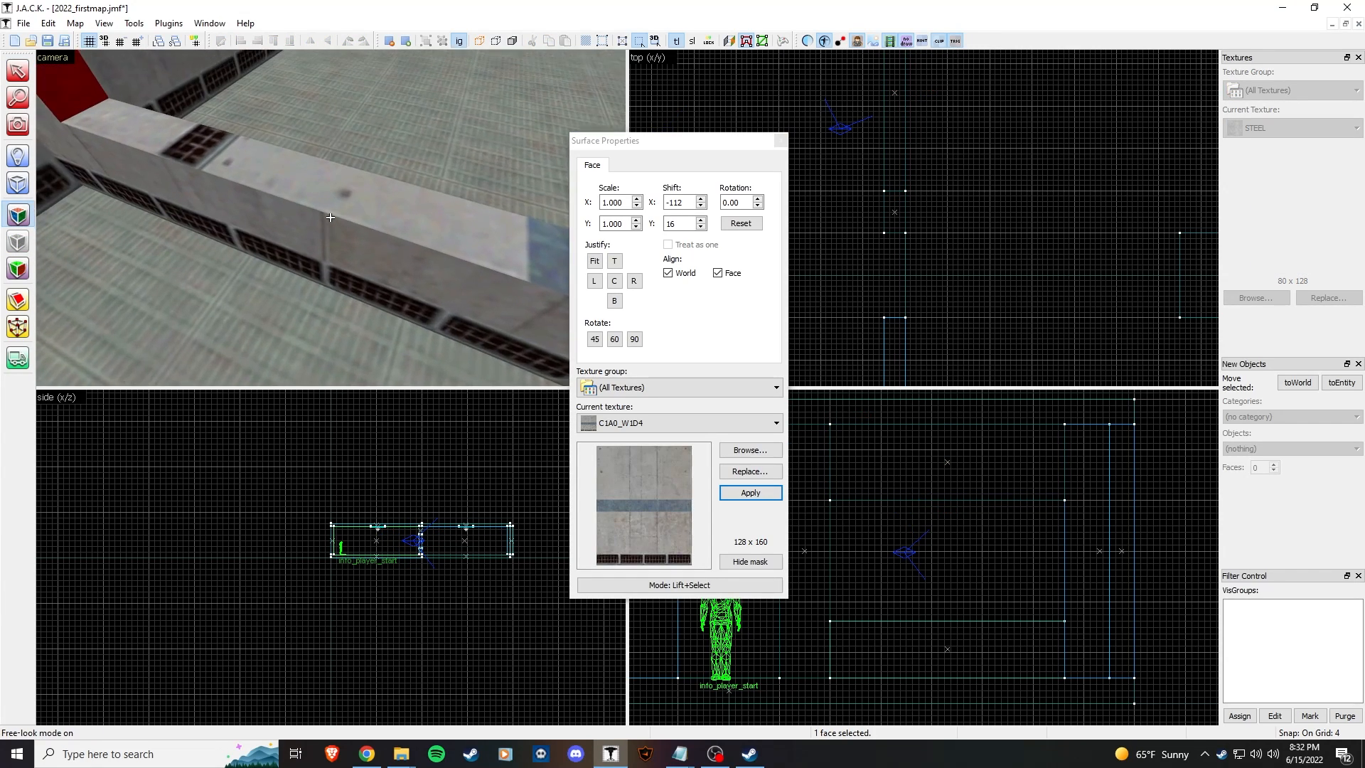
key(z)
click(334, 223)
Step: Apply the -0C2A4E_W1 concrete texture to the sill face and close the texture dialog
click(753, 451)
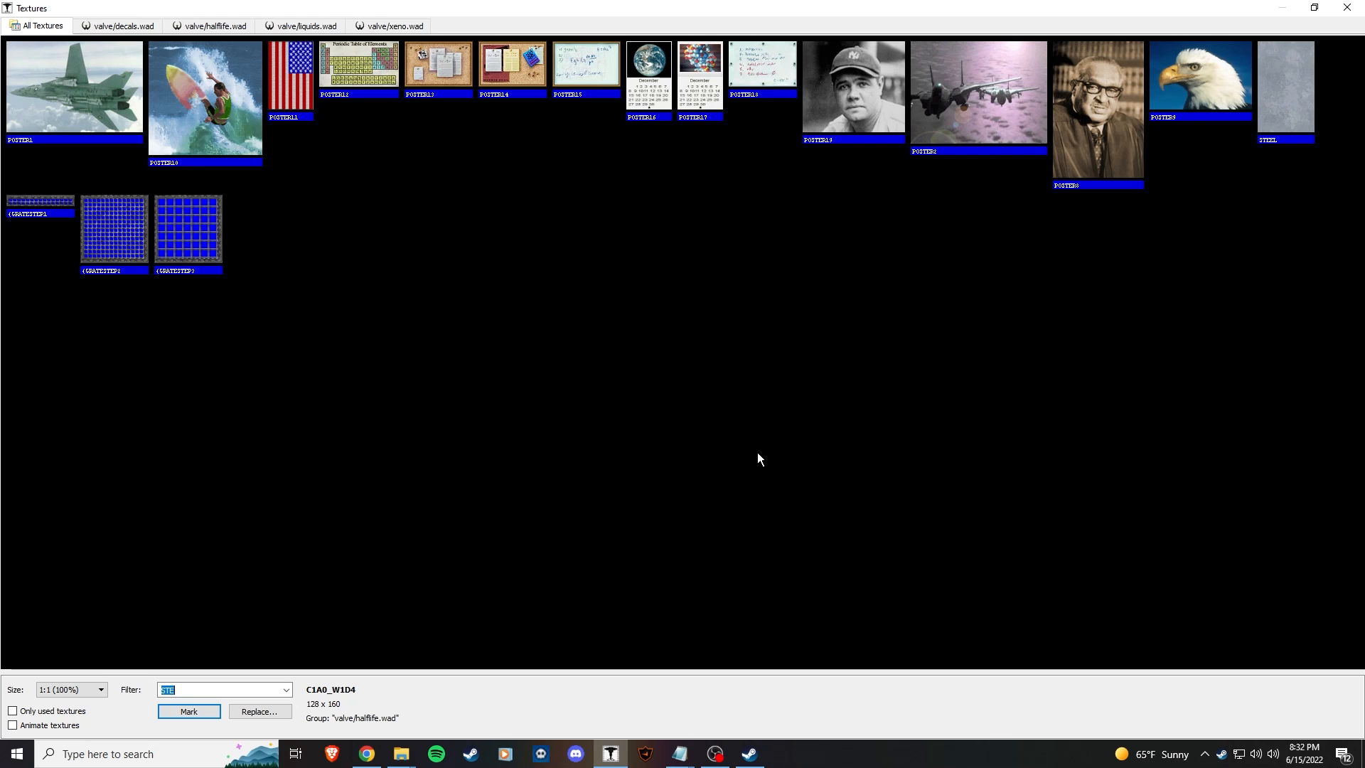
text(W1)
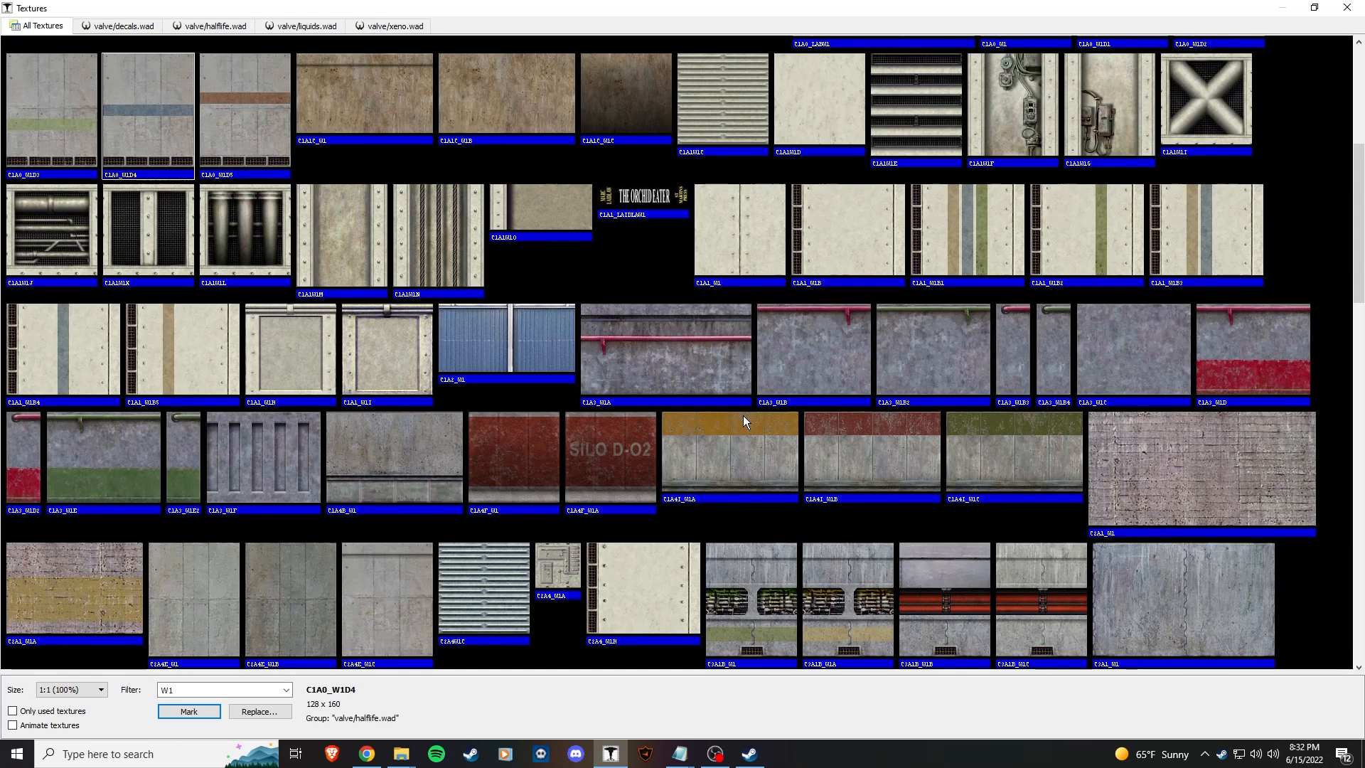
scroll(340, 340, up, 3)
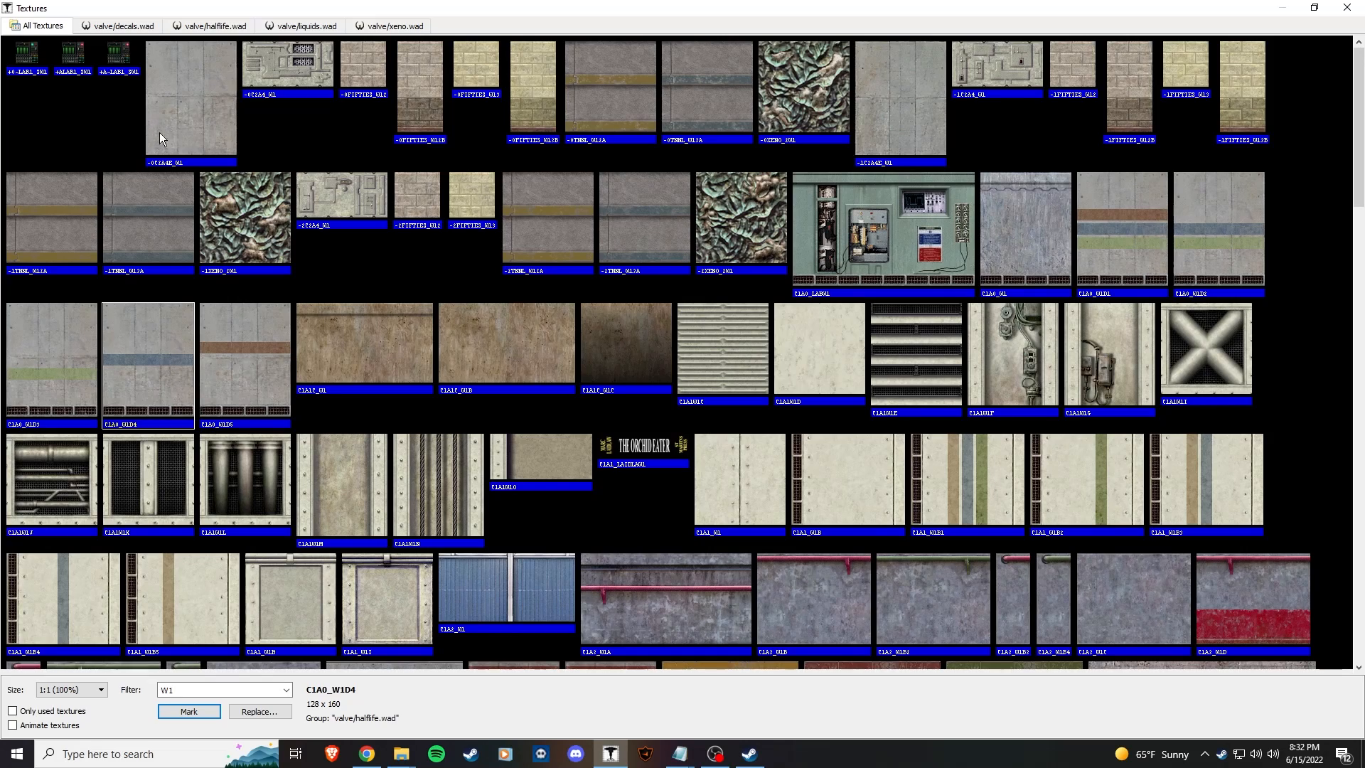
double_click(216, 142)
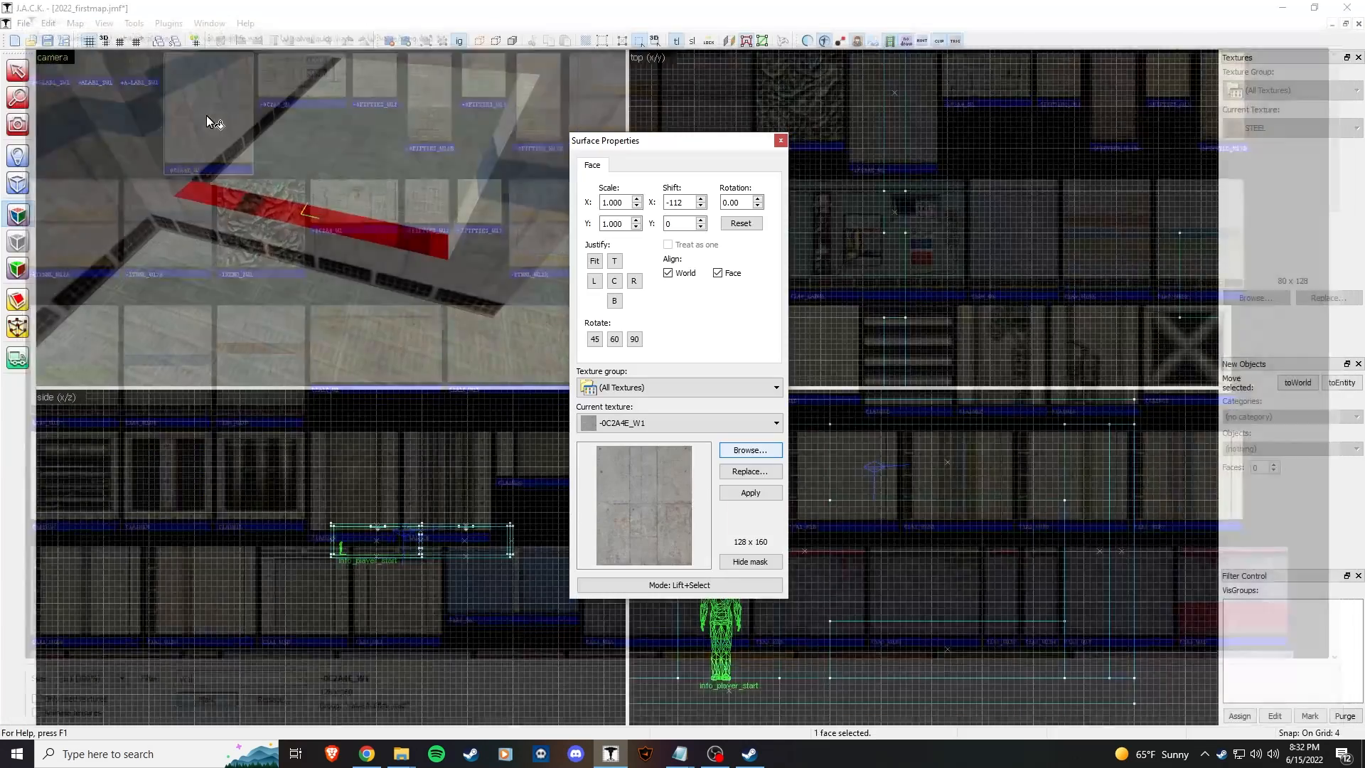
click(330, 217)
key(w)
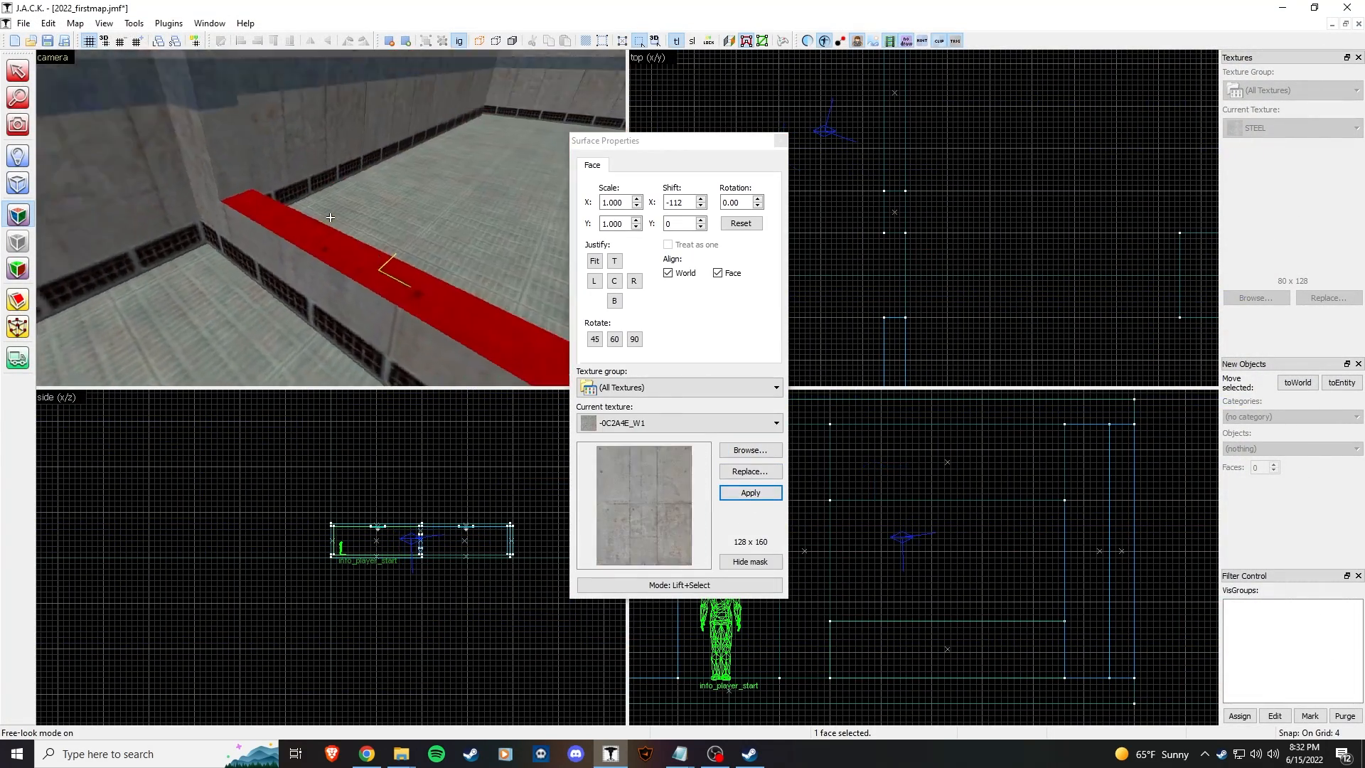
key(w)
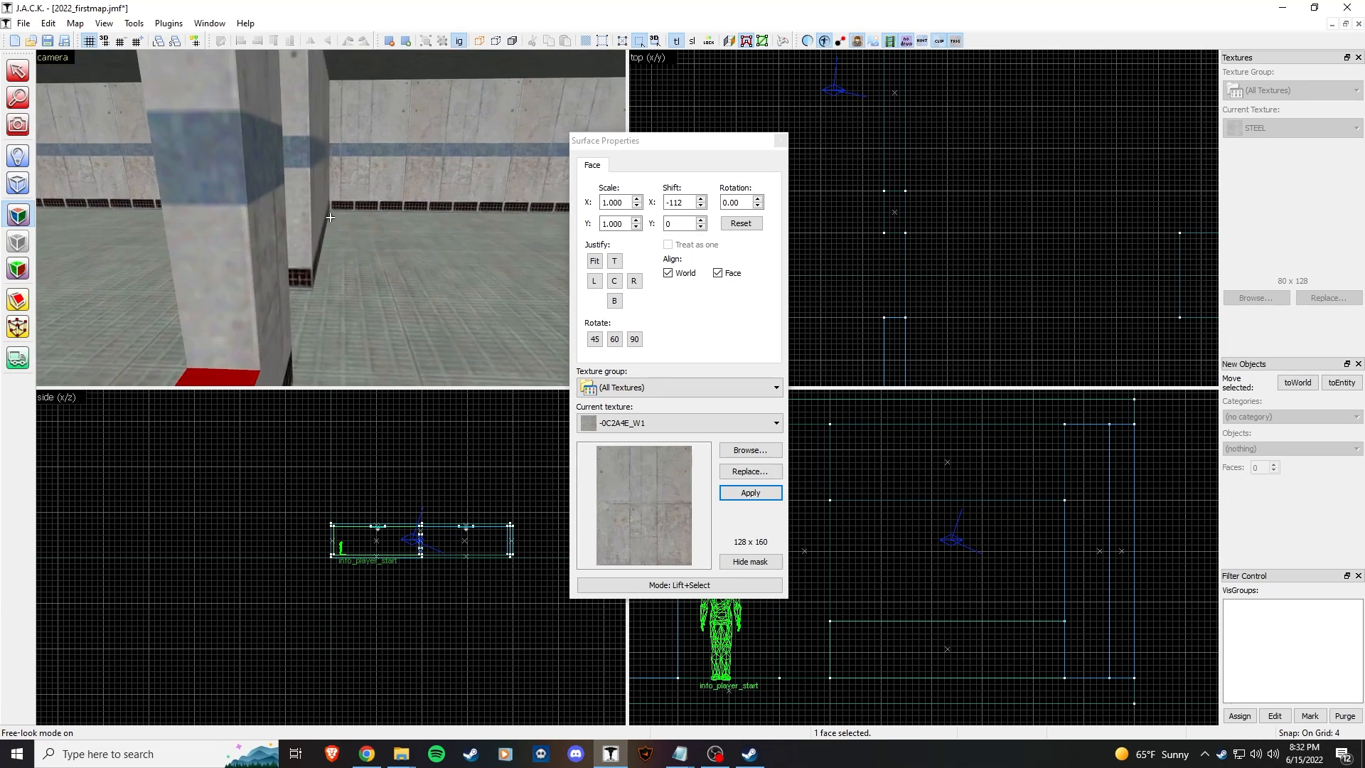
key(s)
key(w)
key(z)
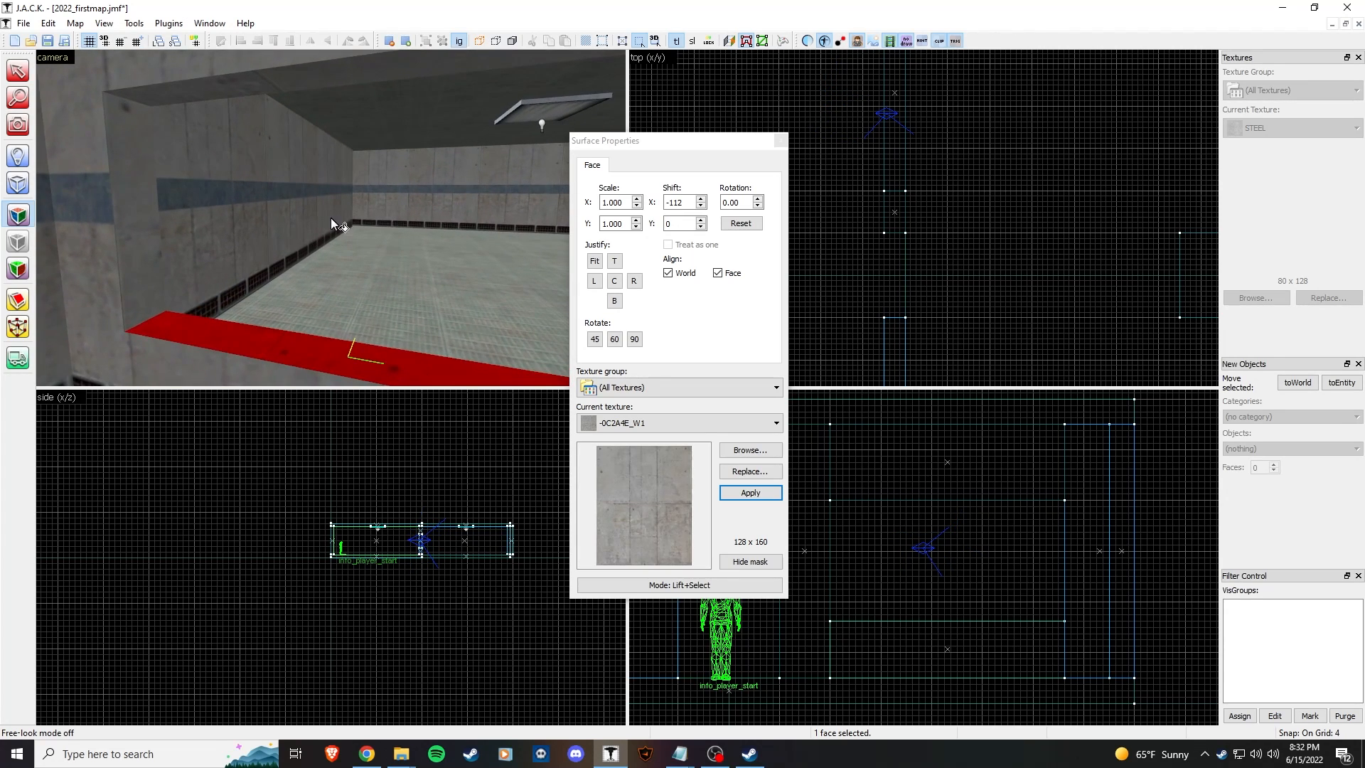
click(780, 140)
Step: Make GLASSBLUE1 the current texture, filtering the browser by 'glass'
key(z)
key(s)
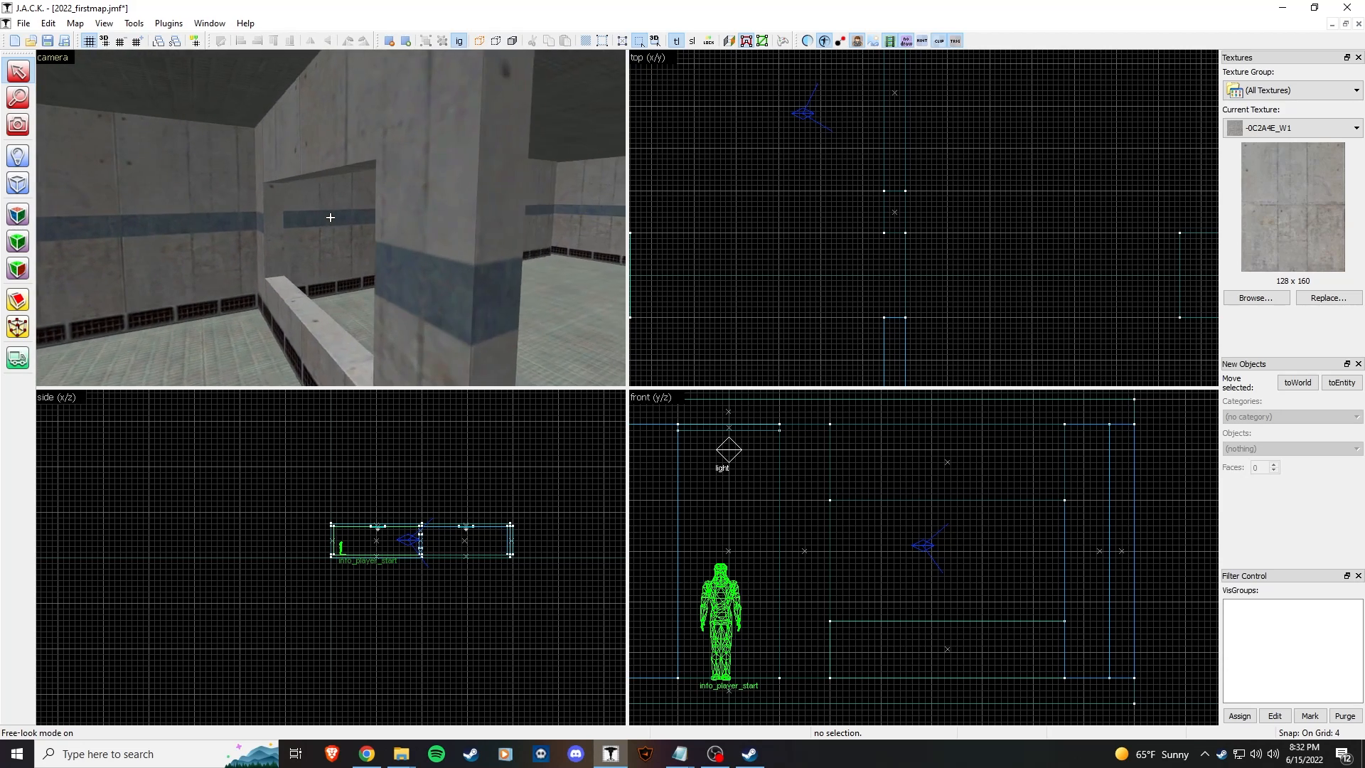
key(d)
key(s)
key(z)
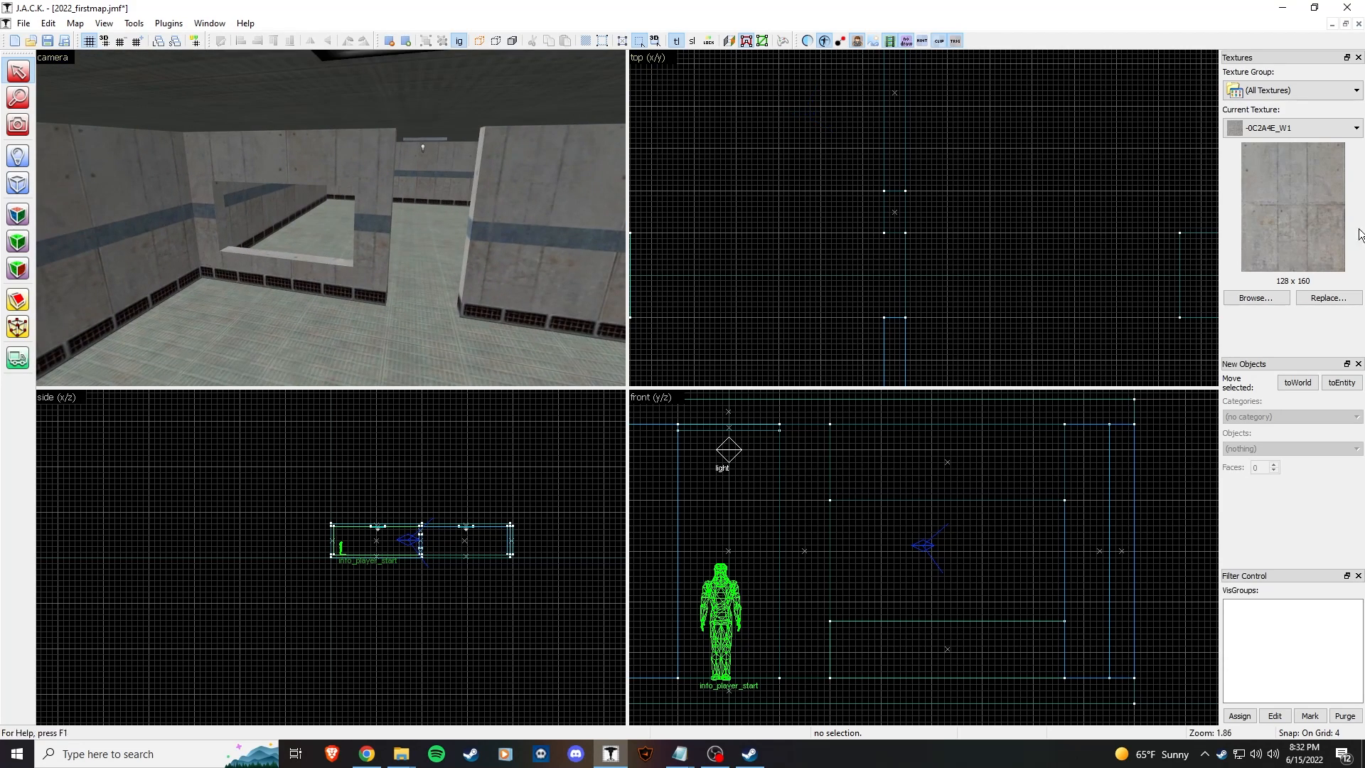
click(1268, 298)
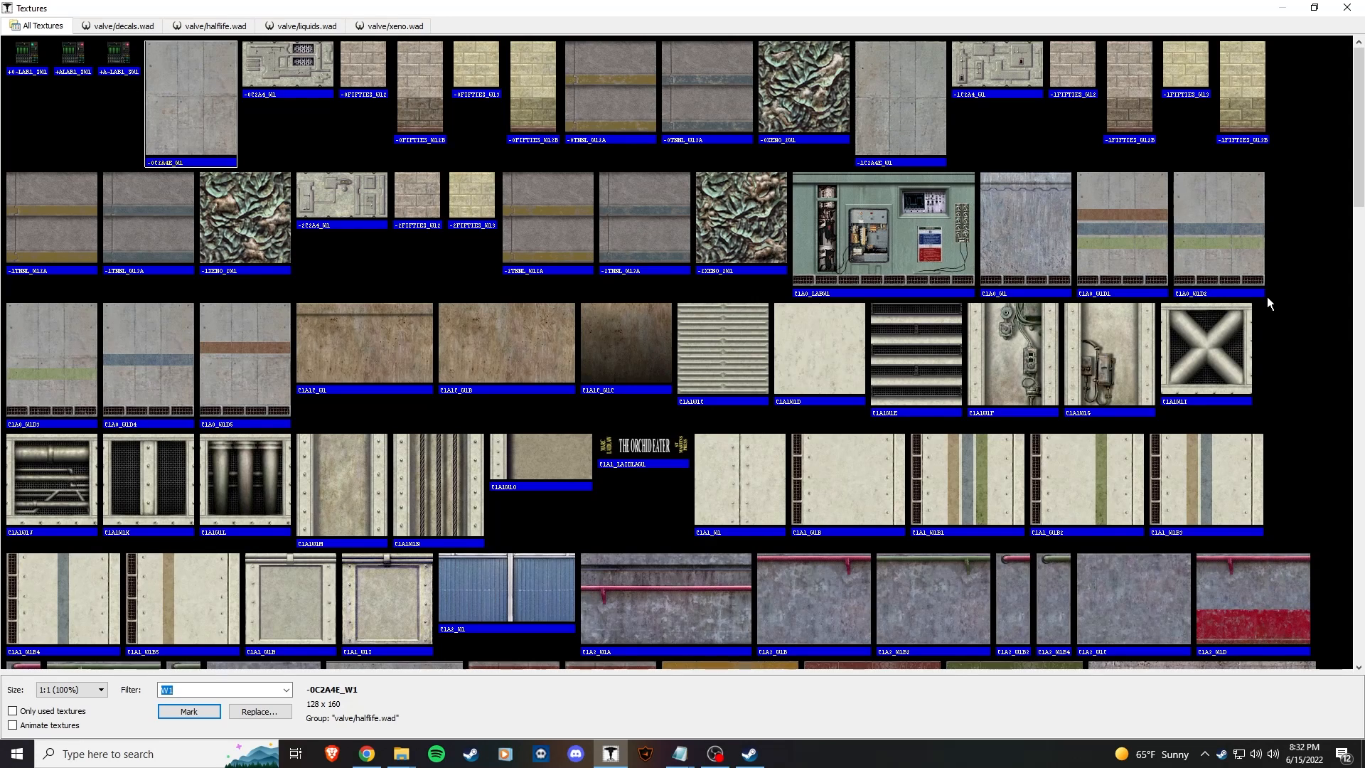
text(glass)
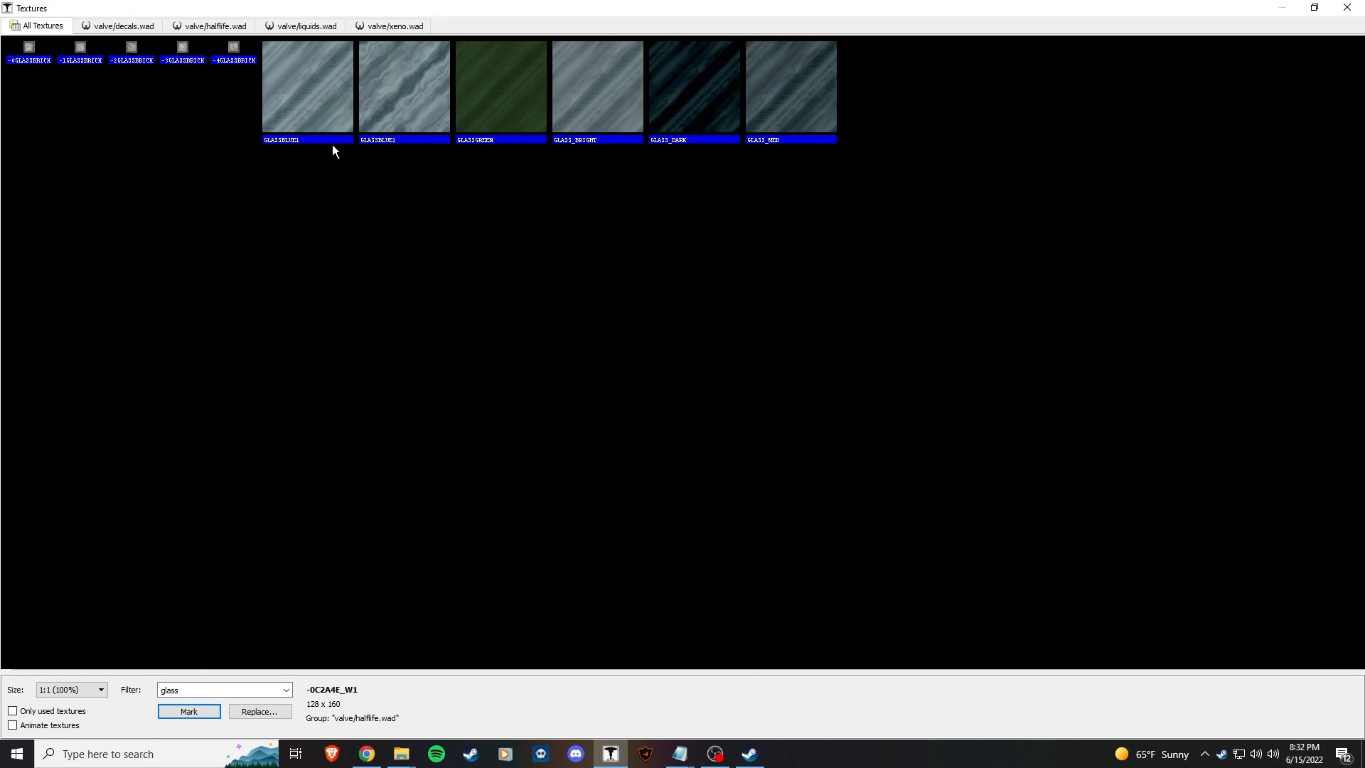
click(324, 113)
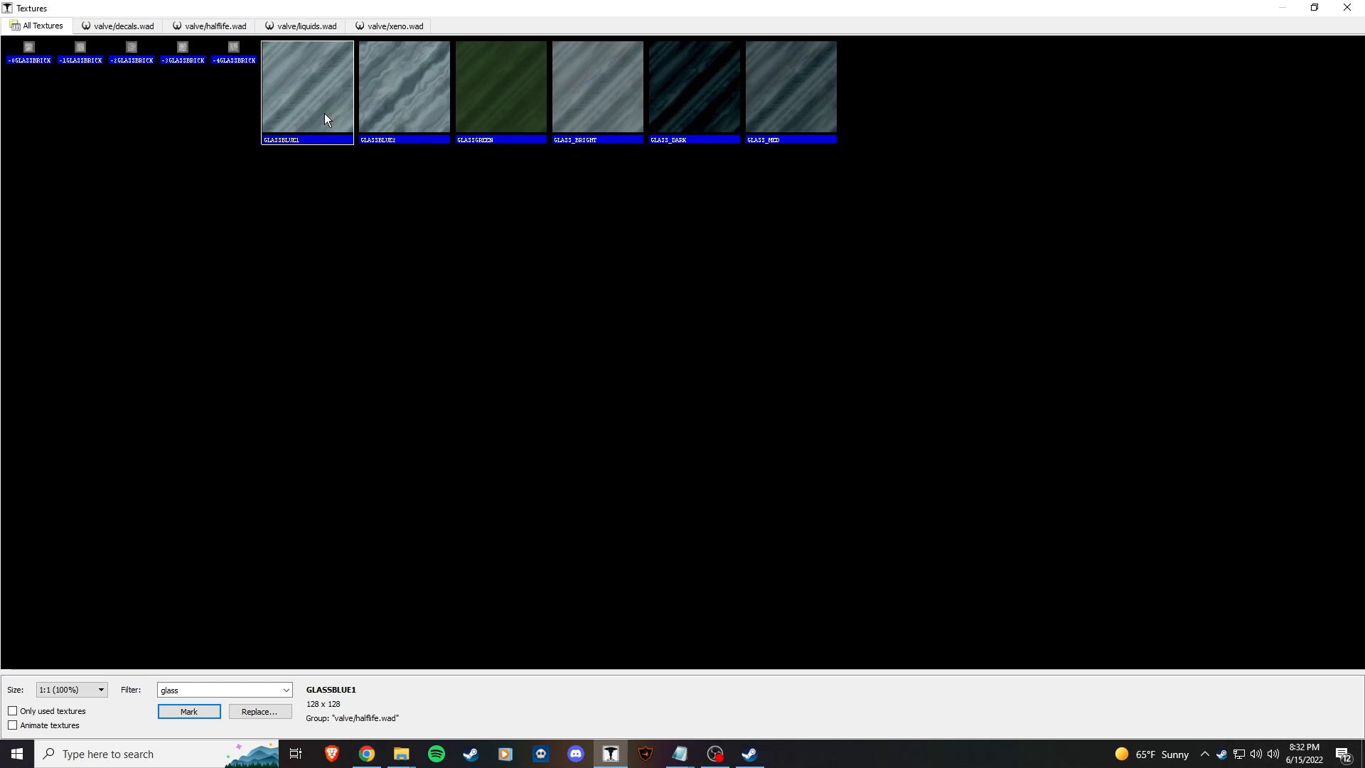
double_click(309, 113)
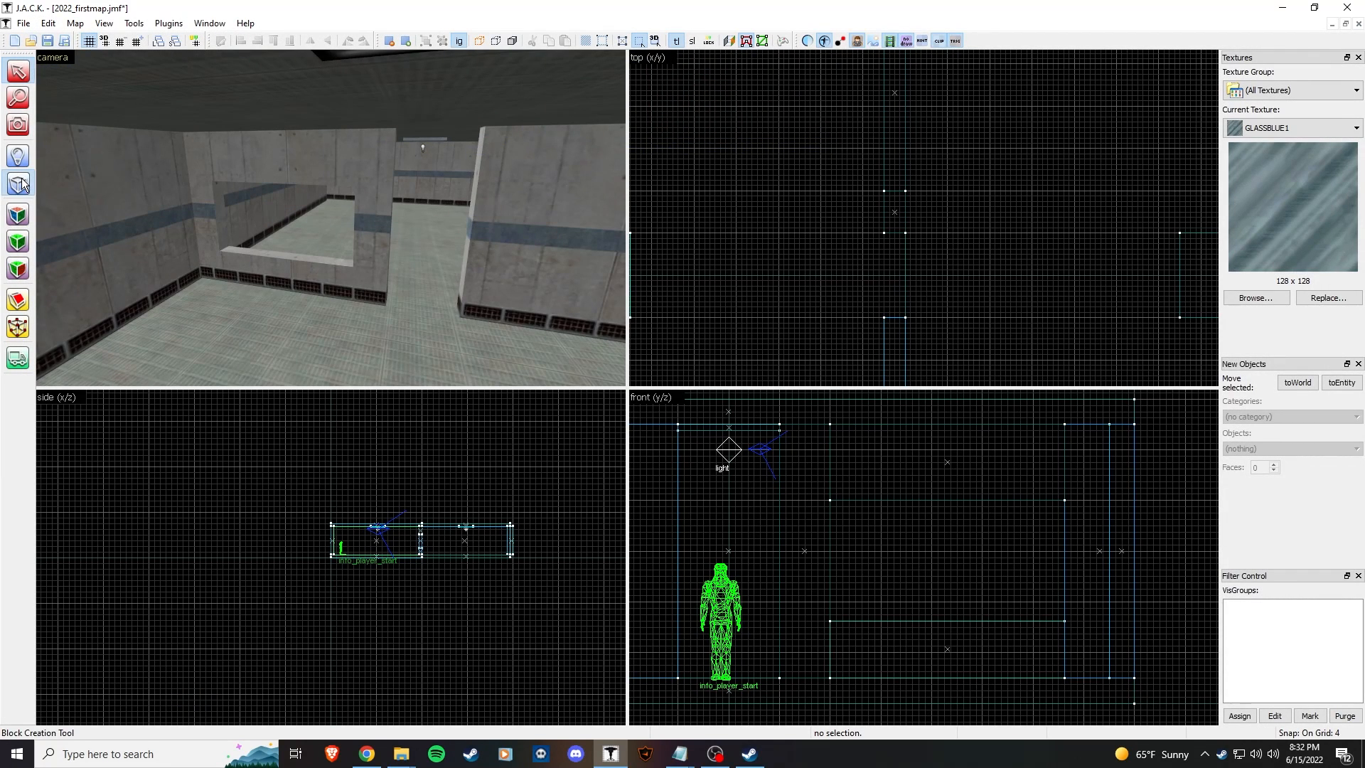
scroll(867, 279, down, 2)
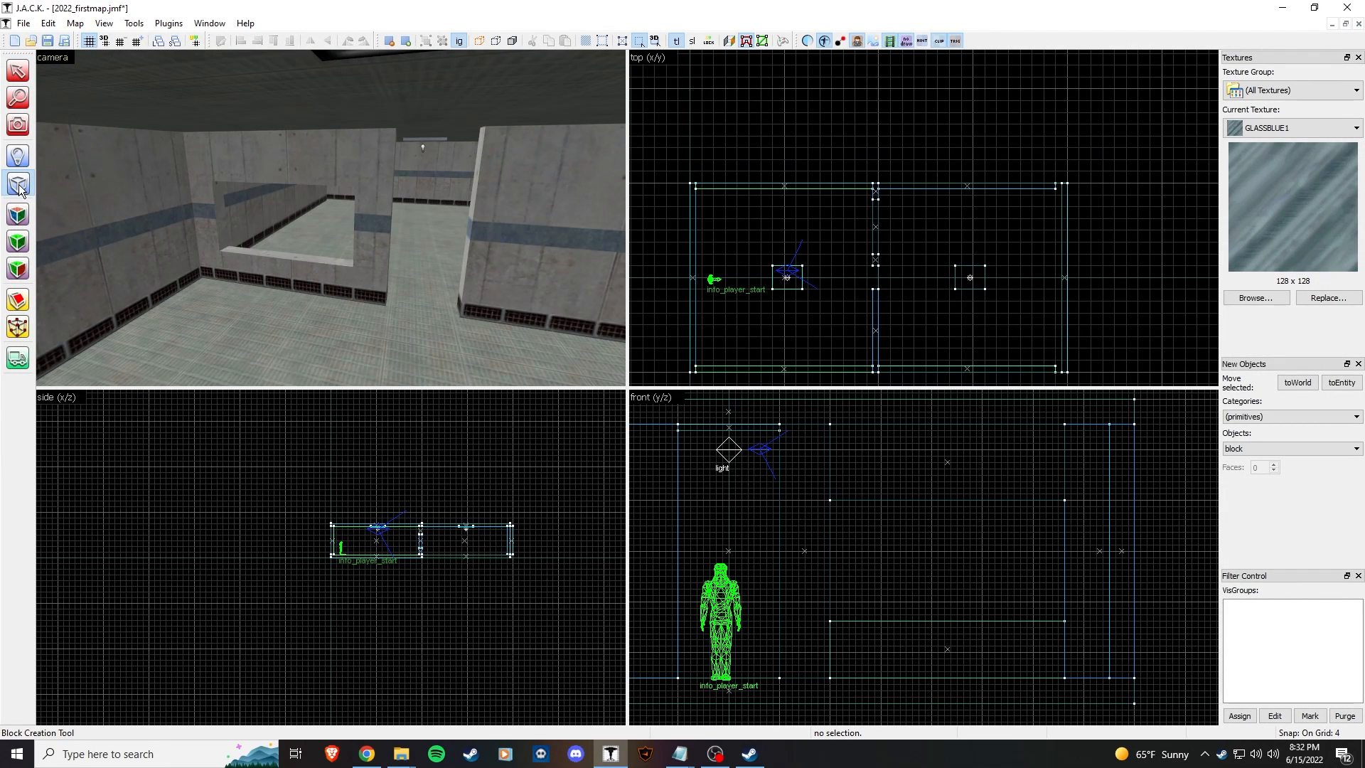
scroll(885, 208, up, 4)
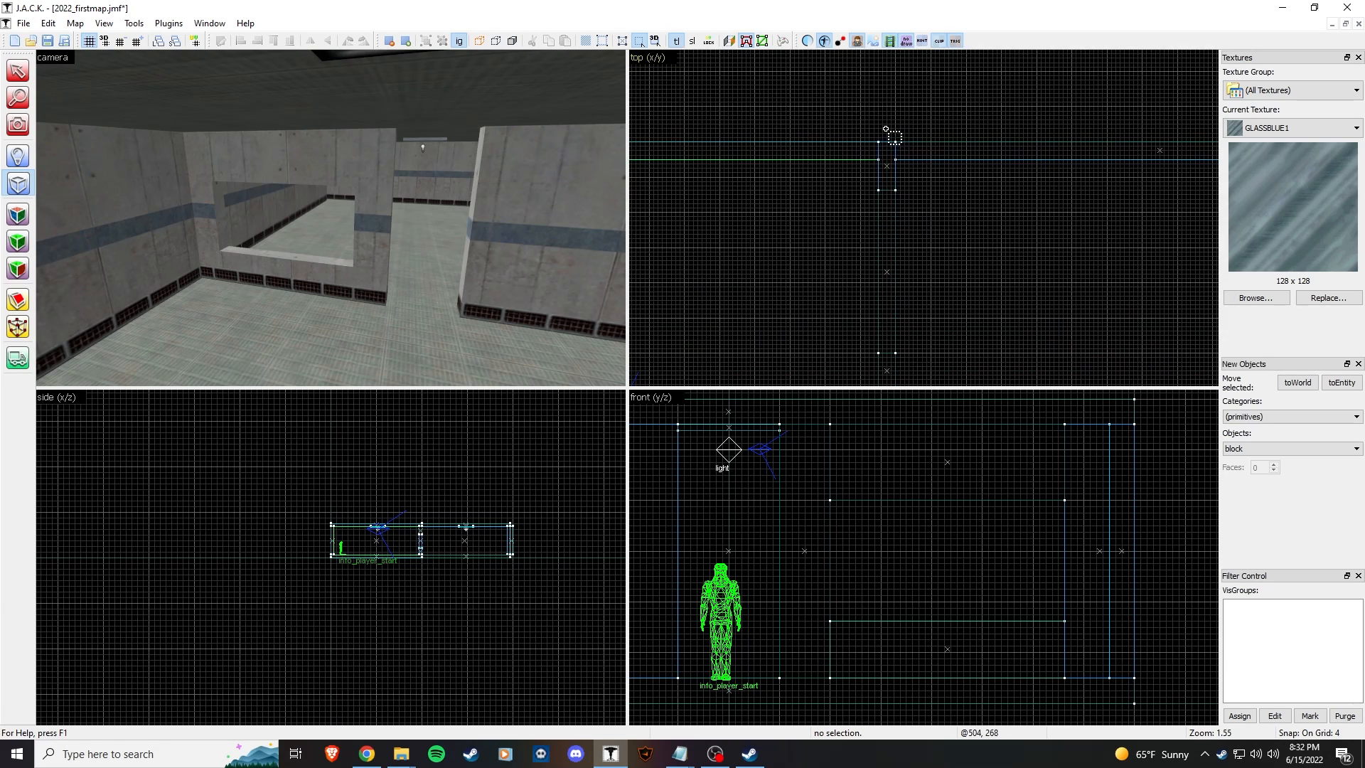
scroll(886, 209, up, 4)
Step: Draw a thin glass block and size it to the 148 × 76 window opening
drag(865, 149, 906, 210)
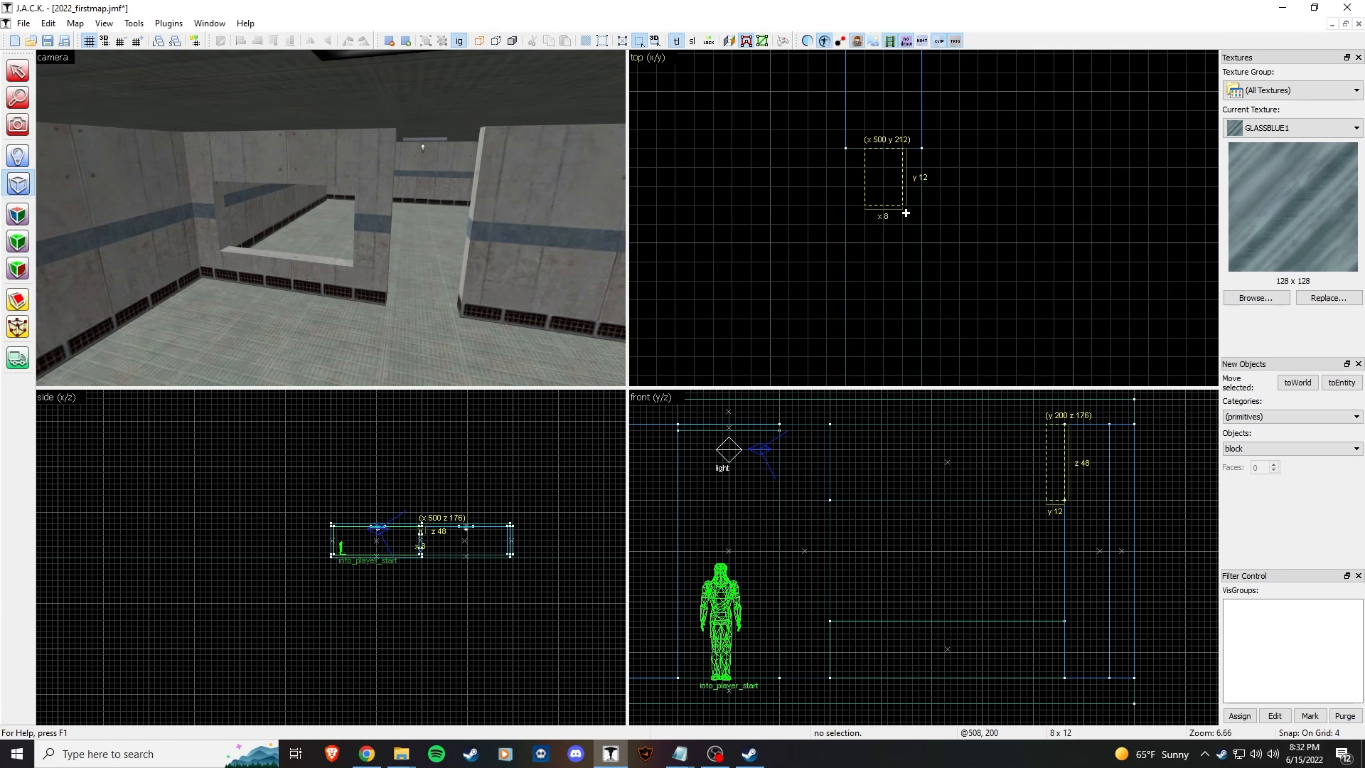
key(z)
key(w)
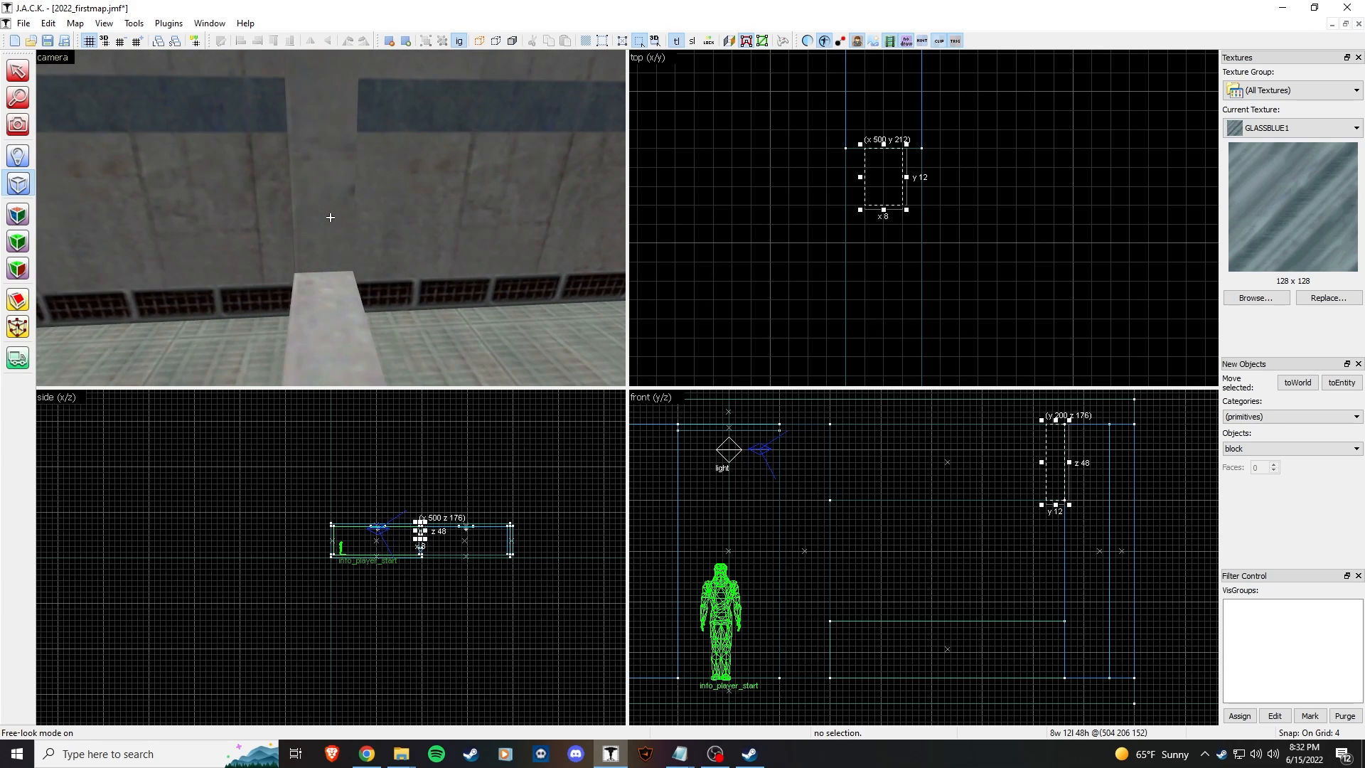
scroll(864, 245, down, 5)
middle_drag(865, 248, 888, 140)
scroll(892, 153, down, 1)
drag(1041, 462, 826, 462)
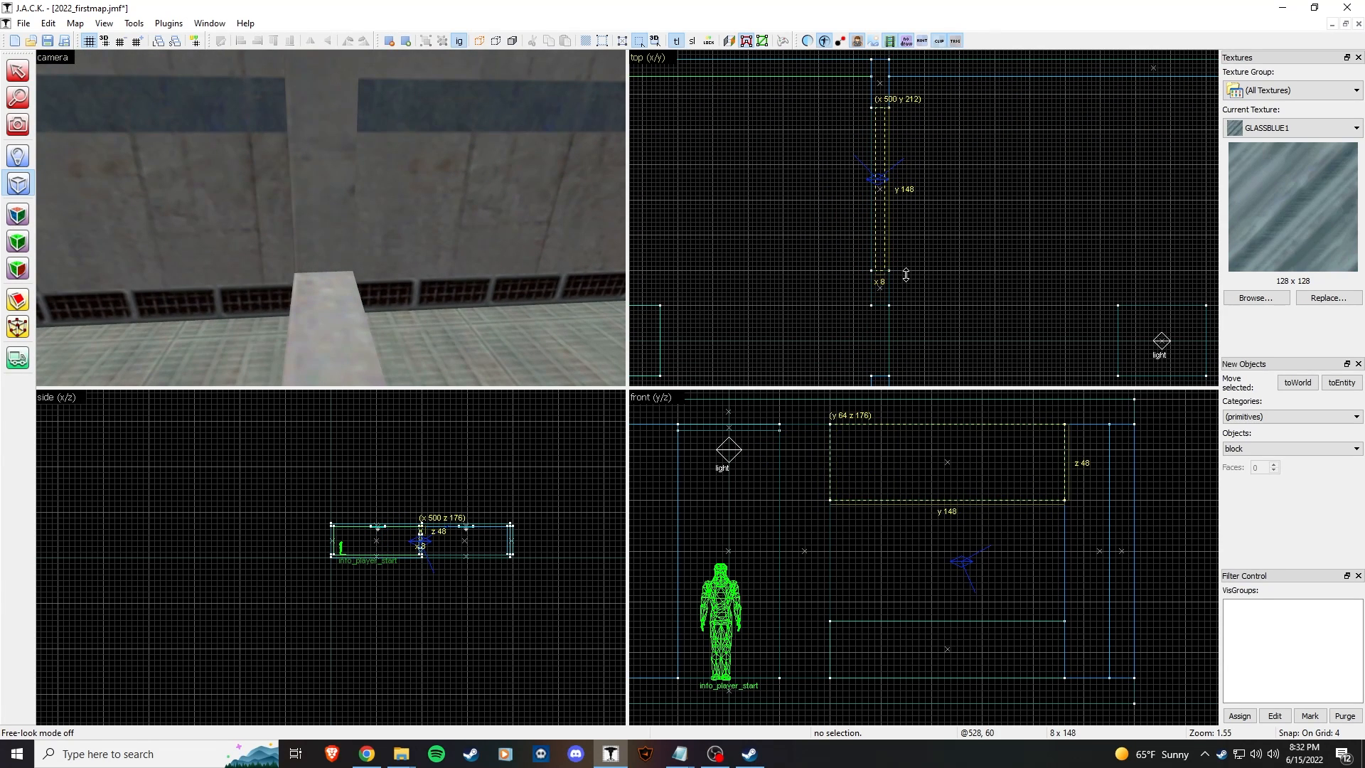
drag(947, 504, 966, 621)
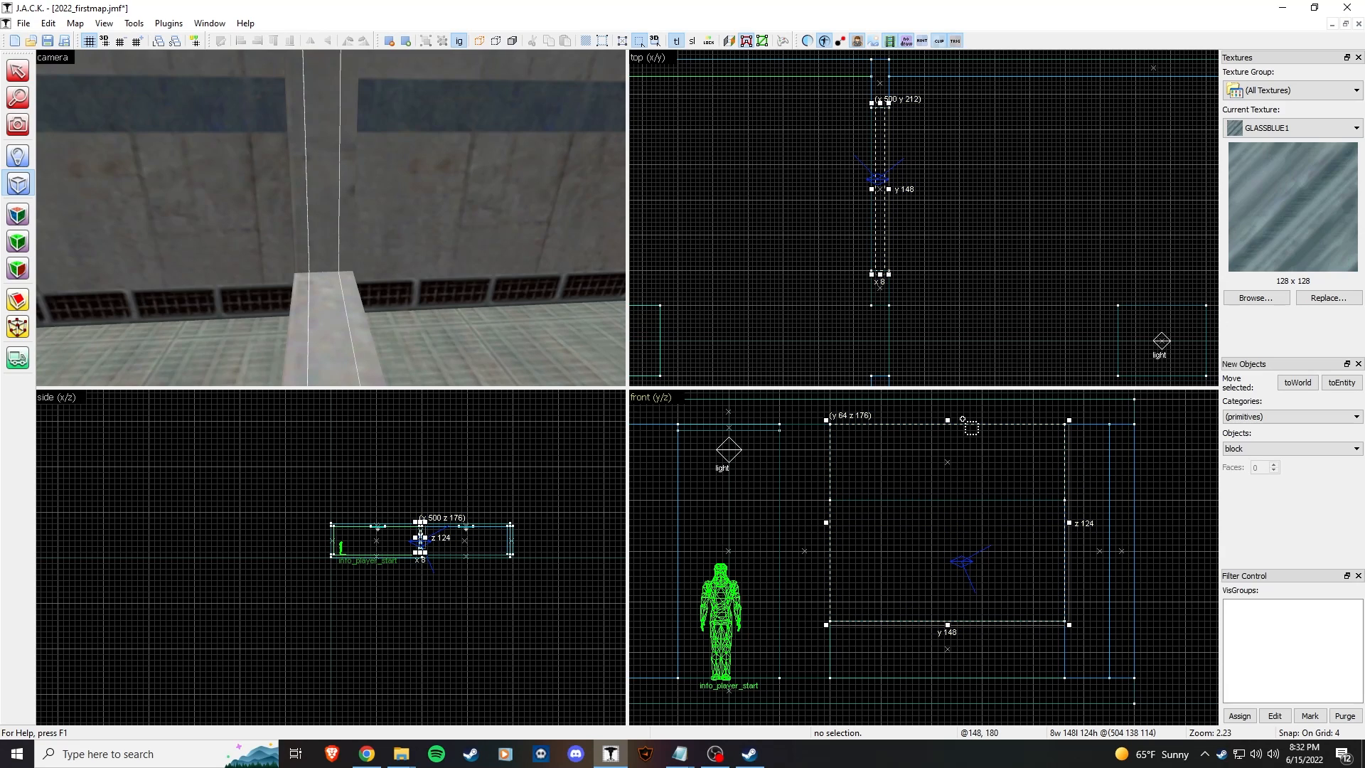
drag(958, 421, 962, 496)
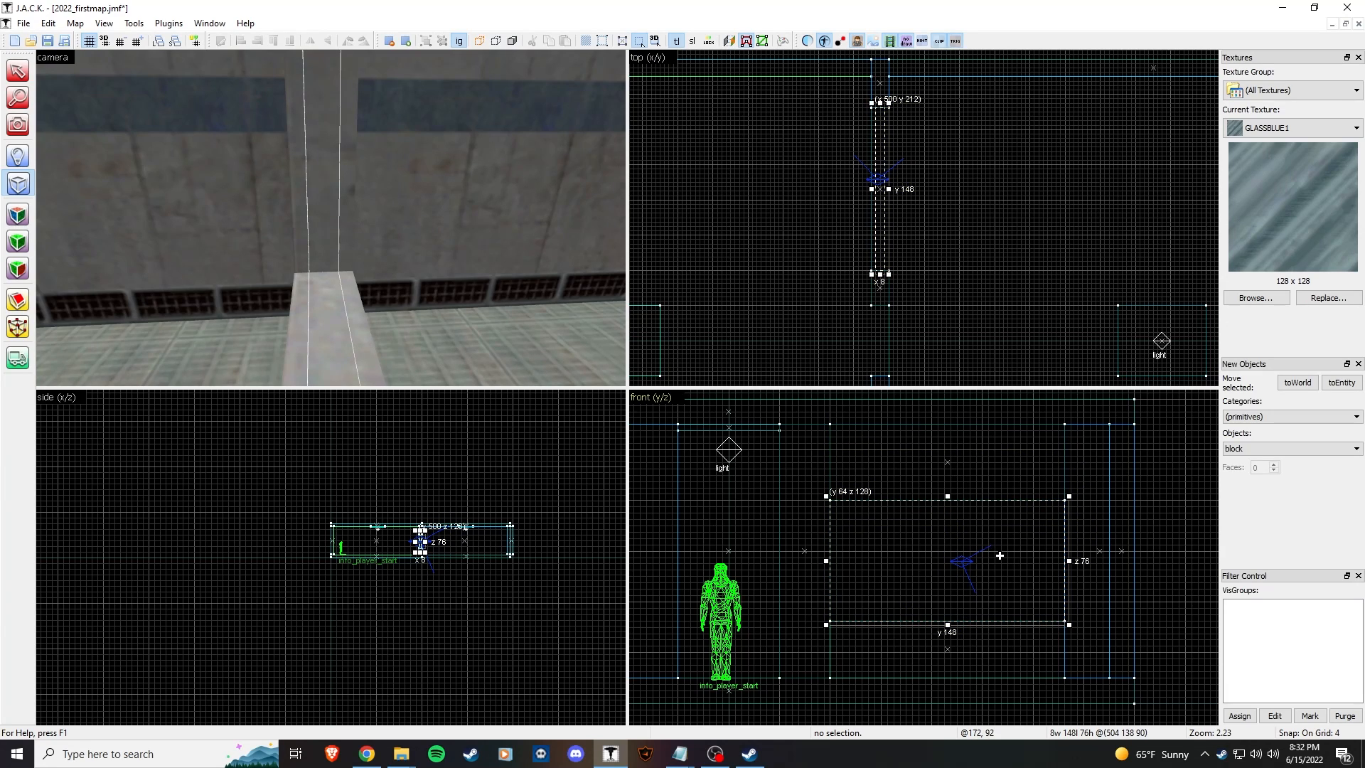
key(Return)
Step: Select the new glass block in the 3D view
key(z)
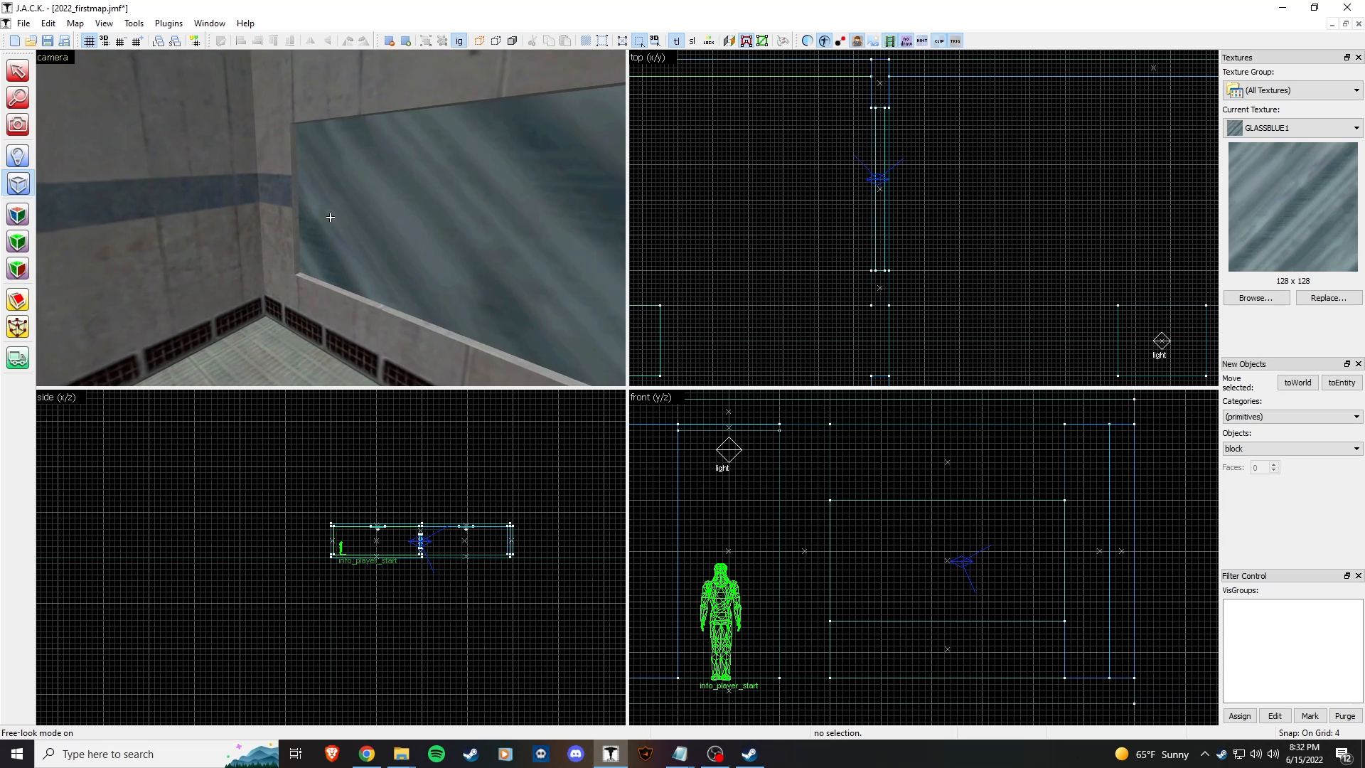
key(z)
key(z)
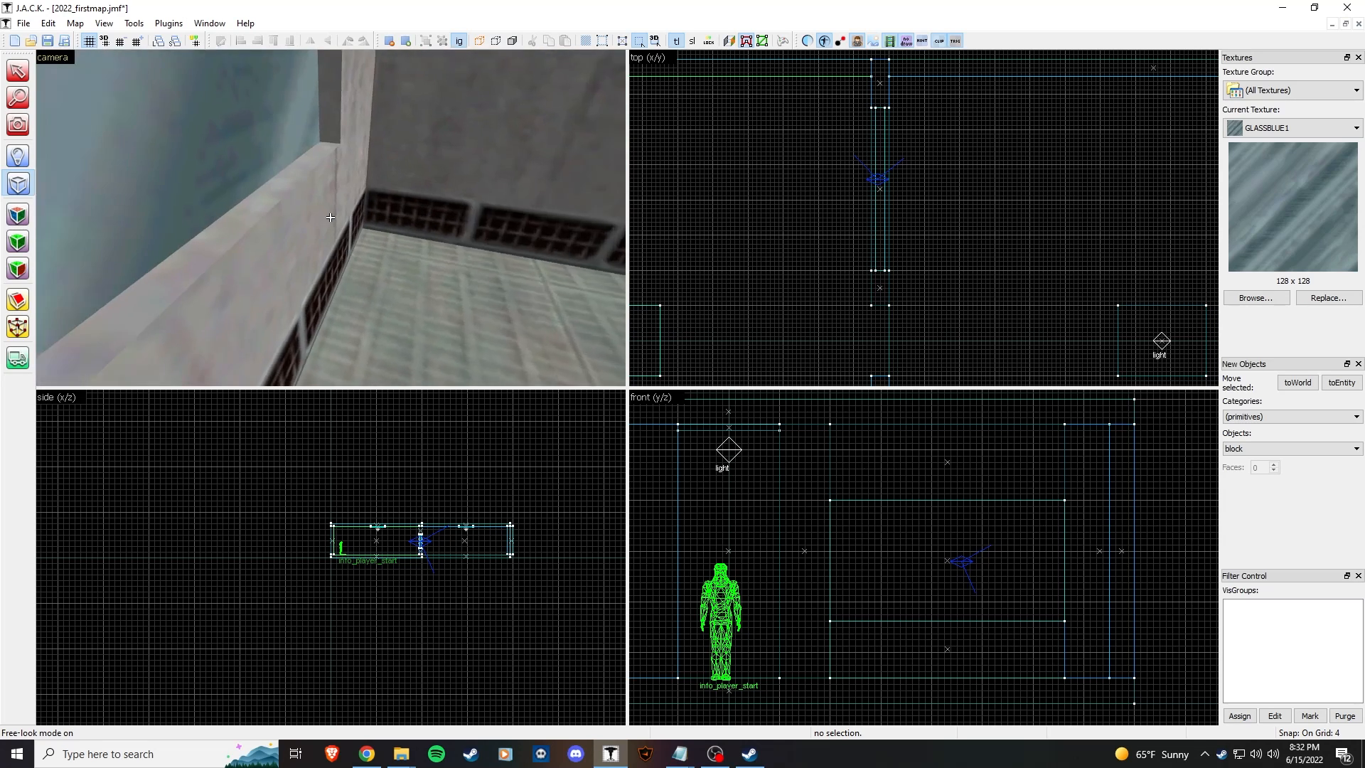
key(s)
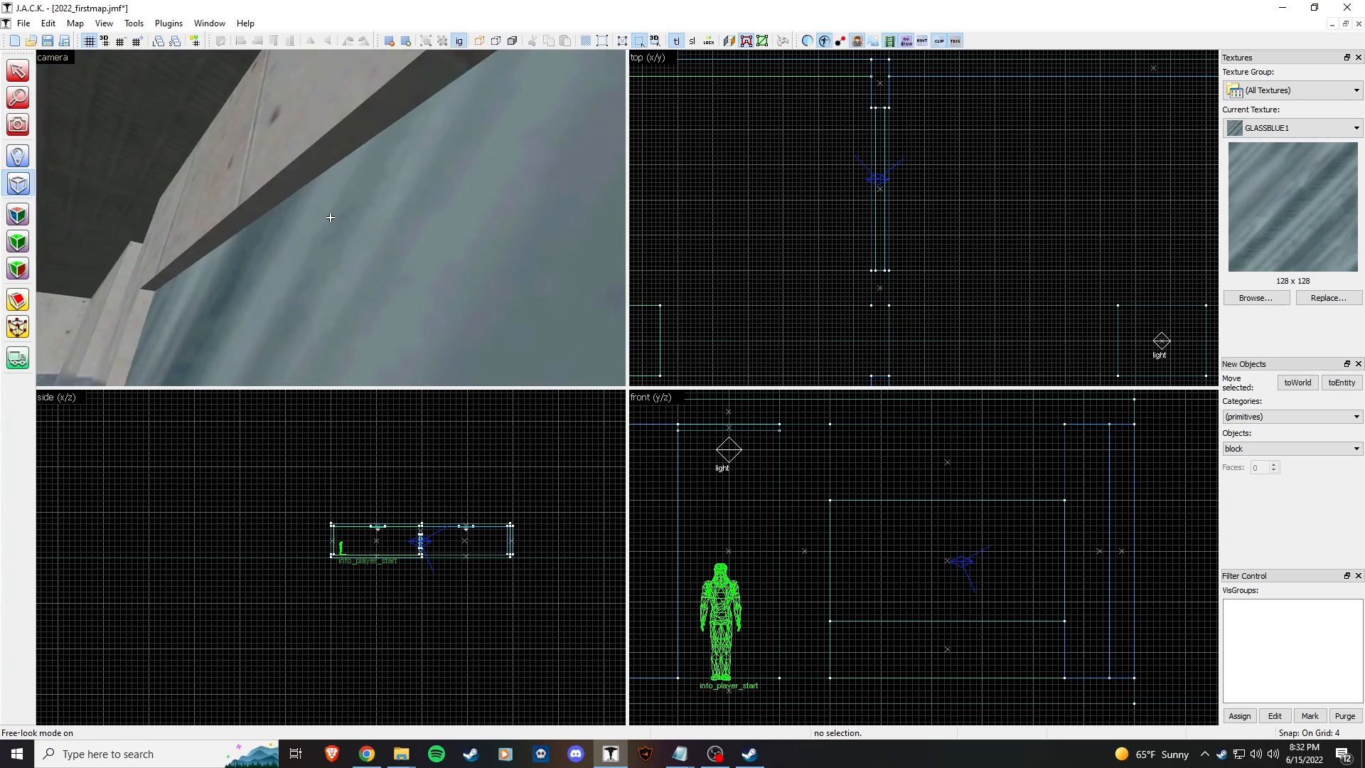
key(s)
key(z)
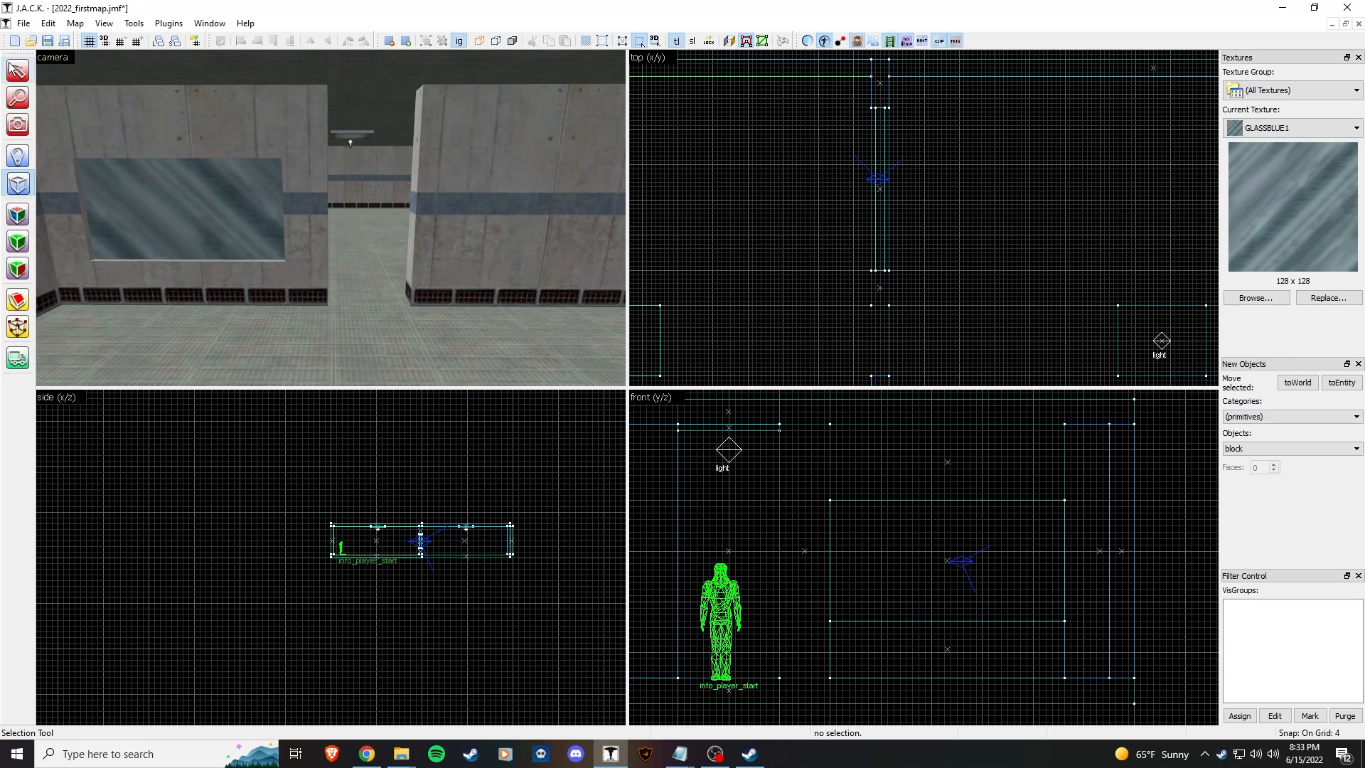
click(246, 205)
key(z)
key(s)
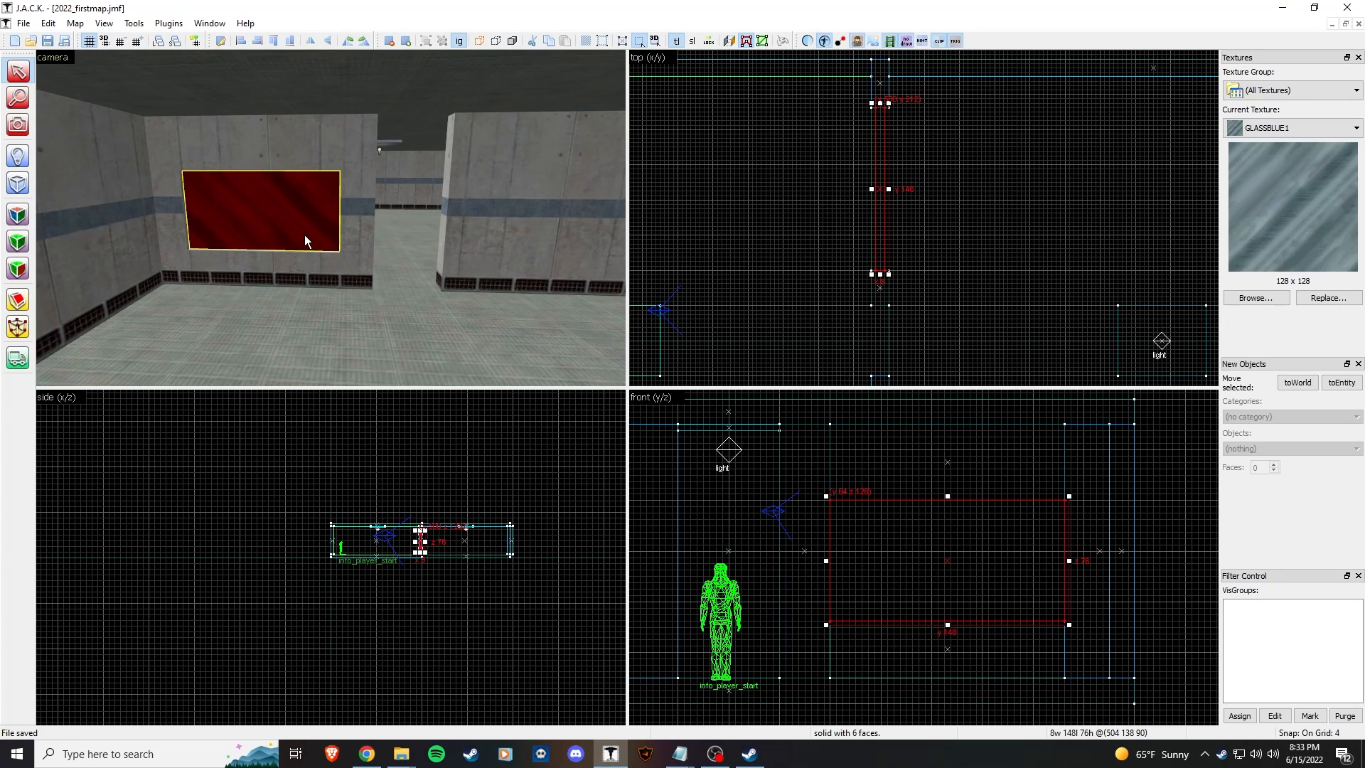
Step: Tie the glass block to a func_wall with Texture render mode and apply
key(ctrl+t)
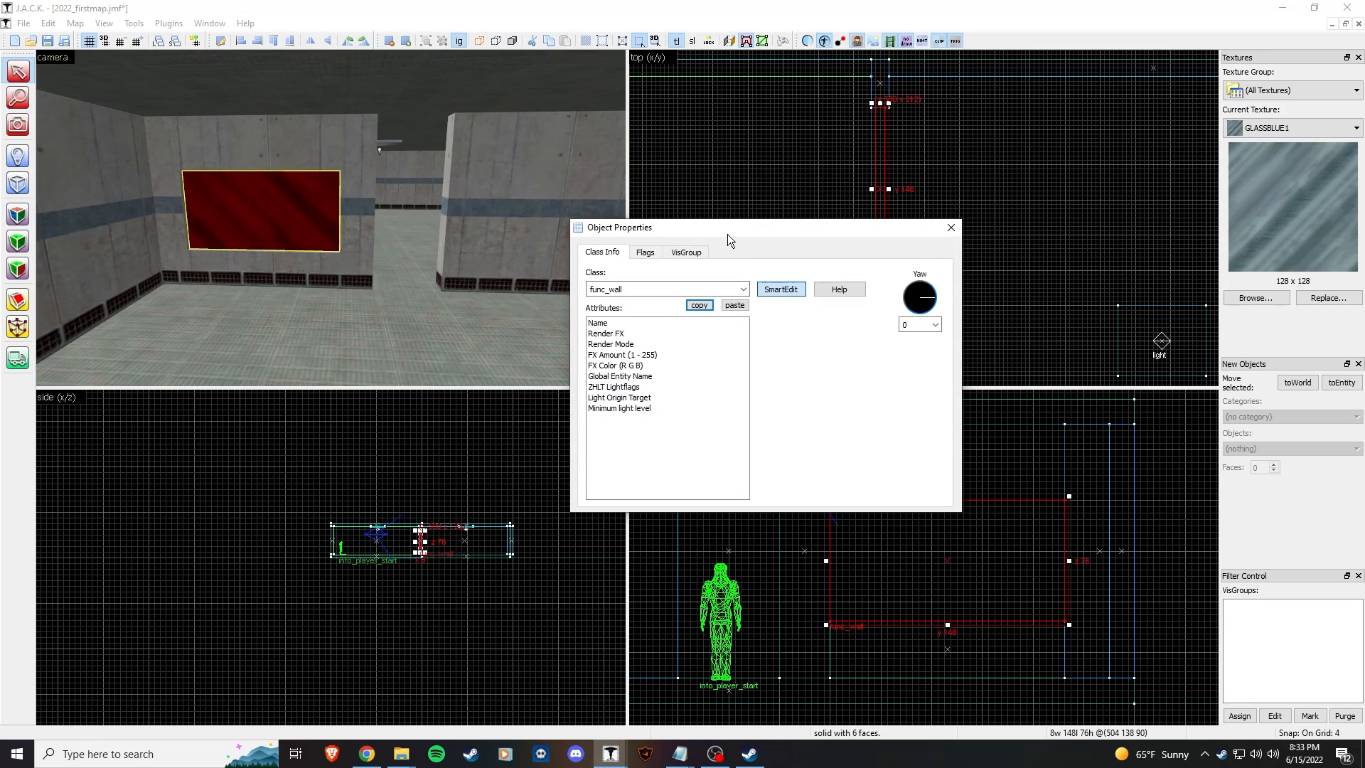
drag(727, 233, 653, 232)
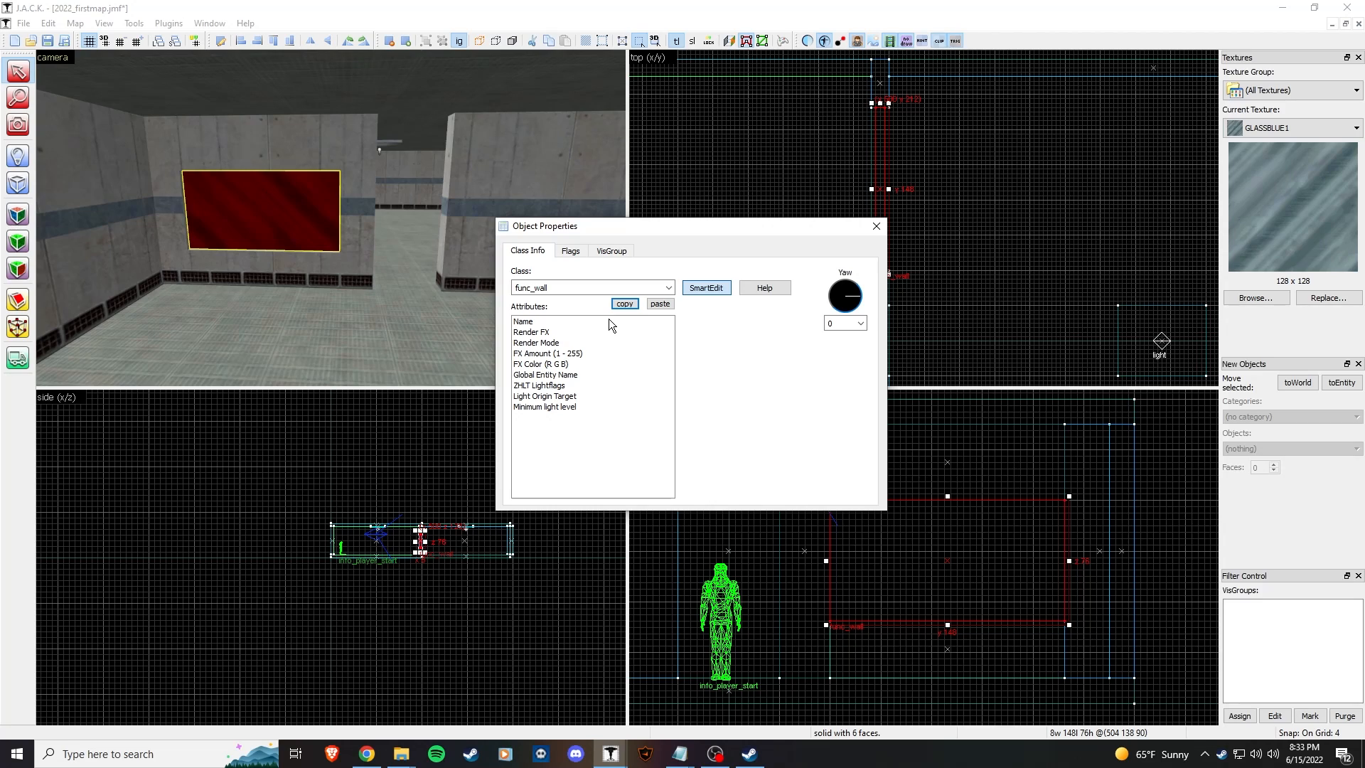
click(550, 323)
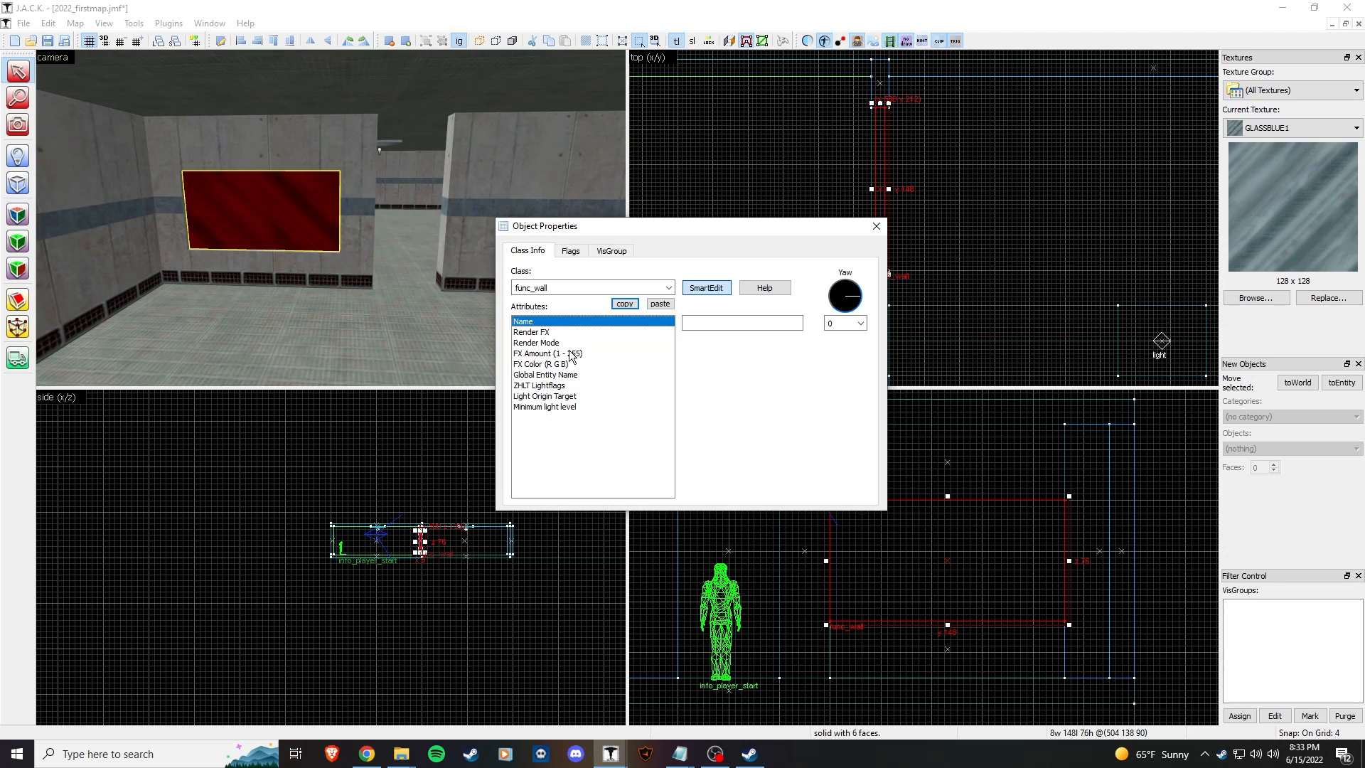
click(564, 342)
click(796, 323)
click(784, 353)
click(562, 355)
click(724, 324)
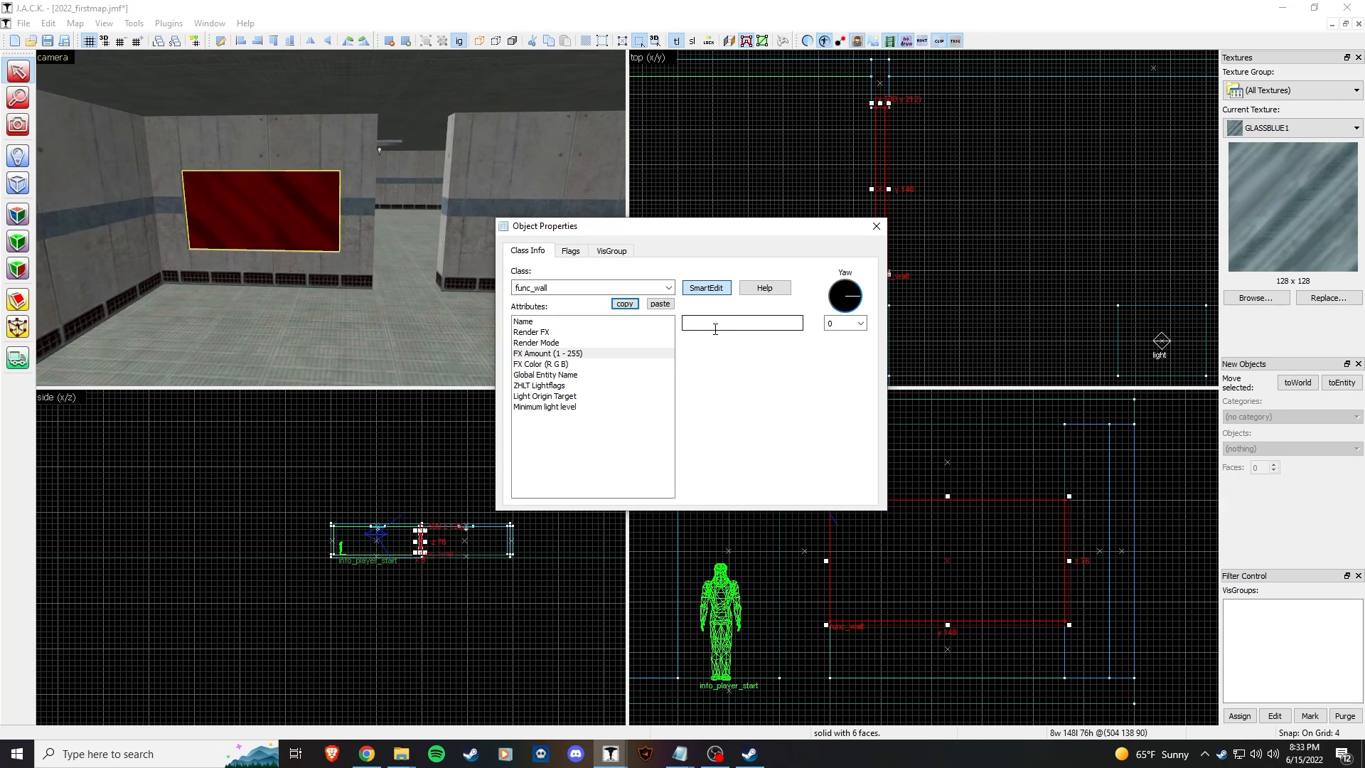
click(876, 227)
Step: Fly around the window to inspect the glass from both rooms
click(519, 313)
key(z)
key(w)
key(w)
click(330, 217)
key(a)
click(330, 217)
key(d)
key(w)
key(s)
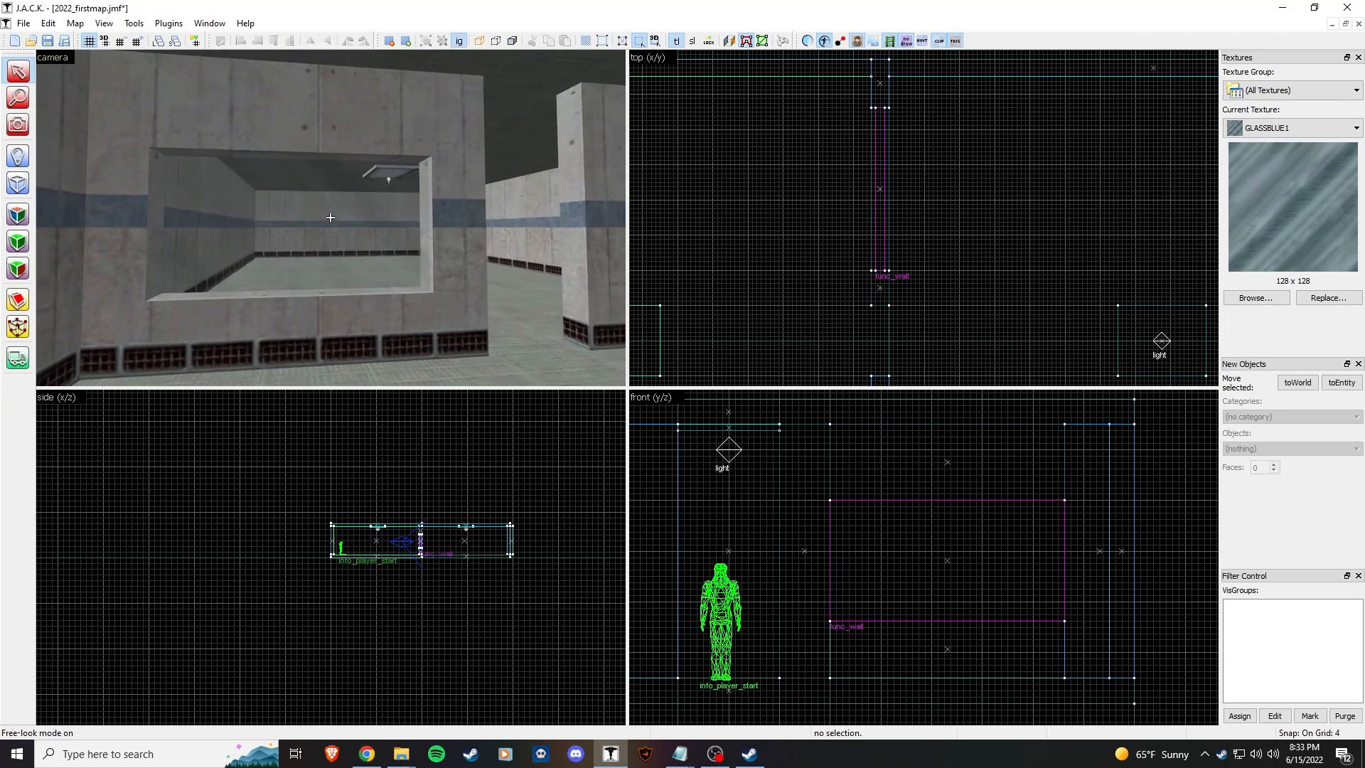
key(w)
key(s)
key(z)
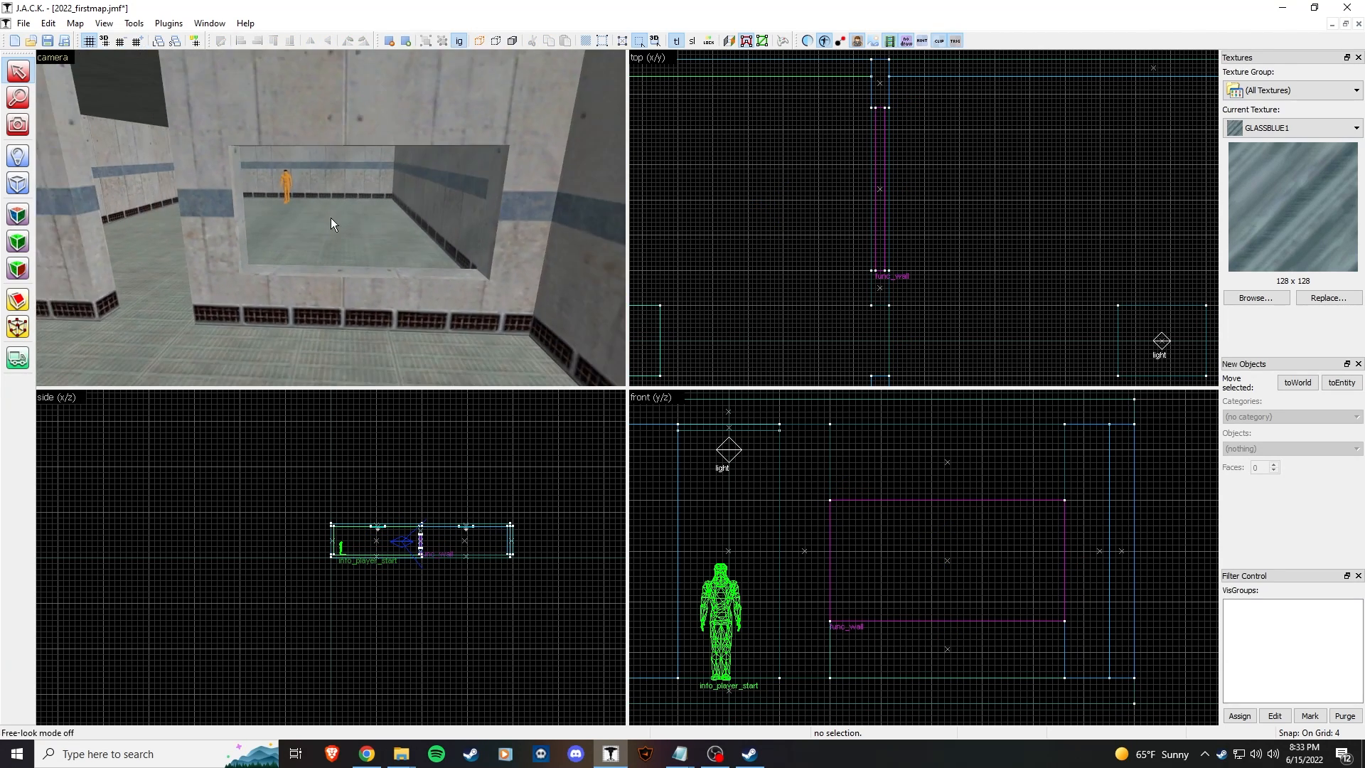
Step: Set the glass window's FX Amount to 255
double_click(398, 220)
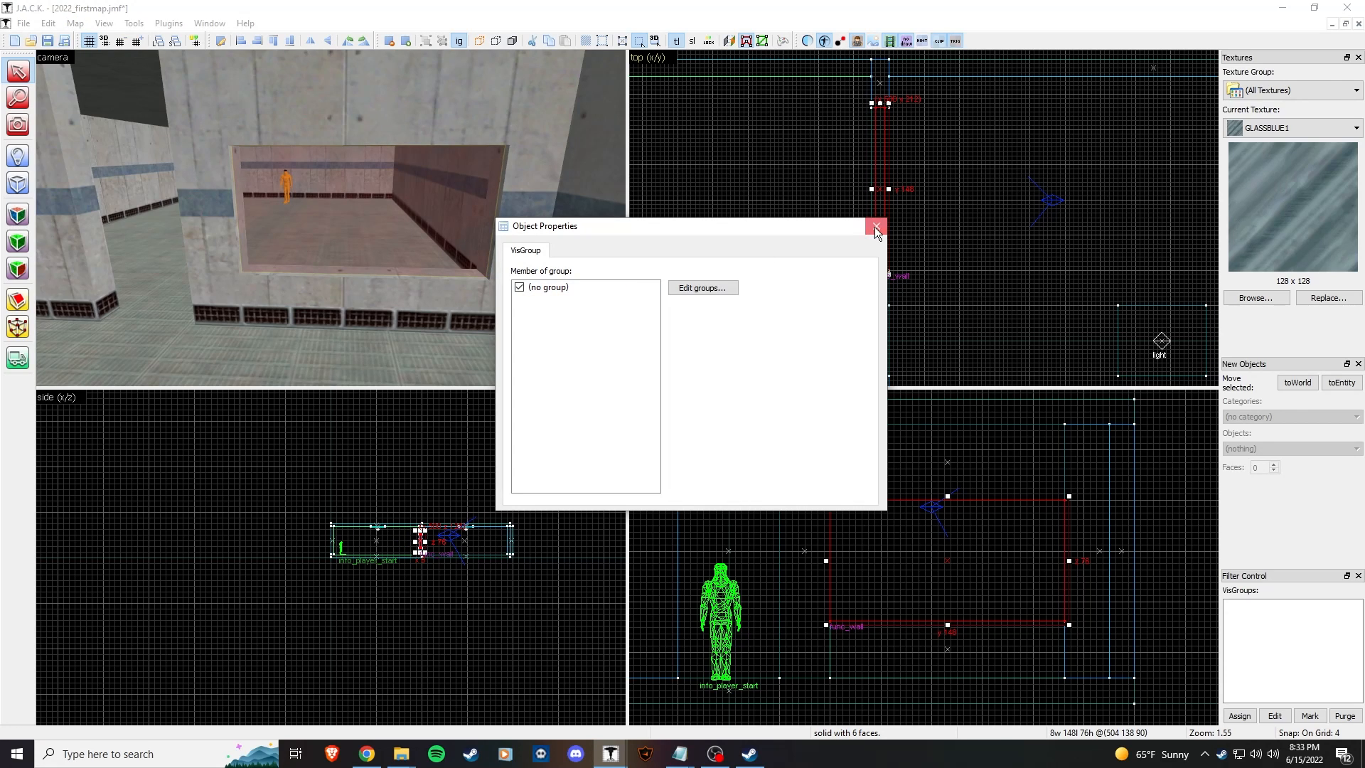
click(876, 229)
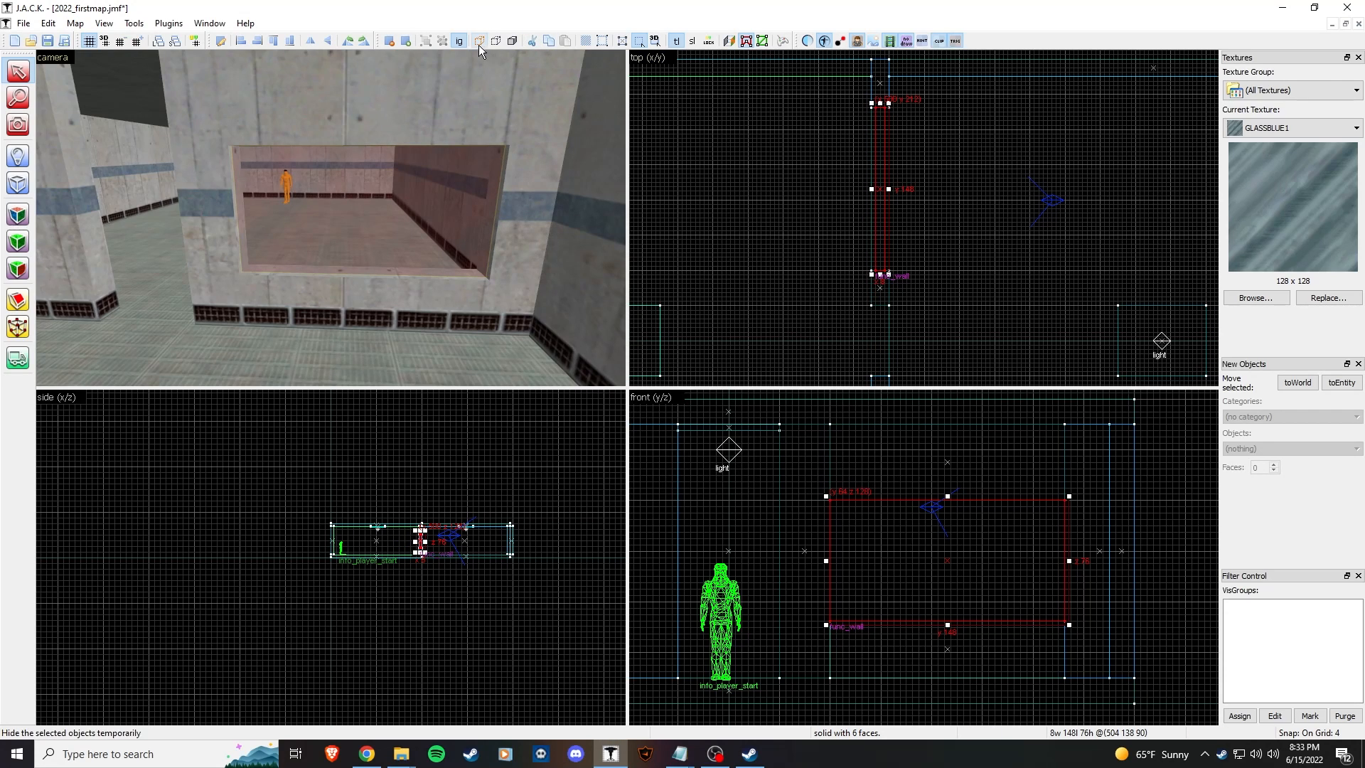
click(485, 256)
click(423, 199)
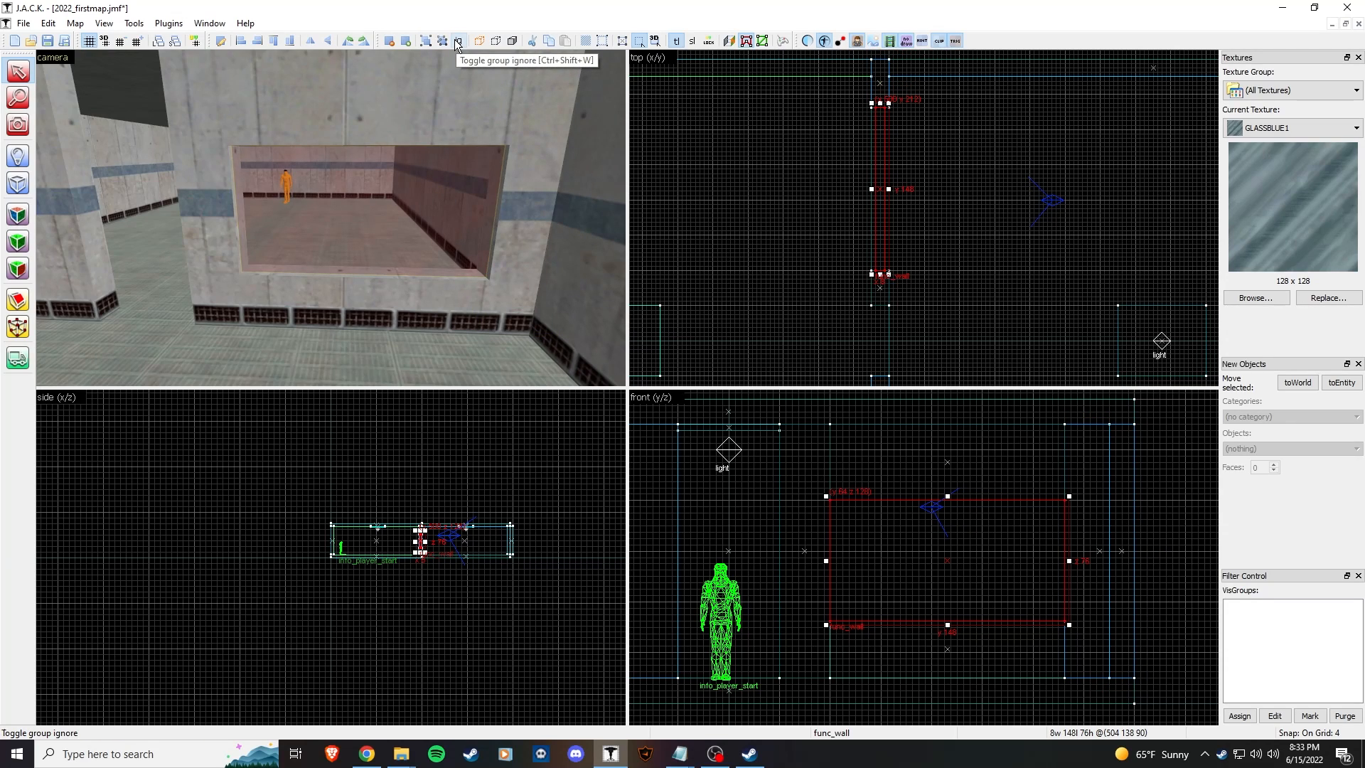
double_click(459, 194)
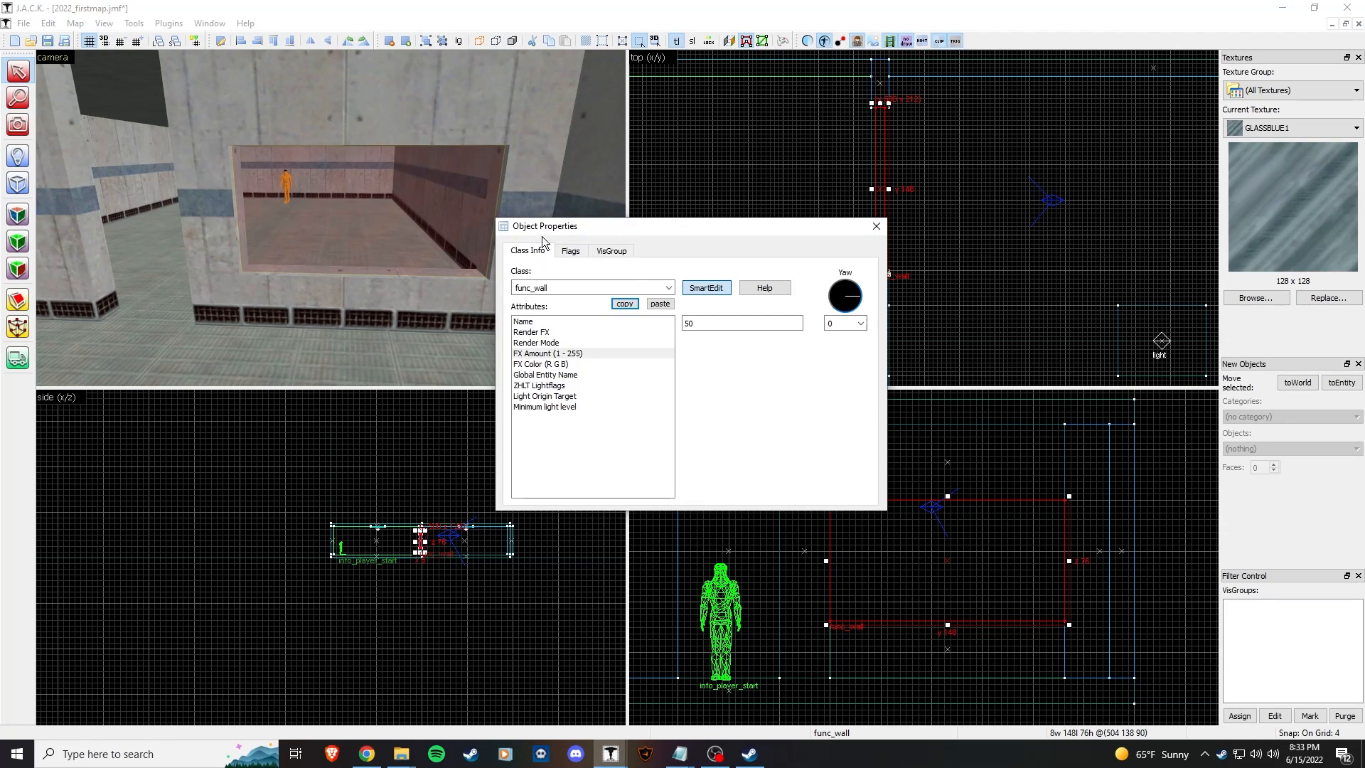
click(876, 222)
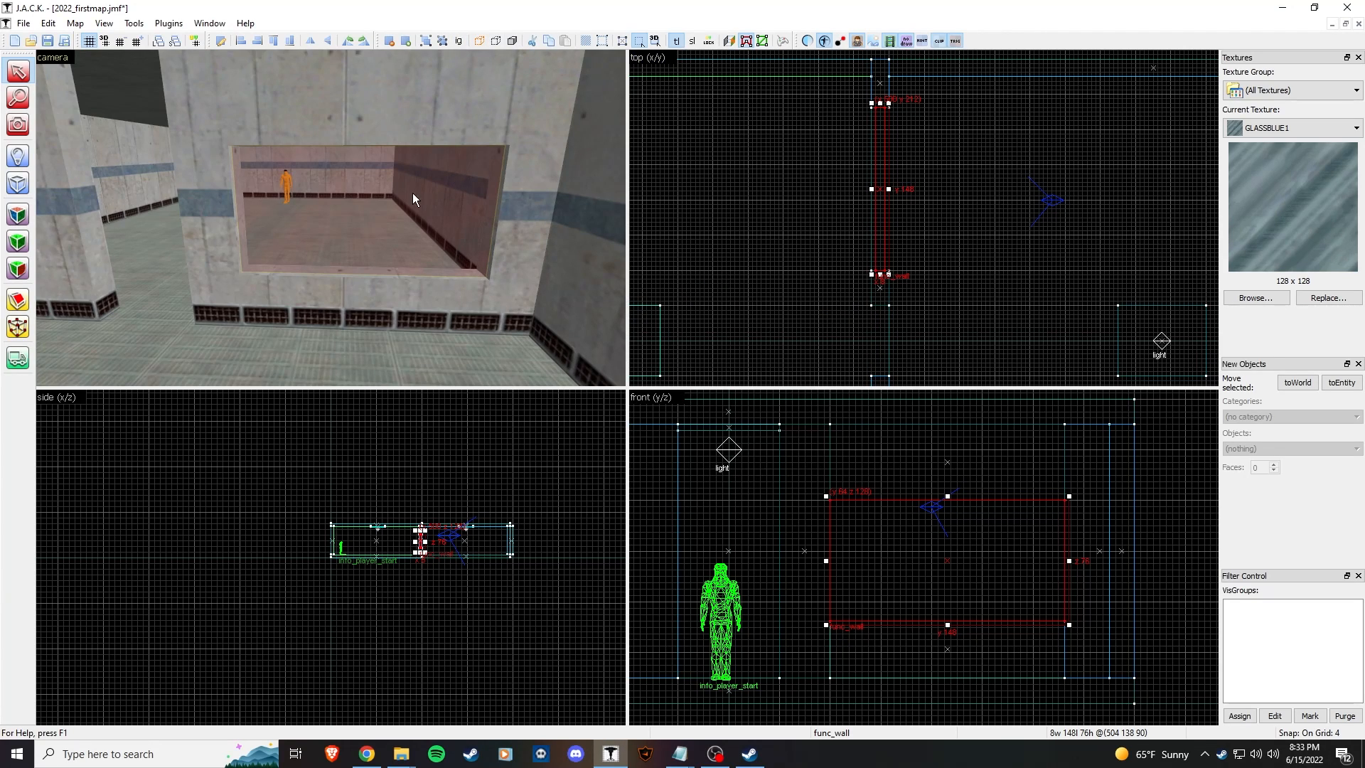
double_click(379, 206)
drag(591, 226, 630, 224)
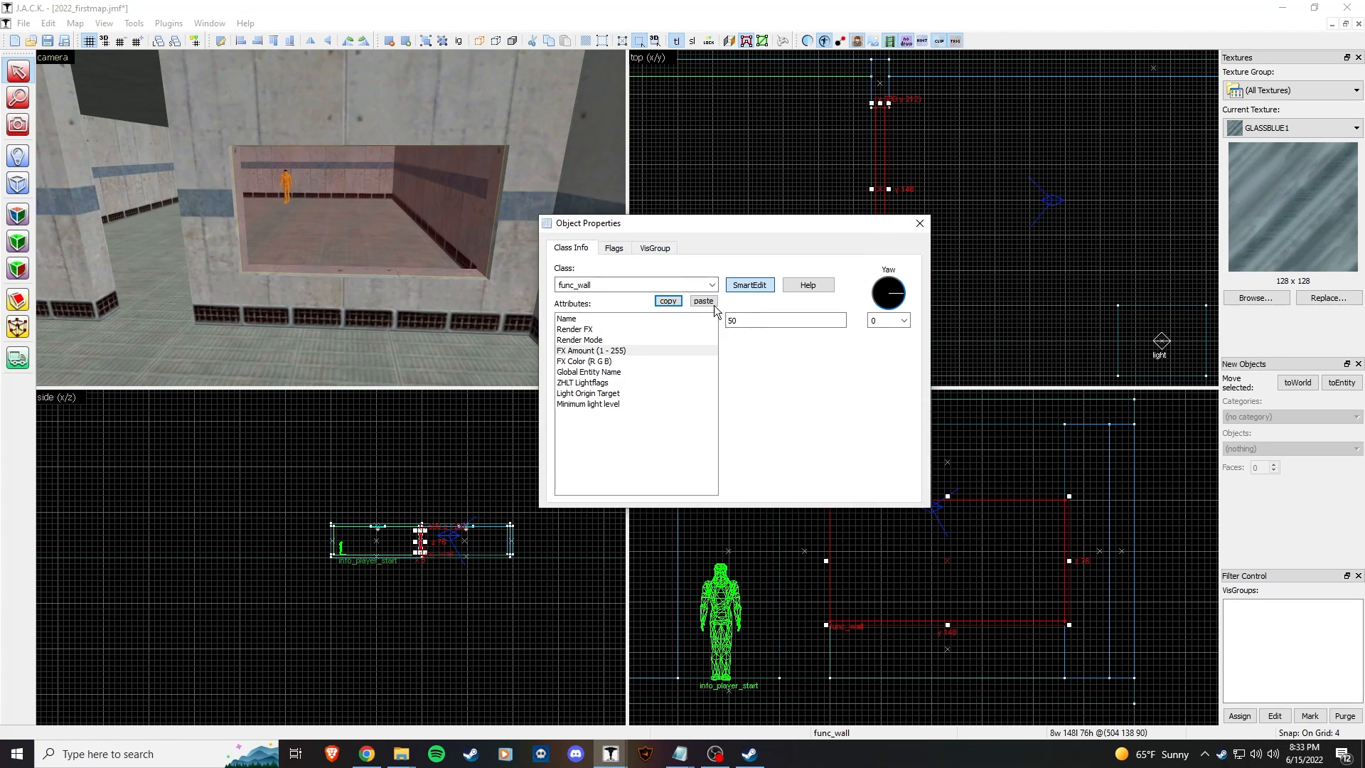
text(255)
click(920, 223)
click(601, 226)
Step: Lower the glass window's FX Amount from 255 to 100
key(z)
key(w)
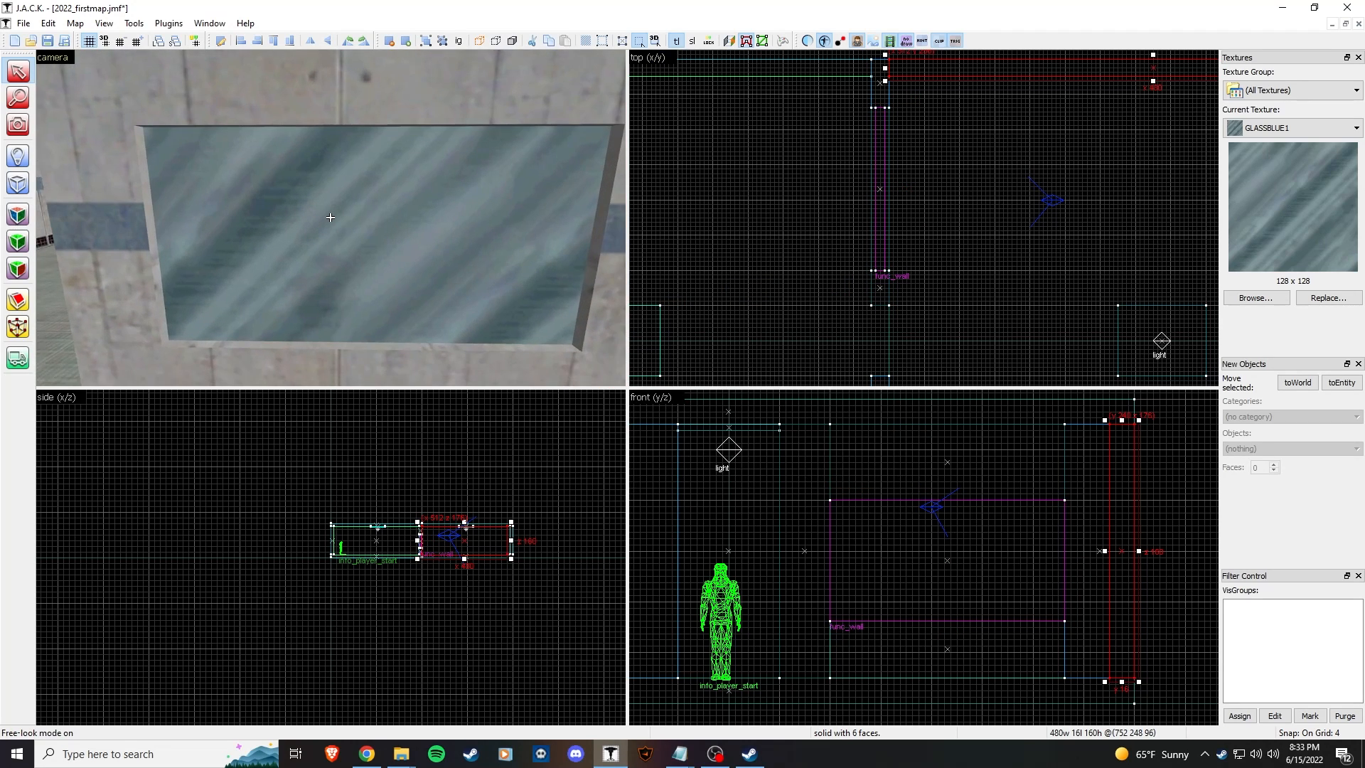
key(s)
key(z)
double_click(331, 217)
drag(750, 321, 715, 323)
text(100)
click(920, 223)
click(506, 344)
Step: View the window from its other side, then reopen the glass window's properties
key(z)
key(s)
key(w)
key(w)
key(Escape)
key(w)
key(z)
click(337, 219)
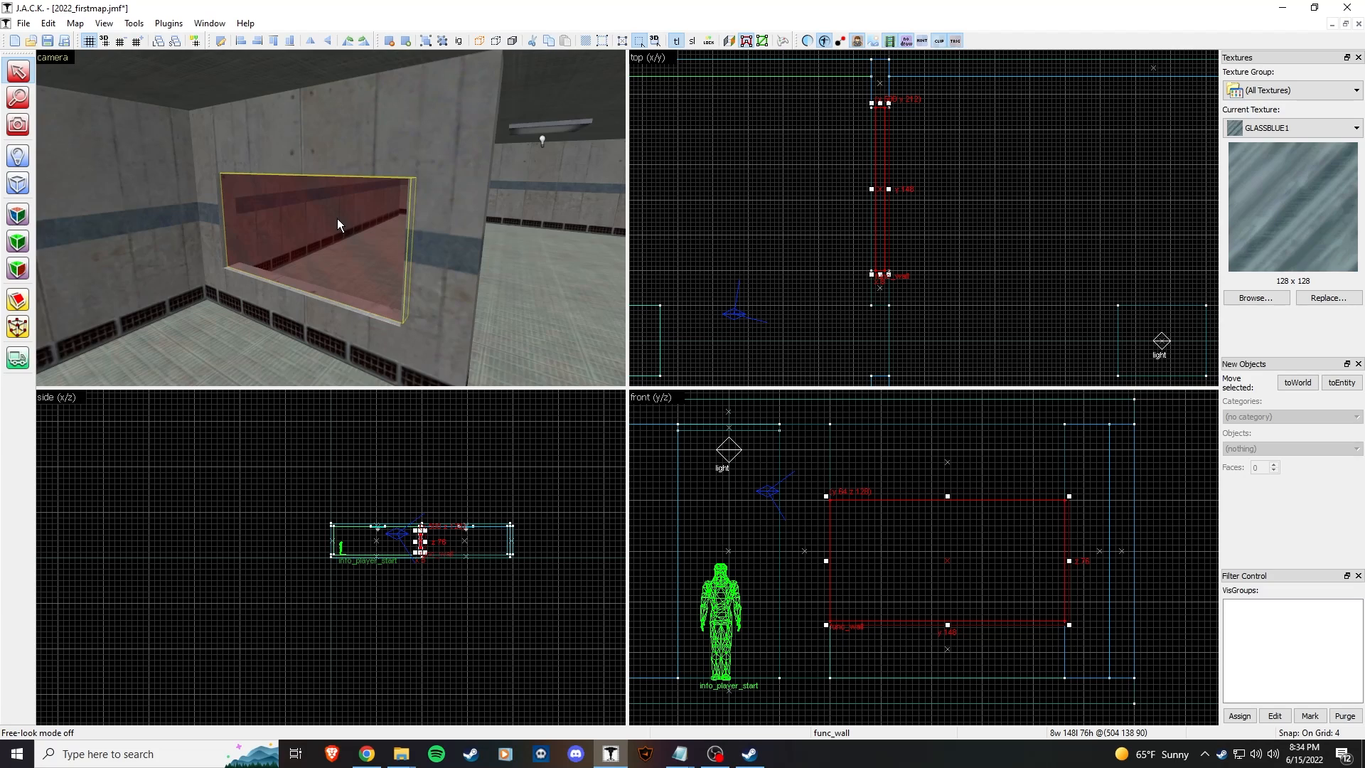
key(alt+Return)
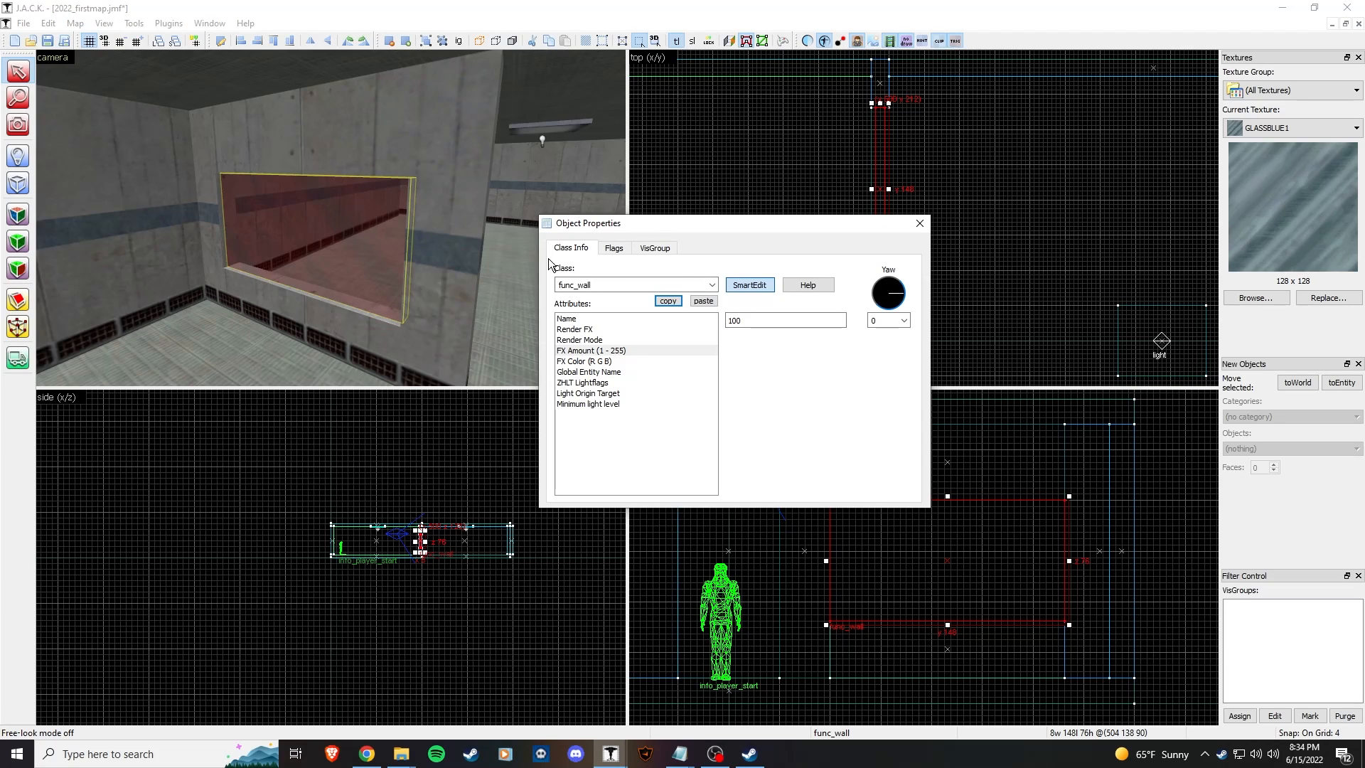
Step: Change the window's entity class to func_breakable and review its Strength value
click(713, 288)
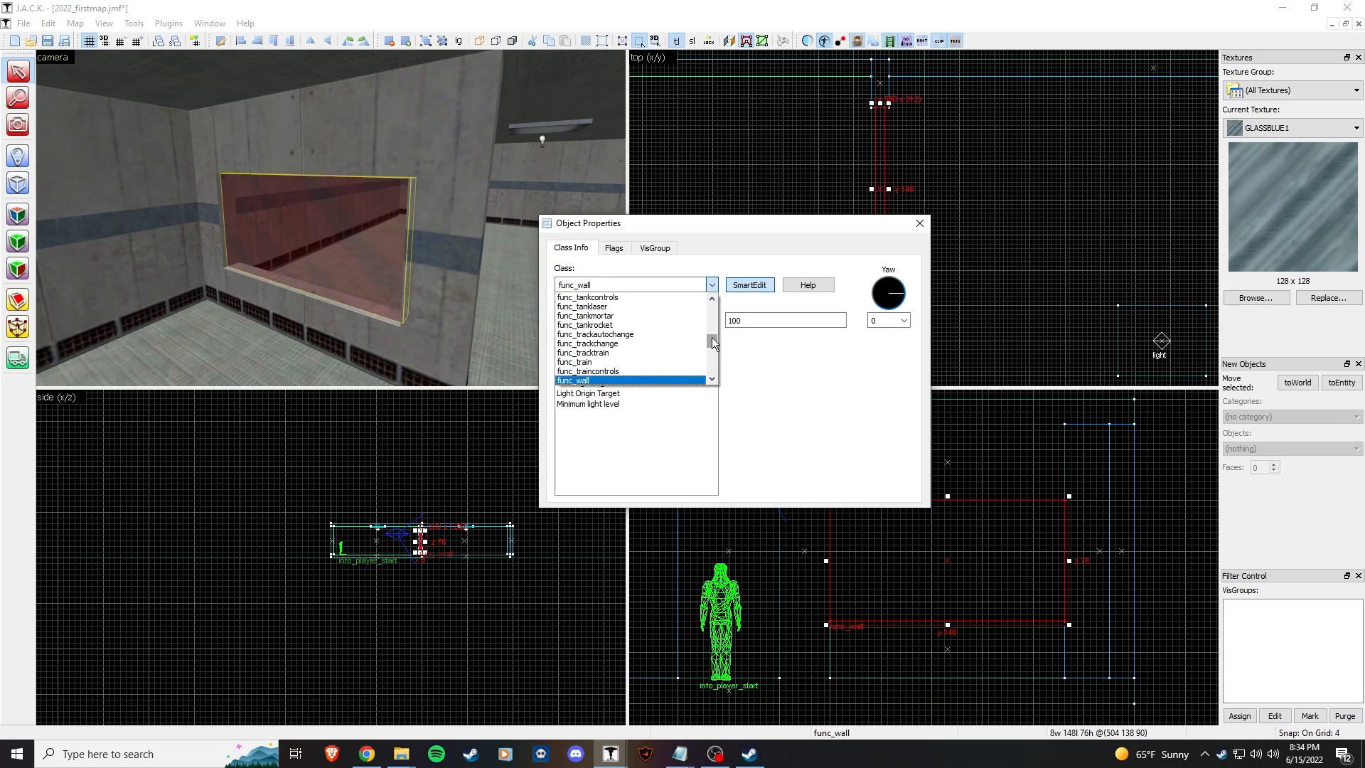
drag(712, 339, 714, 306)
click(647, 315)
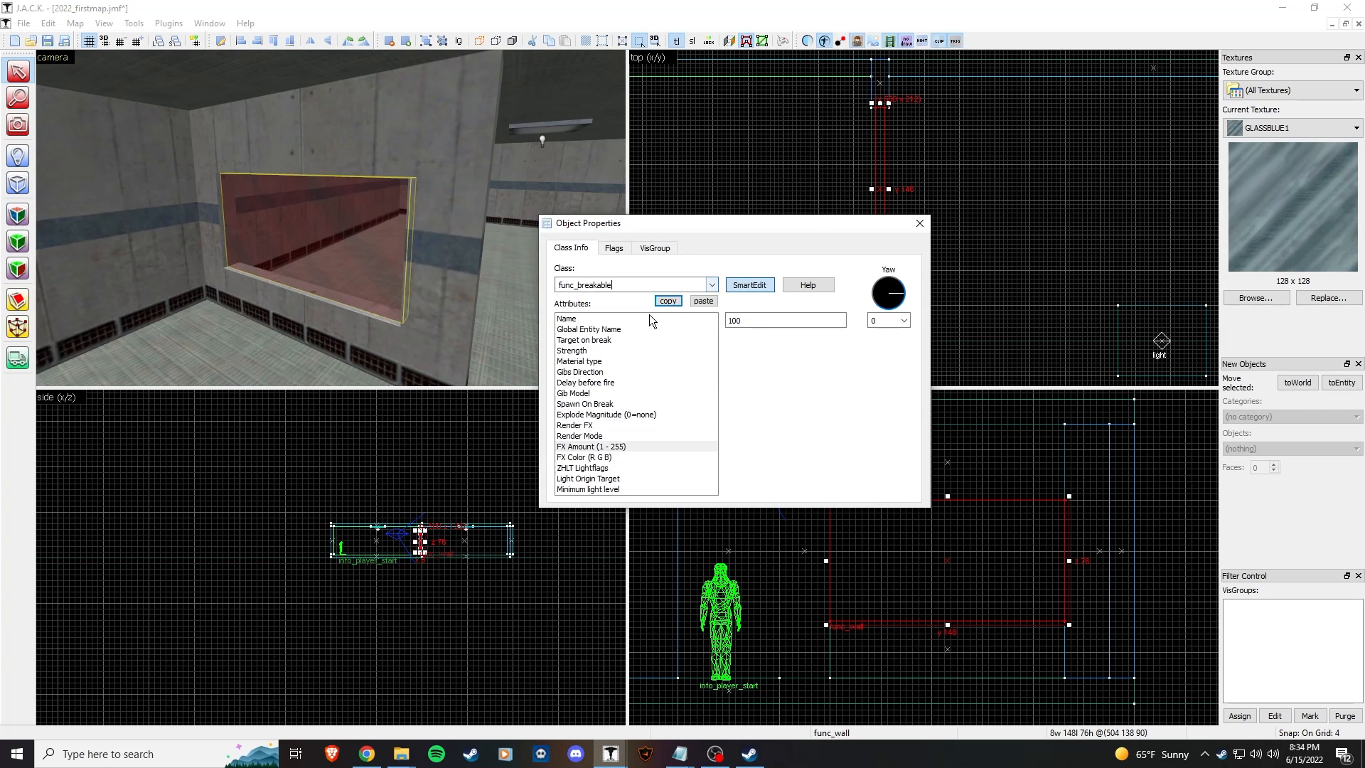
click(623, 347)
click(614, 247)
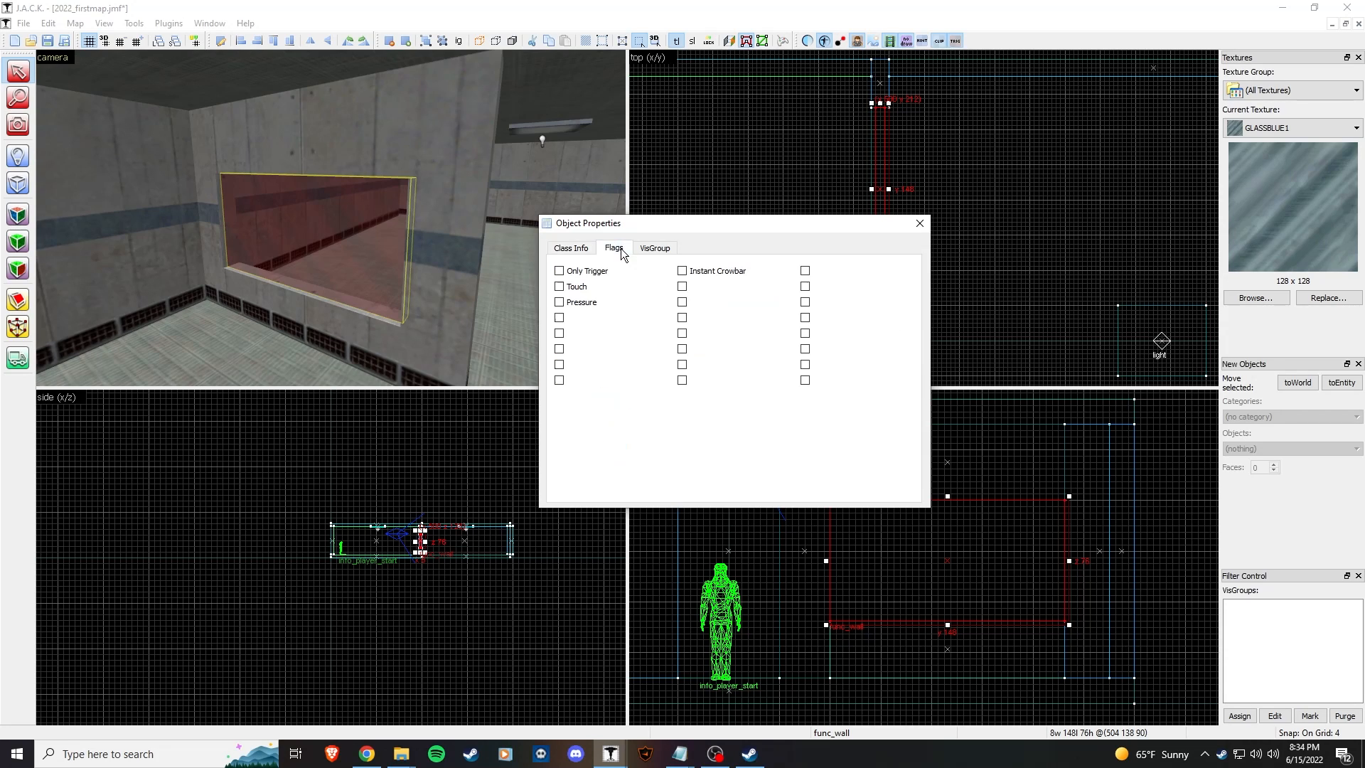
click(569, 251)
click(590, 323)
click(600, 341)
click(601, 350)
double_click(775, 327)
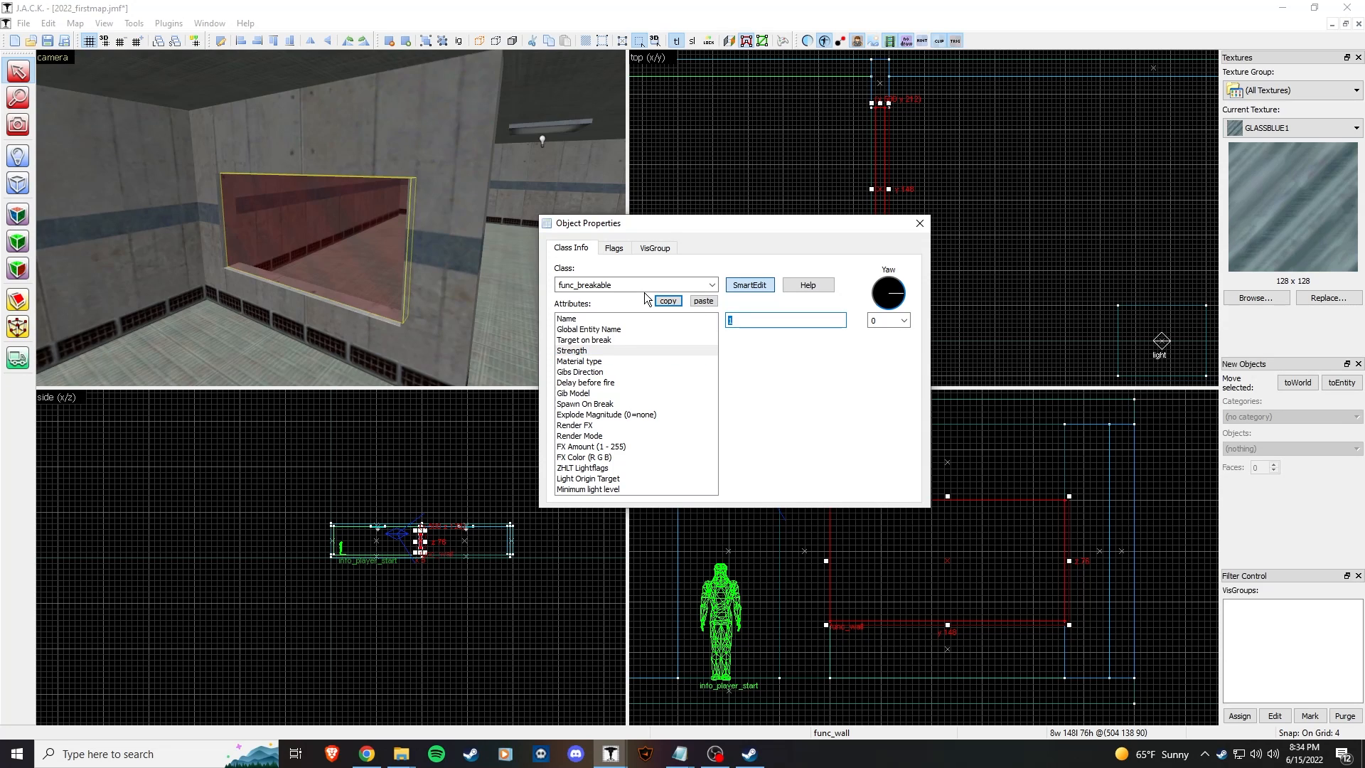
Step: Confirm Glass material type, keep Gibs Direction Random, and review Spawn On Break
click(594, 361)
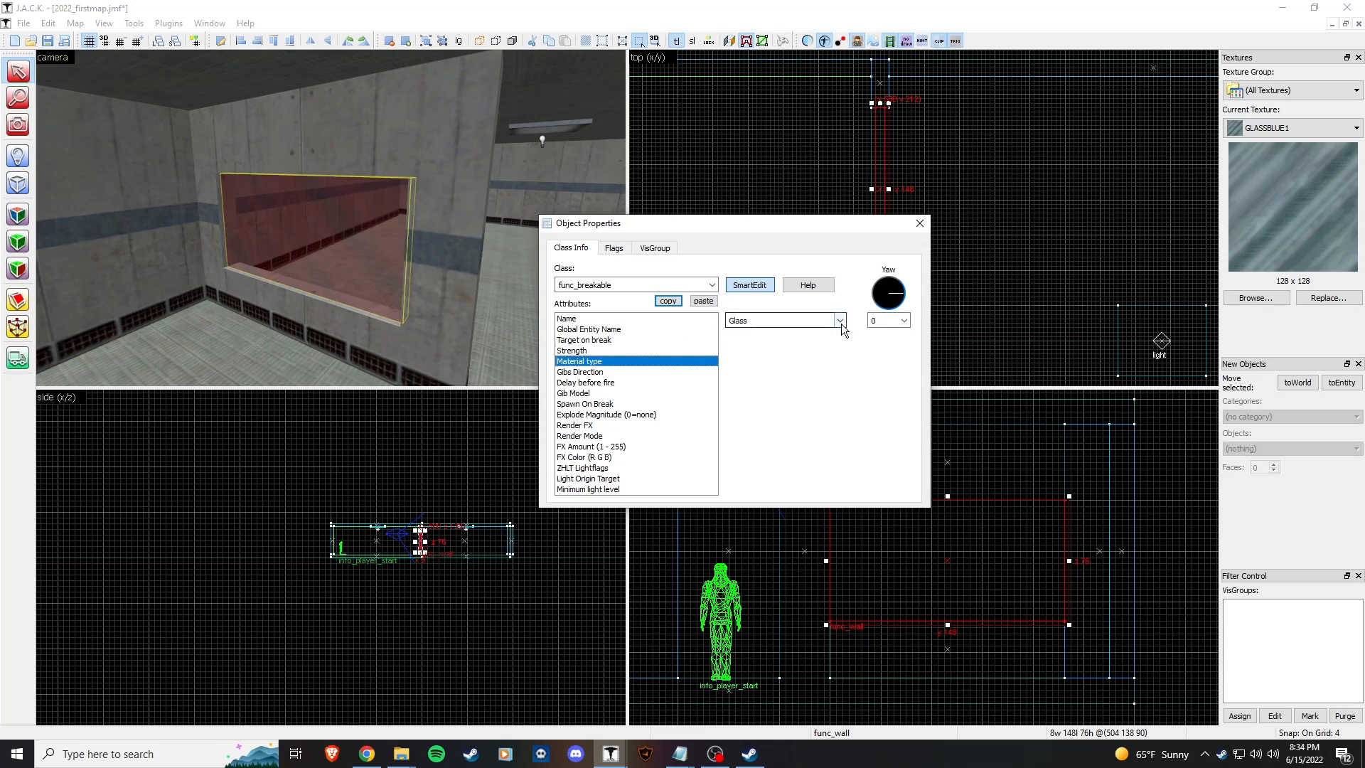
click(613, 372)
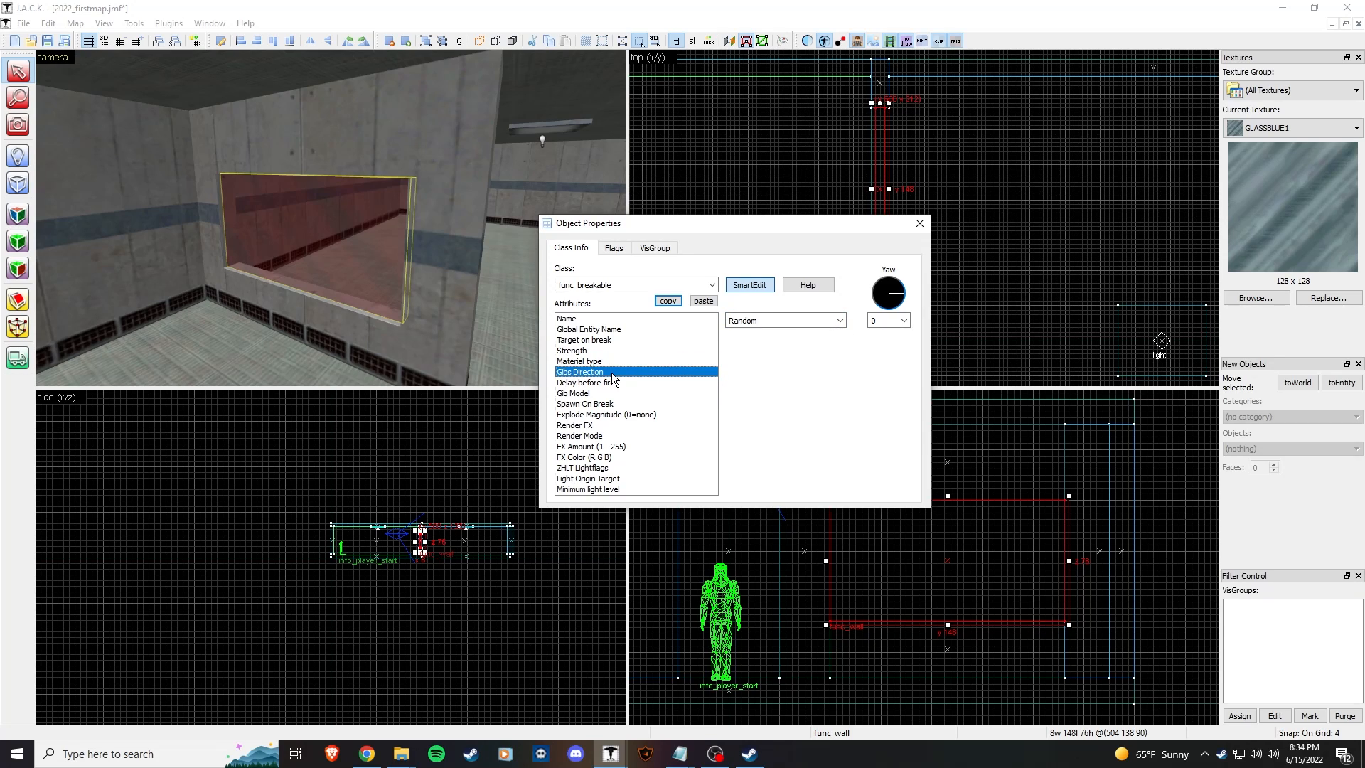
click(619, 384)
click(619, 391)
click(624, 371)
click(839, 322)
click(839, 322)
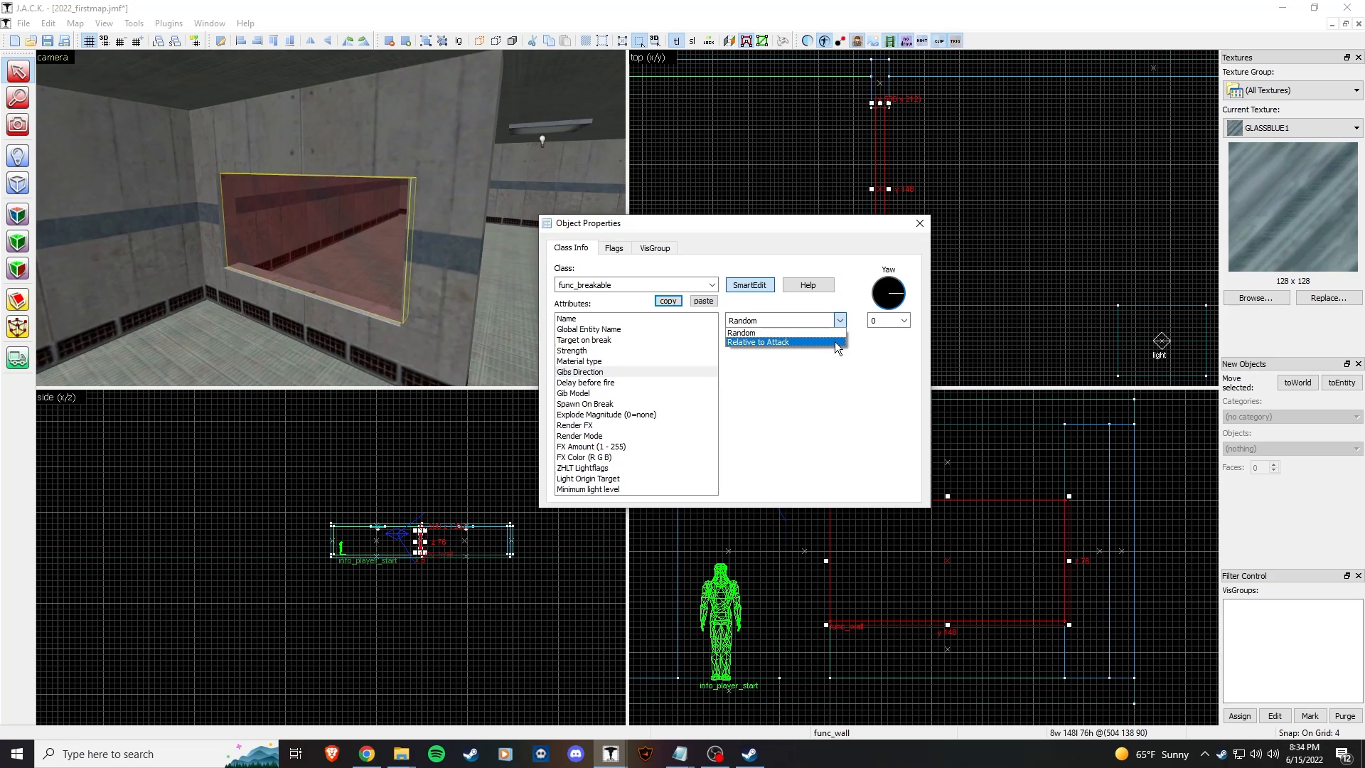
click(800, 329)
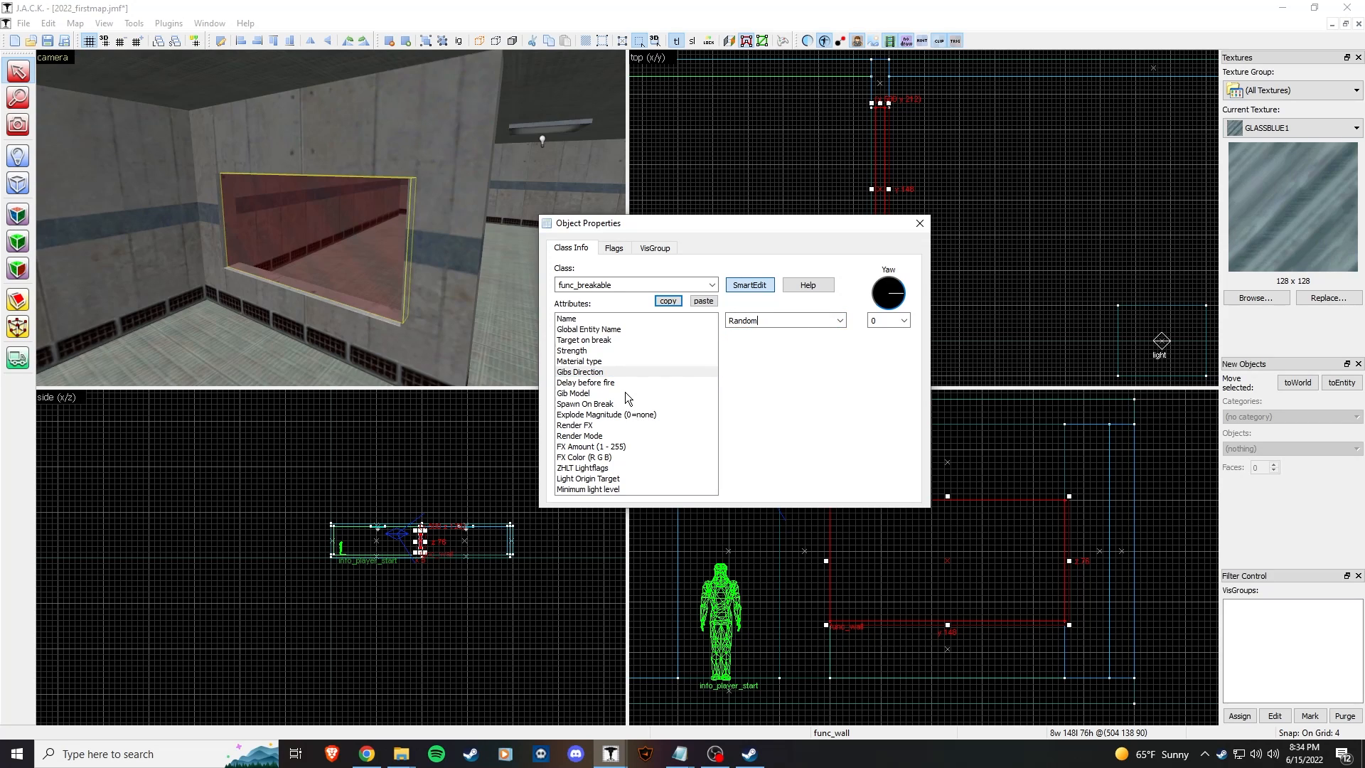
click(625, 393)
click(626, 404)
click(803, 322)
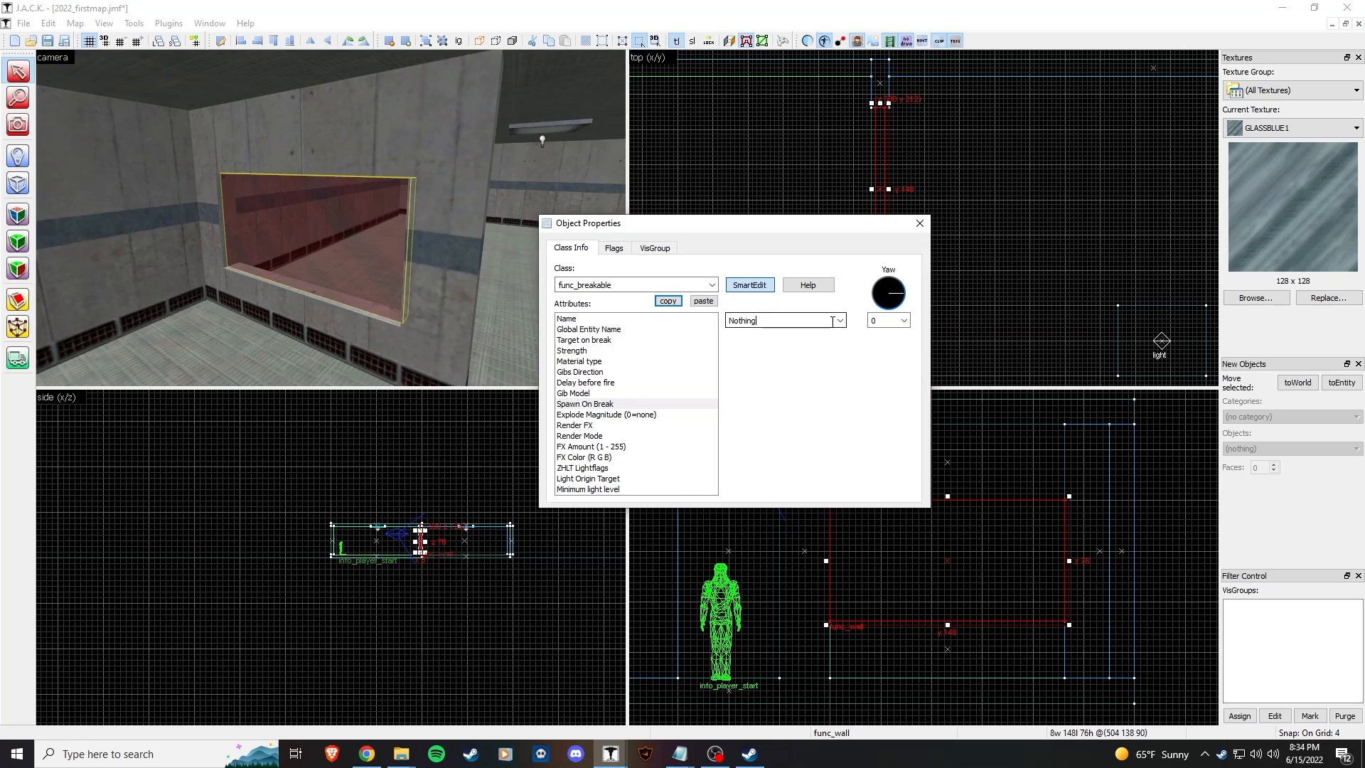
Step: Verify Texture render mode and FX Amount 100, check spawn flags, and close
click(874, 423)
click(670, 415)
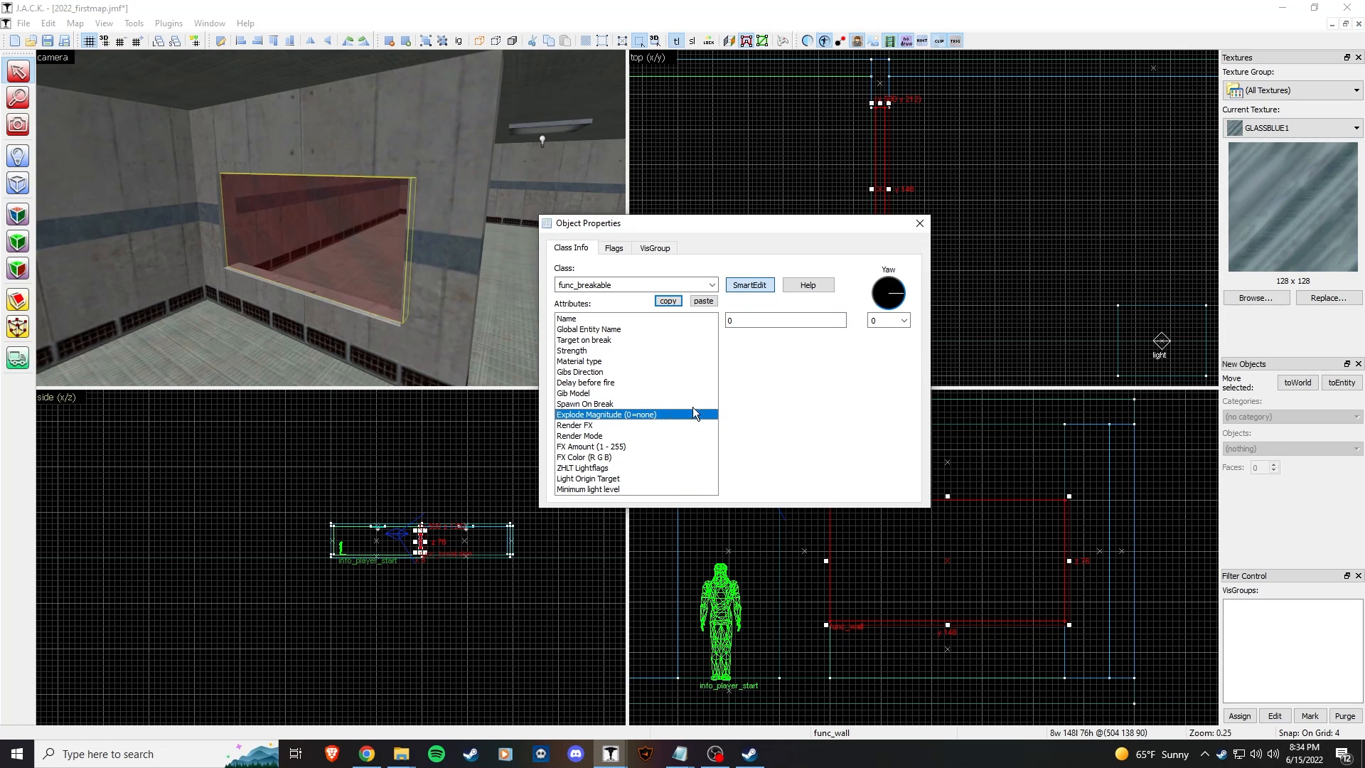
click(613, 426)
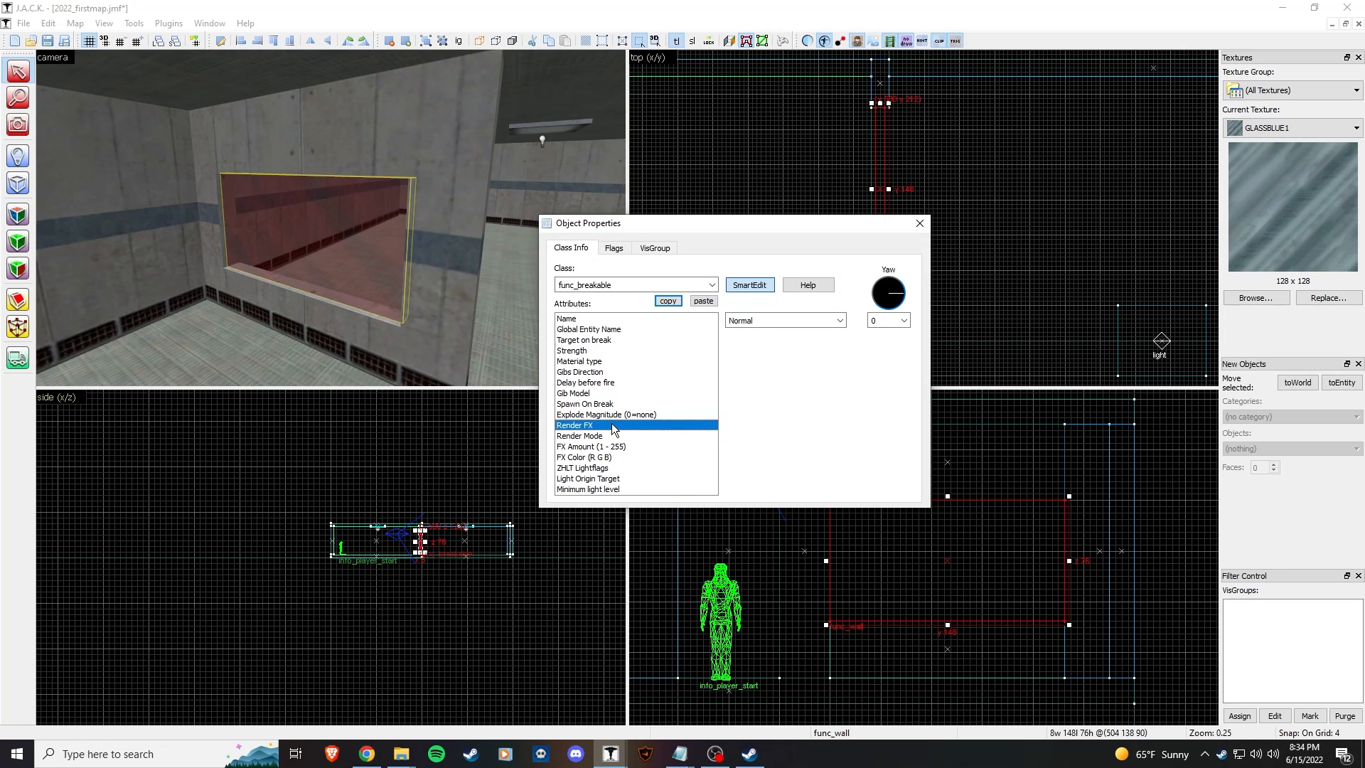
click(599, 351)
click(602, 361)
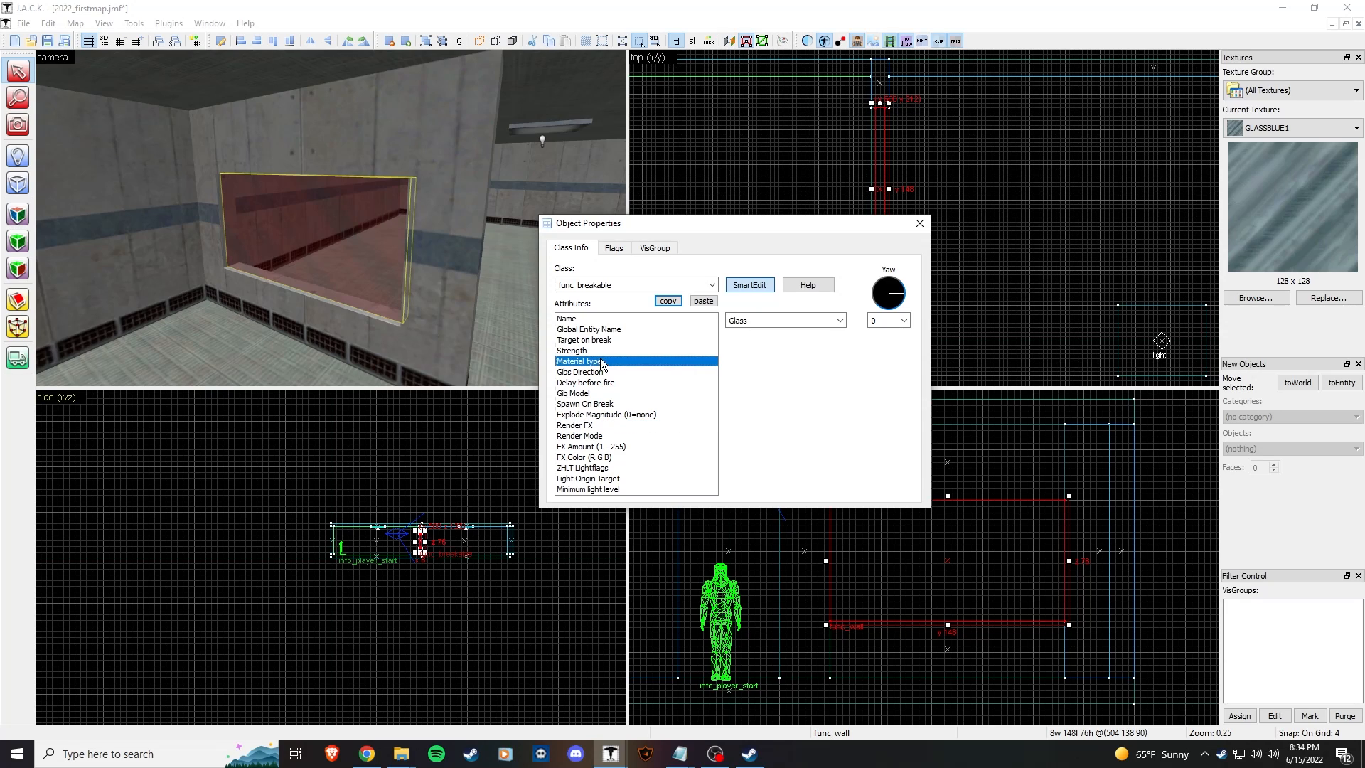
click(622, 425)
click(616, 436)
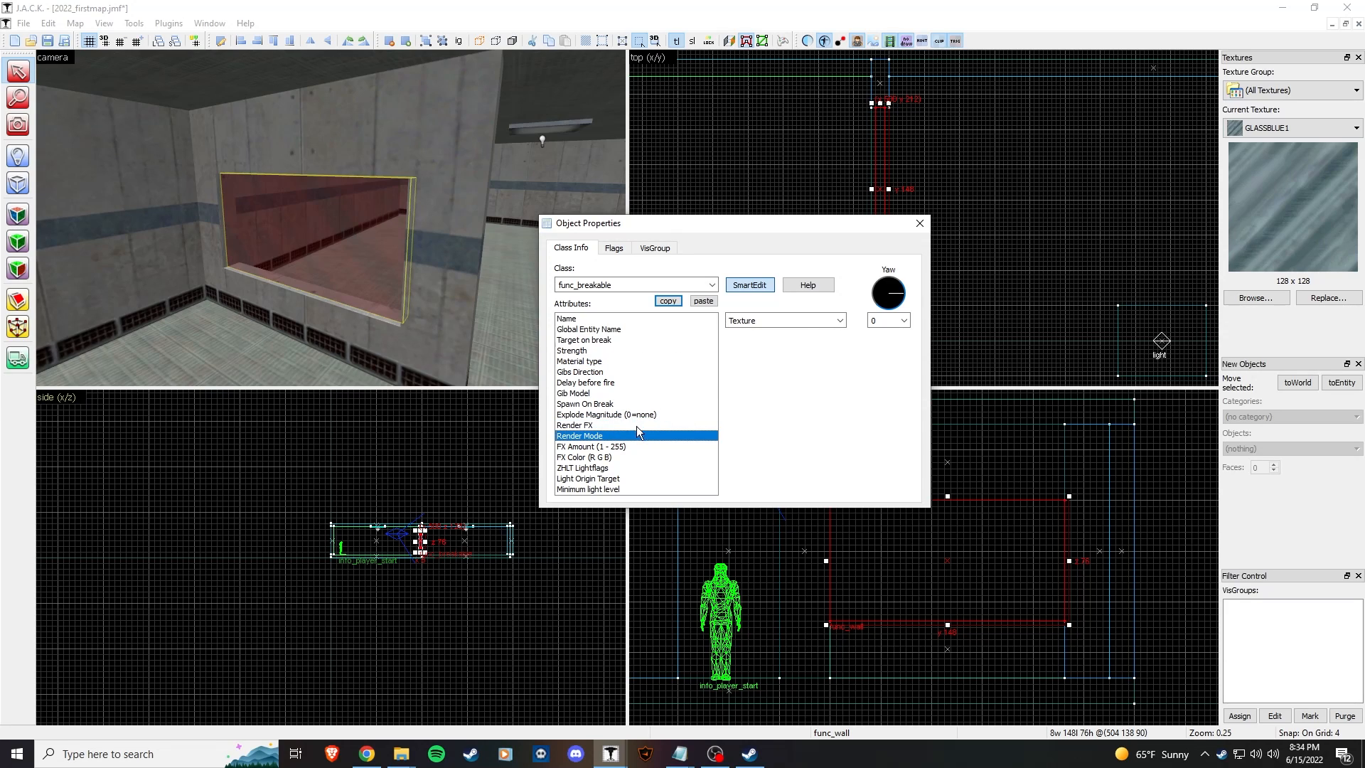
click(661, 445)
click(768, 327)
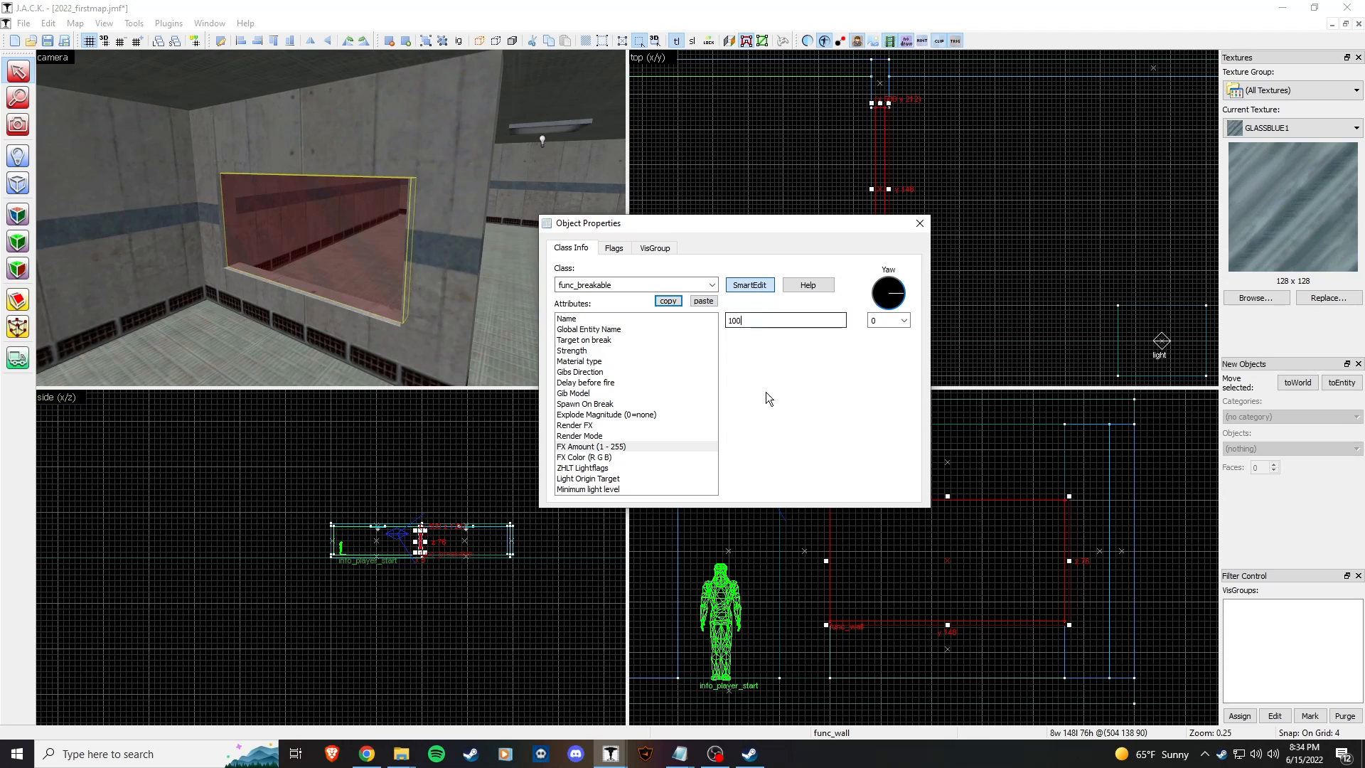
click(614, 249)
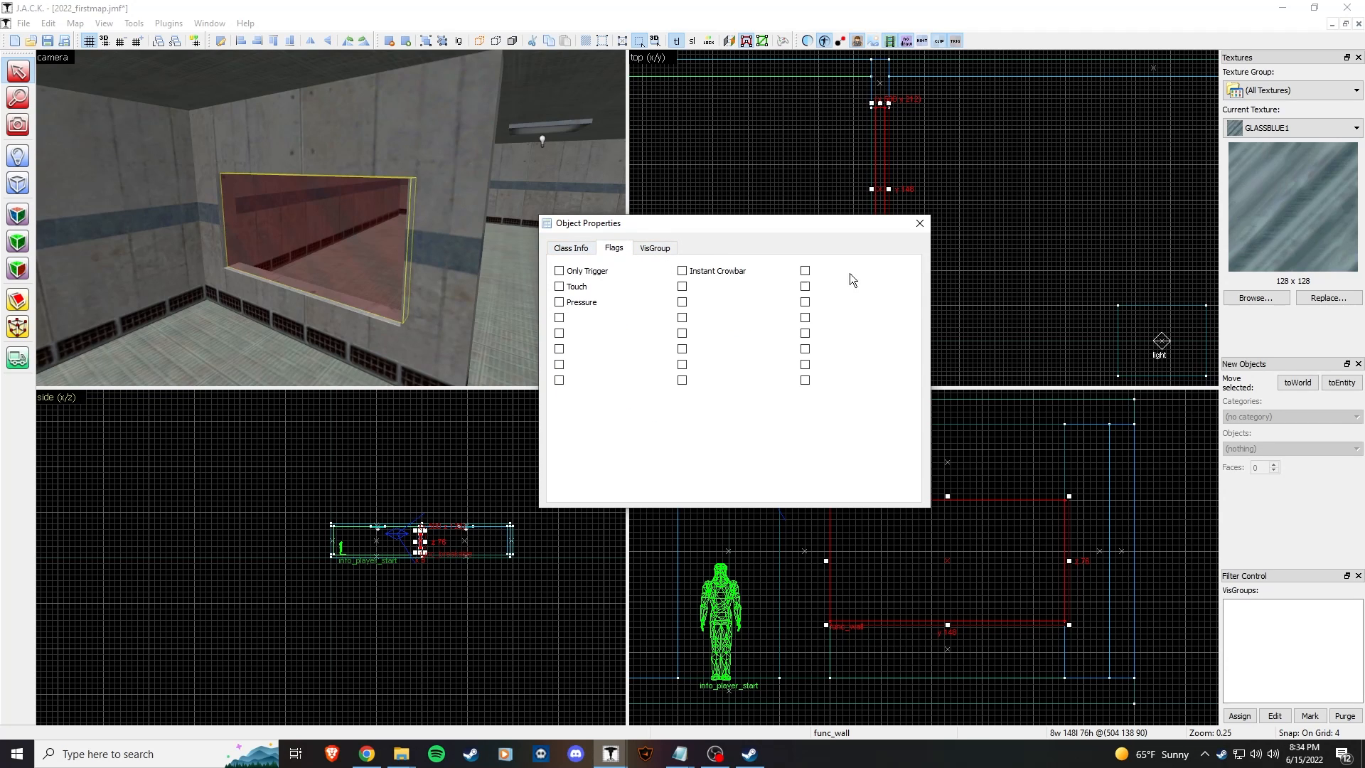
click(917, 226)
Step: Fly the 3D camera around the rooms until it lines up with the doorway
click(458, 220)
key(z)
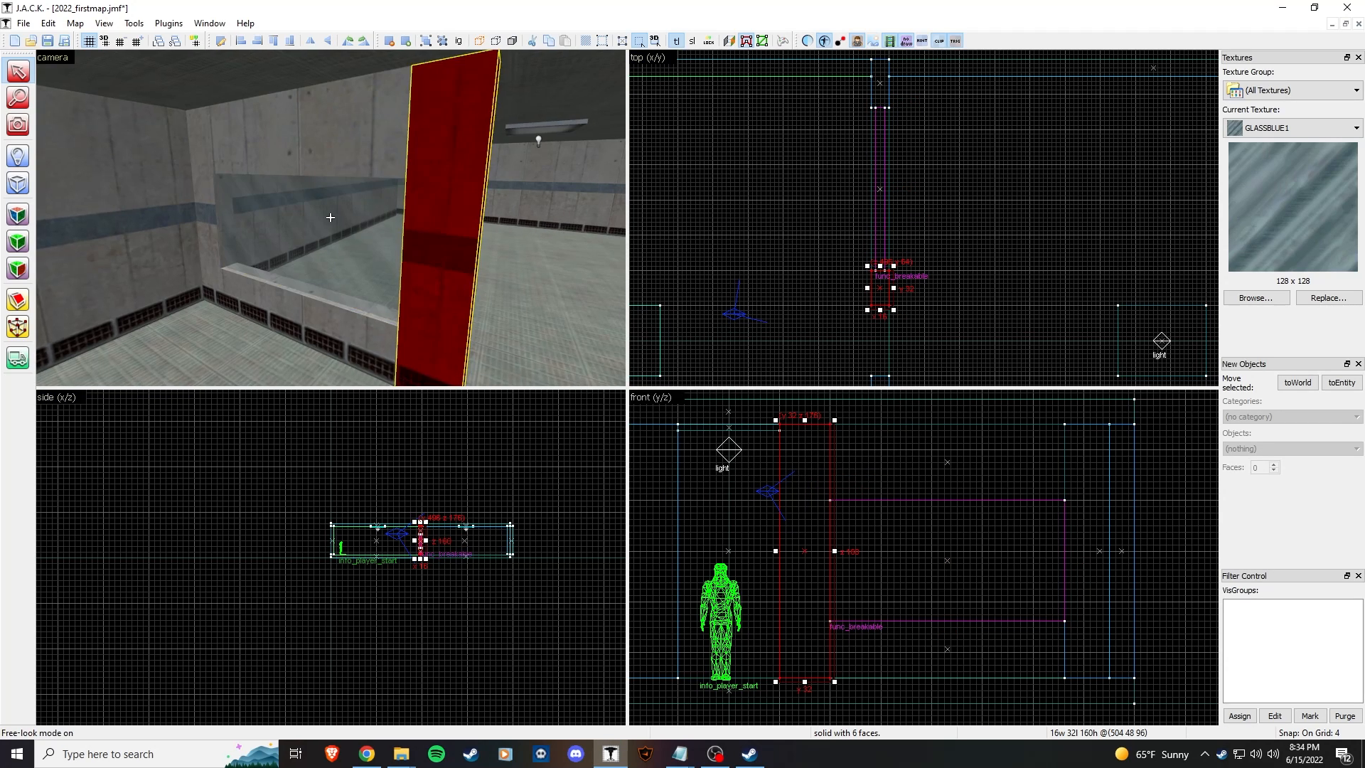
key(w)
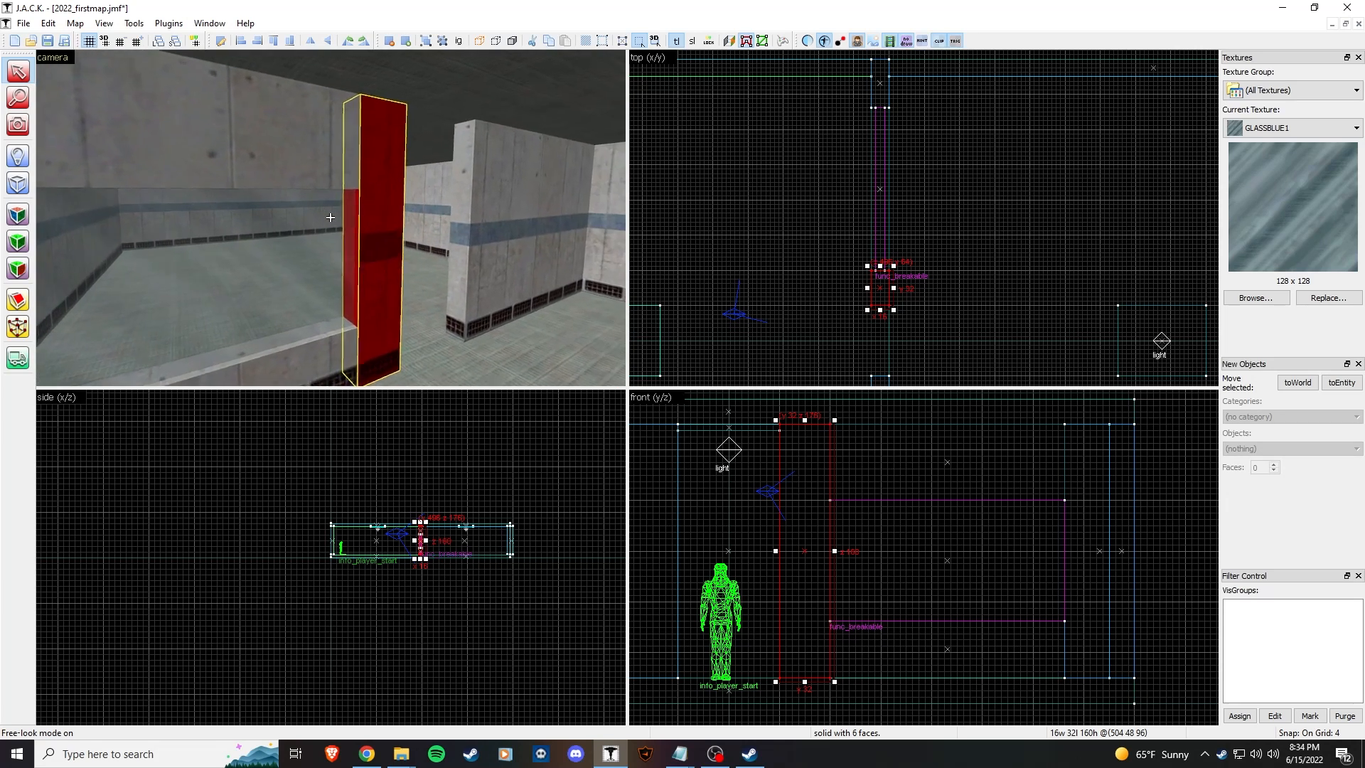
key(Escape)
key(w)
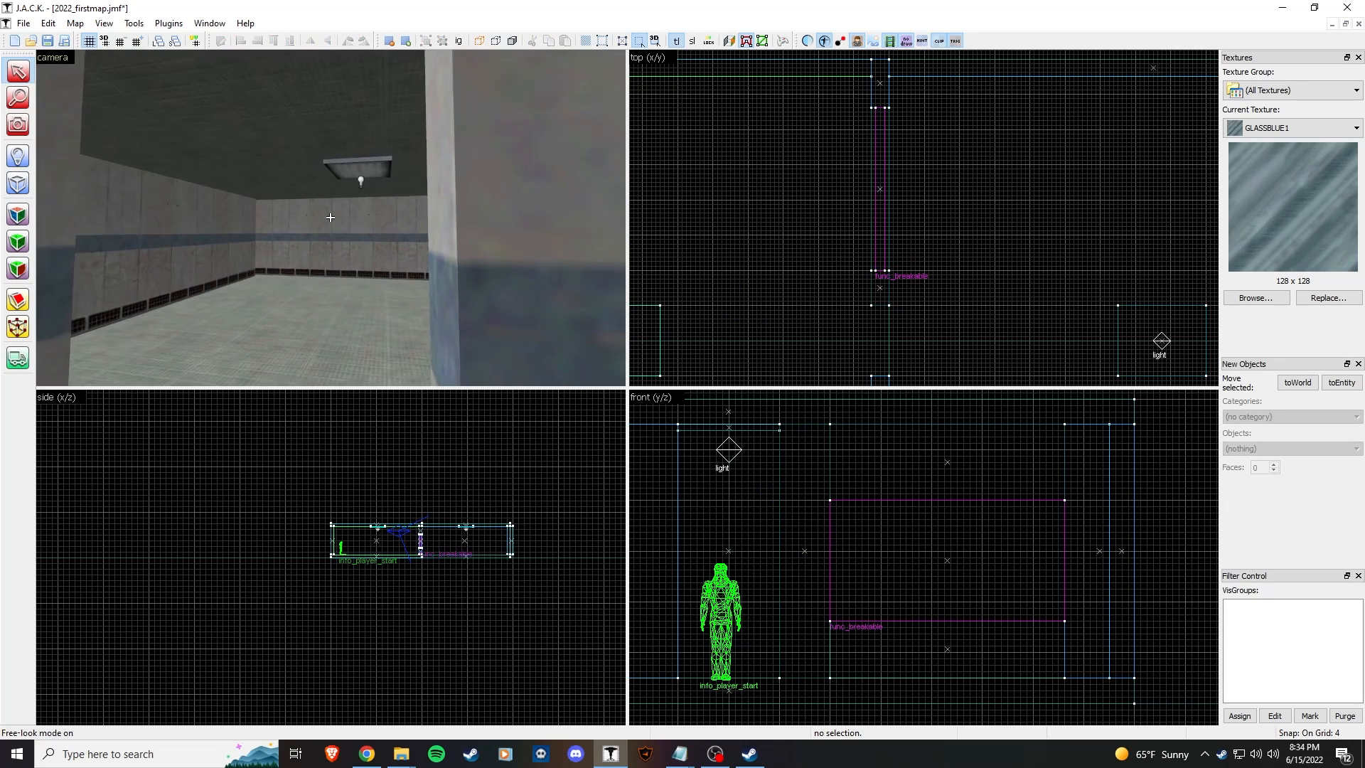
key(w)
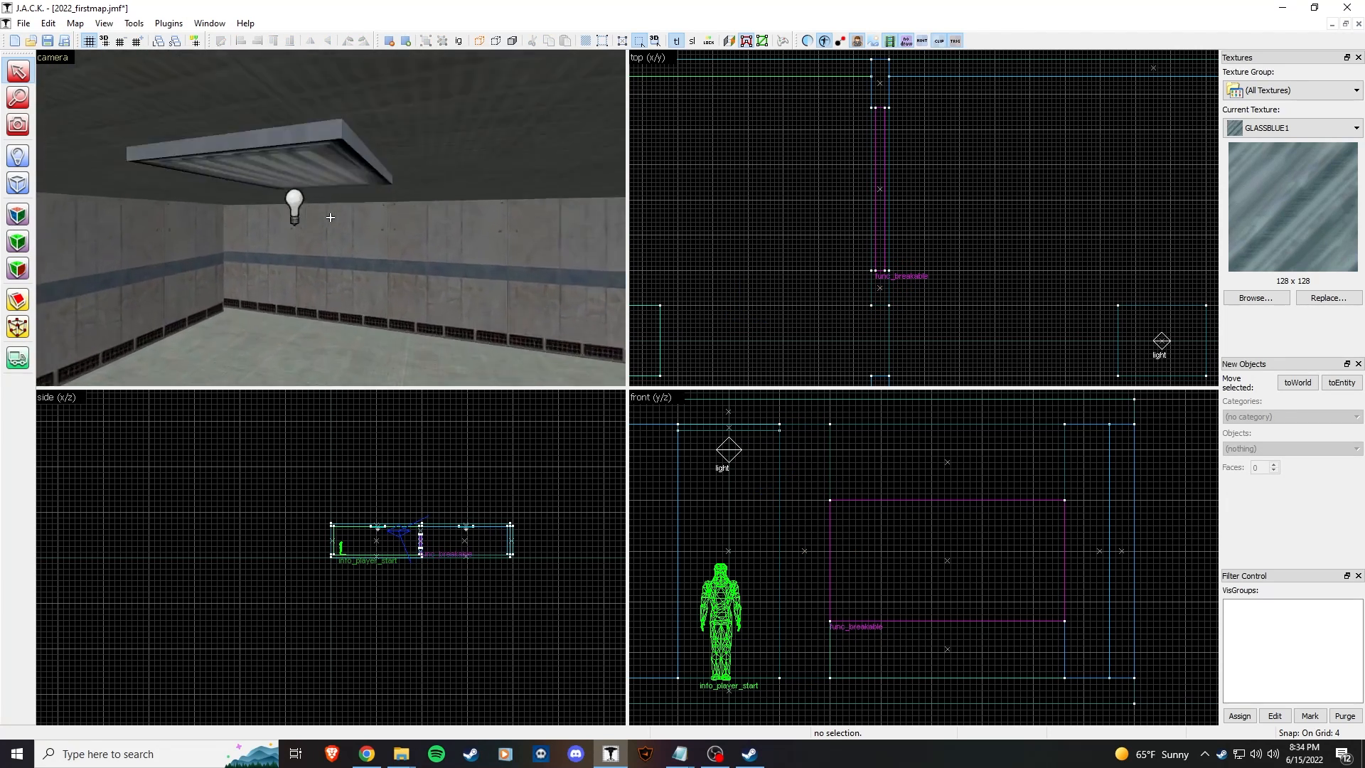
key(w)
key(a)
key(w)
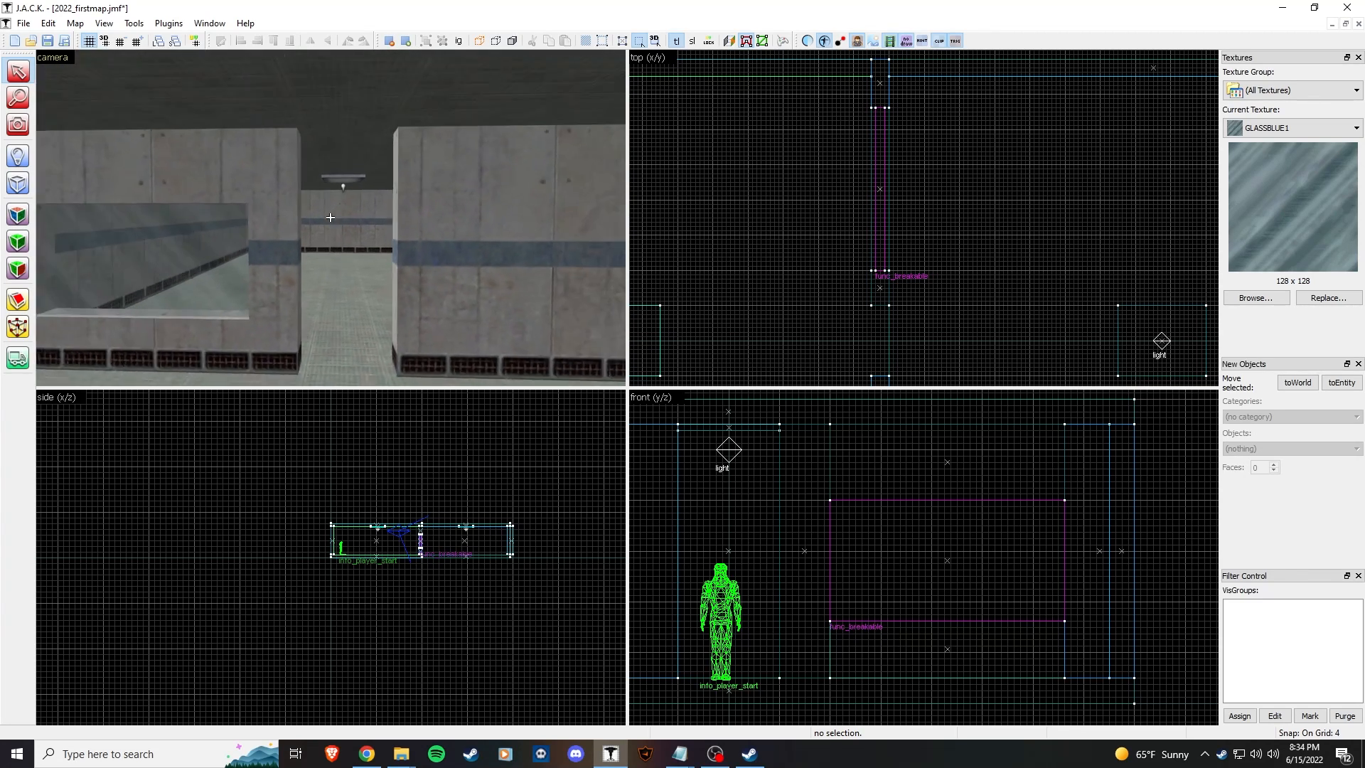
Step: Make LAB1_DOOR7 from the 'door'-filtered texture browser current and select the Block tool
click(1244, 297)
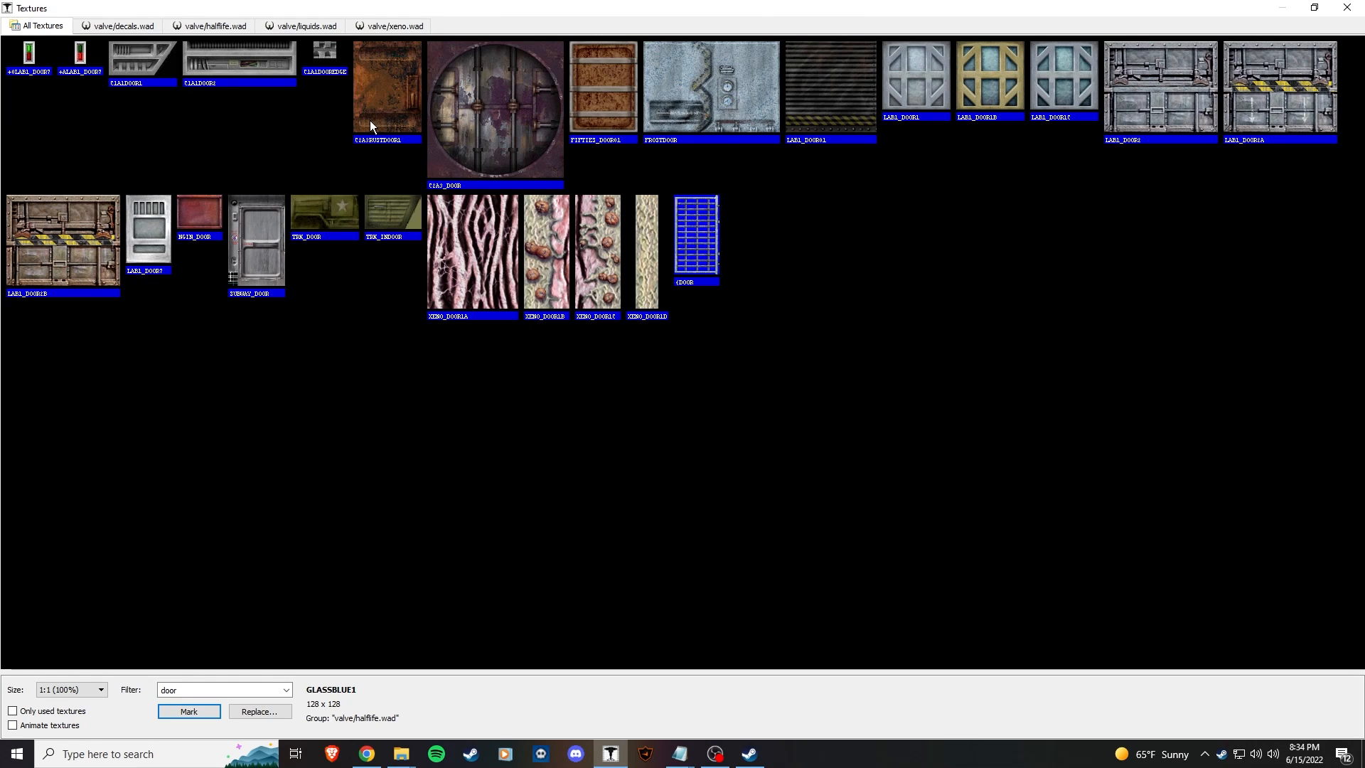
click(144, 238)
double_click(138, 209)
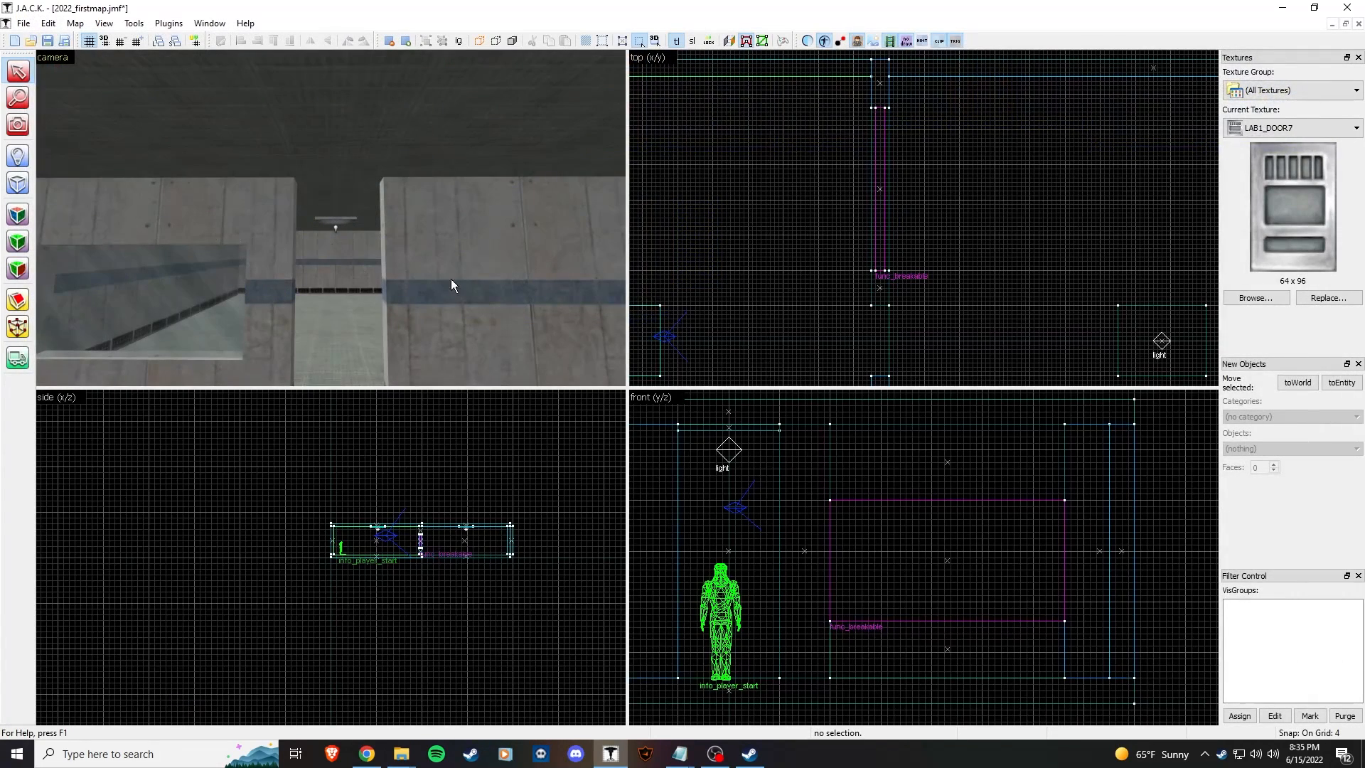
click(17, 183)
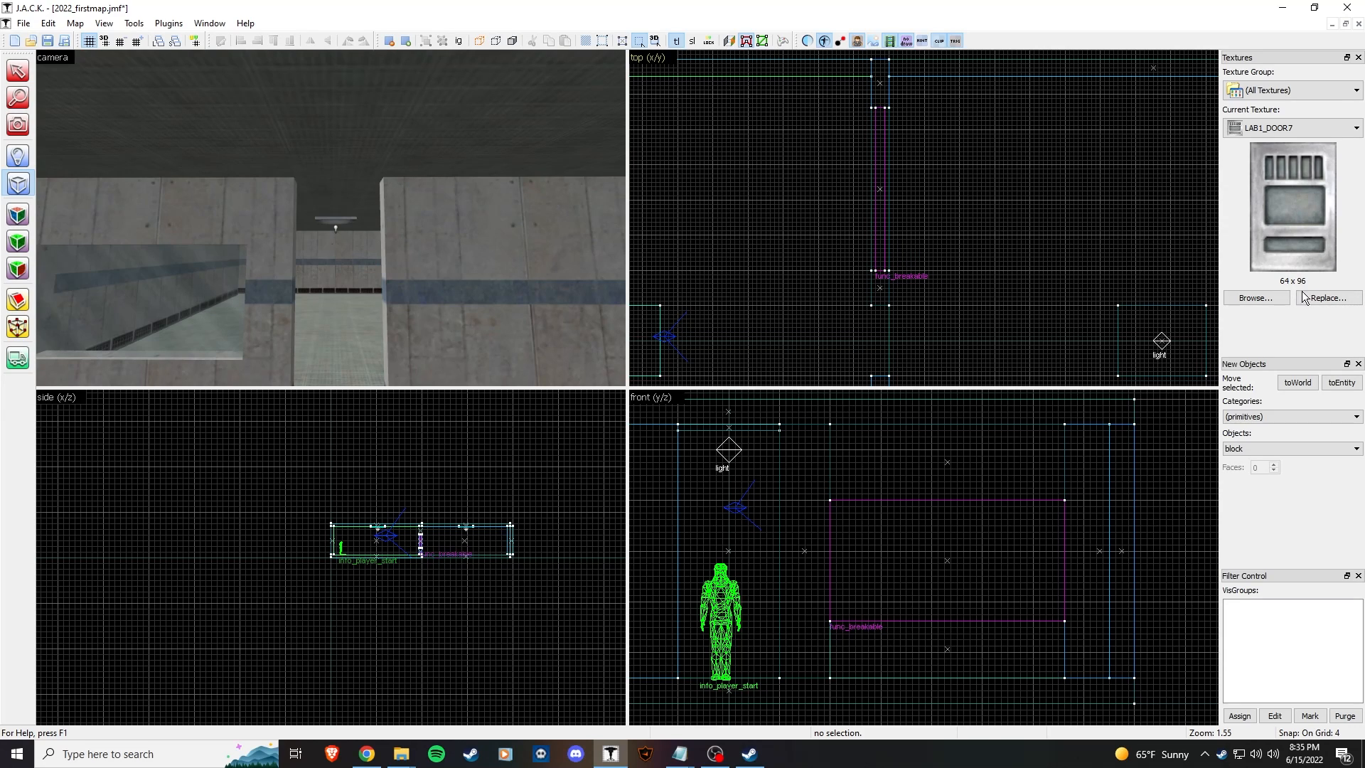
scroll(567, 225, down, 3)
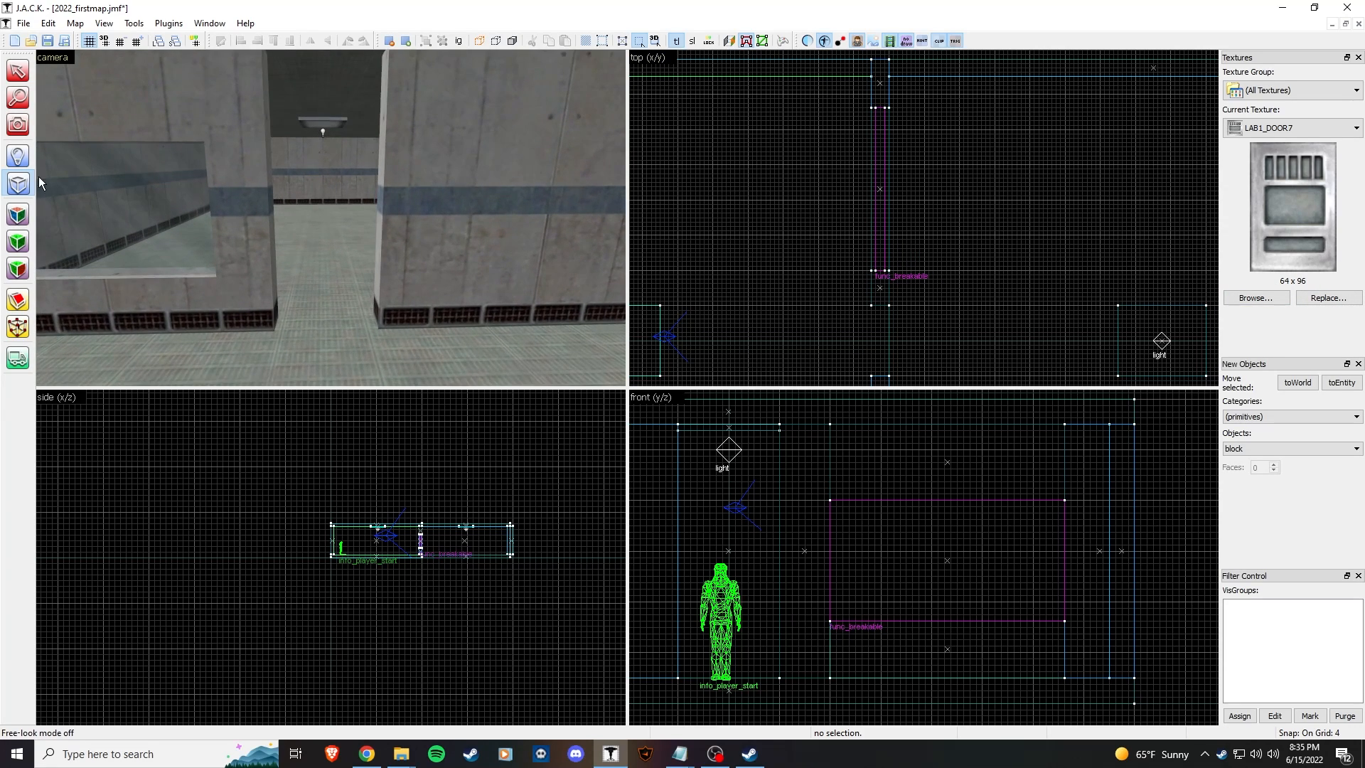
scroll(886, 304, up, 4)
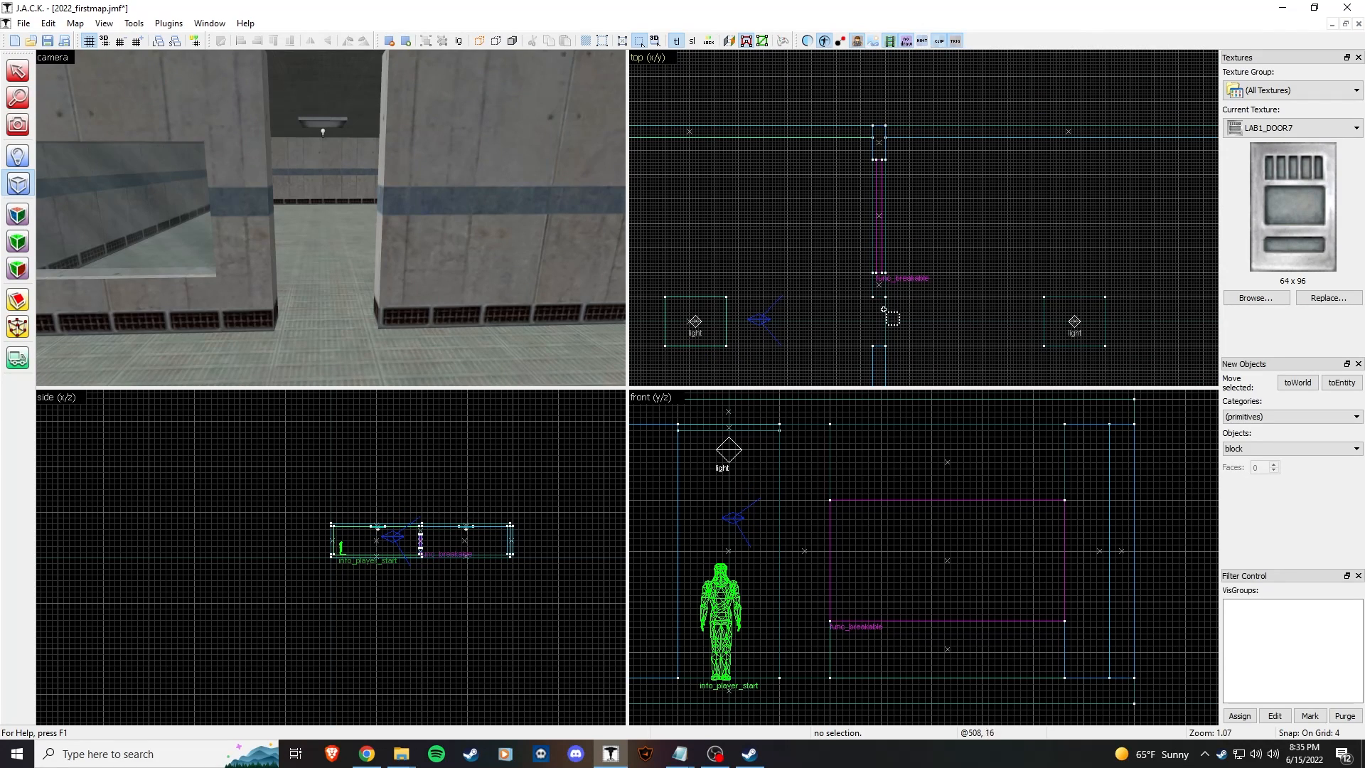
Step: Outline a thin 12×64 block across the doorway in the top view
drag(889, 166, 921, 331)
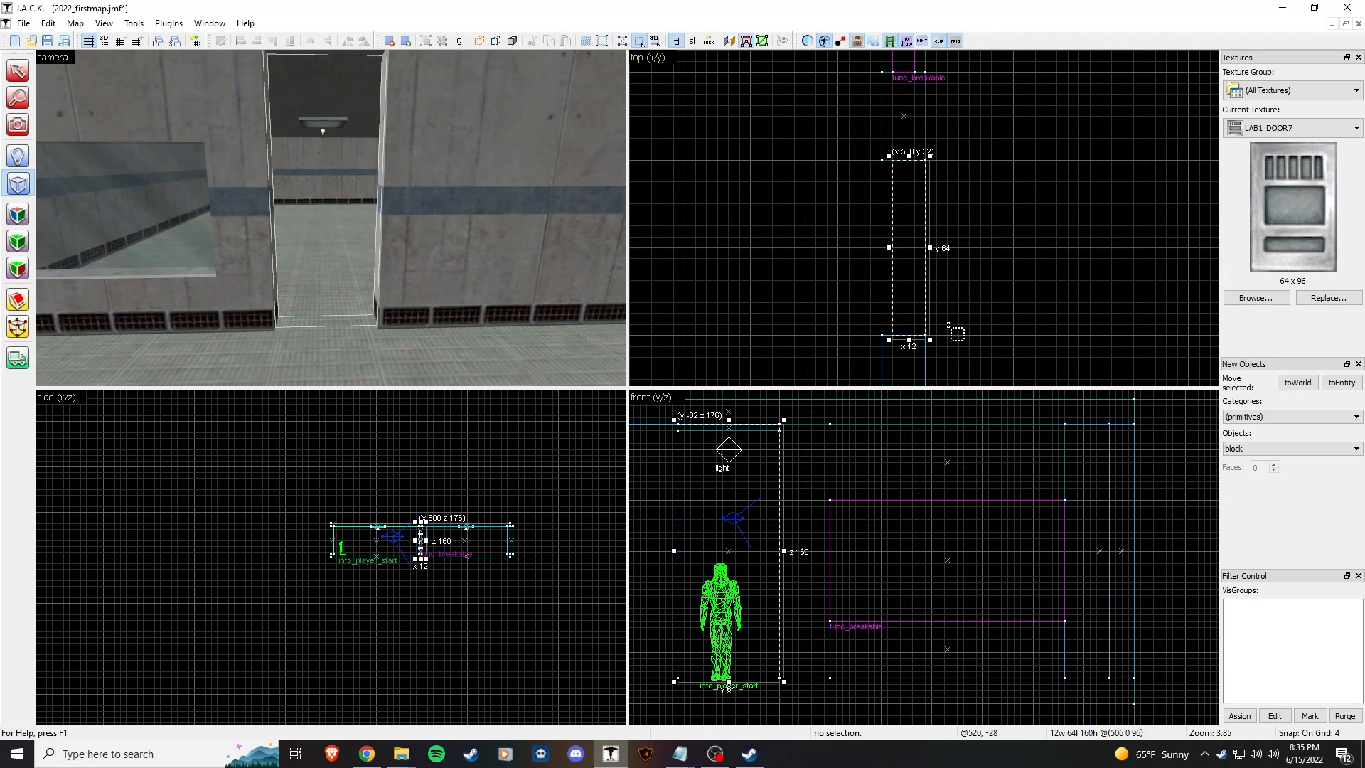
key(z)
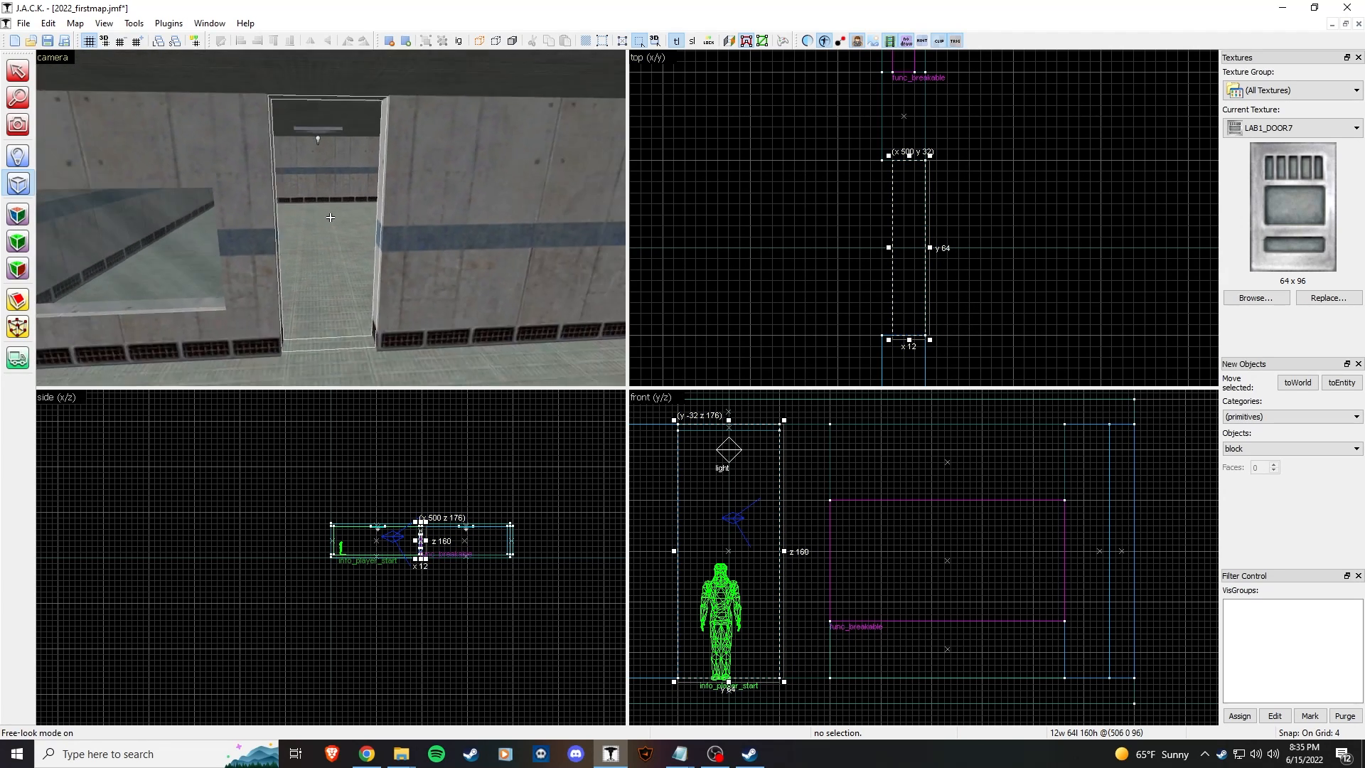
key(w)
key(z)
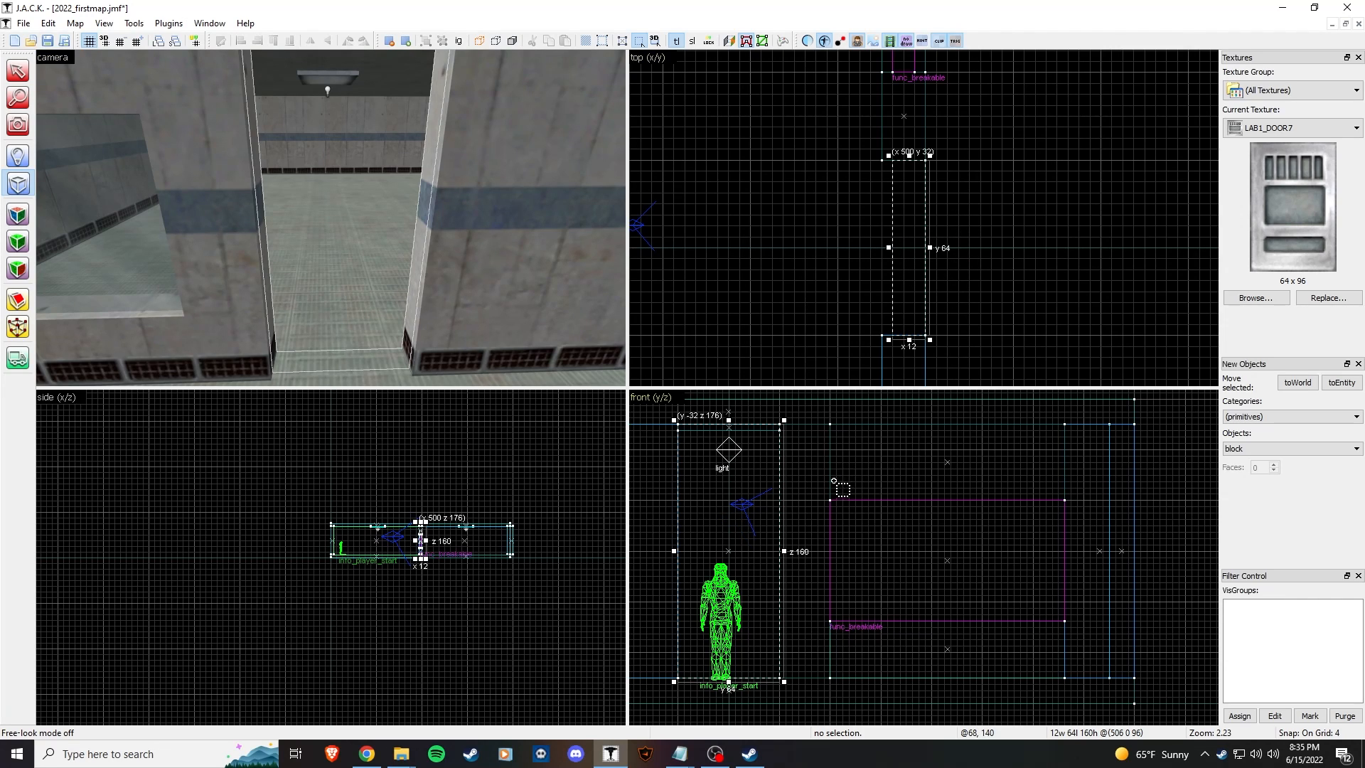
click(18, 81)
click(458, 197)
key(z)
key(s)
key(z)
key(z)
key(s)
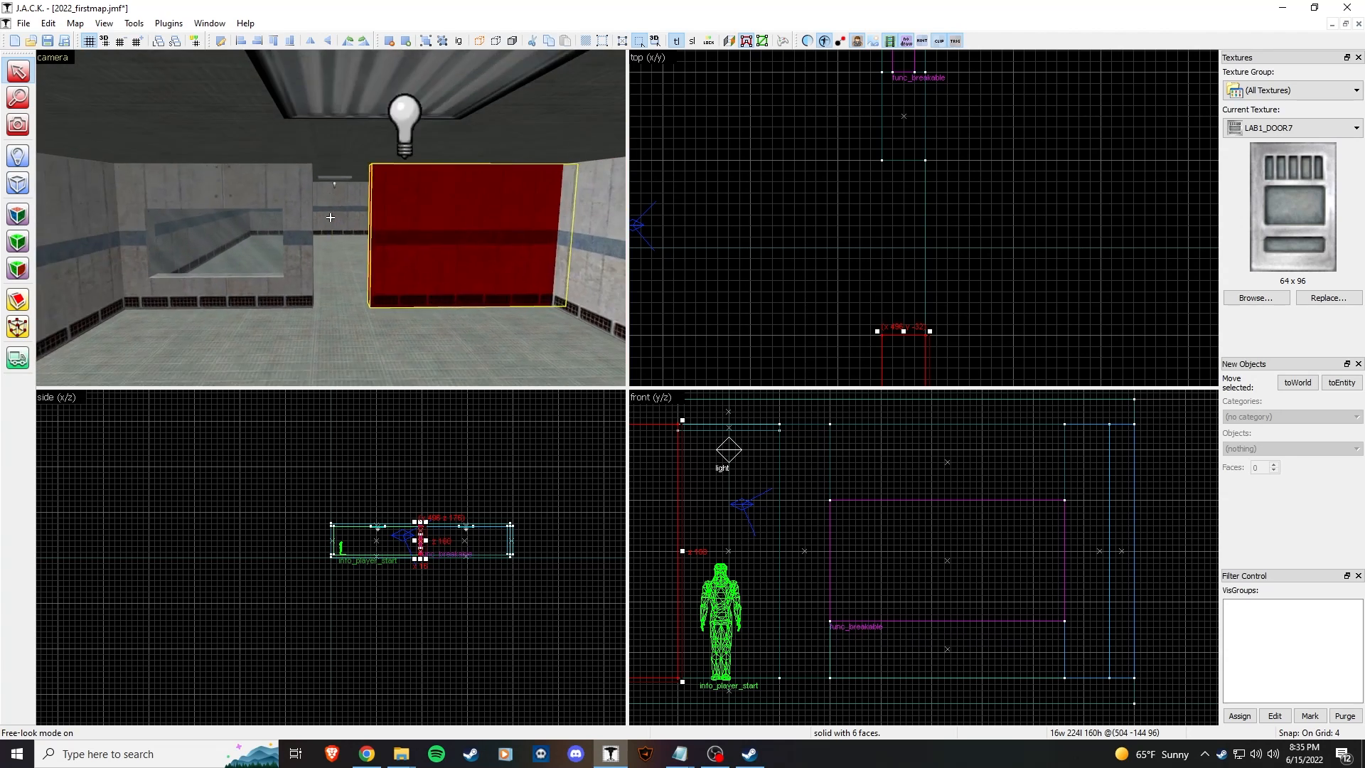
key(w)
key(d)
key(z)
mouse_move(903, 331)
mouse_down()
mouse_move(915, 367)
mouse_move(916, 338)
mouse_up()
Step: Set the door block's height to 96 units and create it in the doorway
click(18, 184)
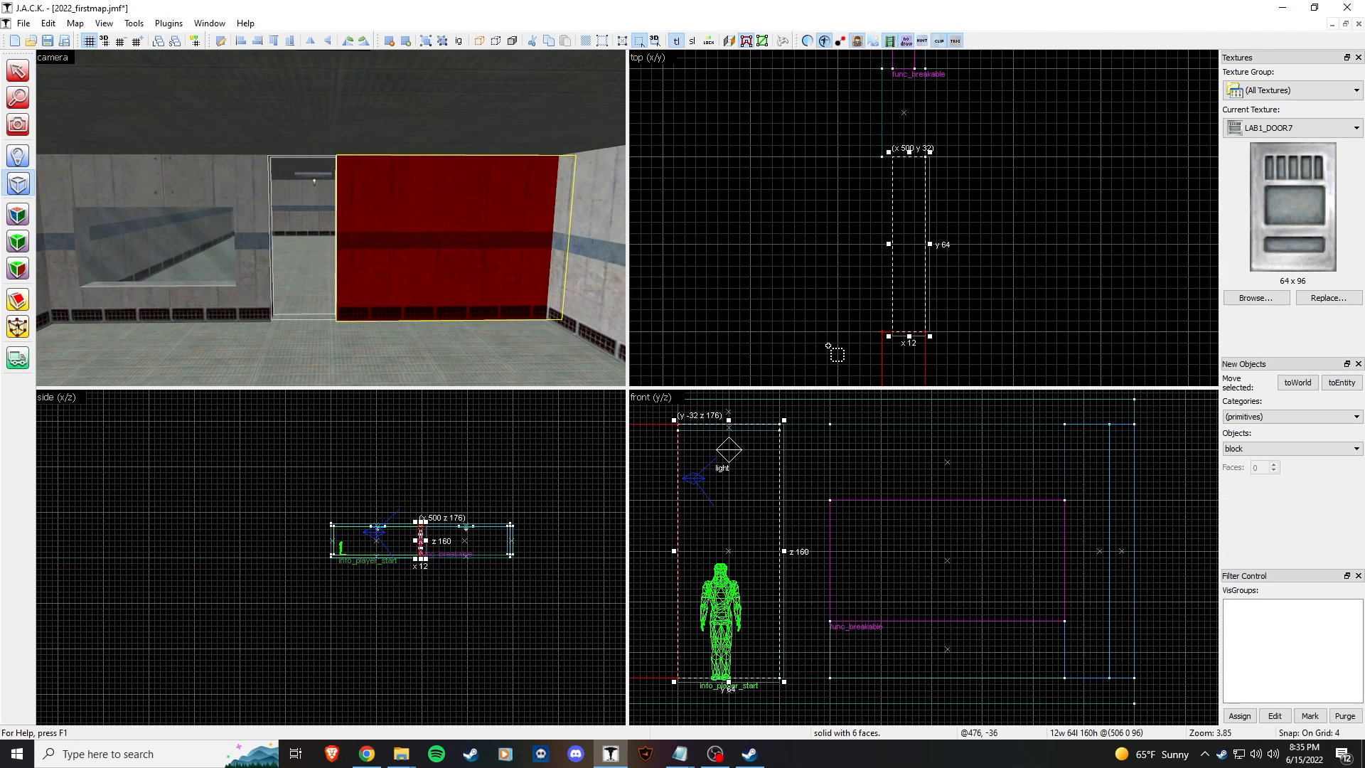
drag(729, 419, 746, 521)
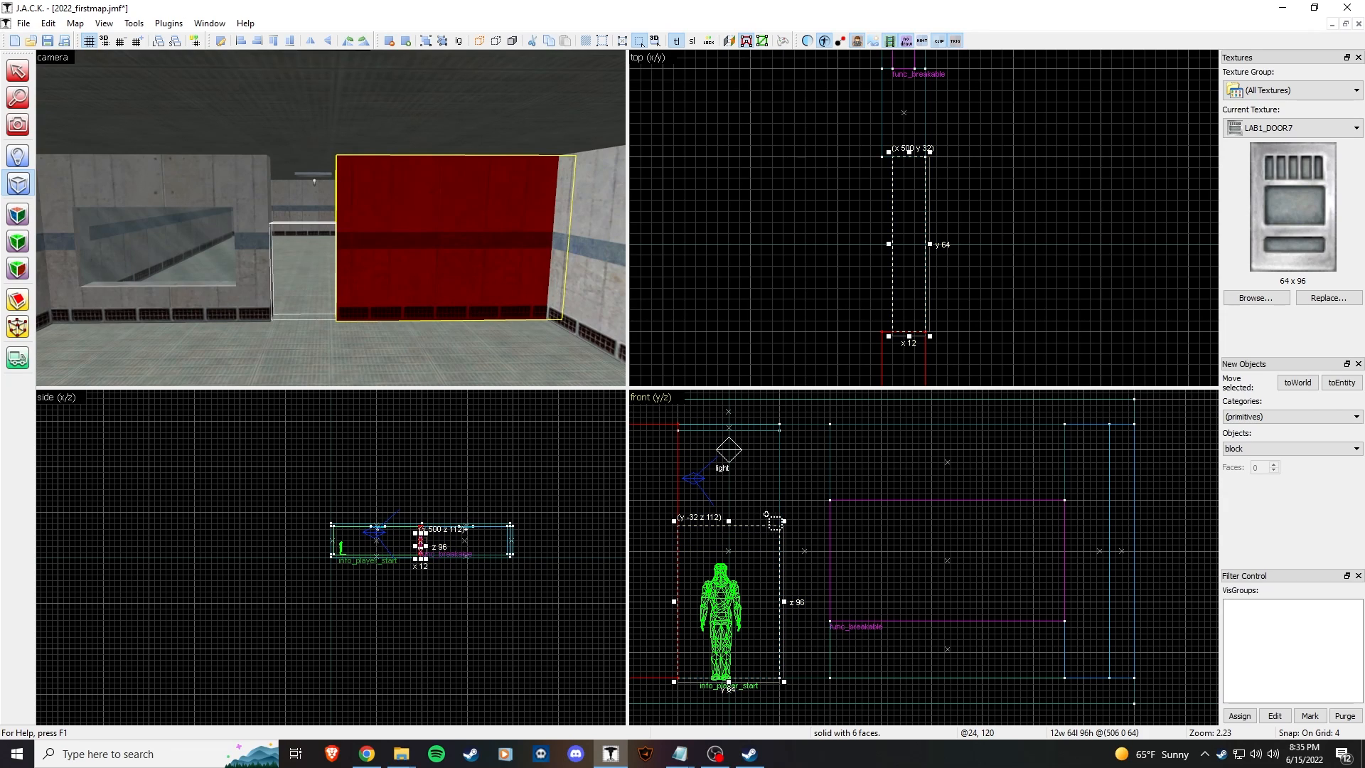
key(Return)
Step: Fit LAB1_DOOR7 to the door block's front face with Align Face, shifting it 32 by 16
click(17, 215)
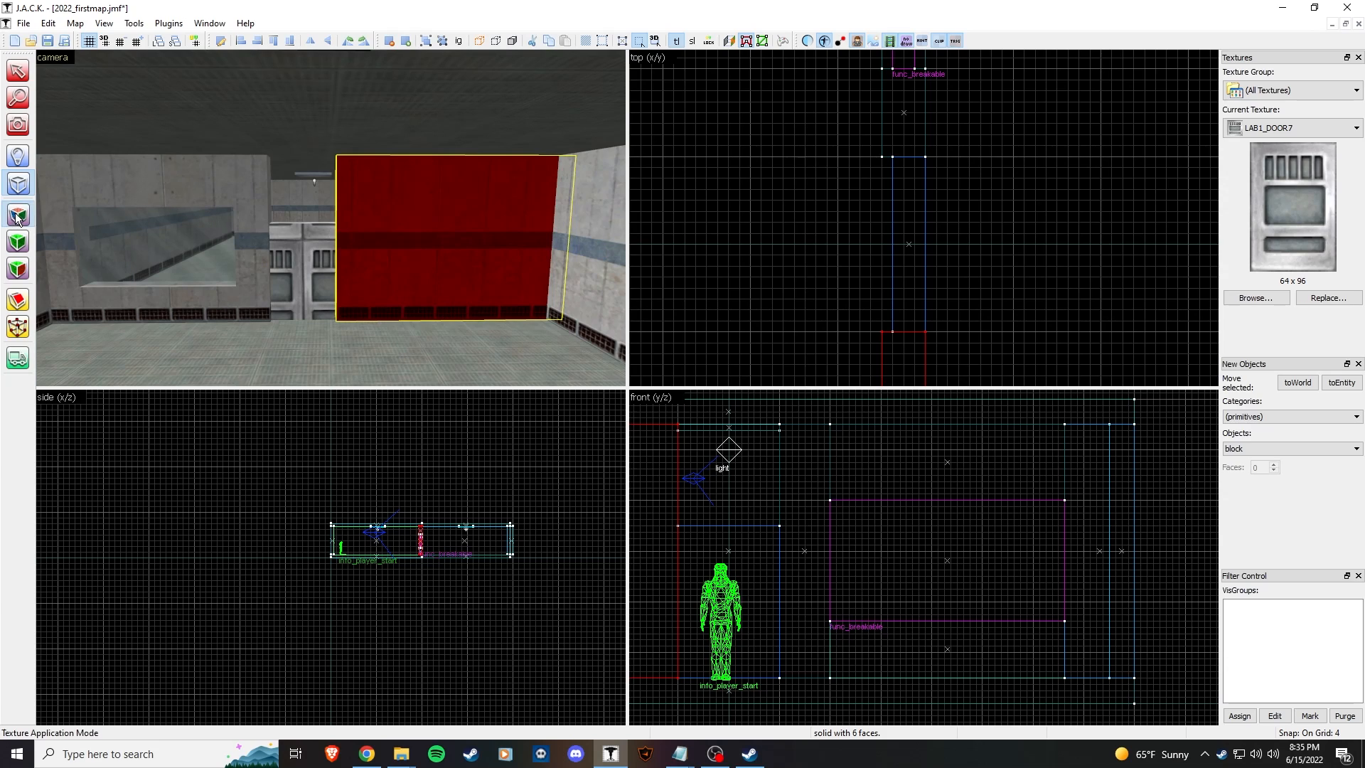
click(304, 266)
click(718, 273)
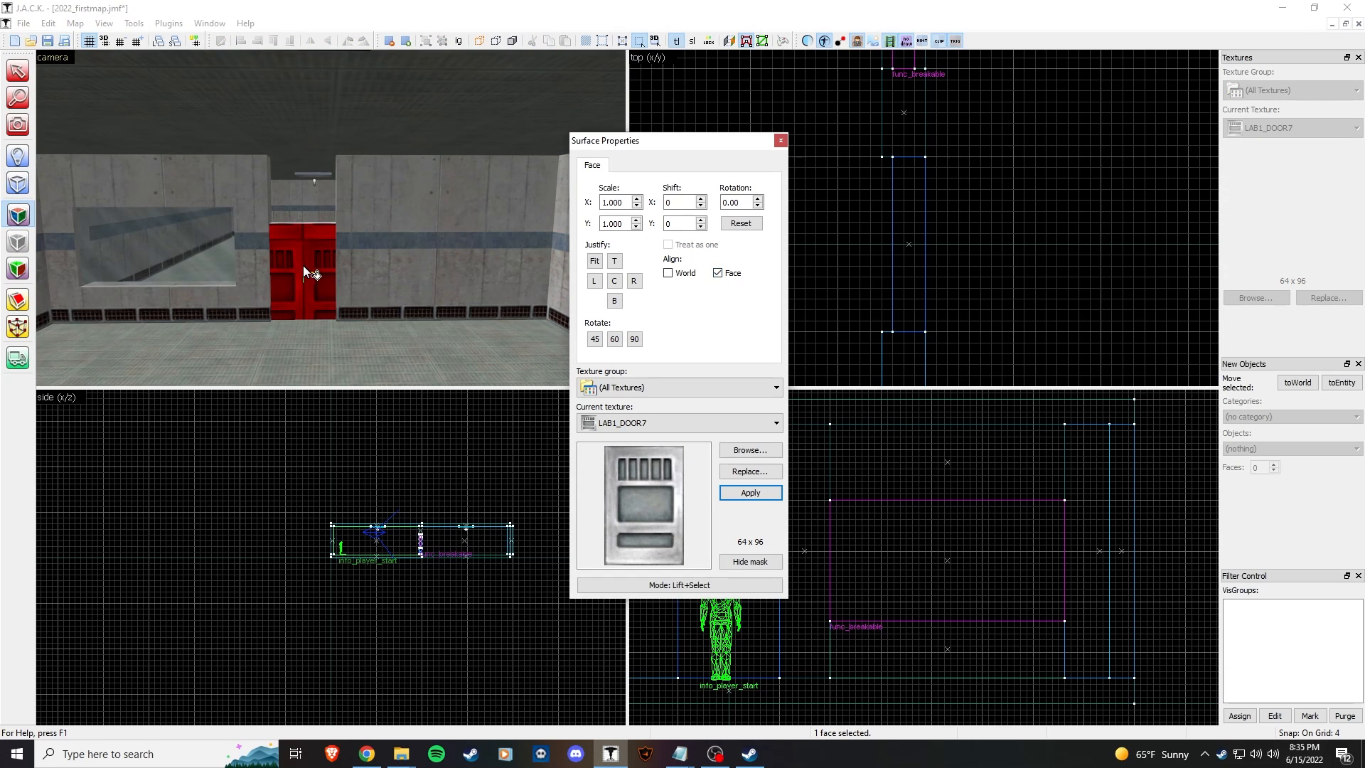
scroll(301, 266, up, 5)
click(724, 276)
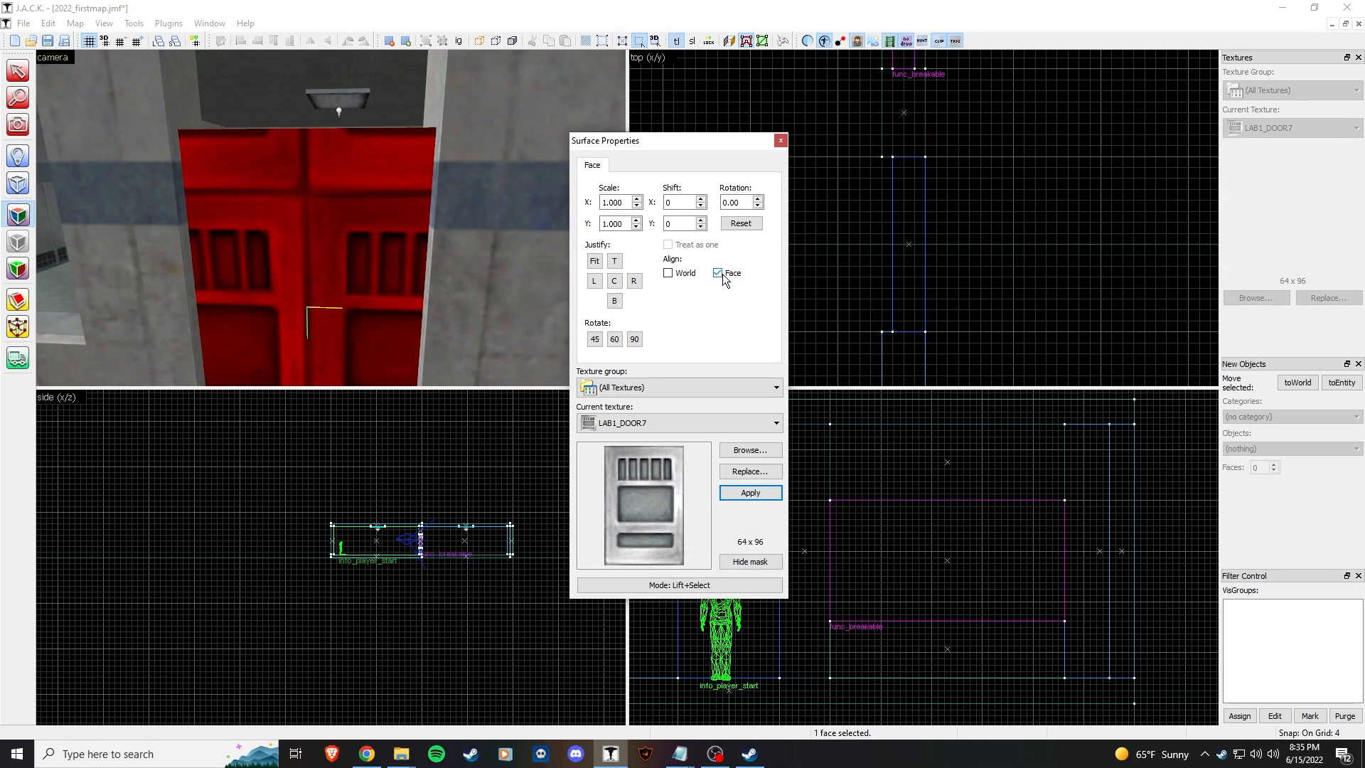
click(596, 262)
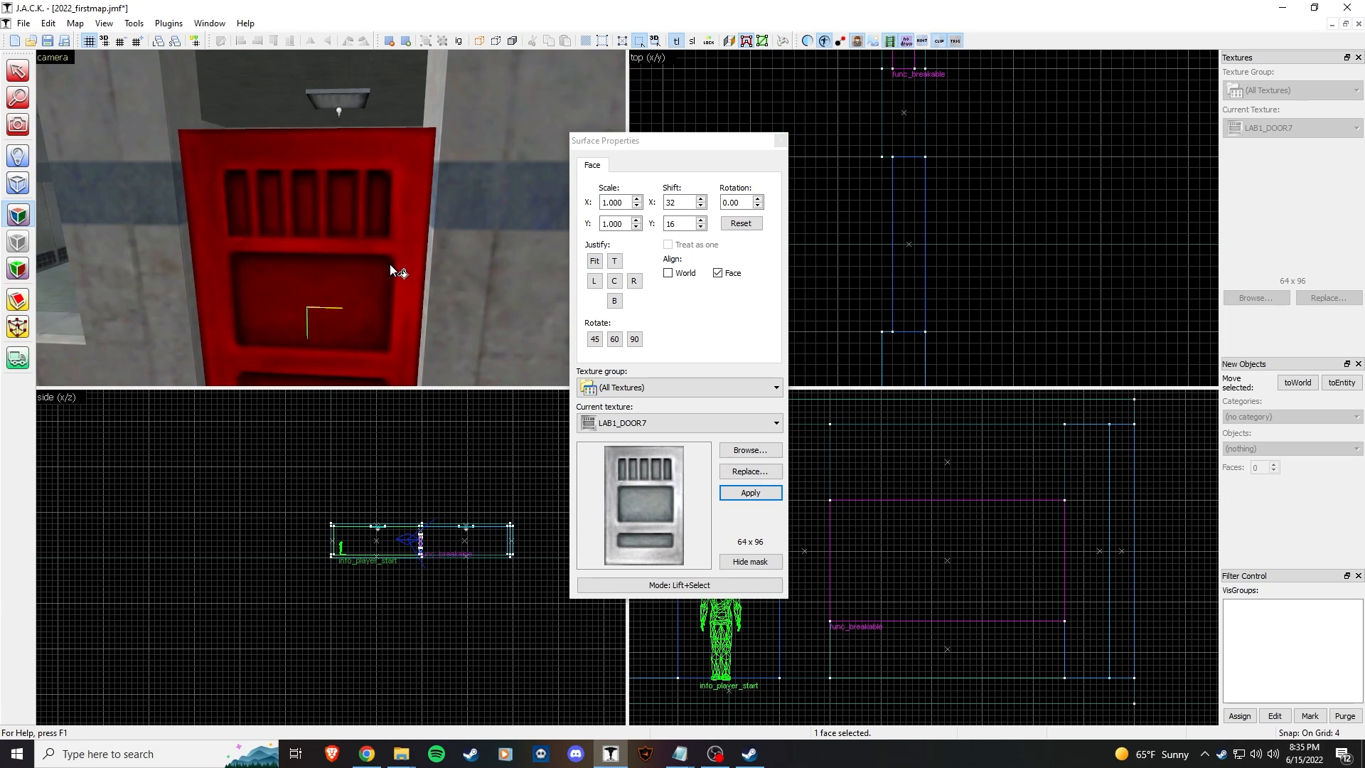
Step: Apply the fitted door texture to the door block's opposite face
key(z)
key(s)
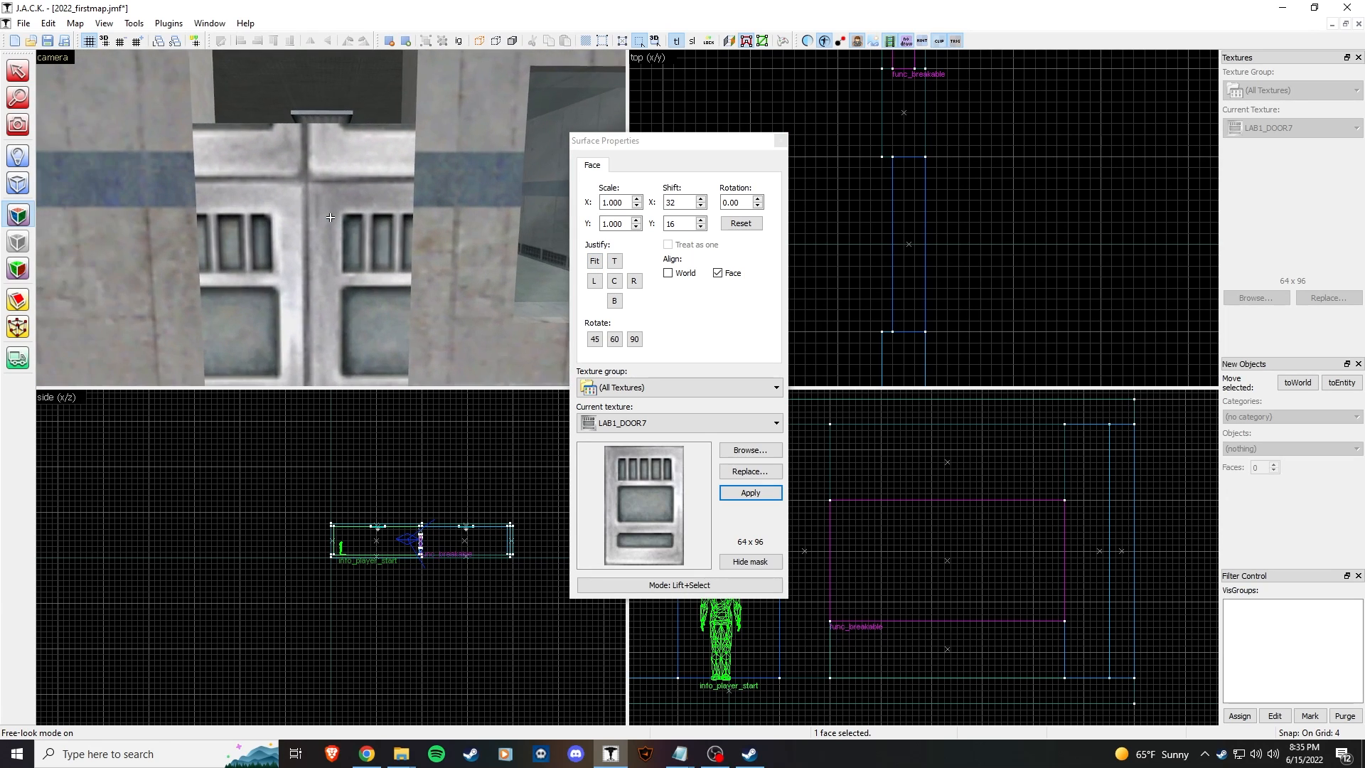
right_click(330, 218)
key(w)
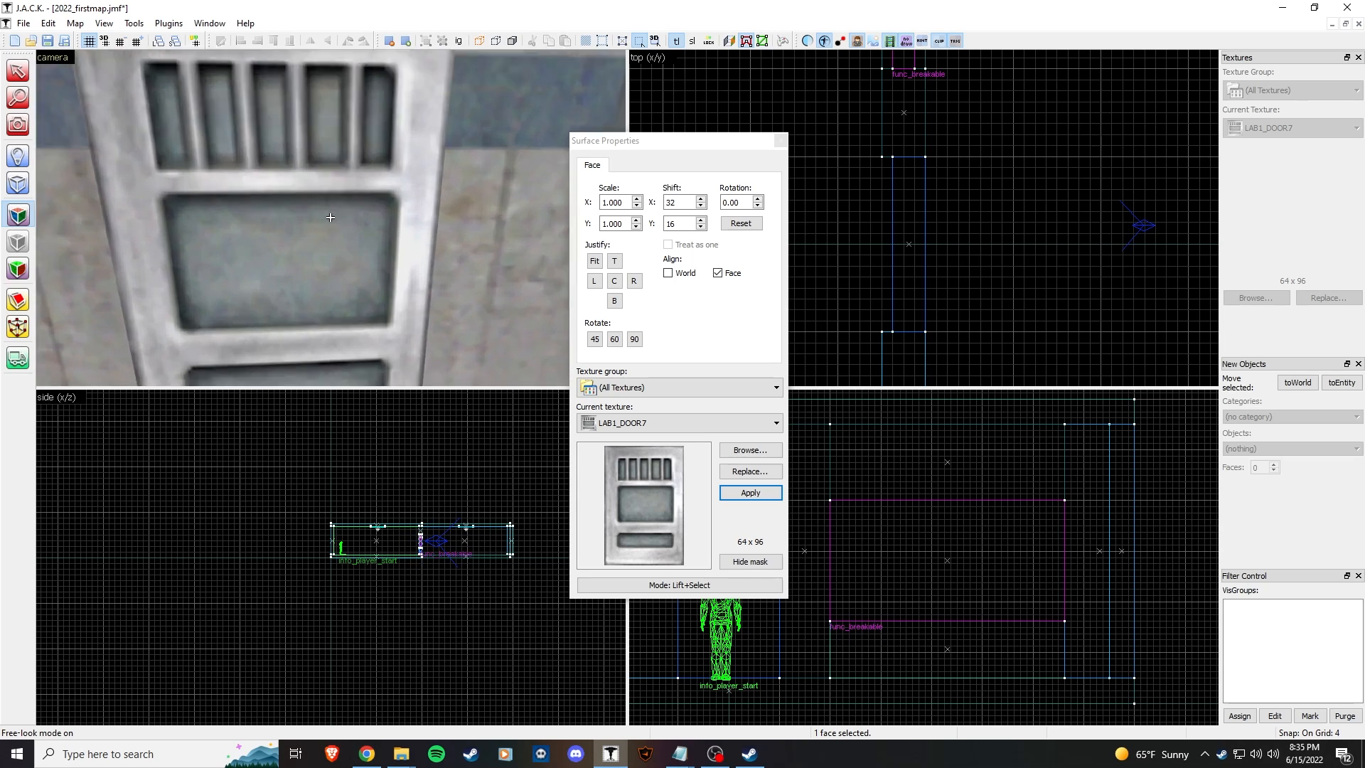
key(w)
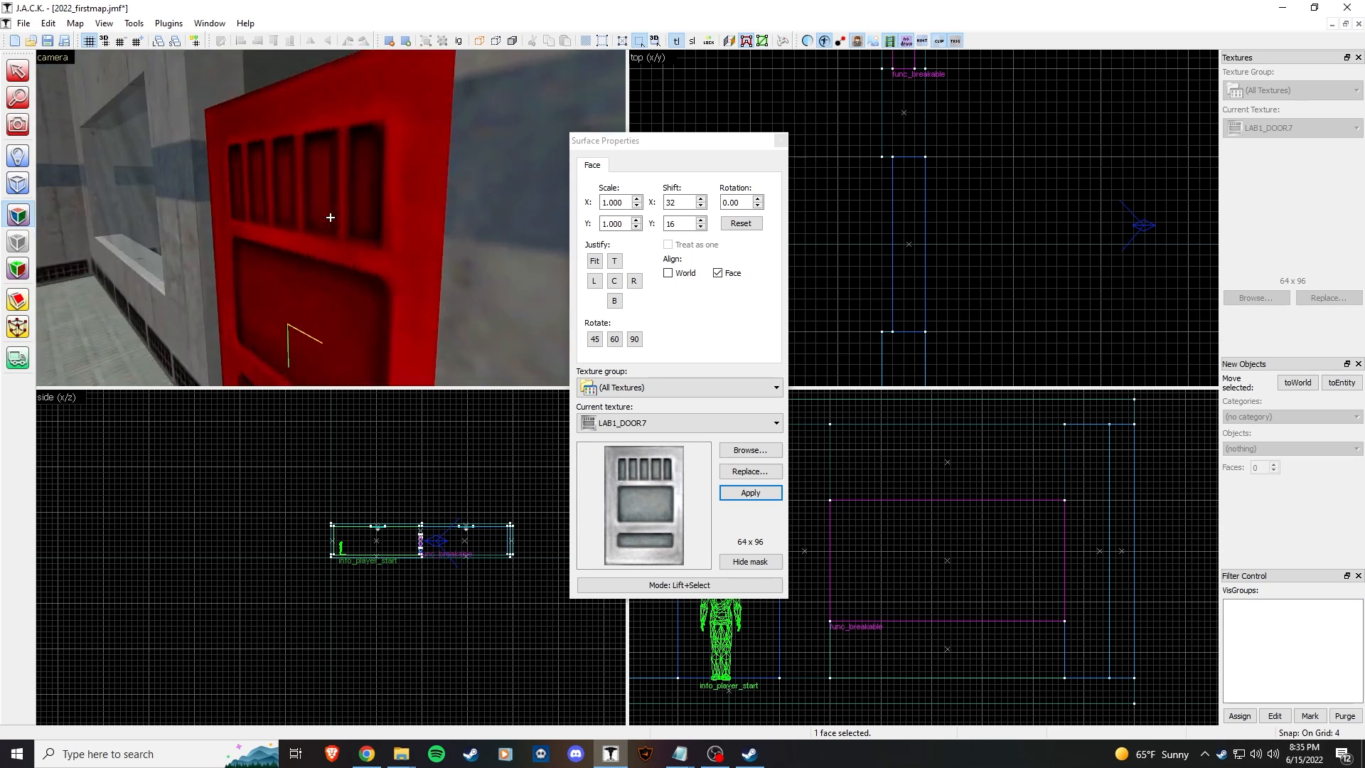
key(w)
key(z)
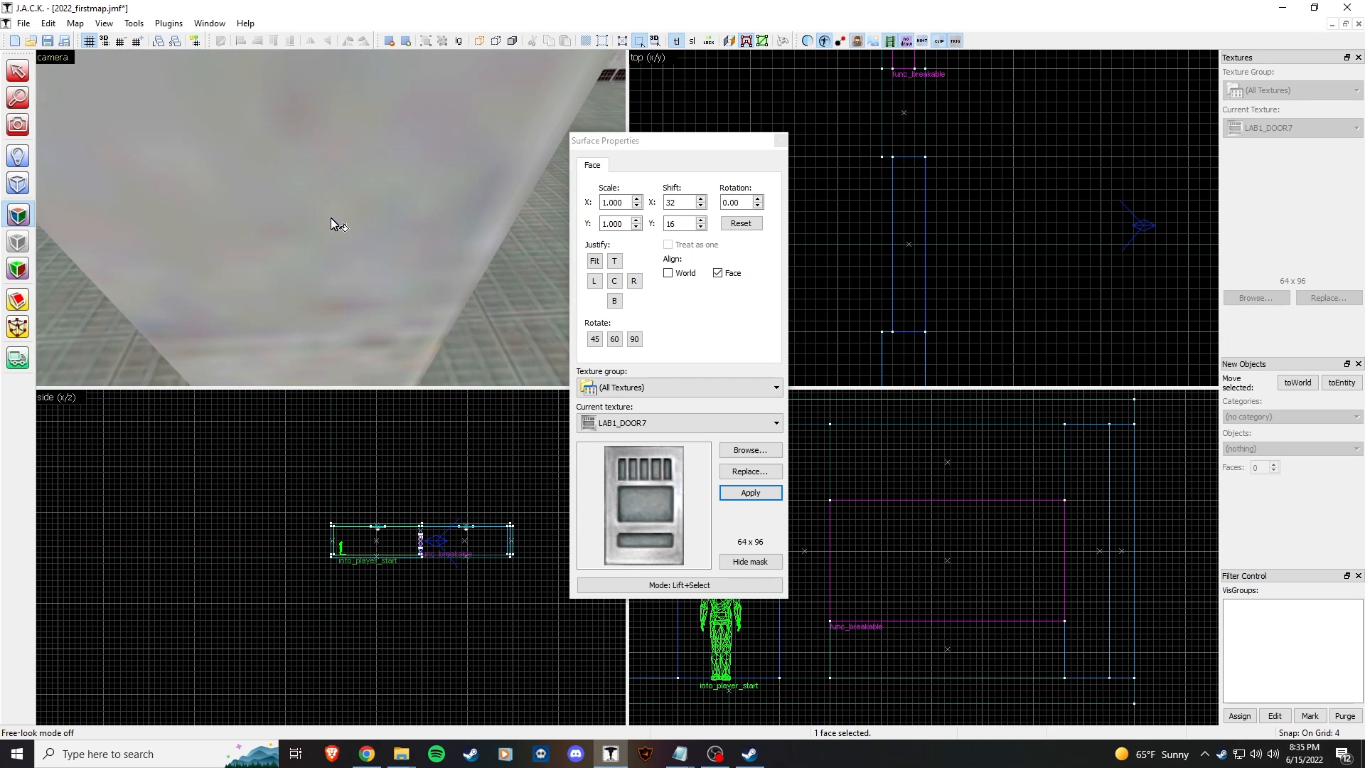
click(688, 170)
click(340, 181)
key(z)
key(s)
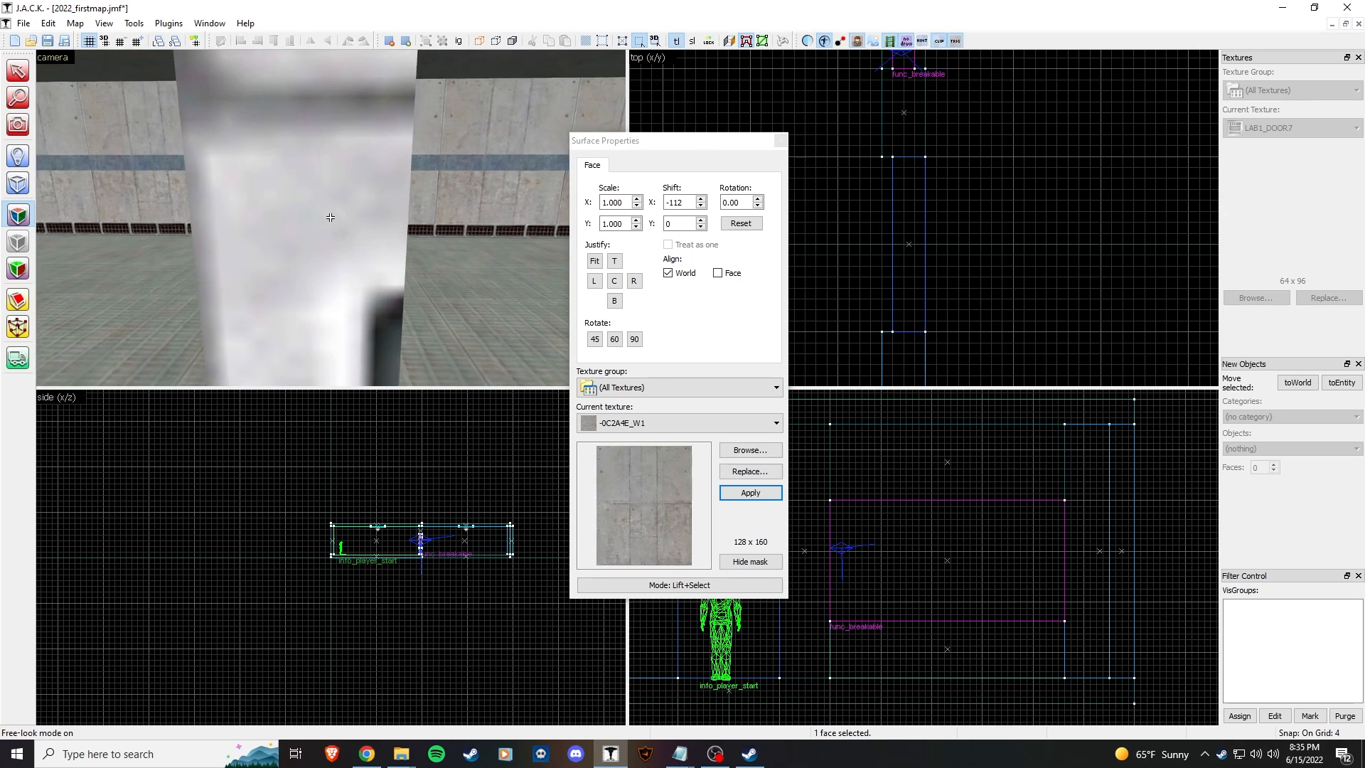
click(329, 217)
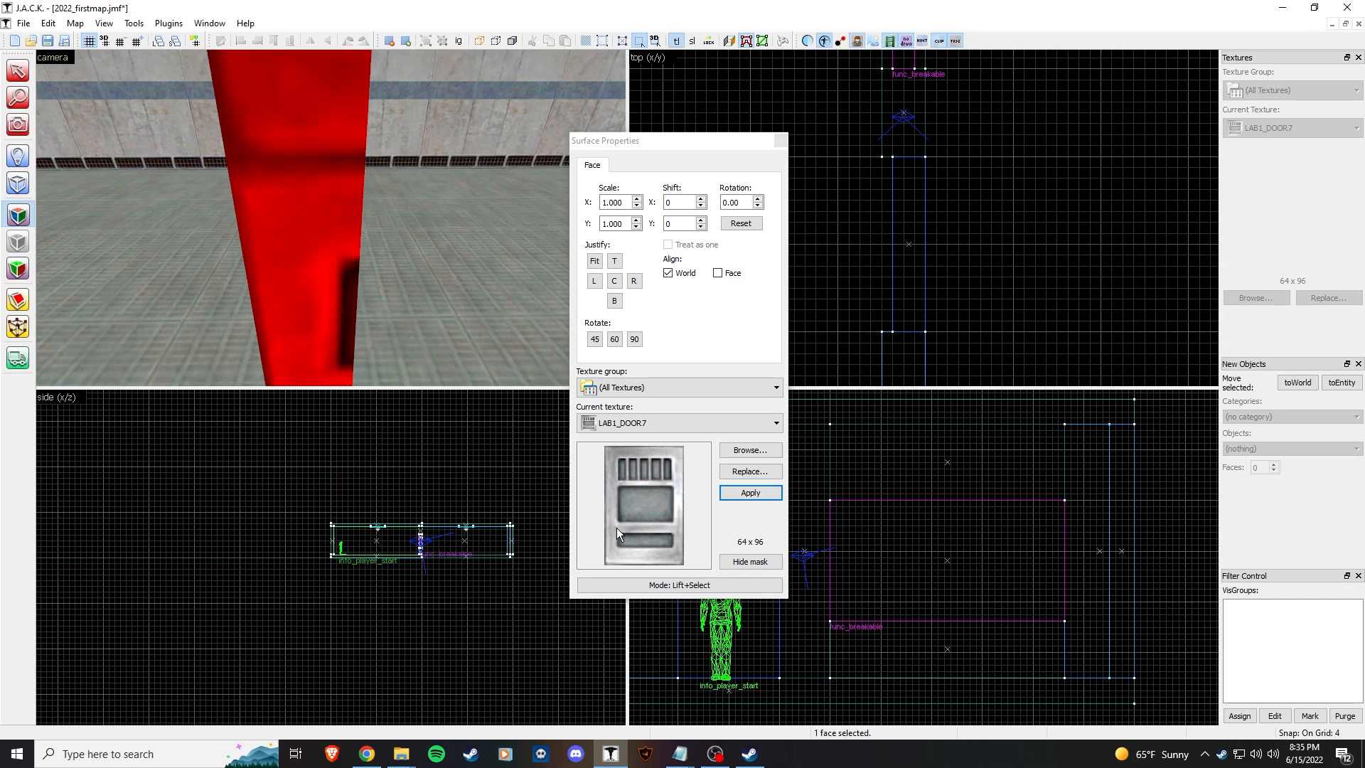
Step: Reset the door texture's vertical shift to 0 and pick a single door face for editing
click(701, 220)
click(701, 227)
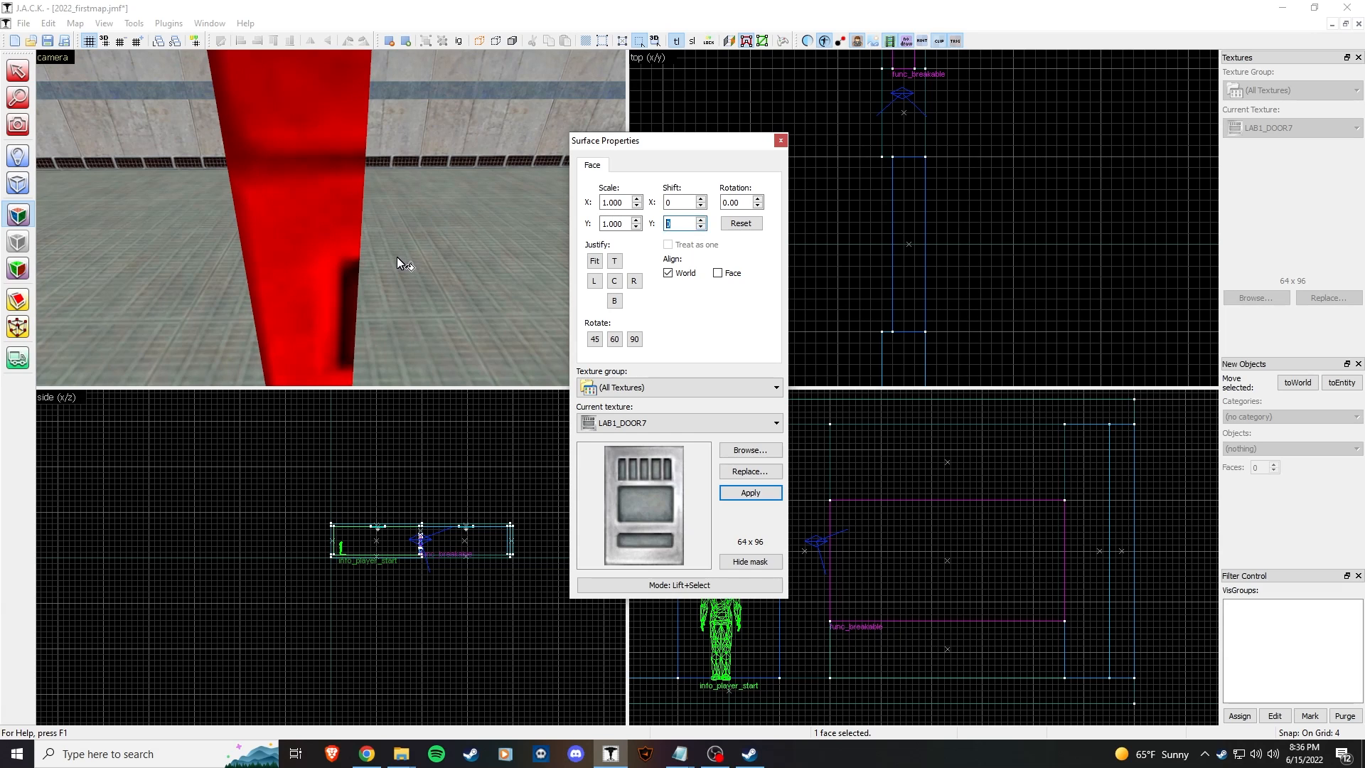
click(780, 141)
scroll(774, 275, down, 3)
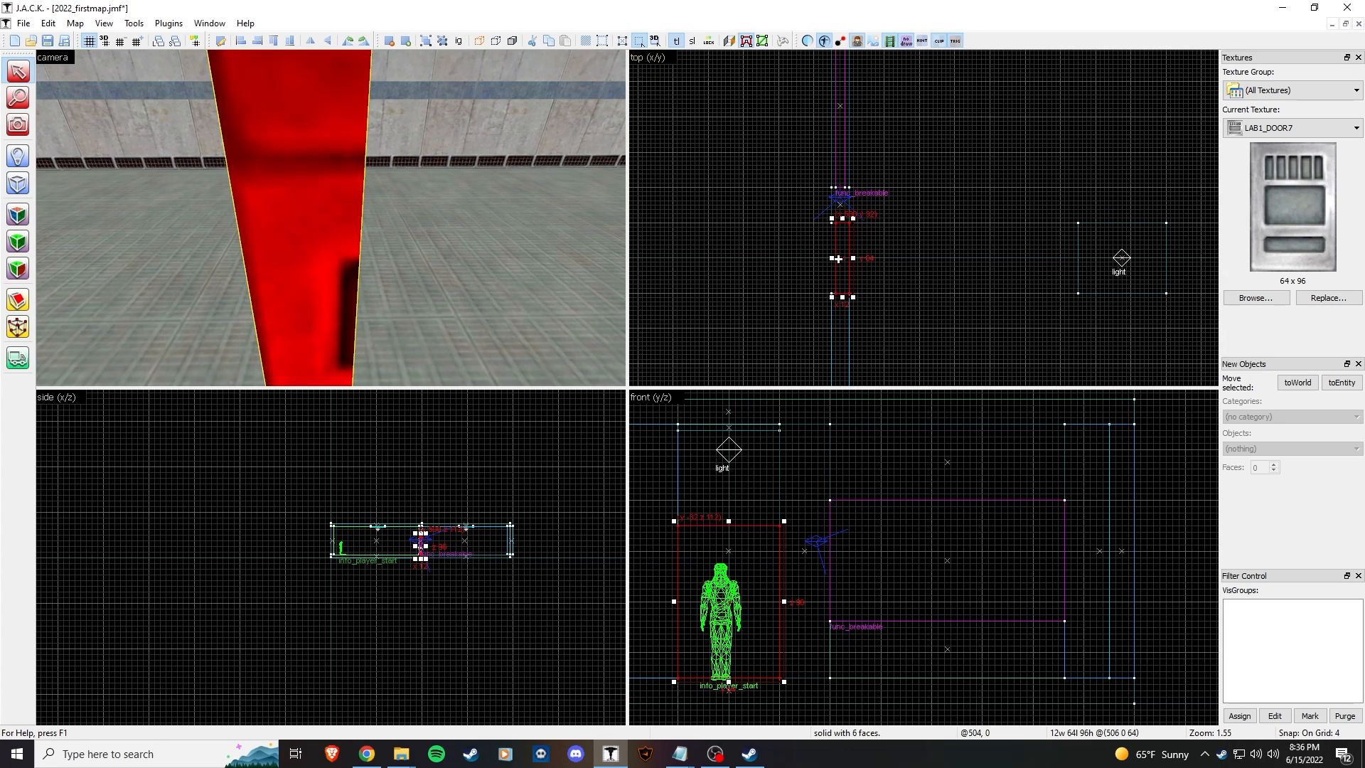
key(z)
key(s)
key(a)
key(z)
click(18, 215)
click(337, 285)
key(z)
key(z)
Step: Raise the door face's vertical texture shift to 15
click(701, 220)
click(702, 220)
click(702, 220)
click(701, 220)
click(702, 221)
click(702, 220)
click(701, 220)
click(701, 220)
click(701, 221)
click(701, 221)
click(702, 220)
click(702, 220)
click(702, 220)
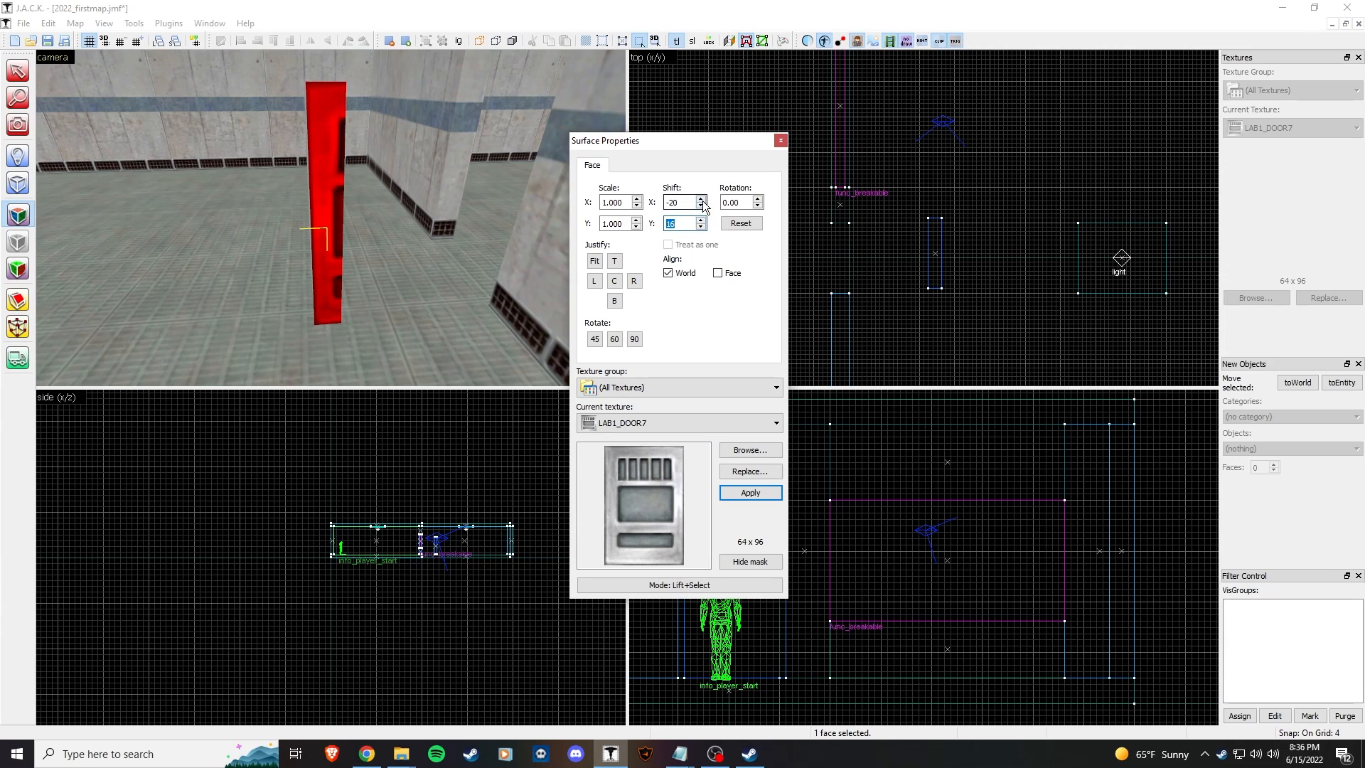
Step: Adjust the door face's horizontal texture shift from -20 to -16
click(703, 199)
click(703, 199)
click(703, 200)
click(703, 200)
click(704, 207)
double_click(704, 207)
click(704, 207)
click(704, 206)
click(704, 207)
click(702, 199)
click(702, 198)
click(702, 198)
click(702, 199)
click(702, 199)
click(702, 199)
click(702, 199)
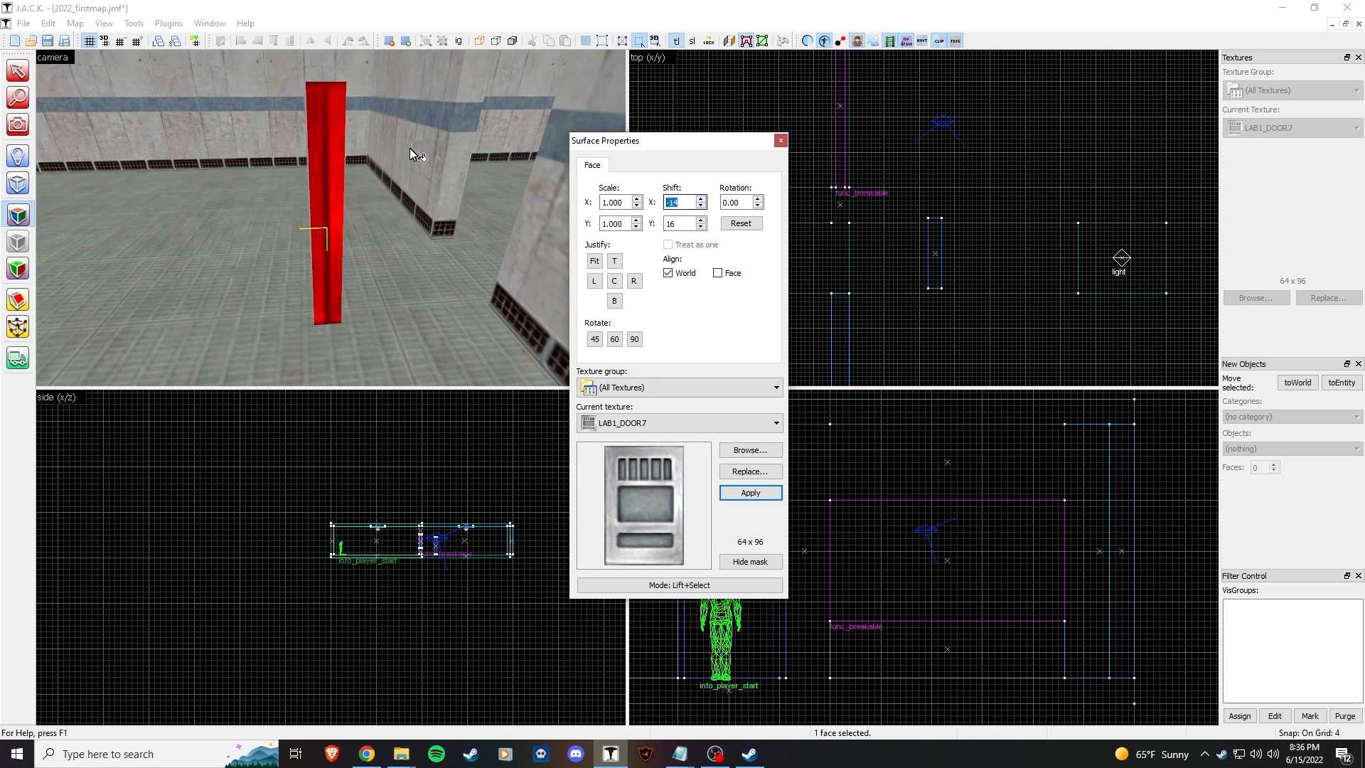
Step: Narrow the door brush from 12 to 8 units wide in the top view
click(401, 229)
click(326, 231)
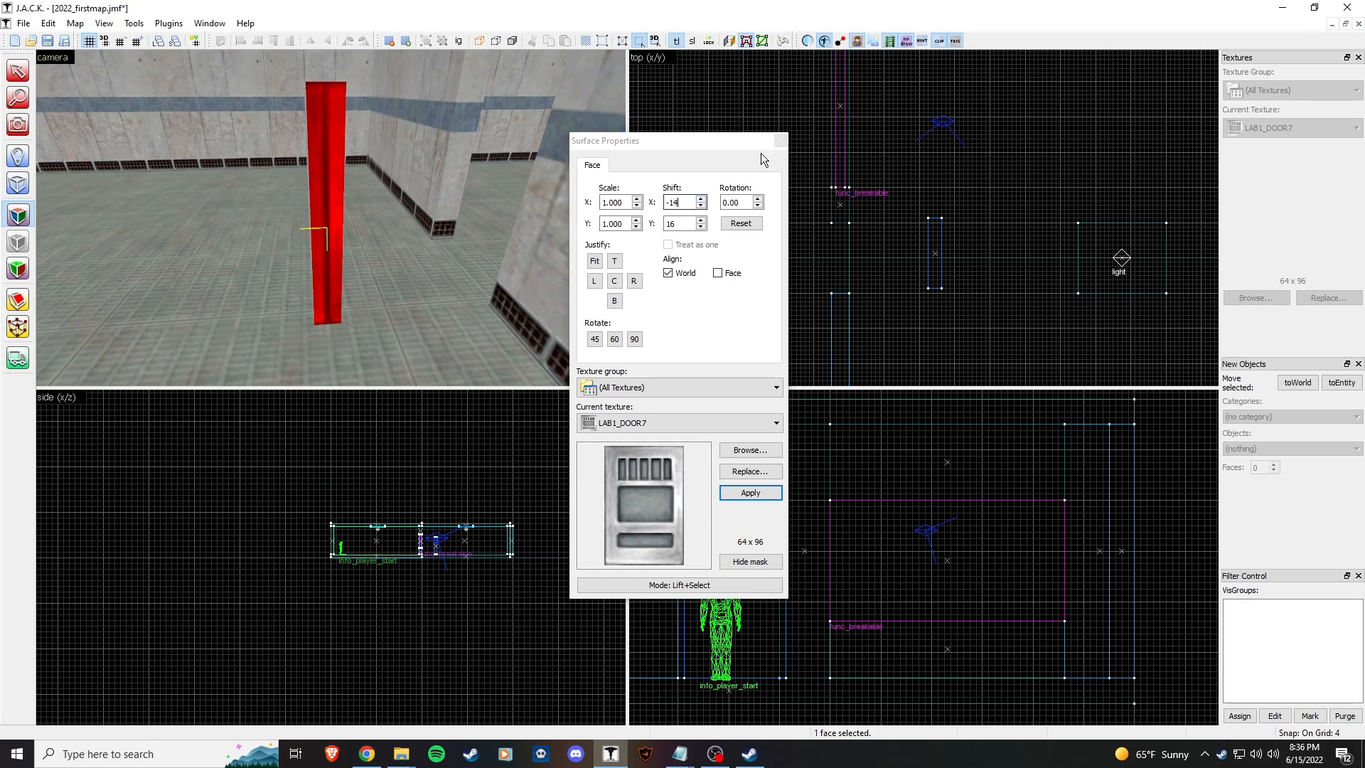
click(780, 140)
click(344, 130)
scroll(889, 256, up, 5)
drag(1093, 283, 1072, 271)
middle_drag(992, 309, 961, 261)
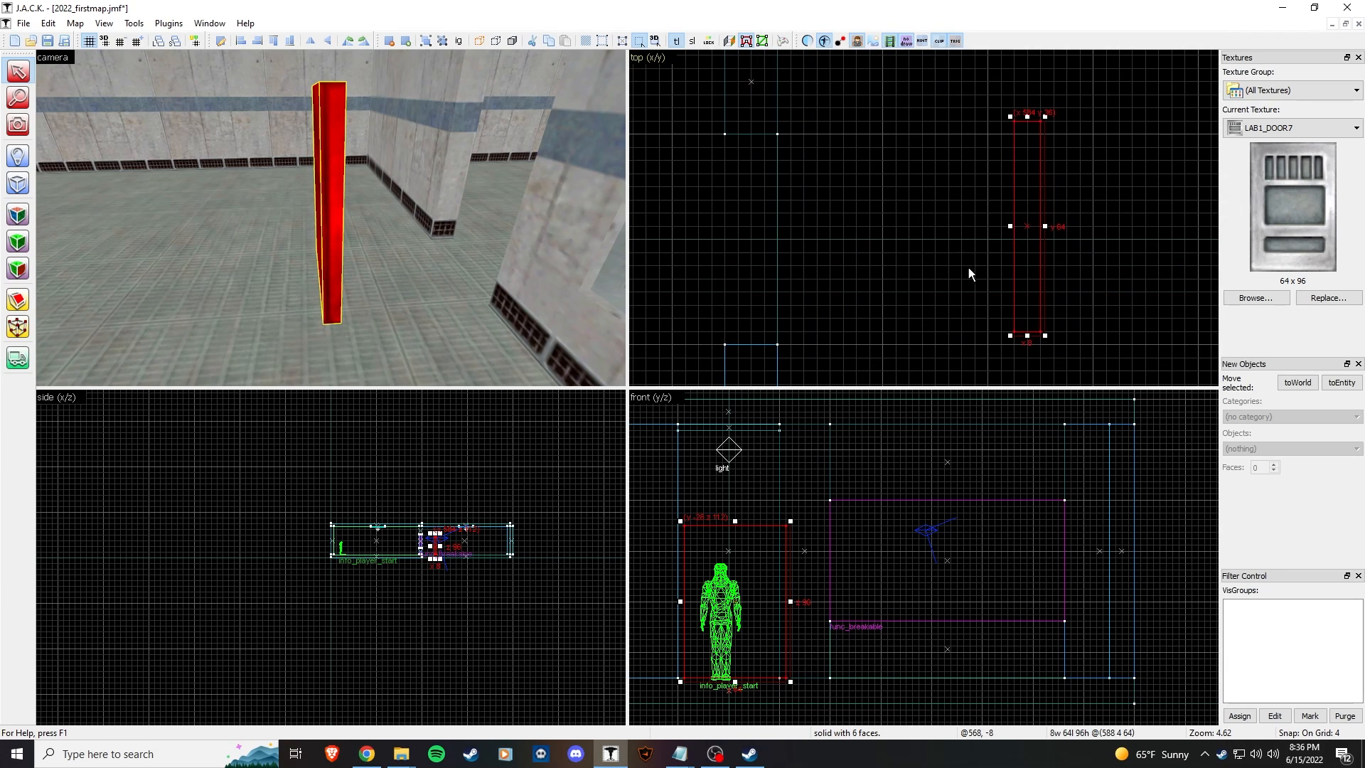
Step: Set the door front face's horizontal texture shift back to -16
key(shift+a)
click(338, 196)
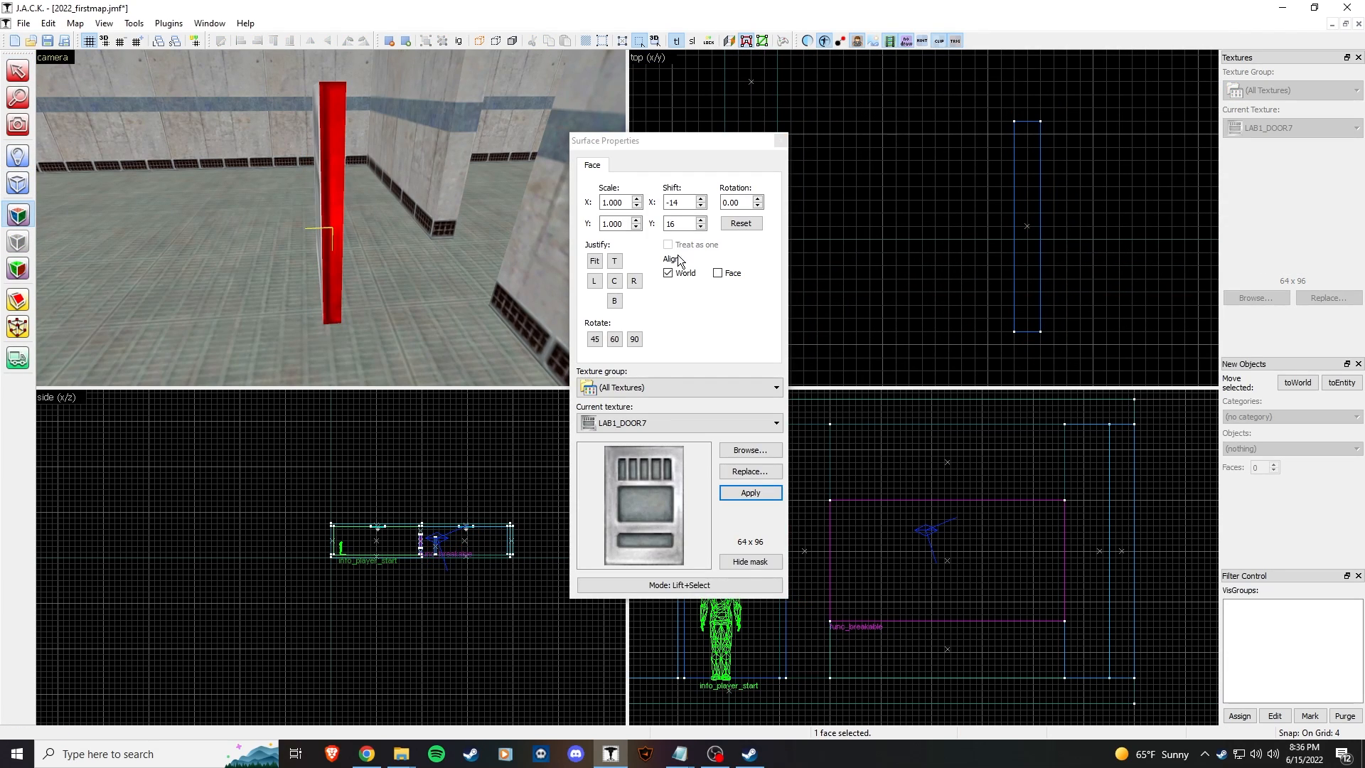
click(701, 200)
click(701, 206)
click(701, 206)
click(700, 206)
click(329, 209)
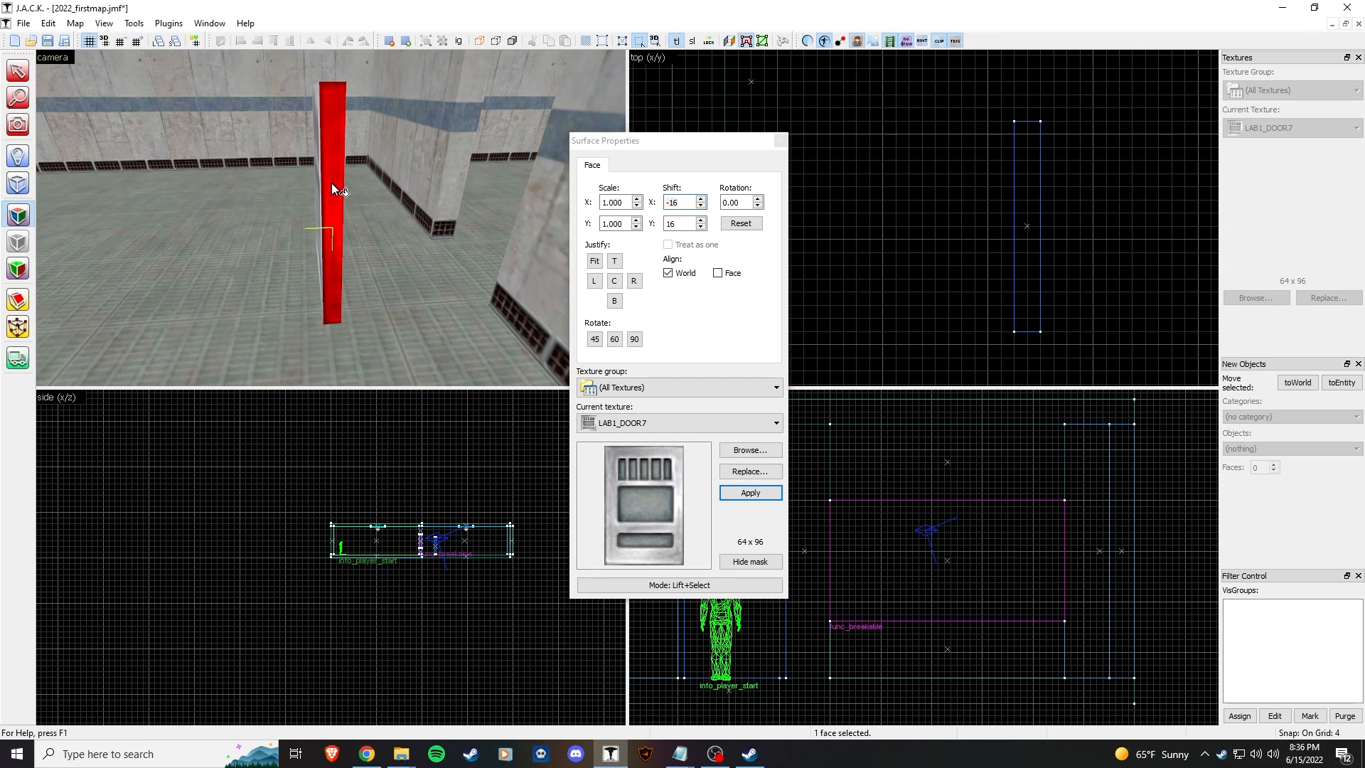
Step: Copy the LAB1_DOOR7 texture onto the door's top face
key(z)
key(w)
right_click(330, 218)
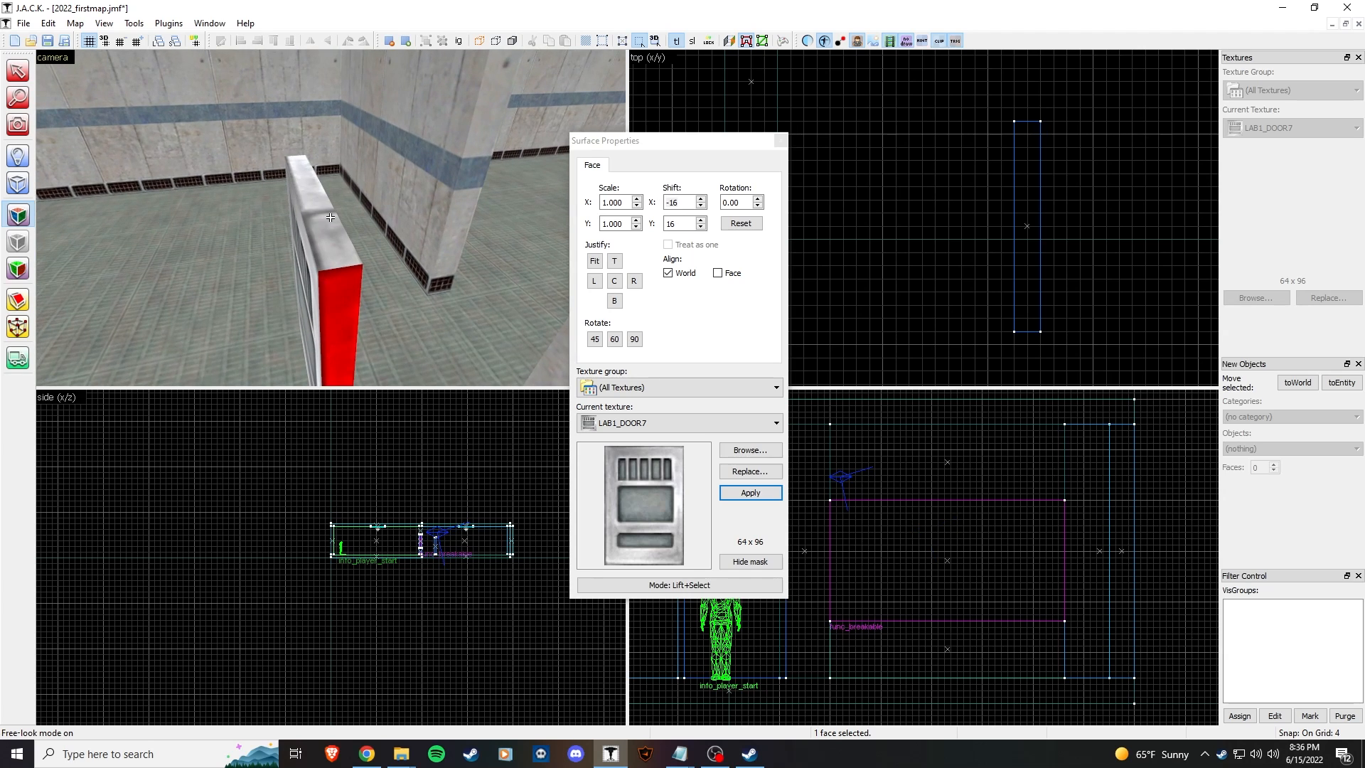
key(s)
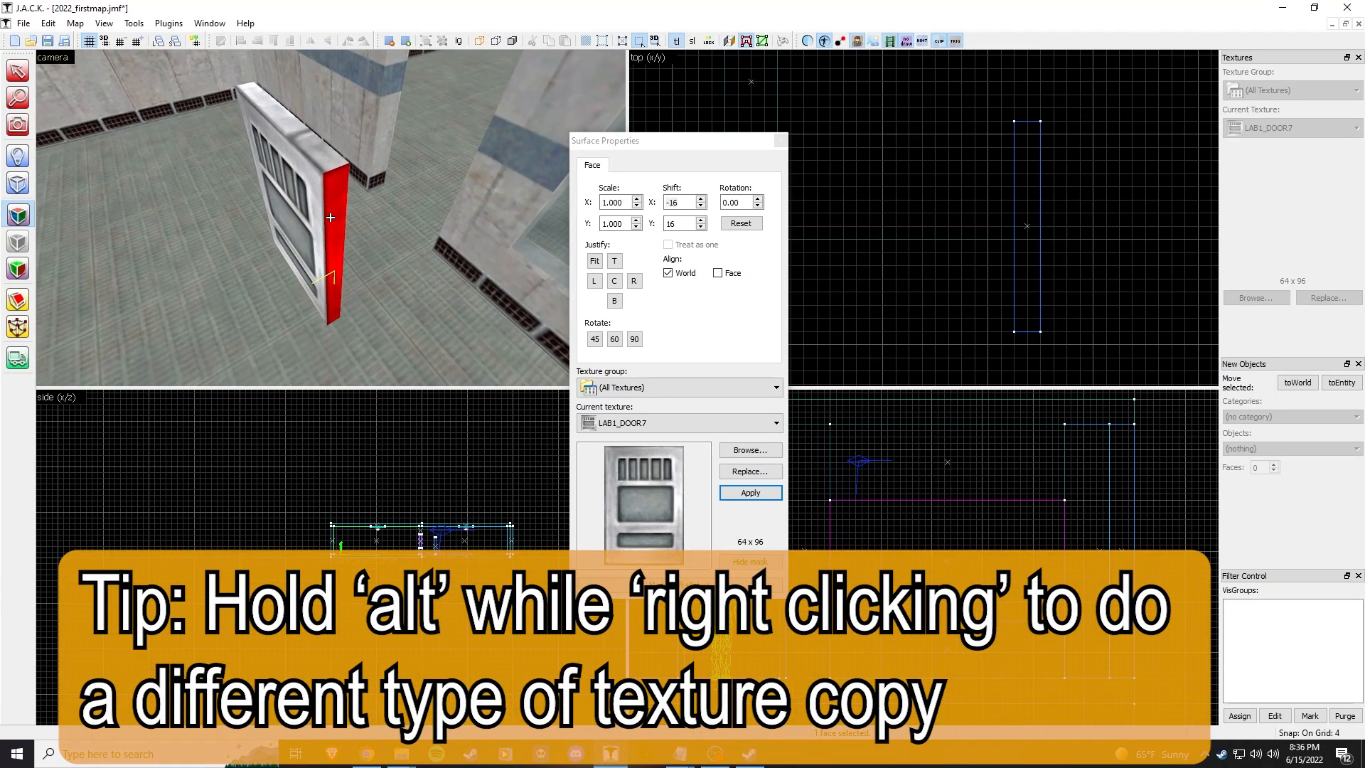
key(w)
key(s)
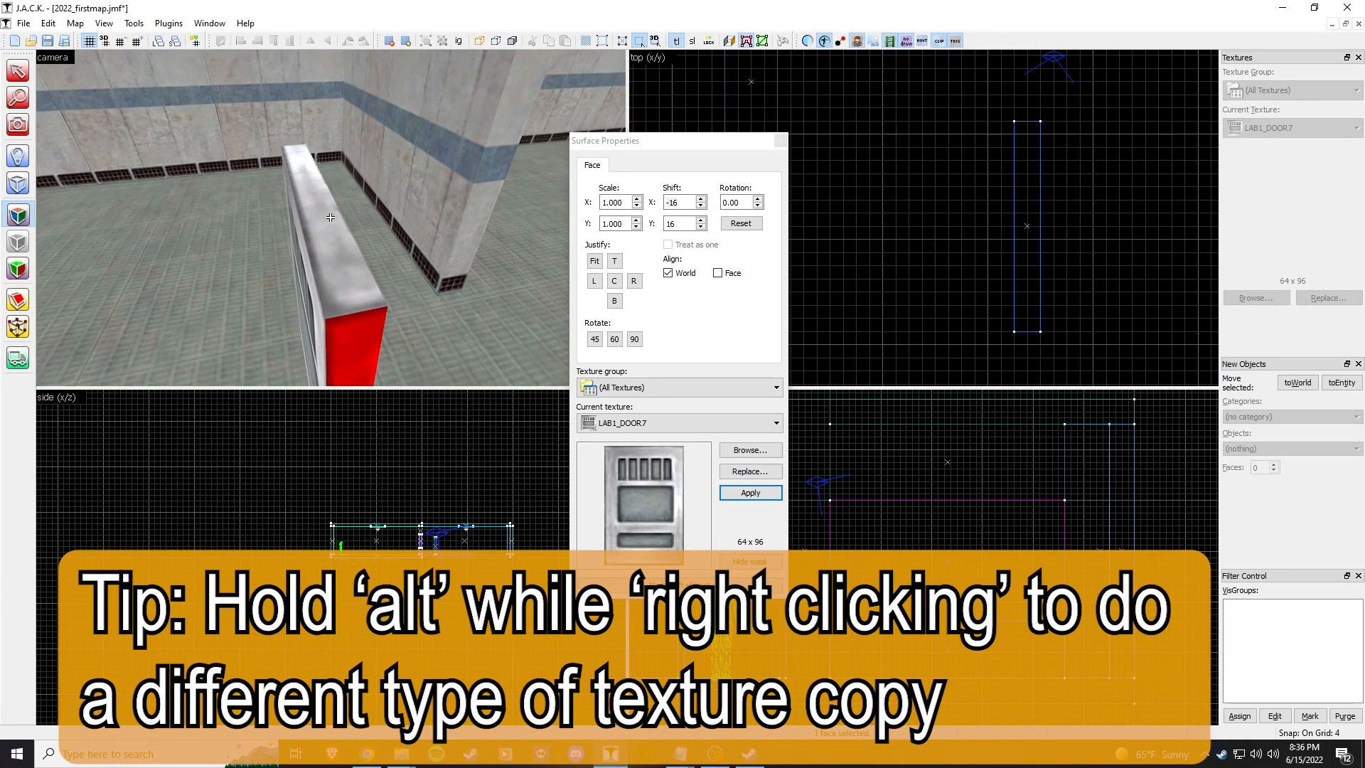
key(w)
key(z)
click(332, 239)
click(360, 306)
click(334, 253)
Step: Apply the LAB1_DOOR7 texture to the door's narrow side face
key(z)
key(w)
key(s)
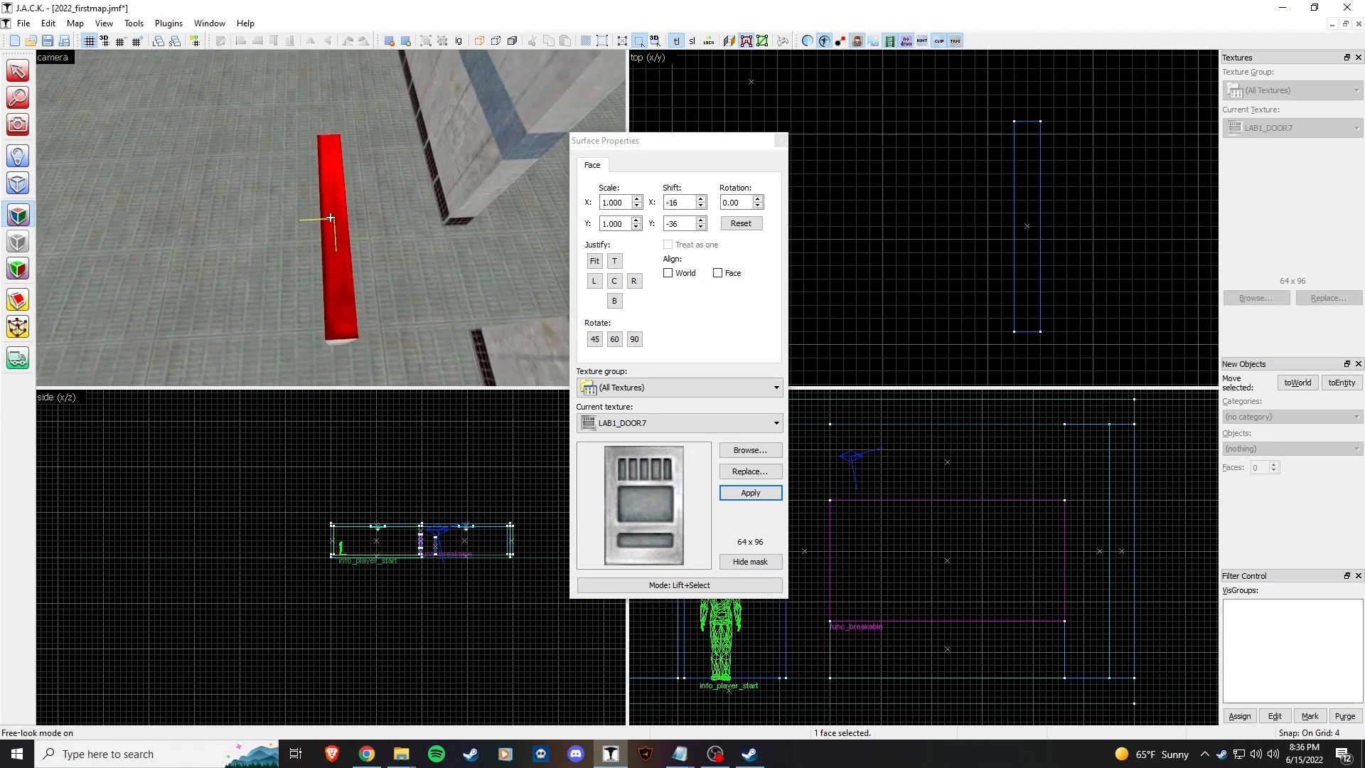
key(w)
key(a)
click(331, 218)
key(s)
click(331, 217)
key(d)
click(331, 217)
Step: Check the door's opposite narrow side, then close Surface Properties and select the floor brush
key(s)
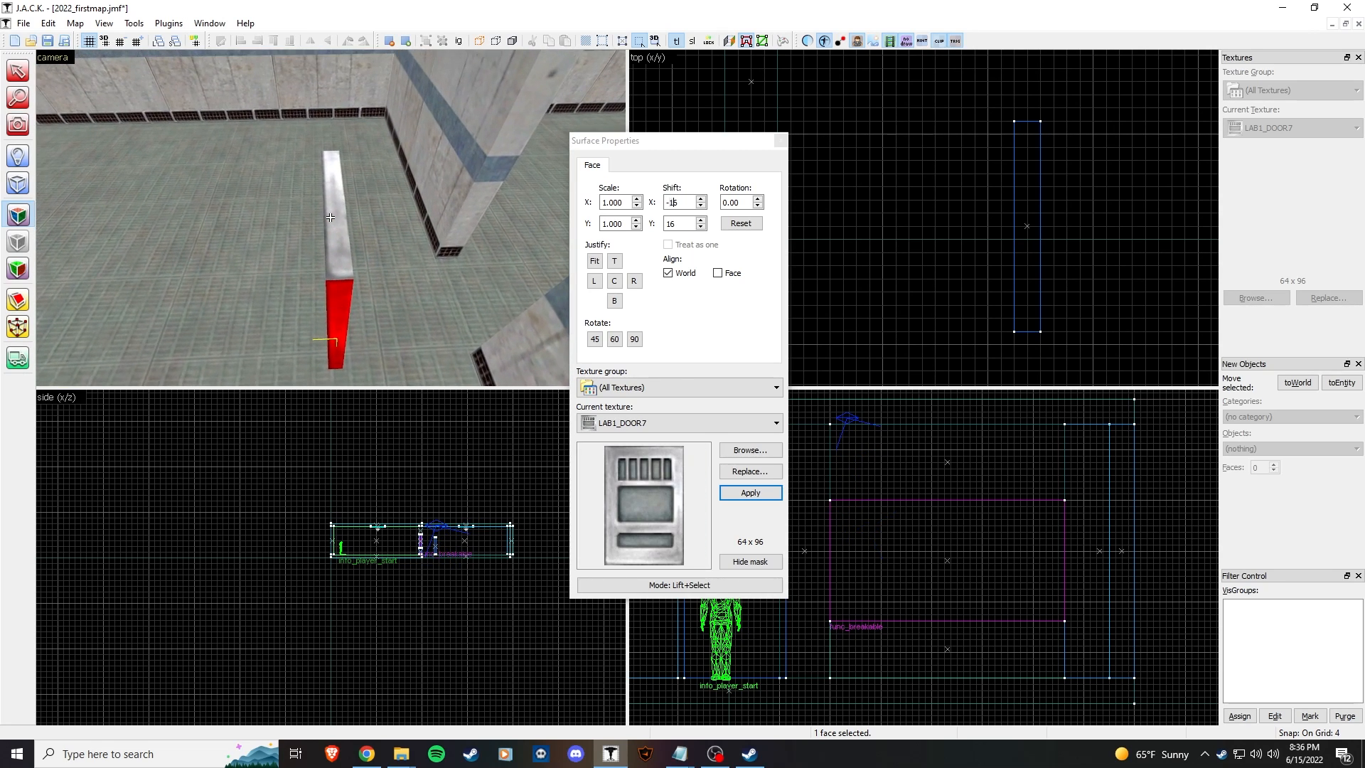
key(w)
key(d)
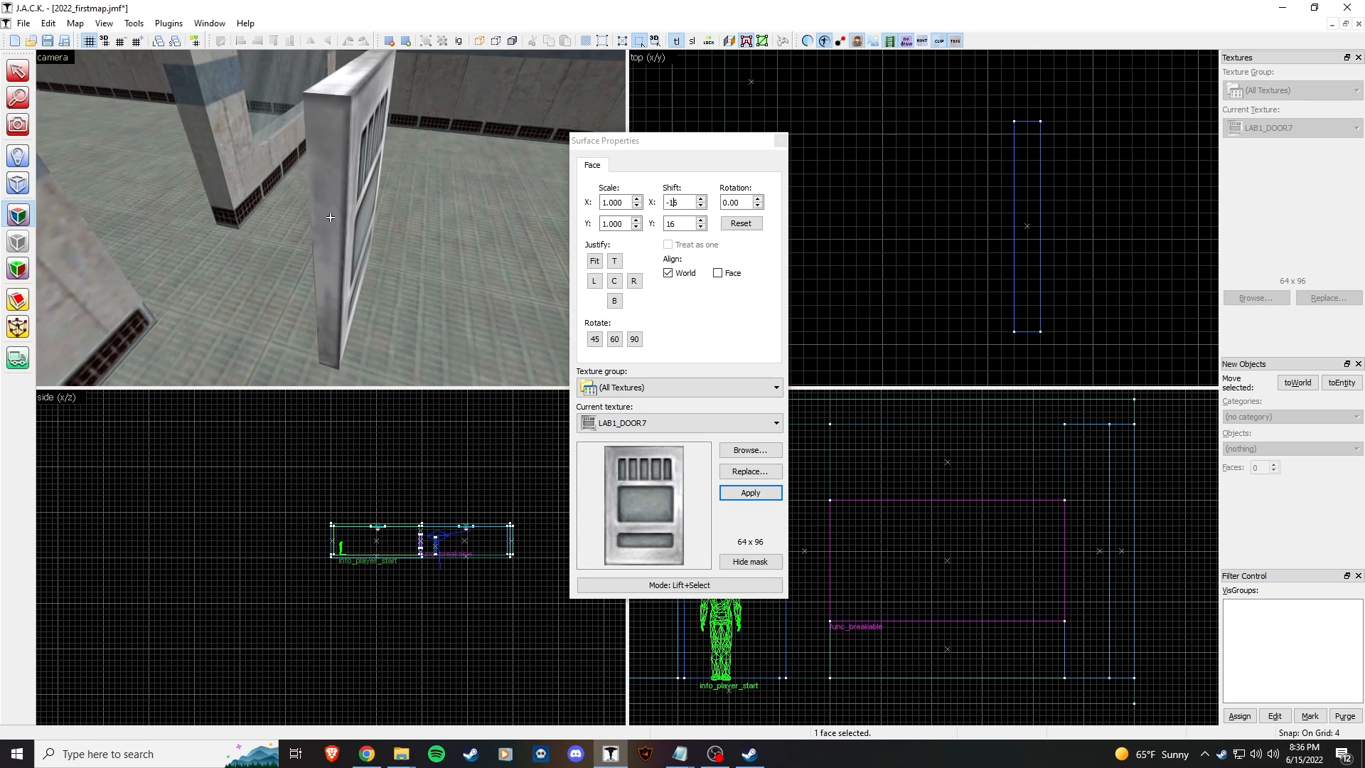
key(d)
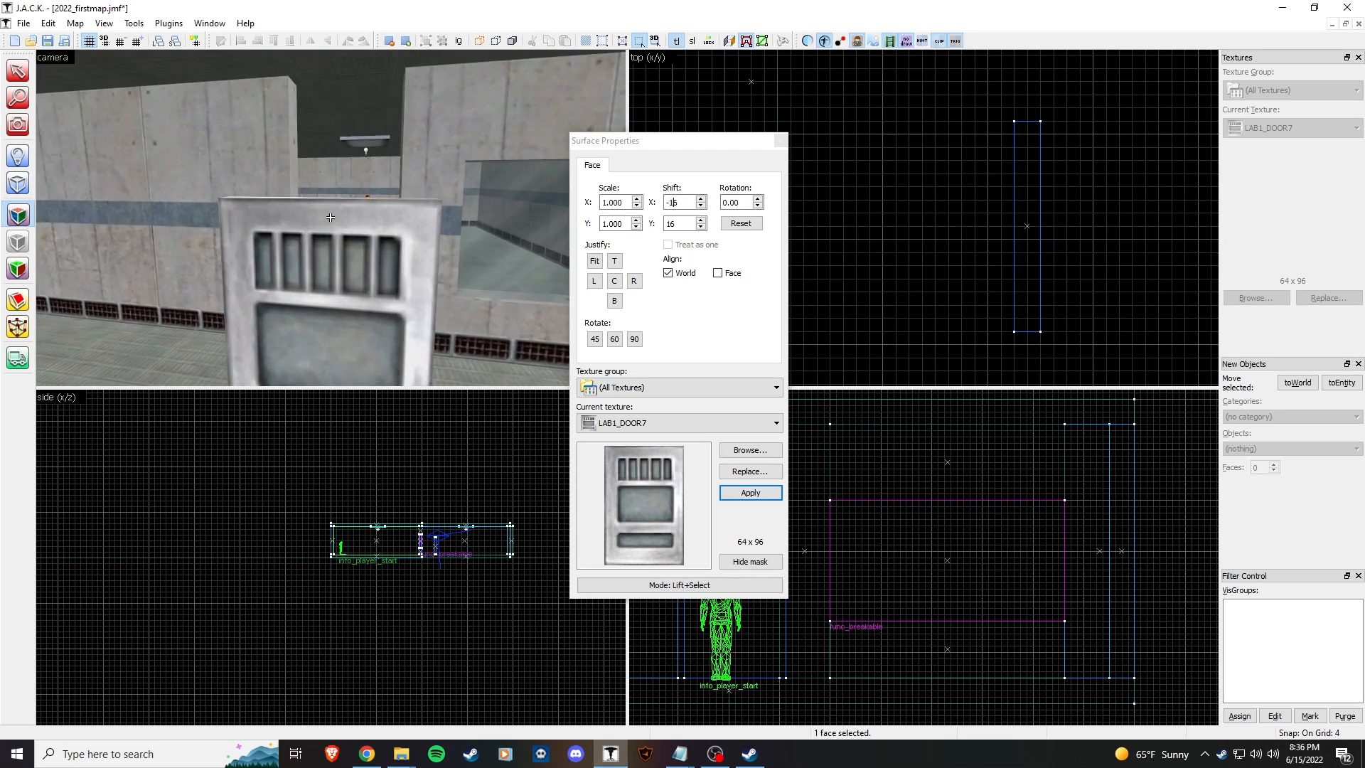
key(d)
key(z)
click(781, 140)
click(388, 299)
Step: Move the door brush left into its new position beside the window
key(z)
key(s)
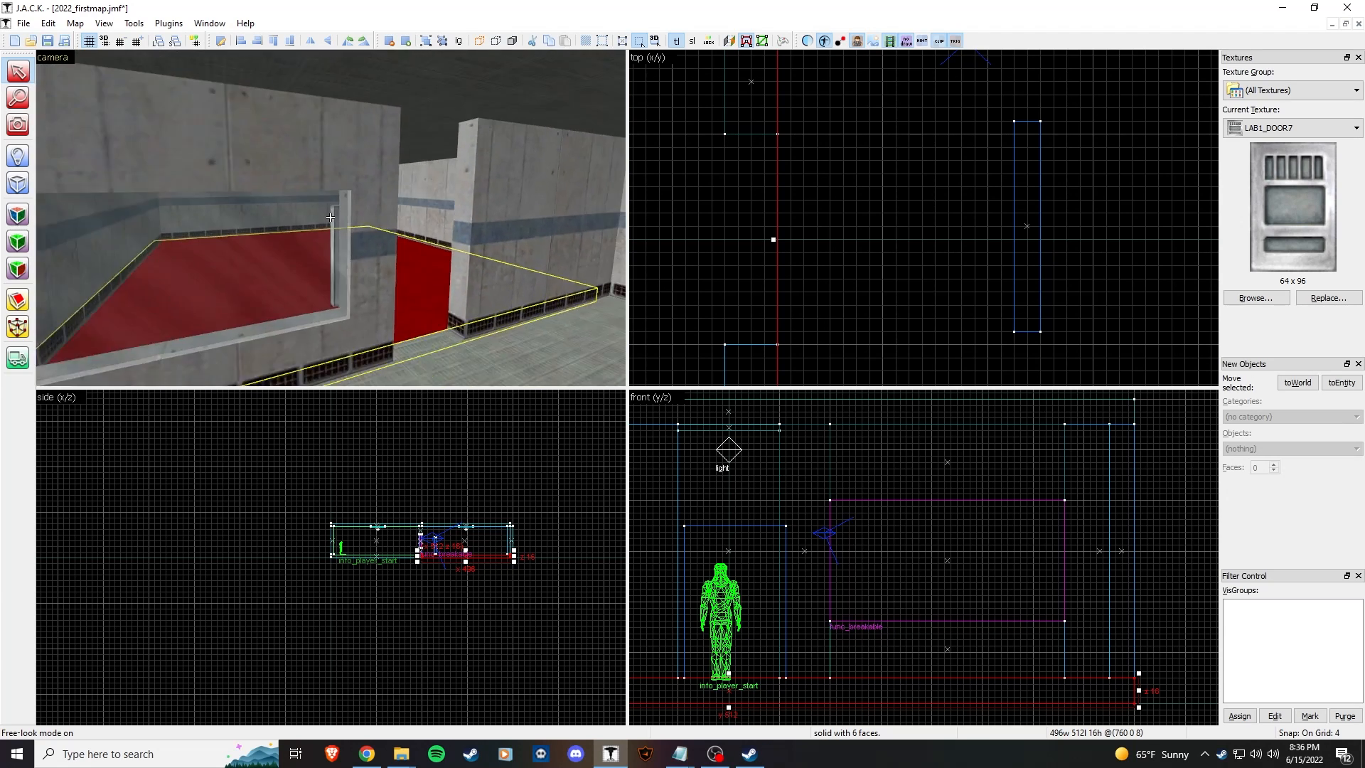
key(z)
click(368, 212)
drag(1028, 208, 753, 229)
Step: Select the wall block above the window to reuse over the door
click(460, 149)
key(z)
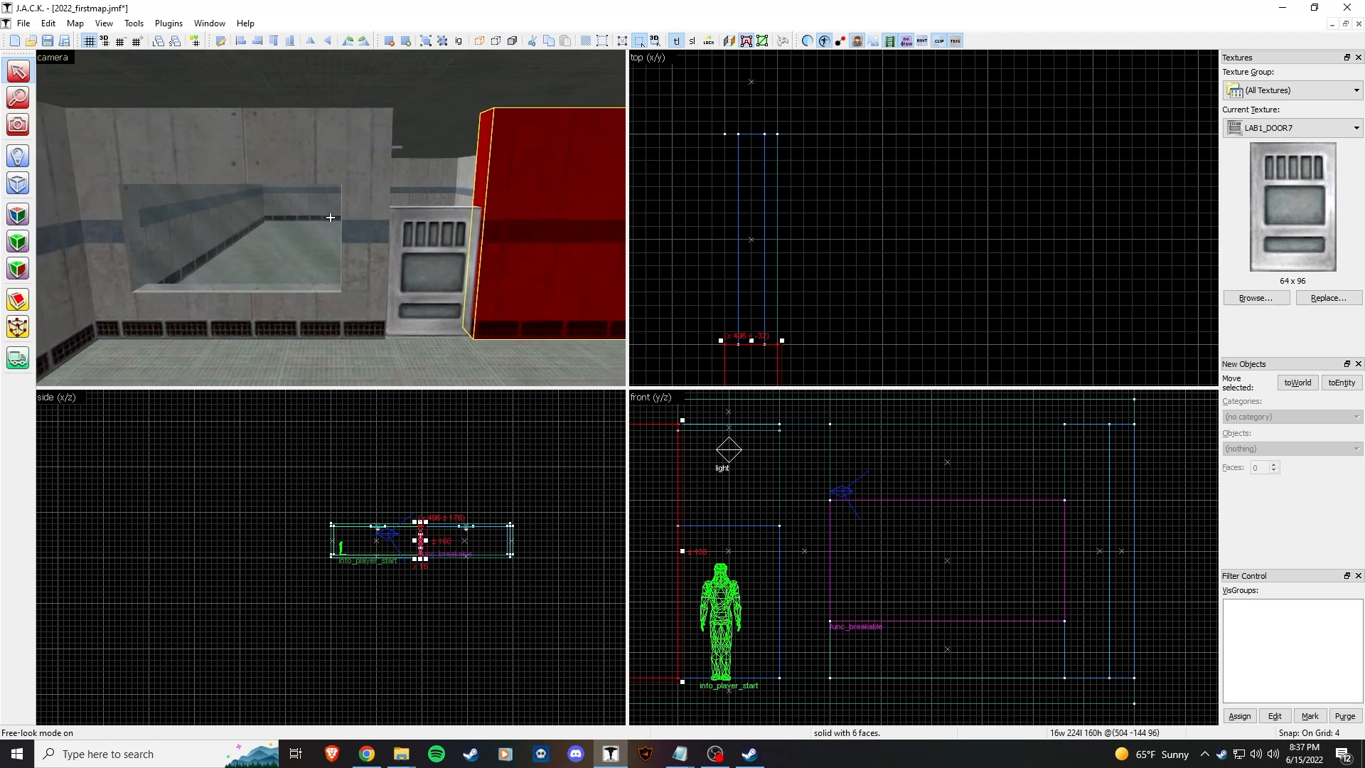
key(d)
key(z)
click(320, 180)
click(225, 138)
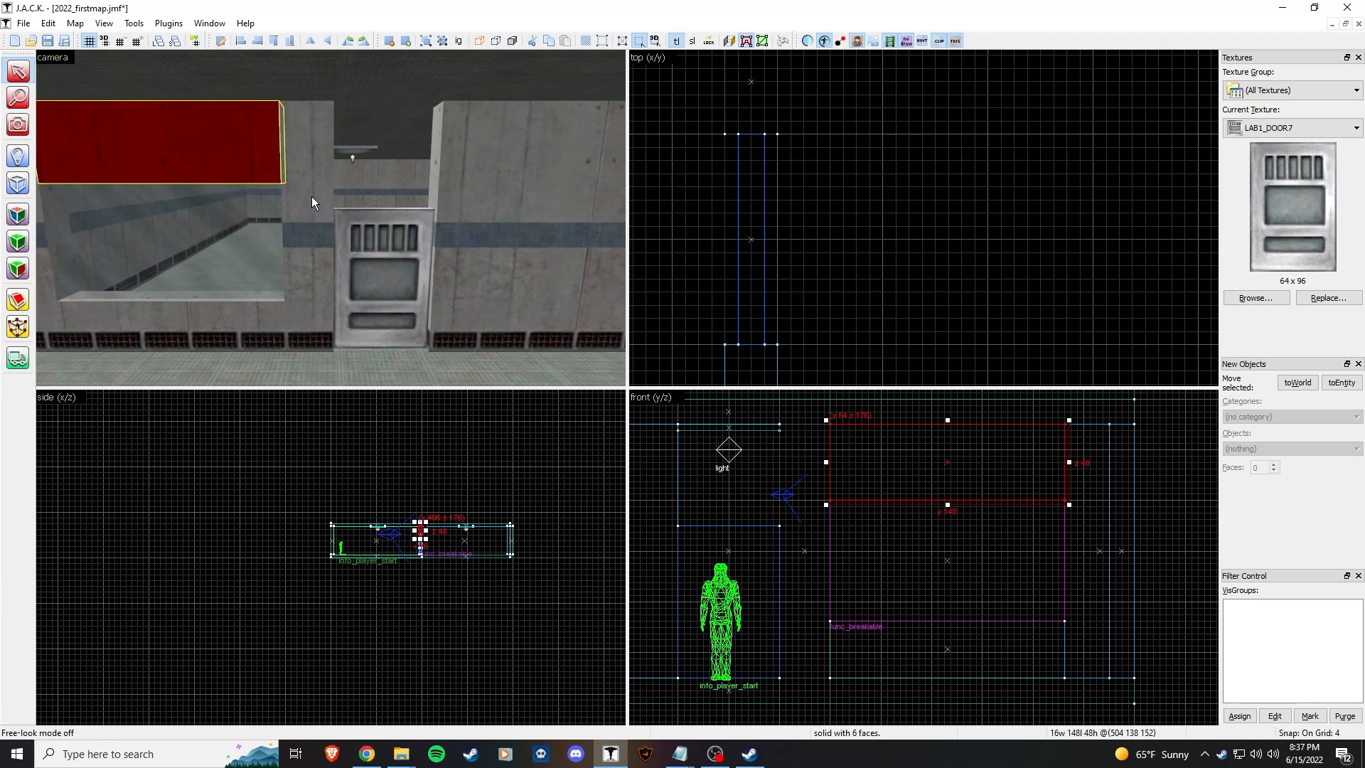
scroll(203, 164, down, 3)
scroll(262, 174, up, 3)
click(327, 168)
click(215, 165)
scroll(853, 296, down, 6)
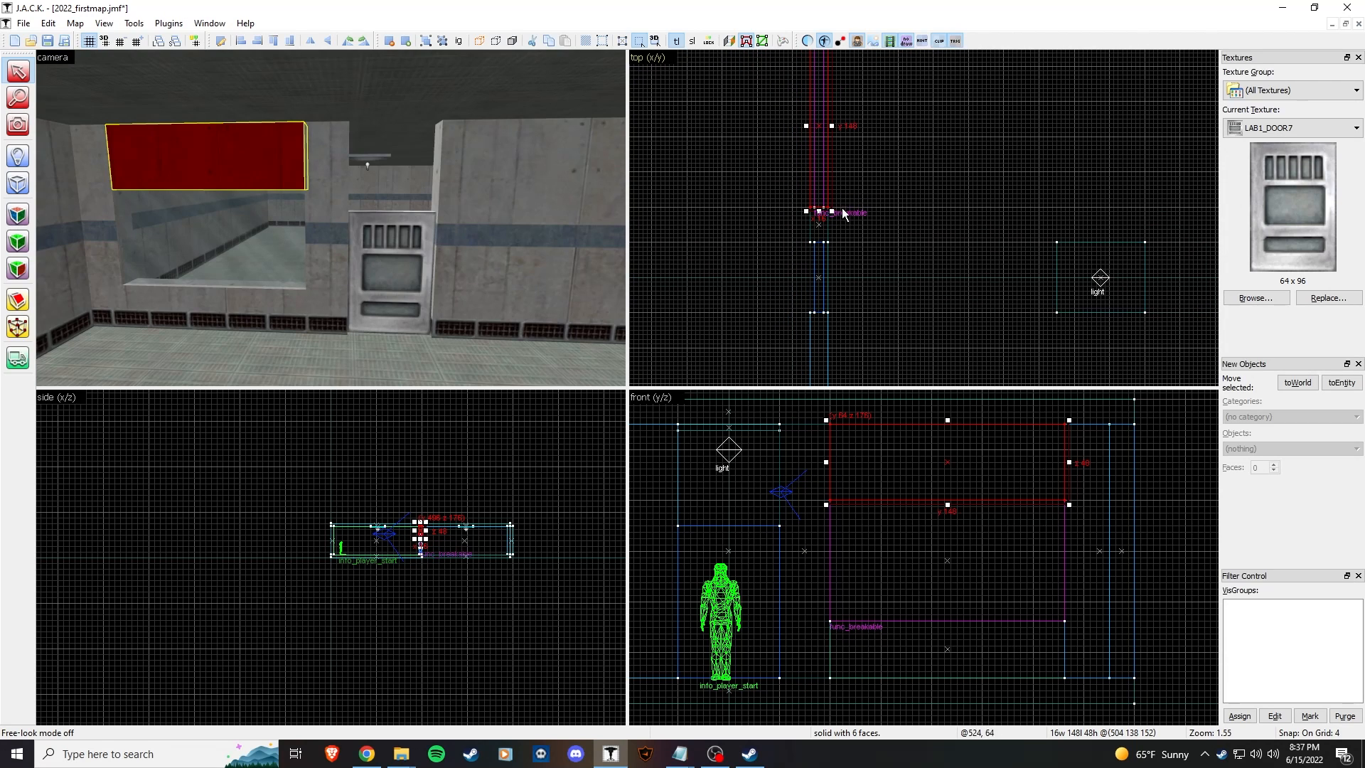
Step: Move and resize the block onto the door: 16 wide, 64 long, 48 high
drag(821, 163, 819, 269)
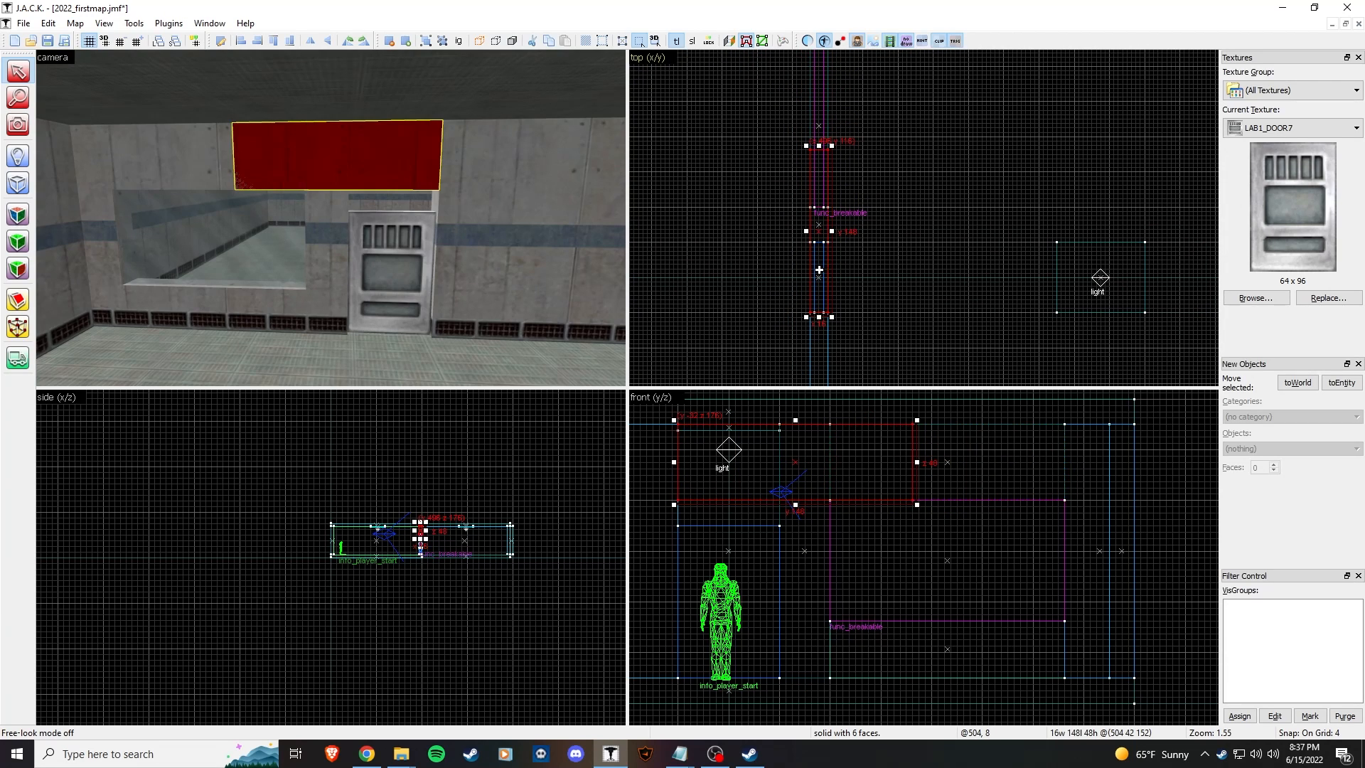
drag(822, 150, 846, 241)
drag(730, 504, 730, 529)
click(521, 304)
key(z)
key(w)
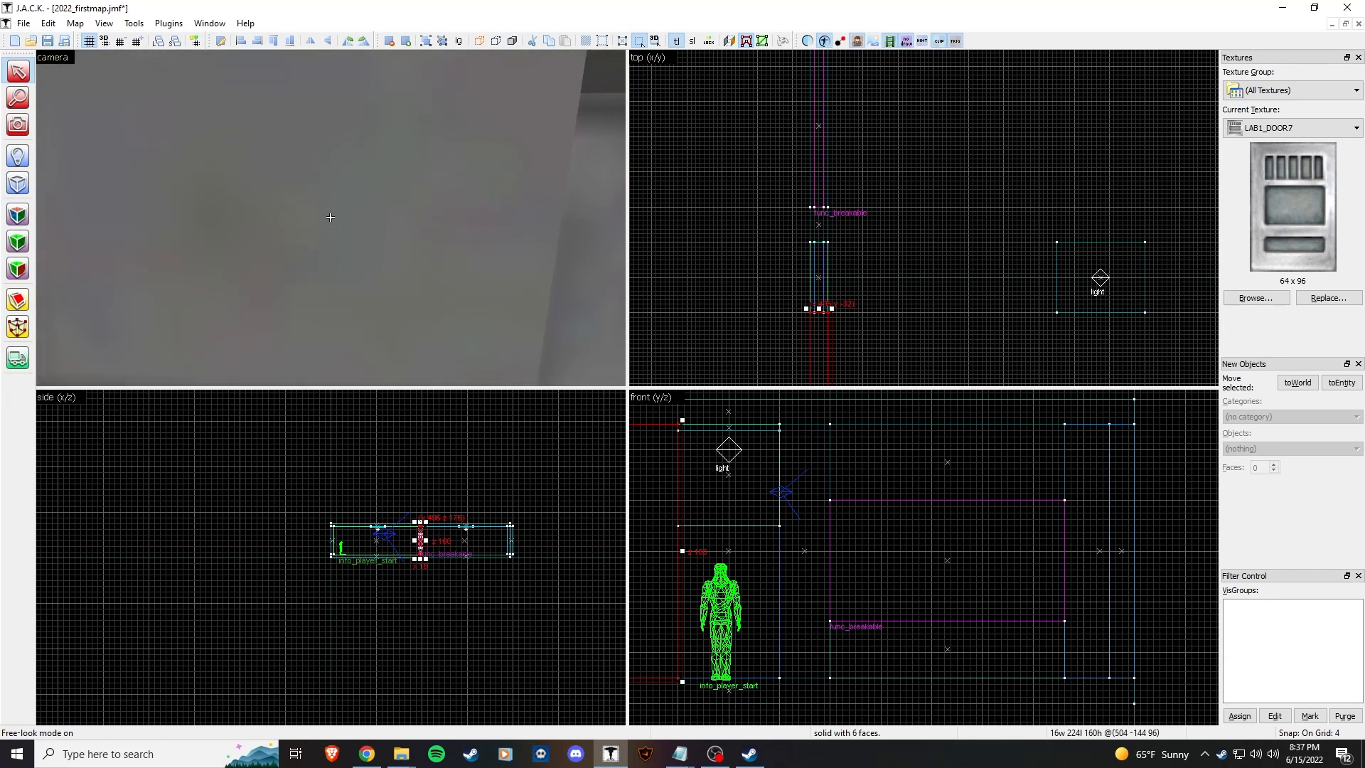
key(Escape)
Step: Pick up C1A0_W1D4 from a wall face and apply it to the block above the door
key(w)
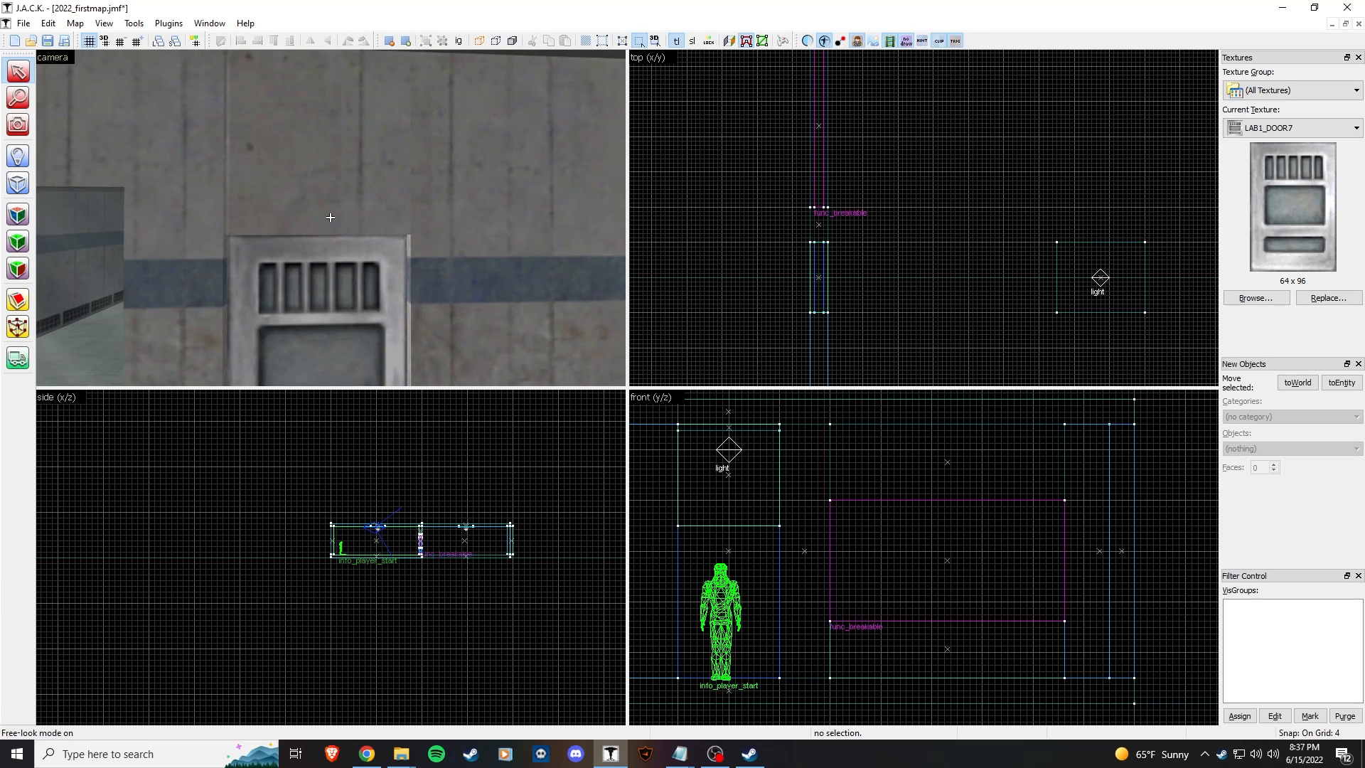
key(w)
key(s)
key(z)
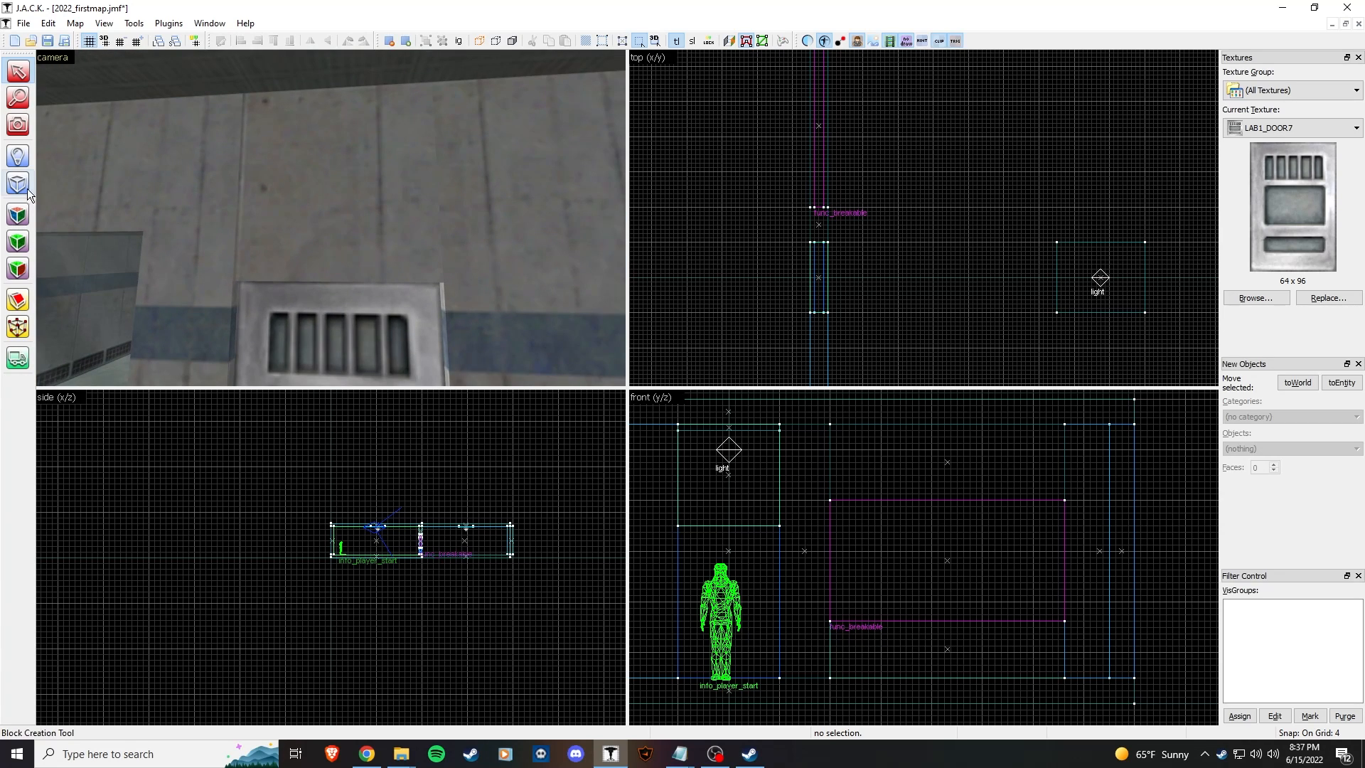
click(19, 214)
click(194, 205)
right_click(363, 185)
Step: Inspect the door and surrounding wall, then select the door panel brush
key(z)
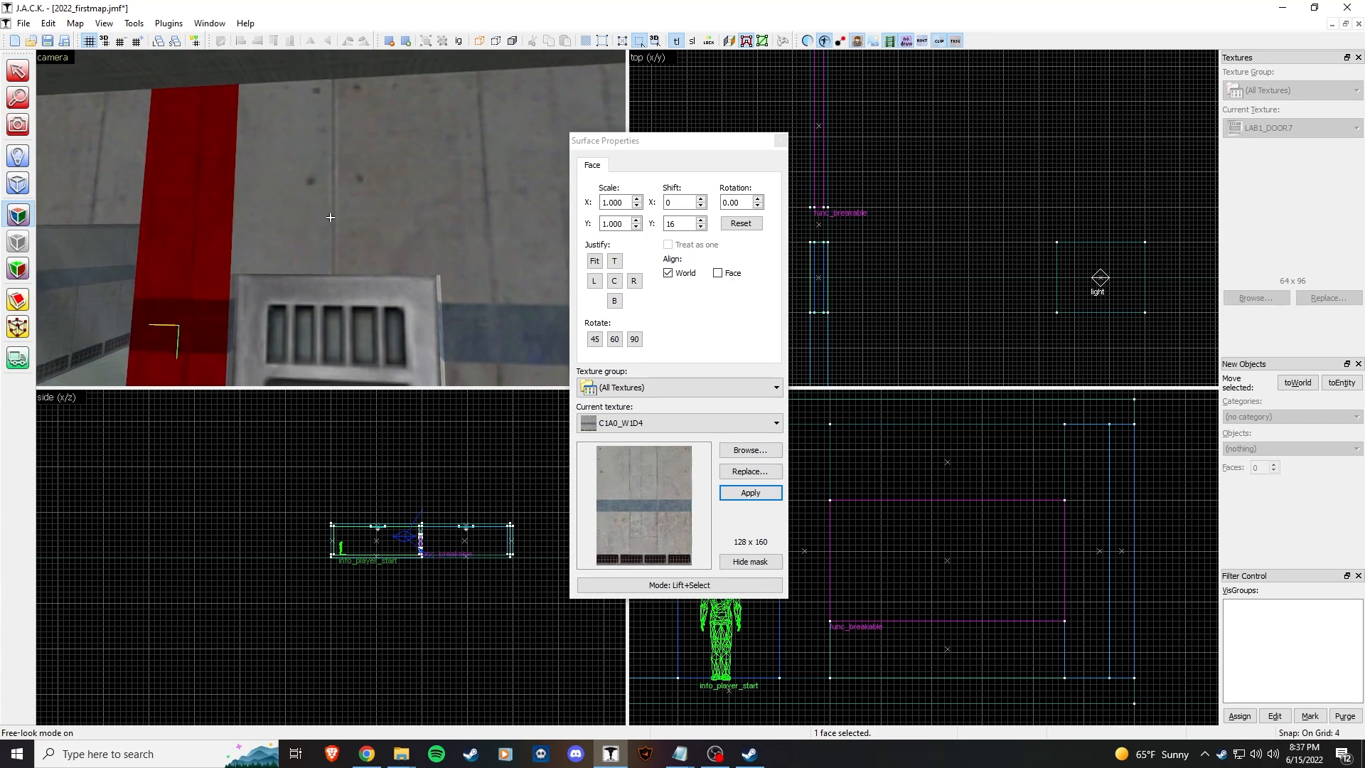
key(s)
key(z)
click(780, 141)
click(352, 172)
click(507, 304)
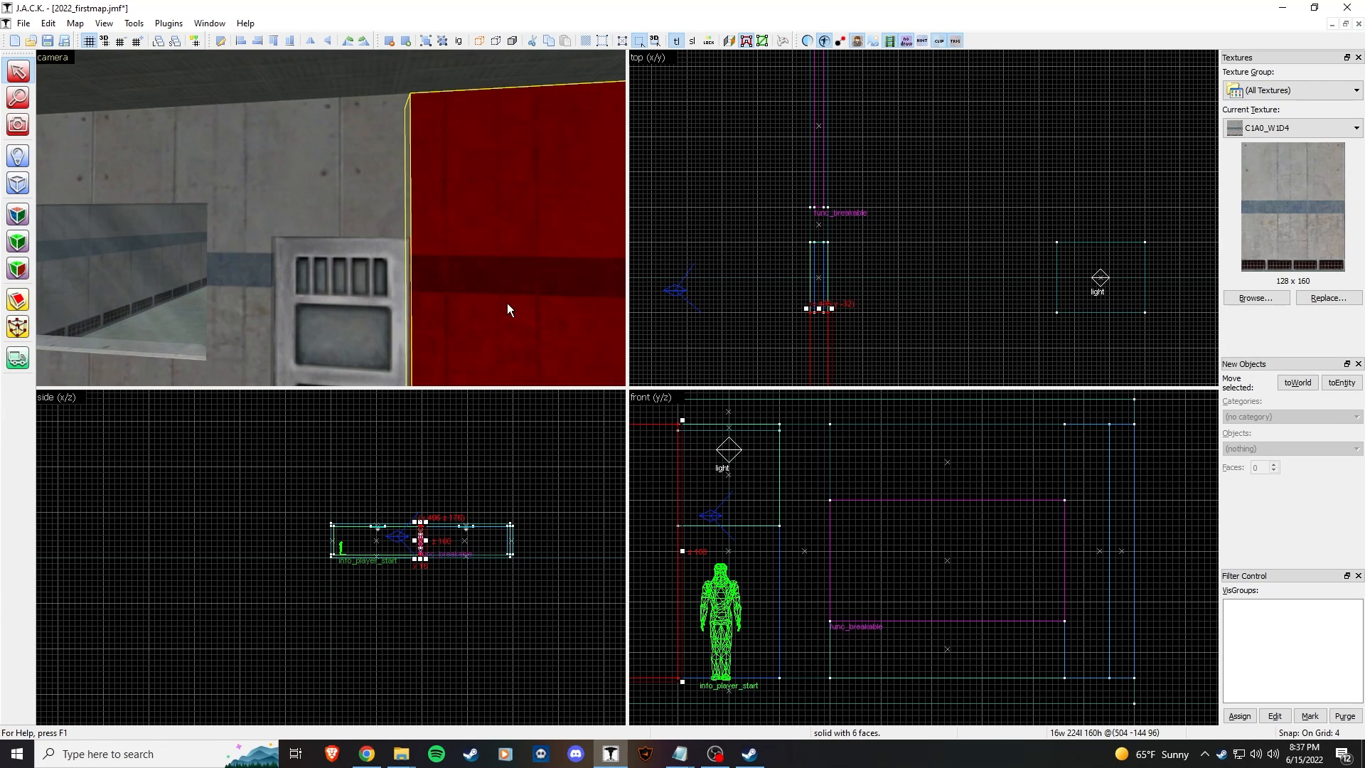
key(z)
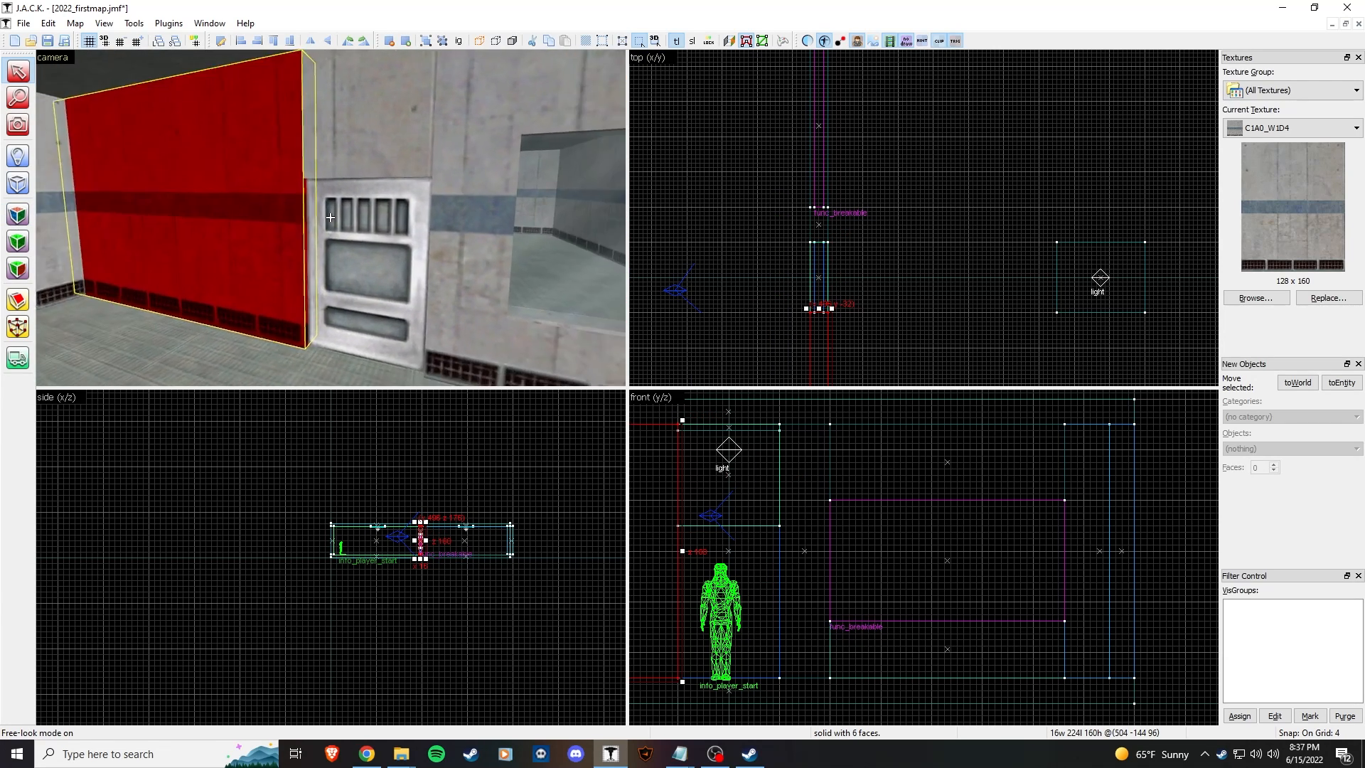
key(w)
key(w)
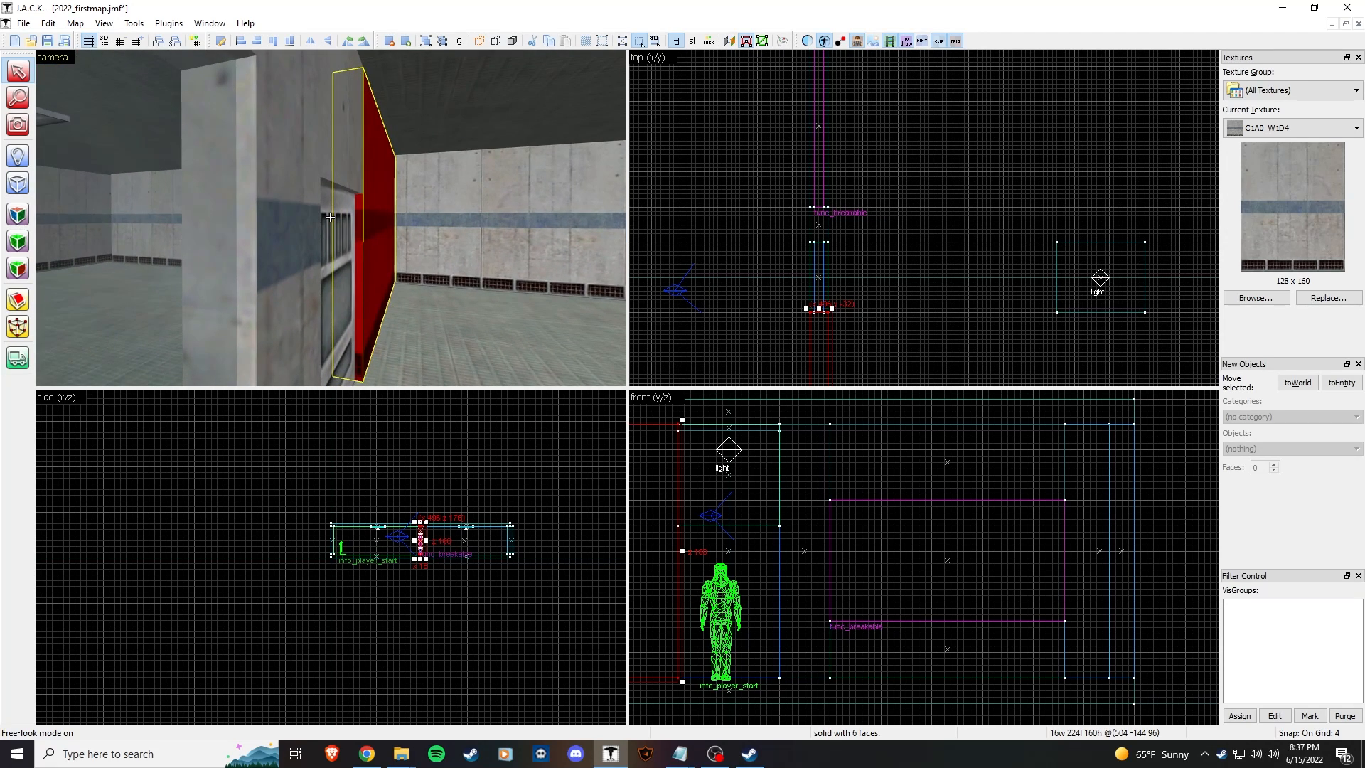
key(d)
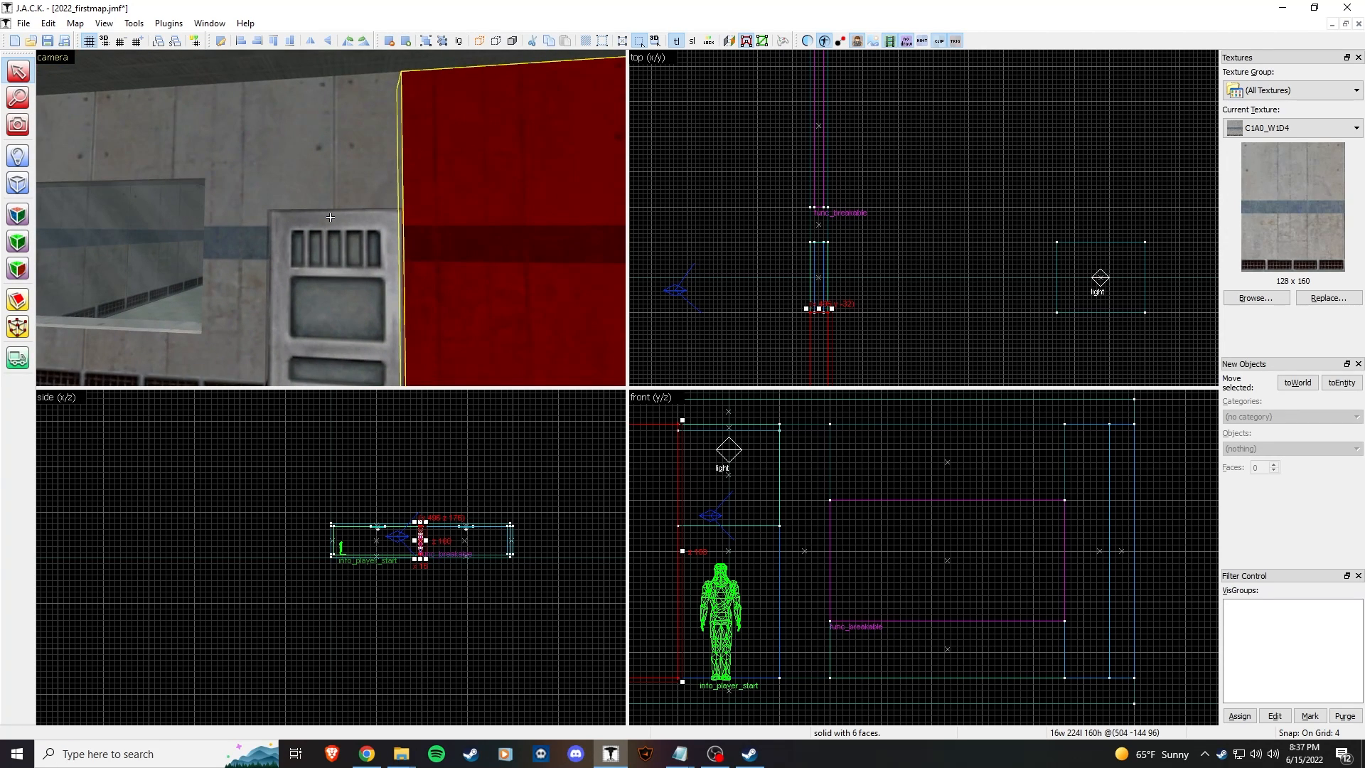
key(s)
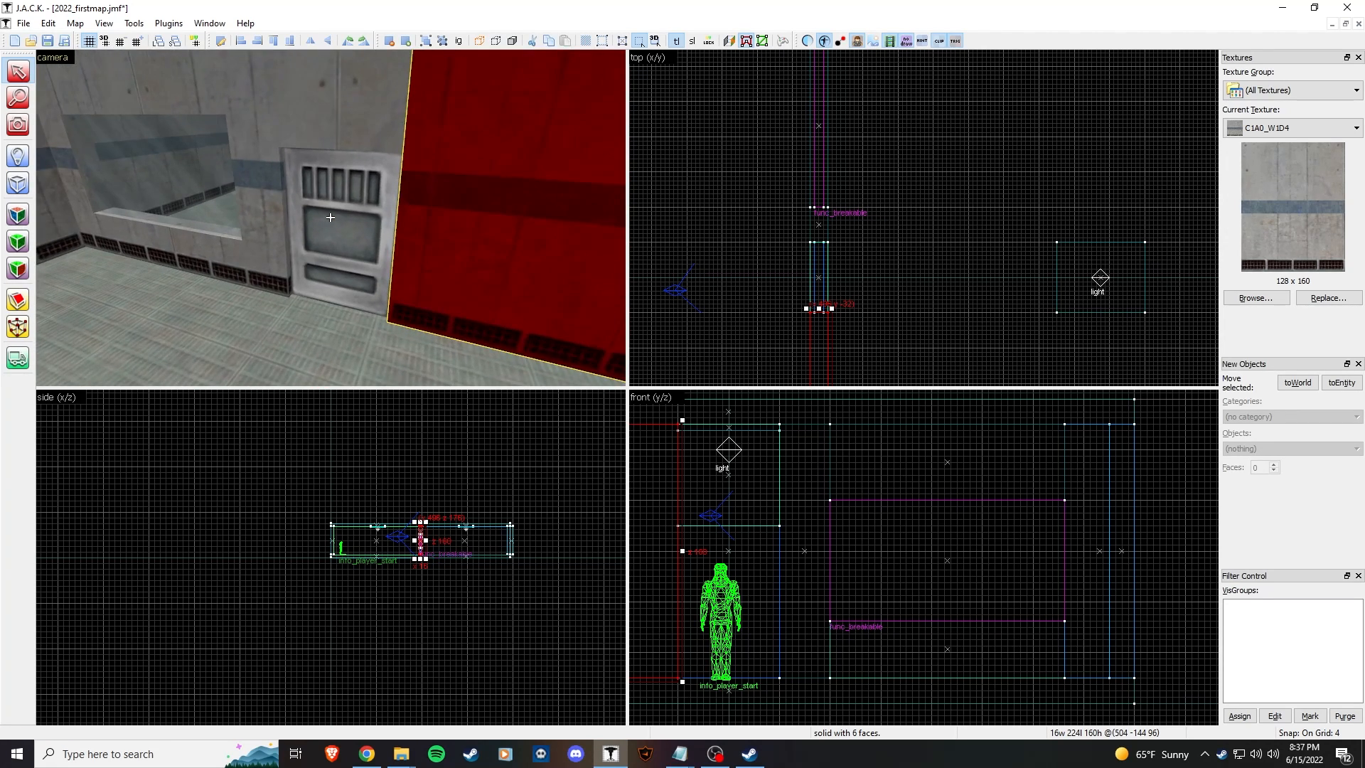
key(z)
click(408, 232)
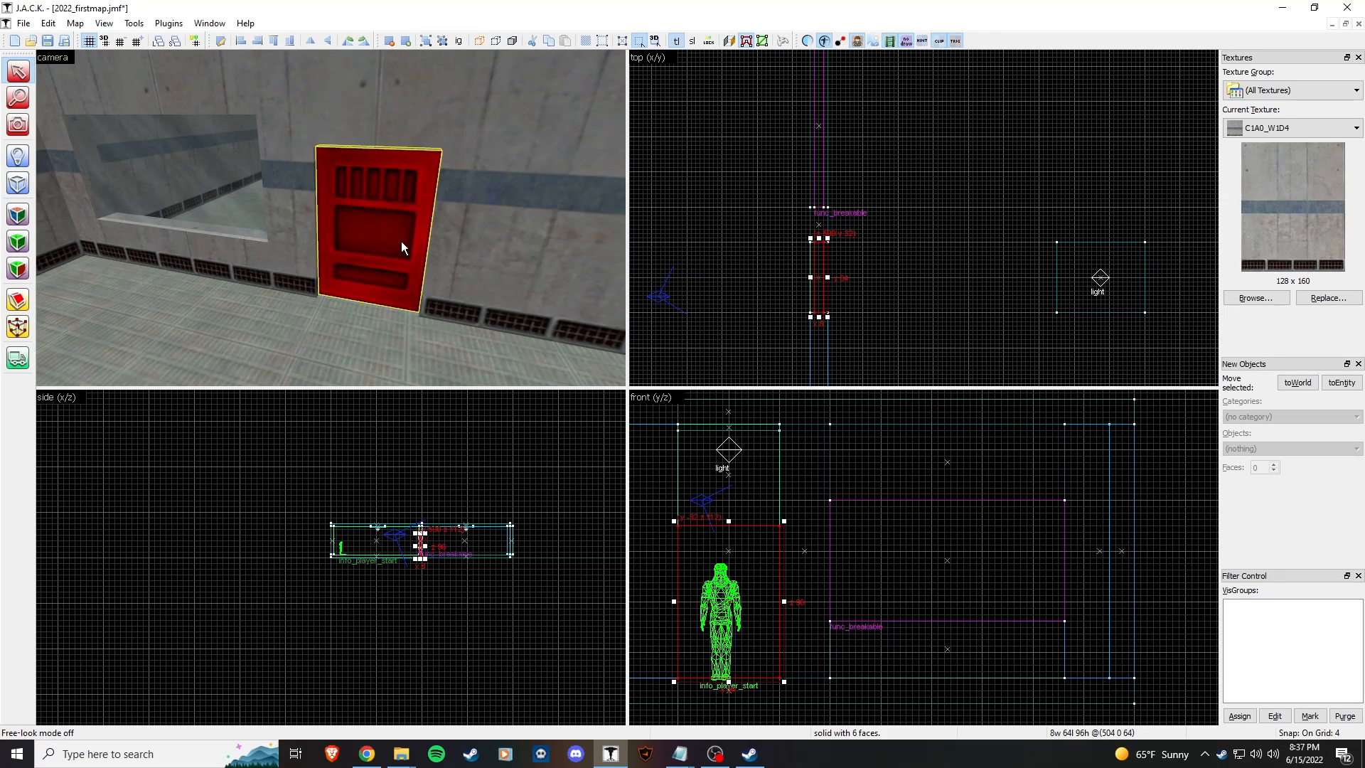
Step: Tie the door panel brush to a func_door entity
key(ctrl+t)
click(709, 284)
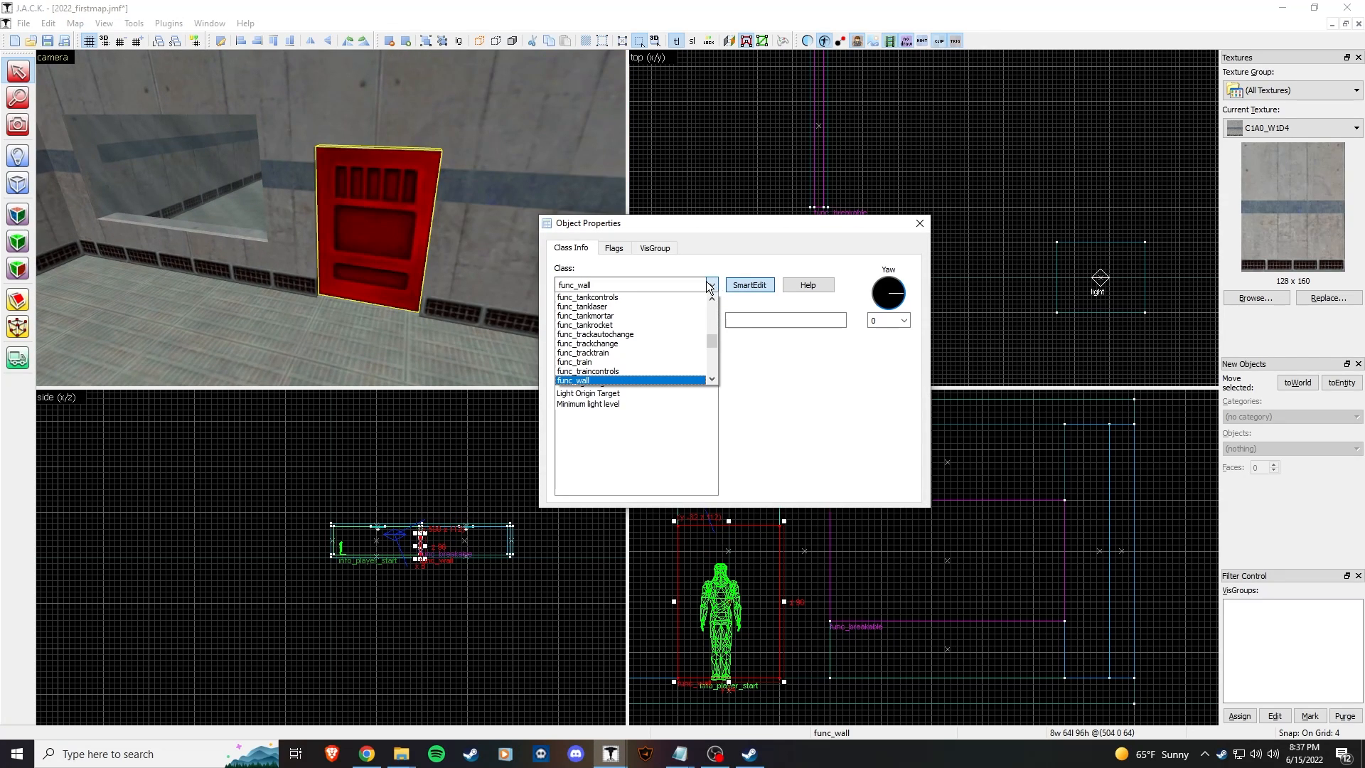
drag(714, 338, 715, 317)
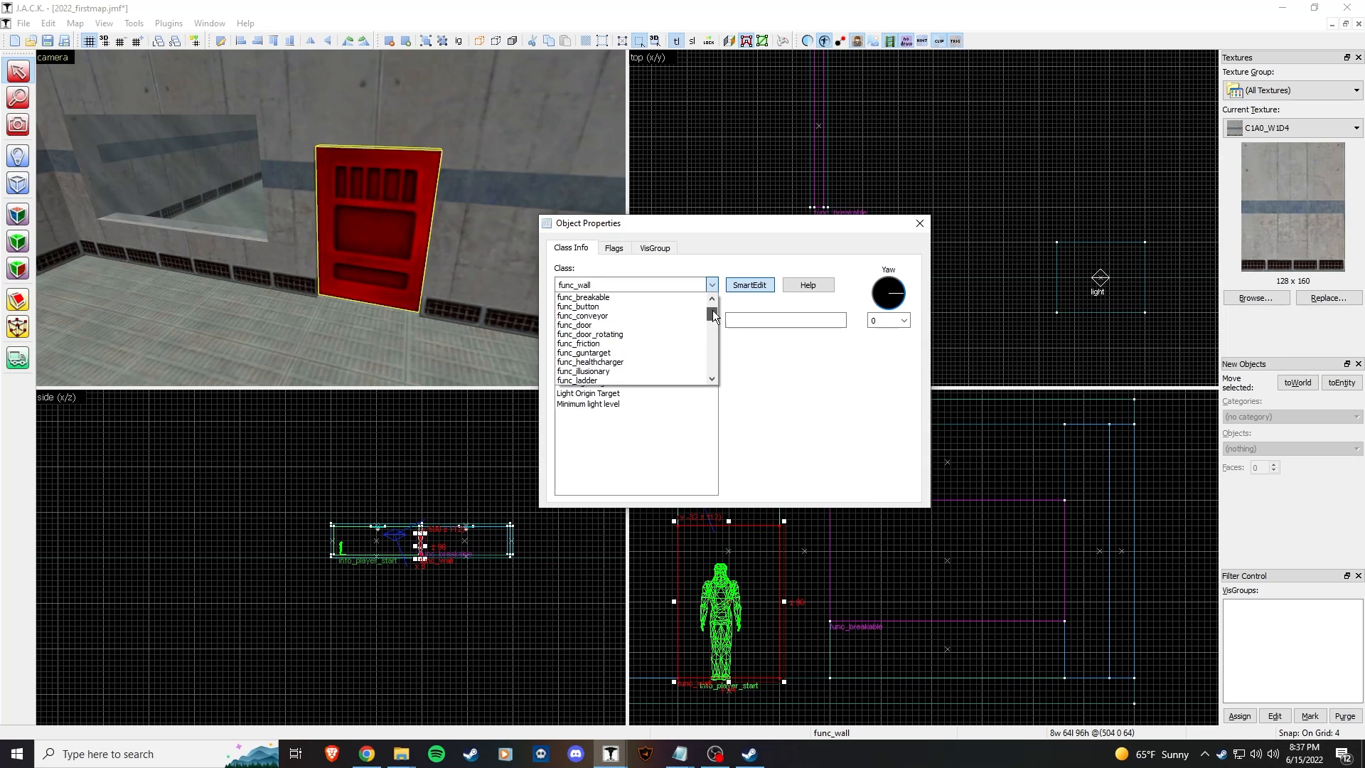
click(646, 327)
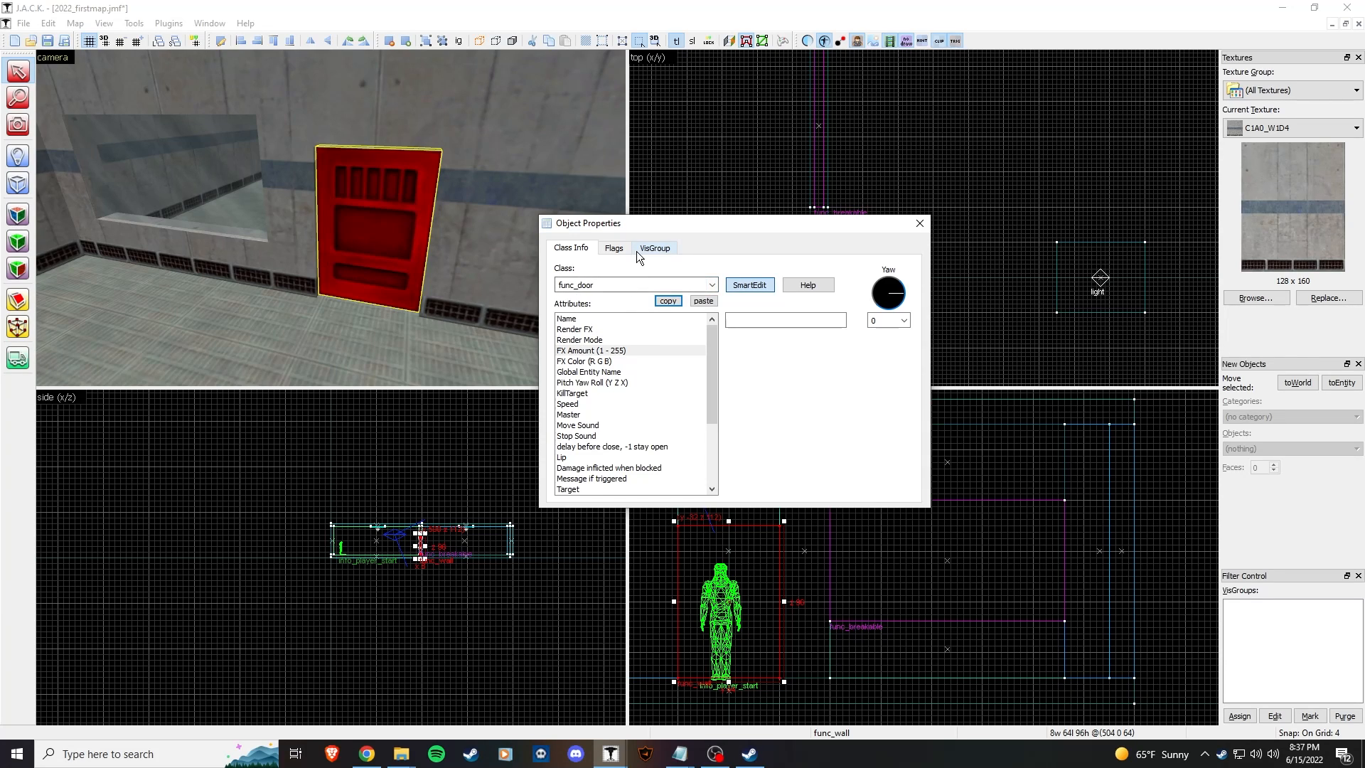
click(616, 247)
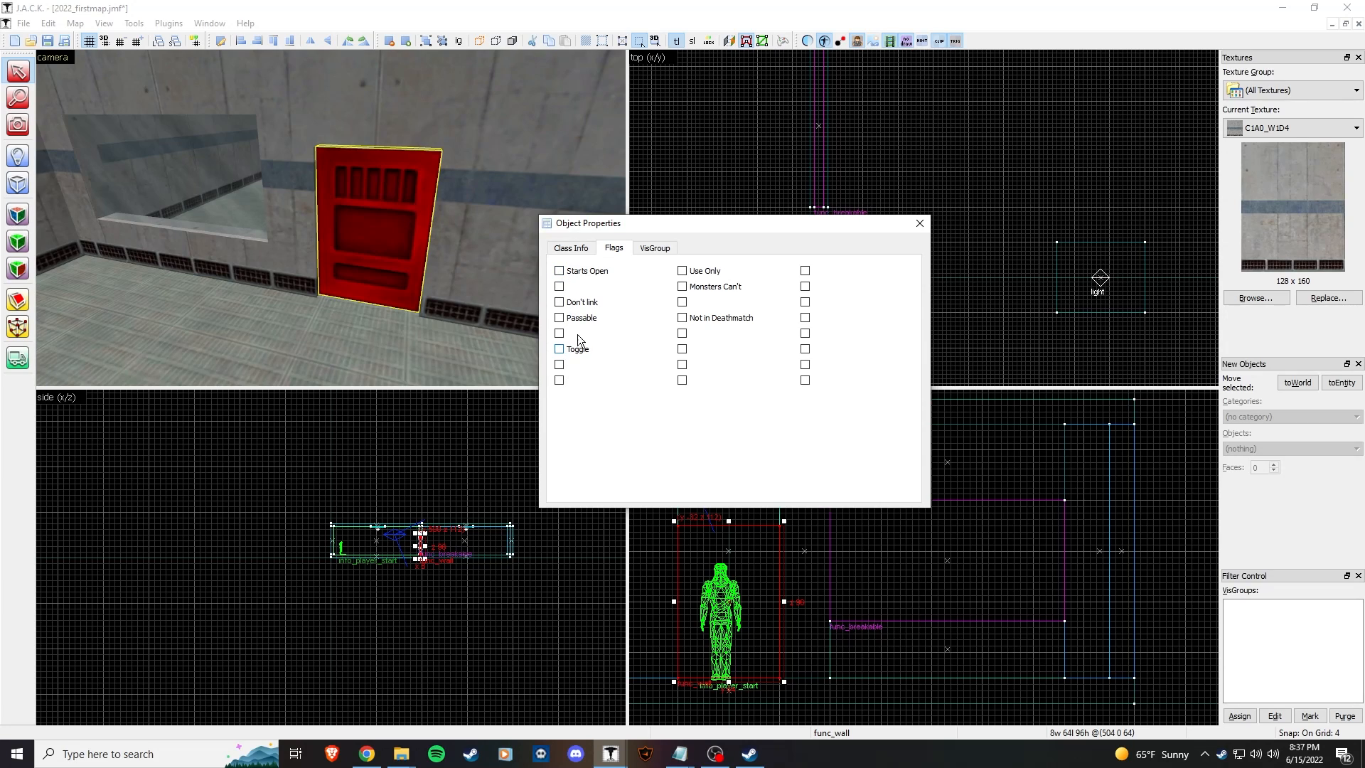
click(569, 250)
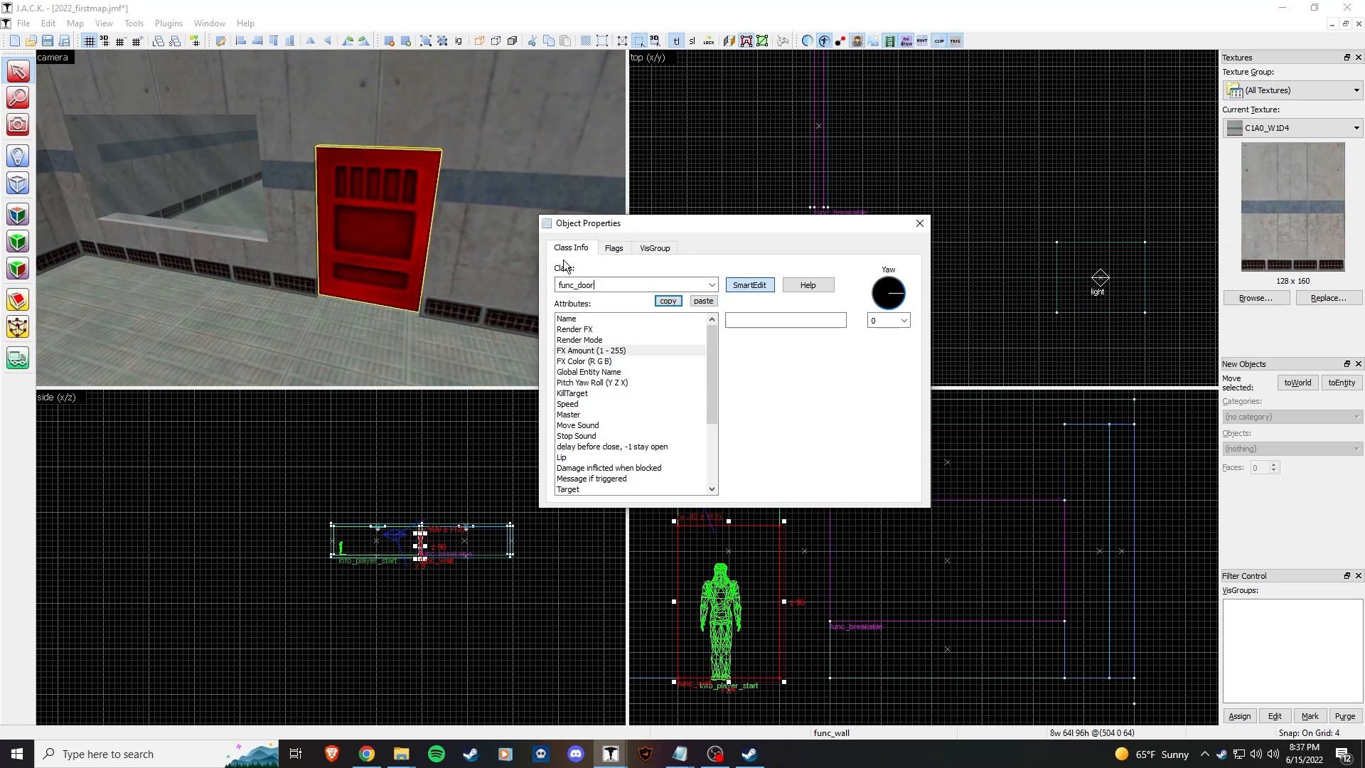
Step: Set the func_door's yaw to 93 and close Object Properties
click(617, 318)
click(800, 320)
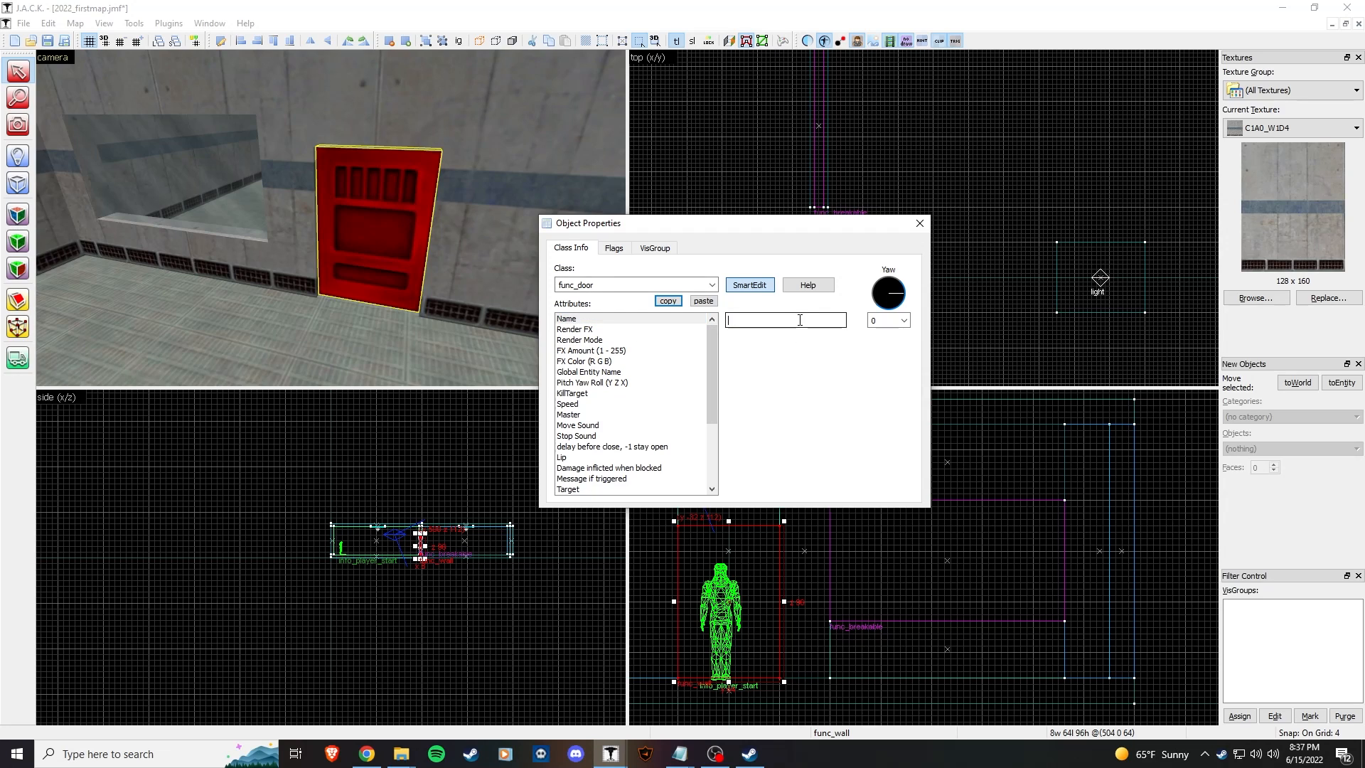
drag(842, 223, 596, 199)
click(384, 292)
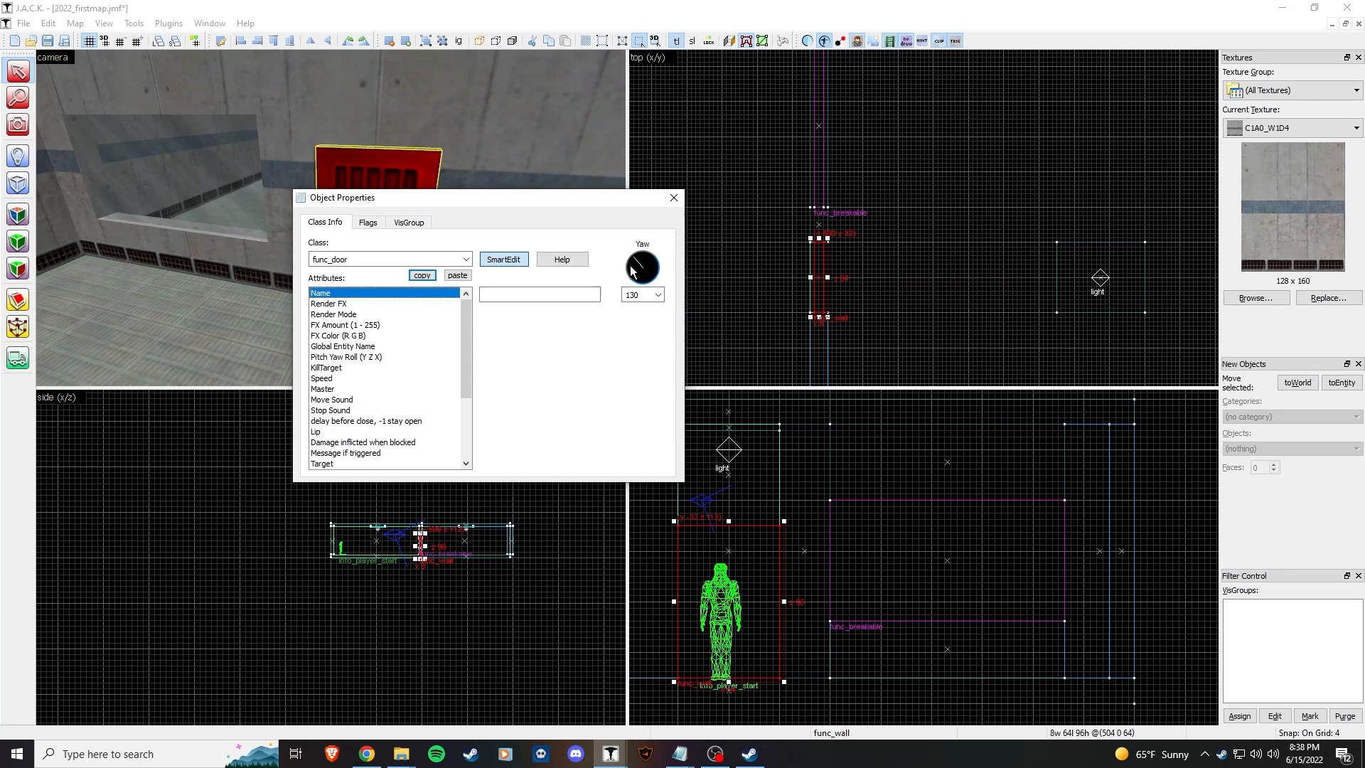
drag(647, 269, 625, 251)
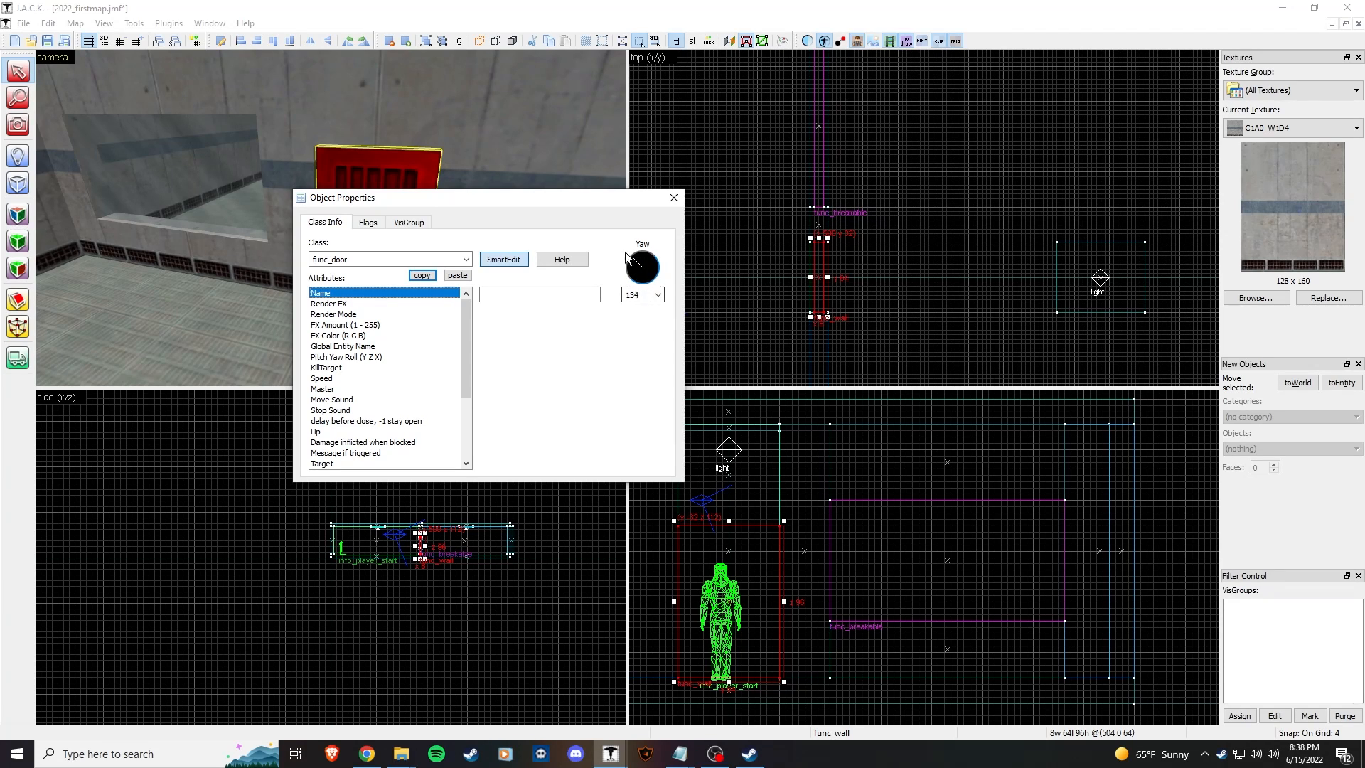
click(657, 295)
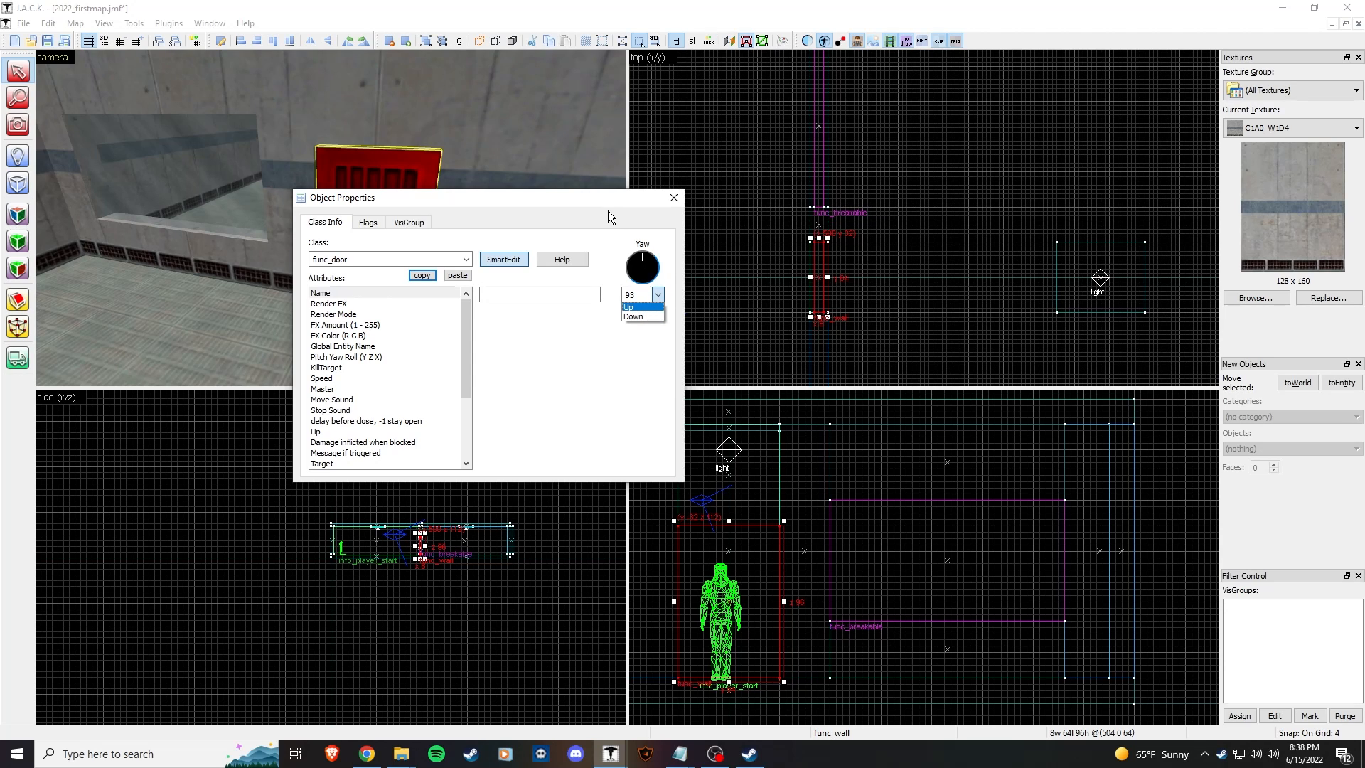
click(677, 200)
click(674, 197)
scroll(855, 241, down, 3)
click(708, 244)
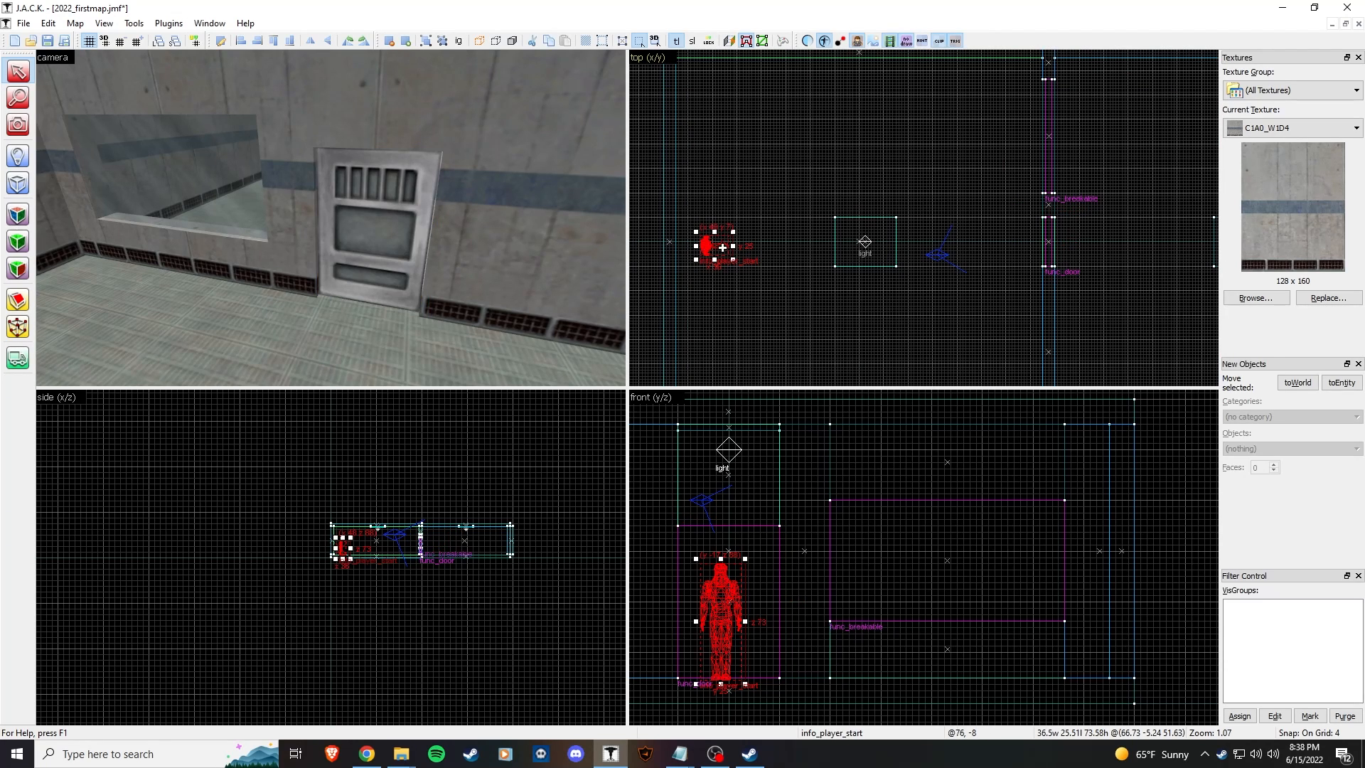
Step: Select the func_door and point its yaw to 270 in the properties dialog
key(z)
key(a)
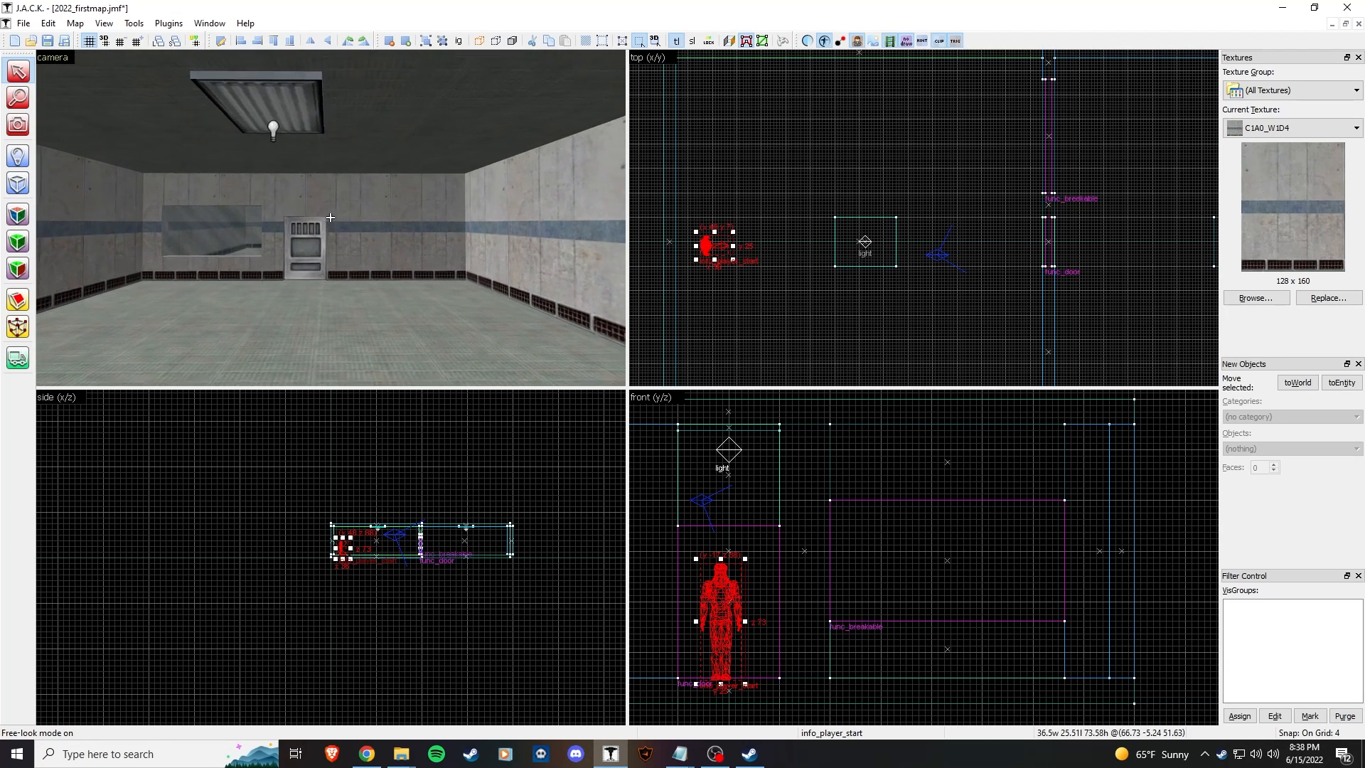
key(w)
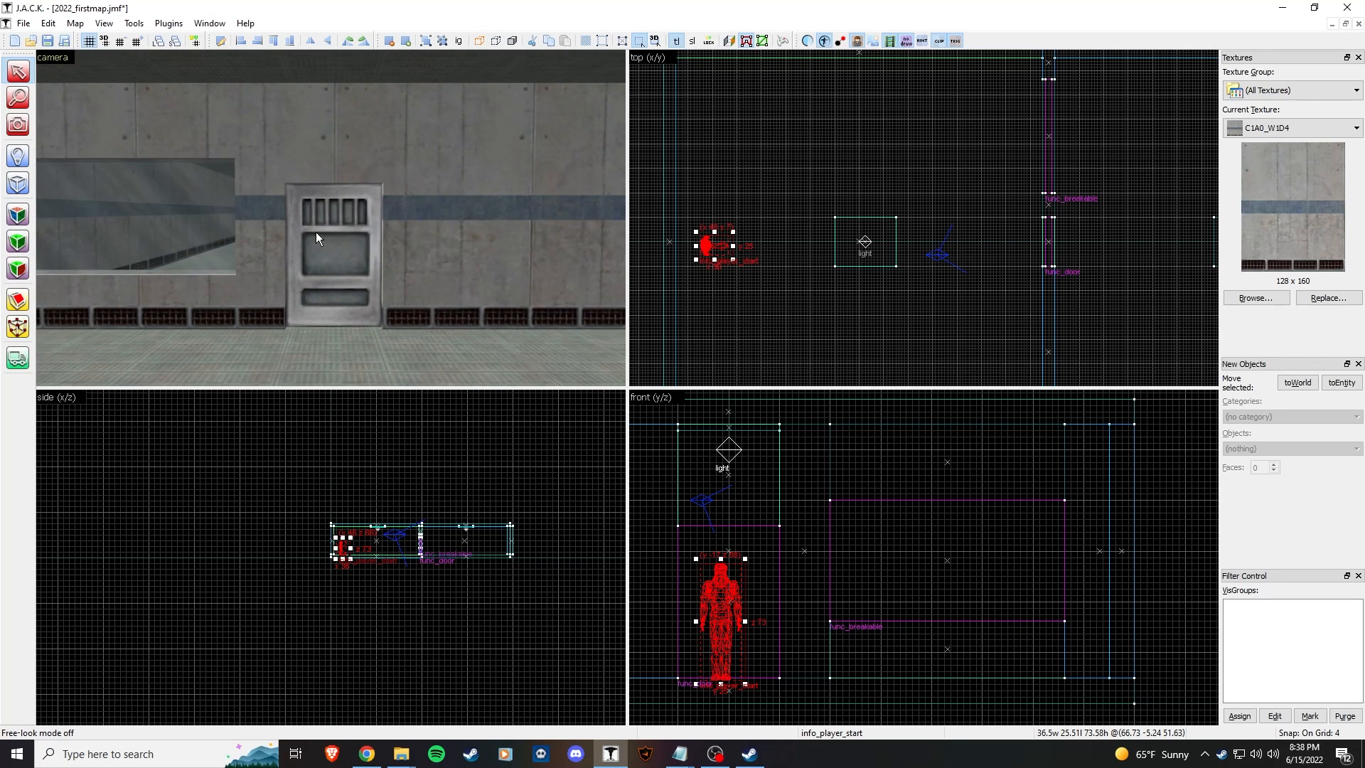
click(342, 239)
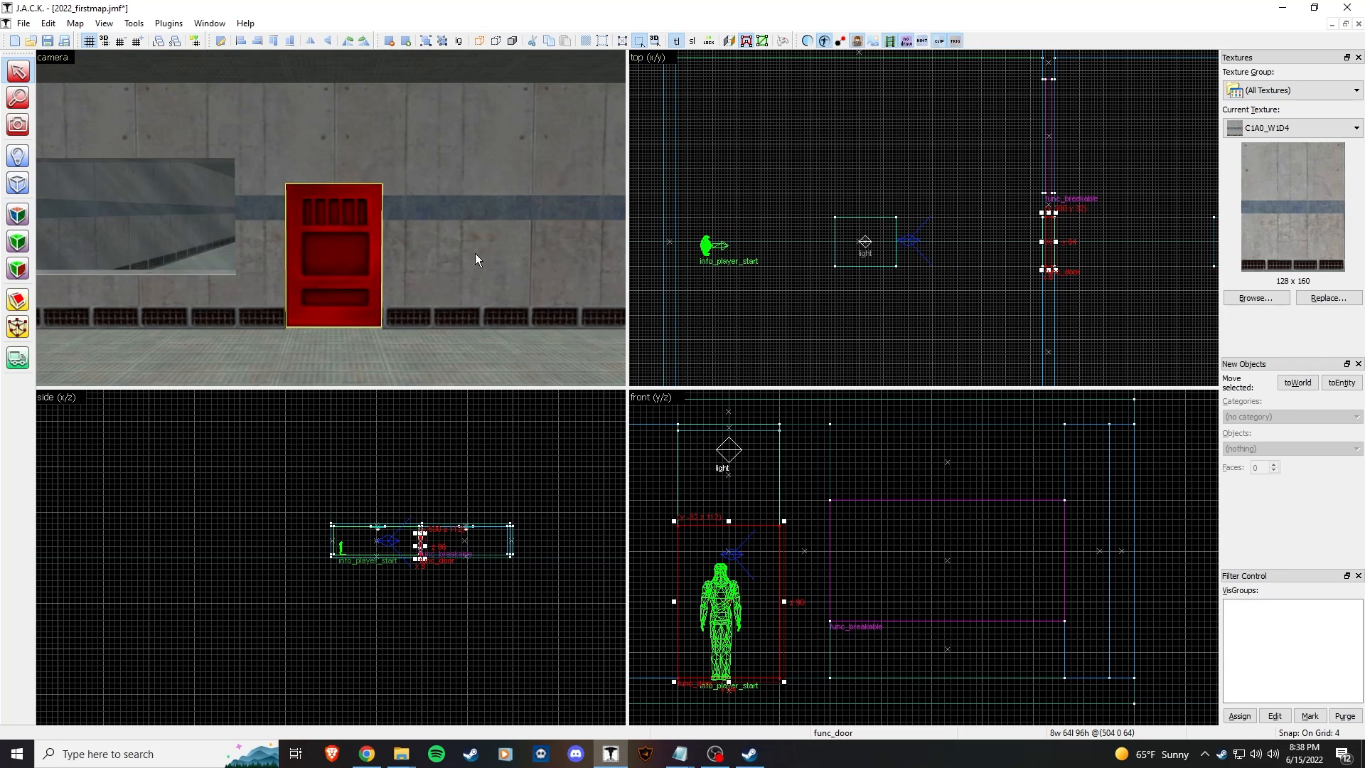
key(alt+Return)
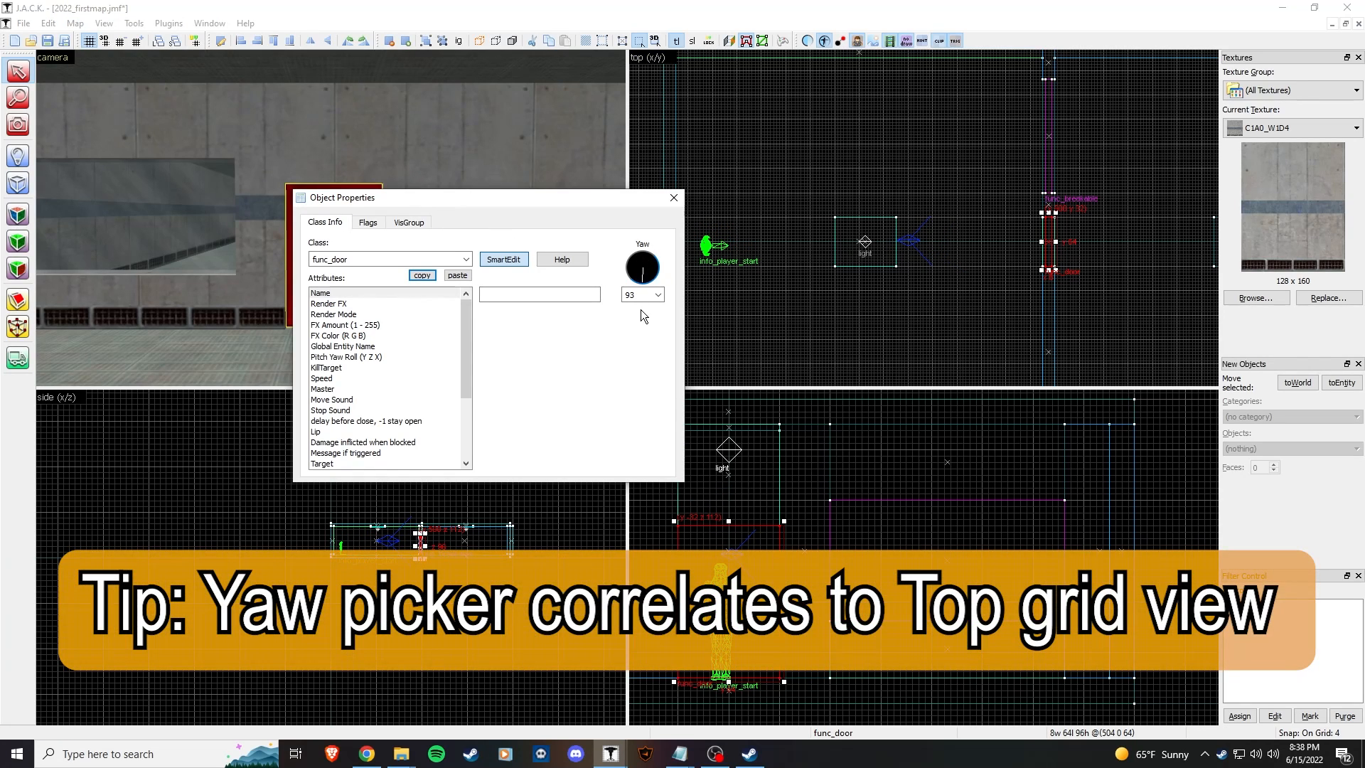
drag(642, 311, 643, 311)
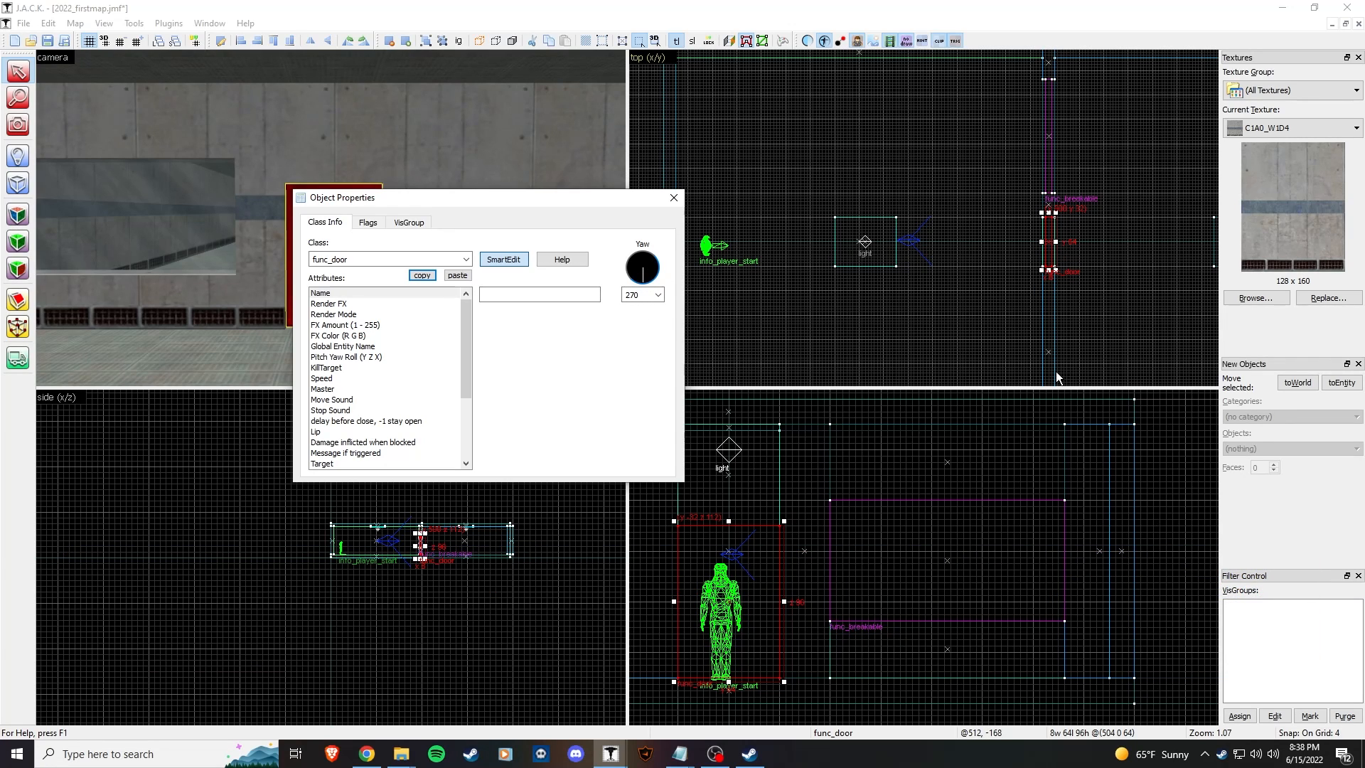
Step: Set the door's Lip to 3, adjust the close delay, and set Speed to 150
click(391, 379)
click(352, 226)
click(346, 222)
click(370, 432)
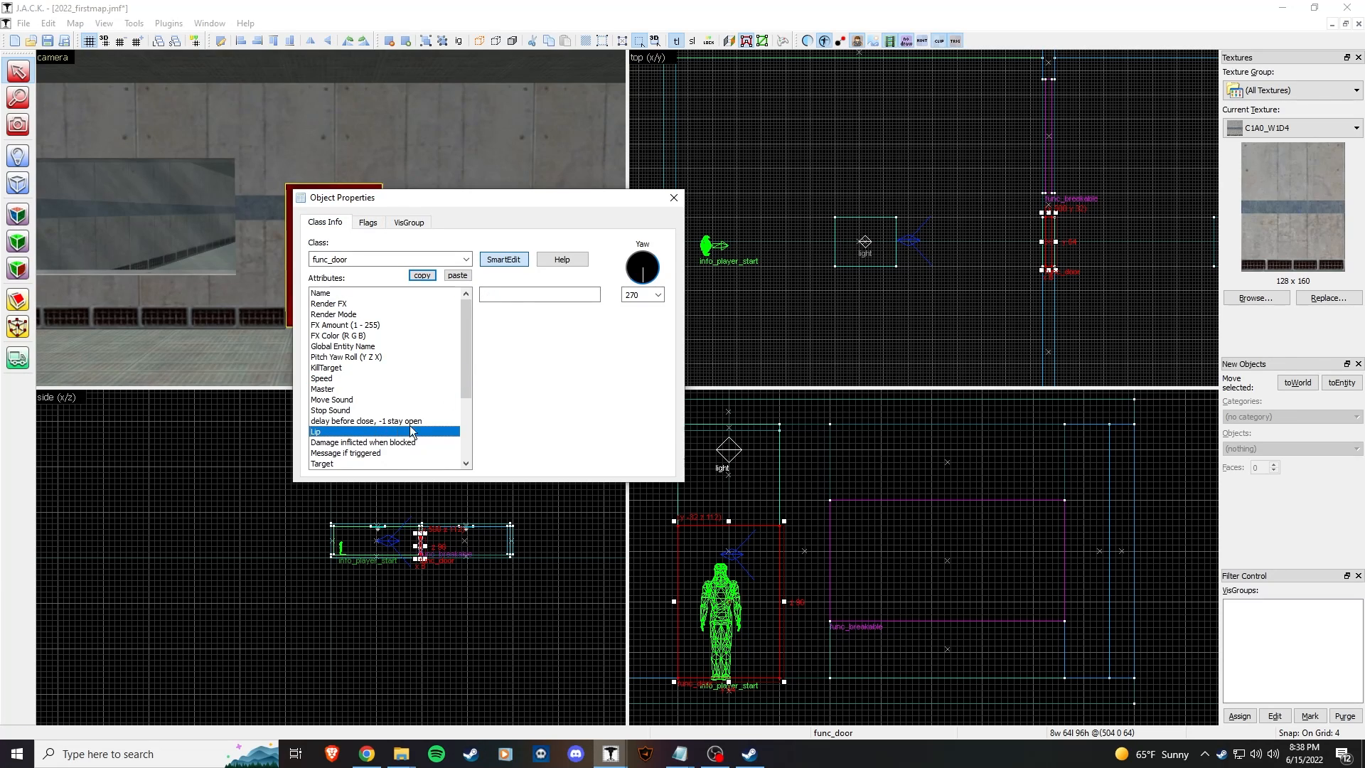
click(526, 295)
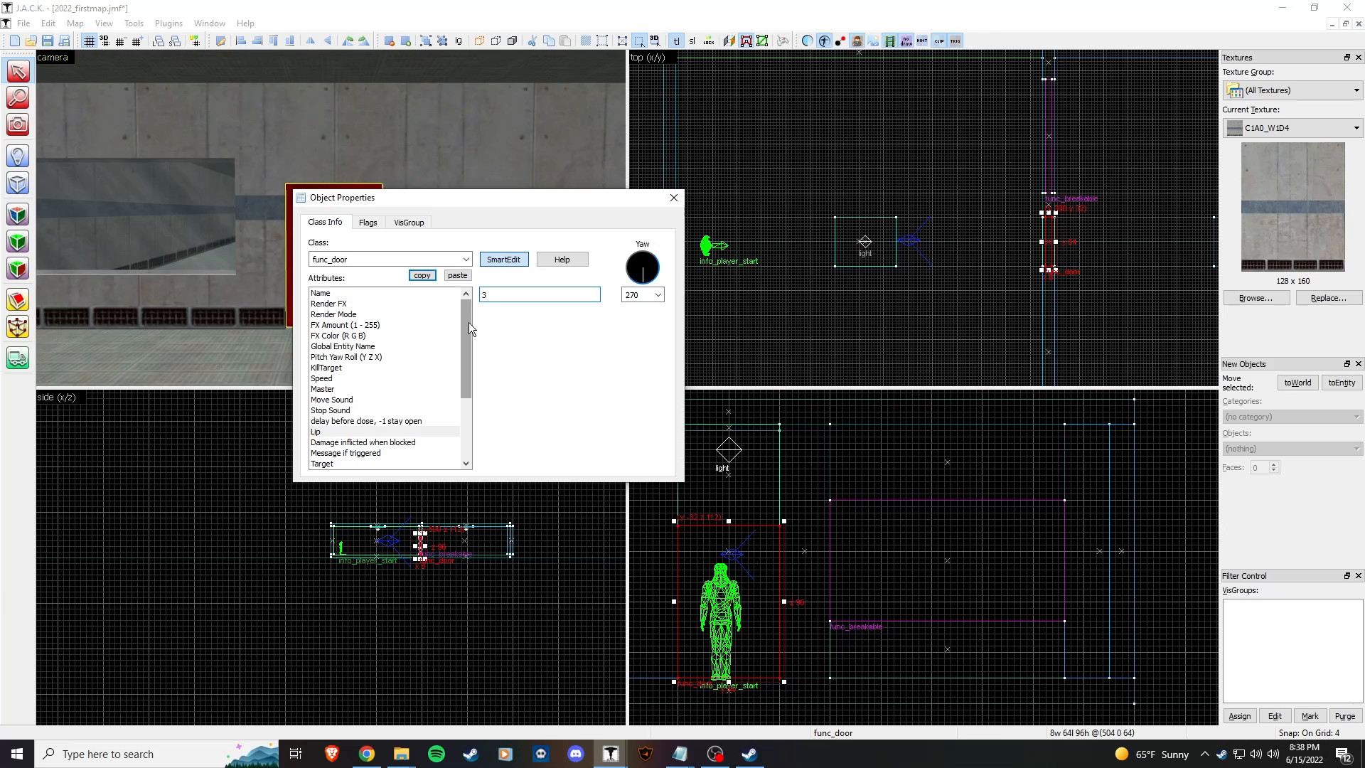
click(417, 421)
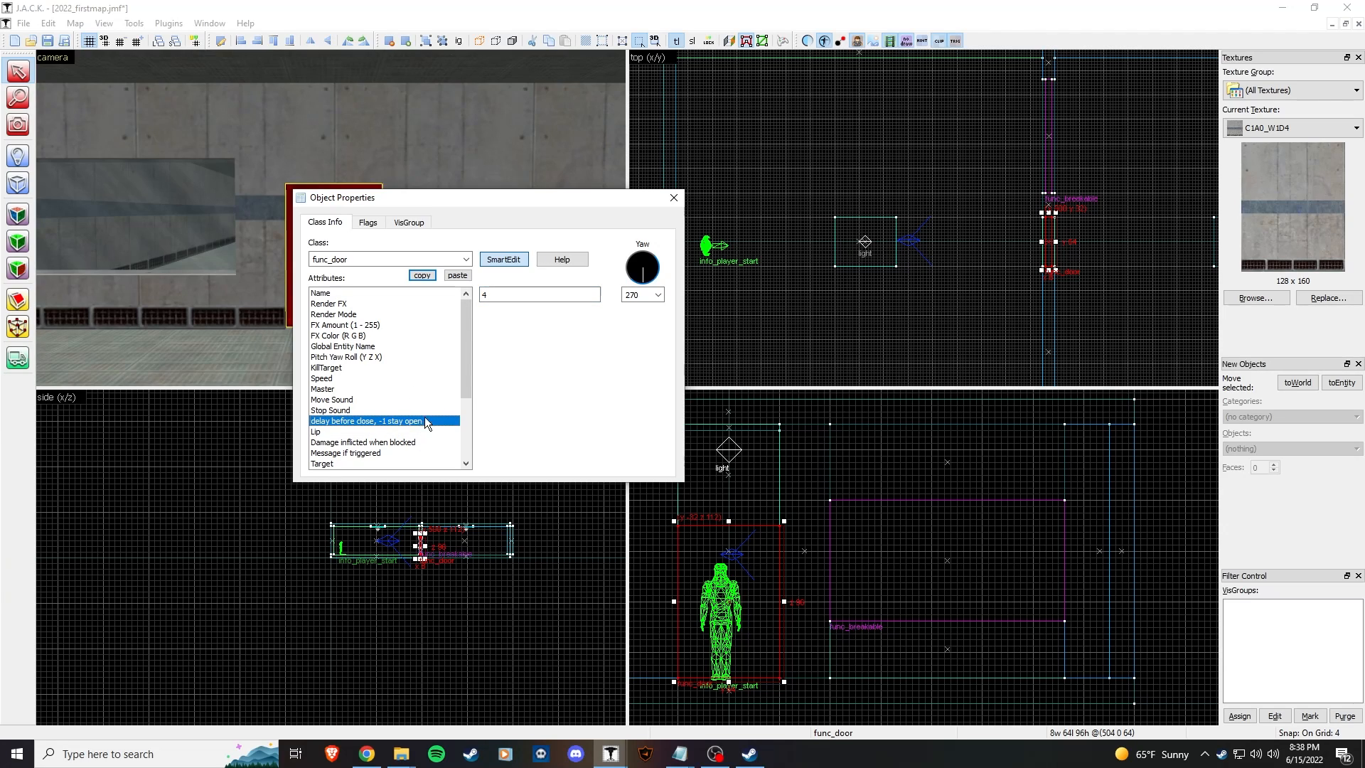
click(516, 297)
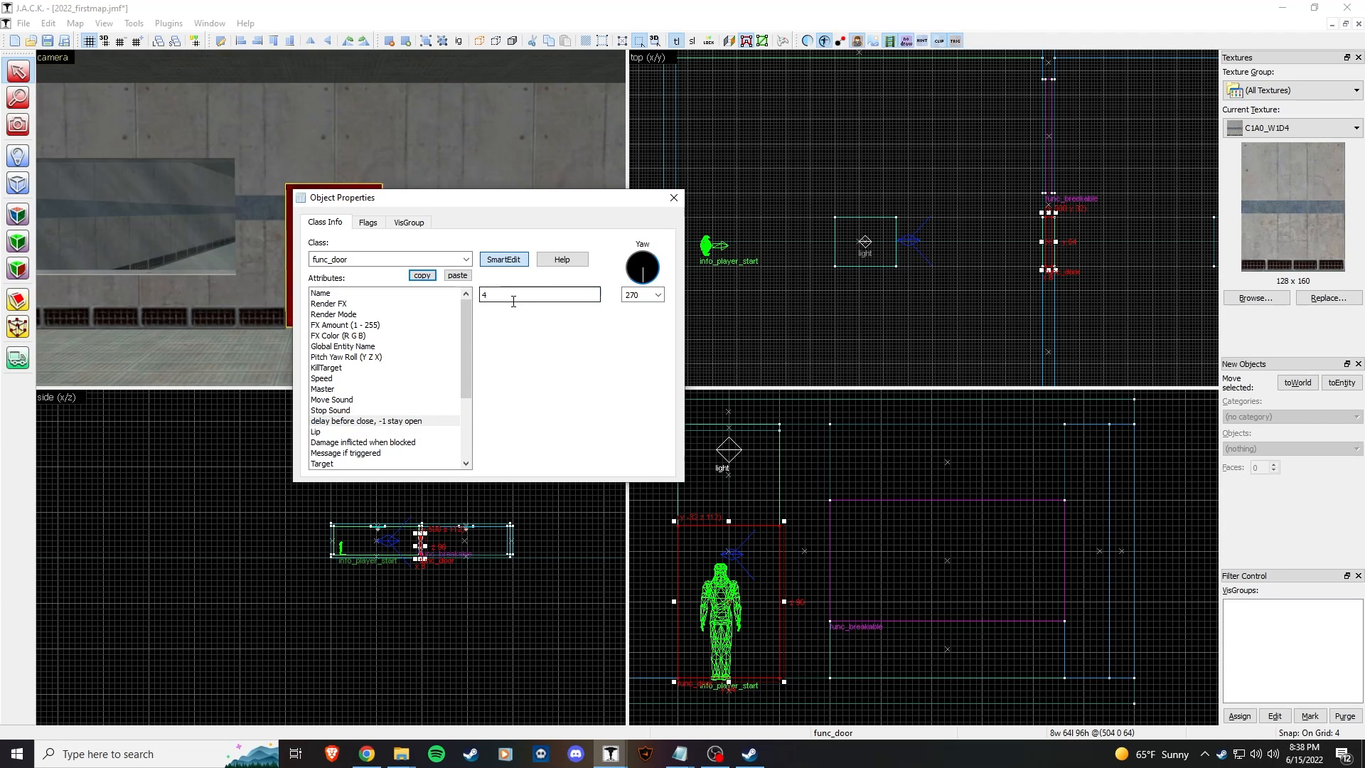
click(338, 379)
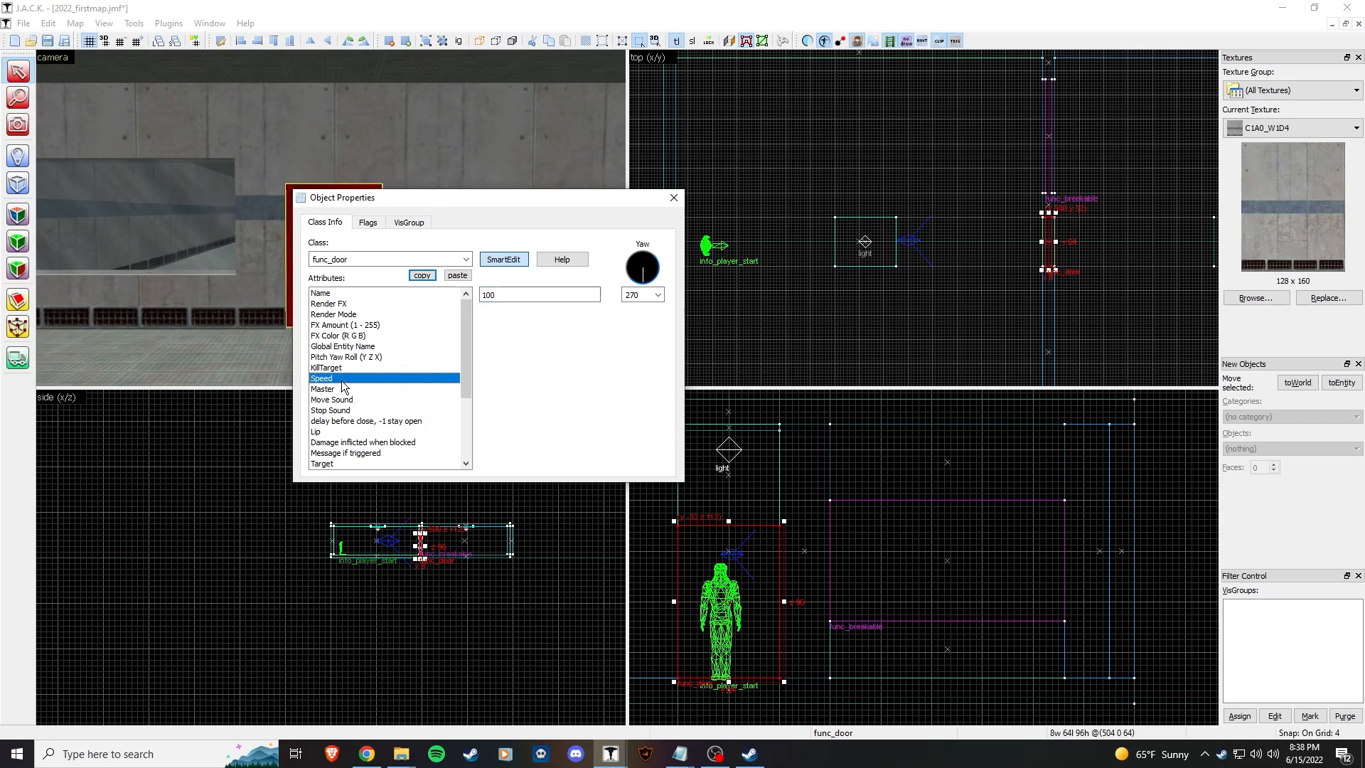
key(Tab)
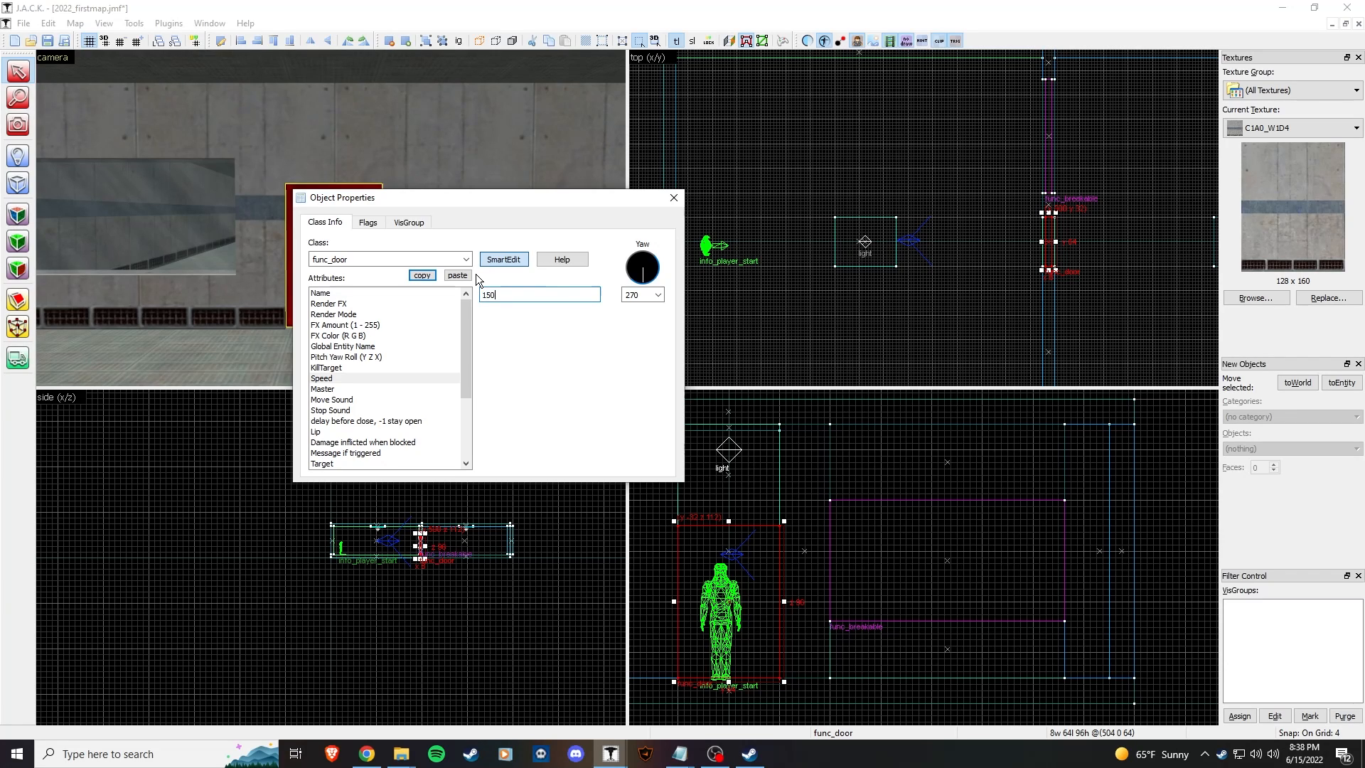
Step: Give the door Pneumatic (Sliding) as move sound and Clang reverb as stop sound
click(370, 400)
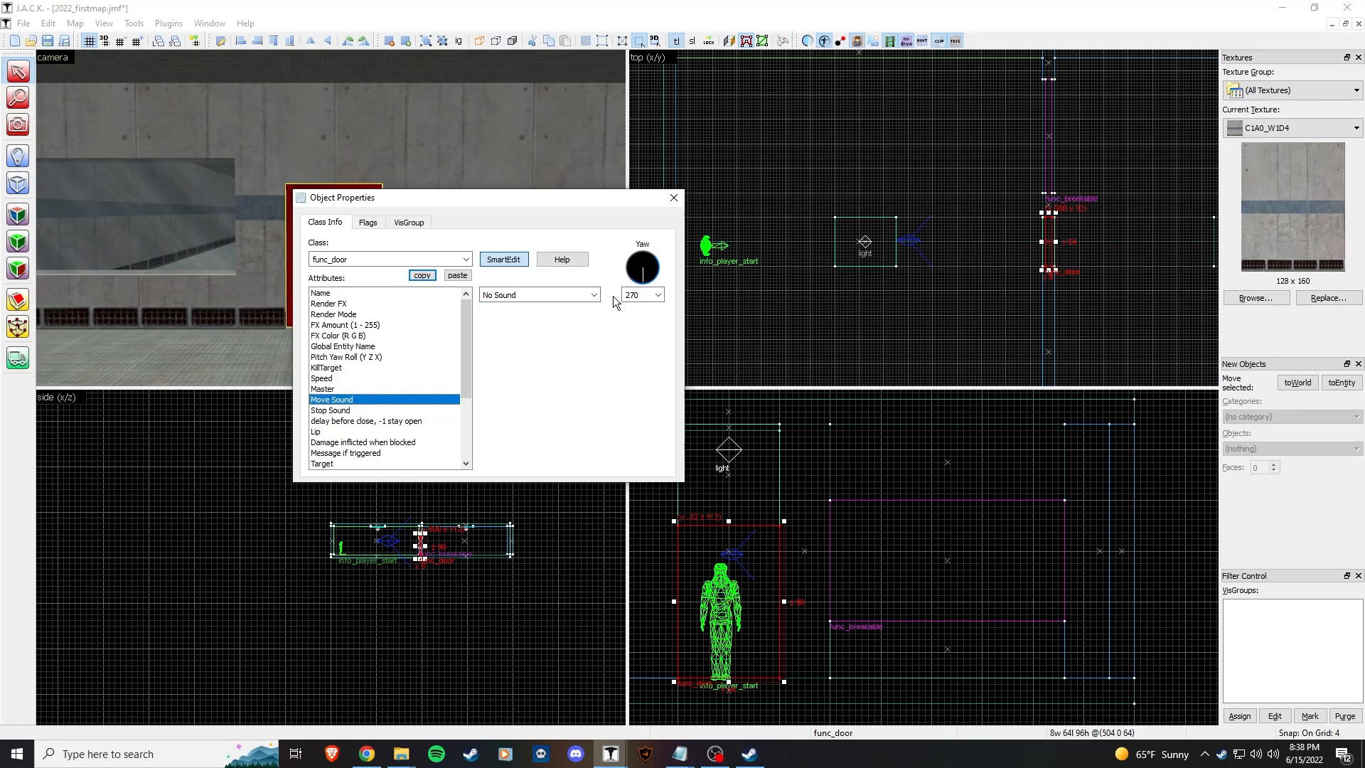
click(593, 294)
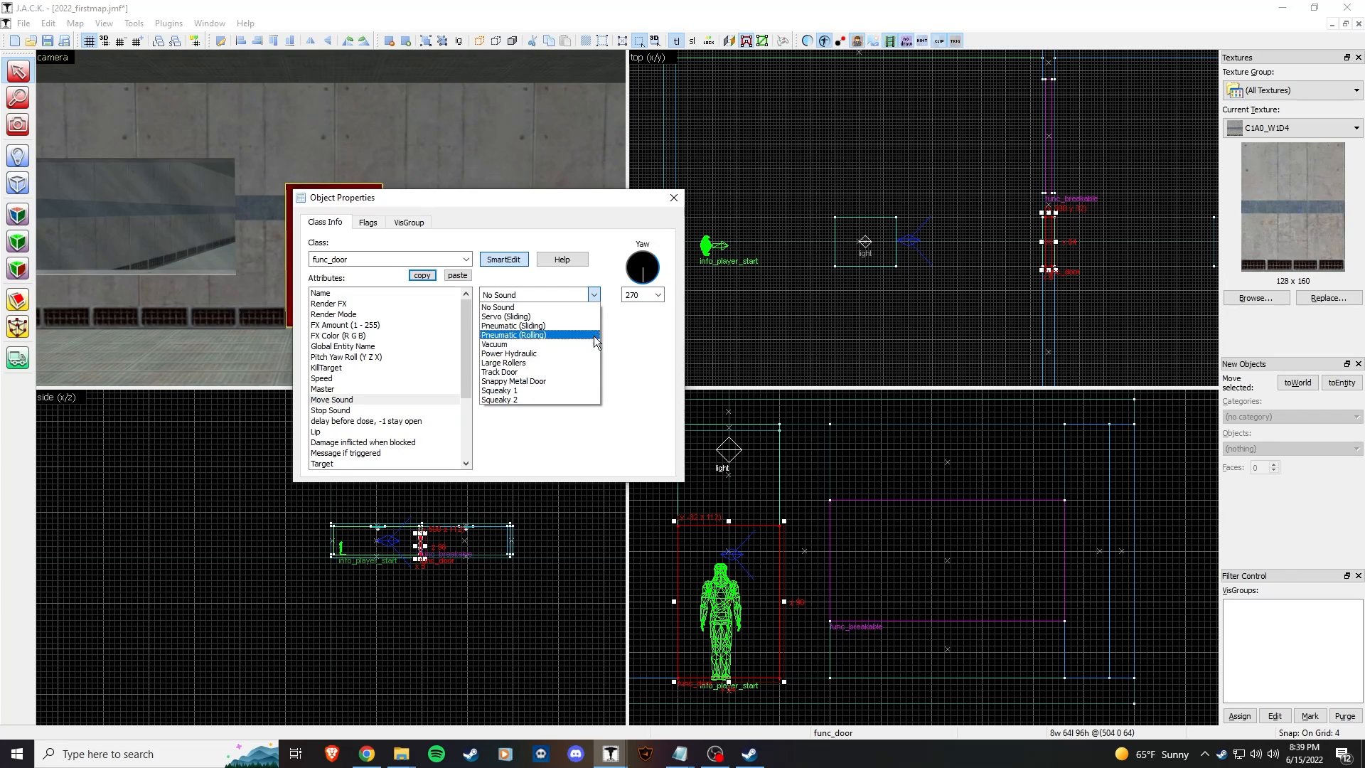
click(556, 344)
click(594, 295)
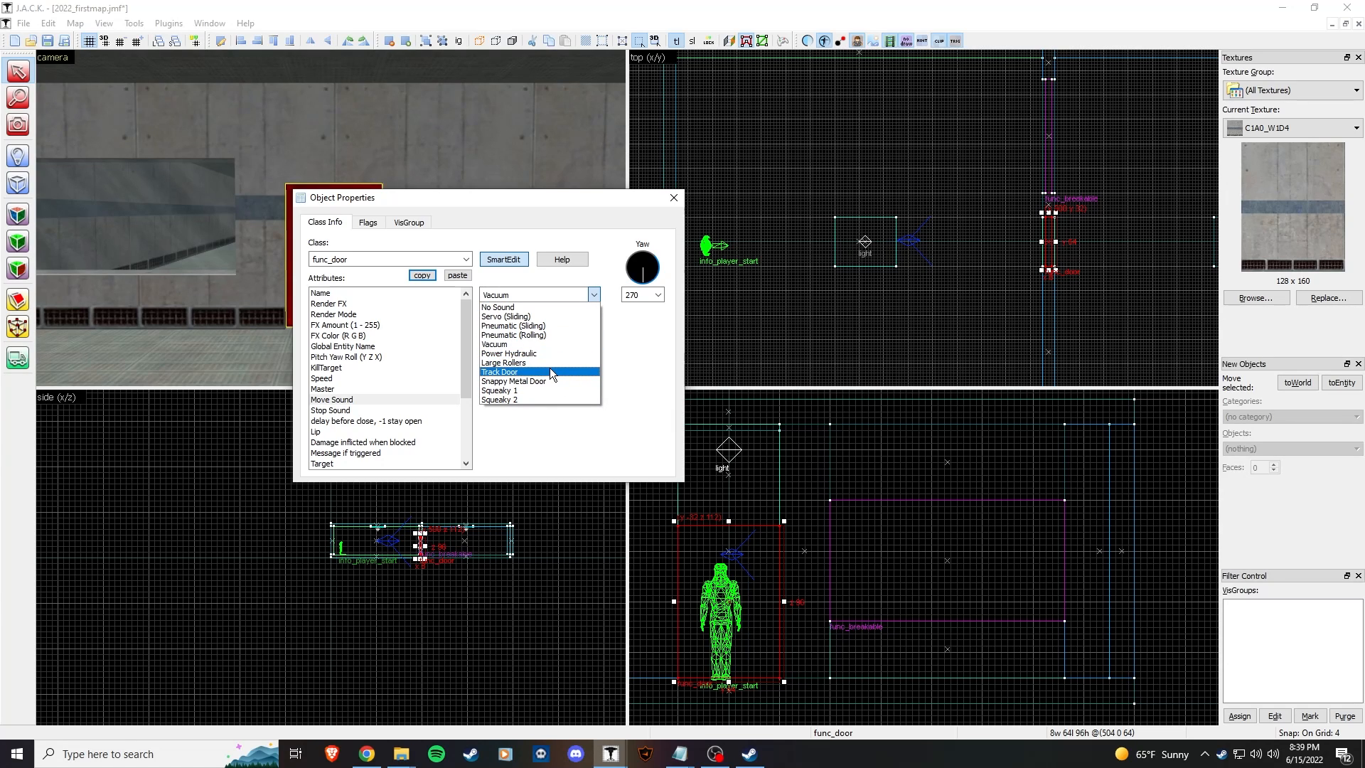
click(586, 325)
click(334, 410)
click(593, 294)
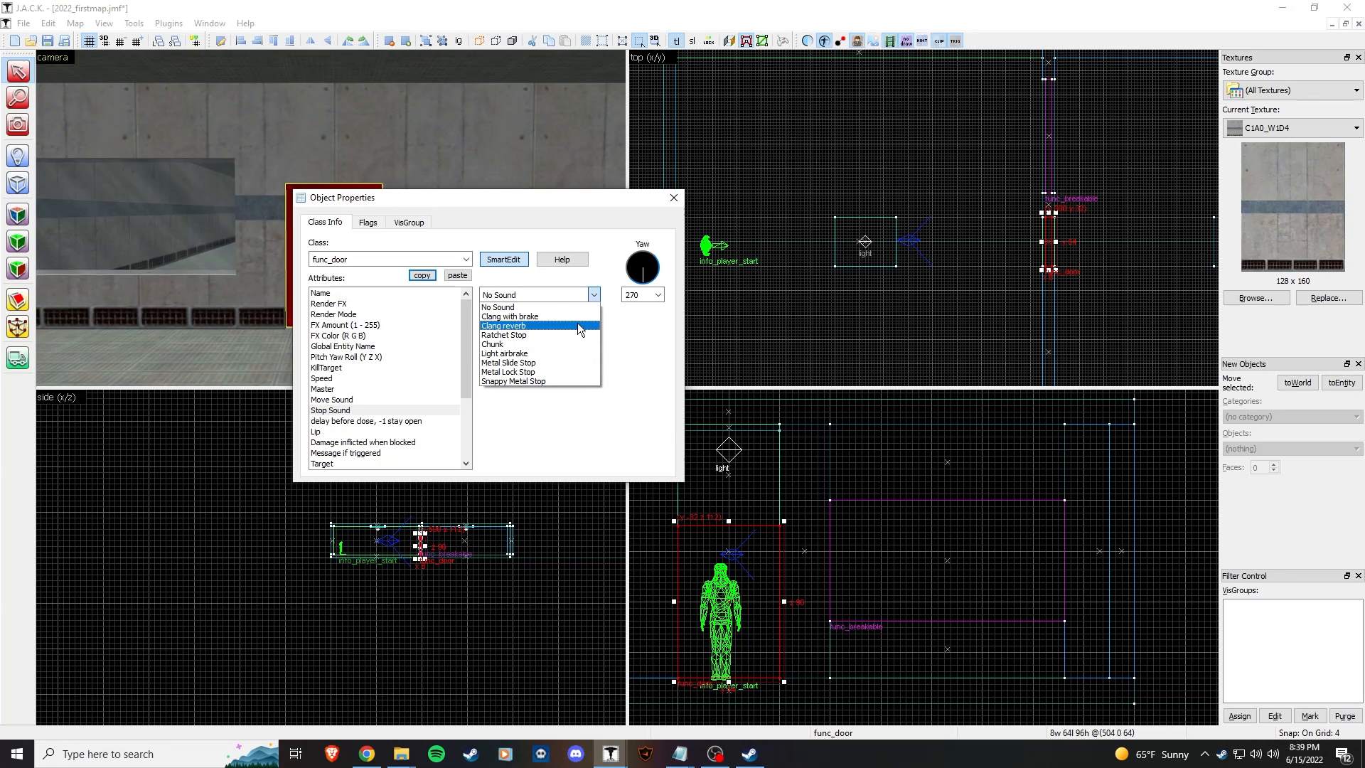
click(577, 325)
Step: Review the lock sound attributes and spawn flags, then close the dialog and save the map
drag(463, 382, 460, 432)
click(457, 432)
click(459, 440)
click(344, 420)
click(357, 430)
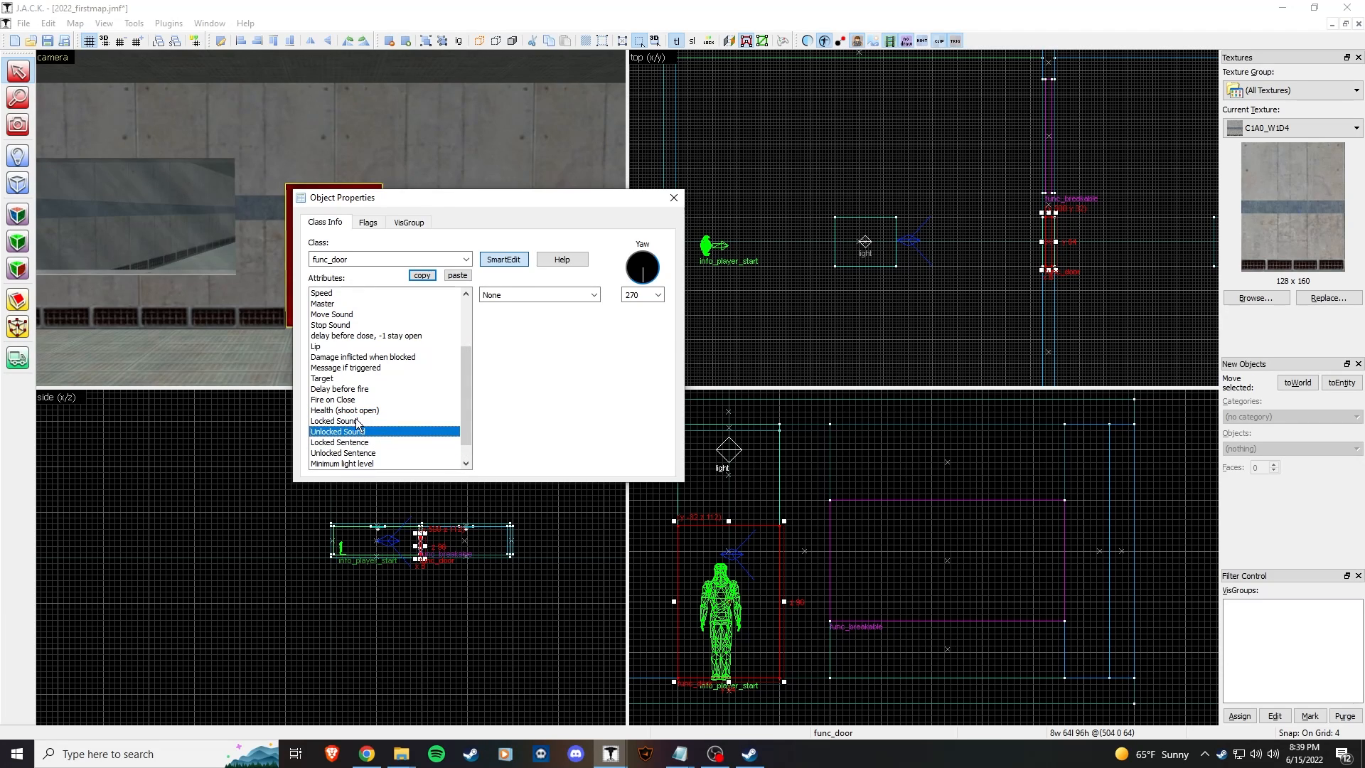
click(367, 222)
click(325, 221)
key(Escape)
click(466, 299)
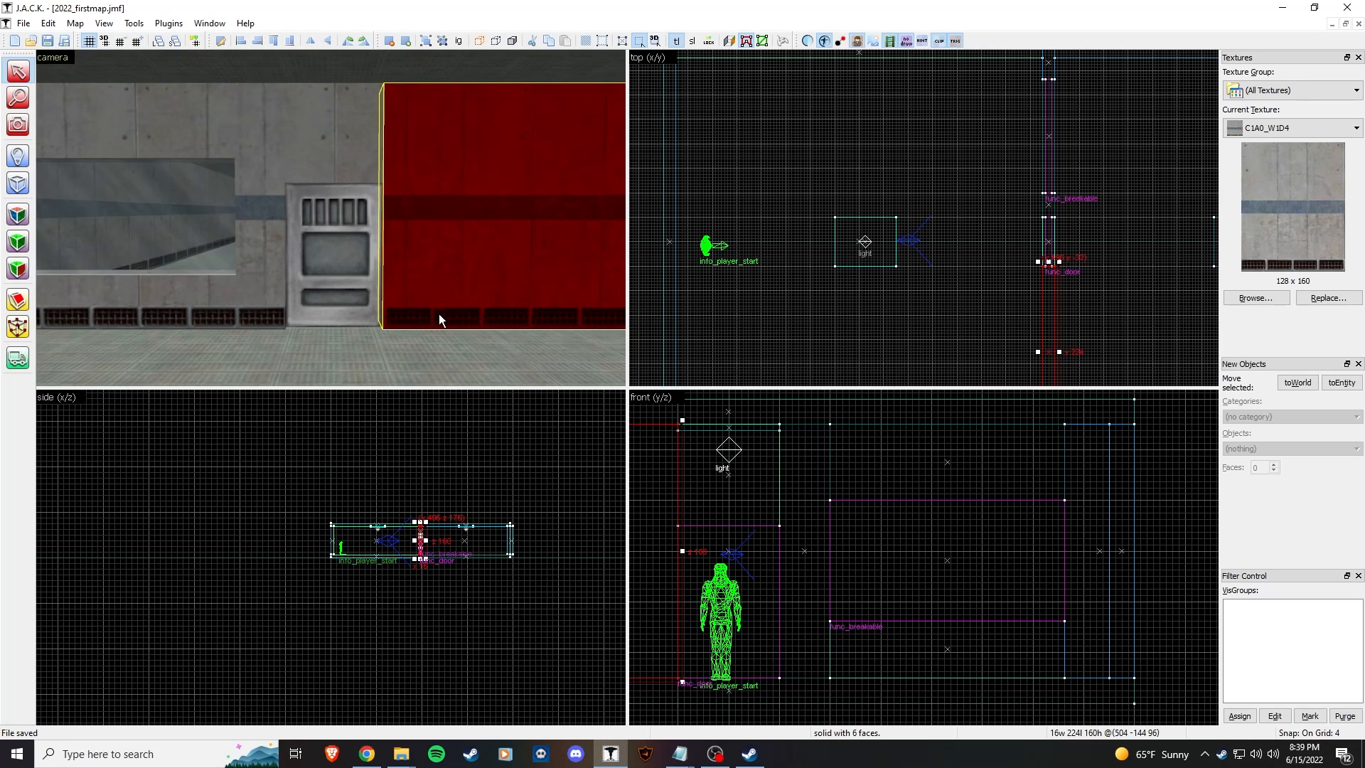
Step: Inspect the breakable window and red func_door in 3D, then bring up Run Map with F9
key(z)
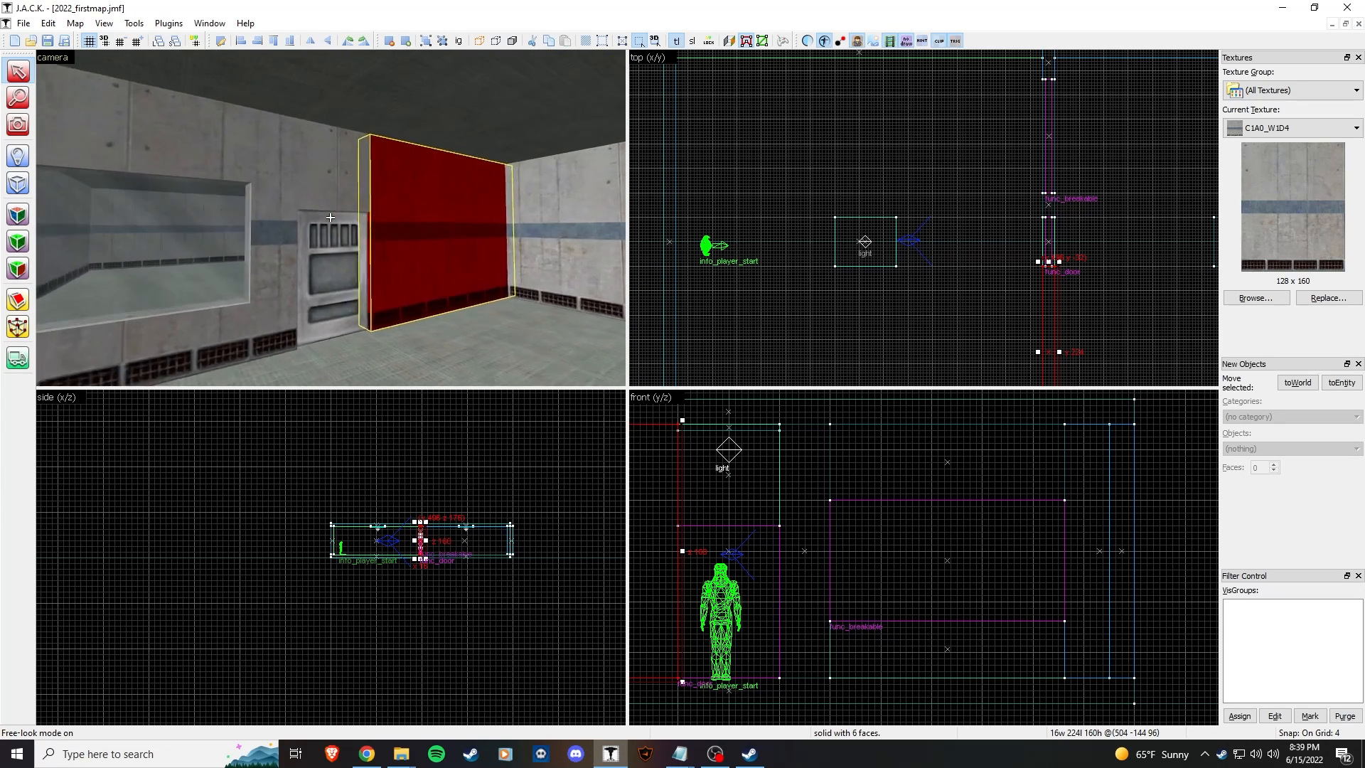
key(w)
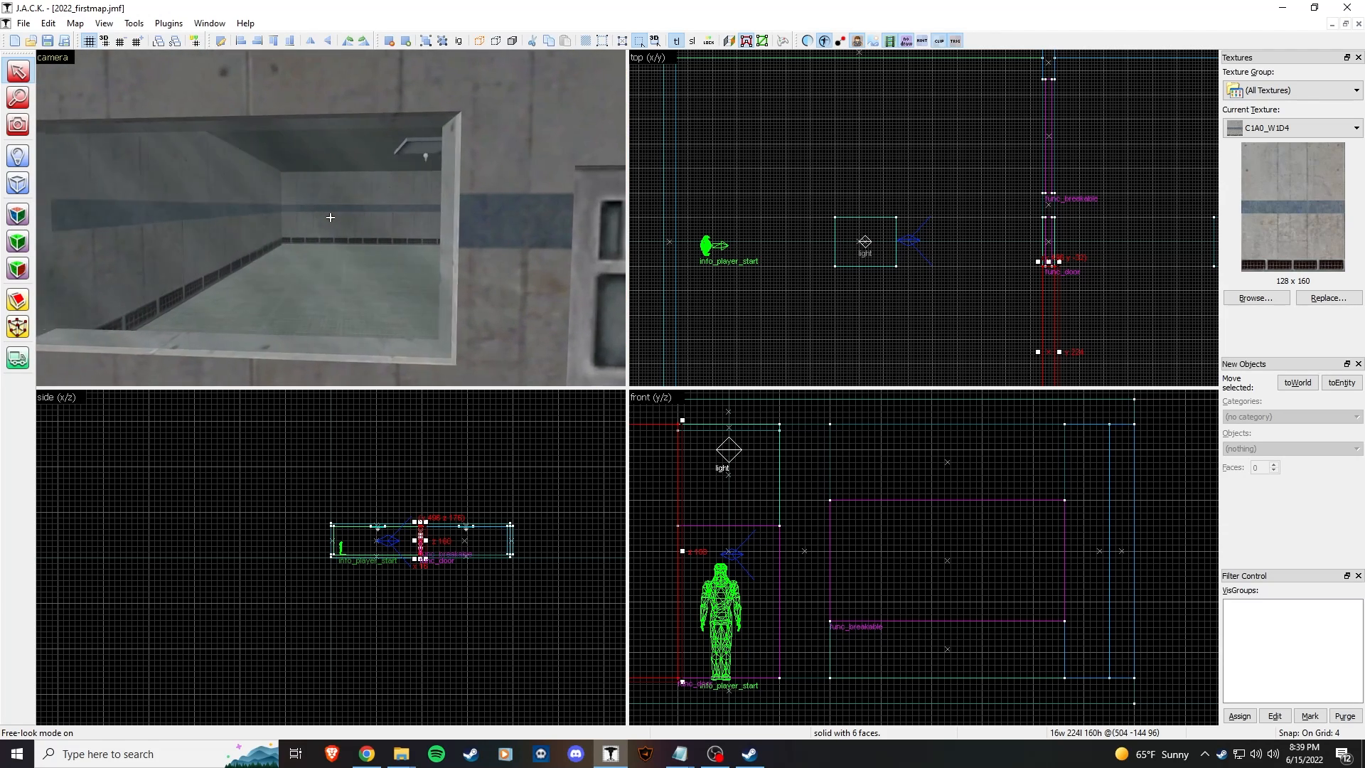
key(s)
click(330, 217)
click(330, 217)
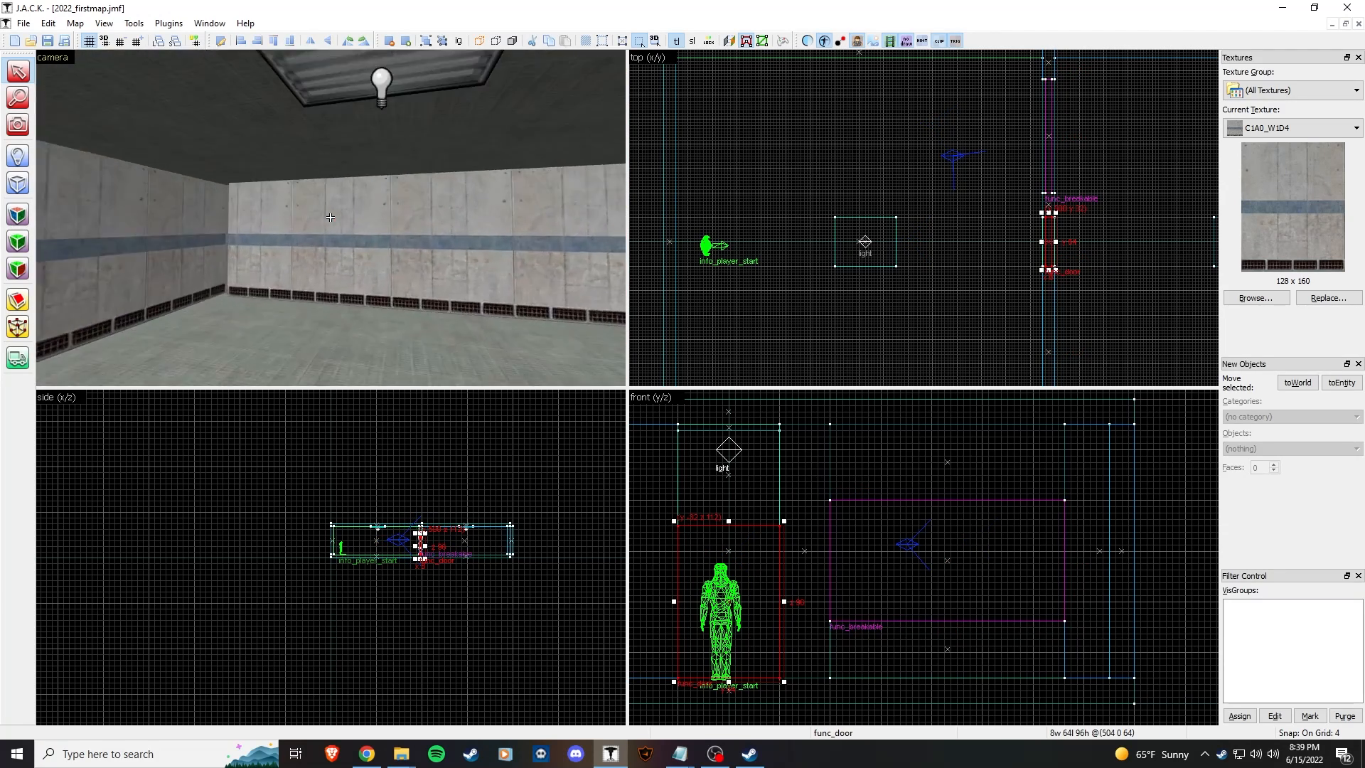
key(w)
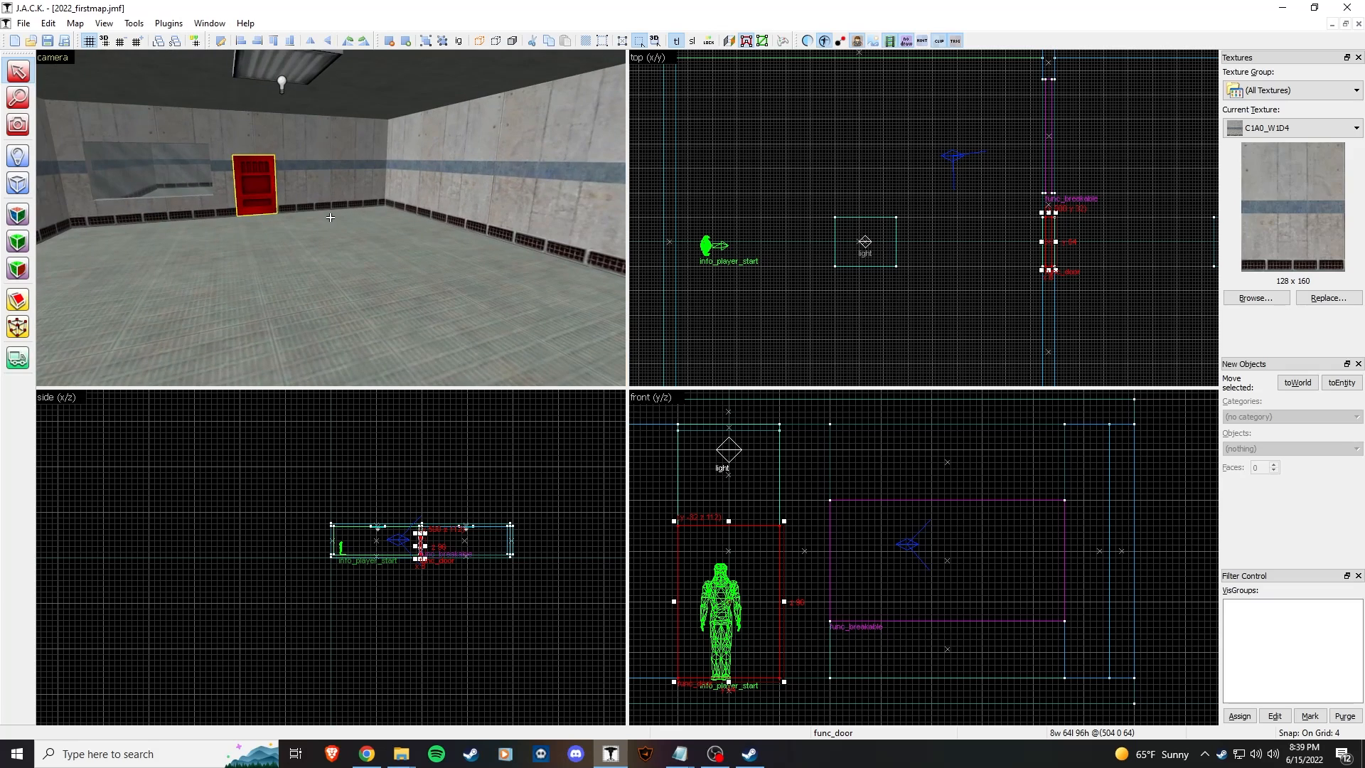
key(F9)
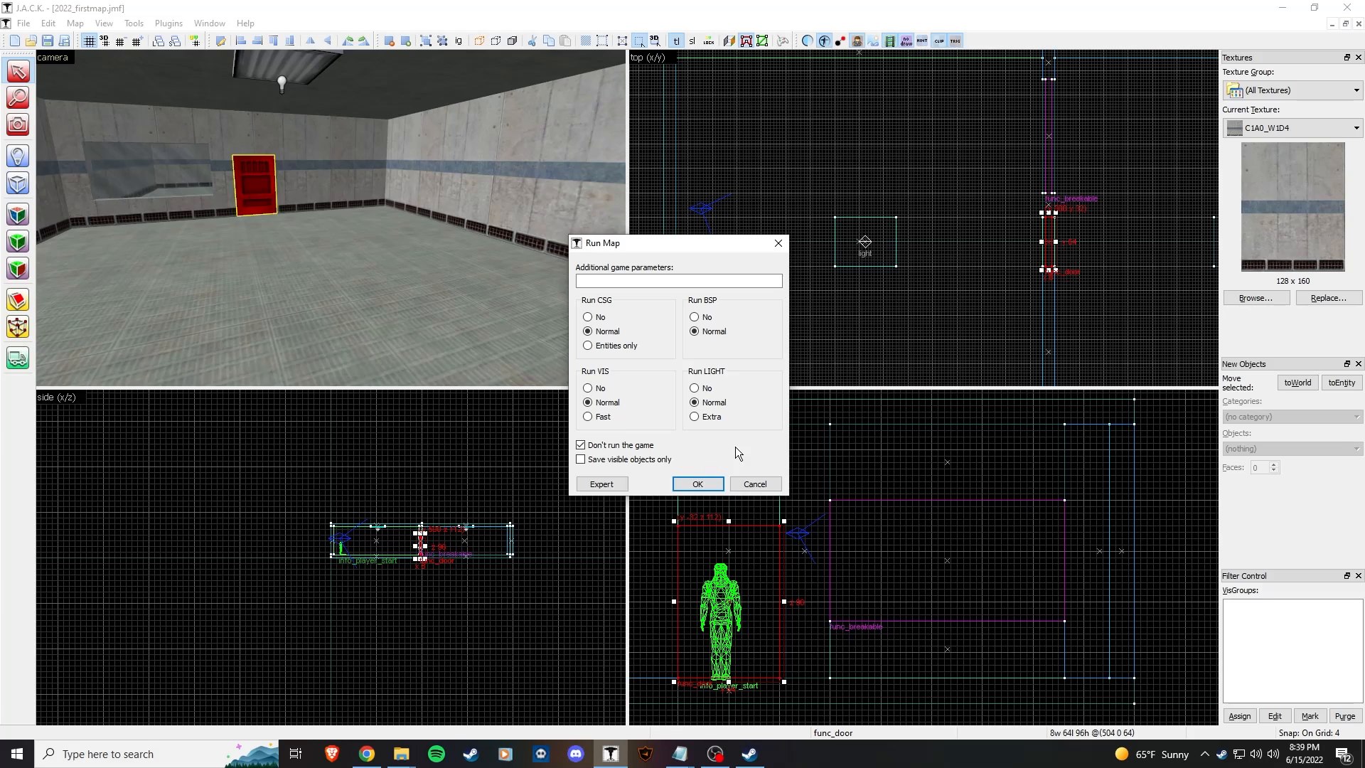
Step: Compile the map, close the log, and fly the camera along the red leak line
click(713, 483)
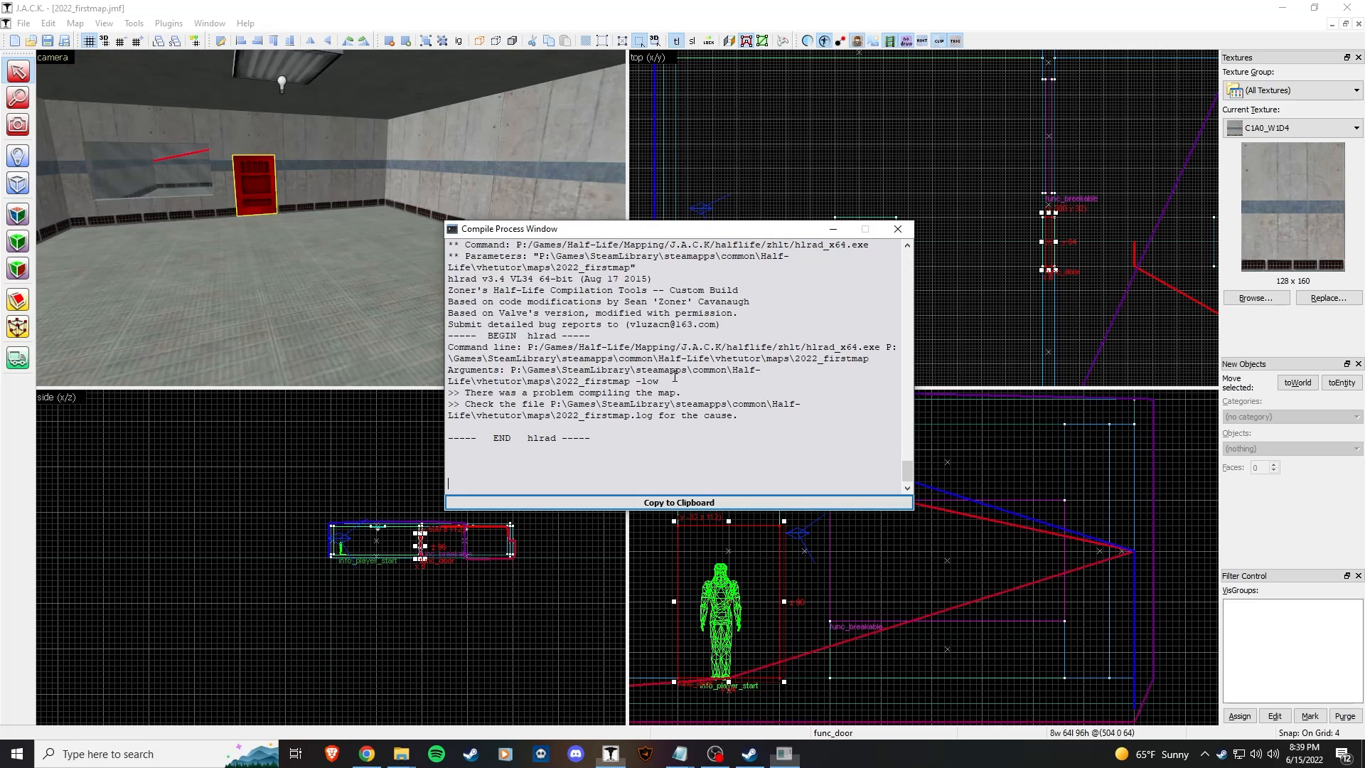
click(898, 229)
key(z)
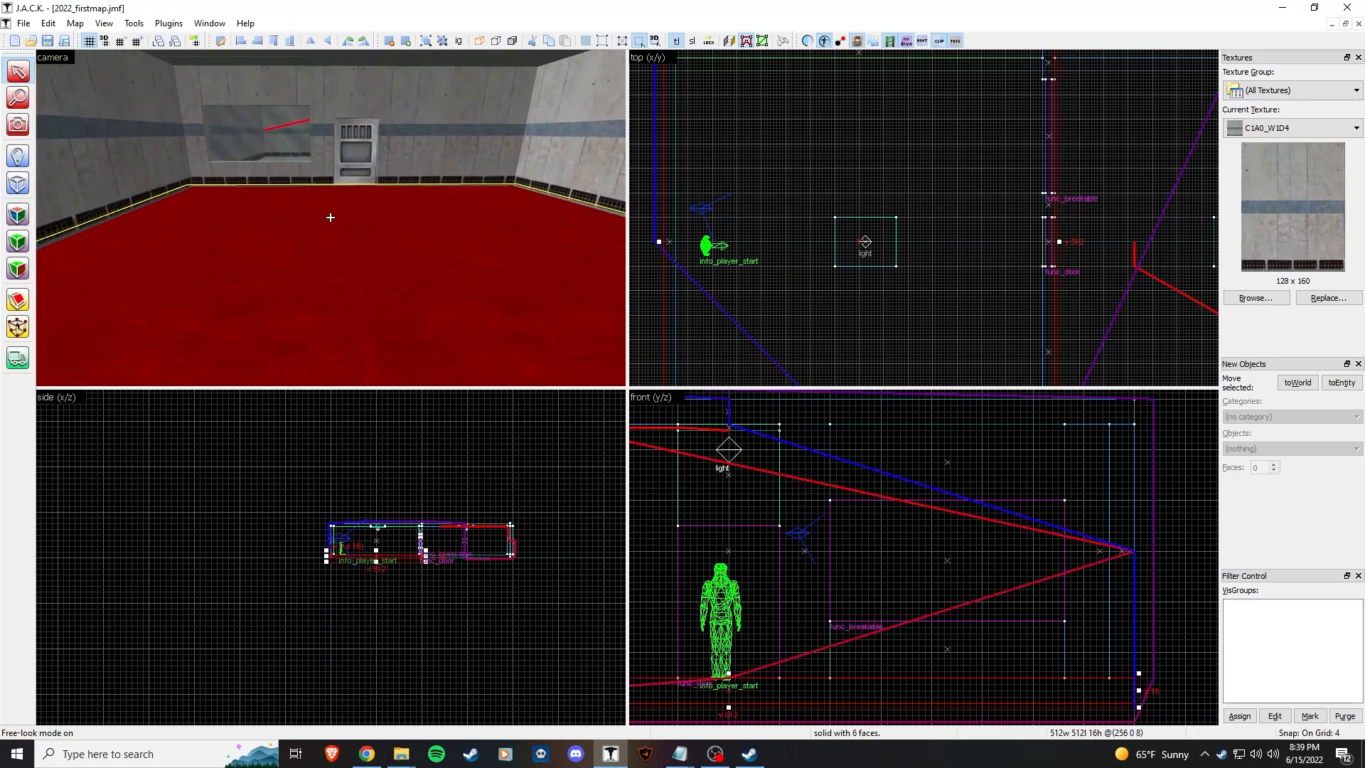
key(w)
key(w)
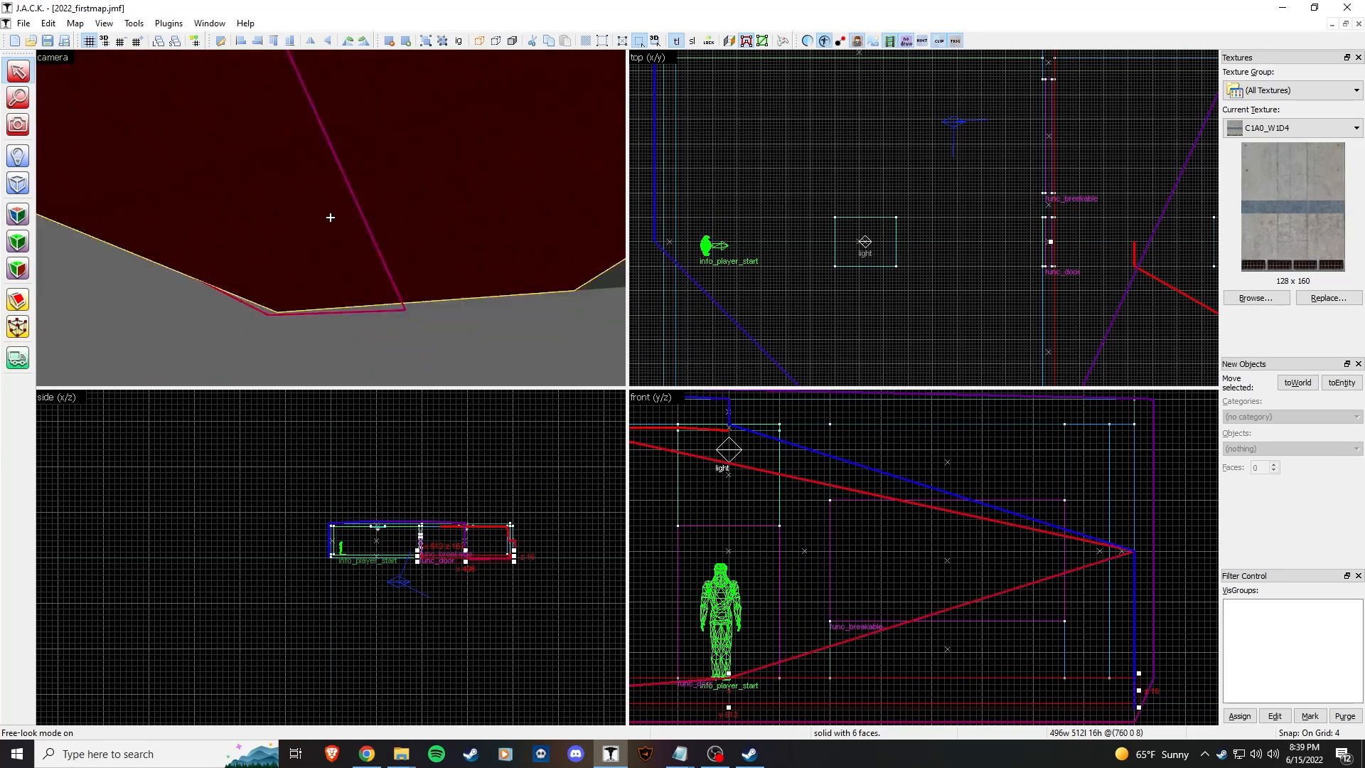
key(Escape)
key(w)
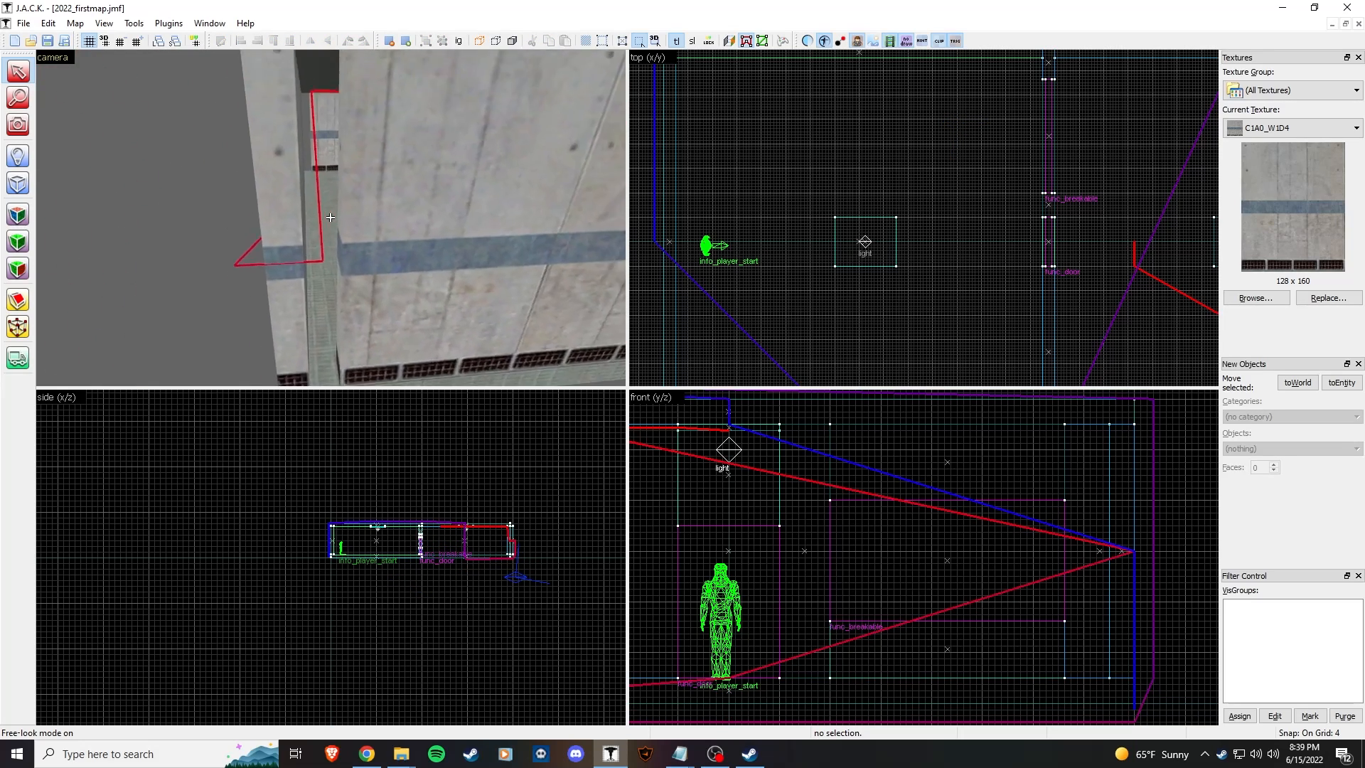
key(s)
Step: Select the left end wall where the leak escapes and look through the Edit menu
key(z)
click(330, 217)
click(289, 225)
scroll(918, 244, up, 6)
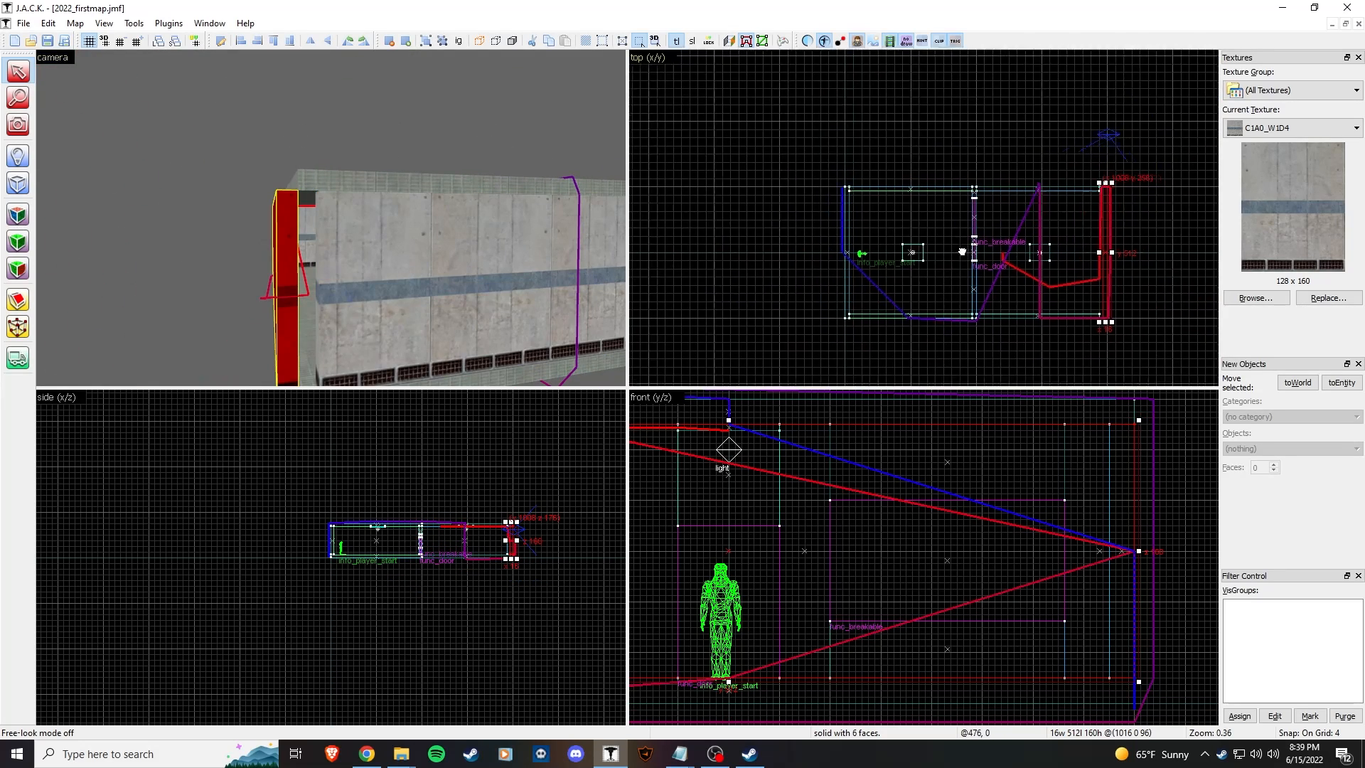
click(133, 24)
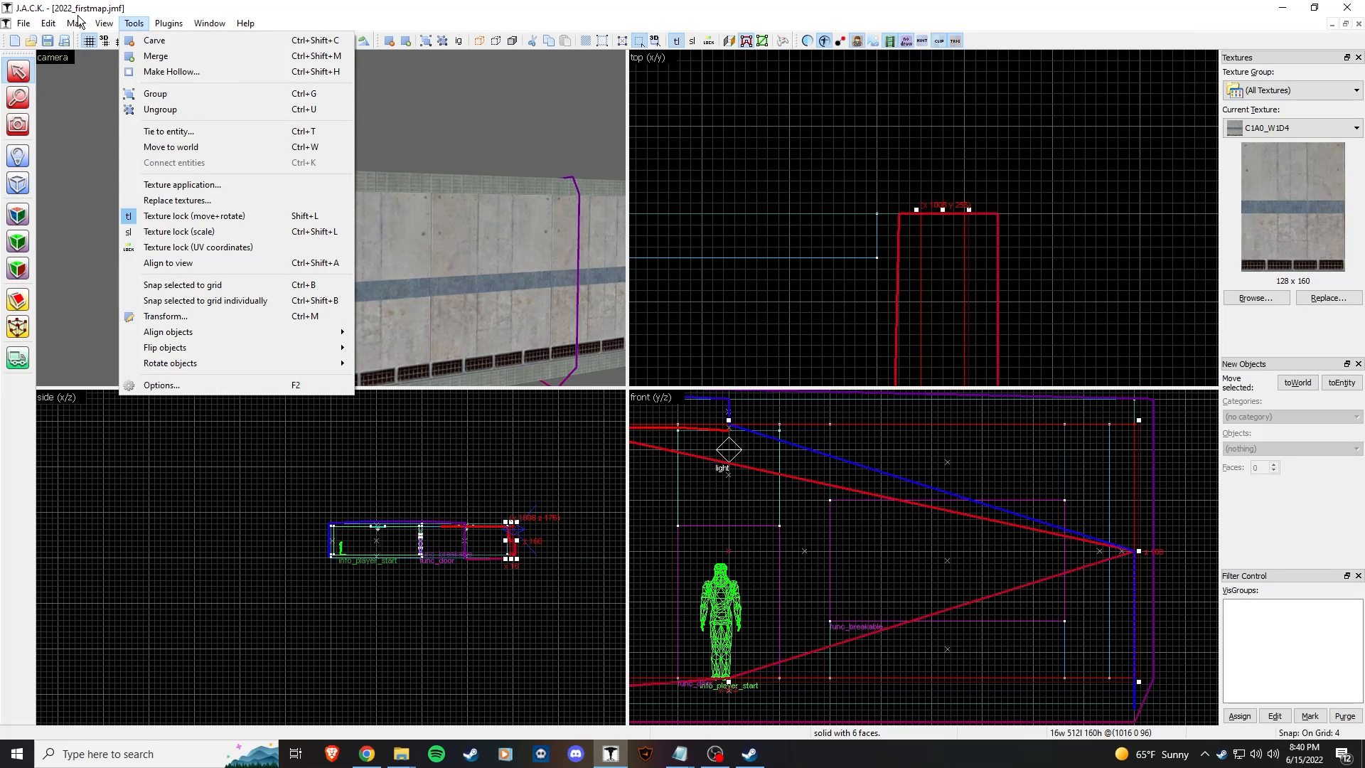
Step: Unload the portal file and the pointfile to clear the leak overlays
mouse_move(77, 22)
click(125, 271)
click(351, 258)
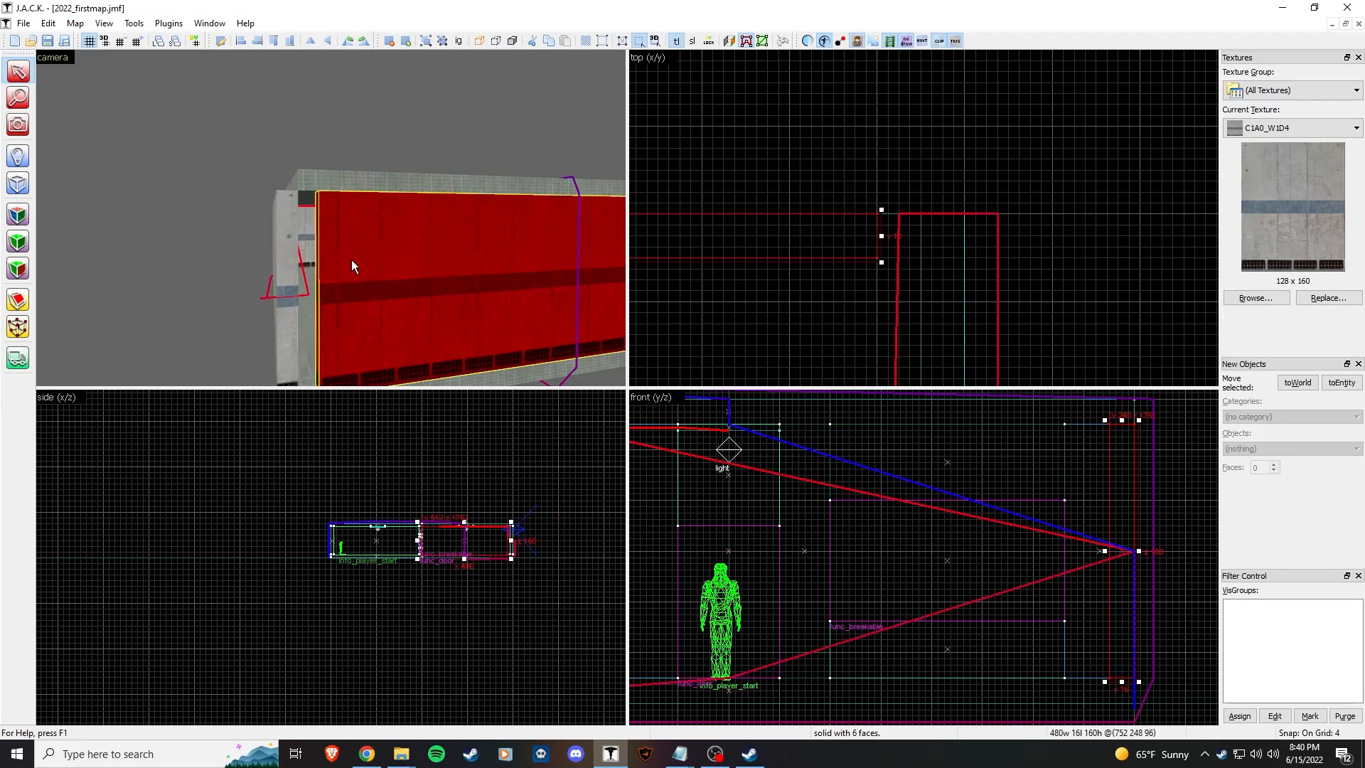
click(268, 242)
click(76, 23)
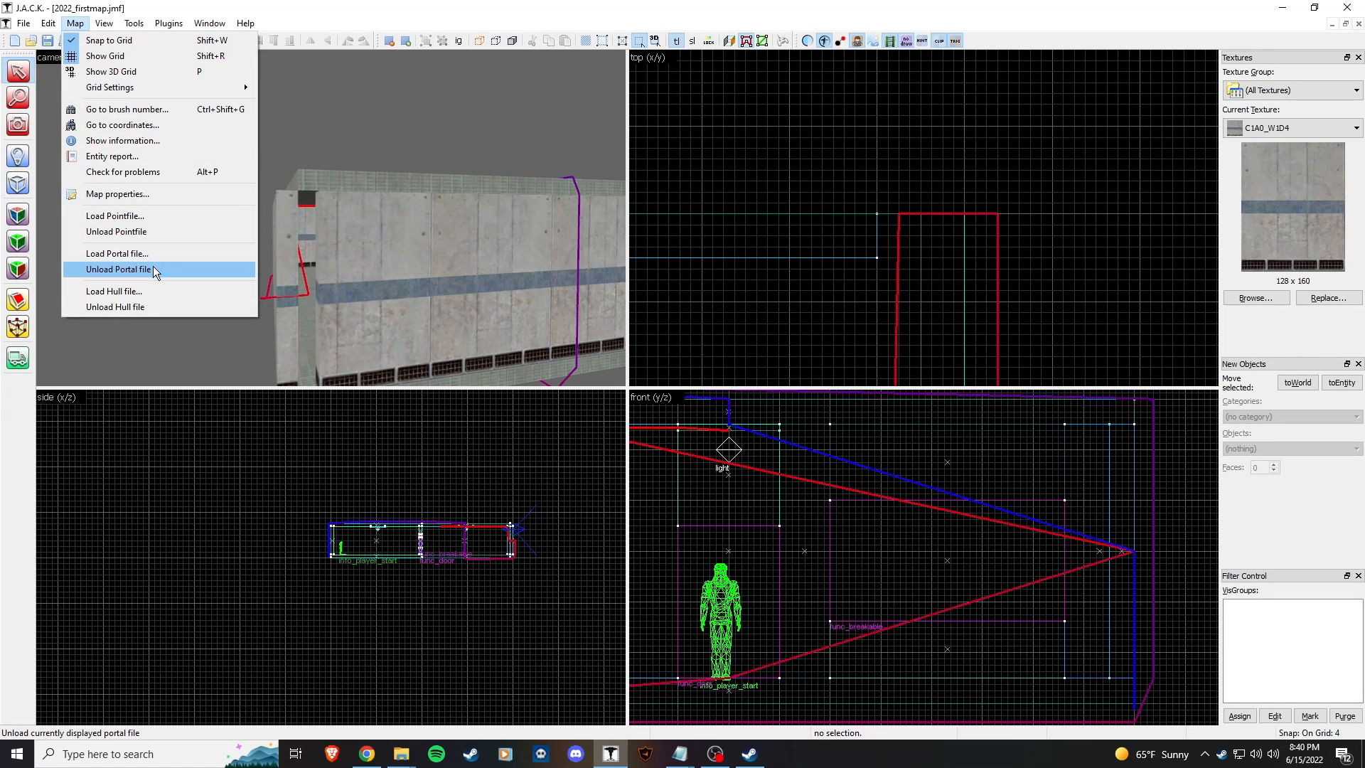
click(152, 267)
click(76, 22)
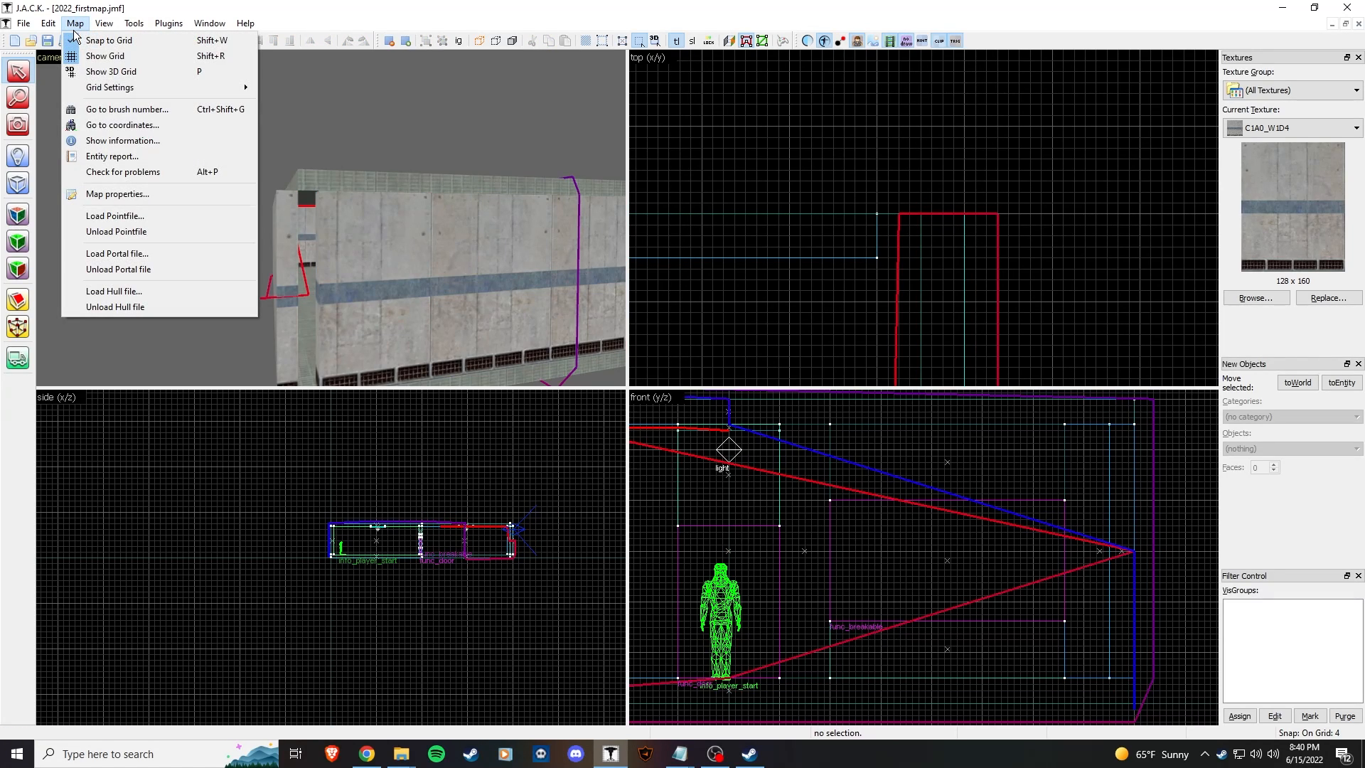
click(151, 231)
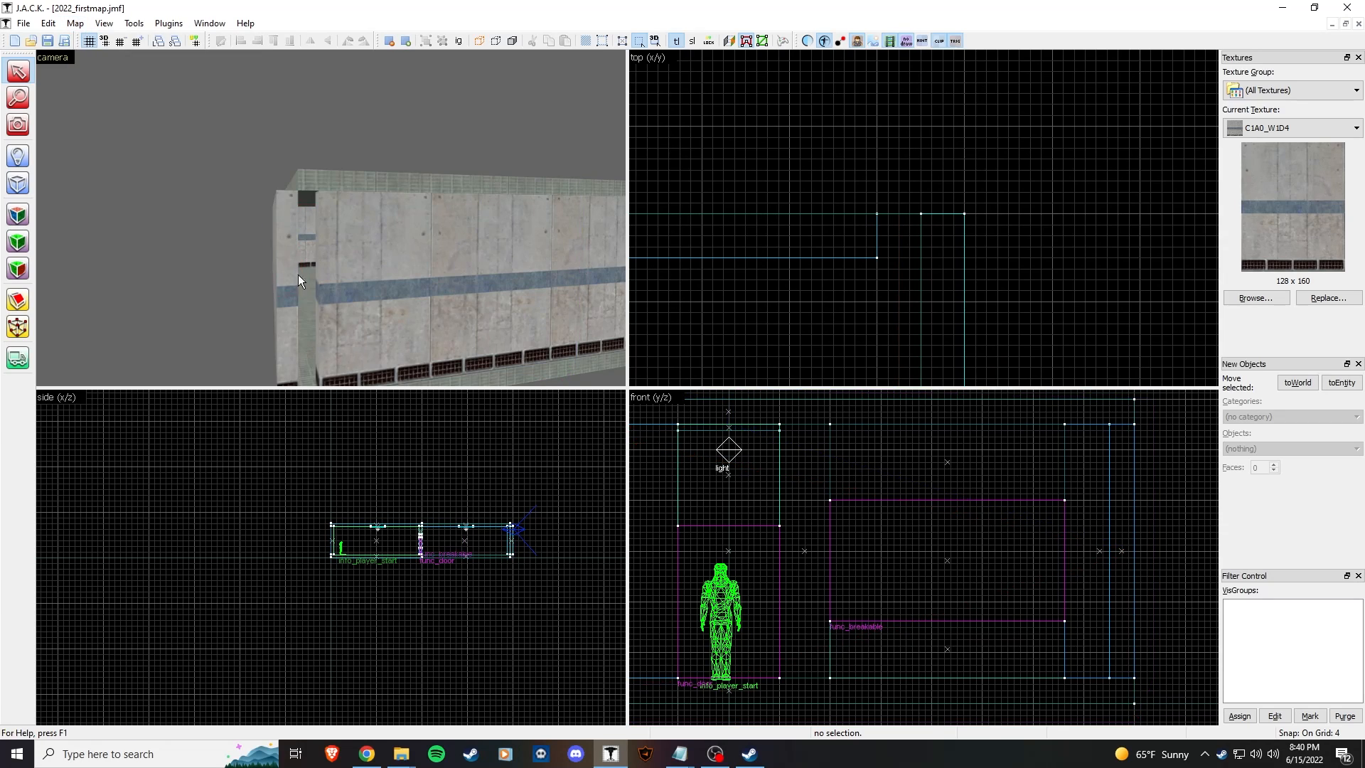
Step: Drag the end wall brush left to close the gap in the room
click(291, 279)
drag(939, 264, 895, 268)
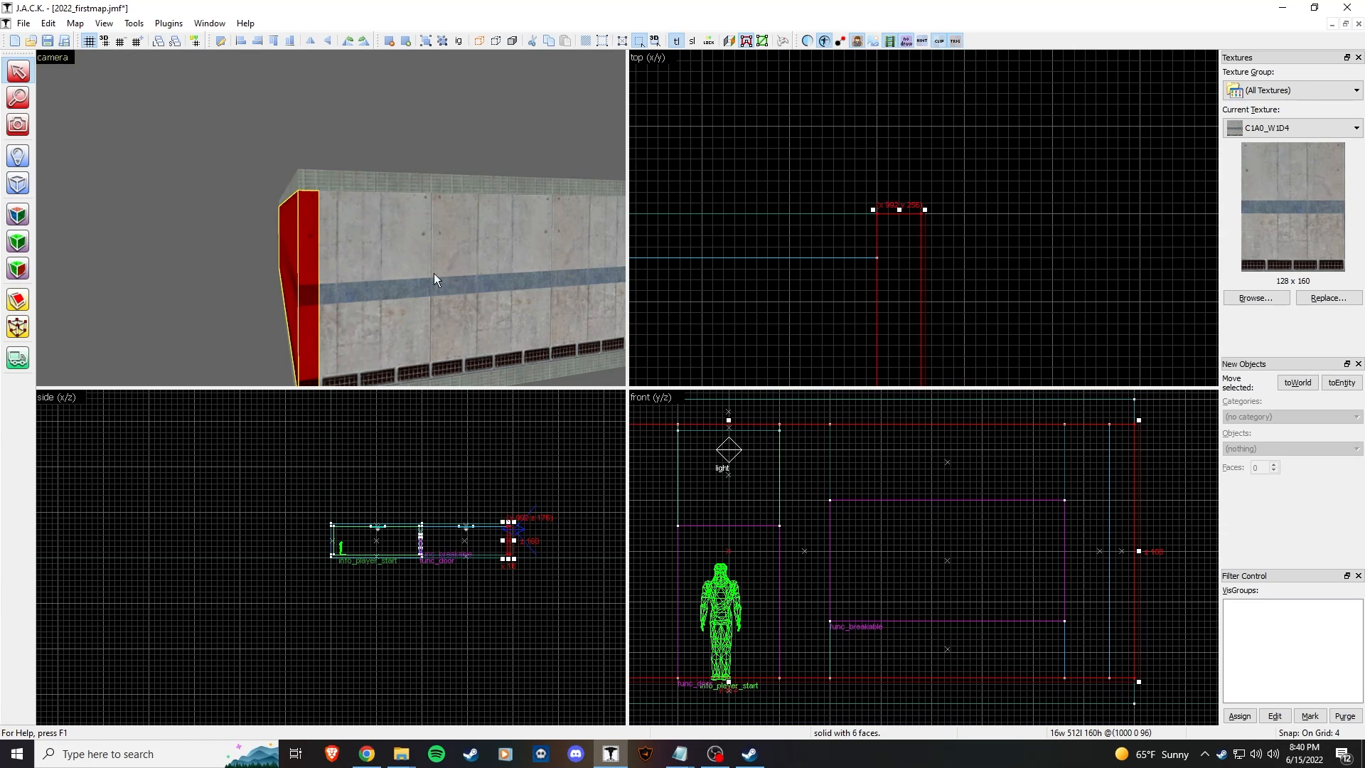
key(Escape)
key(z)
key(w)
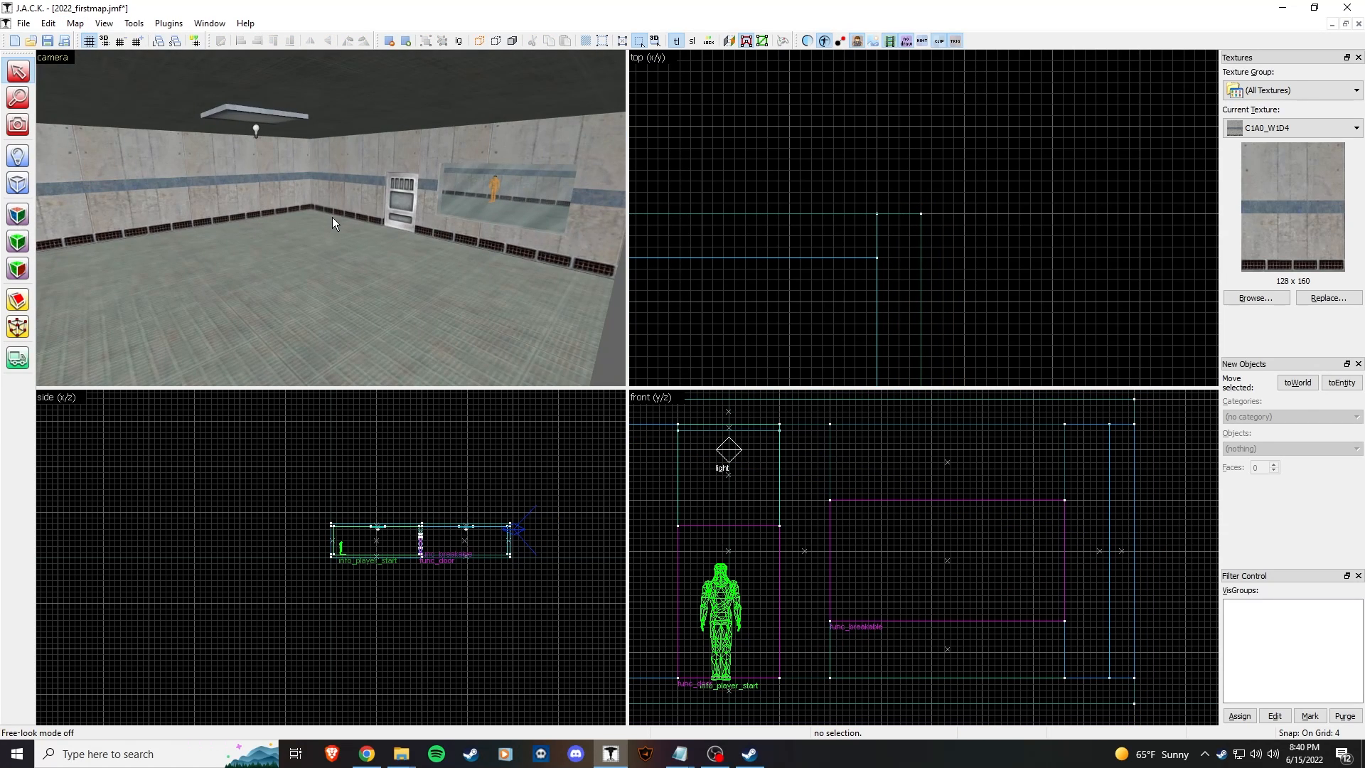
Step: Recompile the map and confirm 2022_firstmap.bsp appears in the vhetutor maps folder
key(F9)
click(697, 484)
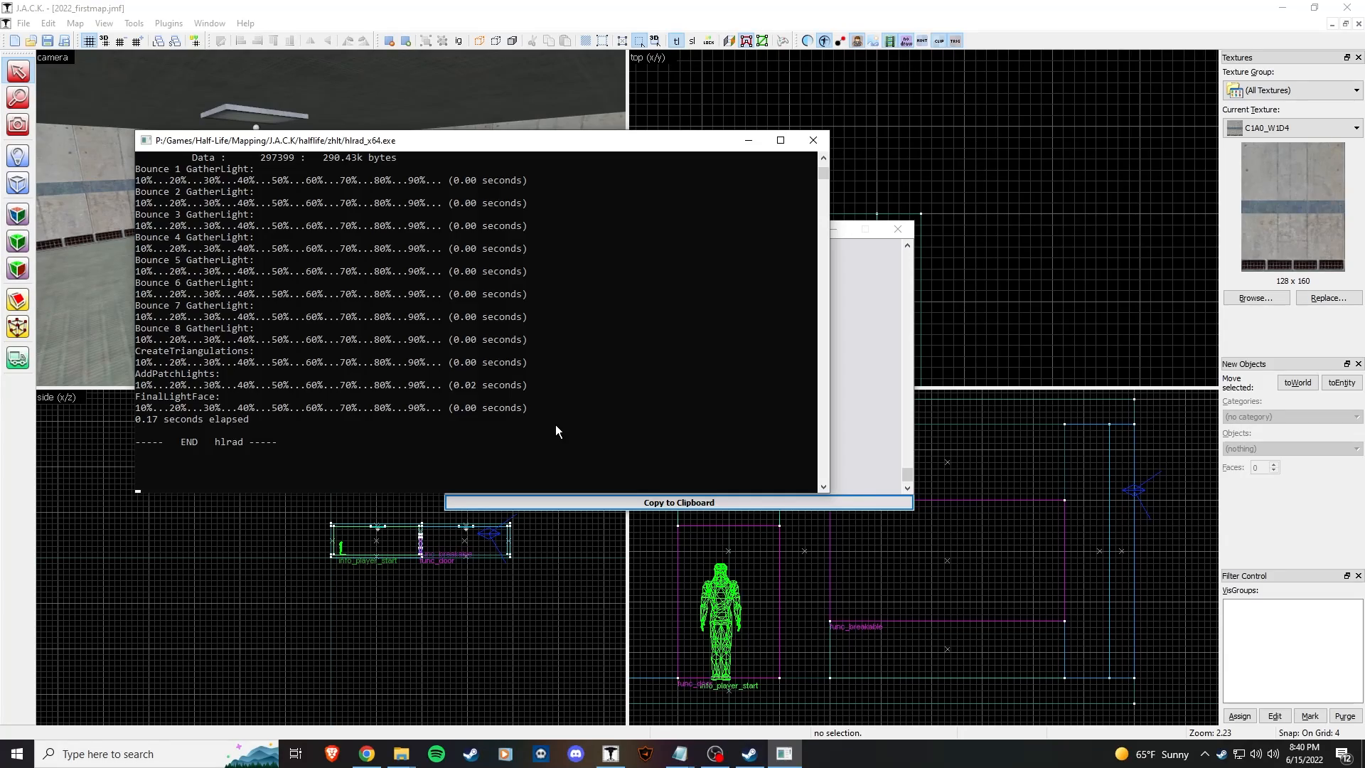
mouse_move(401, 753)
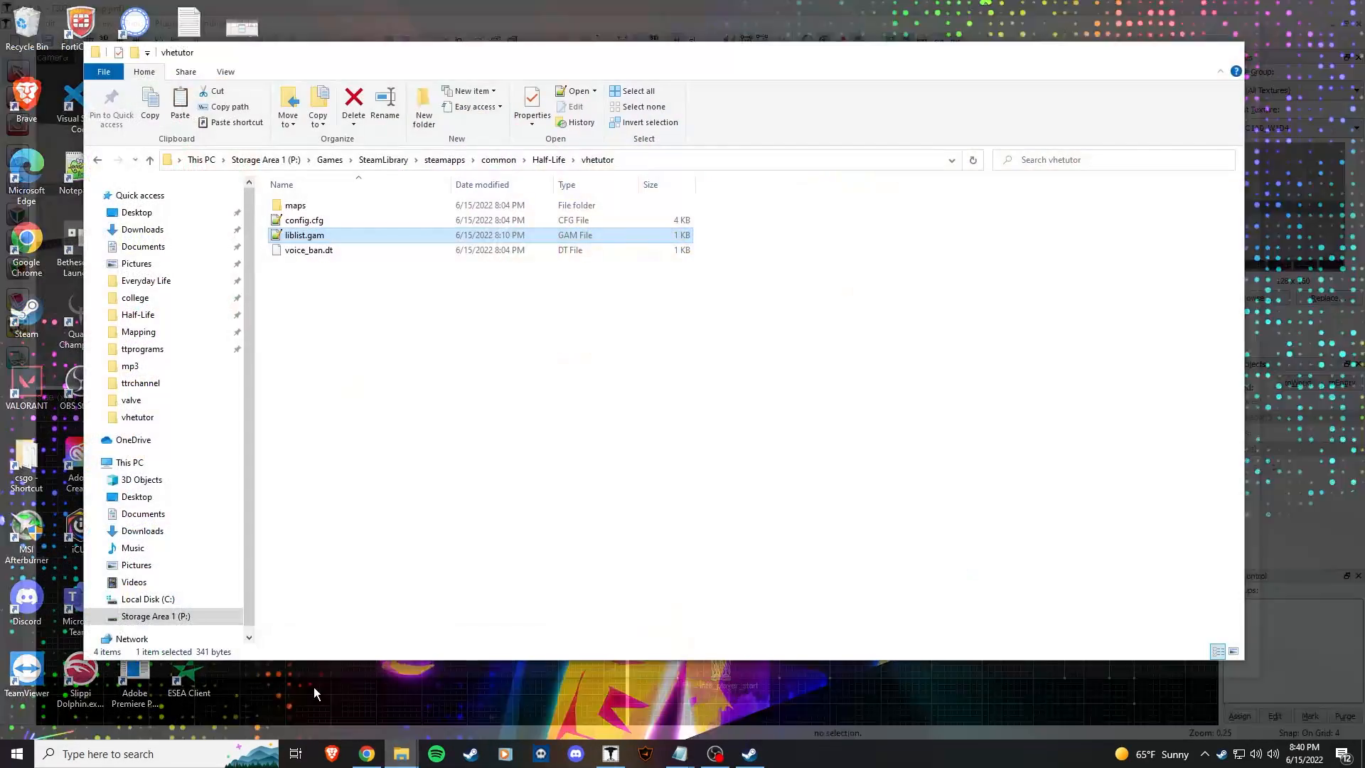
click(314, 686)
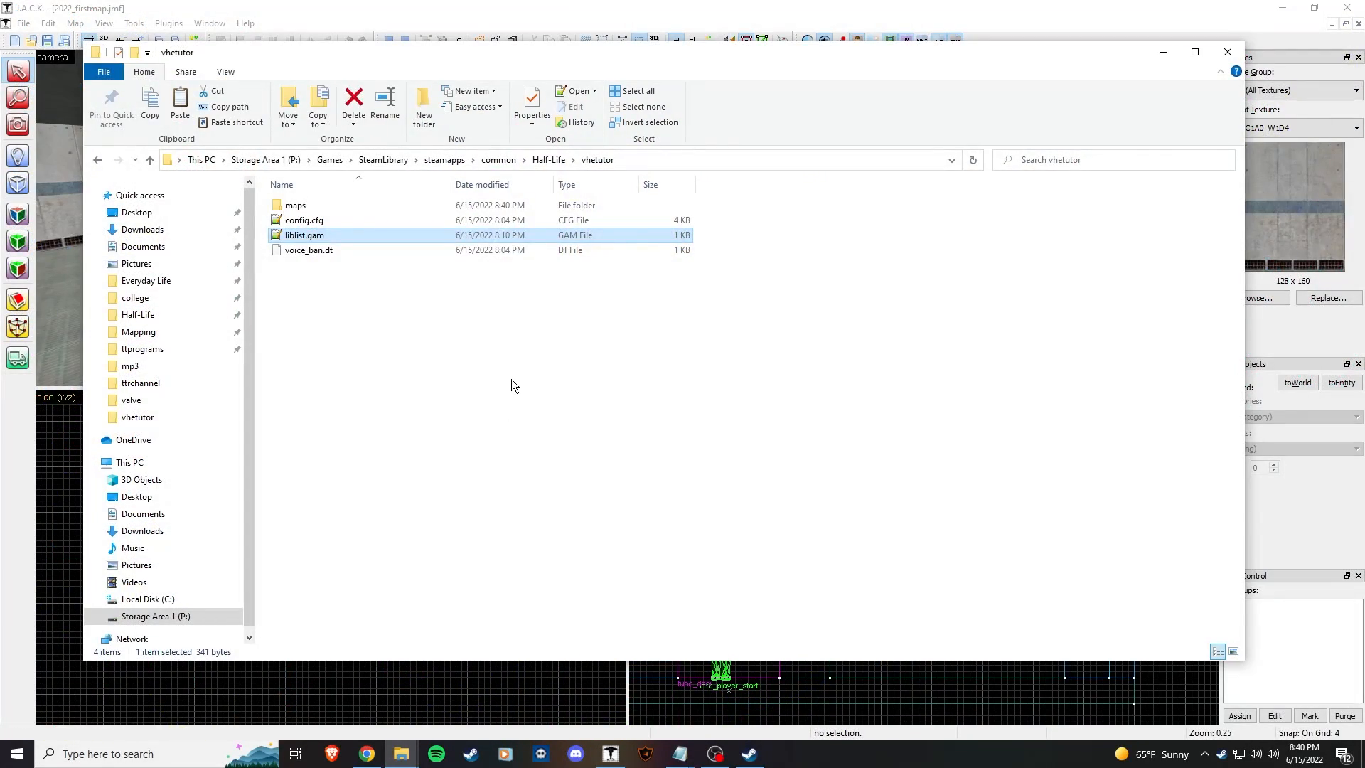
double_click(313, 205)
click(357, 207)
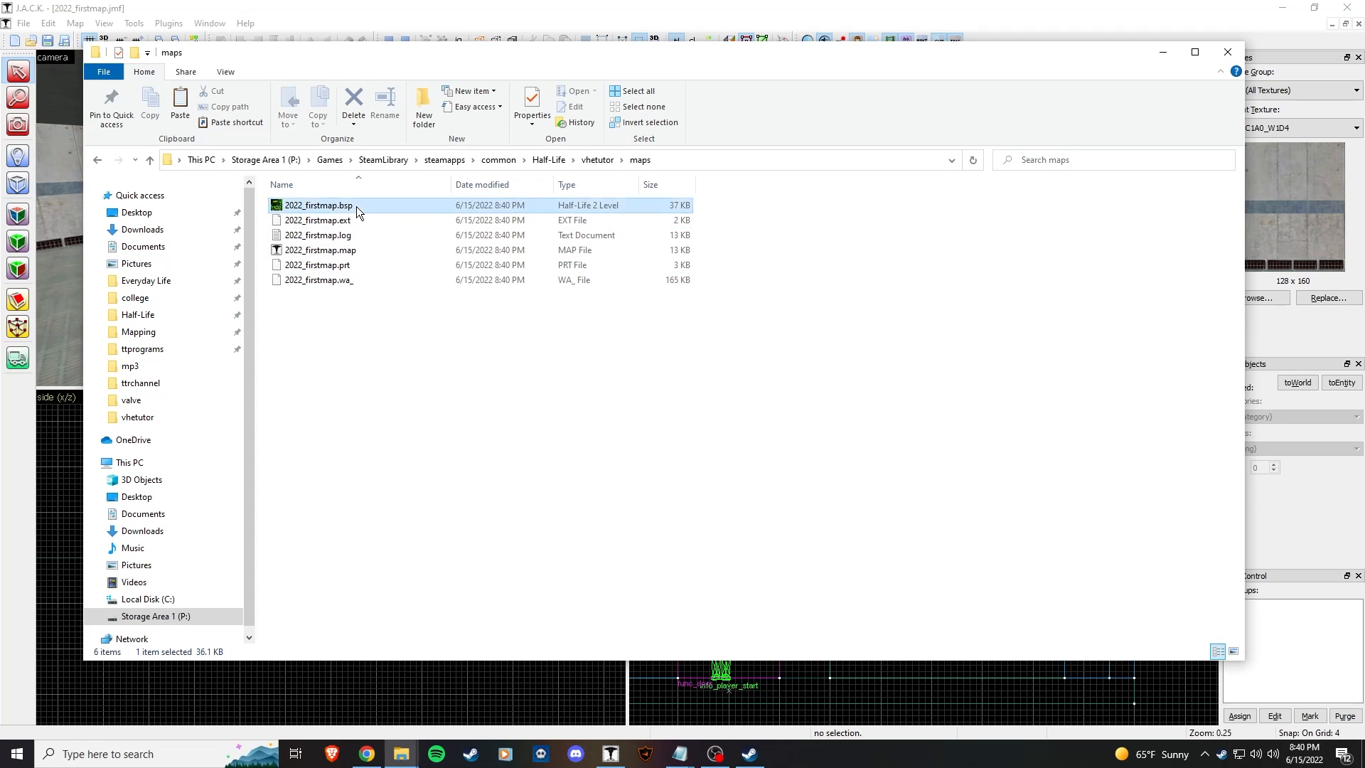
click(438, 11)
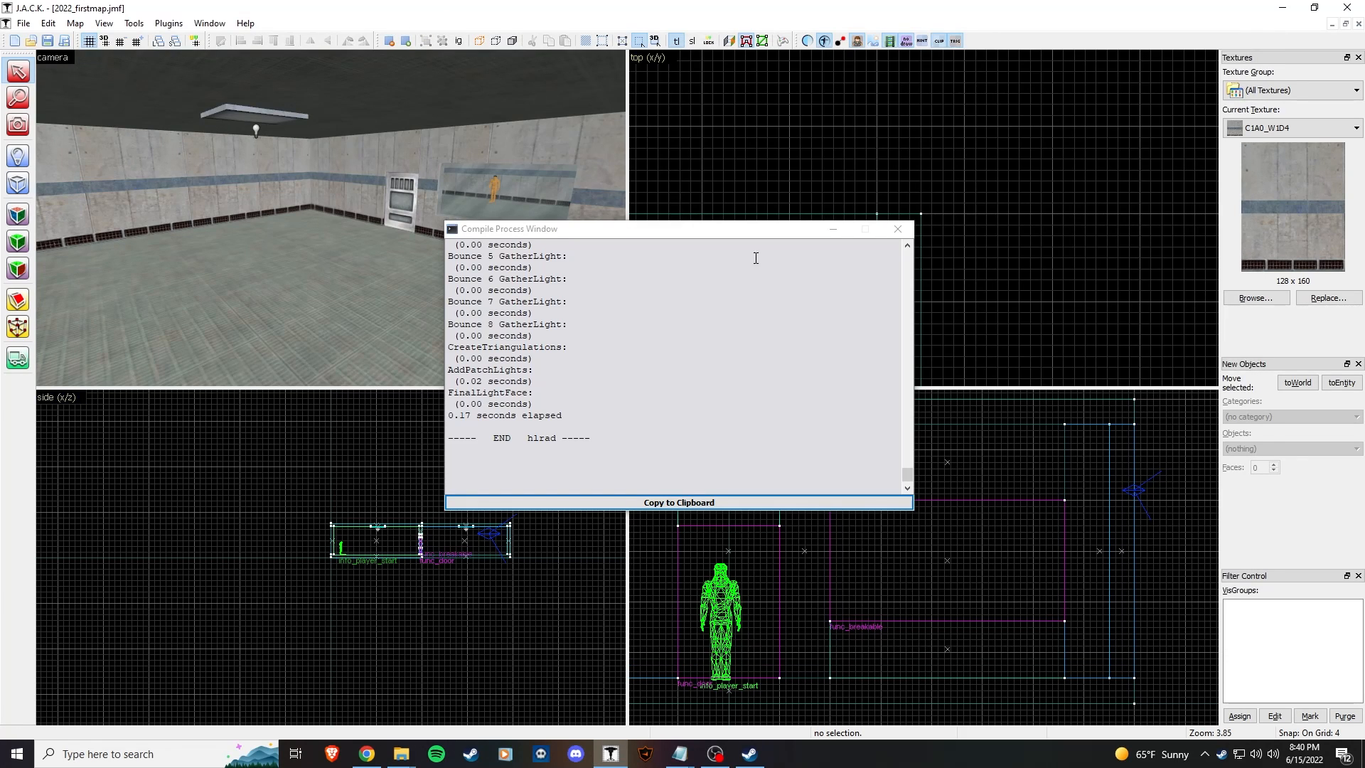
Step: Launch Half-Life: Vhetutor from Steam and enter 'map 2022_firstmap' in the console
click(891, 226)
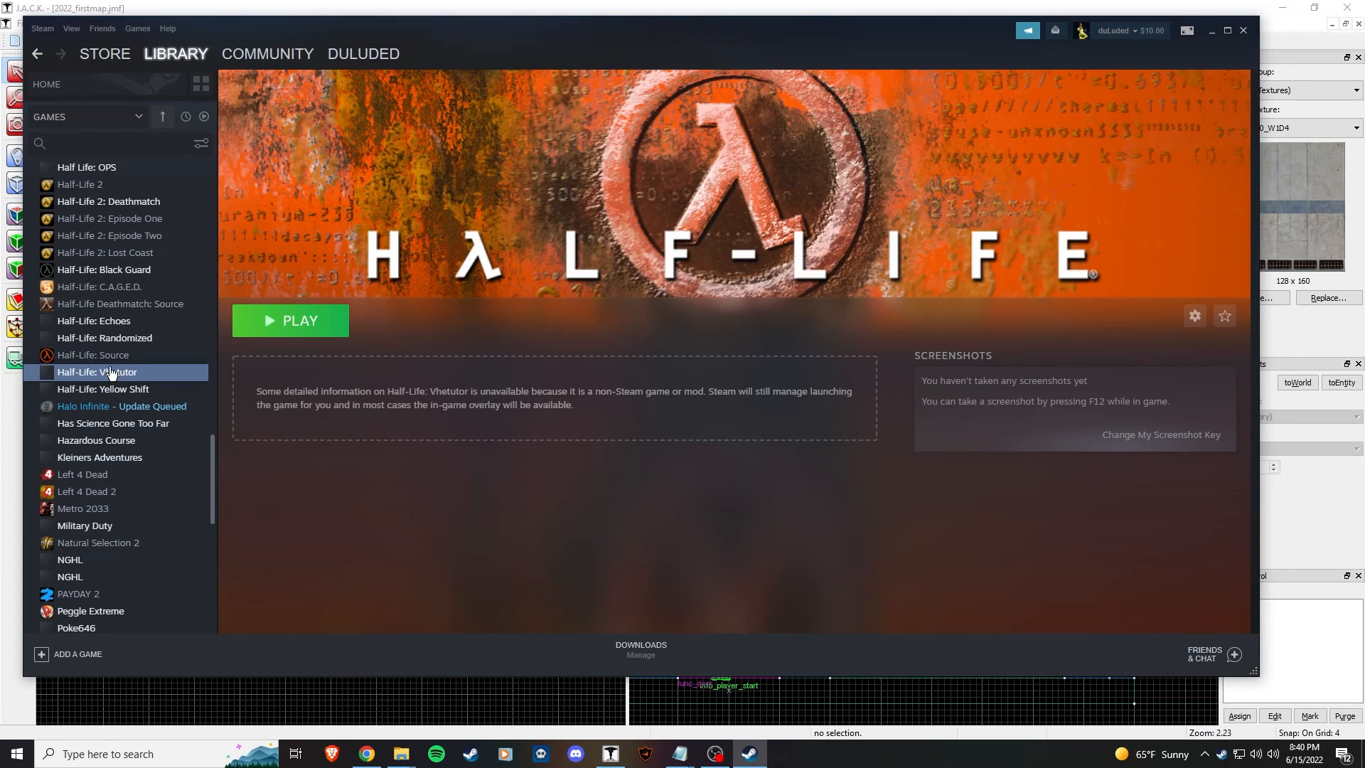
click(291, 323)
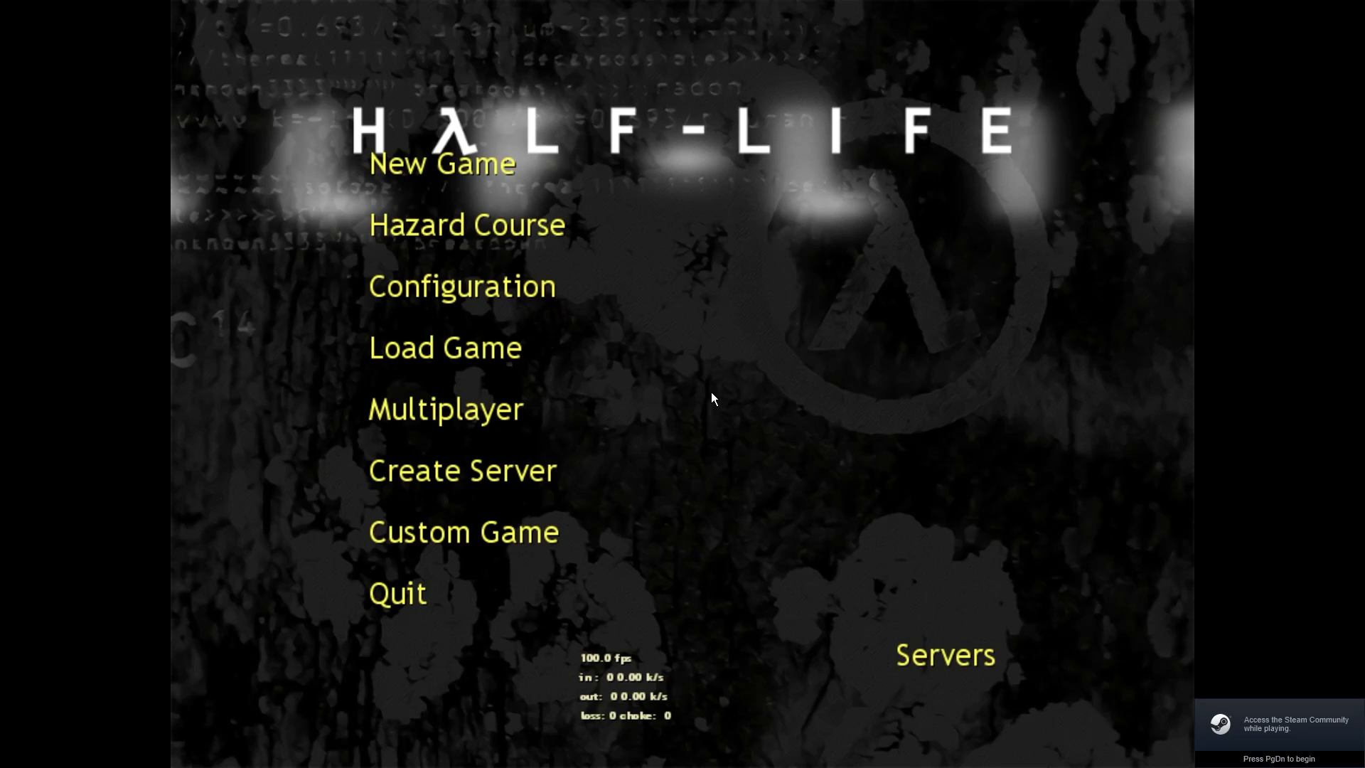
key(grave)
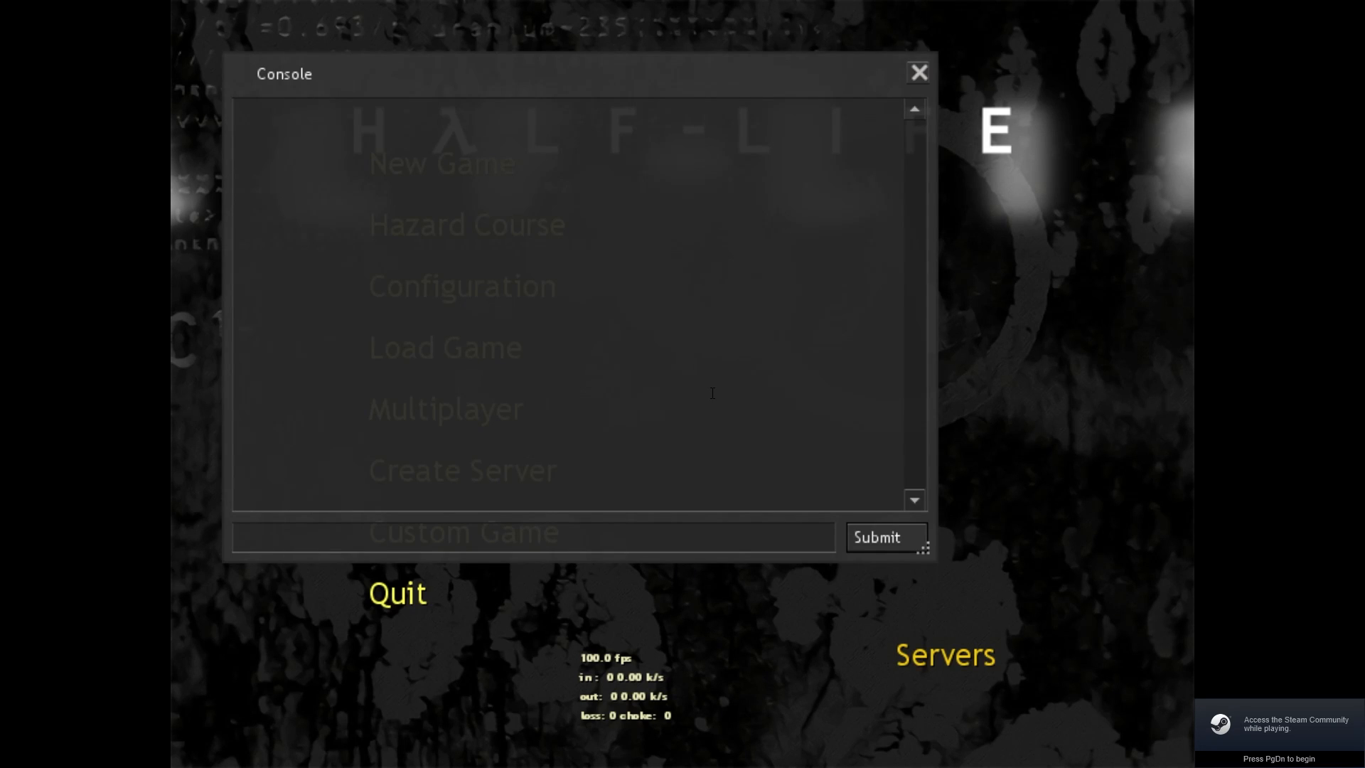
drag(430, 79, 560, 67)
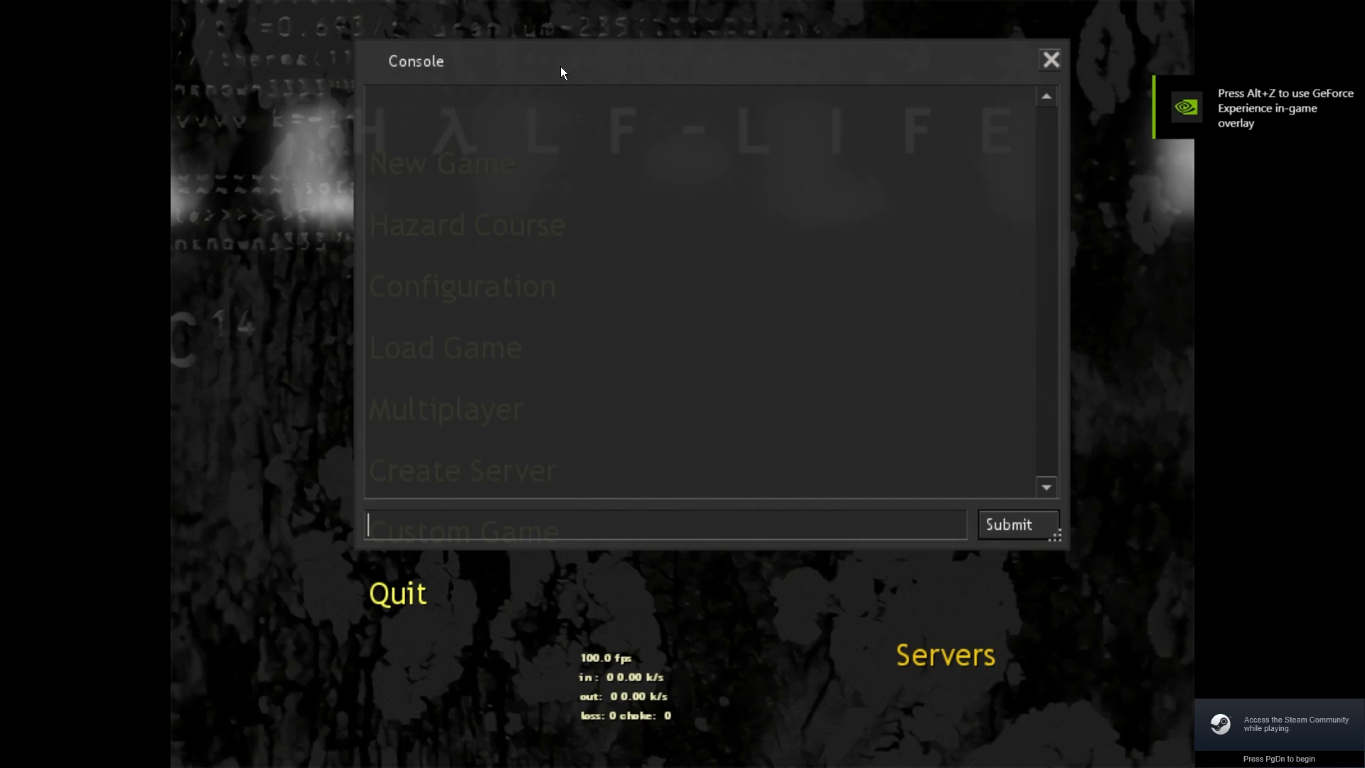
text(map )
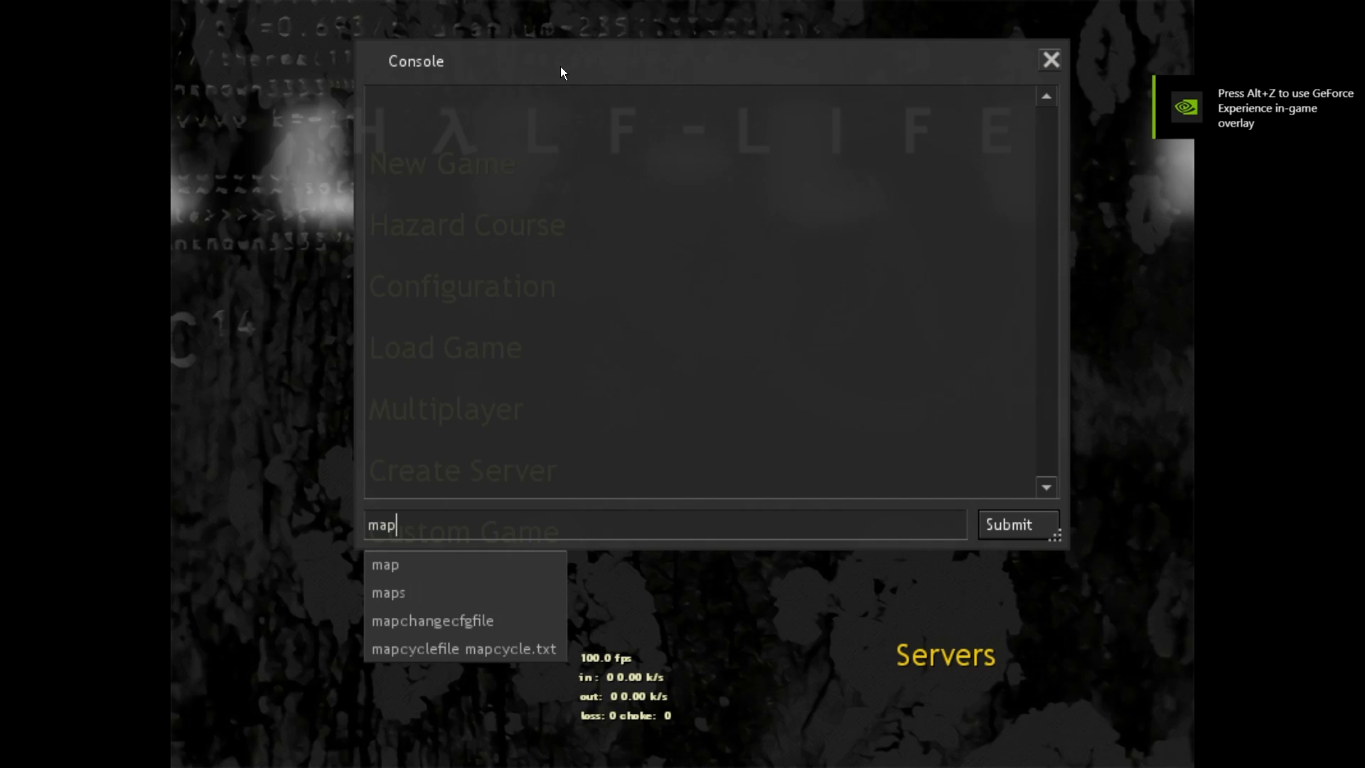
text(2022_firs)
key(BackSpace)
key(BackSpace)
text(irstmap)
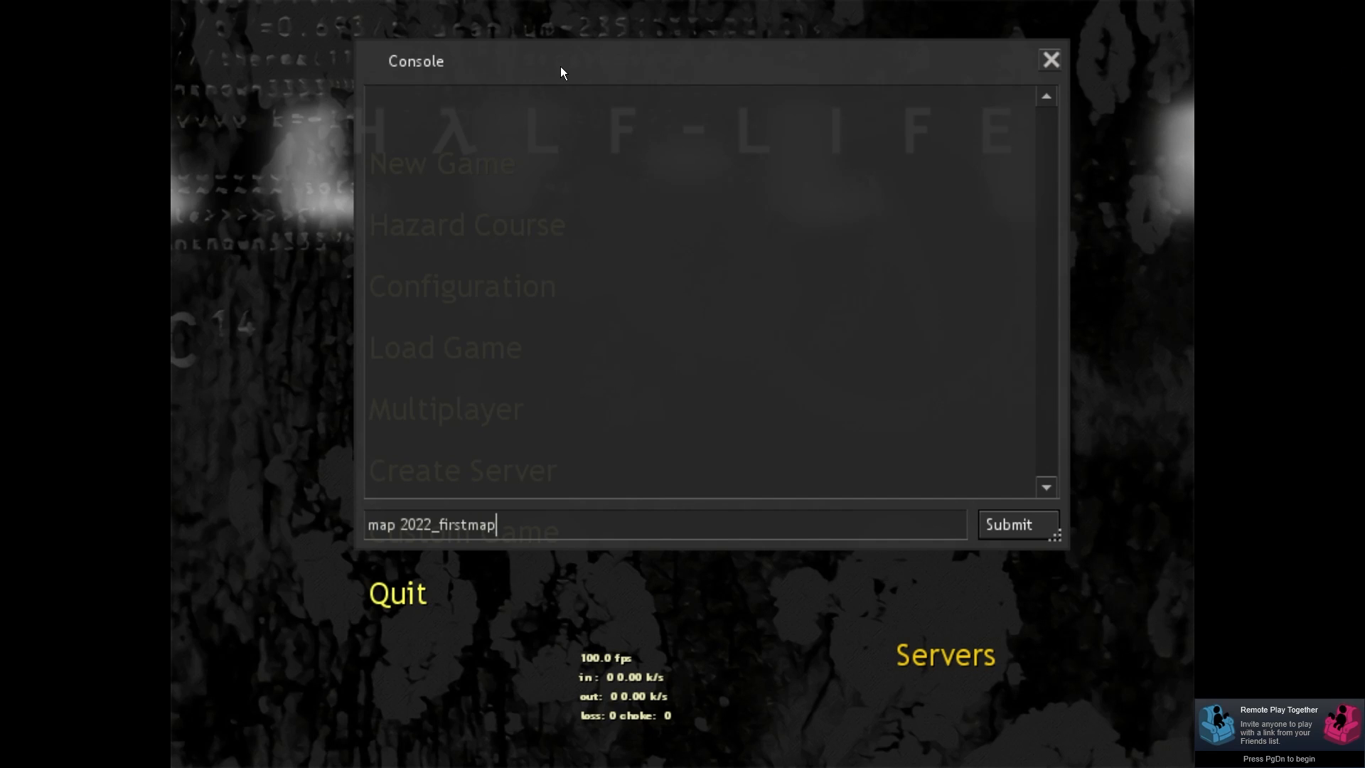
Step: Load 2022_firstmap, look around the room, and walk up to open the door
key(Return)
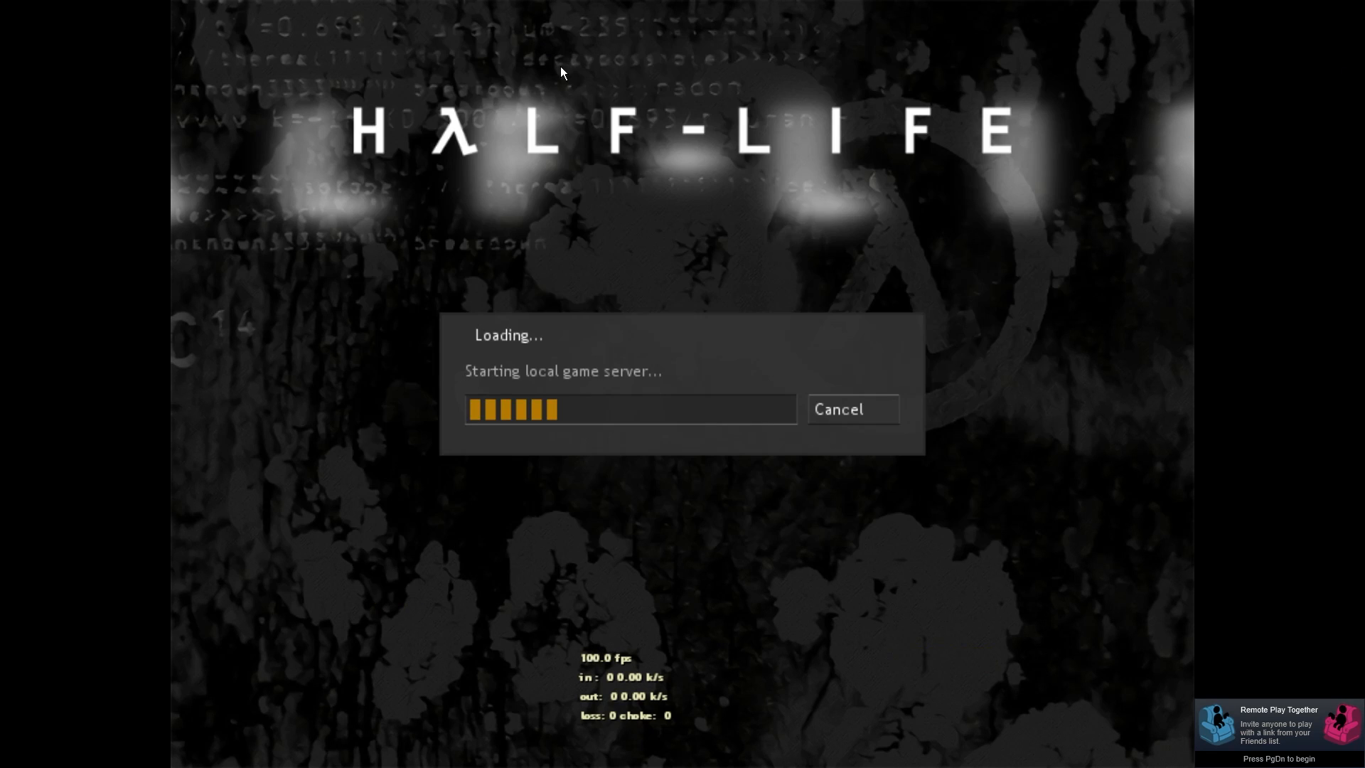
key(w)
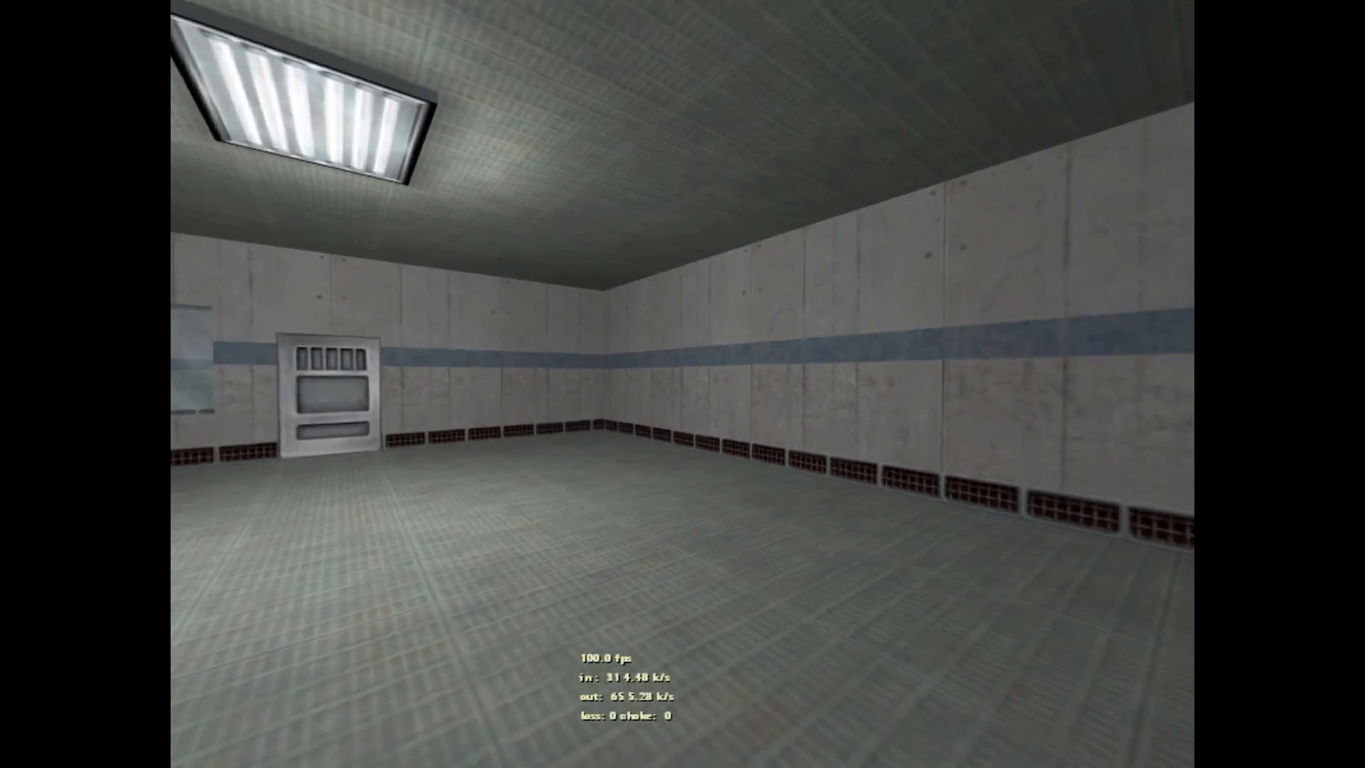
key(s)
key(w)
key(w)
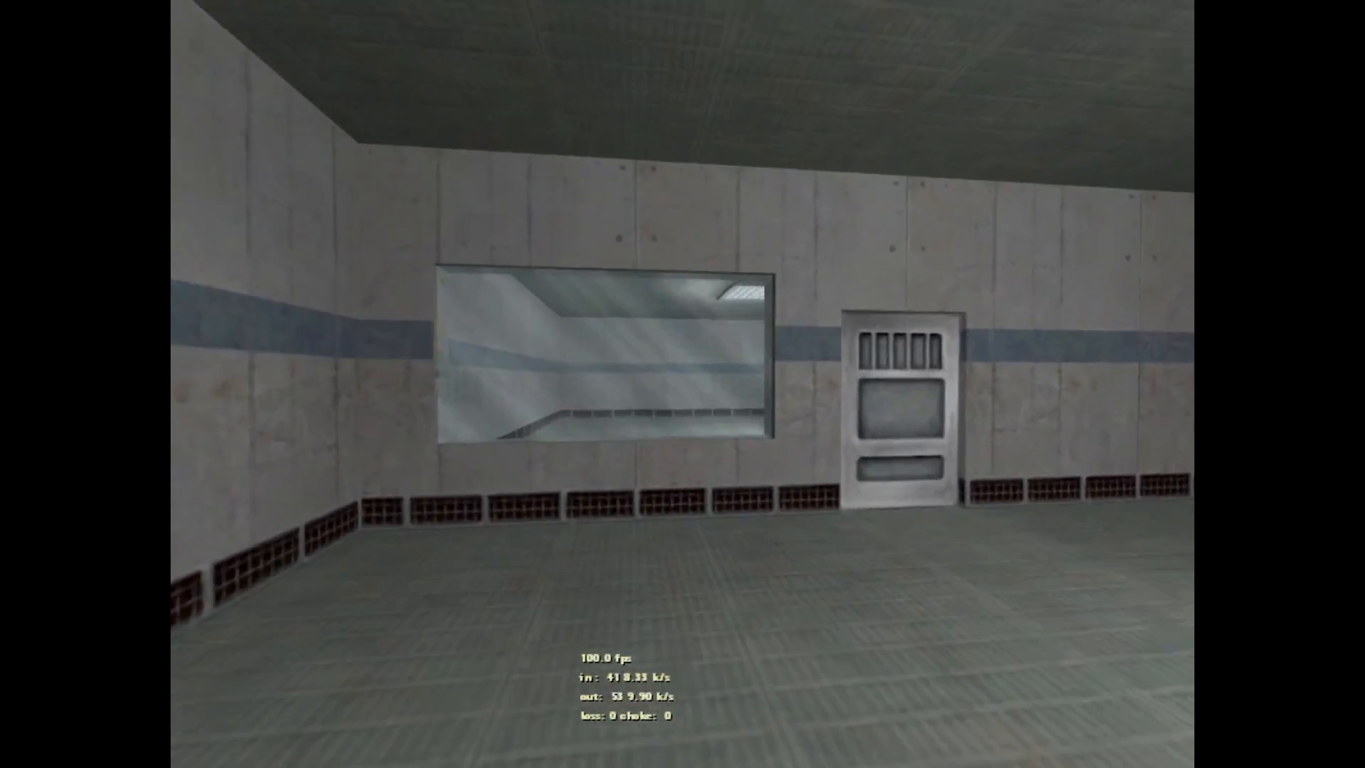
key(s)
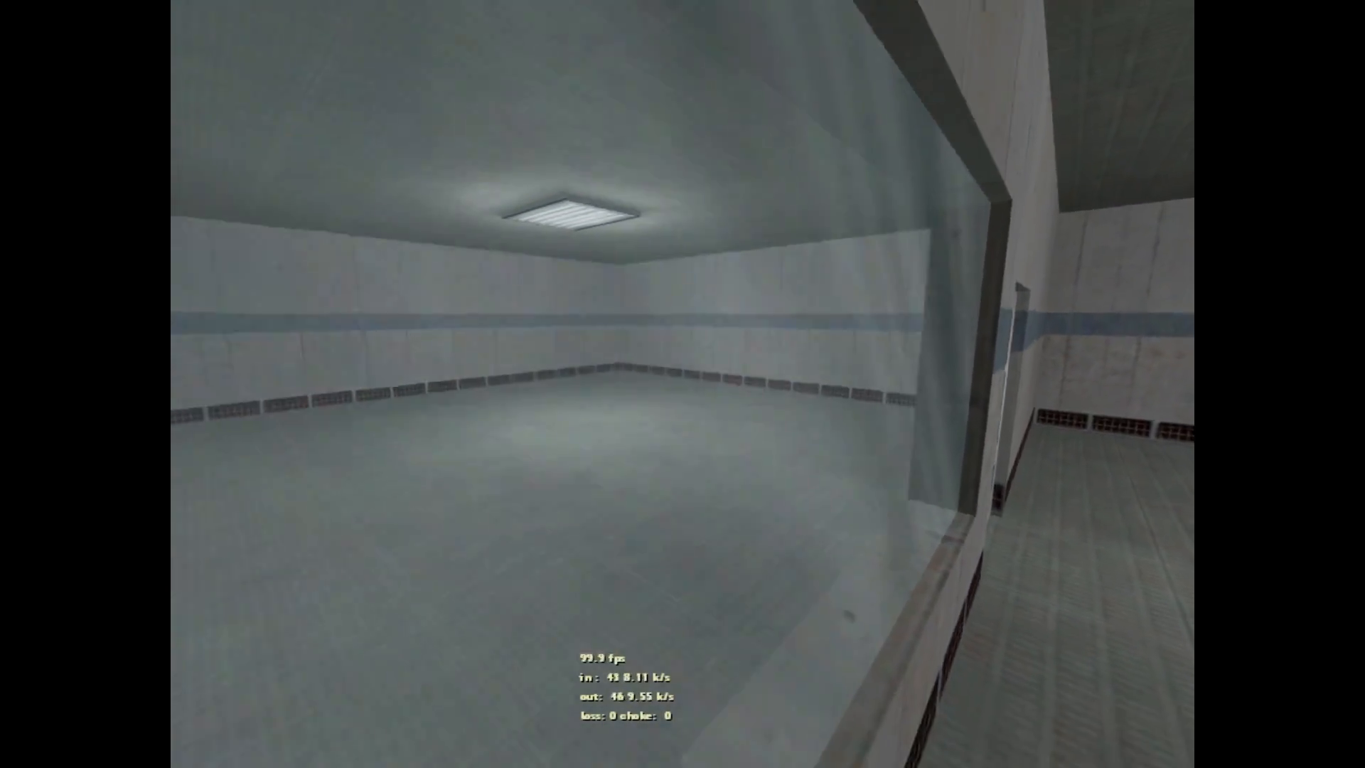
key(w)
key(e)
key(s)
Step: Walk through the doorway, reopen the closed door, then quit the game
key(w)
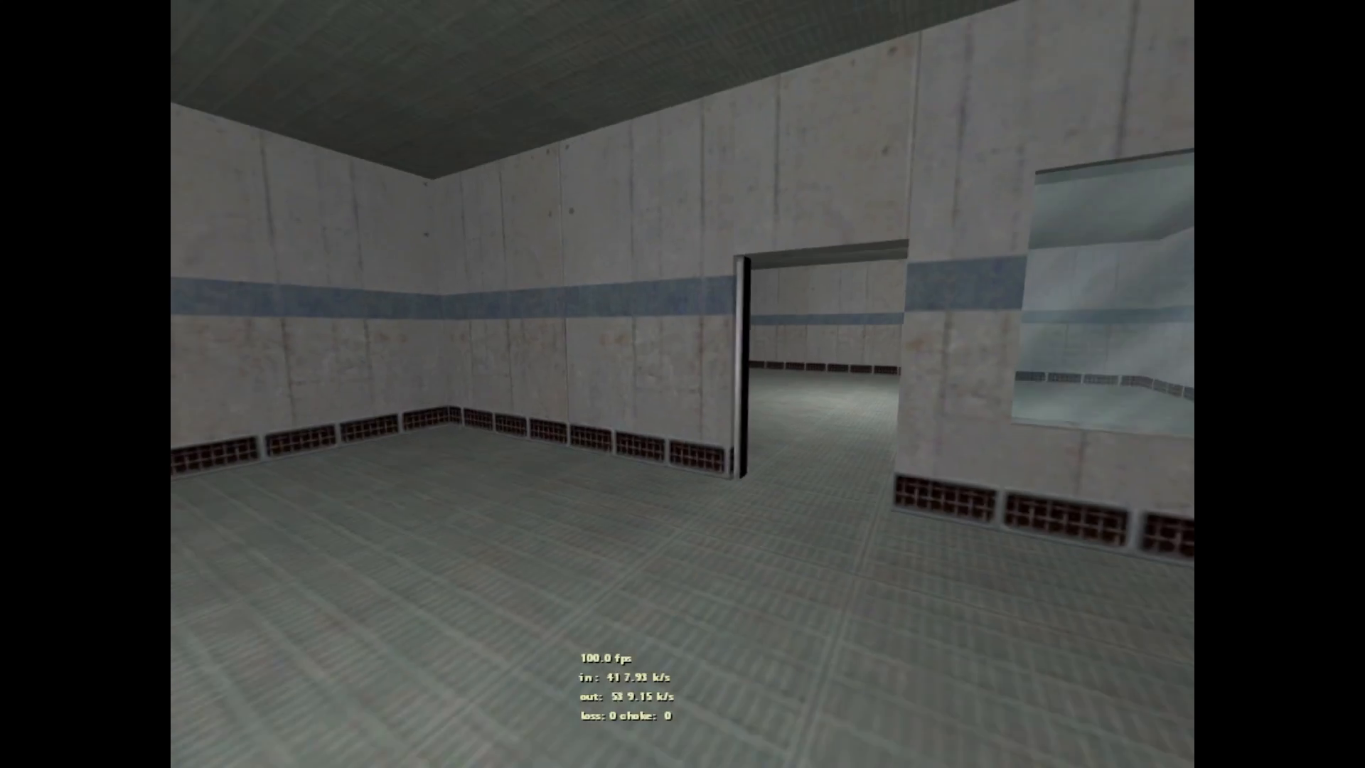
key(s)
key(w)
key(d)
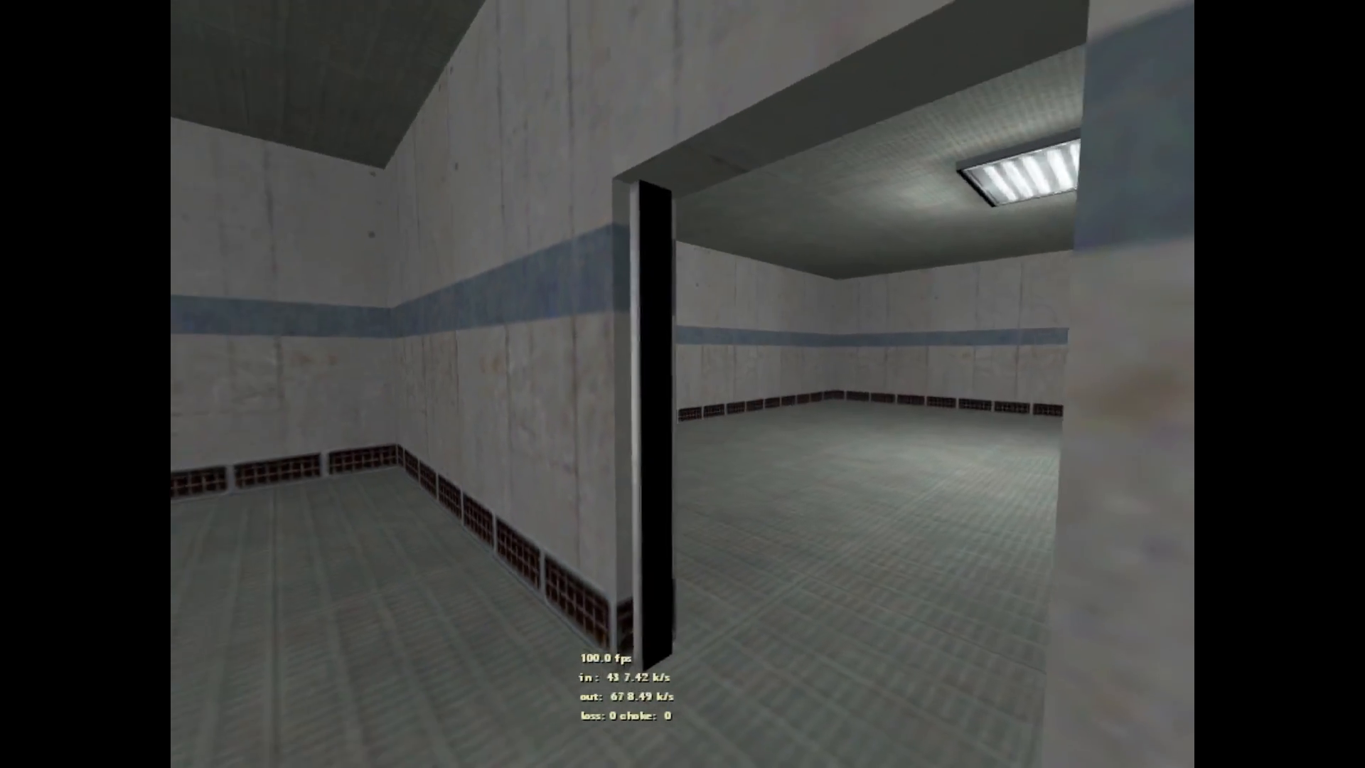
key(s)
key(w)
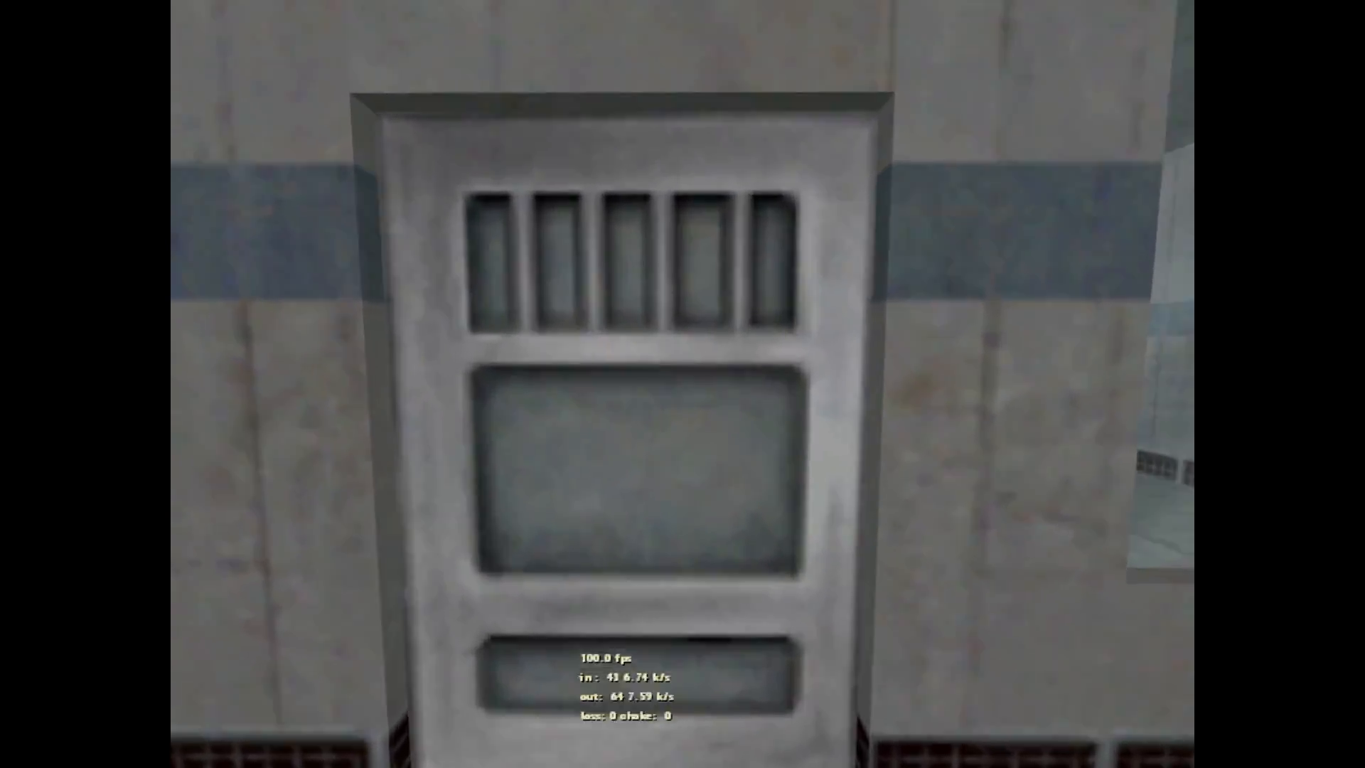
key(e)
key(s)
key(w)
key(s)
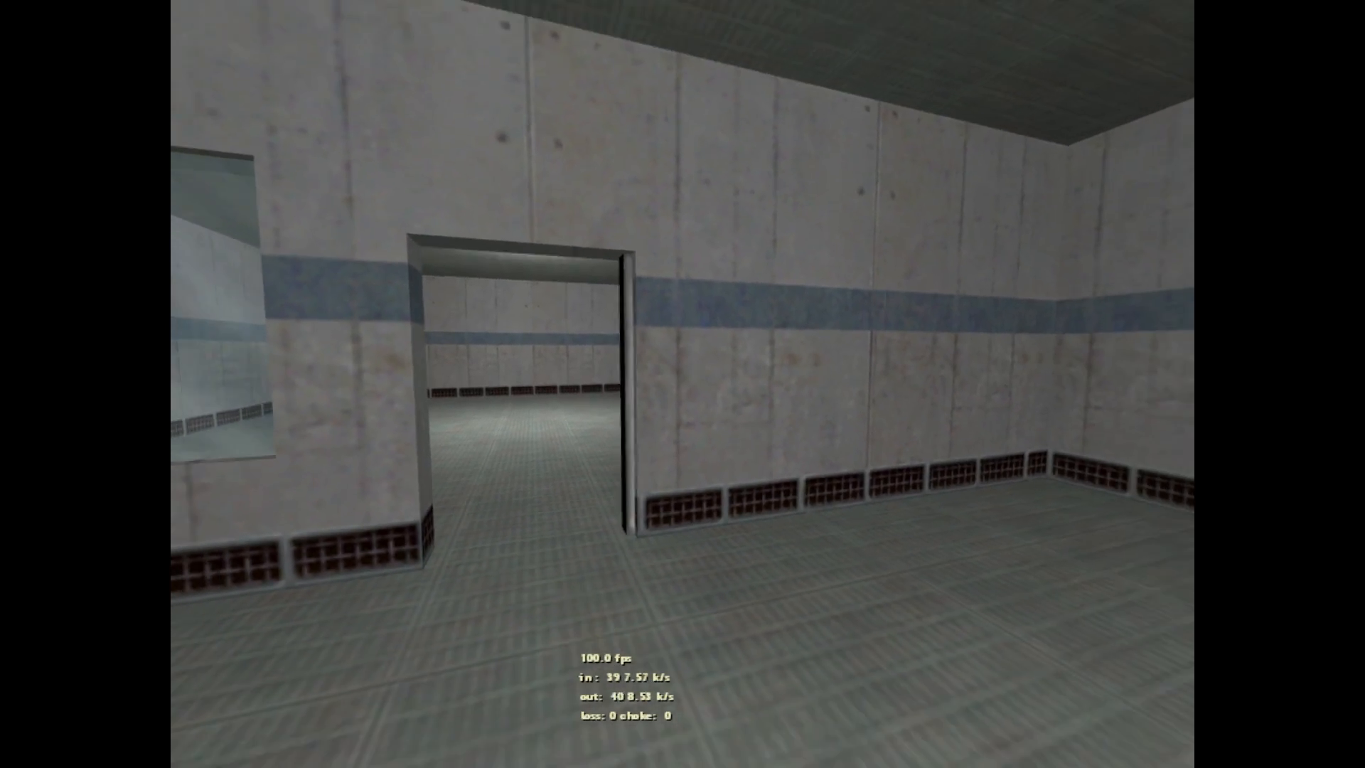
key(a)
key(grave)
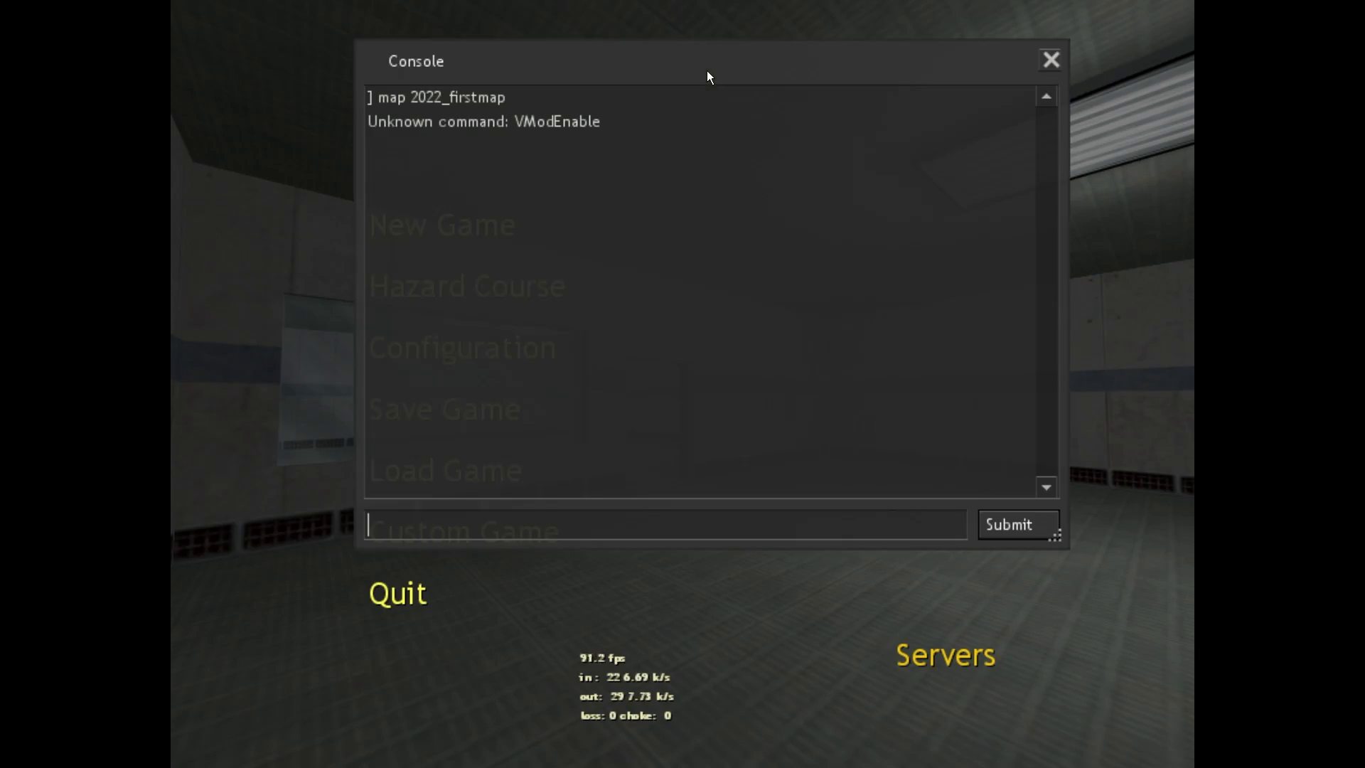
click(412, 595)
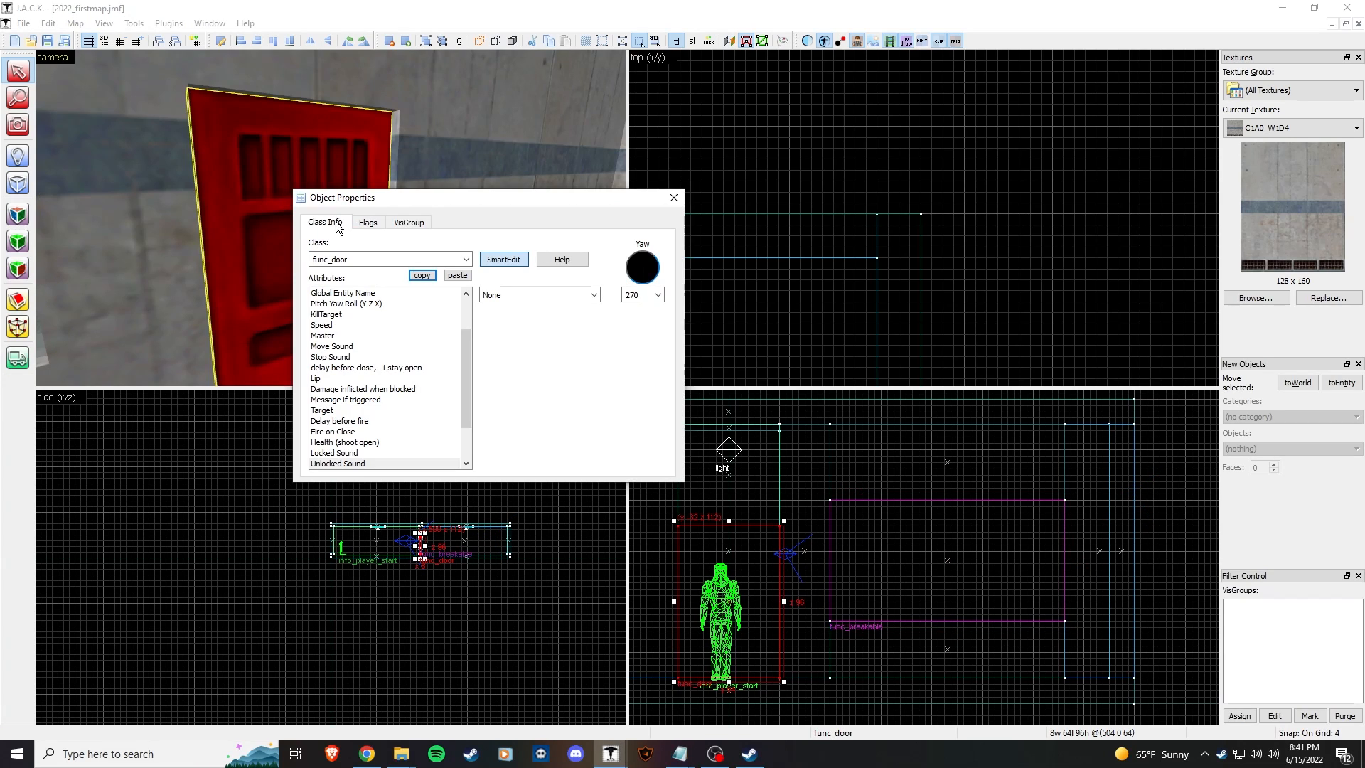
Step: Switch the door's Stop Sound to Light airbrake and close Object Properties
click(334, 358)
click(594, 295)
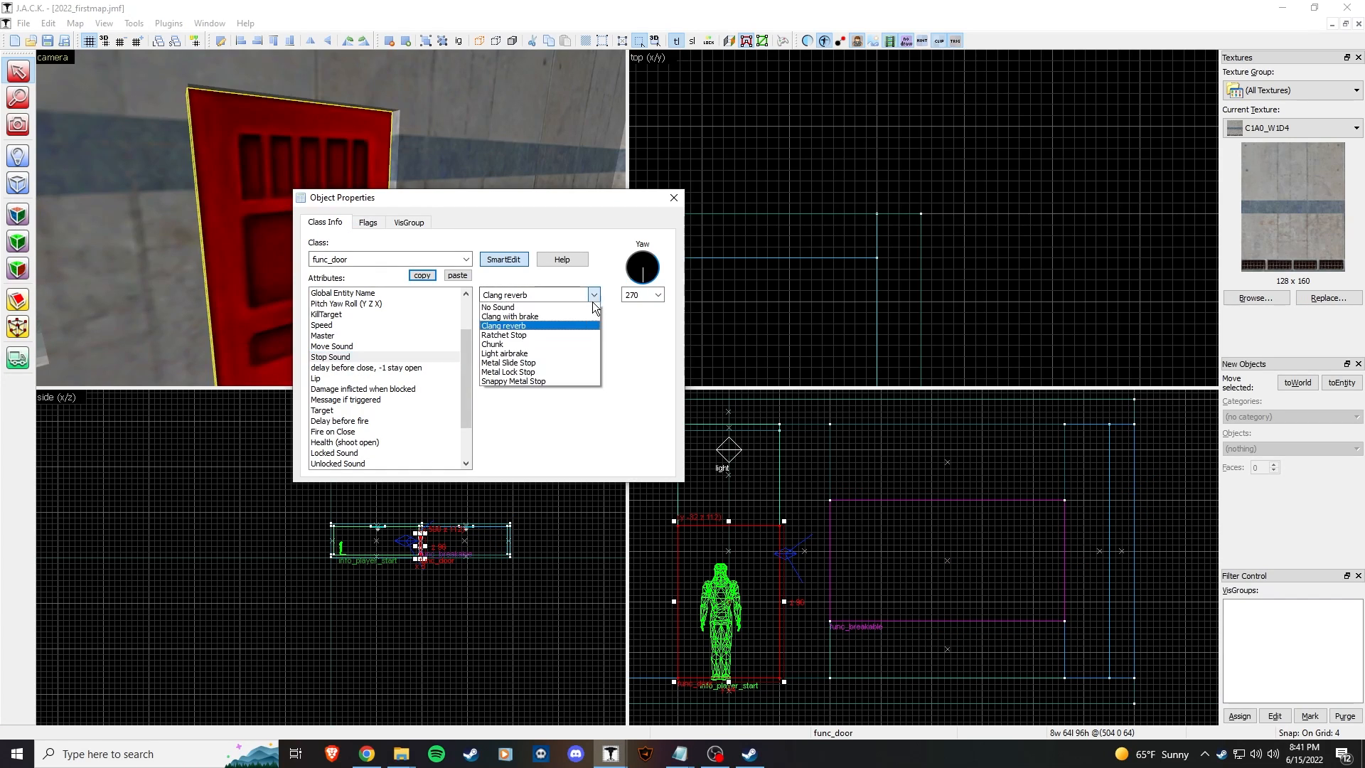
click(587, 352)
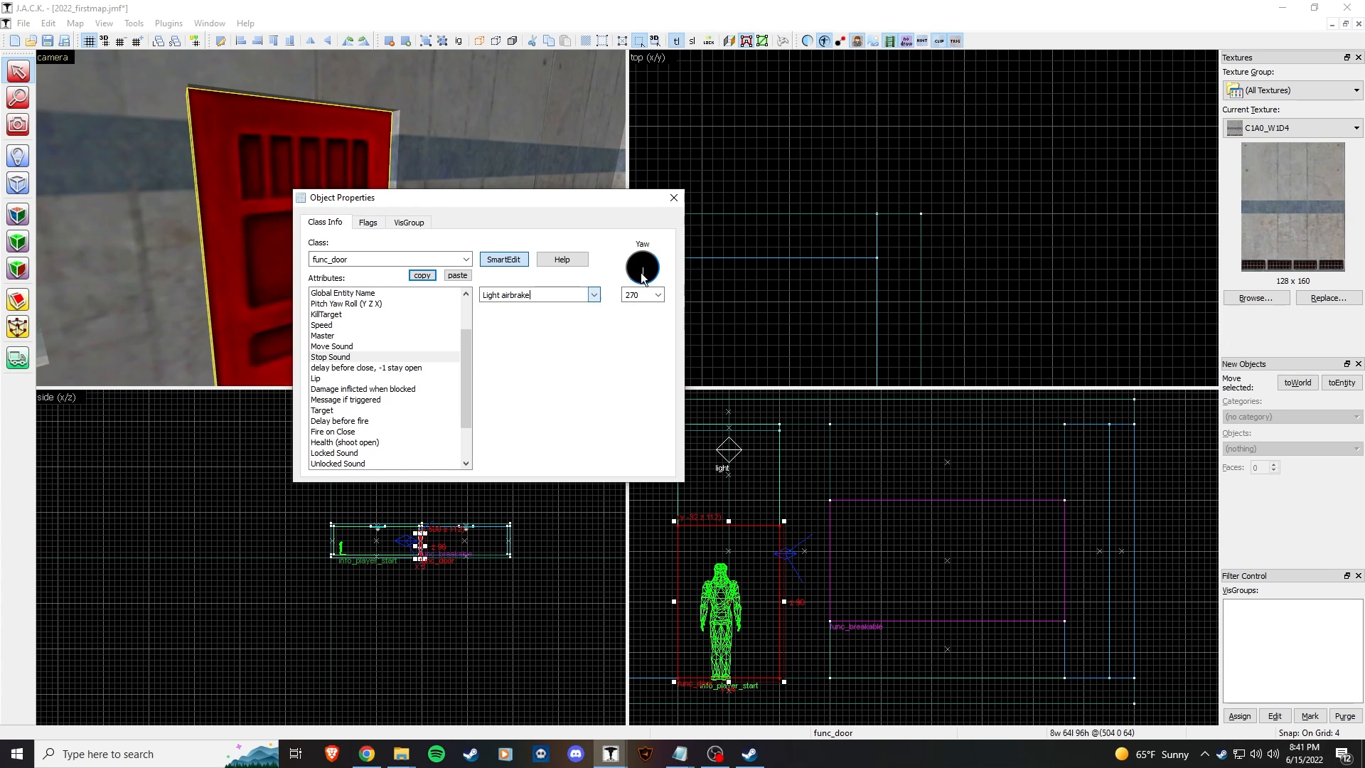
click(673, 198)
key(z)
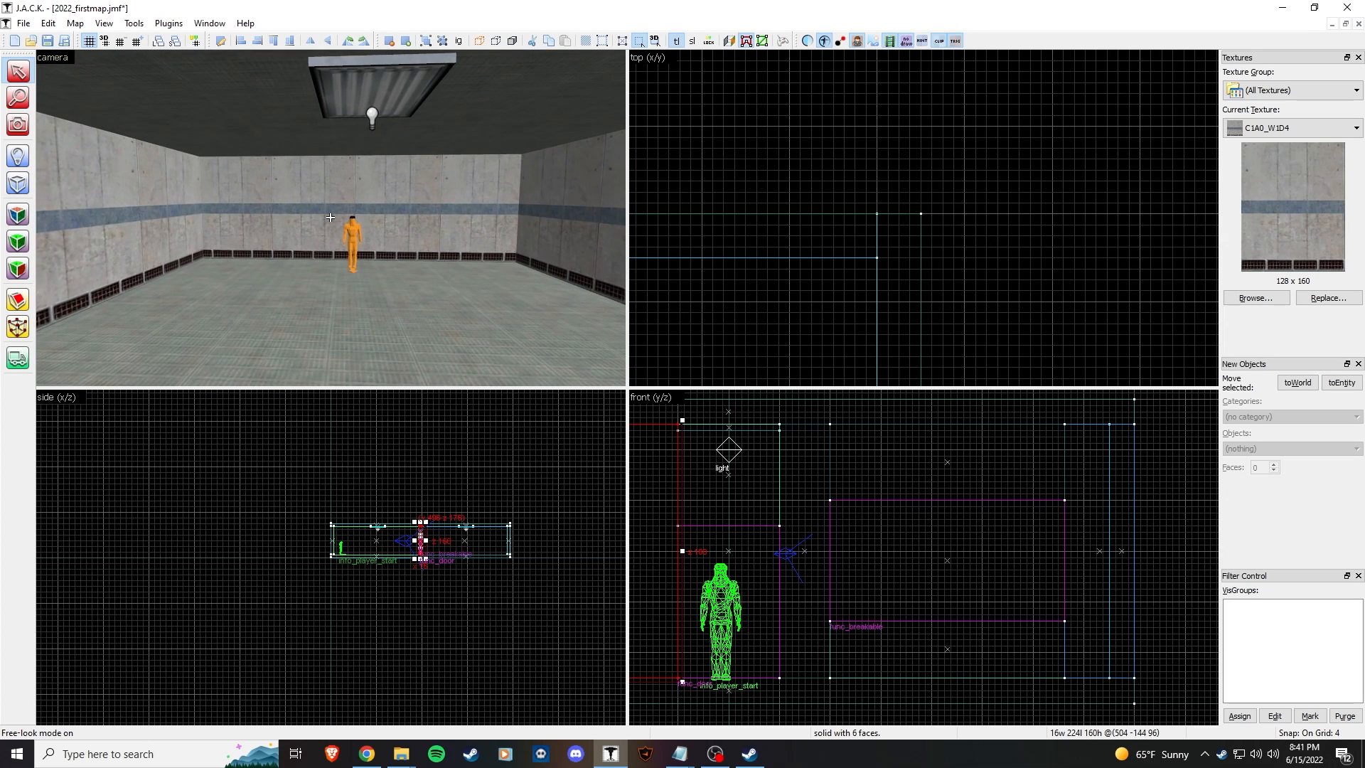
Step: Pick the Entity tool and fly the camera into the room, looking down at the floor
key(w)
key(w)
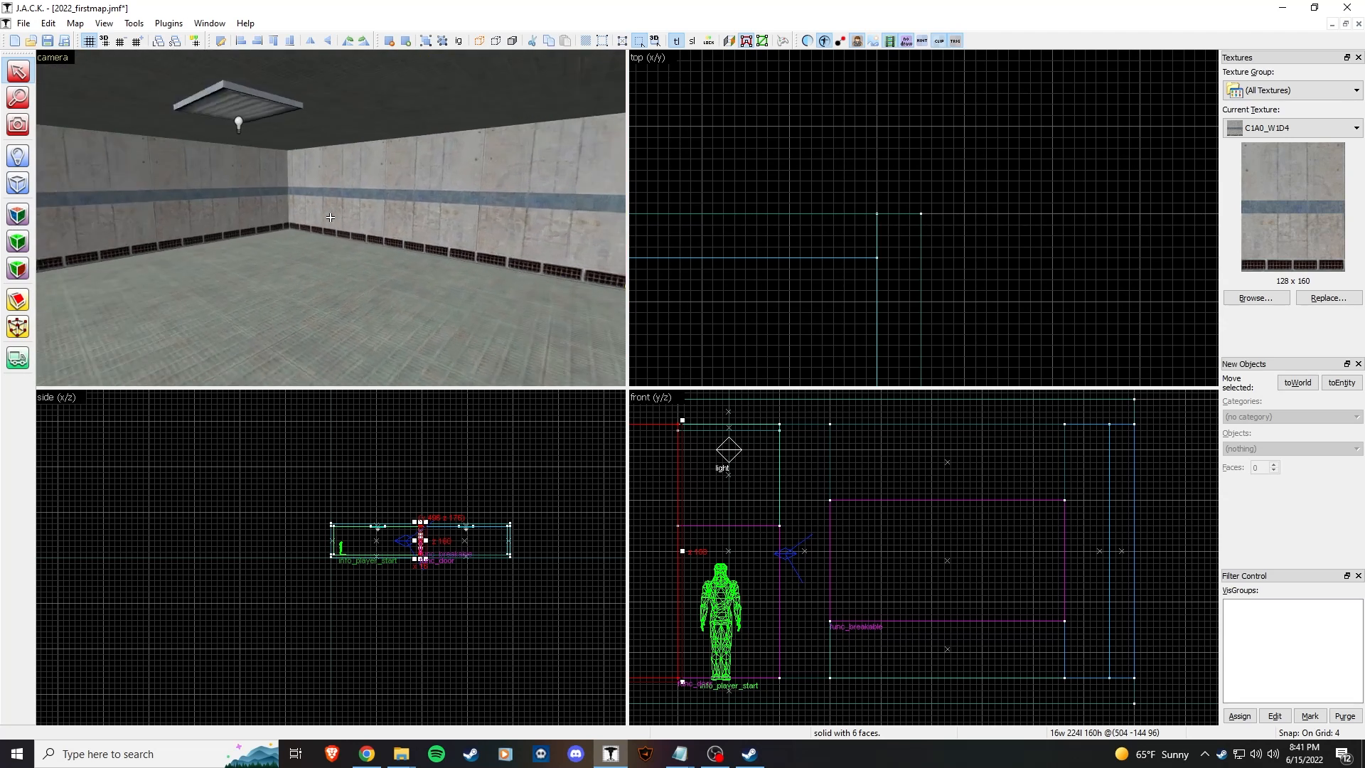
click(21, 158)
key(z)
key(w)
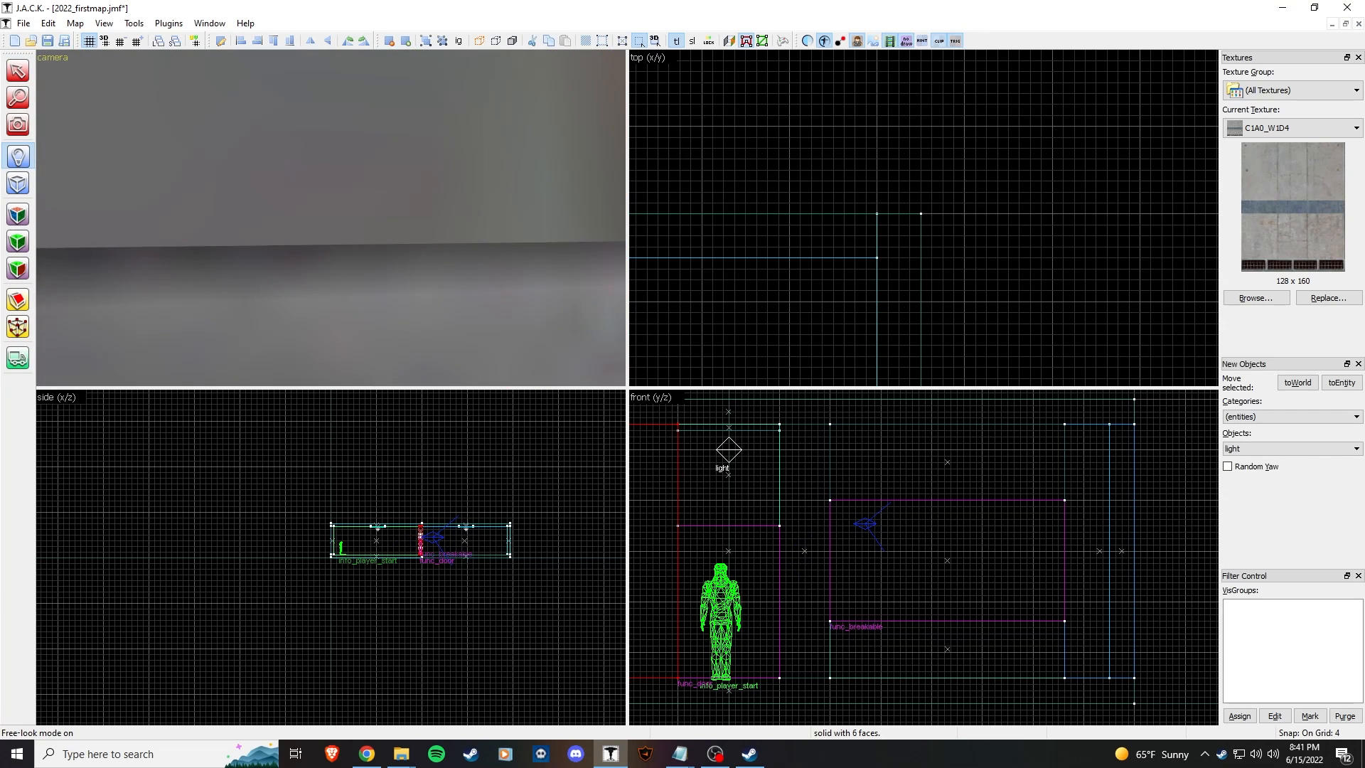
key(w)
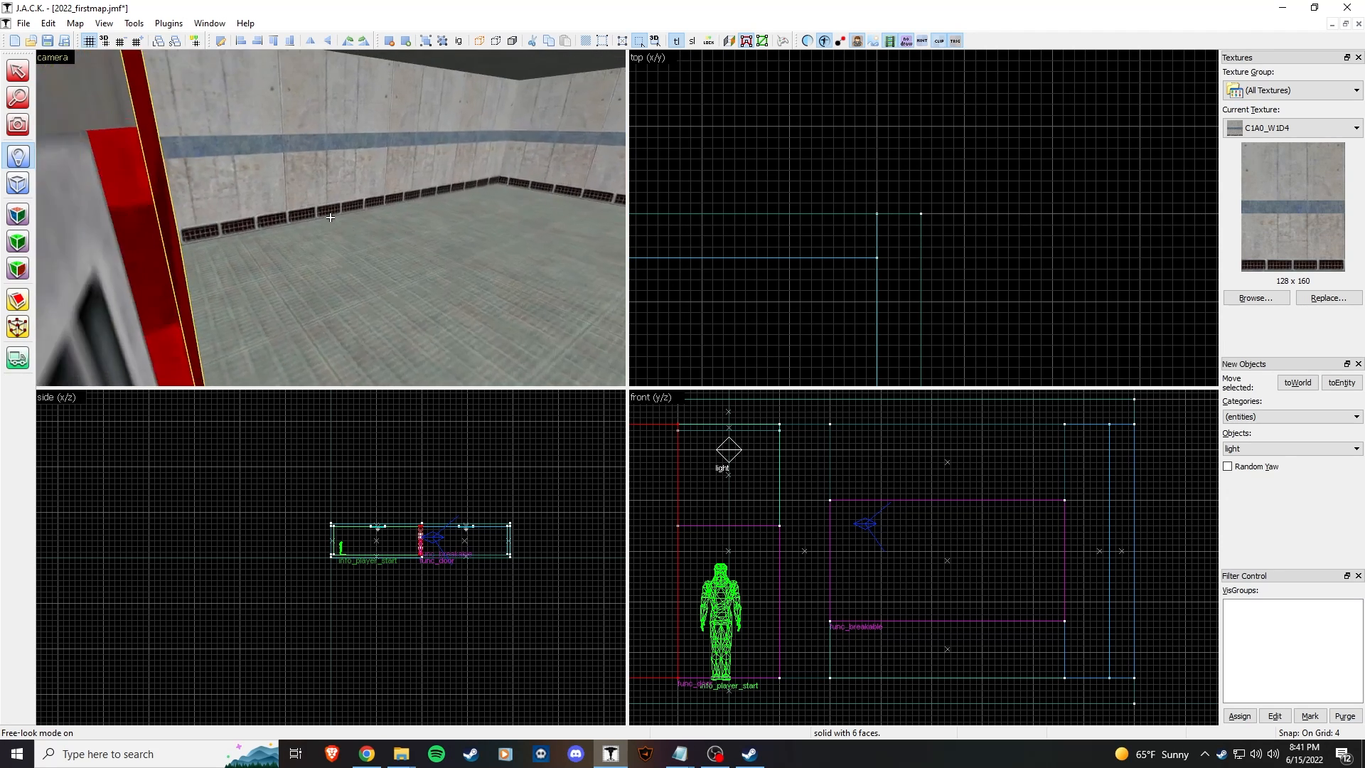
key(z)
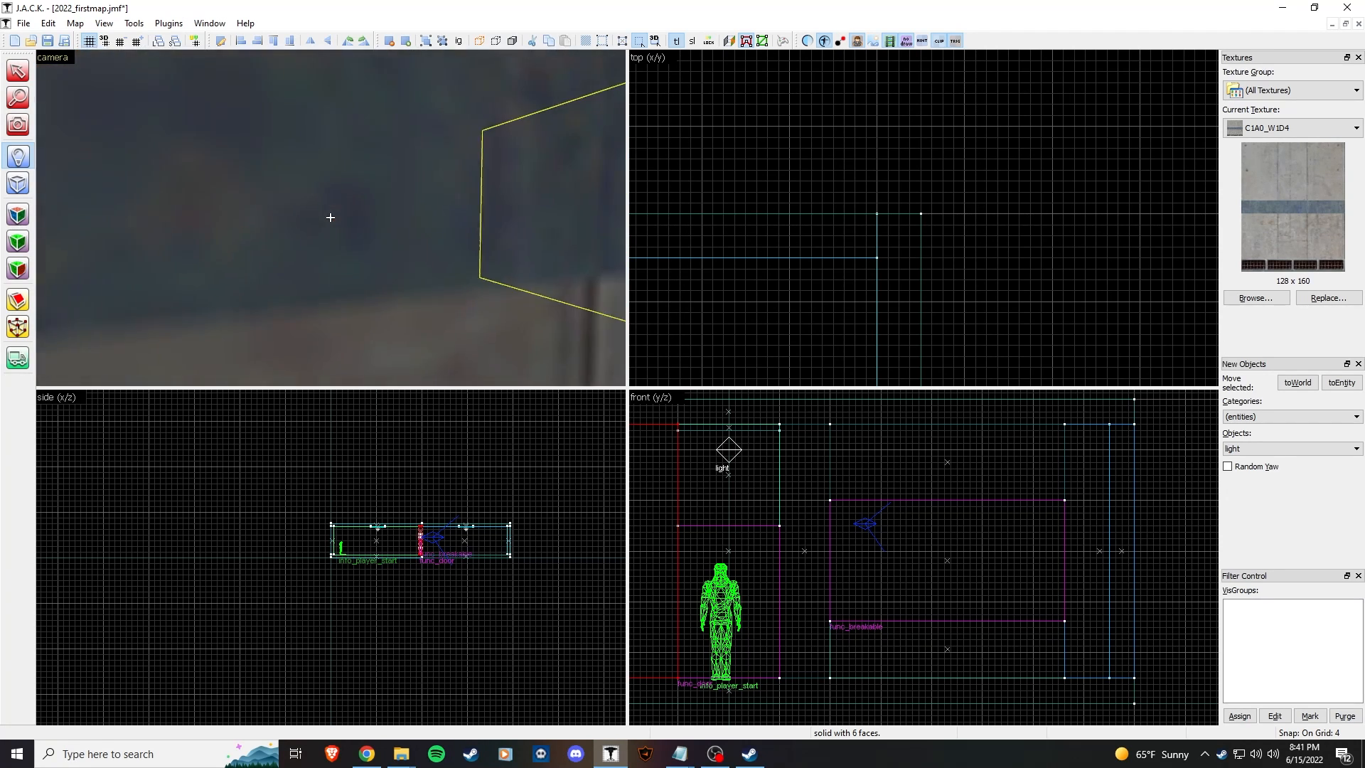
key(s)
key(z)
key(w)
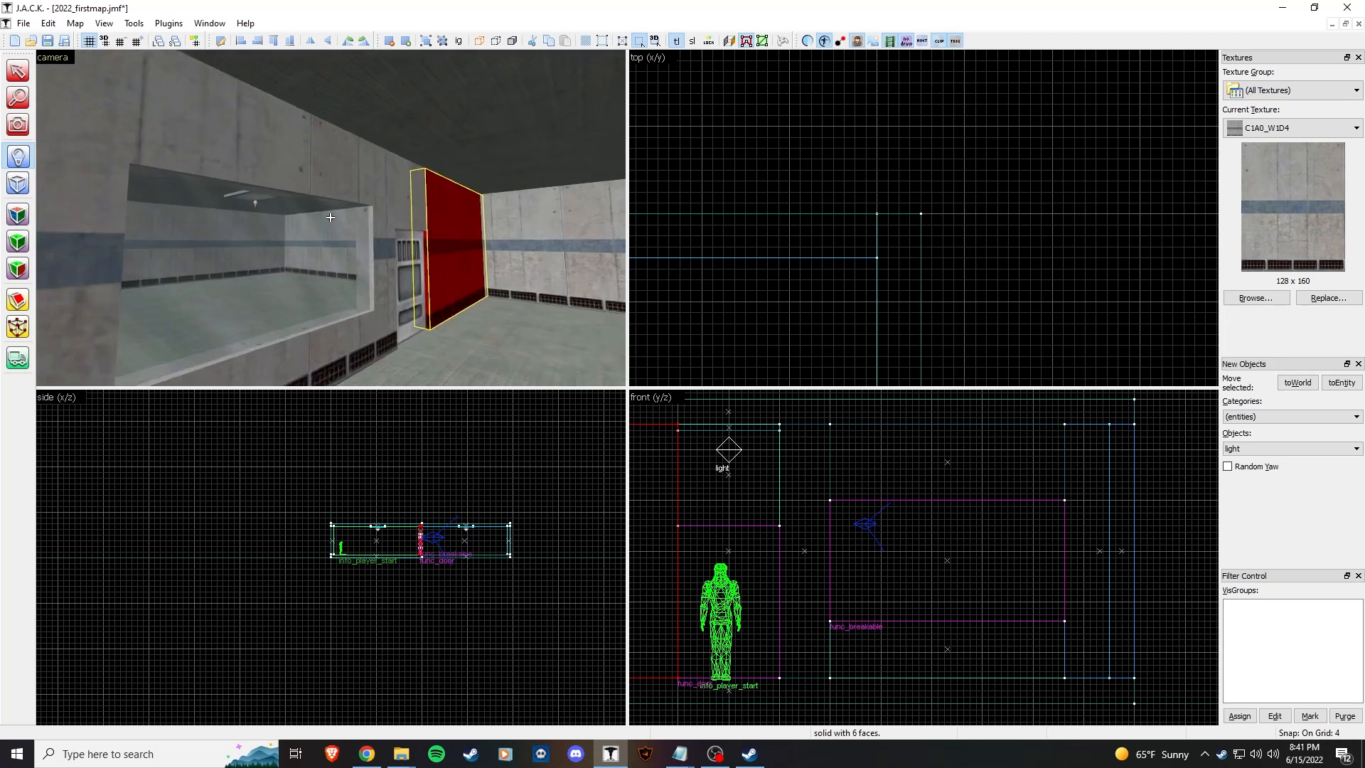
key(z)
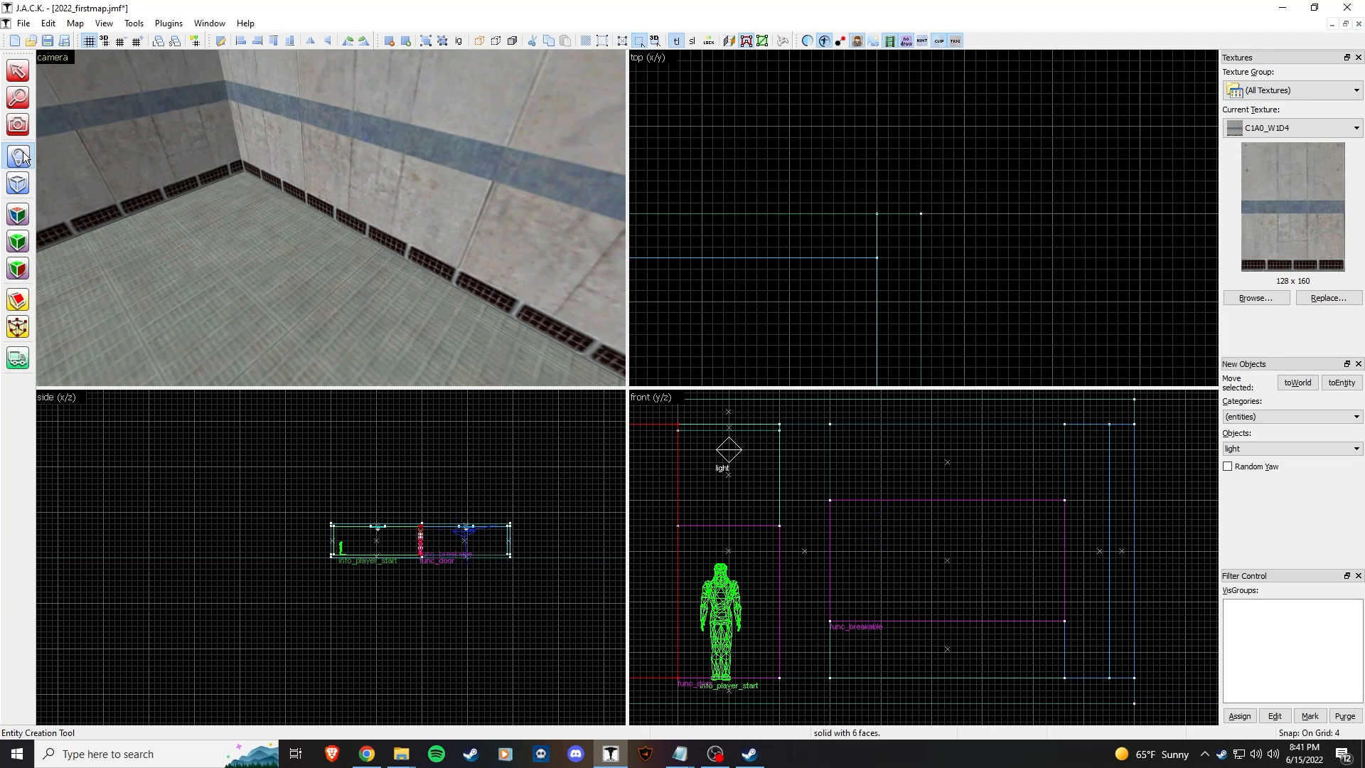
Step: Place a monster_scientist on the room floor
click(1297, 451)
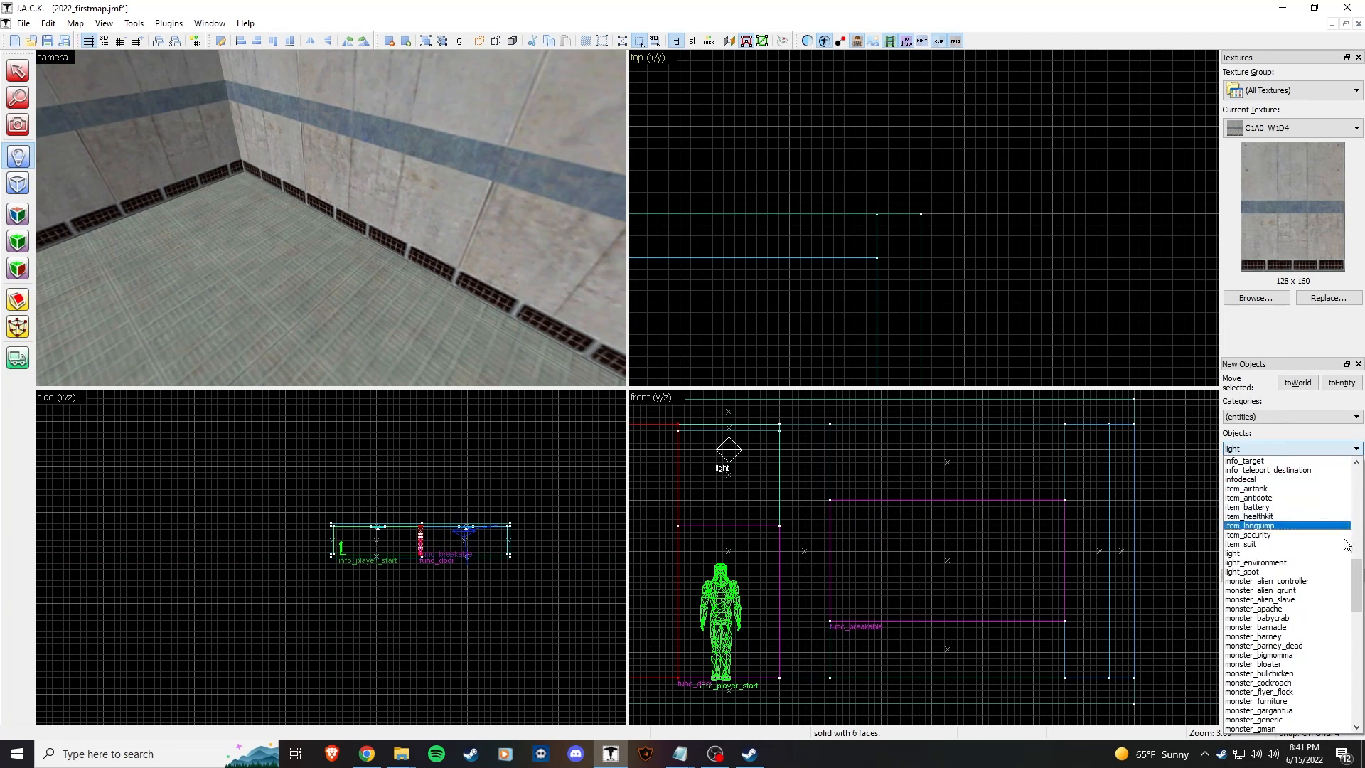
drag(1357, 592, 1363, 640)
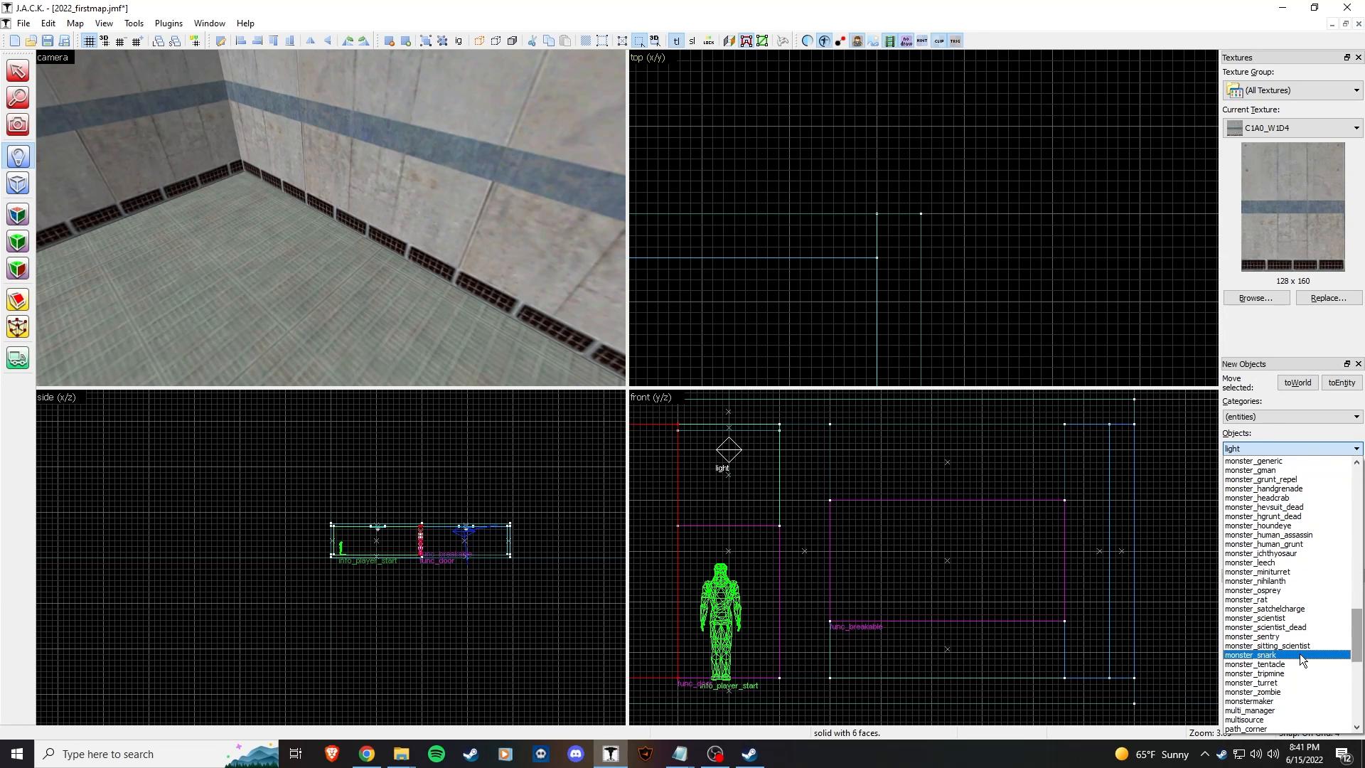
click(1255, 646)
click(335, 255)
Step: Rotate the scientist 90 degrees in the top view and open its properties
click(17, 71)
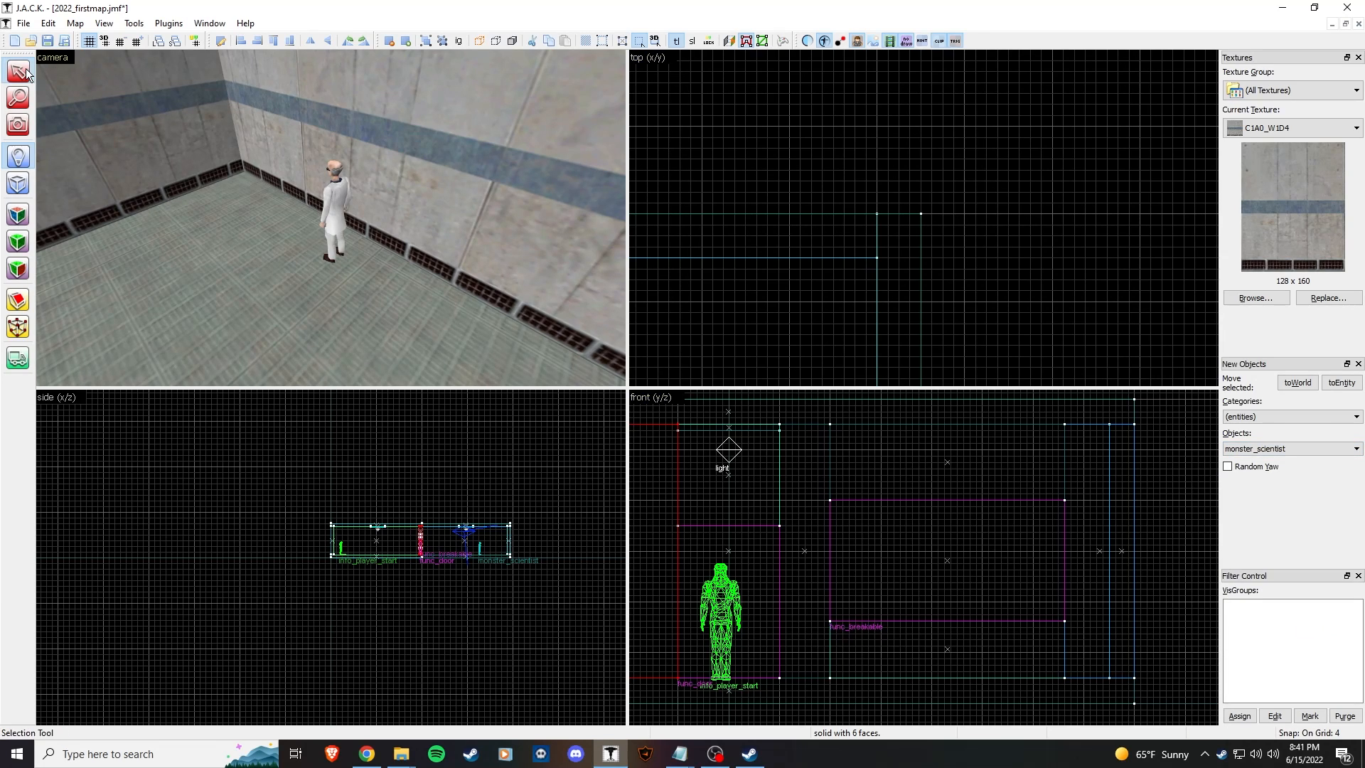
click(351, 224)
scroll(845, 281, down, 3)
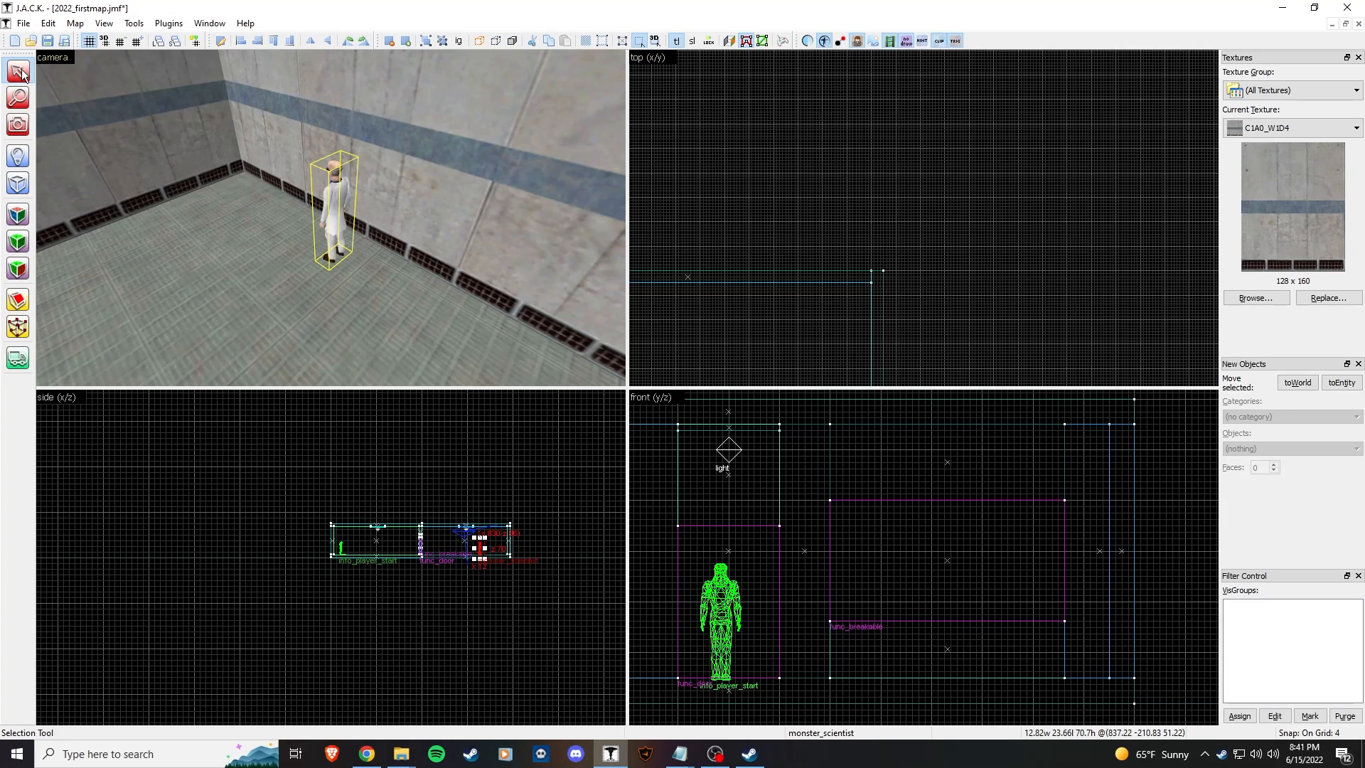
scroll(889, 279, down, 2)
scroll(889, 316, up, 4)
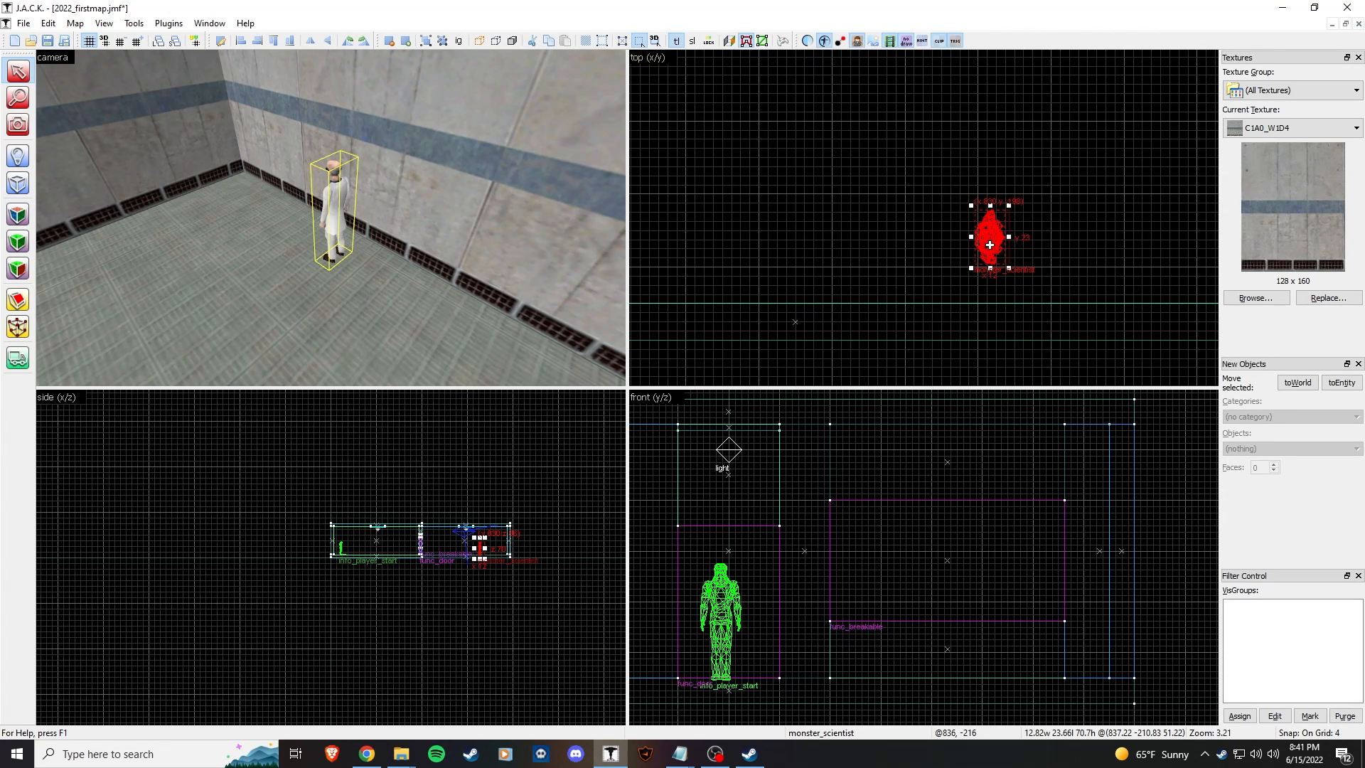
drag(1008, 274, 1048, 217)
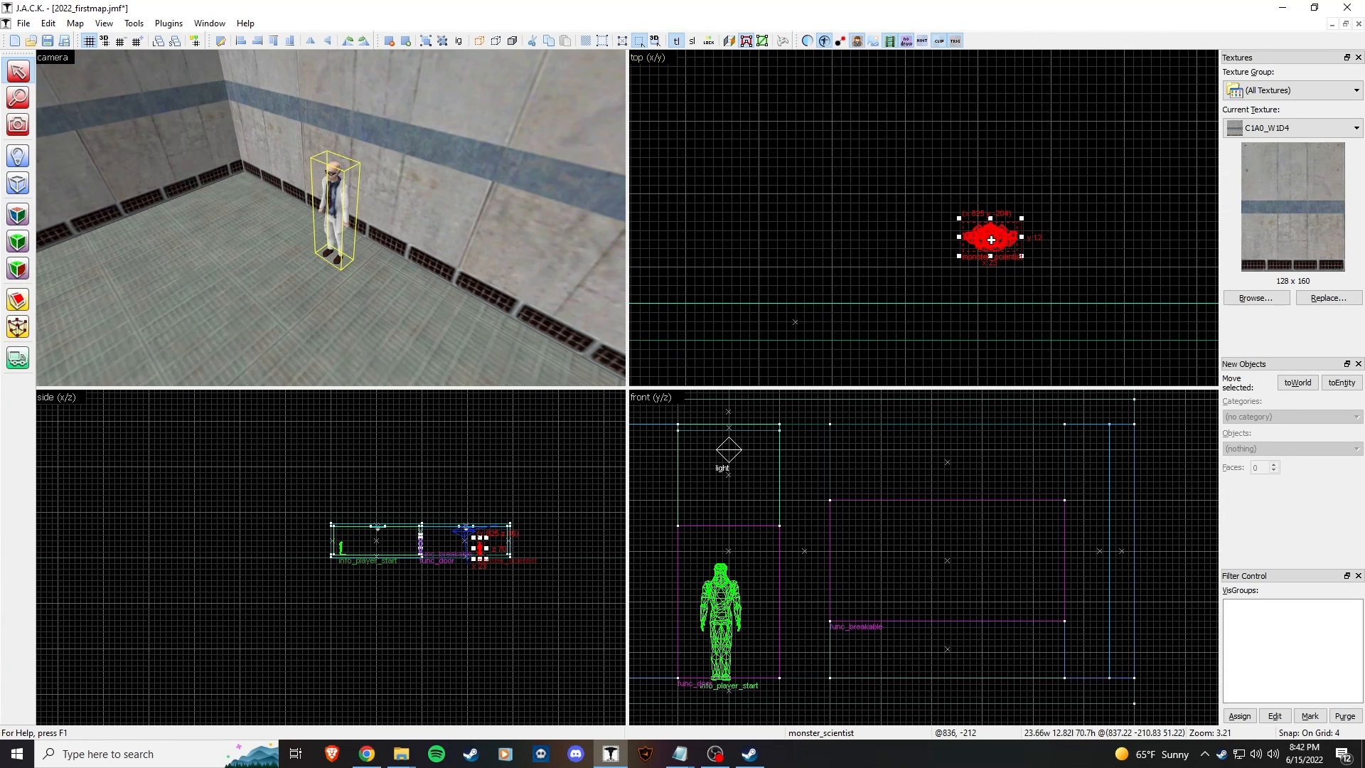
click(415, 204)
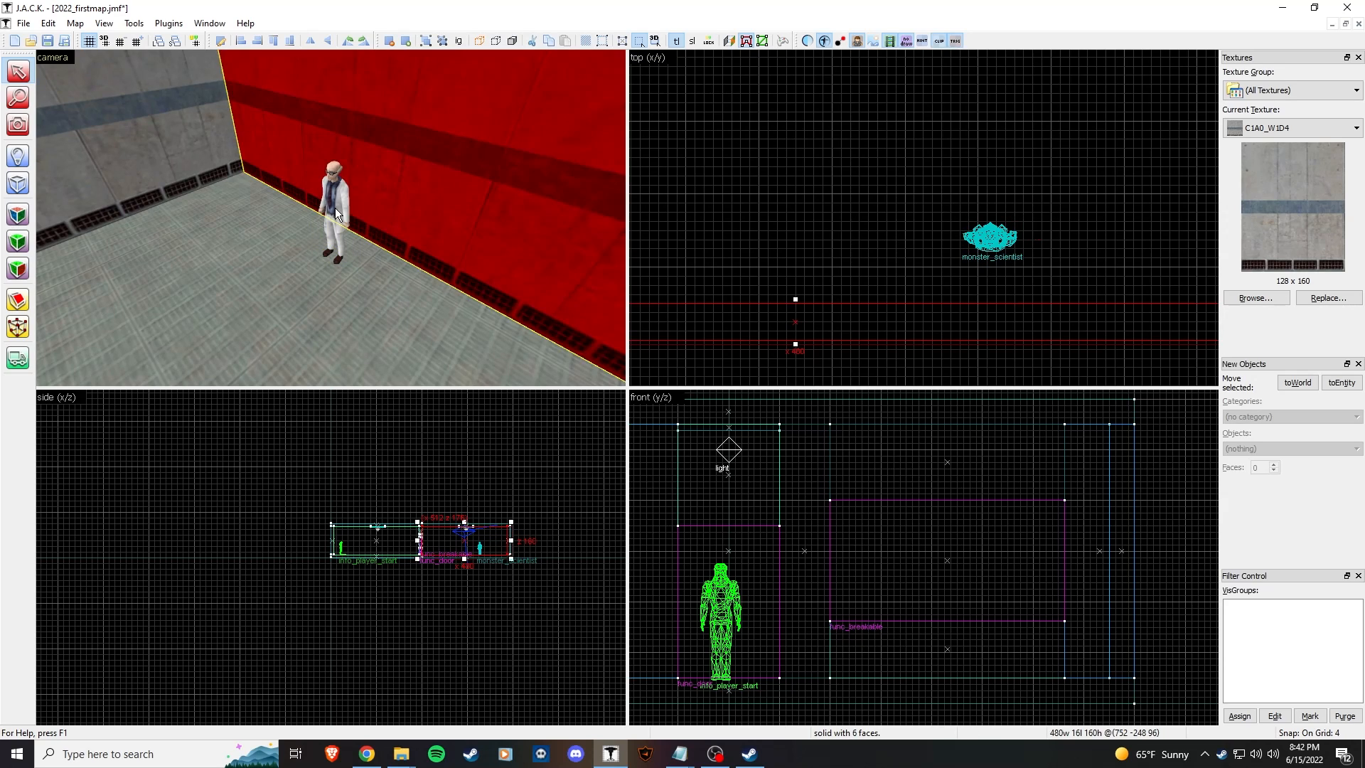
double_click(334, 208)
Step: Look over the scientist's attributes and spawn flags in its properties
drag(398, 207, 731, 254)
click(672, 341)
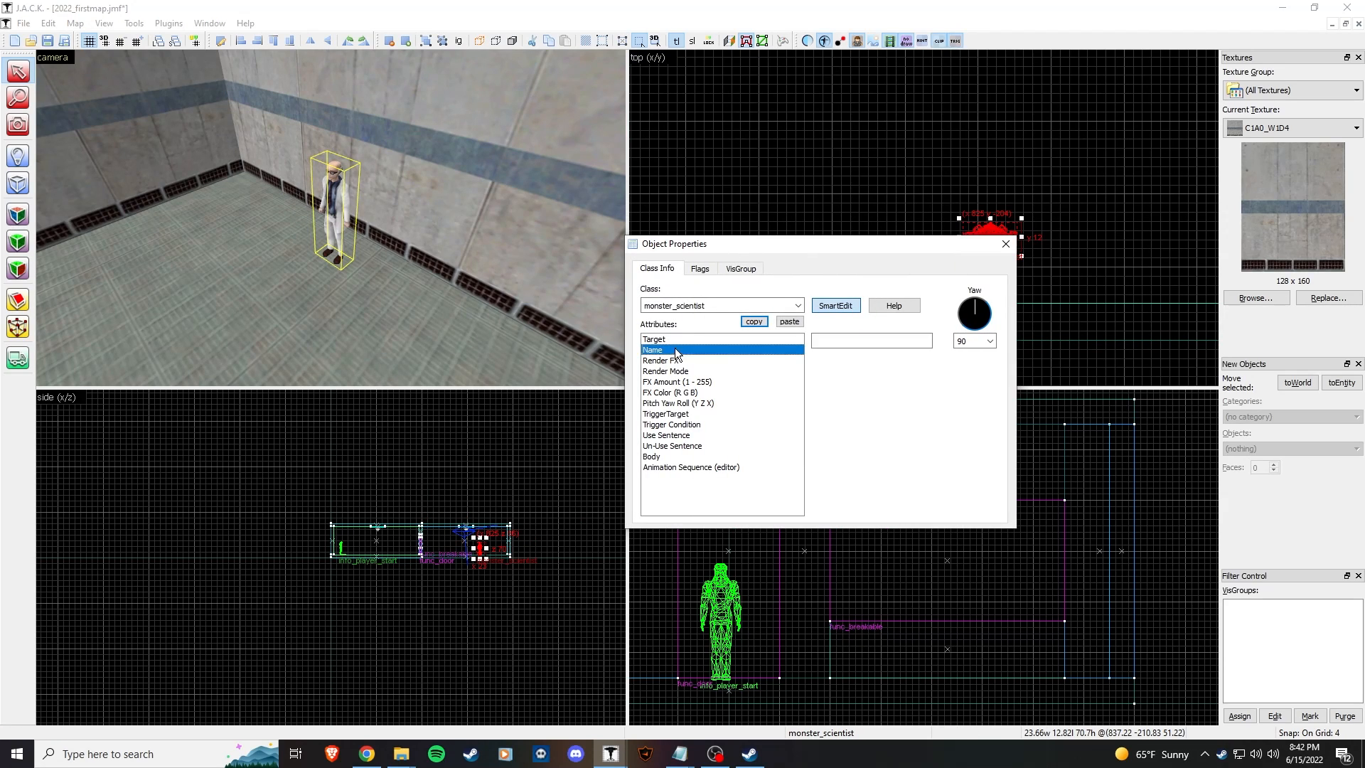
click(704, 272)
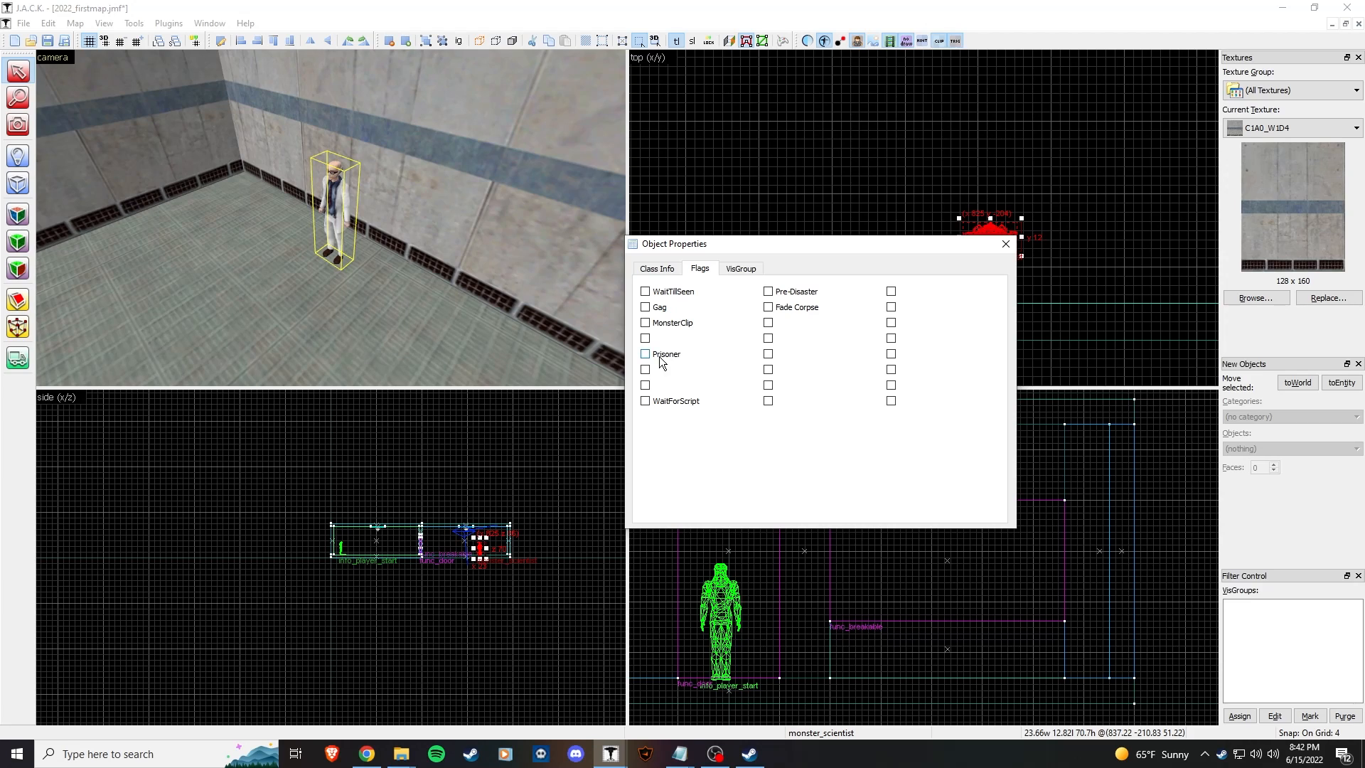
drag(706, 246, 723, 241)
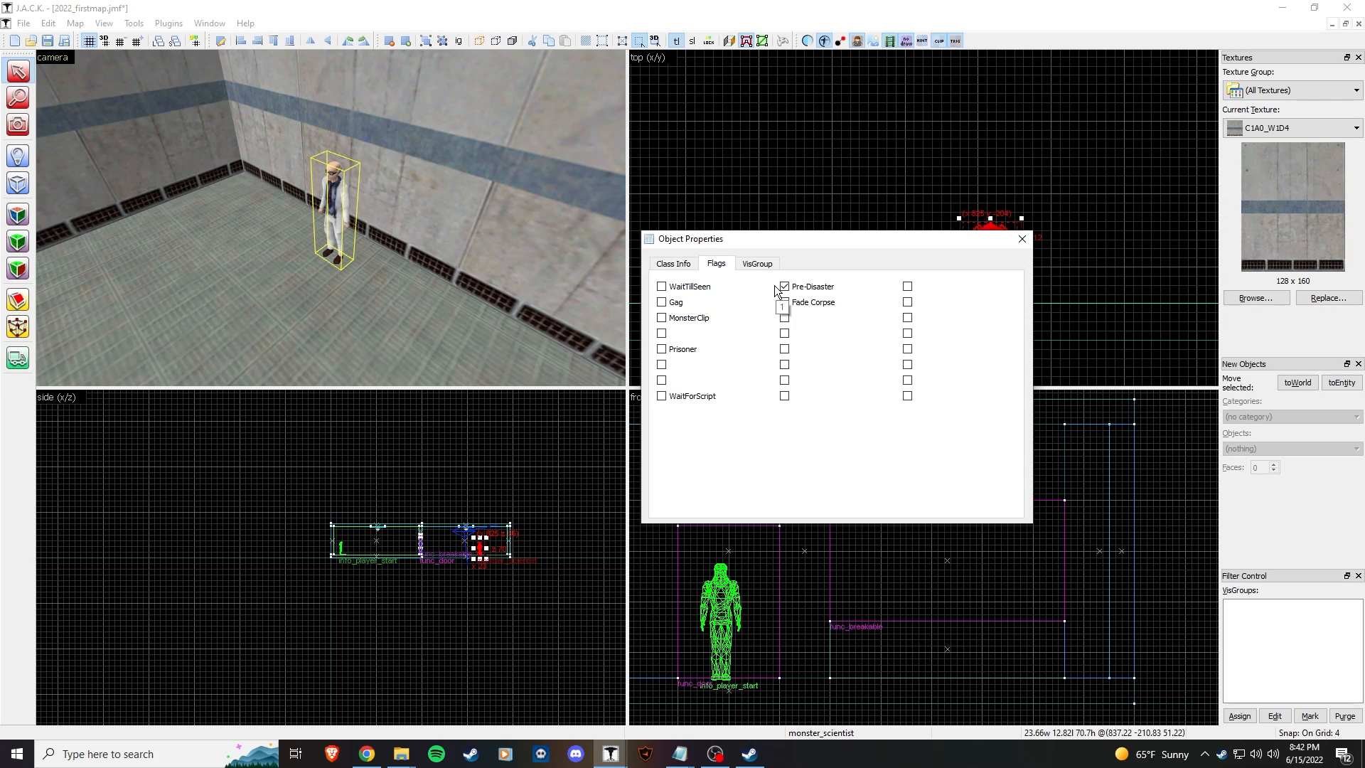
click(668, 266)
click(716, 263)
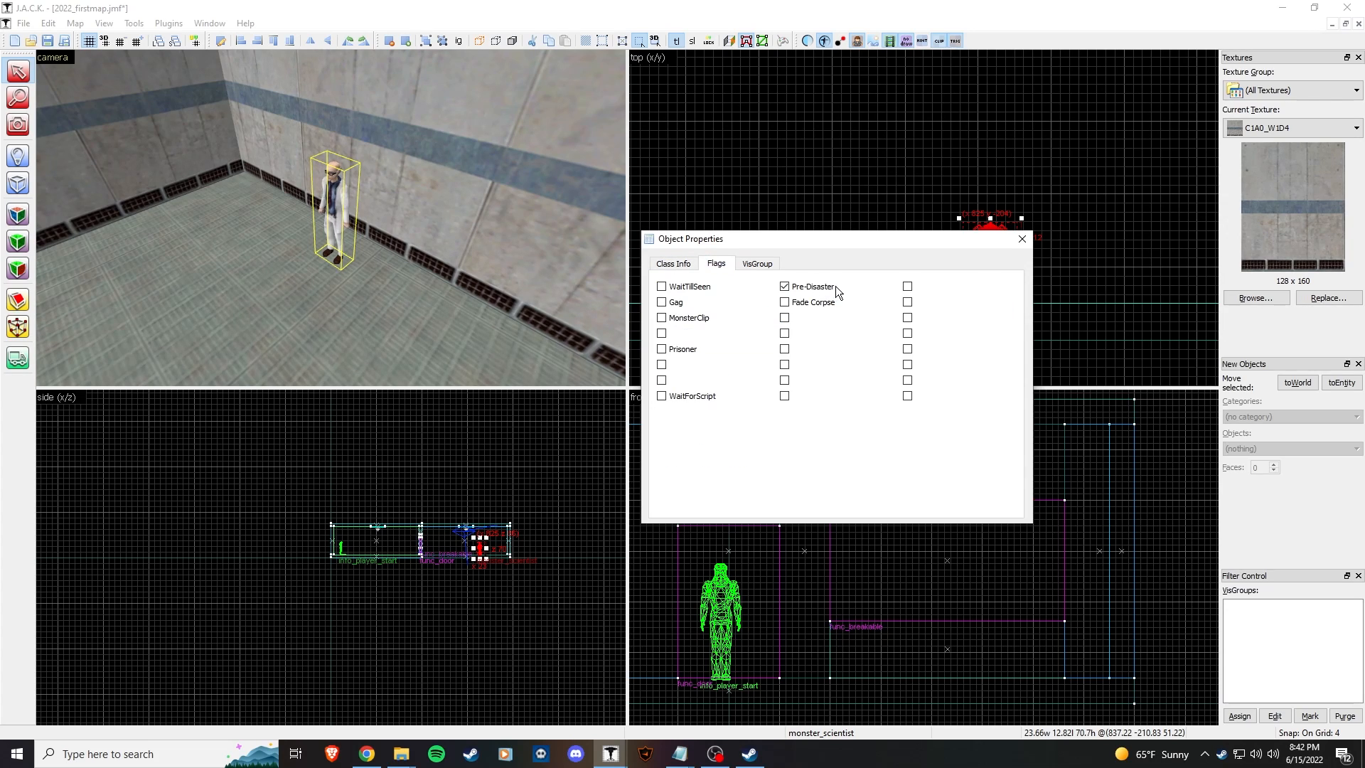
click(671, 265)
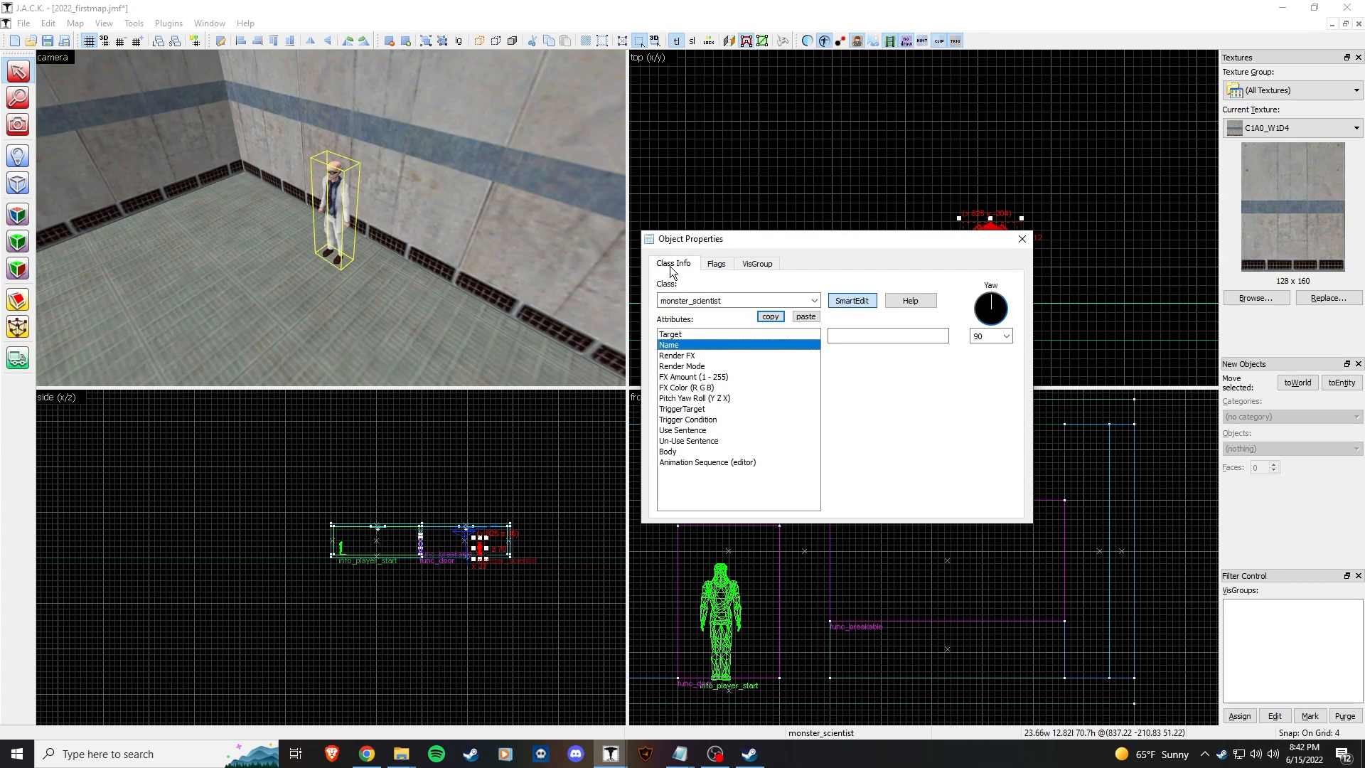
click(911, 337)
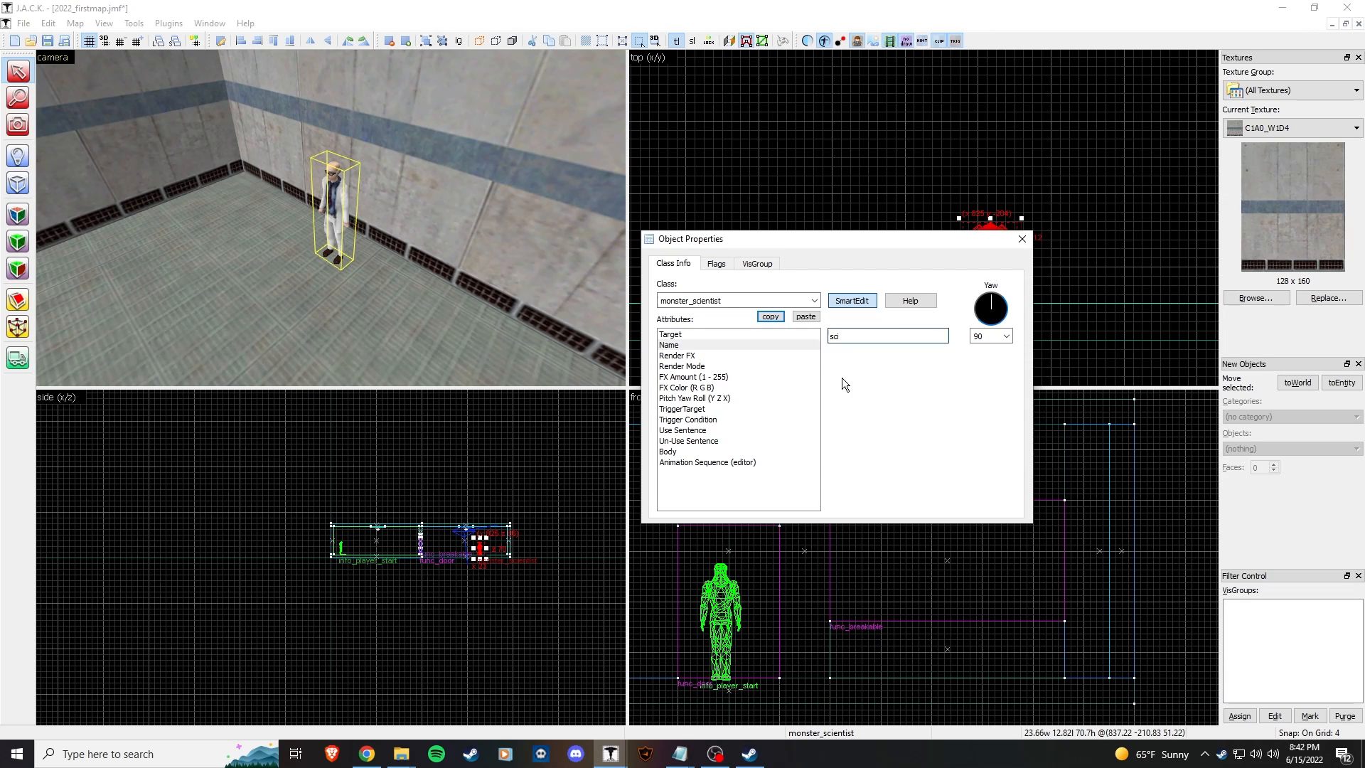
Step: Preview the Glasses, Einstein, Luther and Slick heads on the scientist's Body
click(731, 452)
click(944, 336)
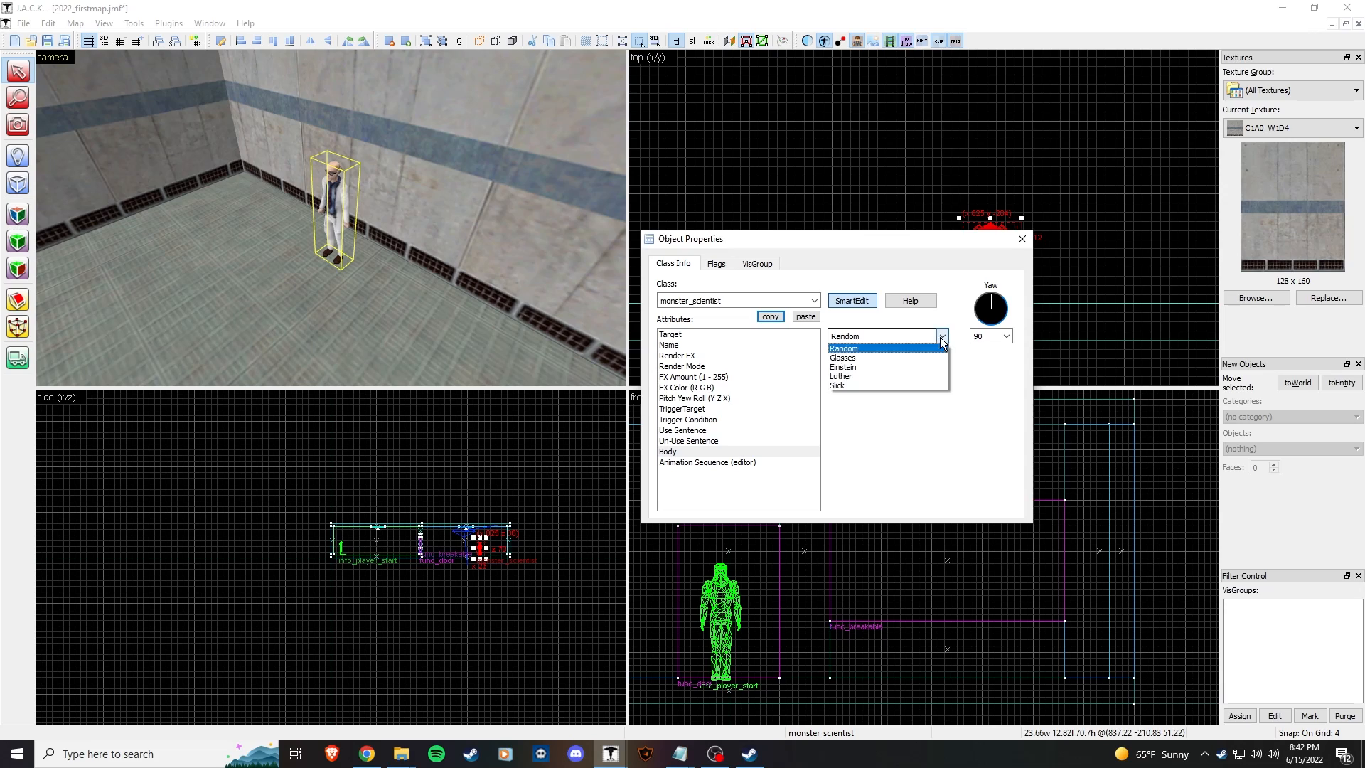
click(927, 358)
click(923, 369)
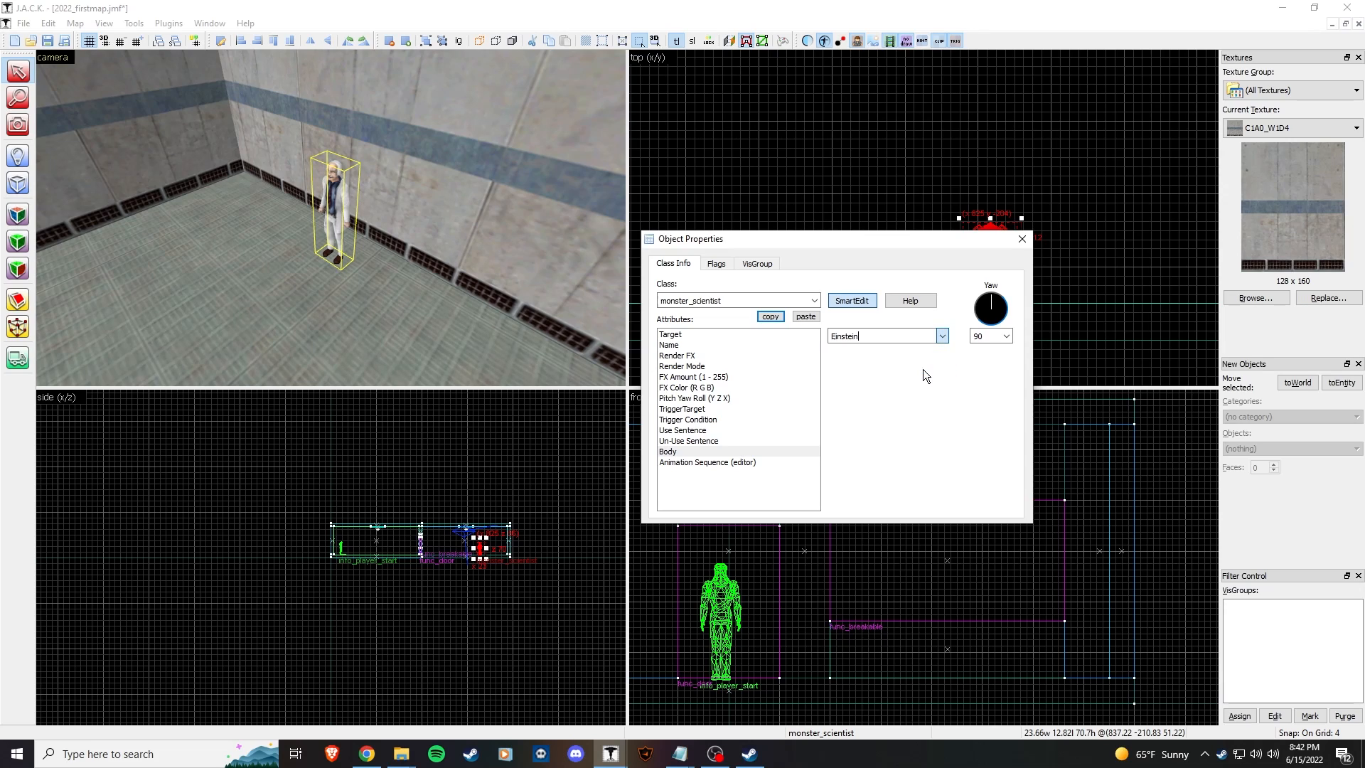
click(885, 336)
click(885, 375)
click(942, 337)
click(889, 384)
Step: Reselect the scientist, set Body back to Random, check its flags, and close properties
click(364, 250)
key(z)
key(w)
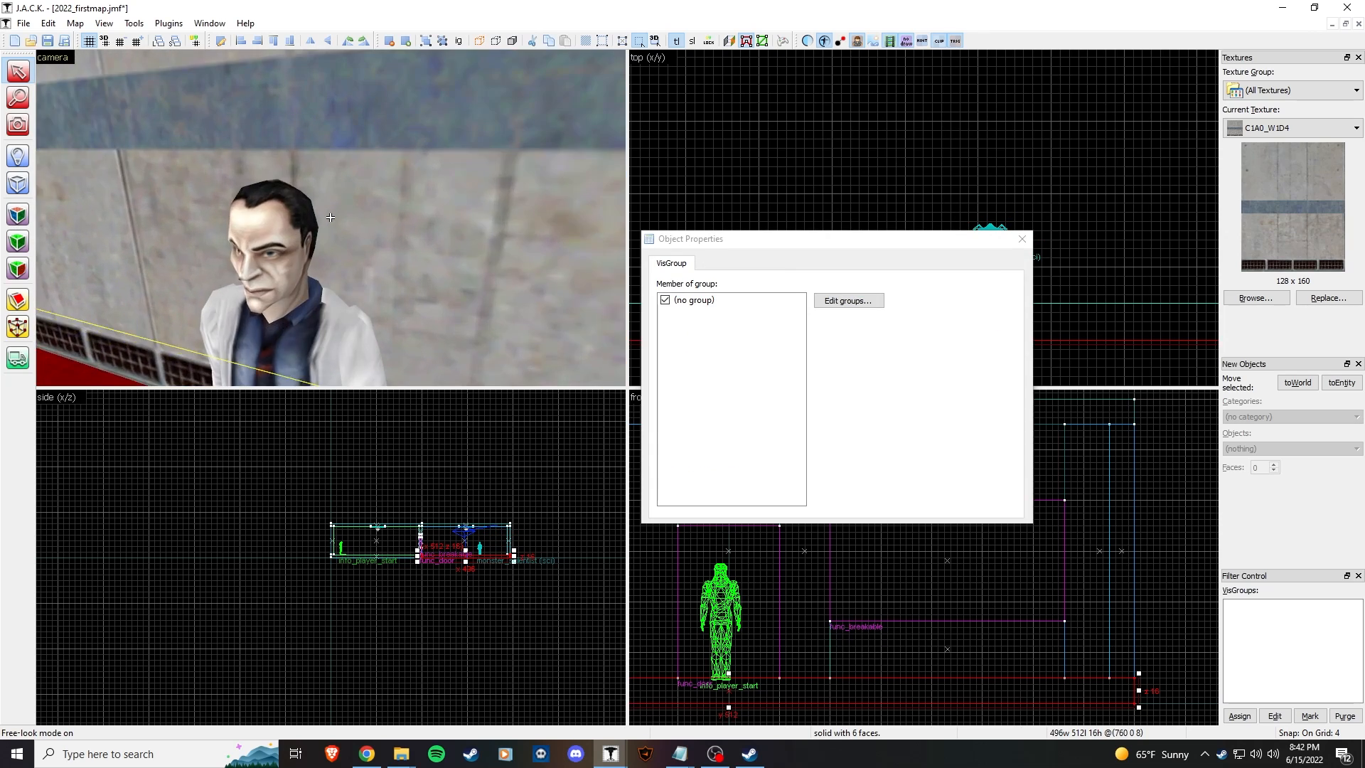
key(z)
click(400, 239)
click(888, 336)
click(906, 347)
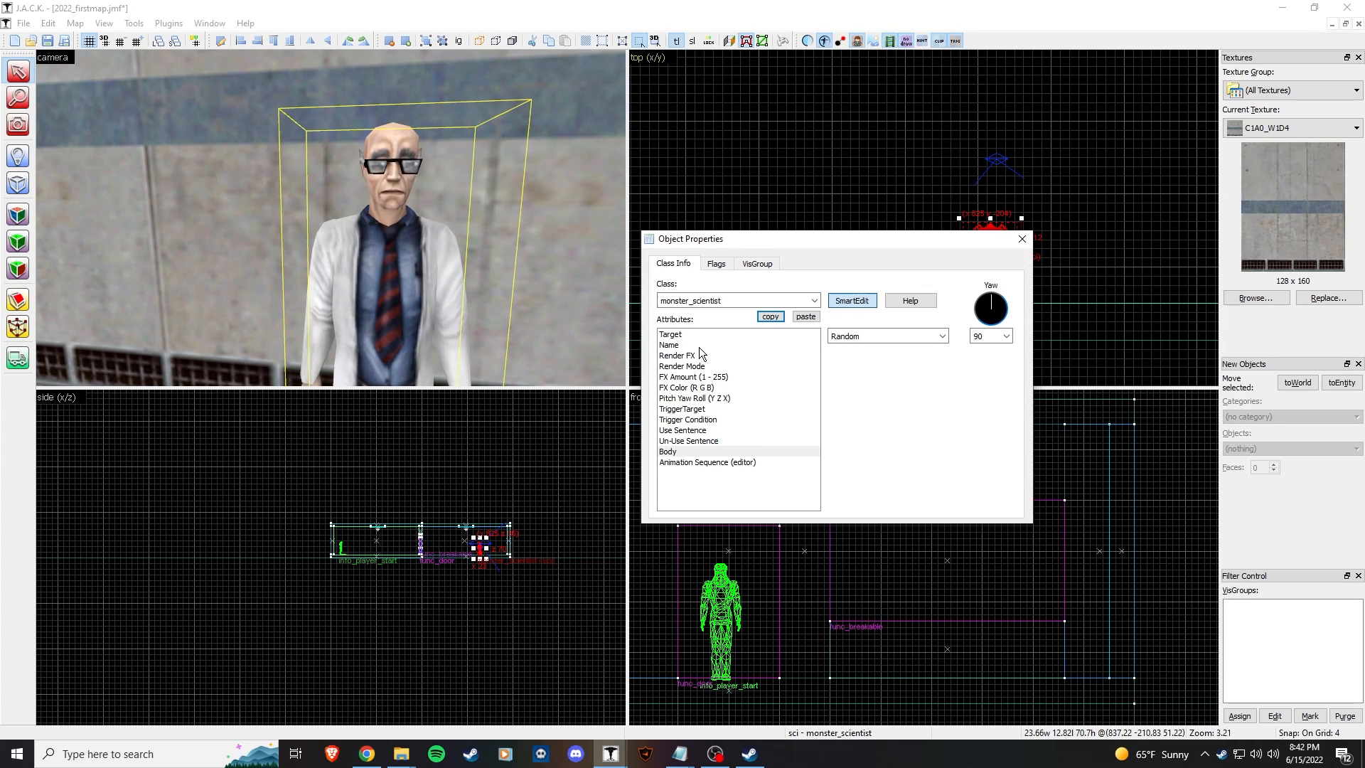
click(716, 264)
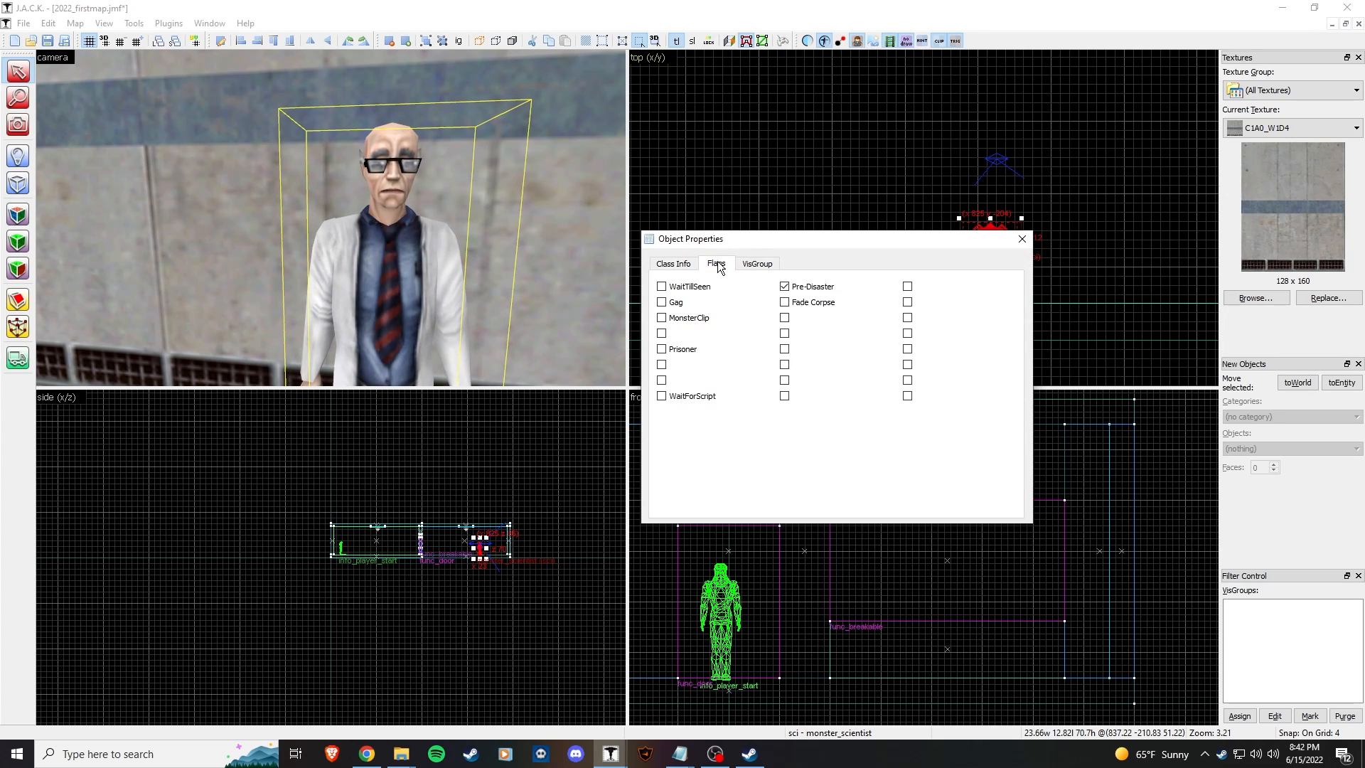
click(680, 269)
click(1022, 239)
Step: Fly the camera through the door into the room and pick the Entity tool
click(445, 301)
key(z)
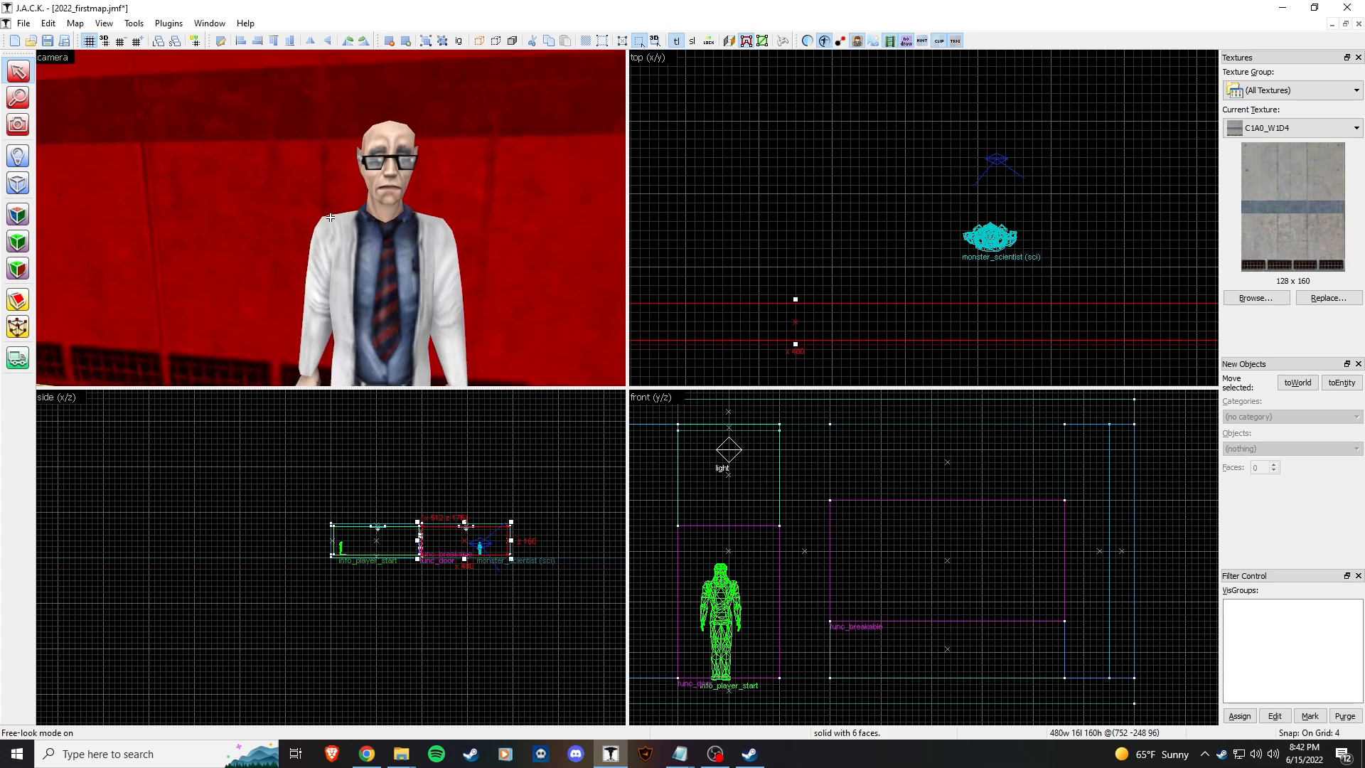
key(w)
key(w)
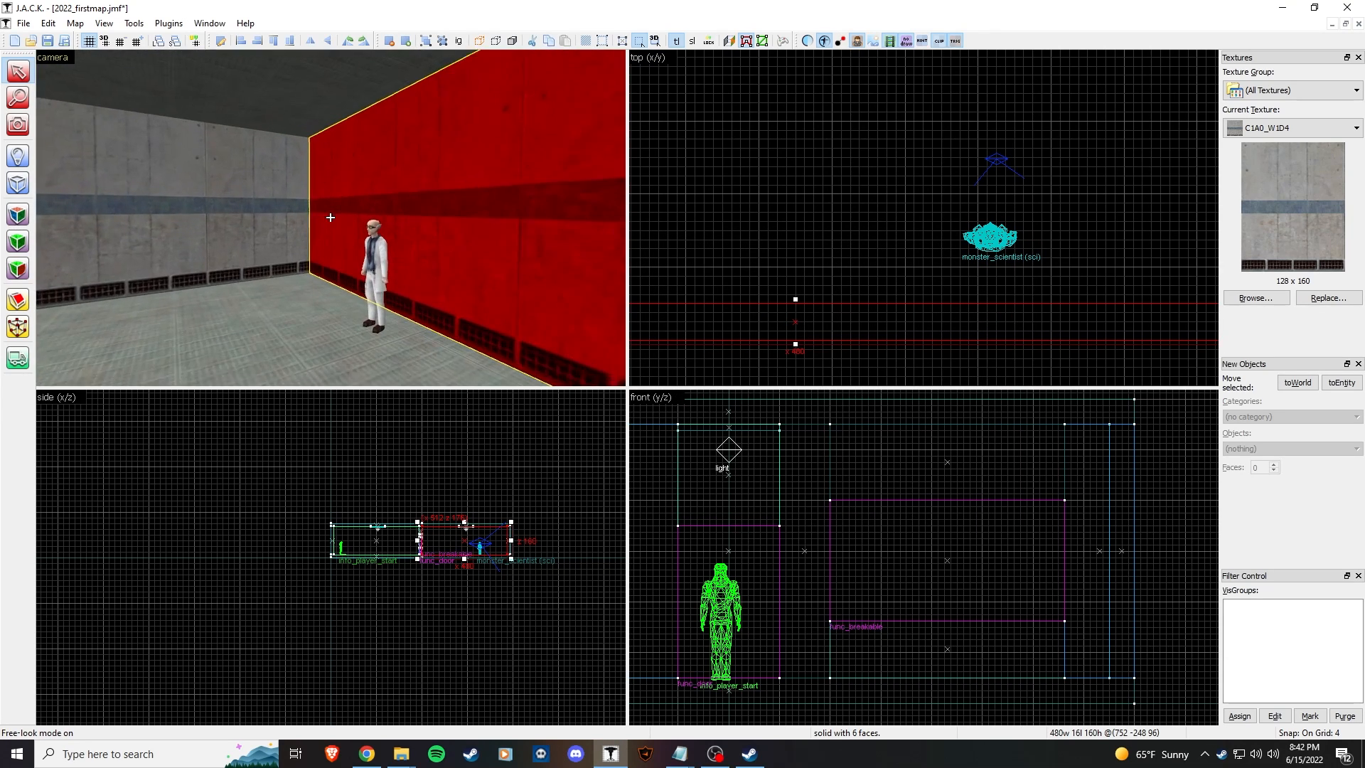
key(z)
click(18, 156)
Step: Choose scripted_sequence as the entity type to place
click(1311, 447)
scroll(1315, 640, down, 3)
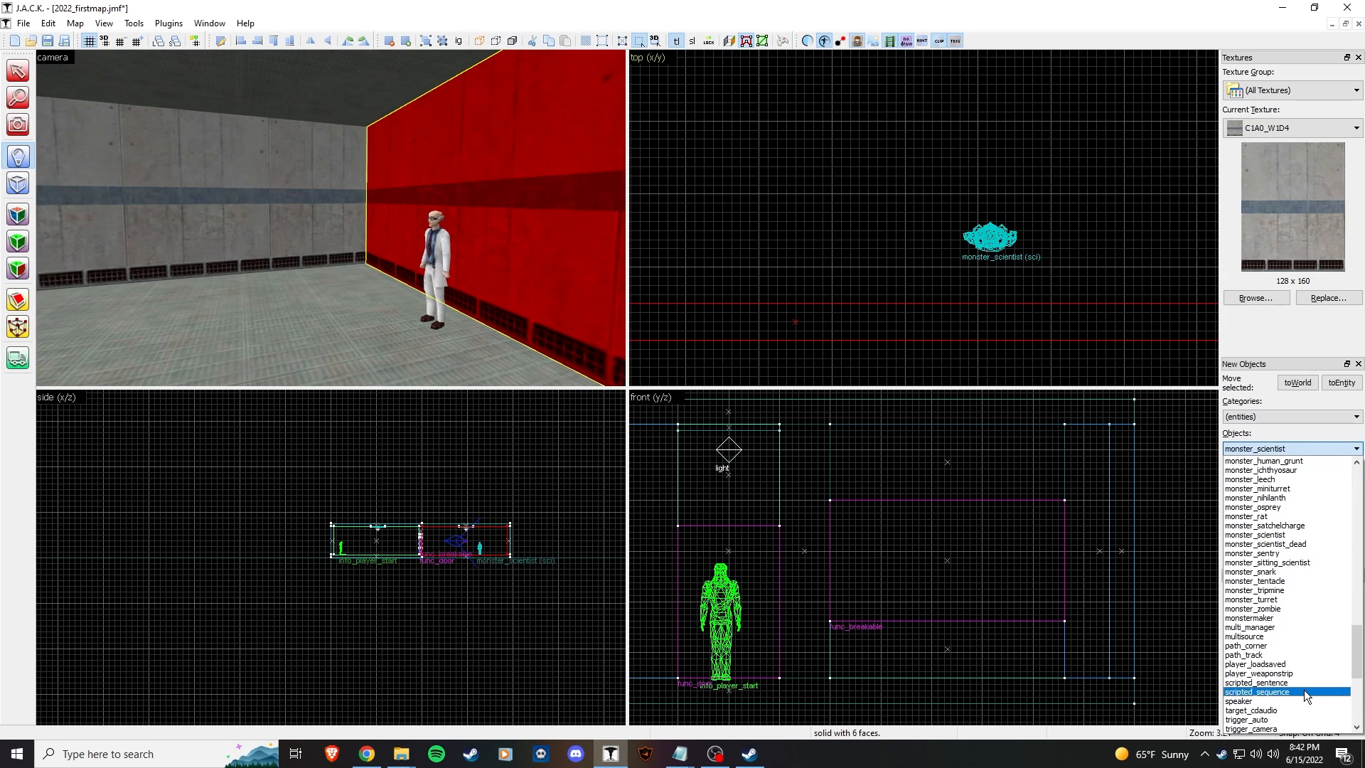
click(1311, 691)
Step: Place the scripted_sequence on the room floor, then return to selection mode
key(z)
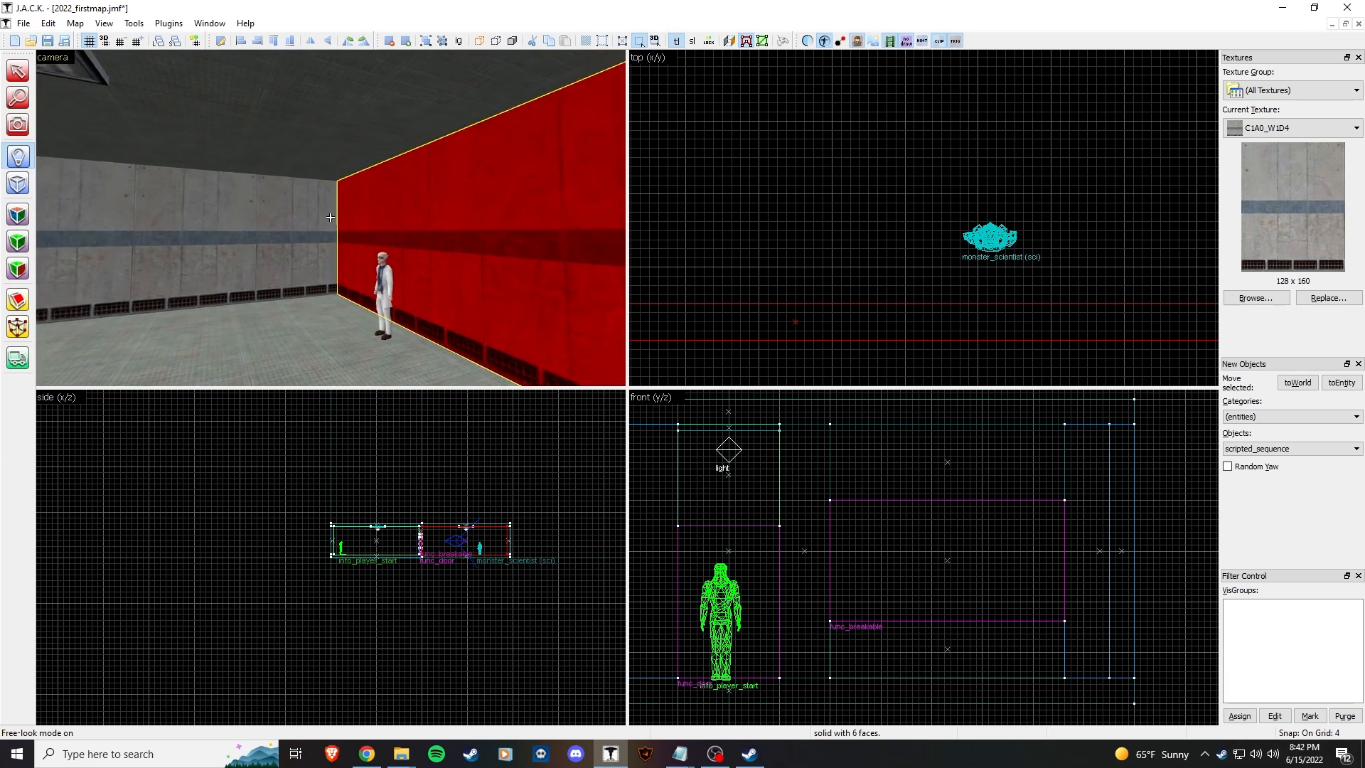
key(w)
key(s)
key(w)
key(s)
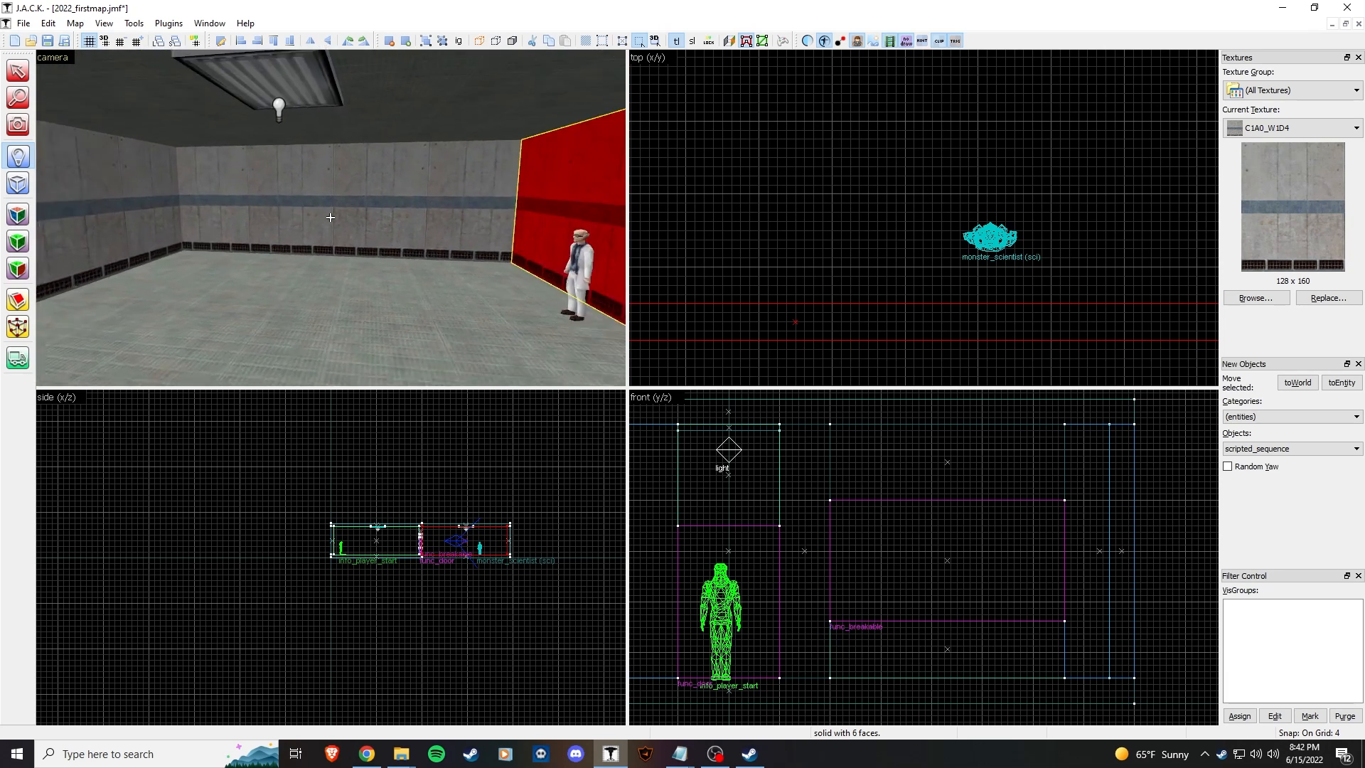
key(w)
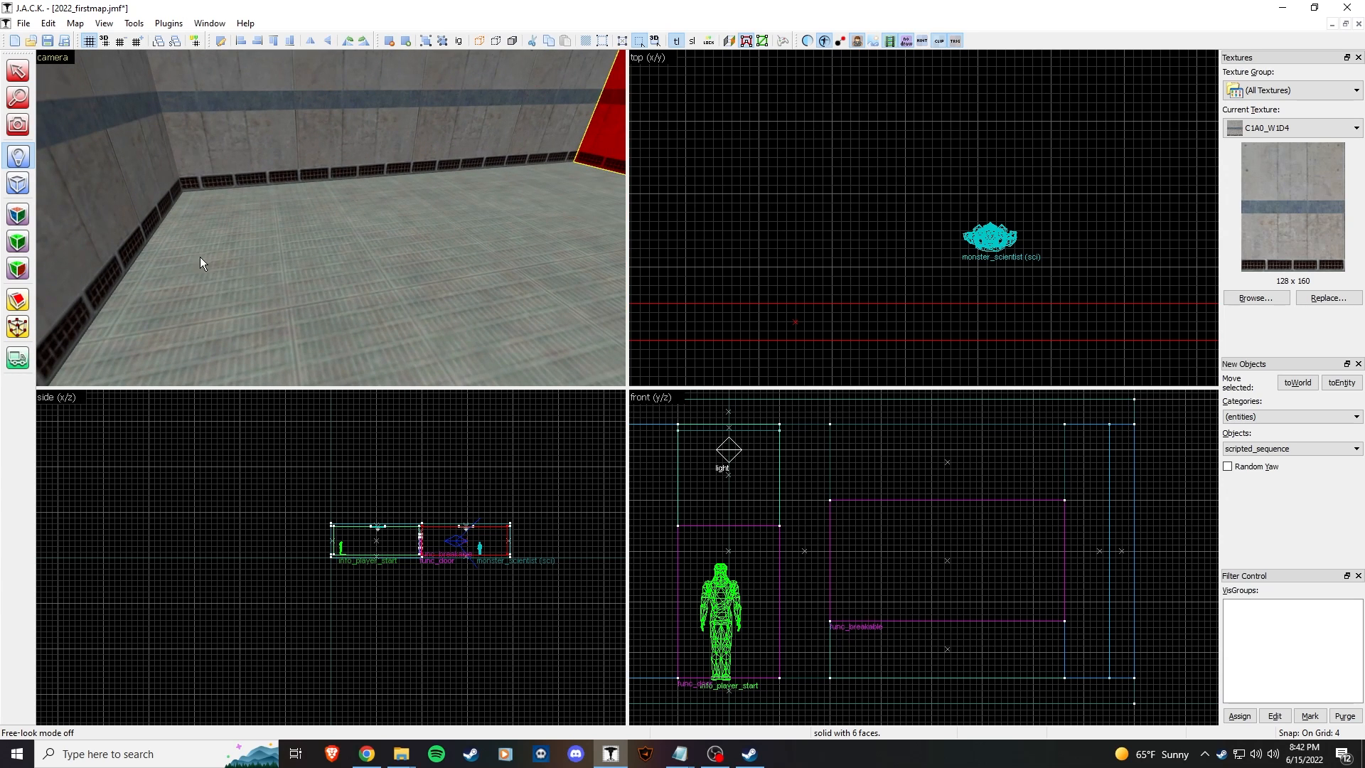
click(196, 257)
click(18, 71)
click(323, 227)
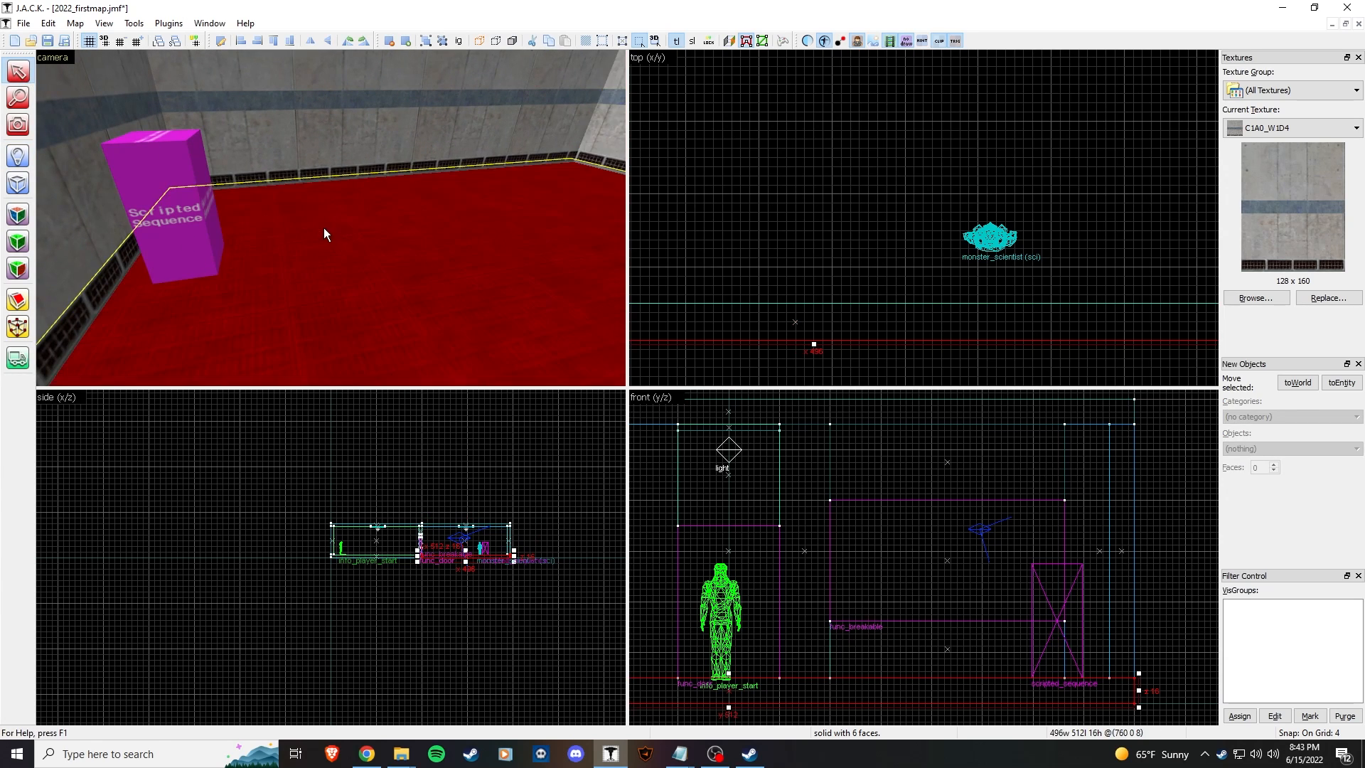
Step: Open the scripted_sequence's properties and rotate it to yaw 214
key(s)
key(z)
double_click(254, 215)
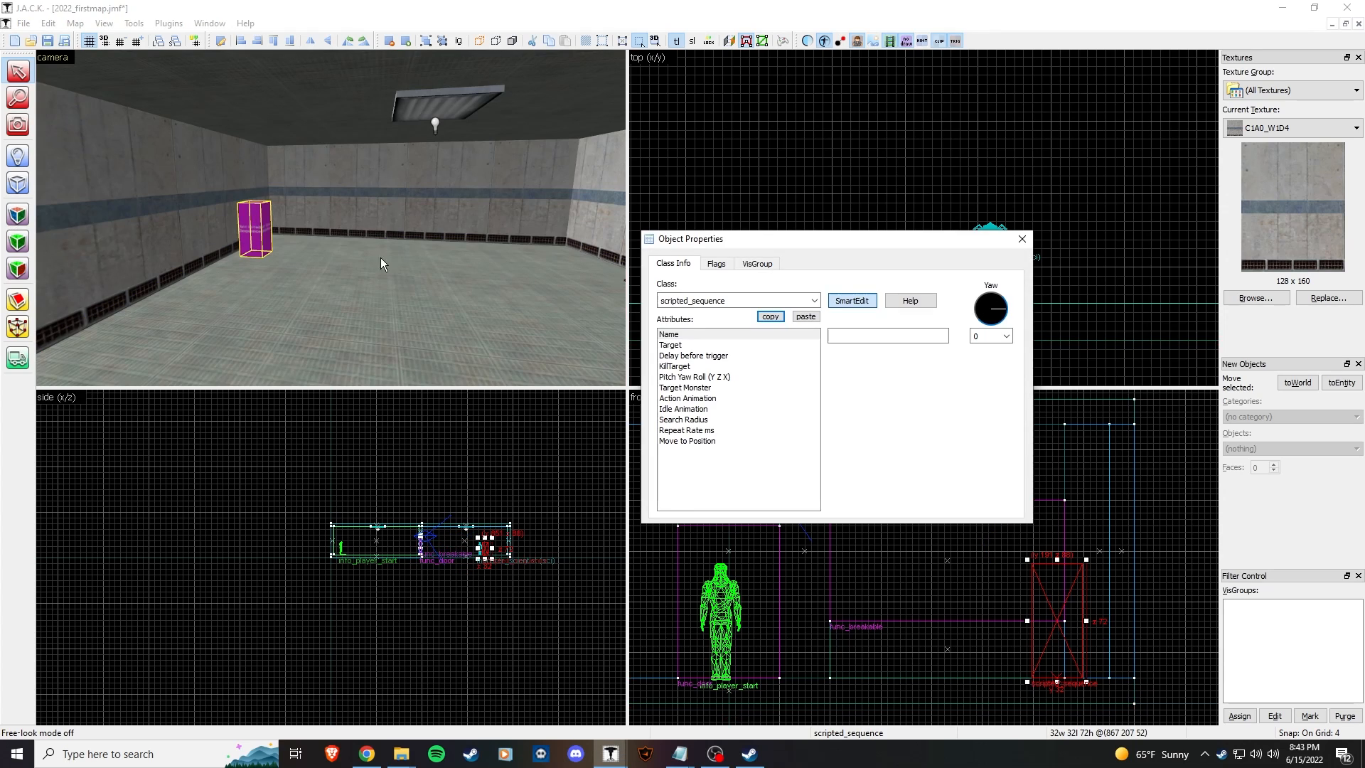
drag(781, 239, 533, 210)
scroll(986, 153, up, 4)
scroll(986, 152, up, 3)
drag(705, 313, 708, 320)
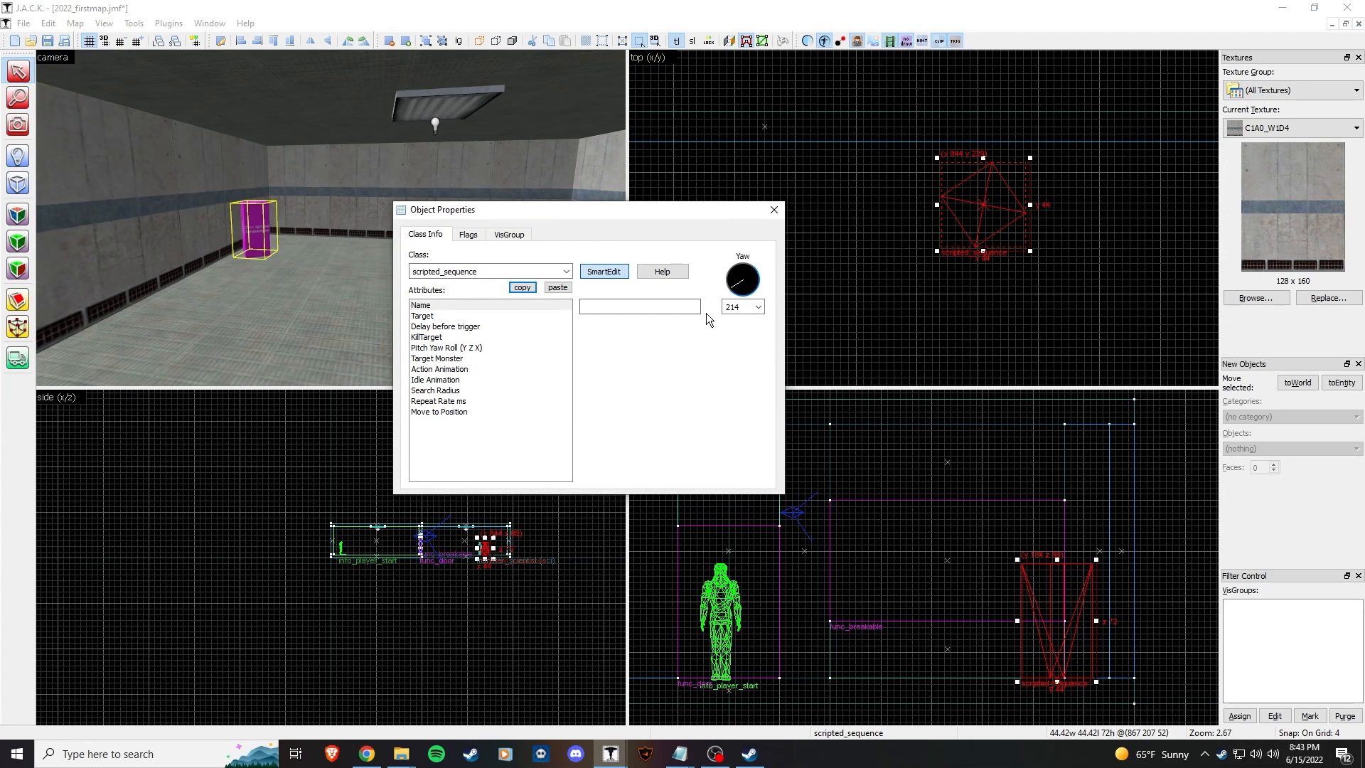
scroll(863, 233, down, 5)
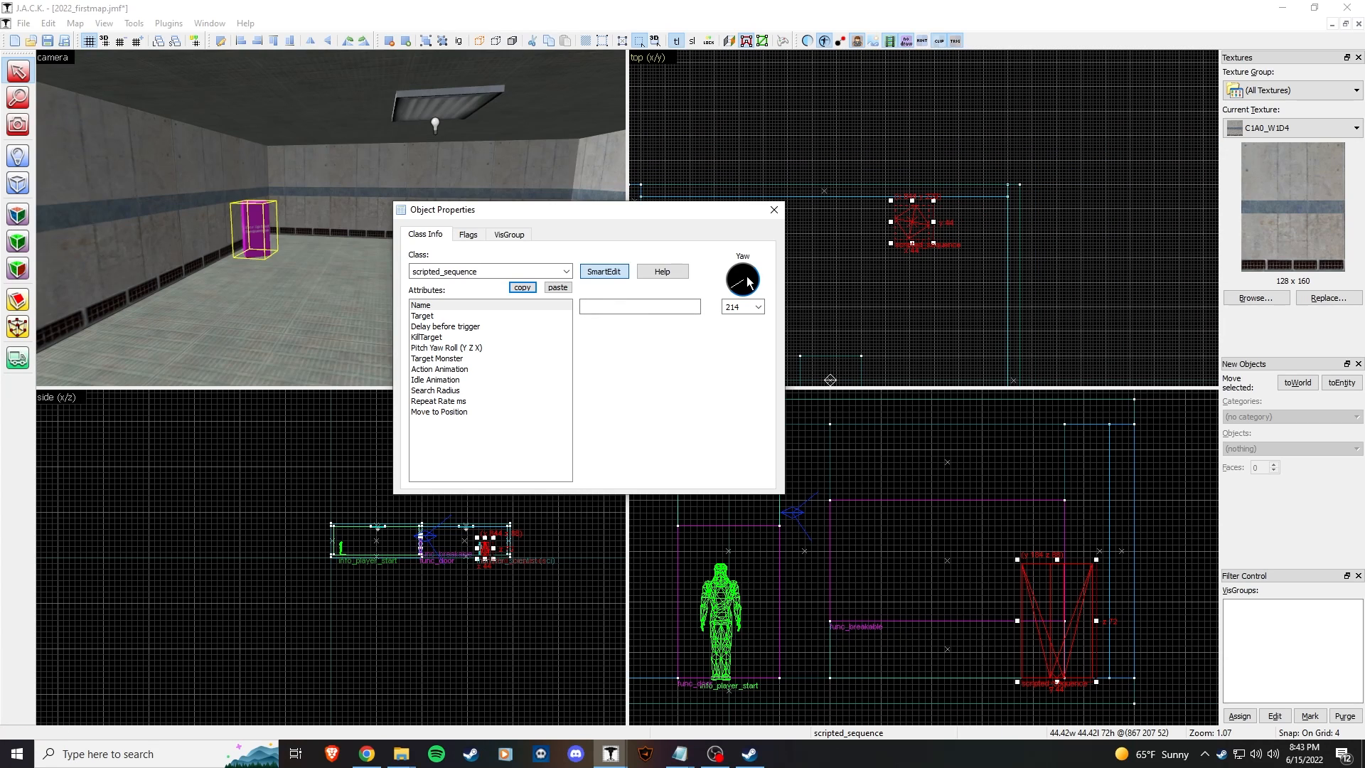
scroll(818, 283, down, 5)
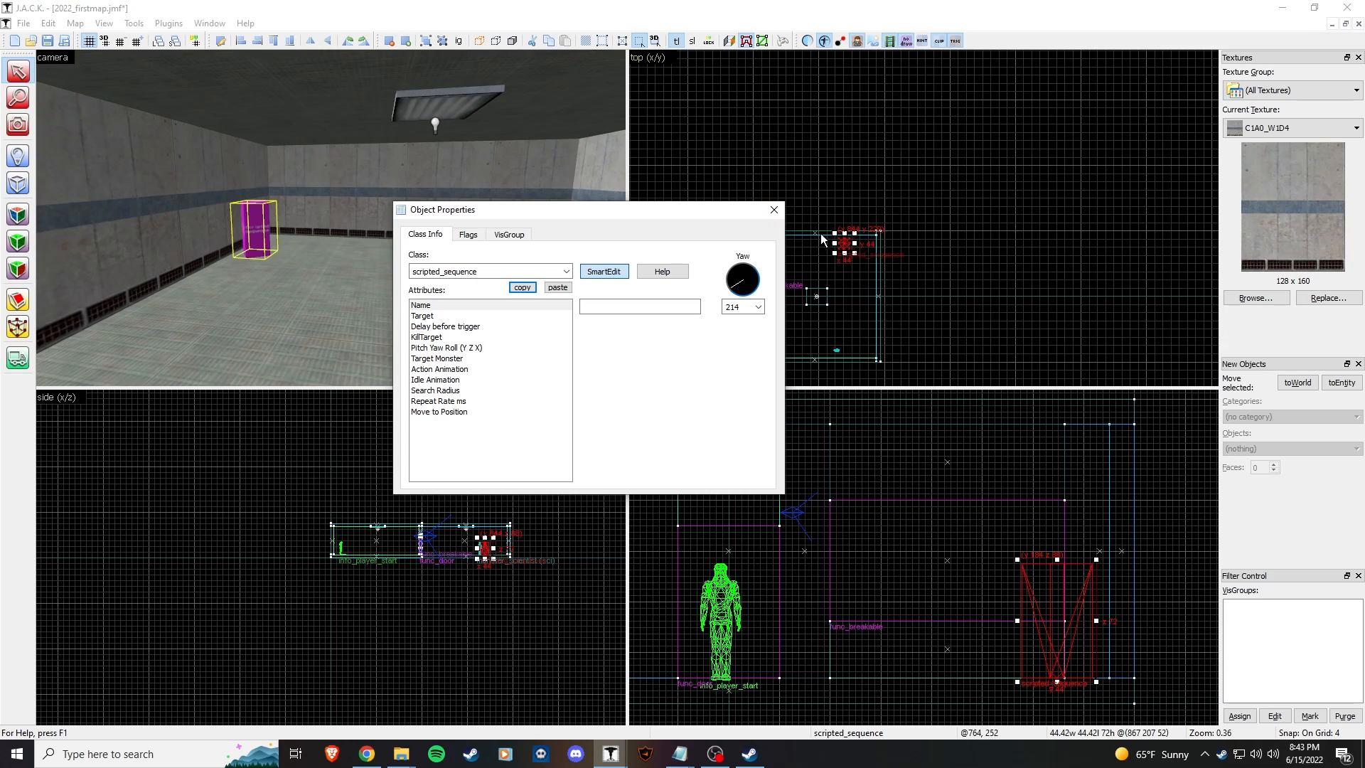
Step: Set the scripted_sequence's Name to walk1
drag(728, 214, 577, 221)
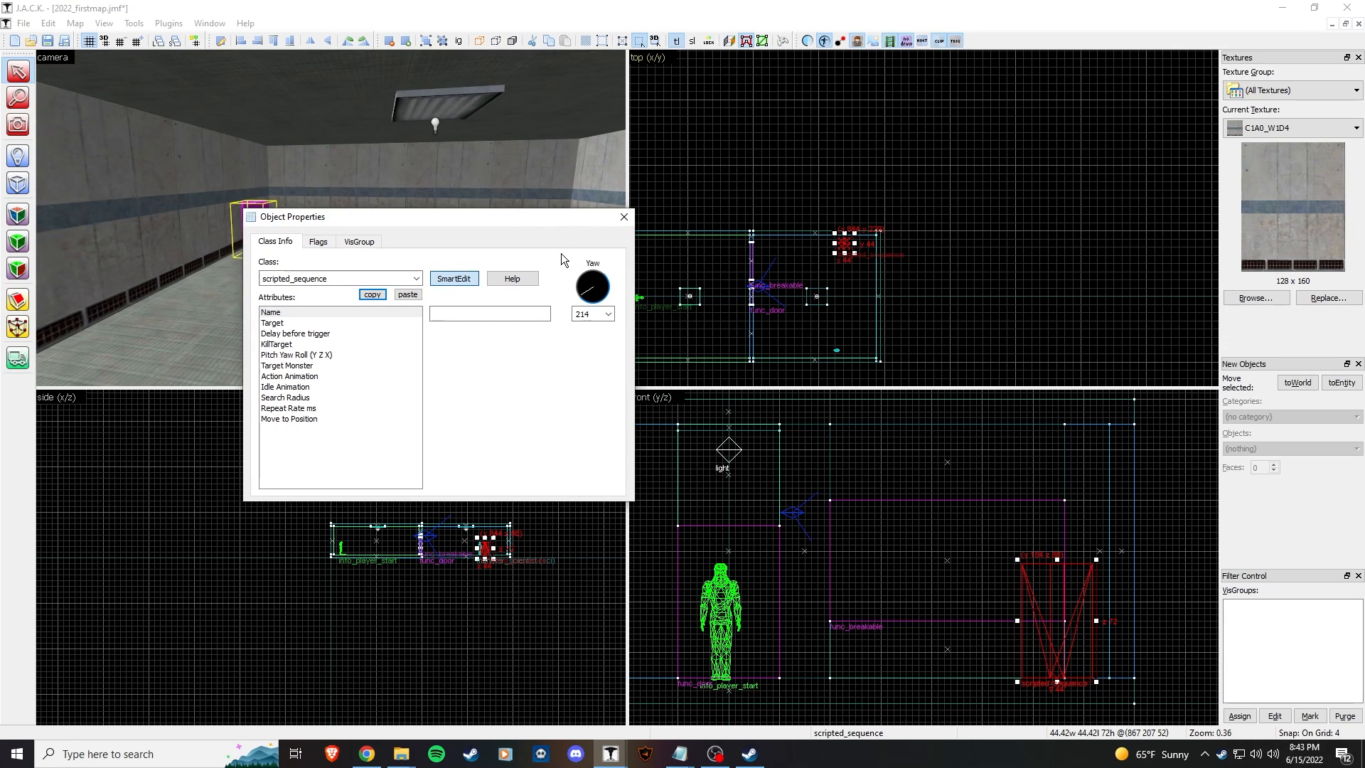
click(344, 313)
click(461, 315)
click(318, 243)
click(284, 243)
Step: Set Target Monster to sci and close the scripted_sequence's properties
click(322, 324)
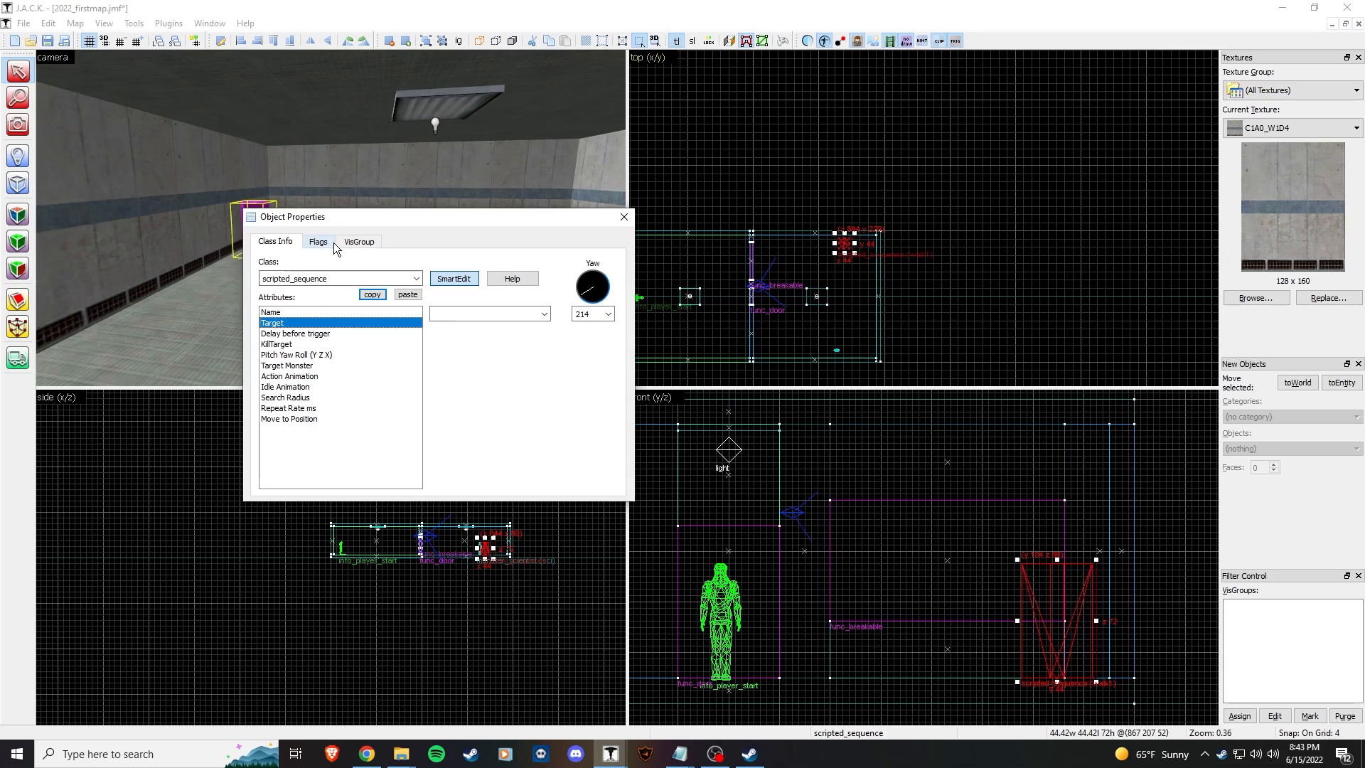
click(331, 364)
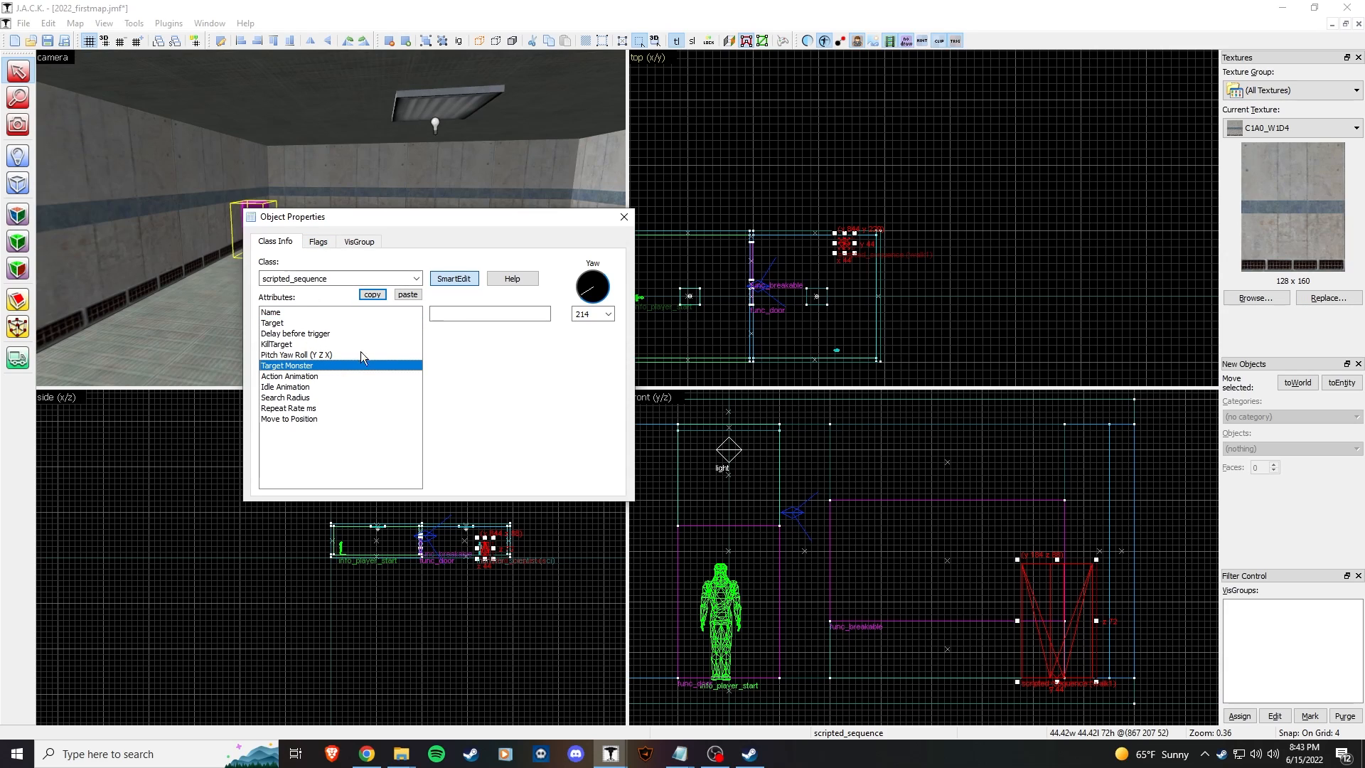
click(453, 316)
text(sci)
key(Return)
drag(355, 218, 386, 245)
click(518, 345)
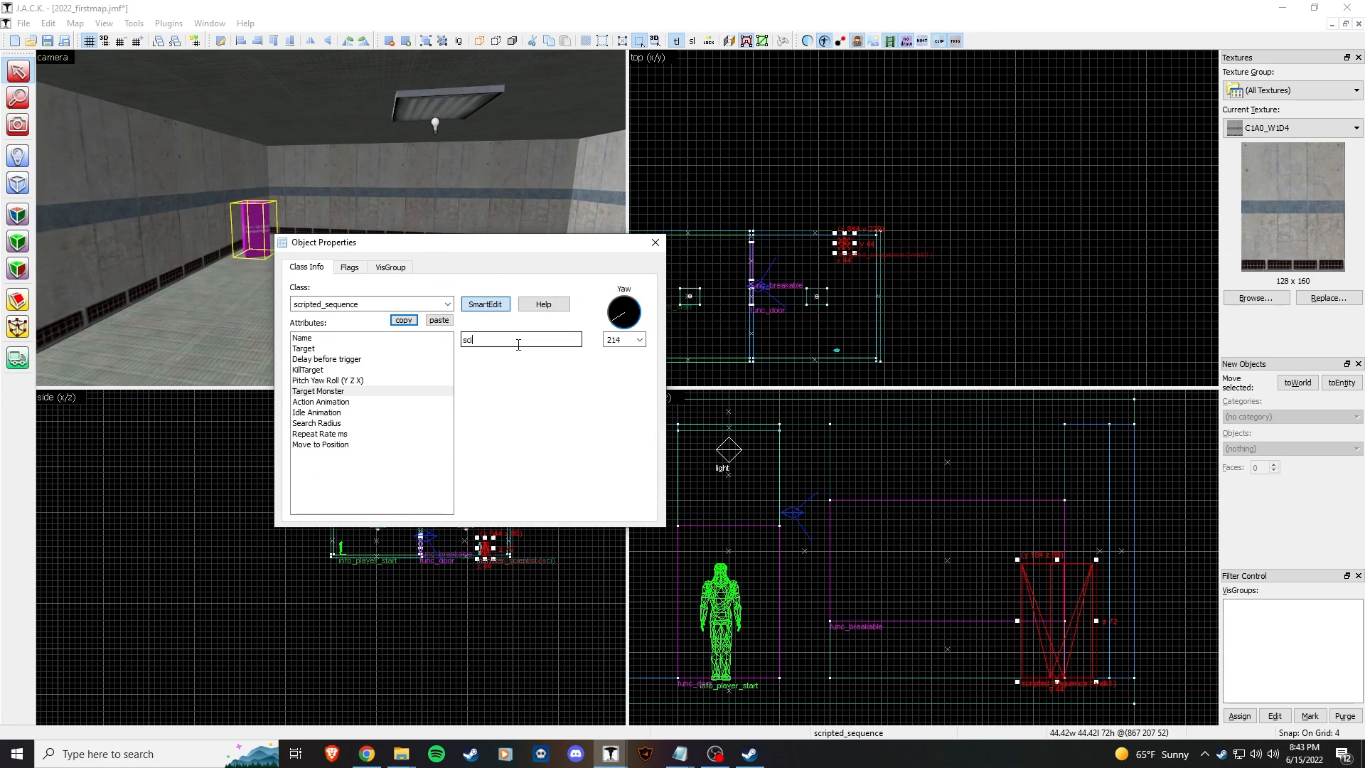
click(657, 245)
Step: Confirm in the scientist's properties that it is named sci
click(540, 213)
key(z)
key(z)
double_click(331, 217)
click(351, 349)
click(652, 245)
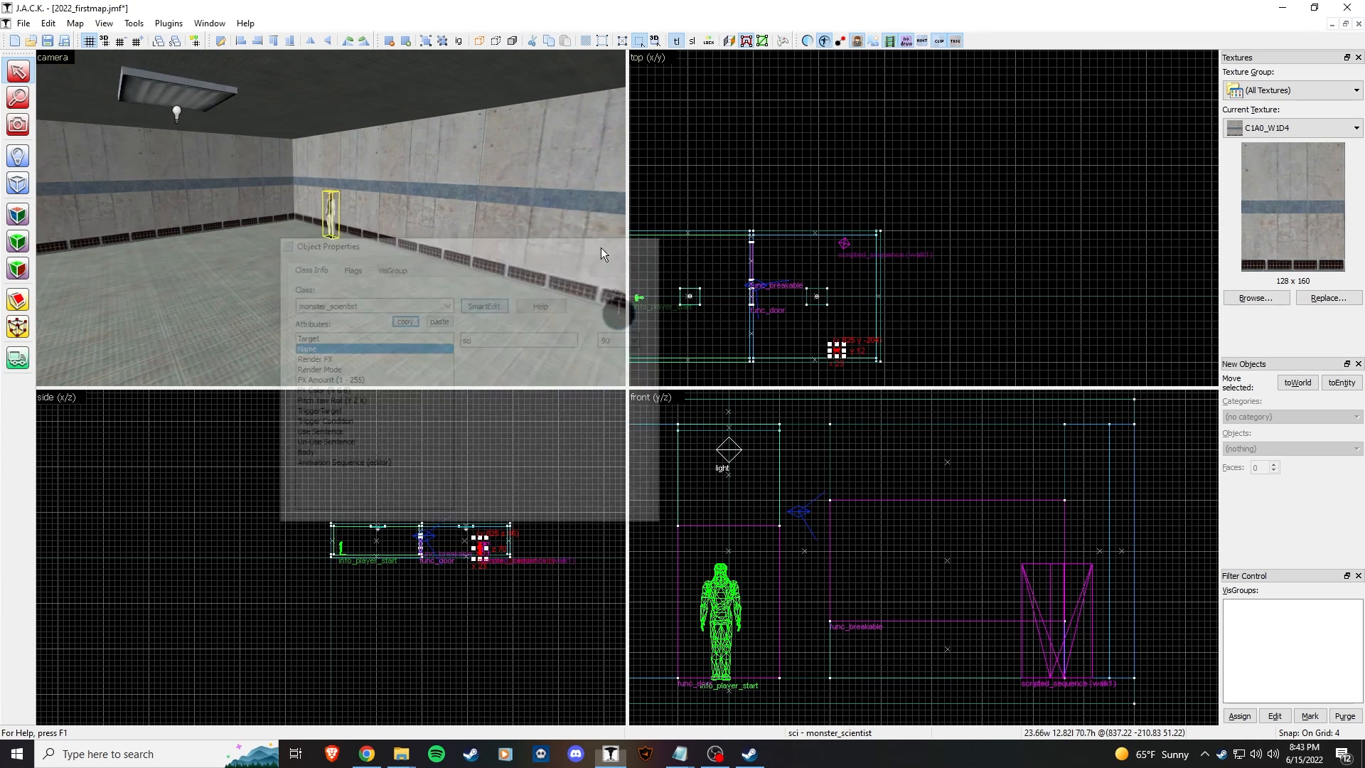
key(z)
key(z)
Step: Review walk1's Action Animation, recheck the scientist's properties, and right-click the scientist
double_click(211, 250)
click(357, 390)
click(359, 402)
click(540, 340)
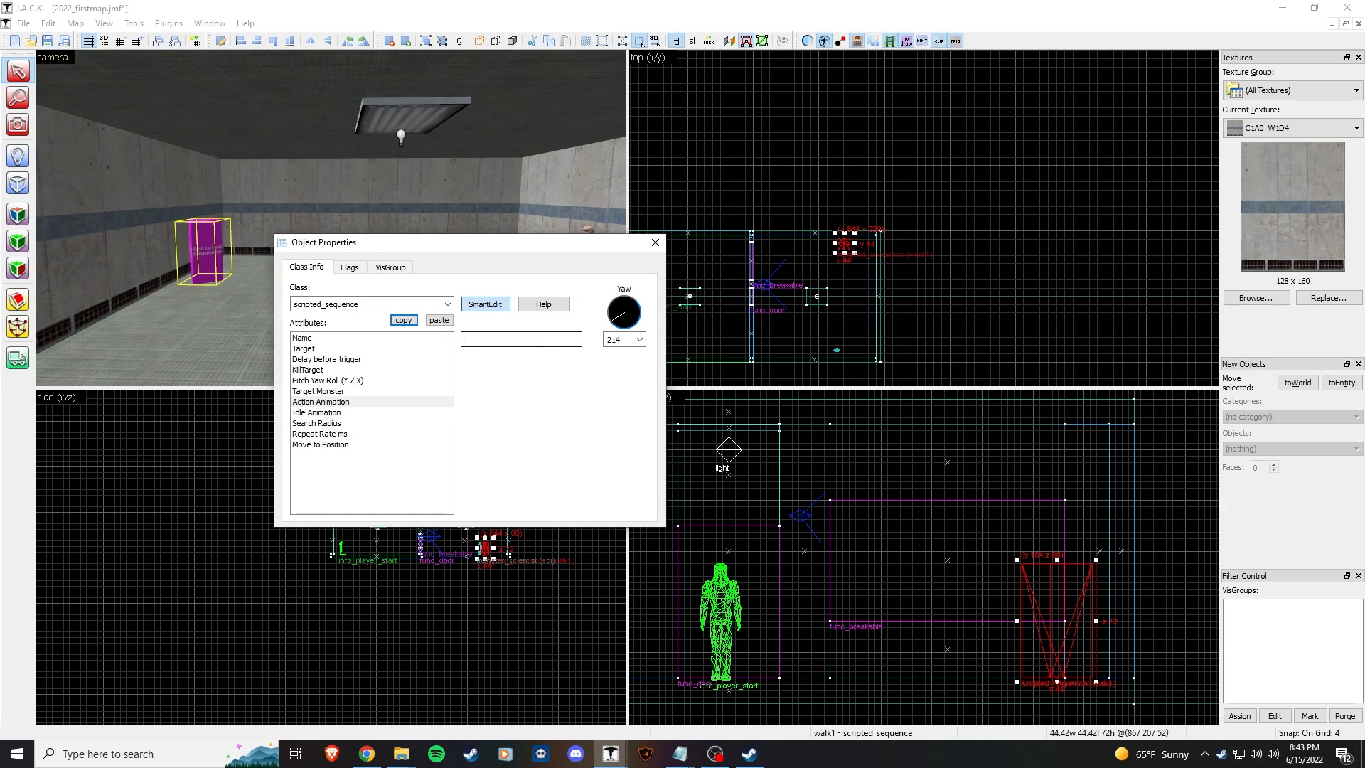
click(656, 243)
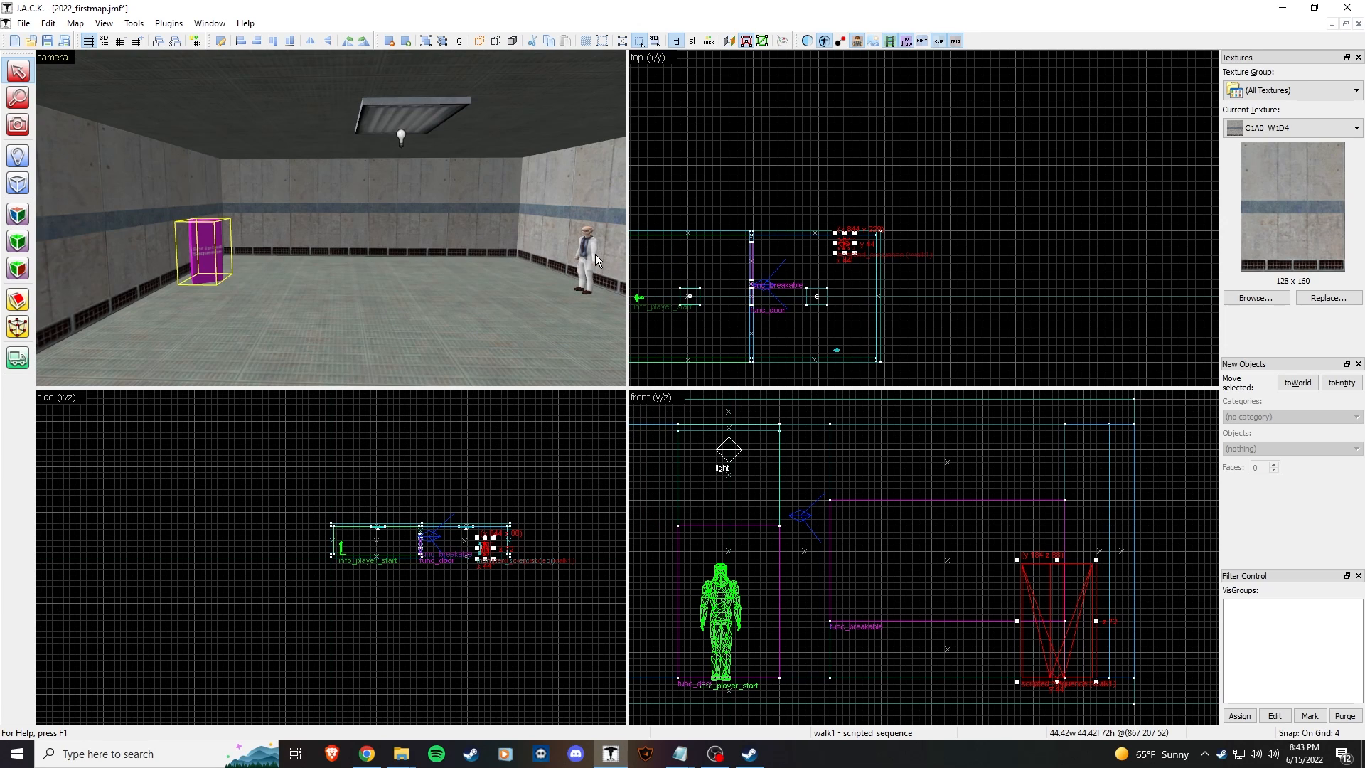
double_click(590, 249)
drag(466, 248, 856, 248)
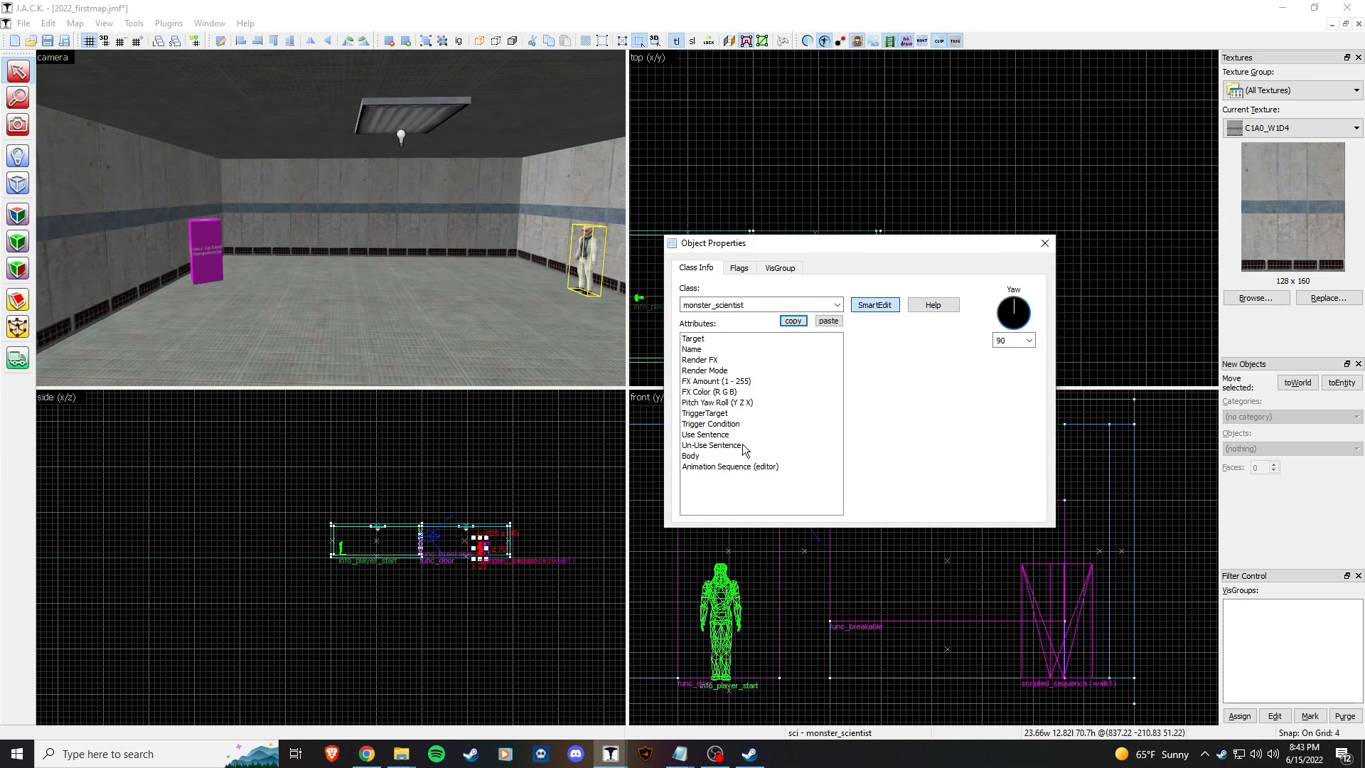
click(1044, 243)
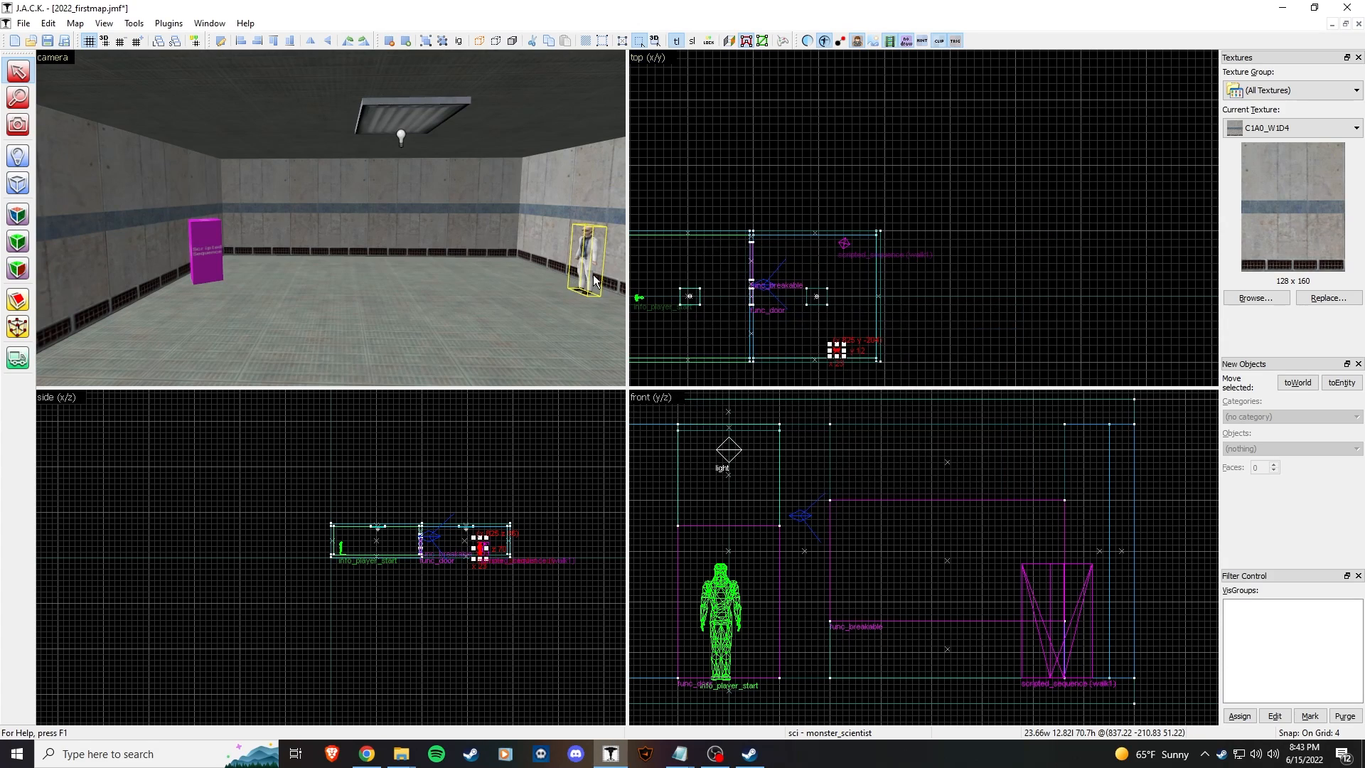
right_click(585, 262)
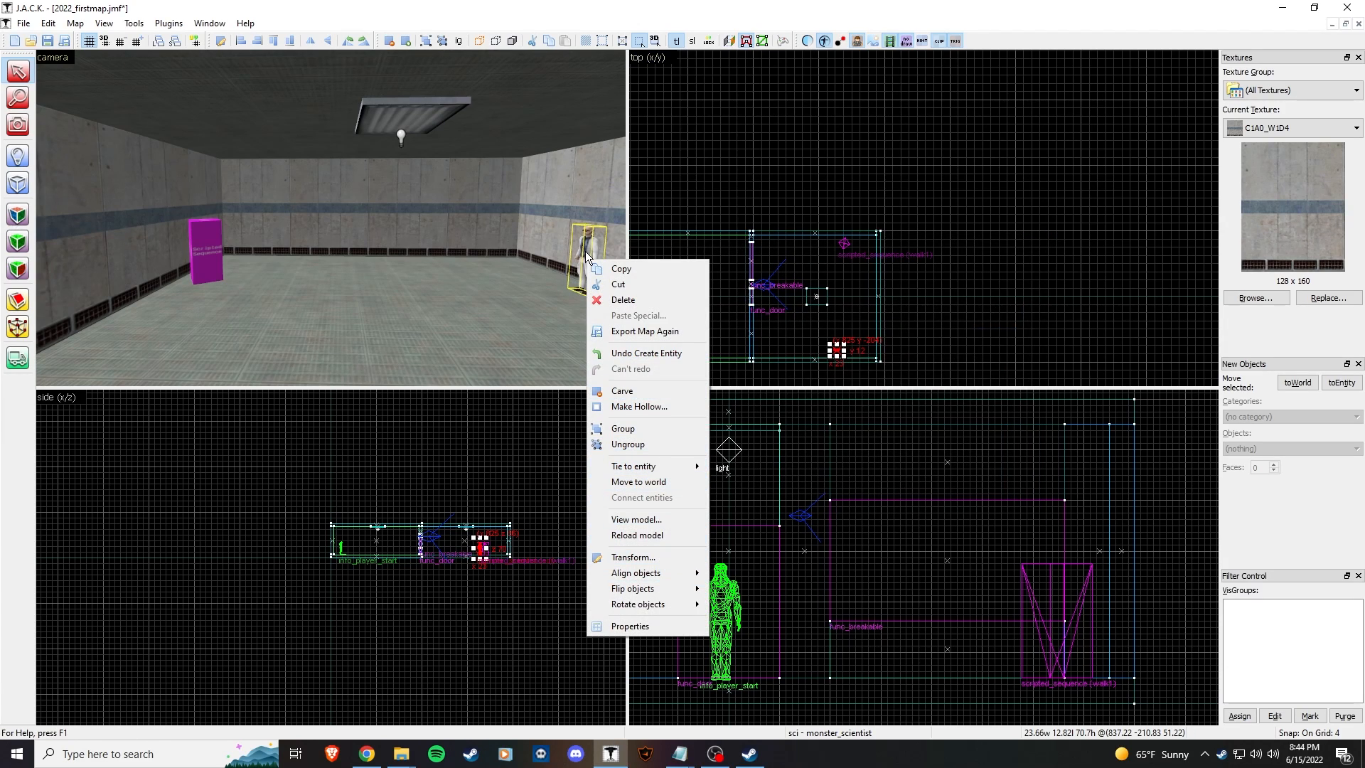
Step: Open scientist.mdl in Half-Life Asset Manager and play its pondering animation
click(644, 520)
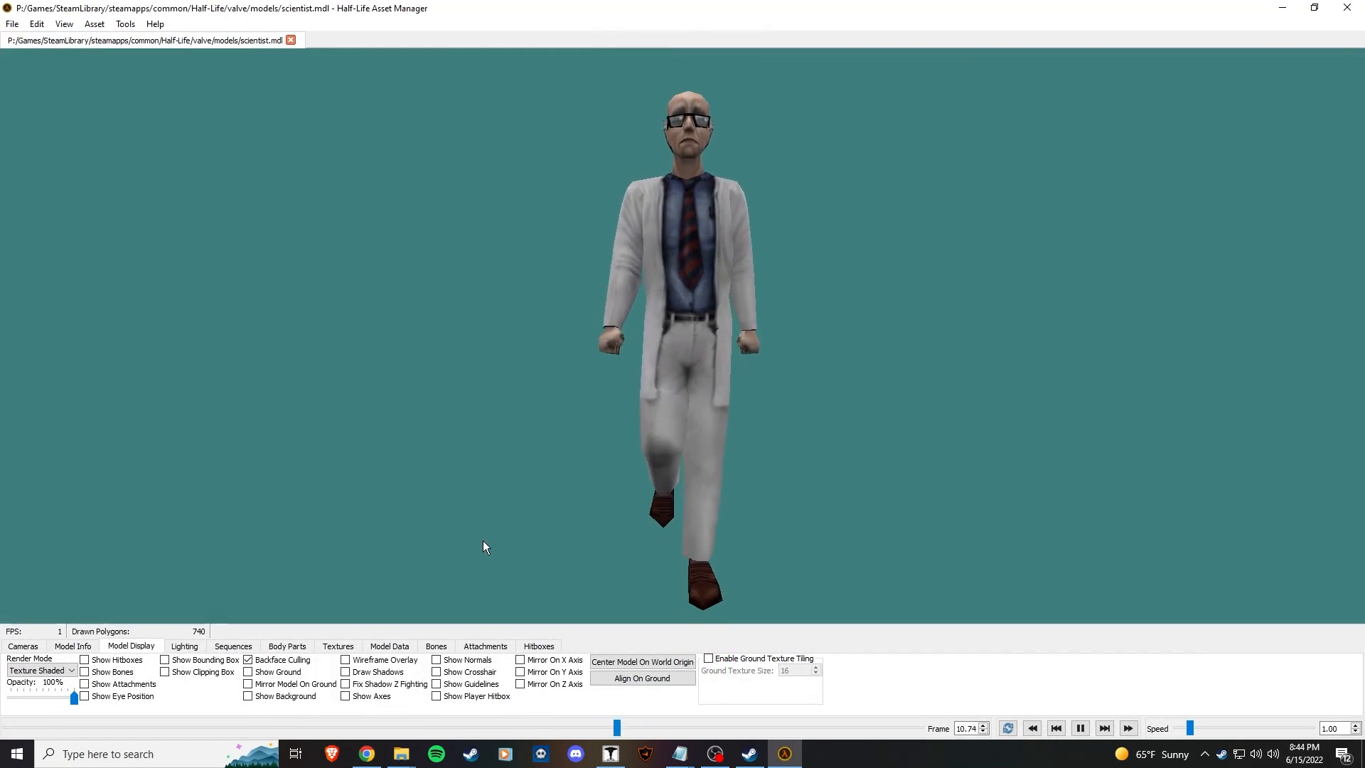
click(234, 646)
click(117, 668)
scroll(126, 617, down, 5)
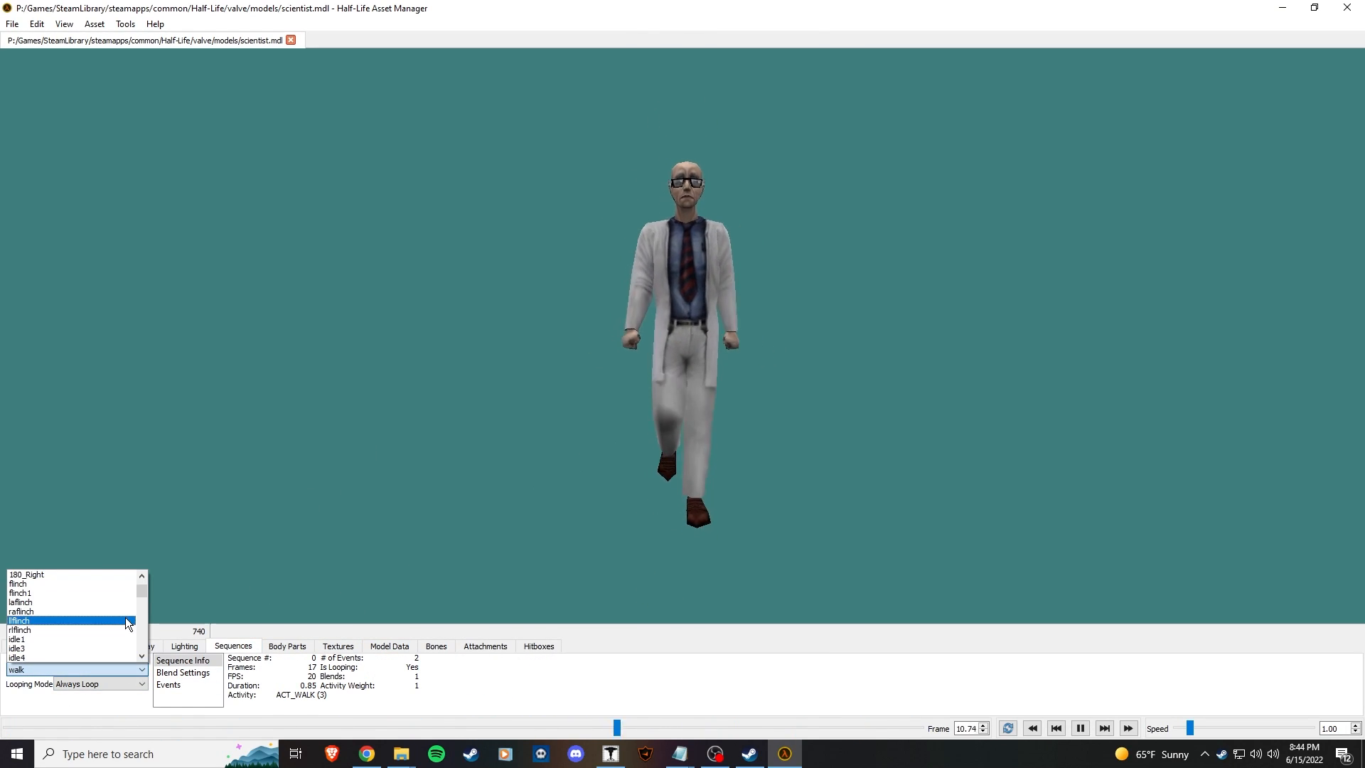
scroll(103, 626, down, 3)
click(57, 628)
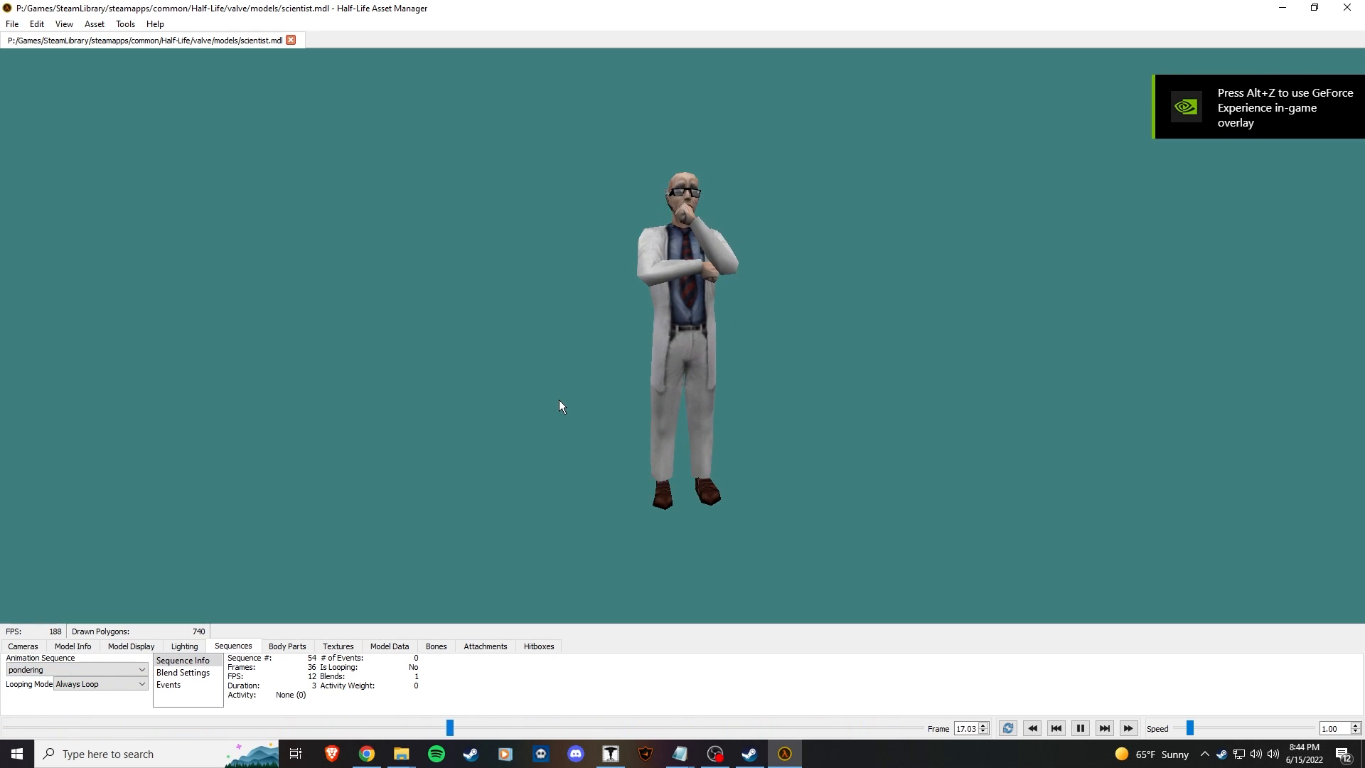
Step: Close the model viewer and reopen walk1's scripted_sequence properties
click(37, 670)
click(570, 450)
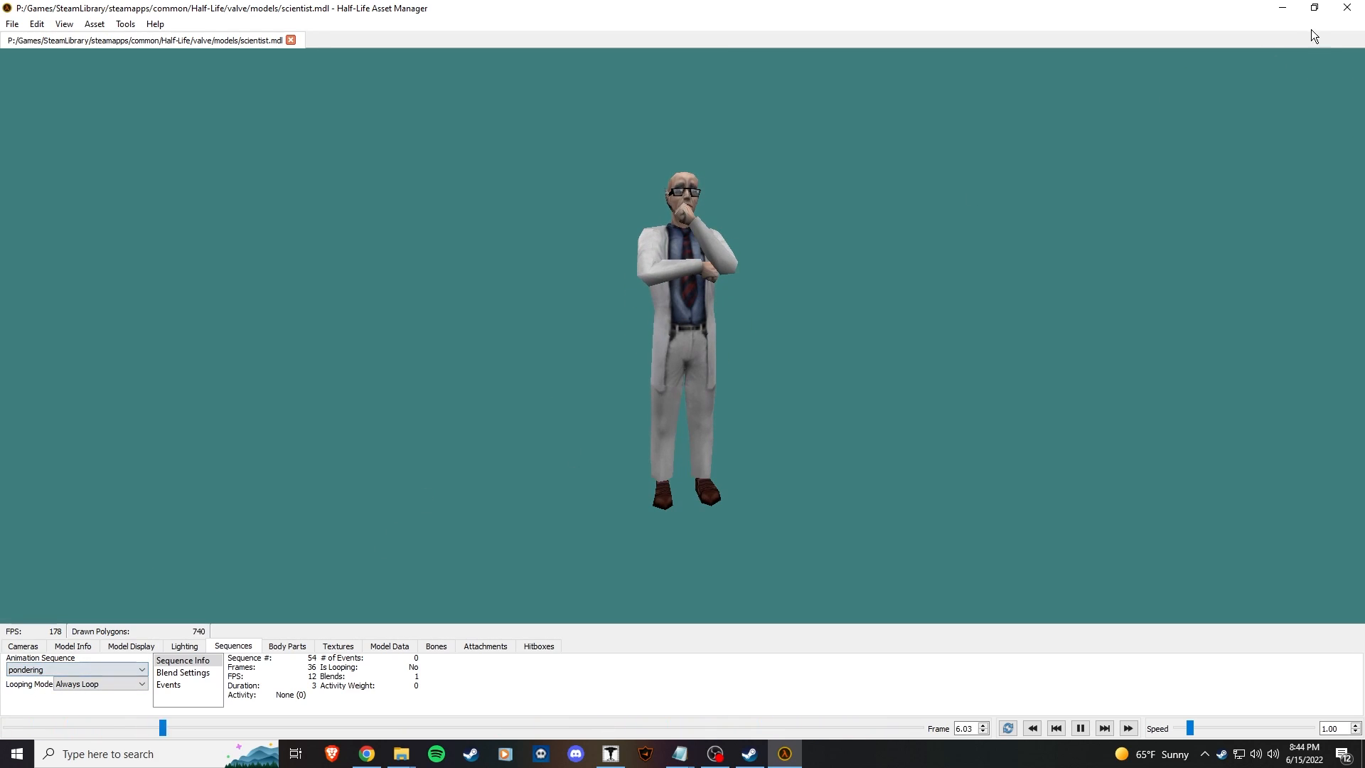
click(1346, 8)
double_click(201, 253)
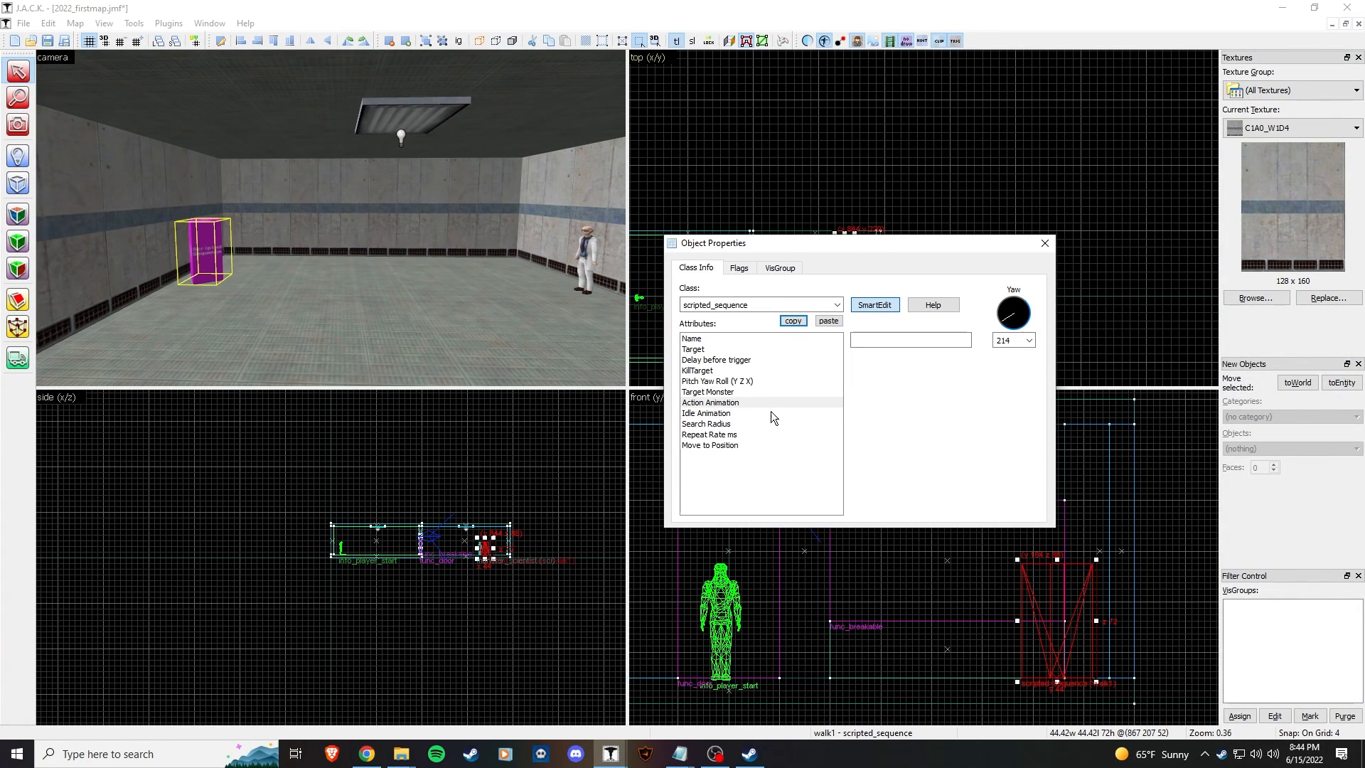
Step: Set walk1's Move to Position to Walk and glance at its flags
click(901, 340)
click(739, 445)
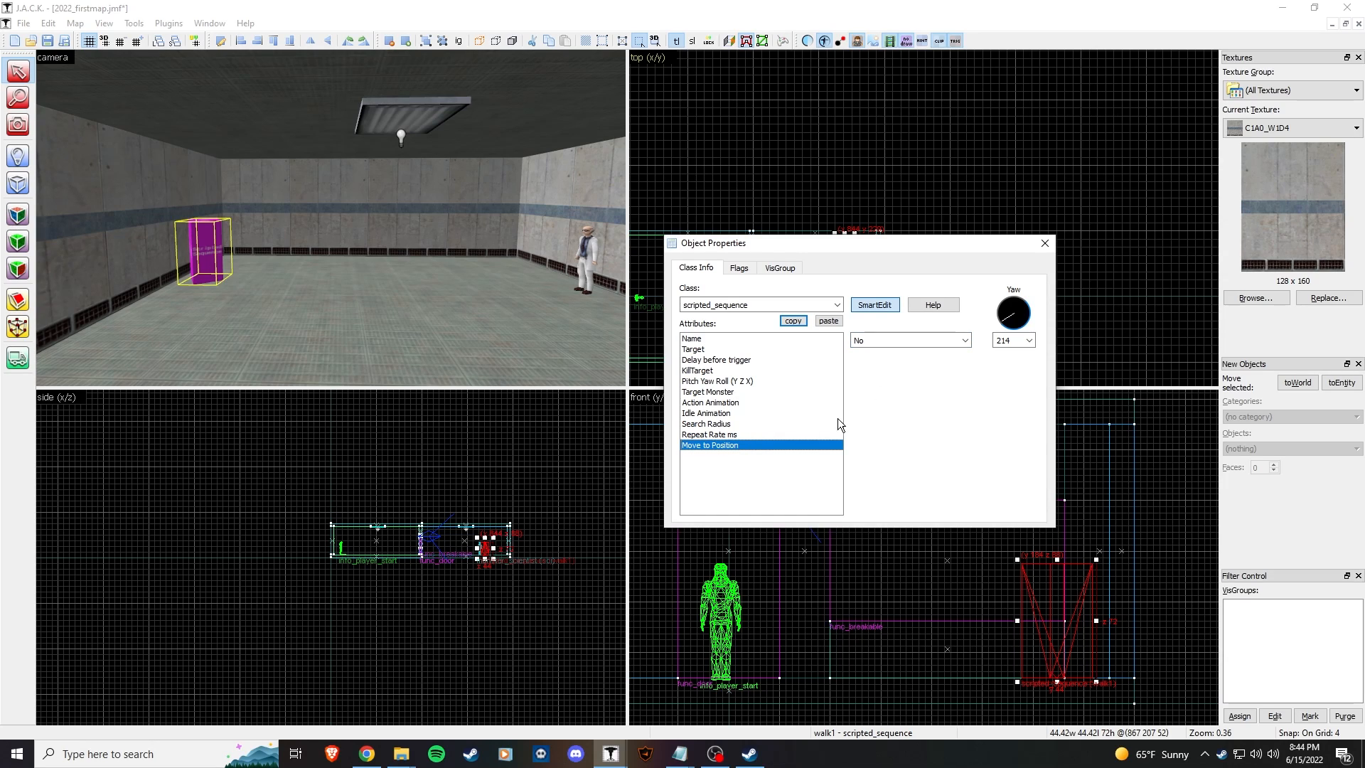
click(961, 344)
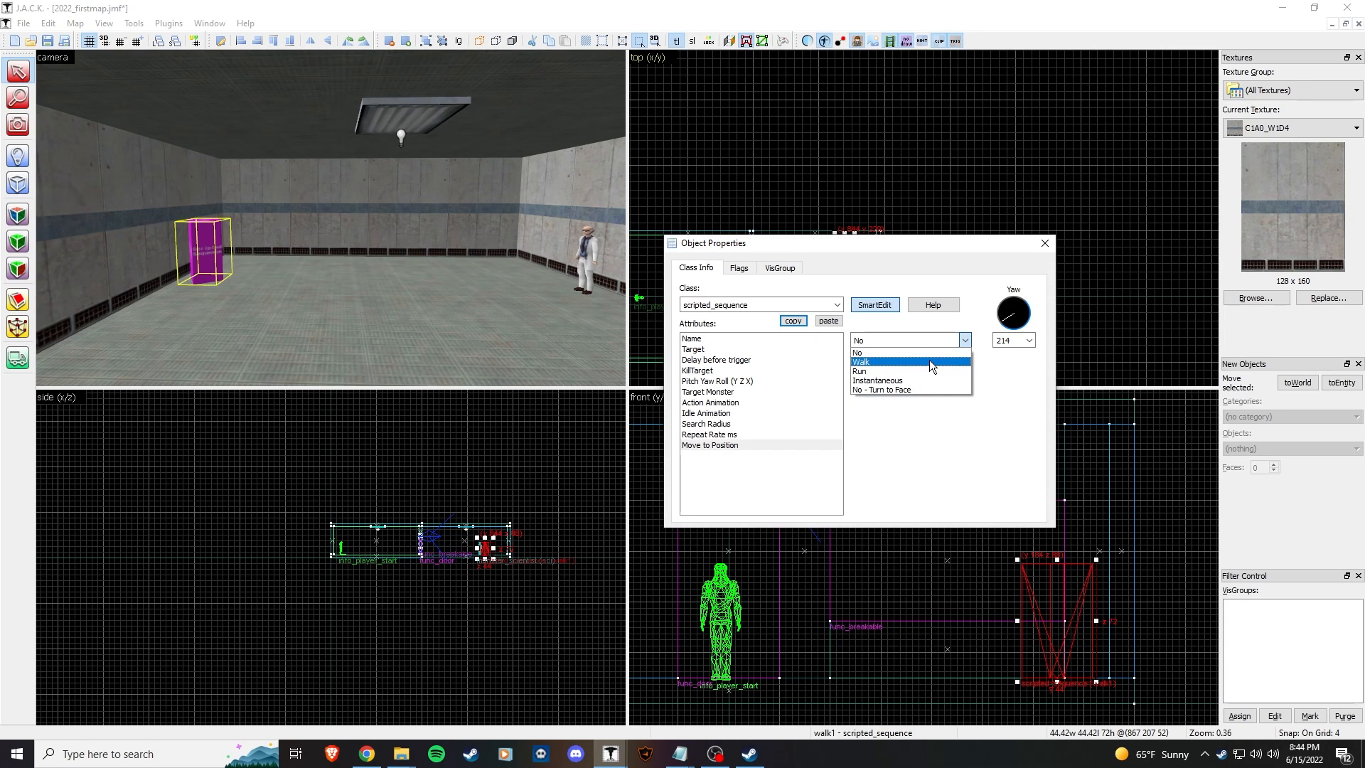
click(928, 361)
click(743, 270)
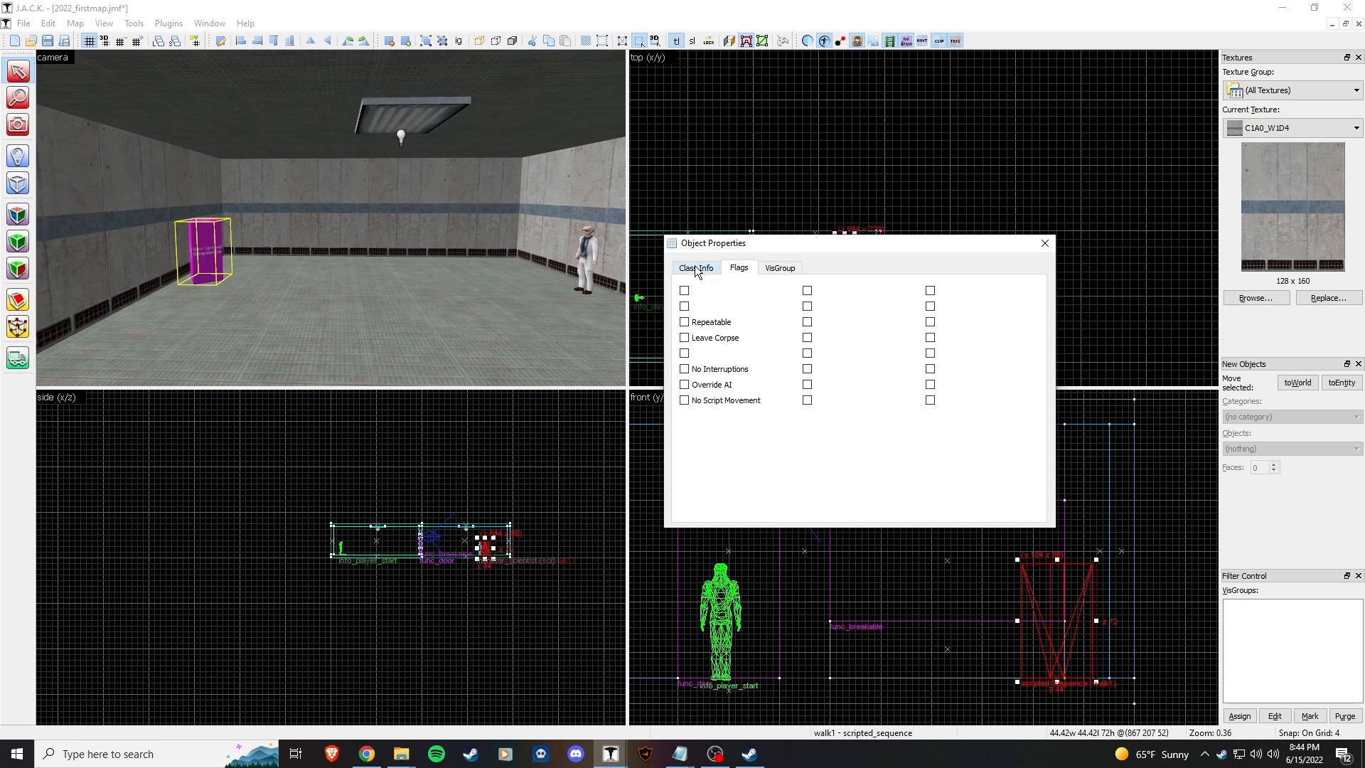
click(695, 271)
Step: Close walk1's properties and fly around the room selecting the floor, wall and walk1
key(Escape)
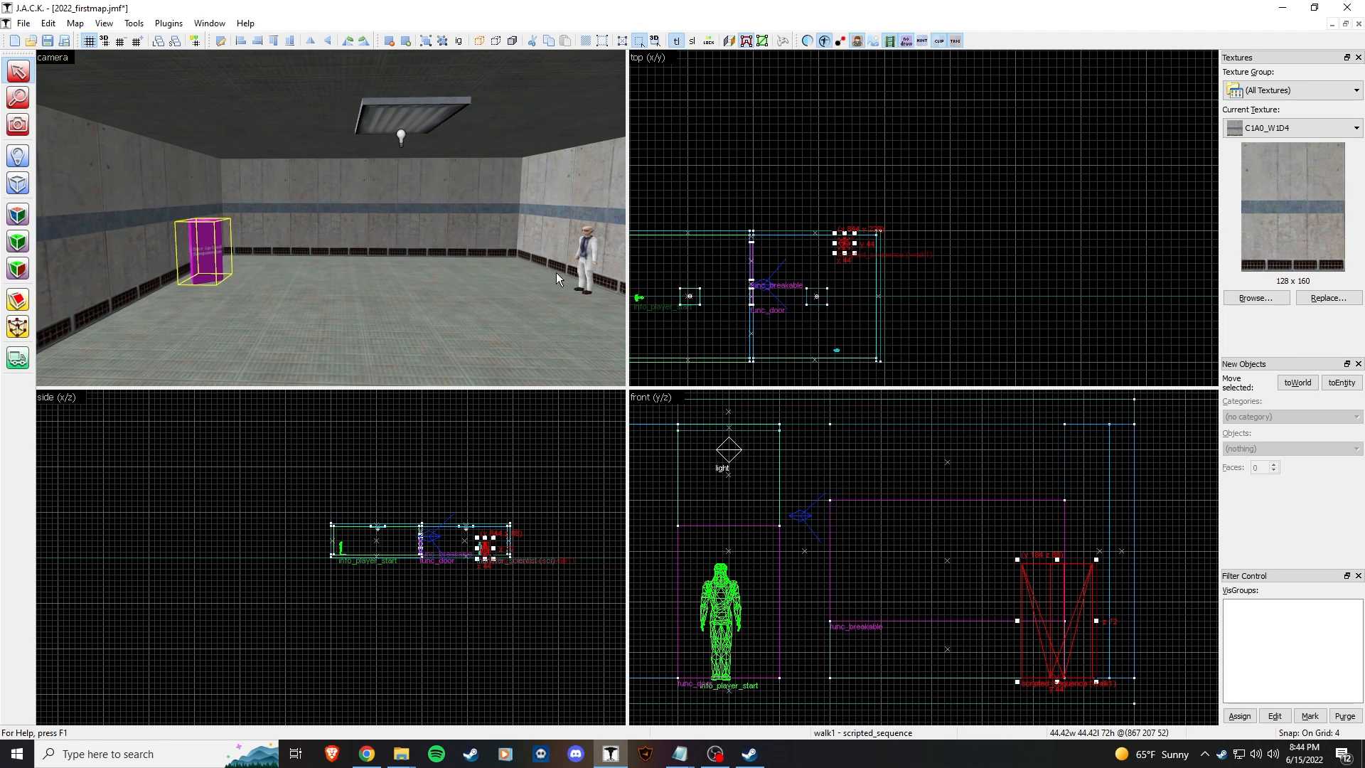
click(560, 272)
key(z)
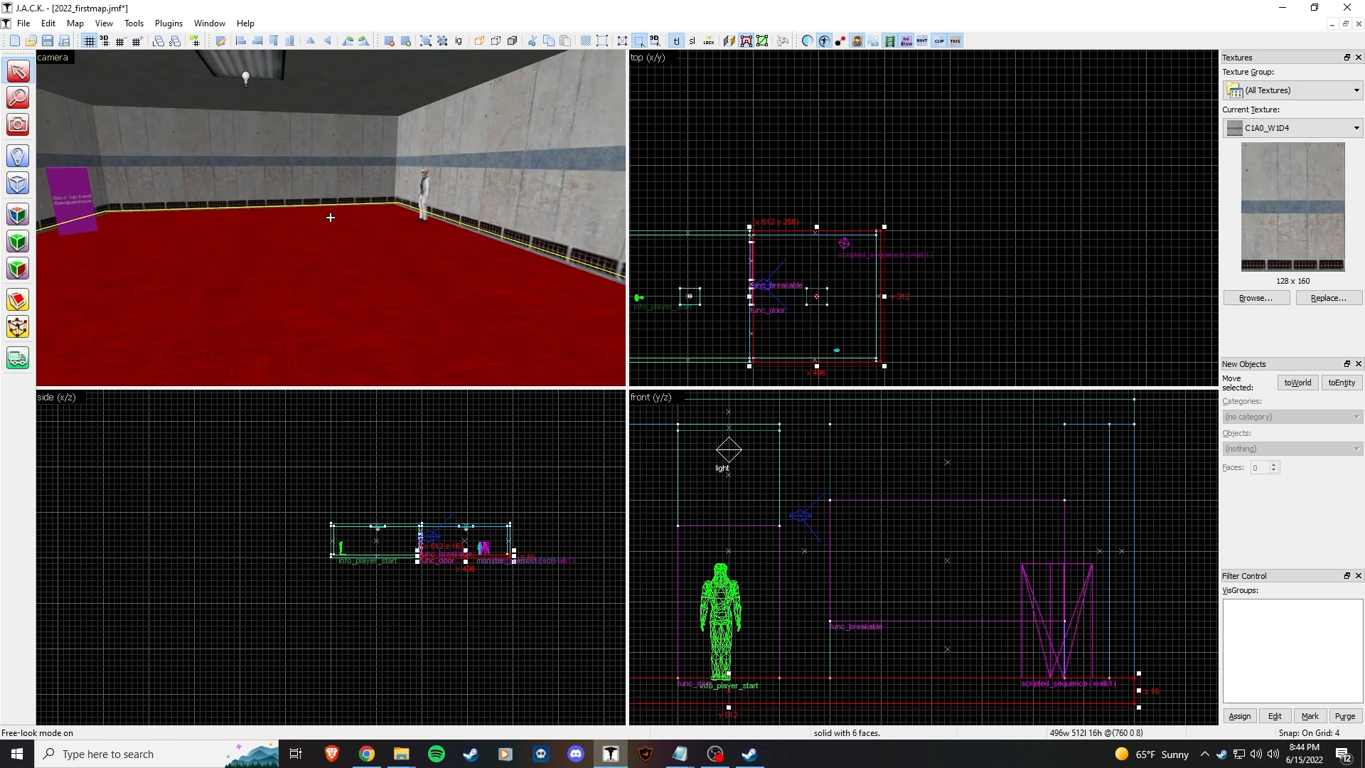
click(330, 217)
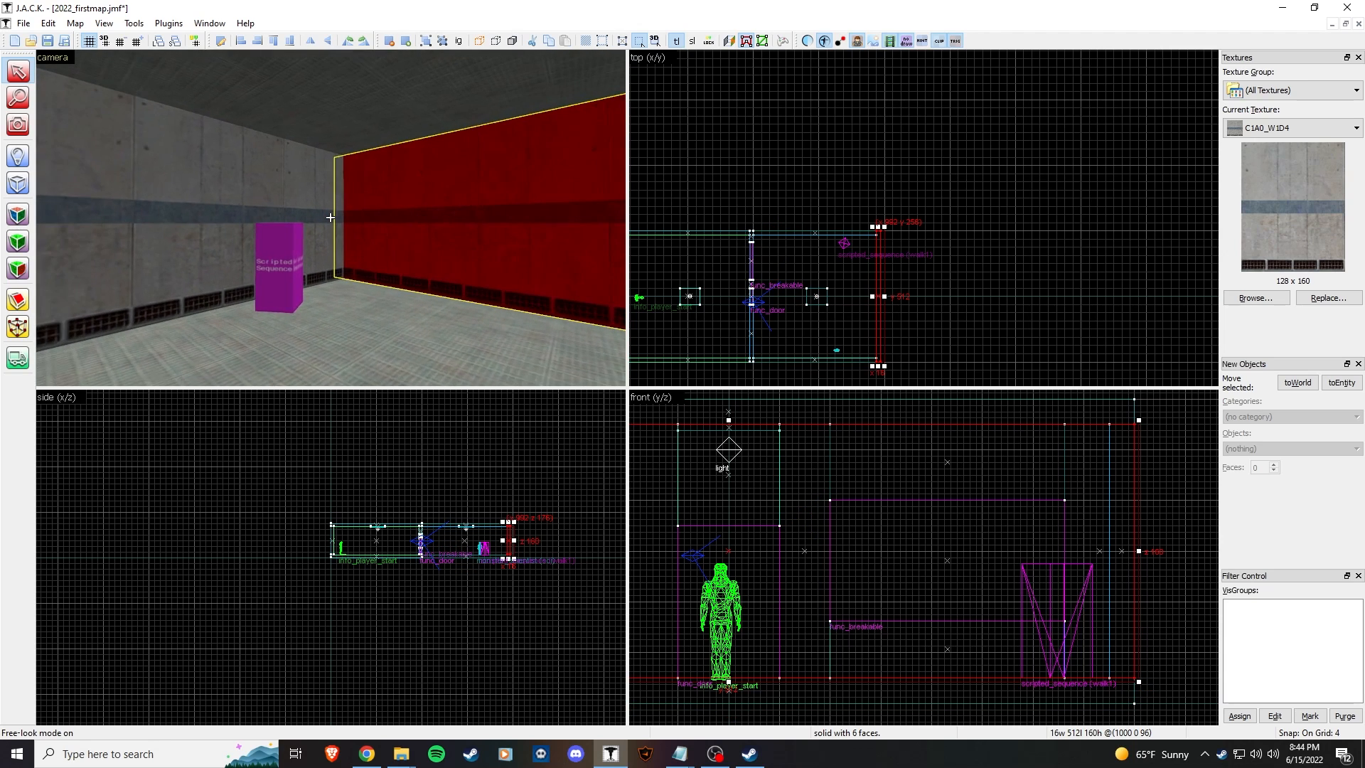
key(w)
click(330, 217)
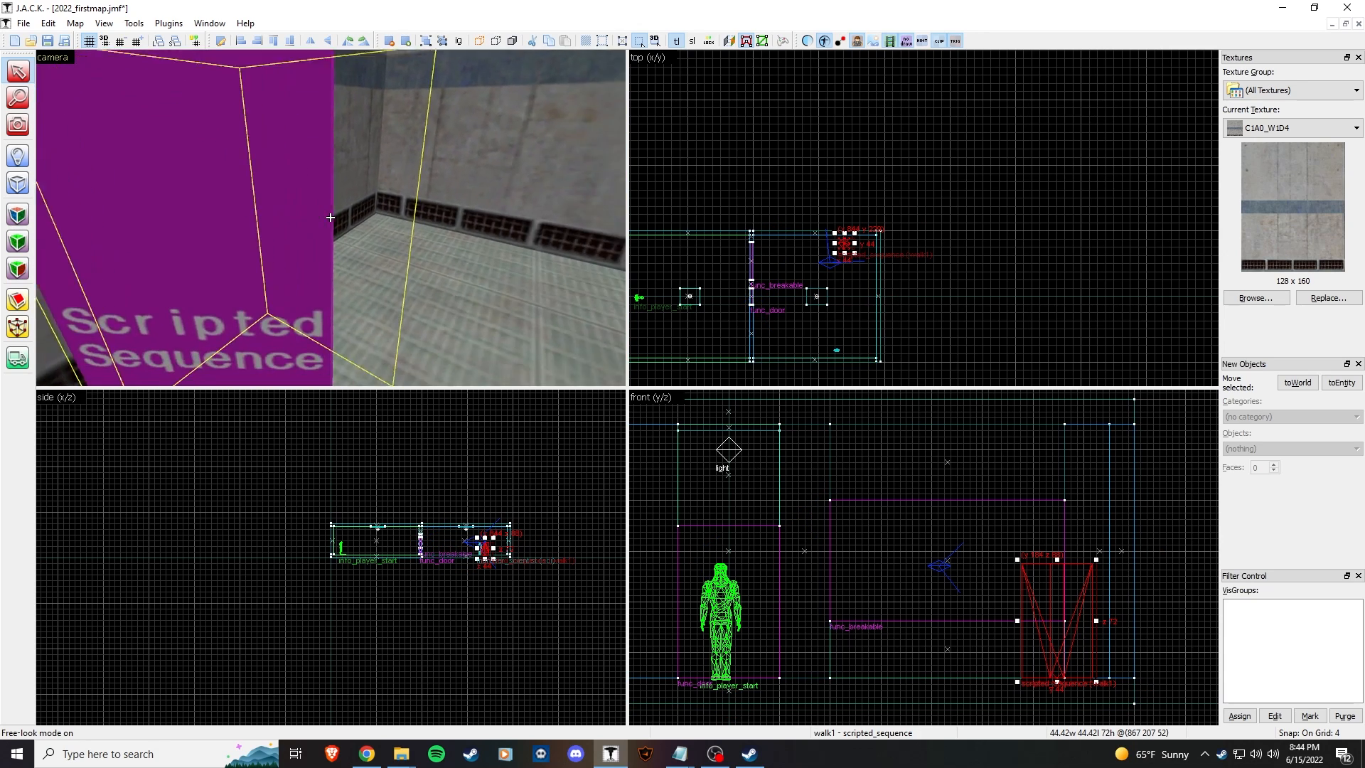
Step: Make AAATRIGGER the current texture from the texture browser
key(w)
key(s)
key(w)
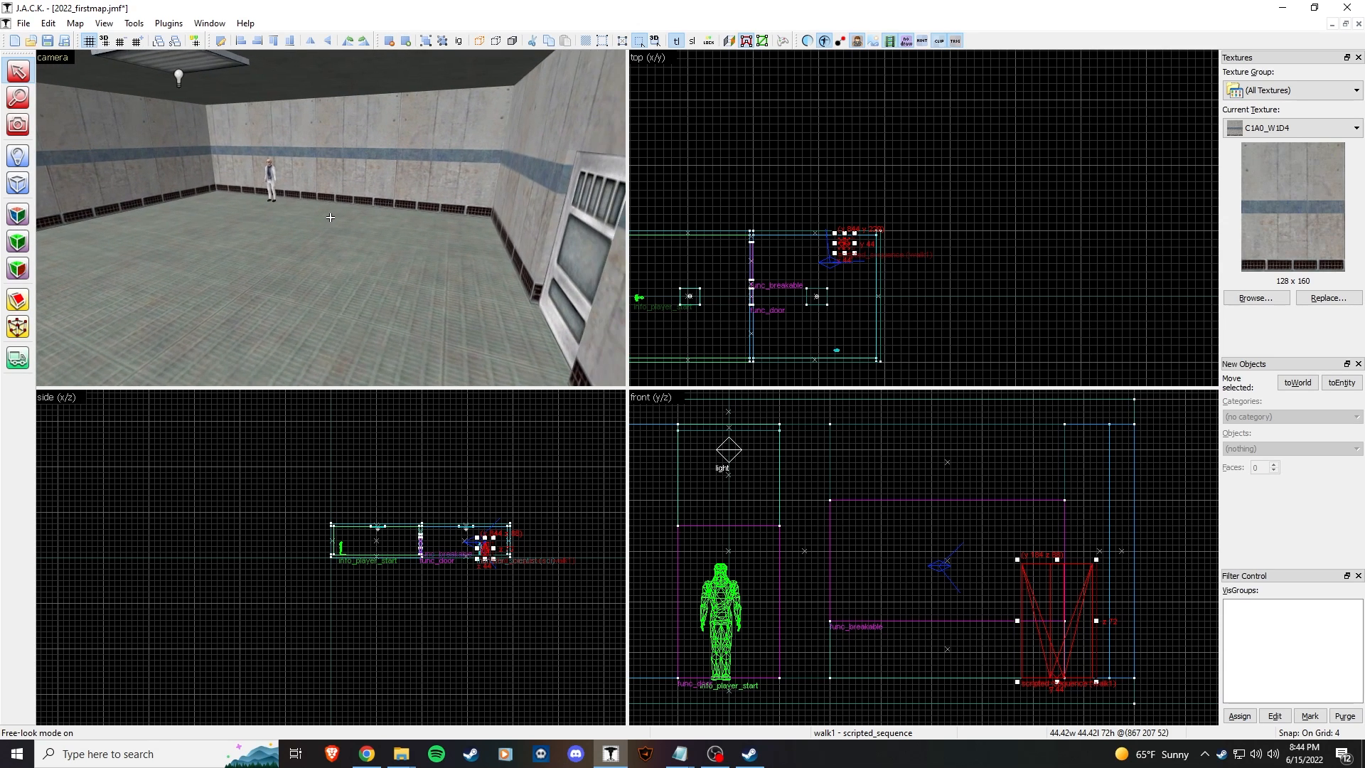
click(1256, 298)
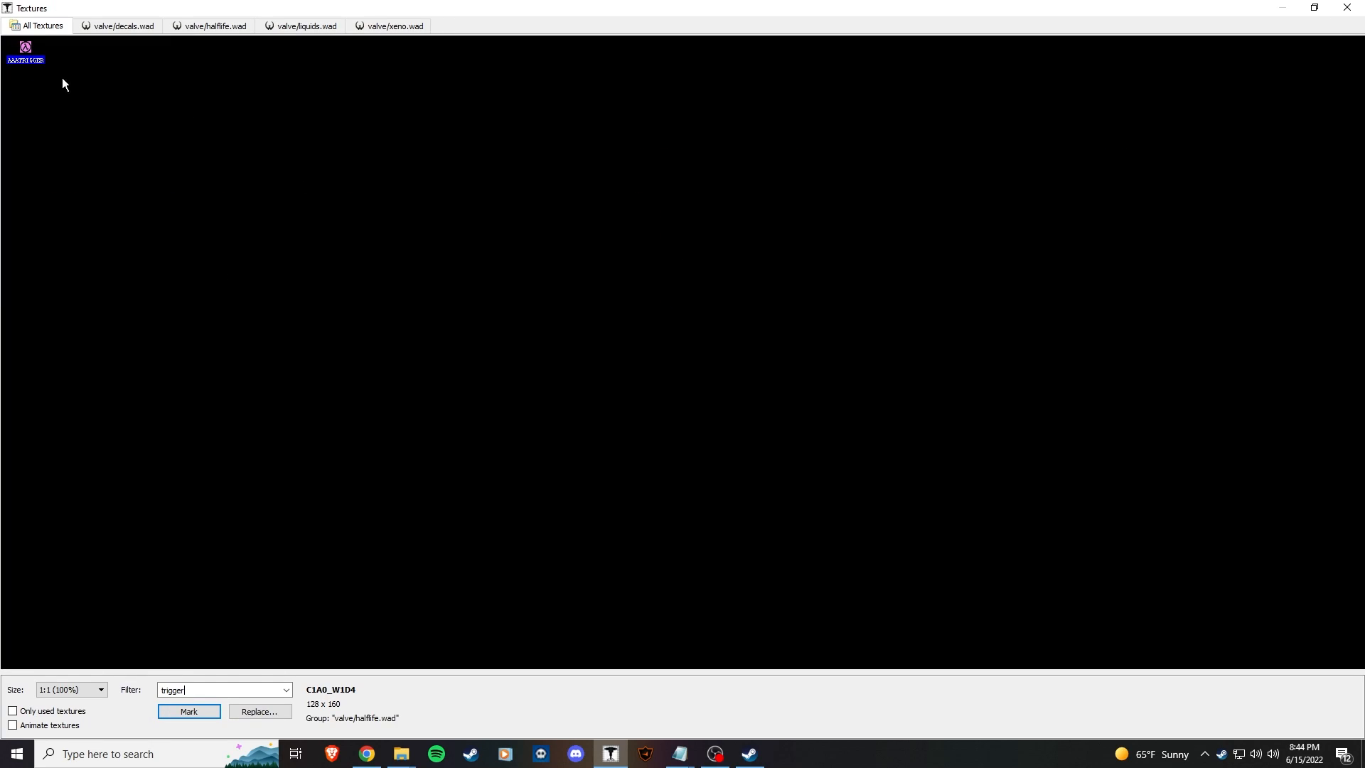
double_click(27, 61)
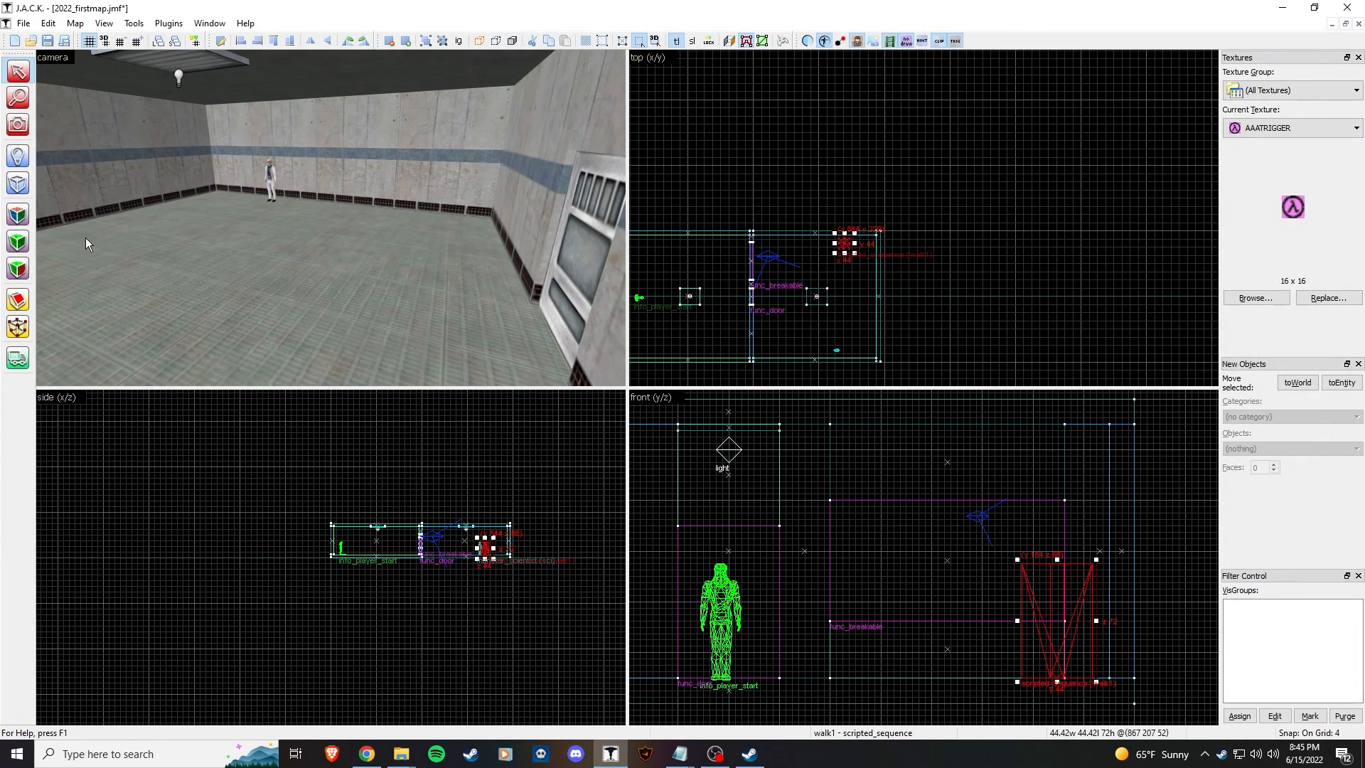
Step: Draw a thin AAATRIGGER block over the doorway in the top view
click(18, 184)
scroll(1037, 243, down, 7)
scroll(1005, 245, up, 8)
scroll(782, 231, up, 7)
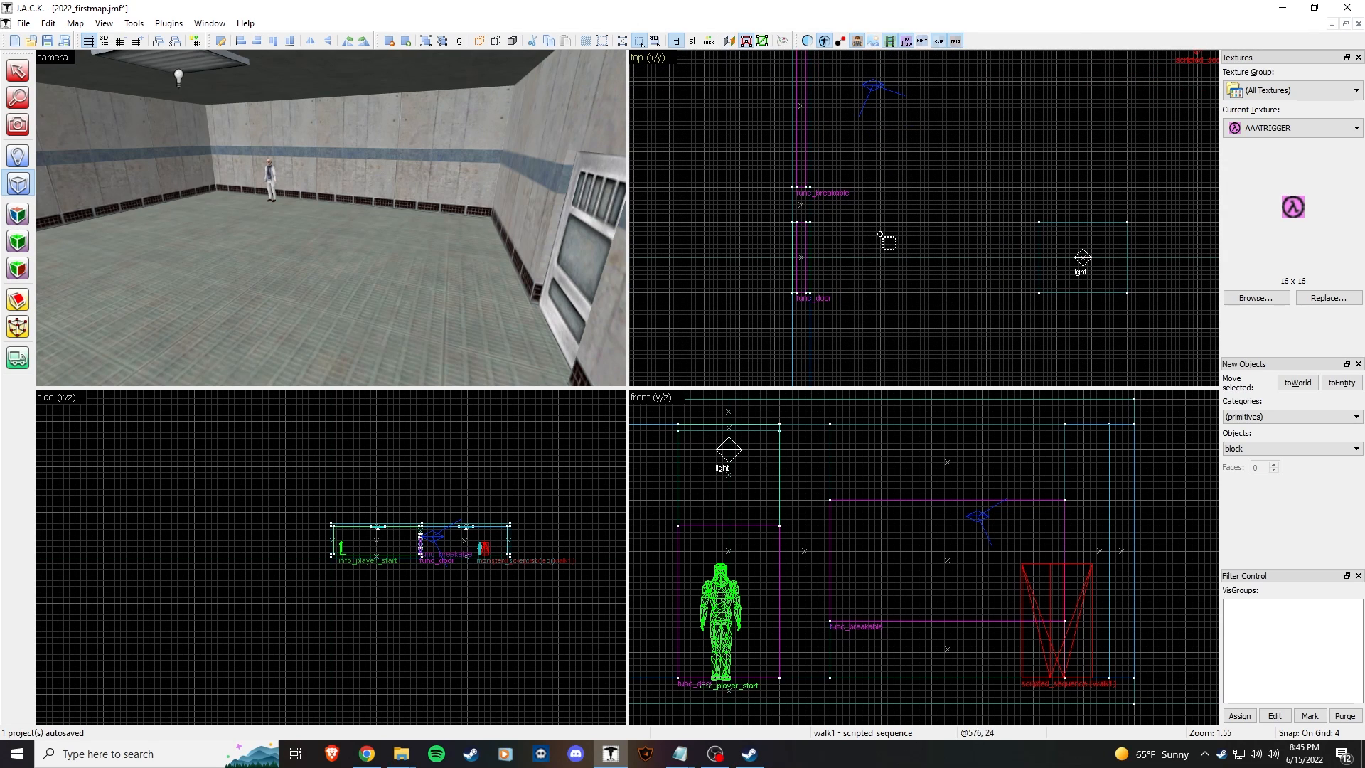
middle_drag(845, 225, 850, 292)
scroll(850, 292, up, 2)
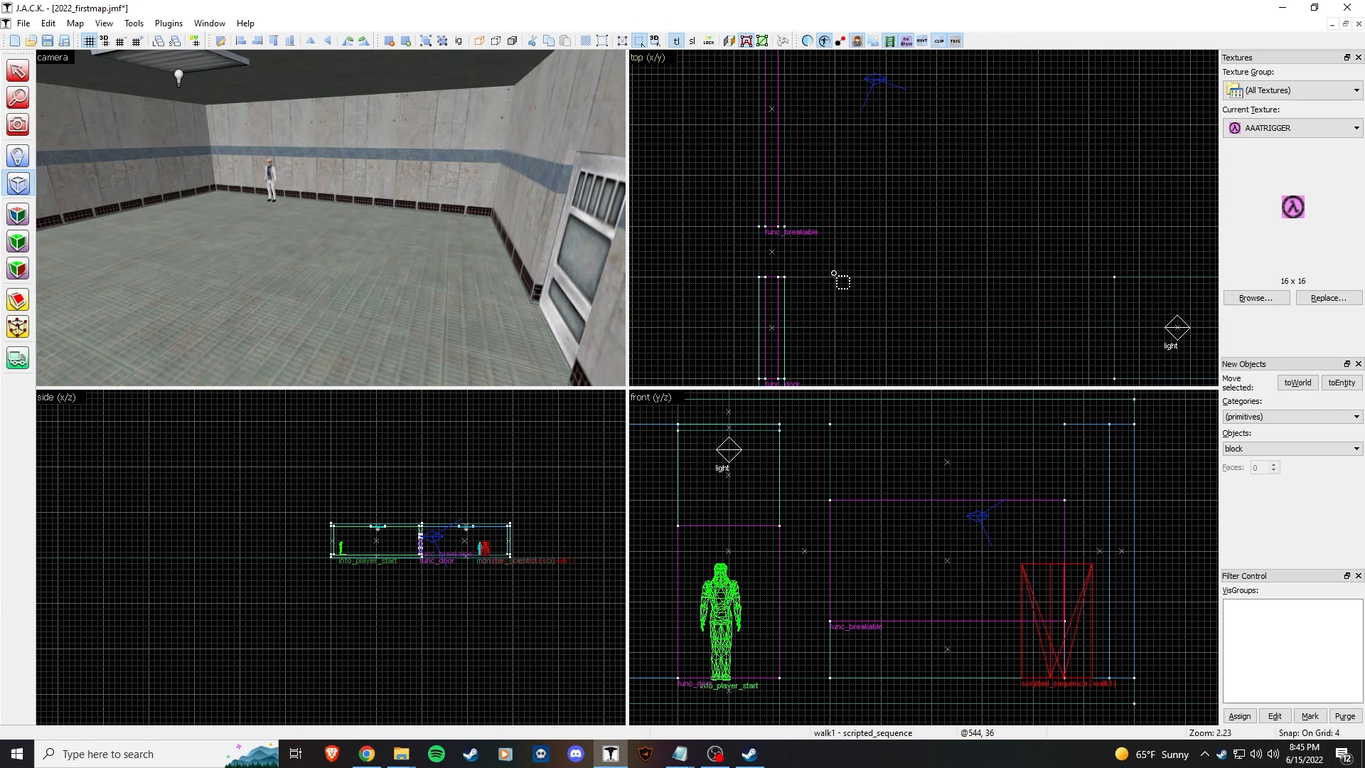
scroll(806, 266, down, 4)
scroll(813, 254, up, 4)
middle_drag(804, 273, 817, 242)
scroll(817, 242, up, 1)
drag(792, 180, 811, 306)
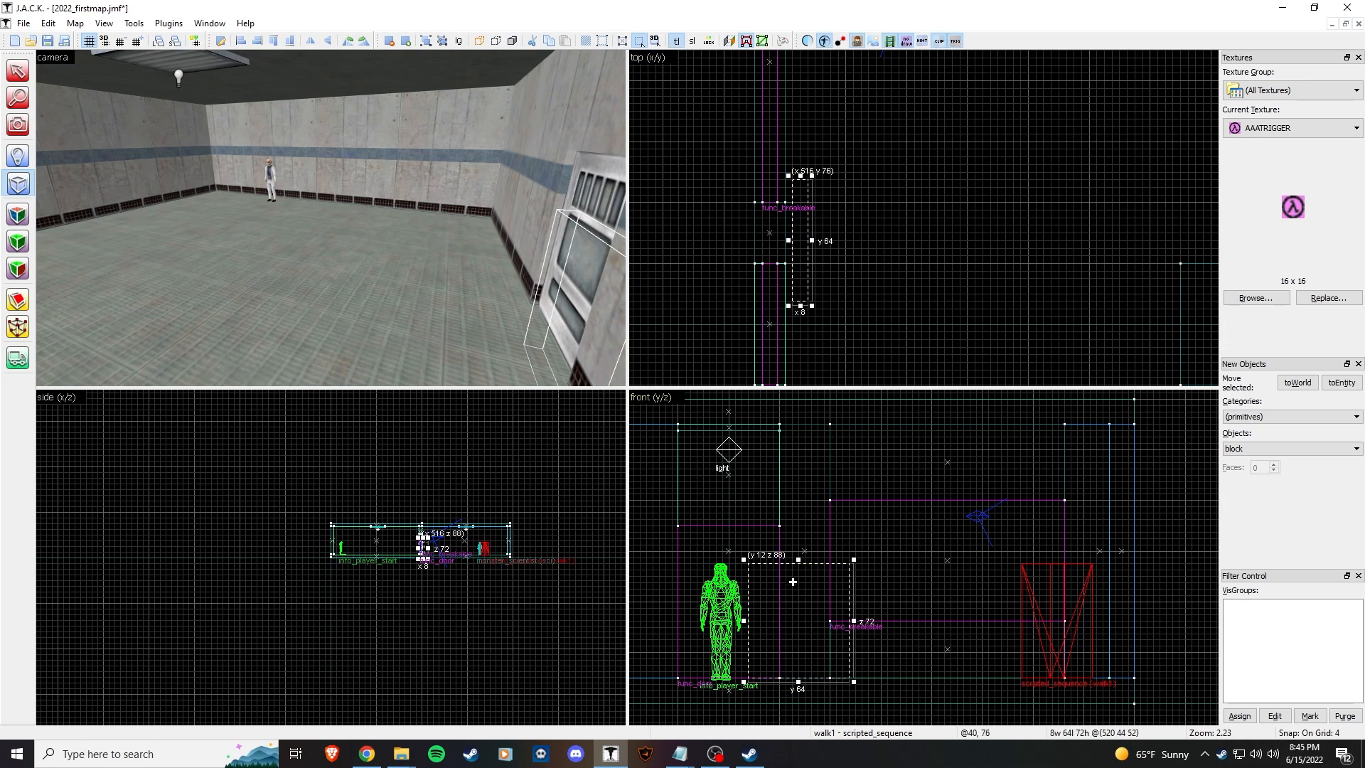
Step: Resize the block to 8 x 100 x 96 to fill the doorway and create it
middle_drag(765, 591, 940, 585)
drag(956, 605, 880, 612)
mouse_move(896, 560)
mouse_down()
mouse_move(900, 523)
mouse_move(905, 565)
mouse_up()
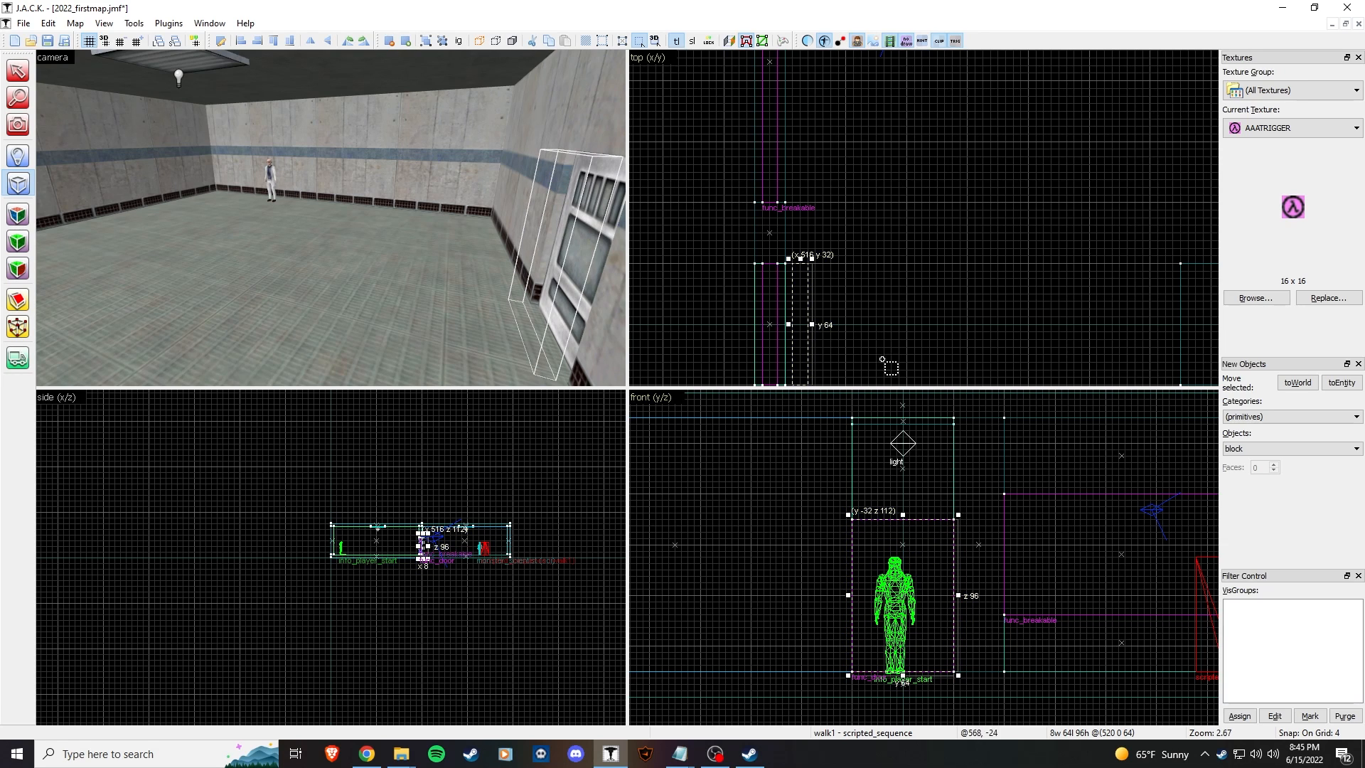
key(z)
key(w)
key(z)
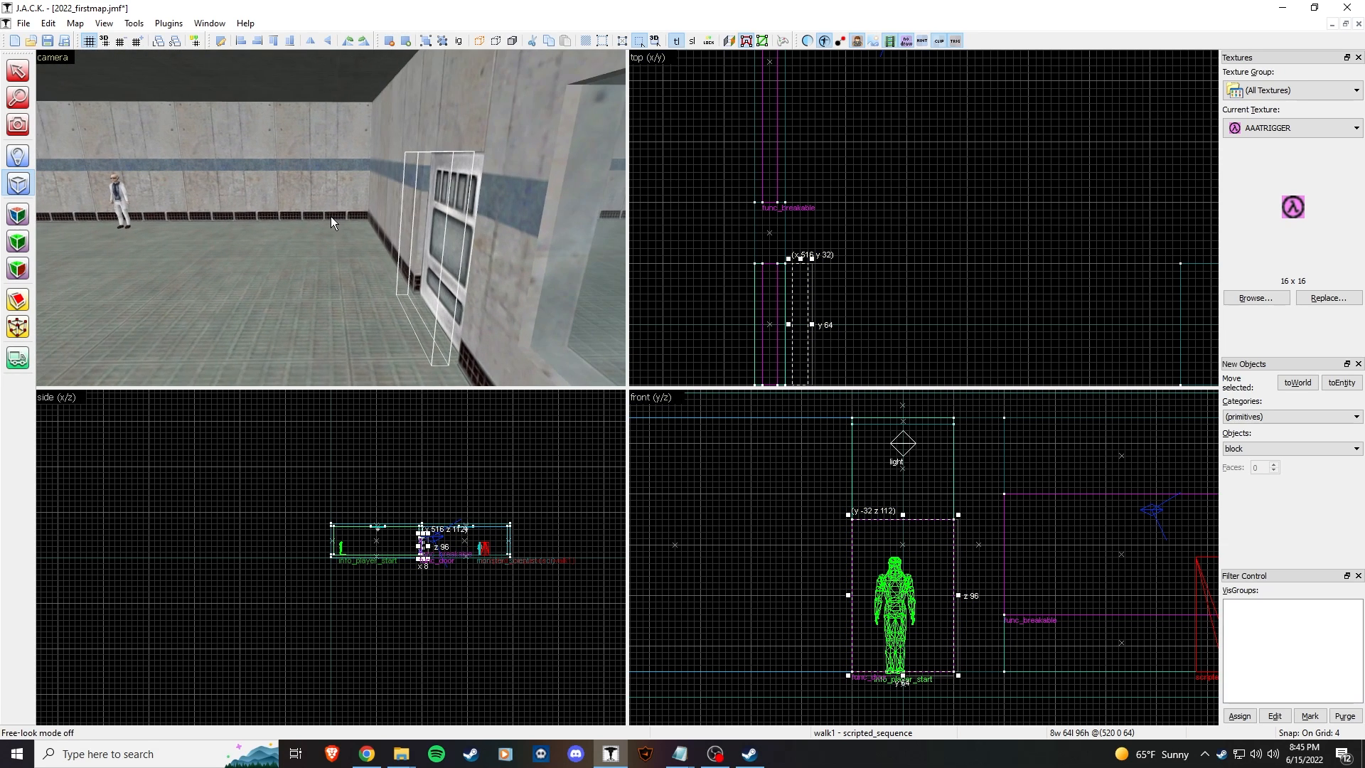
drag(799, 263, 801, 233)
middle_drag(799, 373, 780, 267)
drag(781, 283, 788, 323)
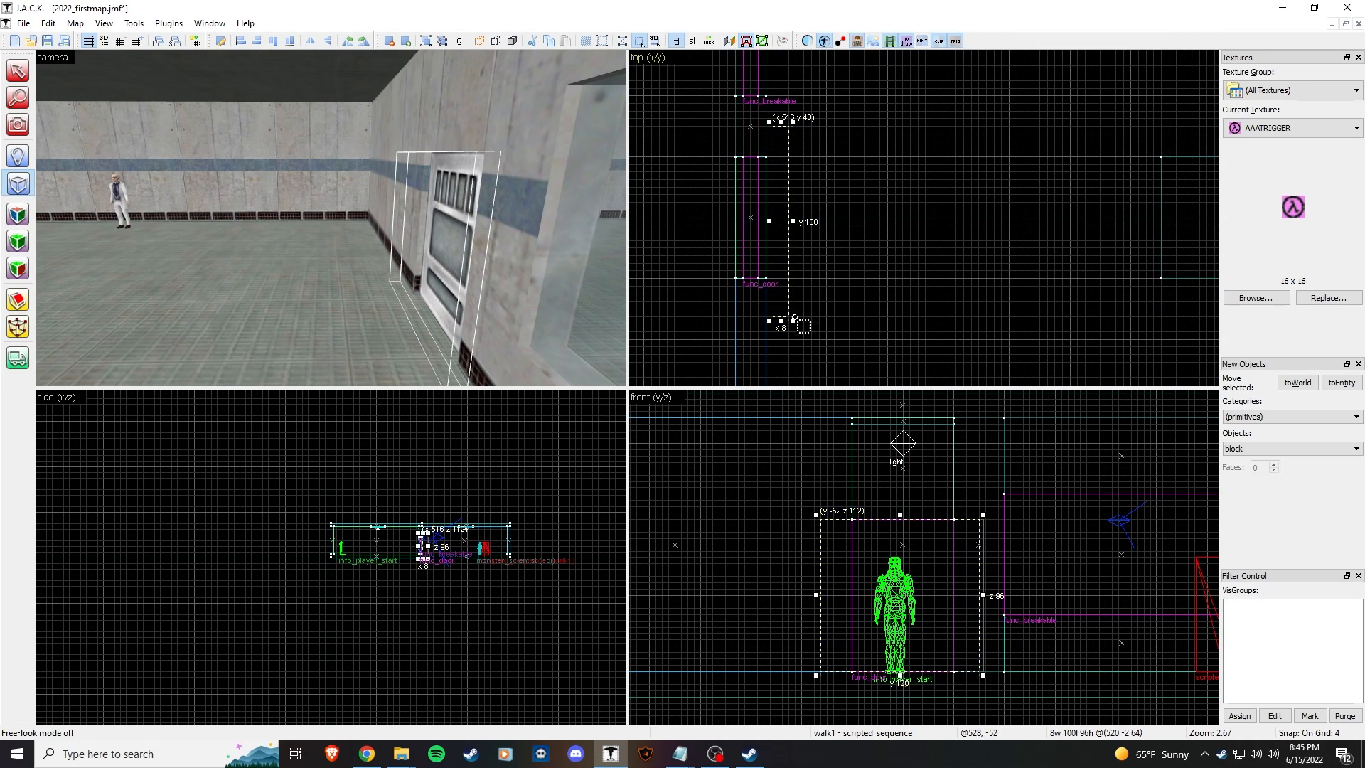
key(Return)
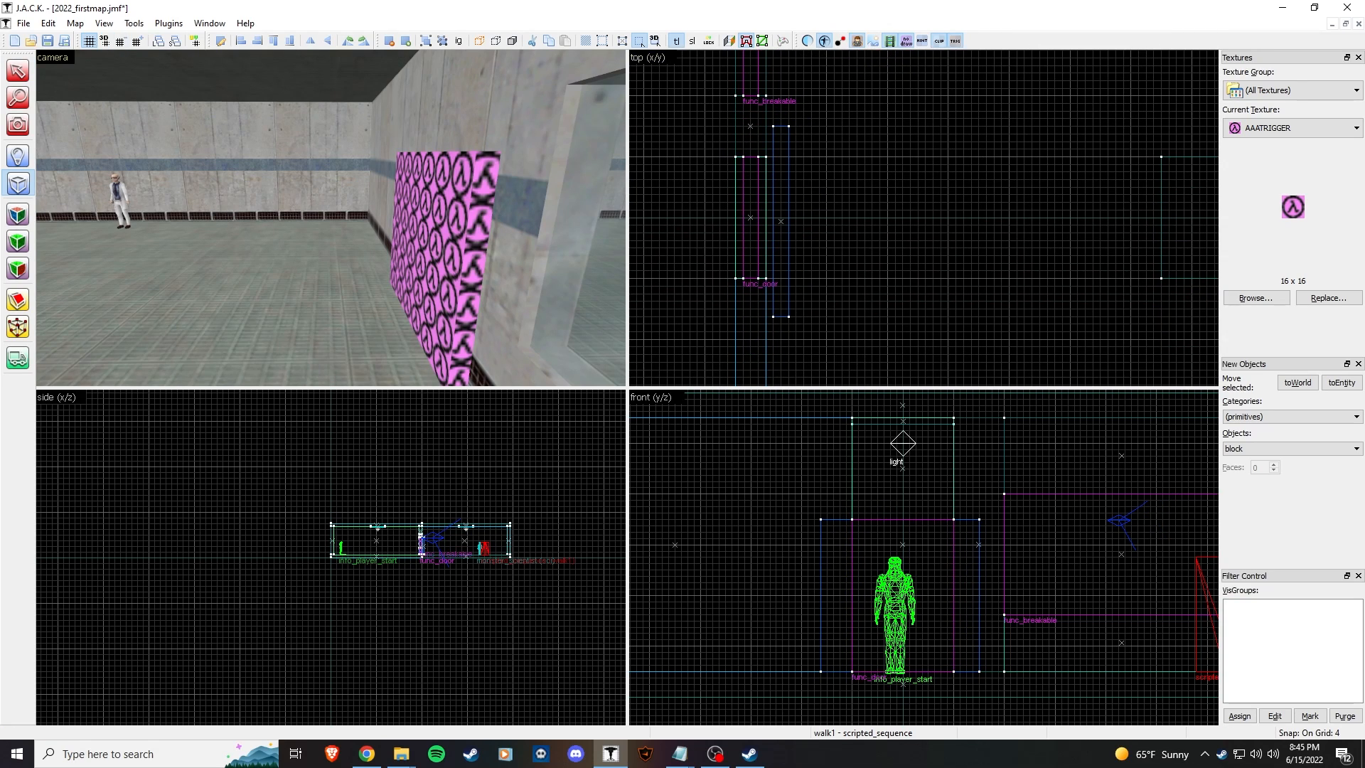
Step: Select the new trigger block and turn it into a func_wall entity with Ctrl+T
key(shift+s)
click(425, 240)
key(ctrl+t)
click(837, 305)
Step: Change the AAATRIGGER doorway block's class to trigger_once with Target walk1, then close its properties
drag(838, 357, 844, 374)
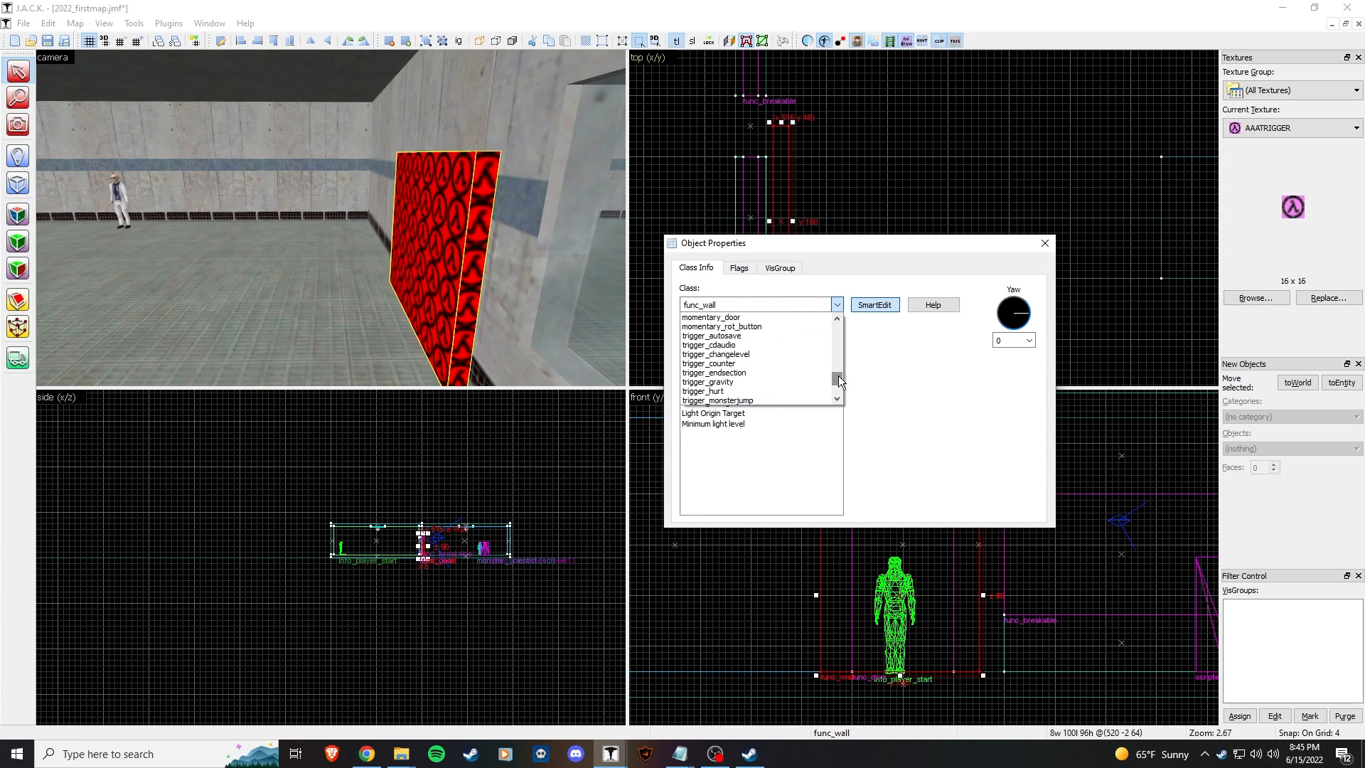
scroll(739, 376, down, 2)
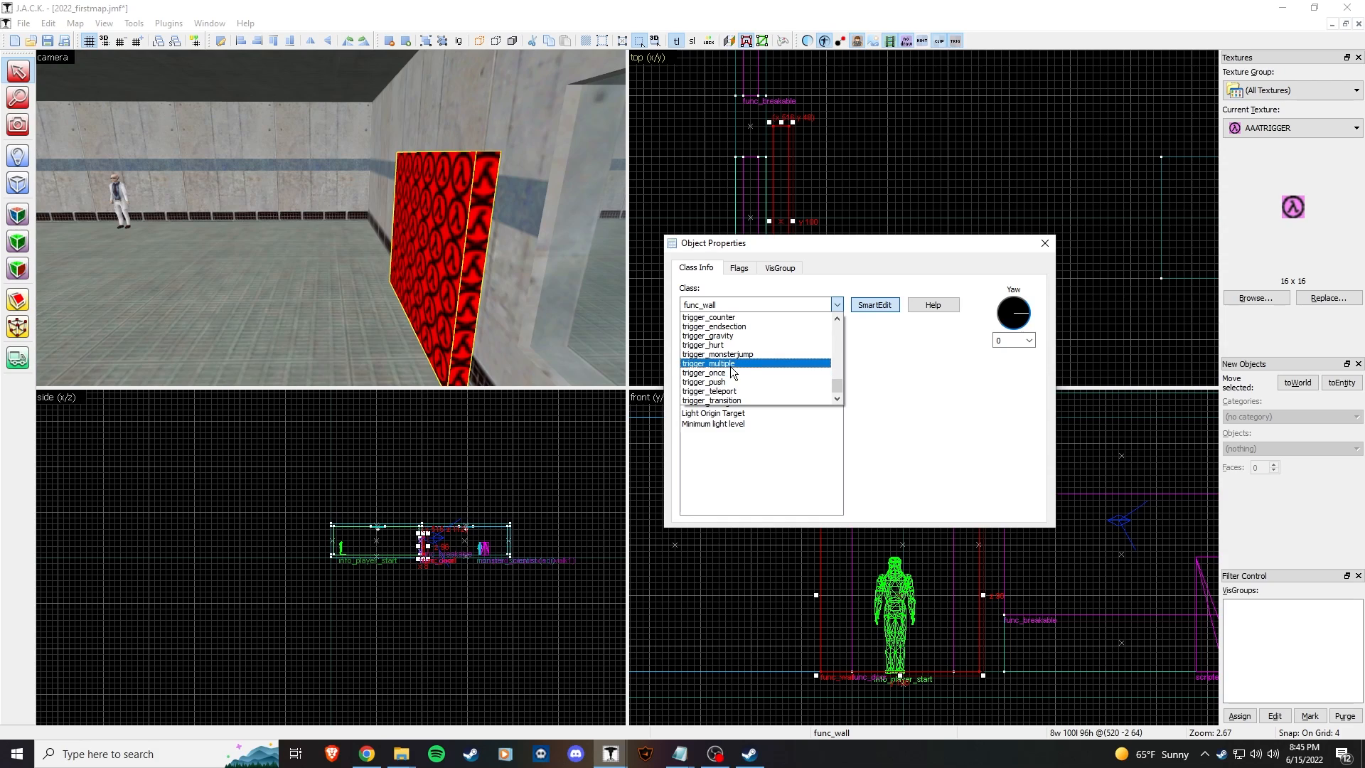
click(737, 374)
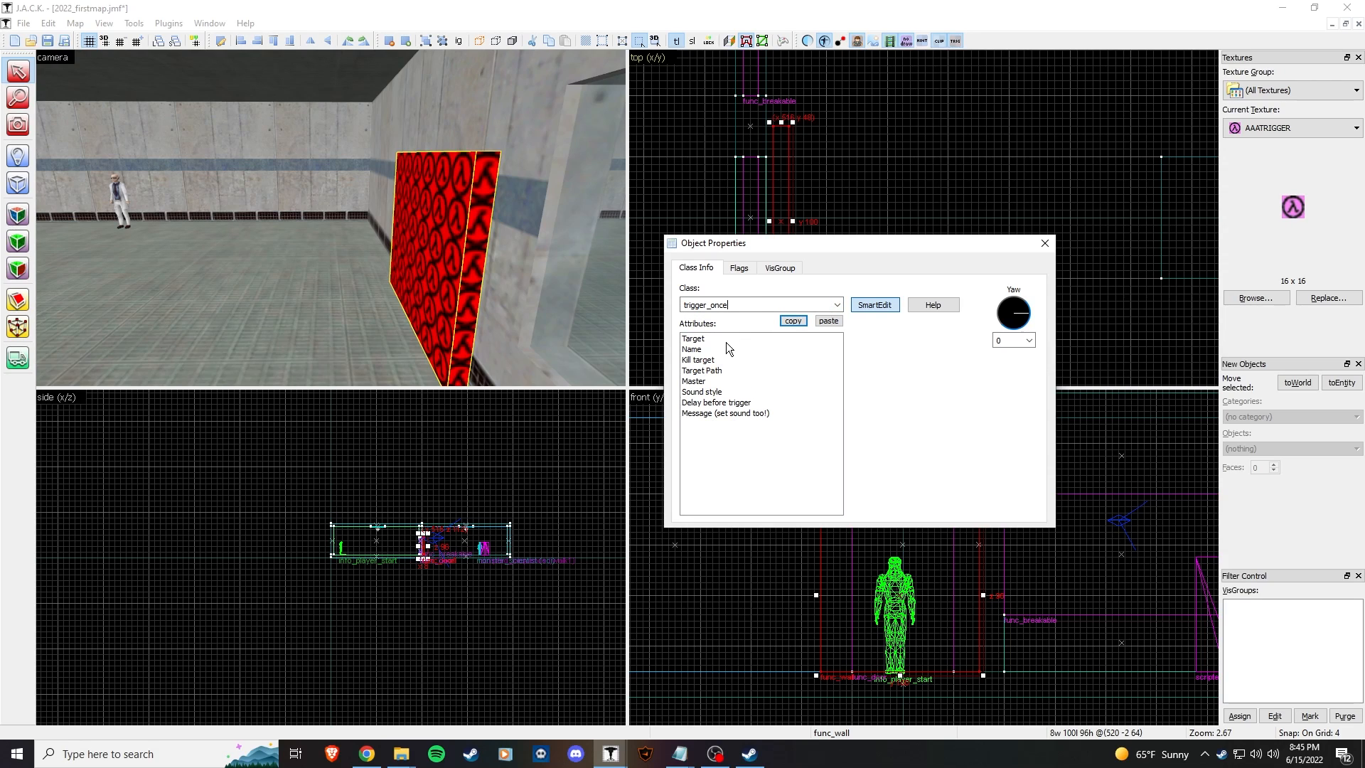
click(701, 349)
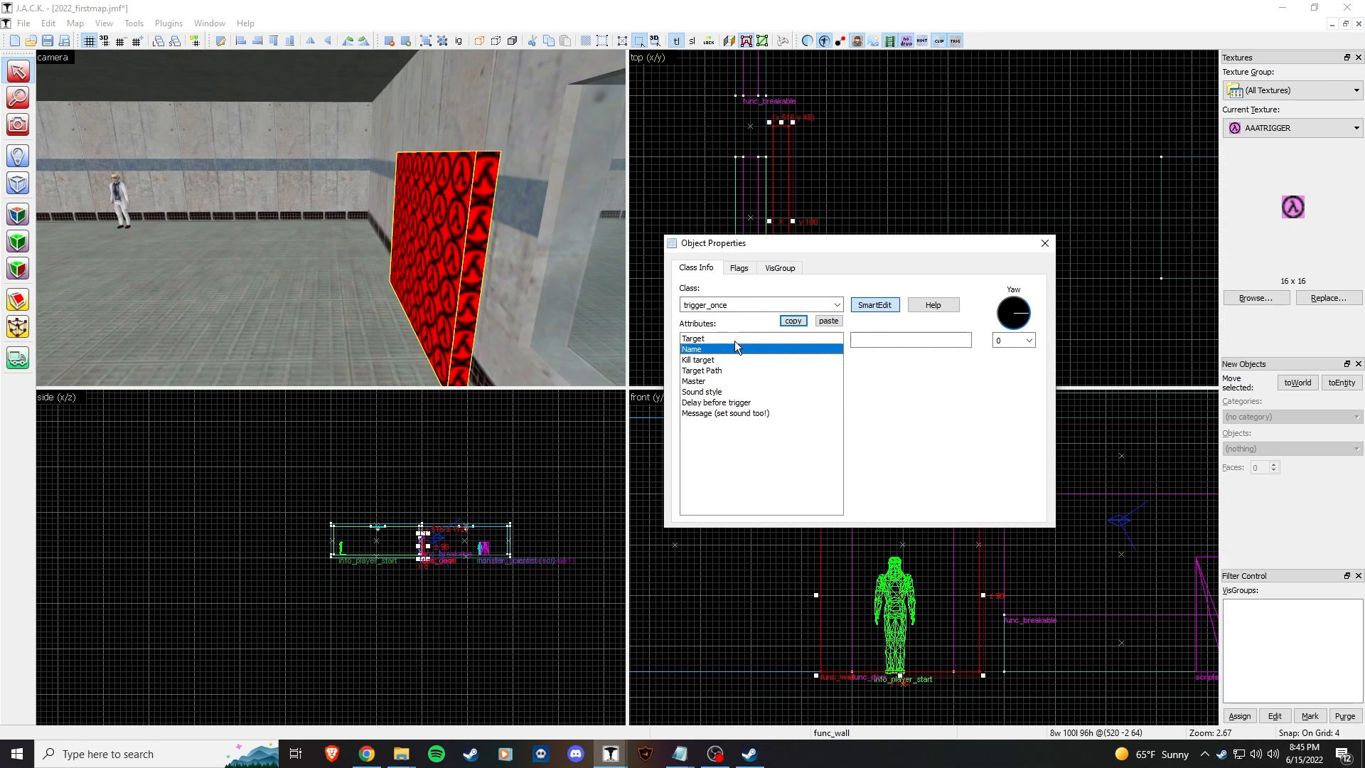
click(723, 339)
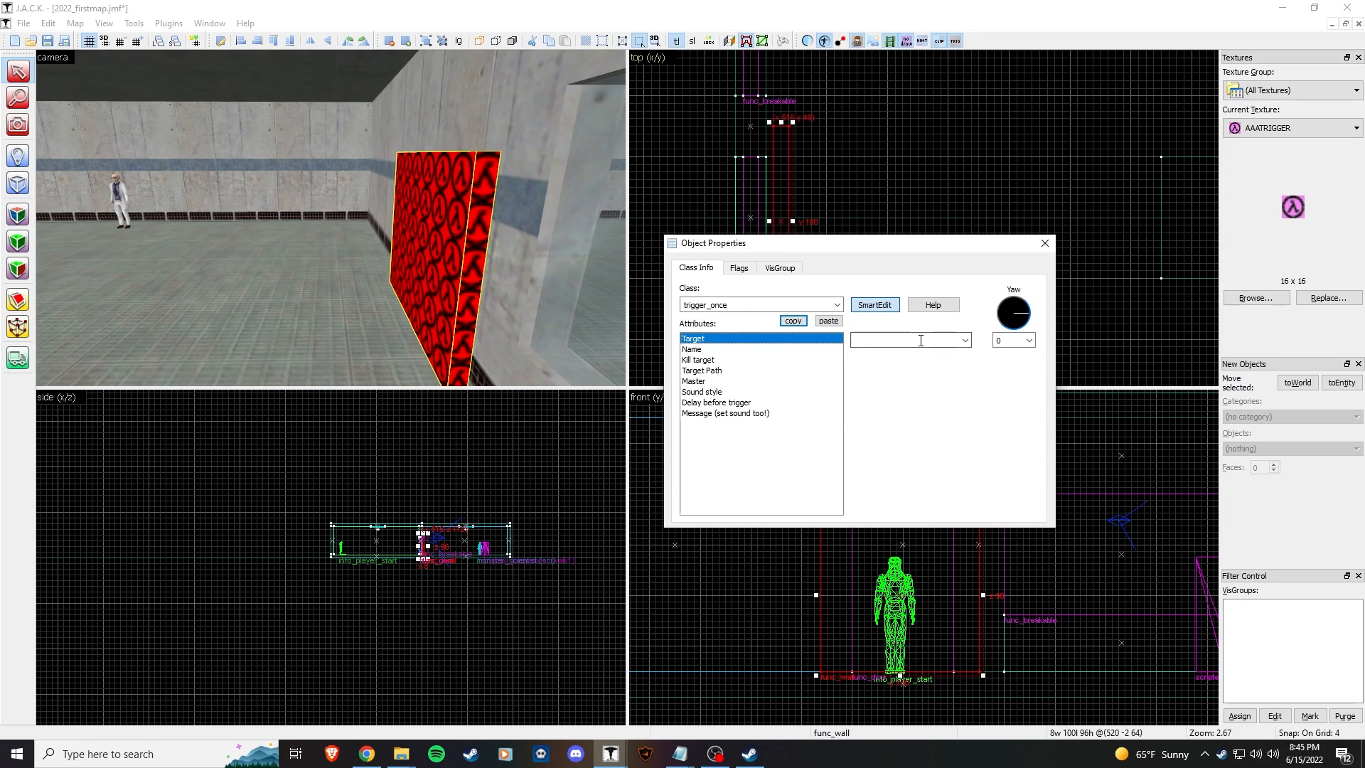
click(965, 342)
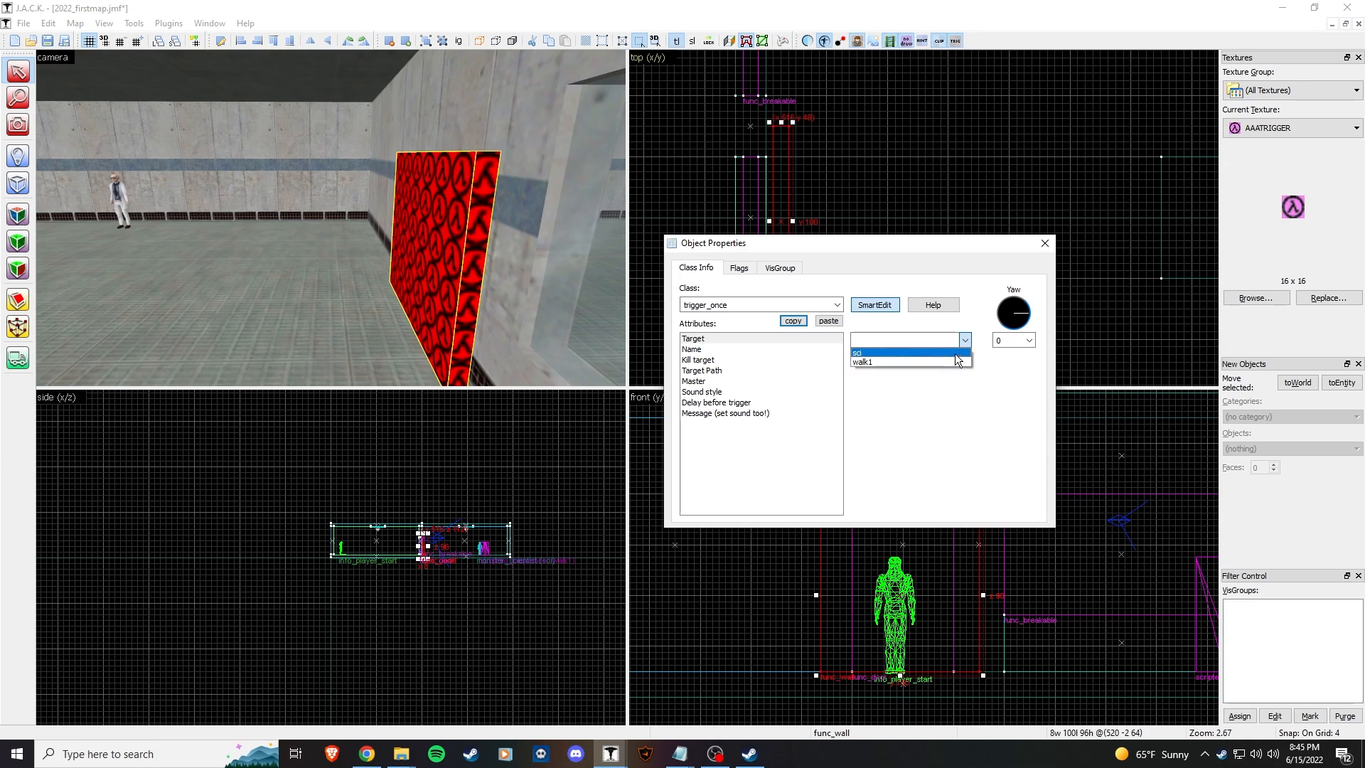
click(890, 361)
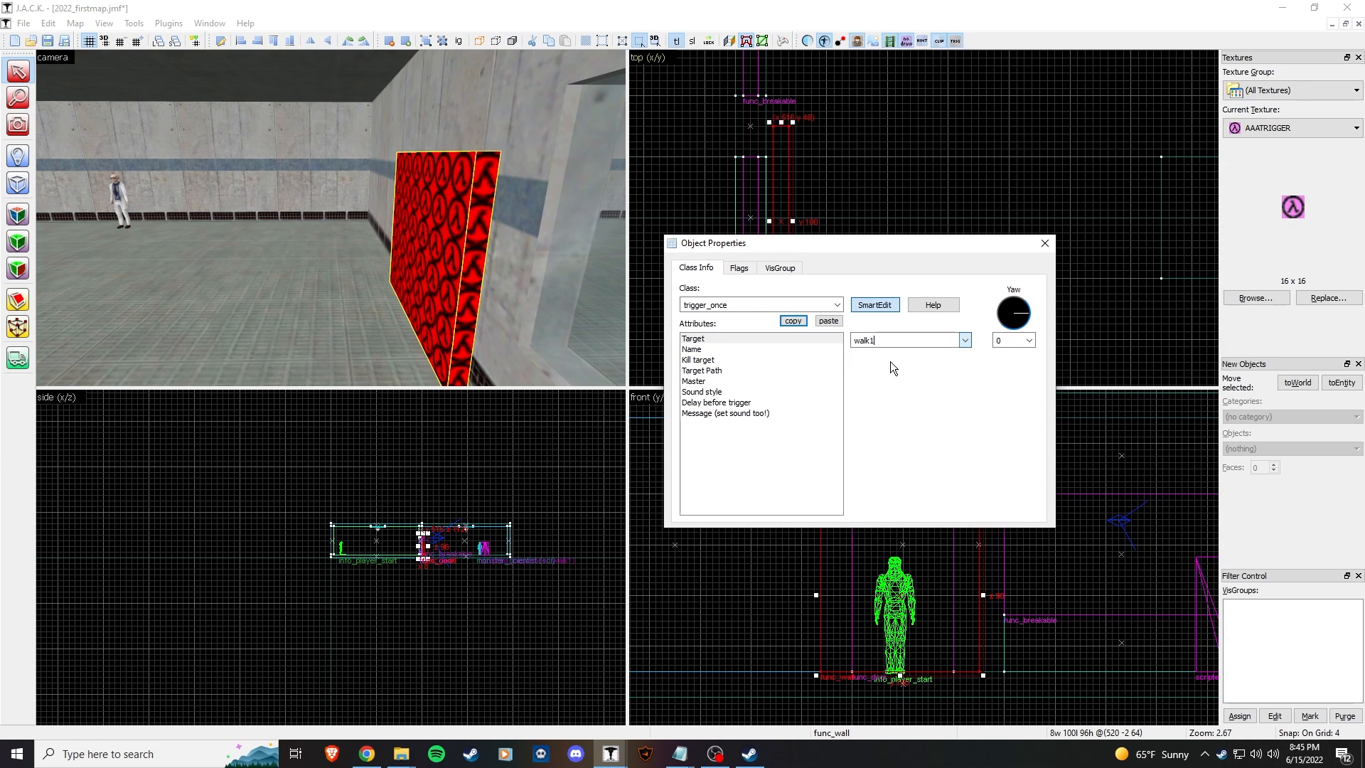
click(334, 151)
key(z)
key(w)
key(s)
key(z)
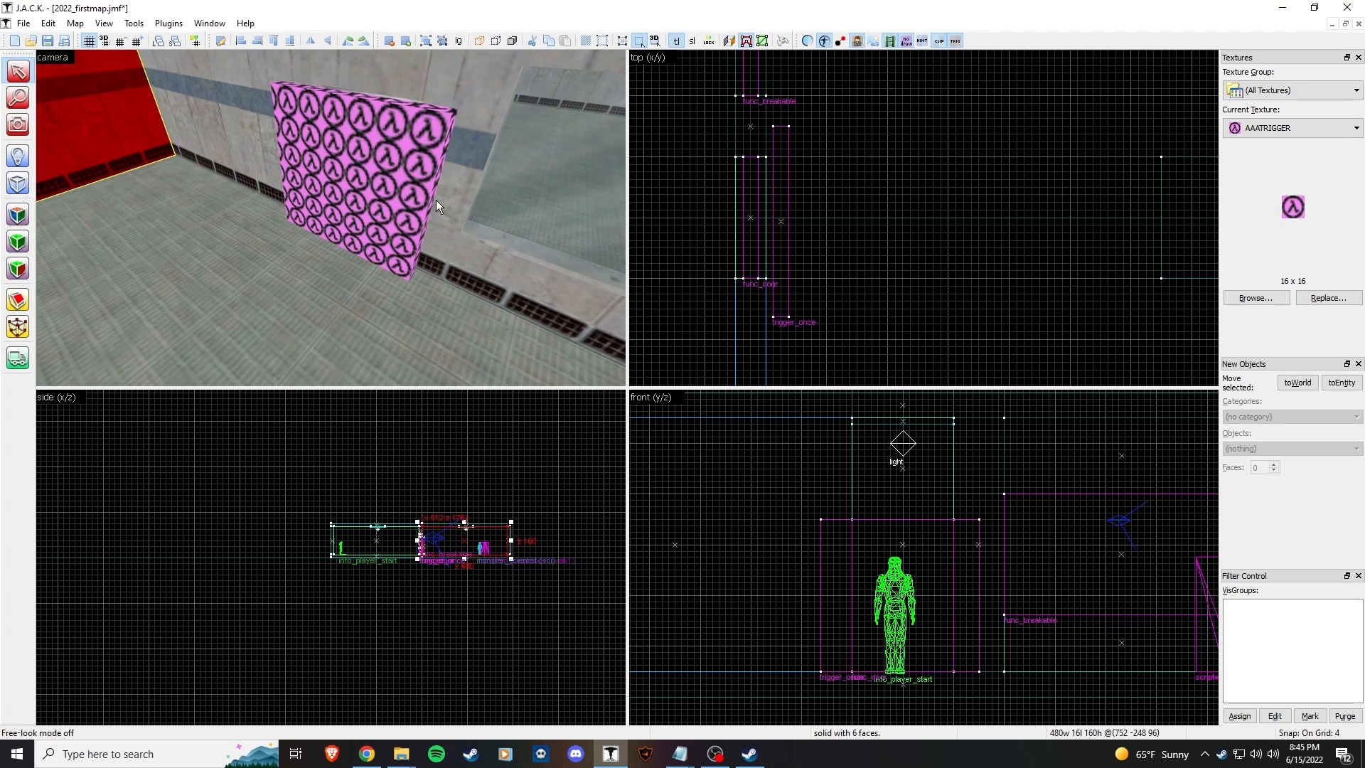
click(956, 42)
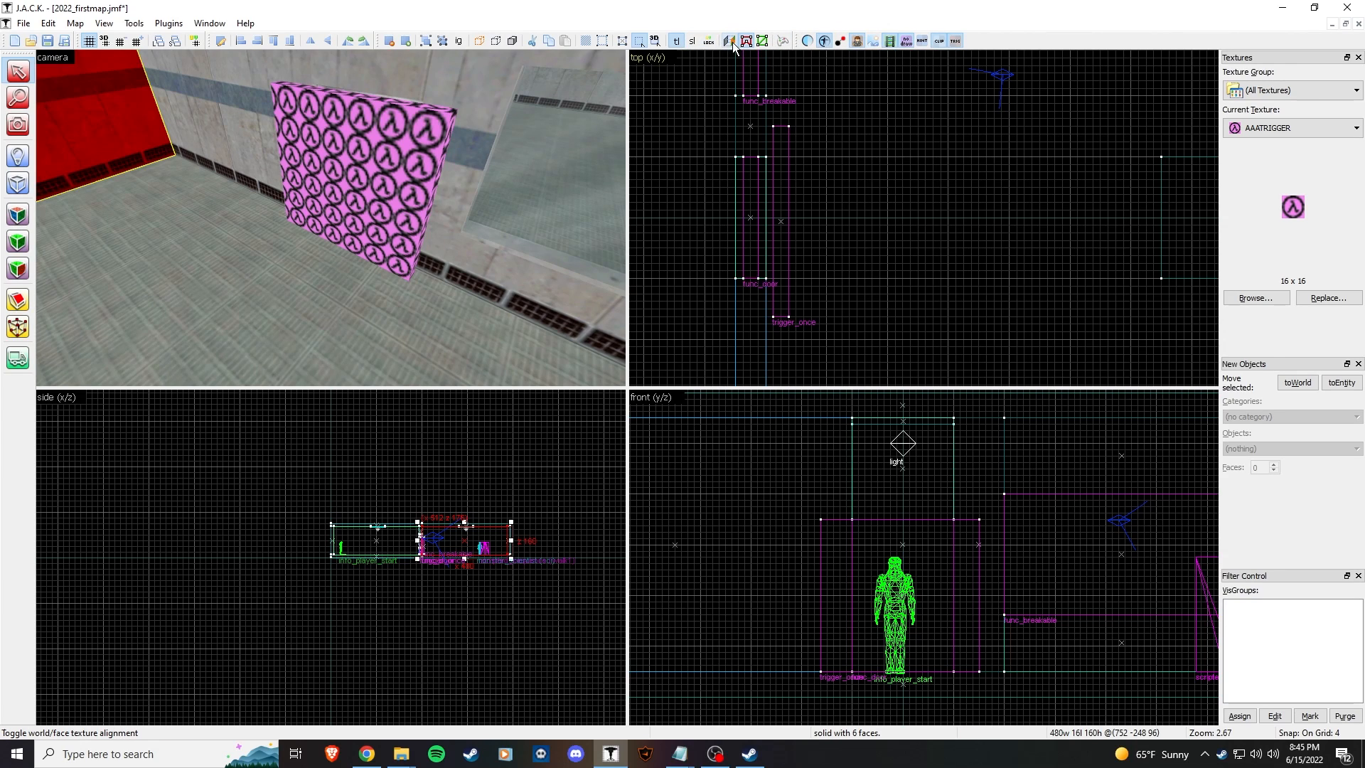
click(807, 44)
click(503, 223)
click(398, 191)
key(z)
key(w)
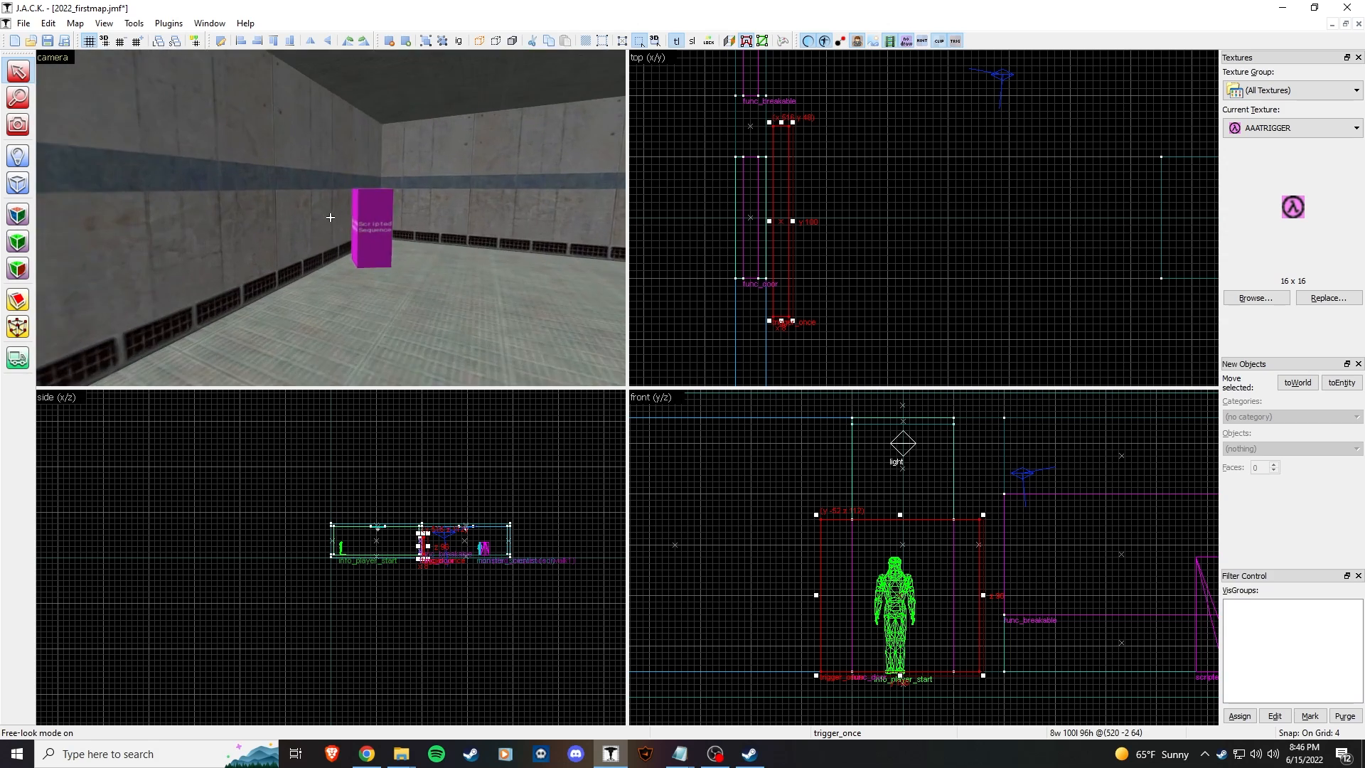
key(w)
click(331, 217)
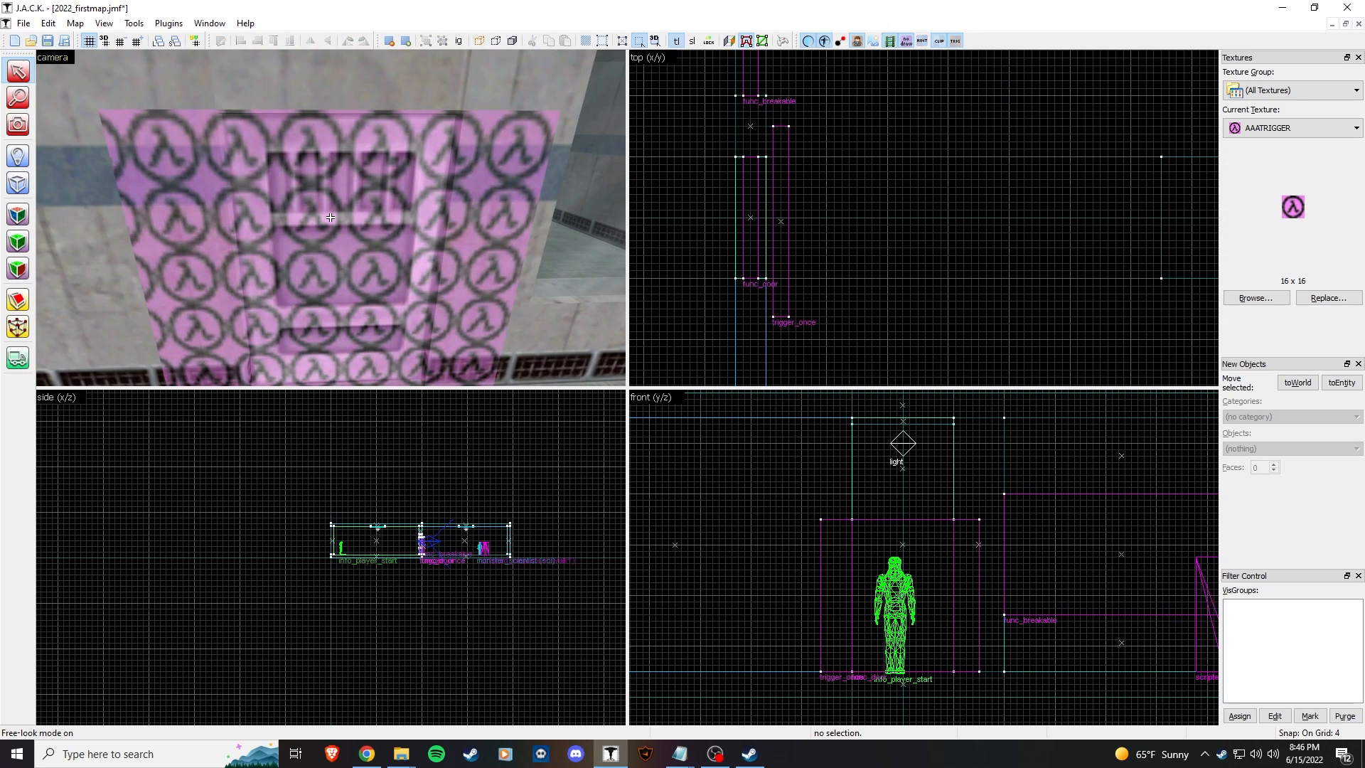
click(330, 218)
key(s)
key(z)
click(440, 201)
click(395, 151)
key(z)
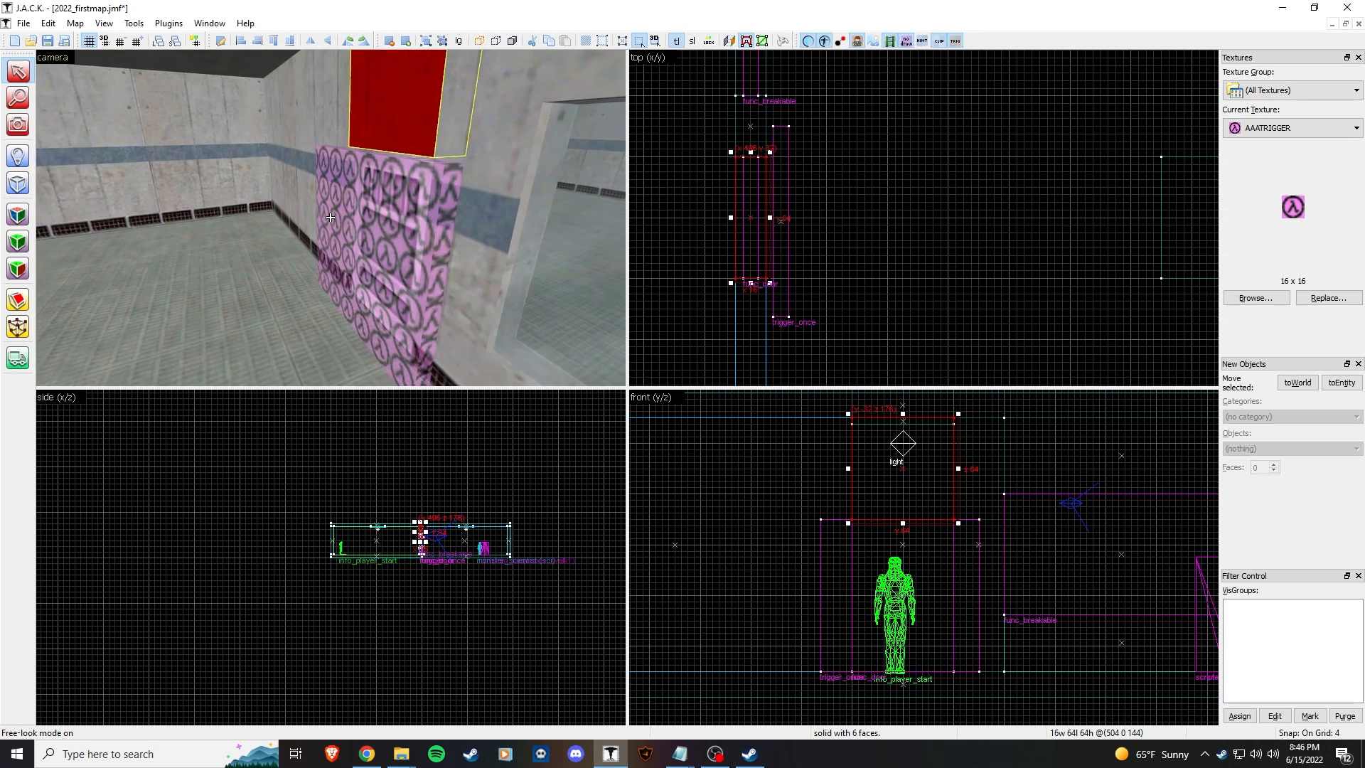
key(w)
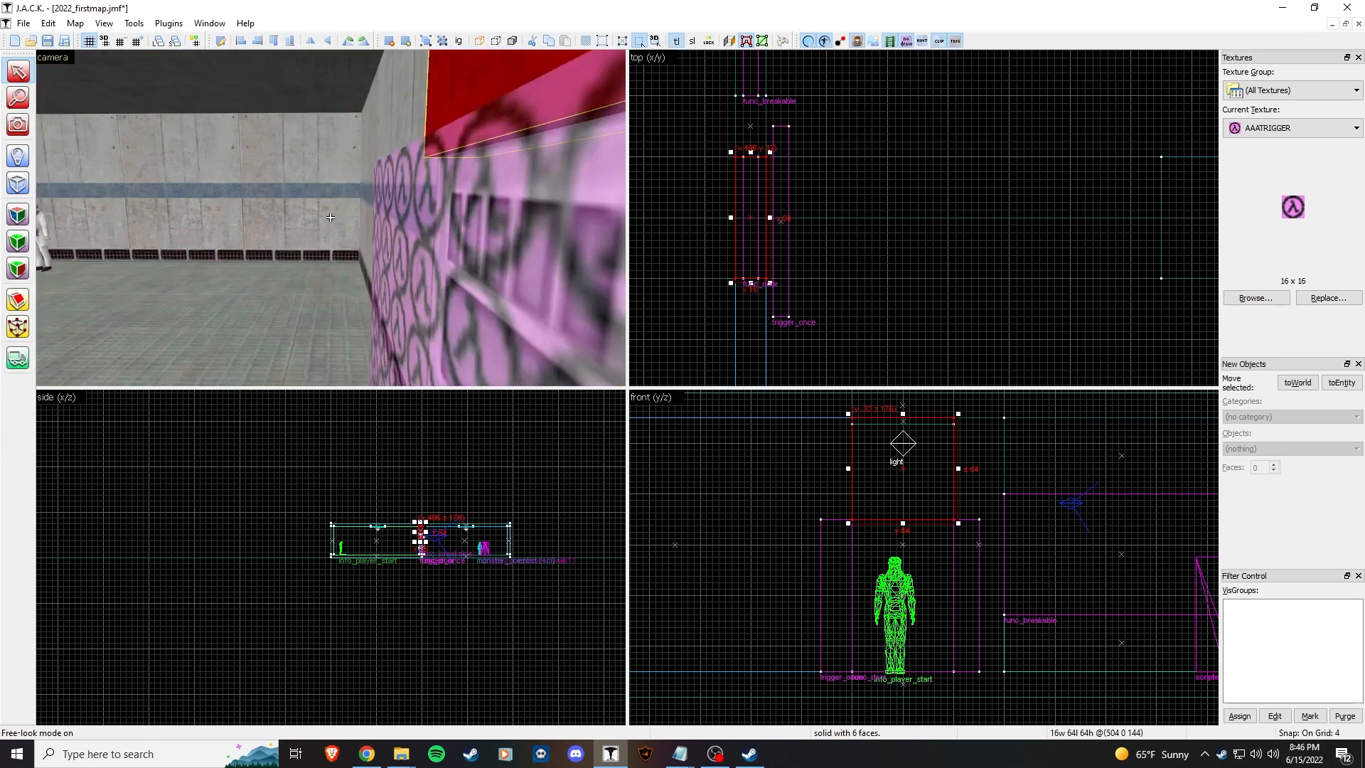
click(330, 217)
key(s)
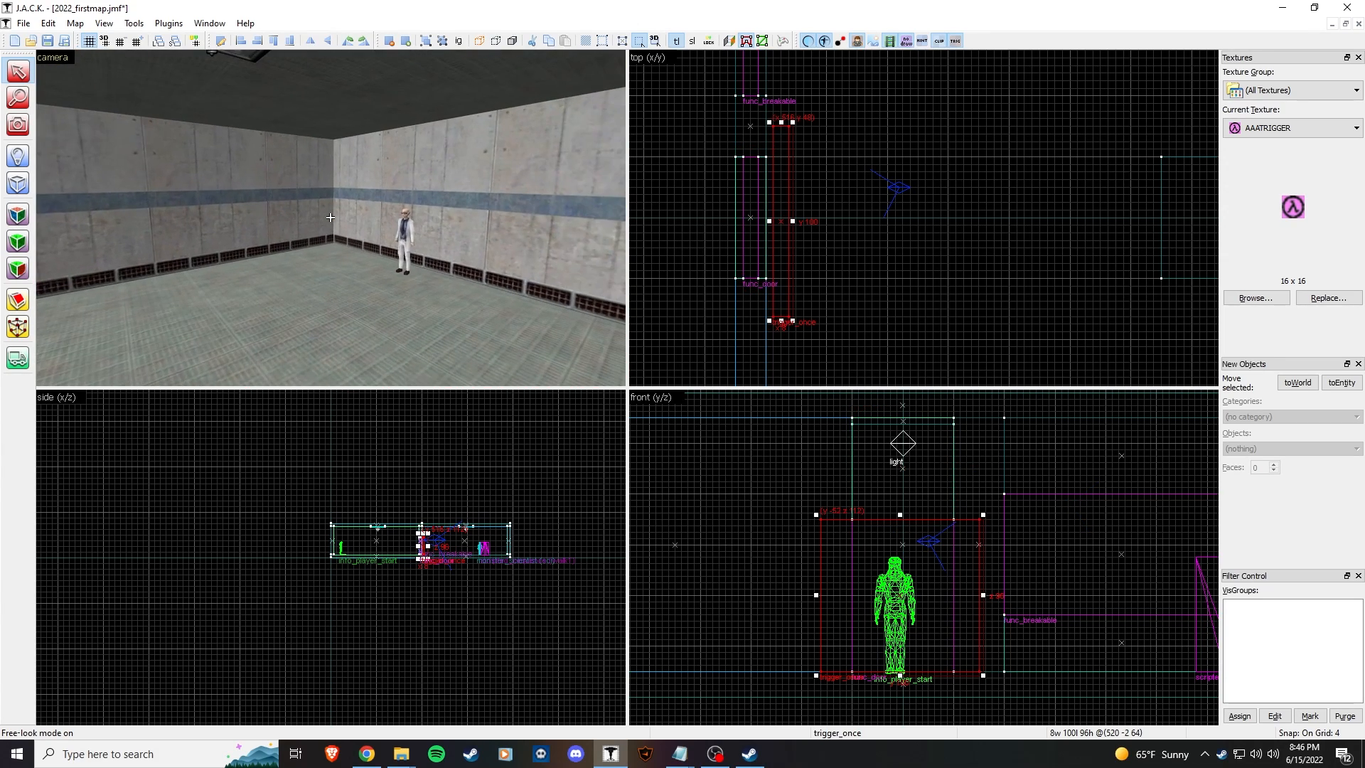
key(z)
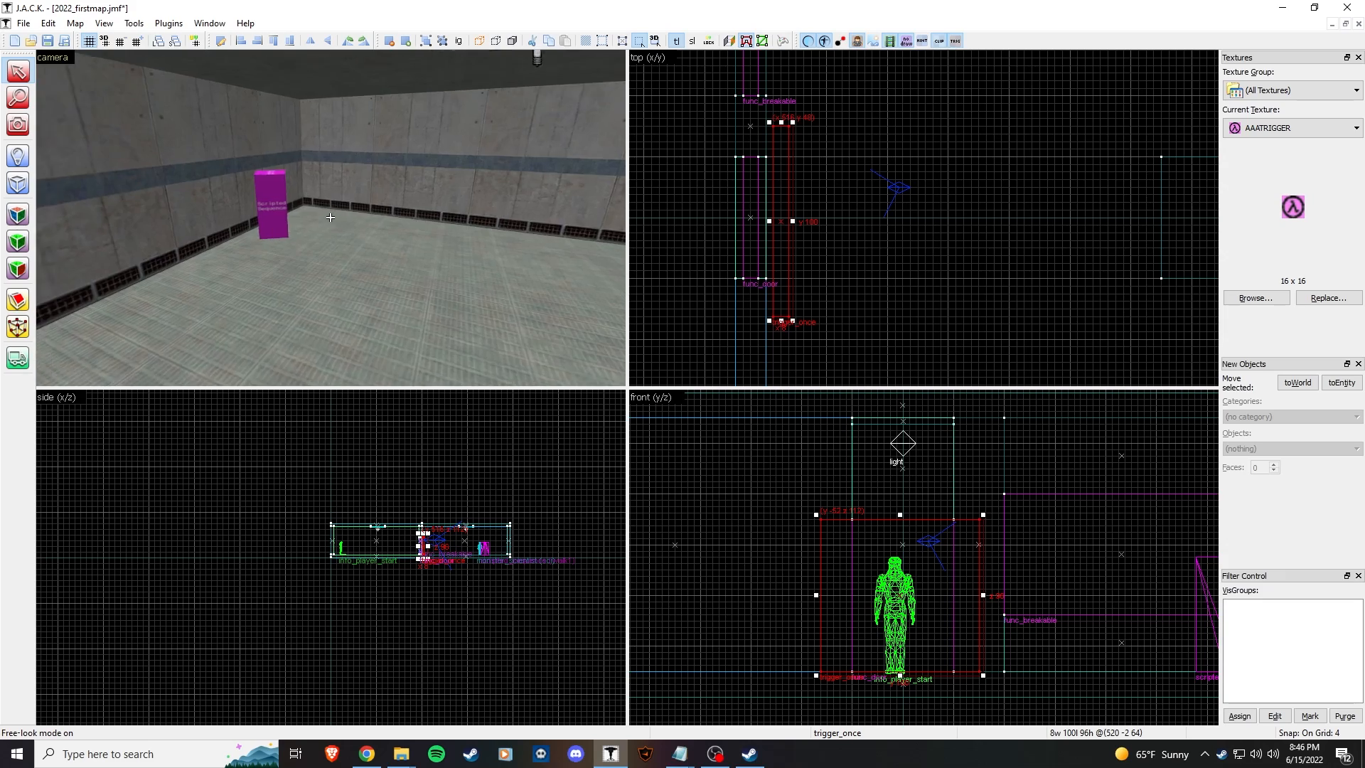
key(w)
key(w)
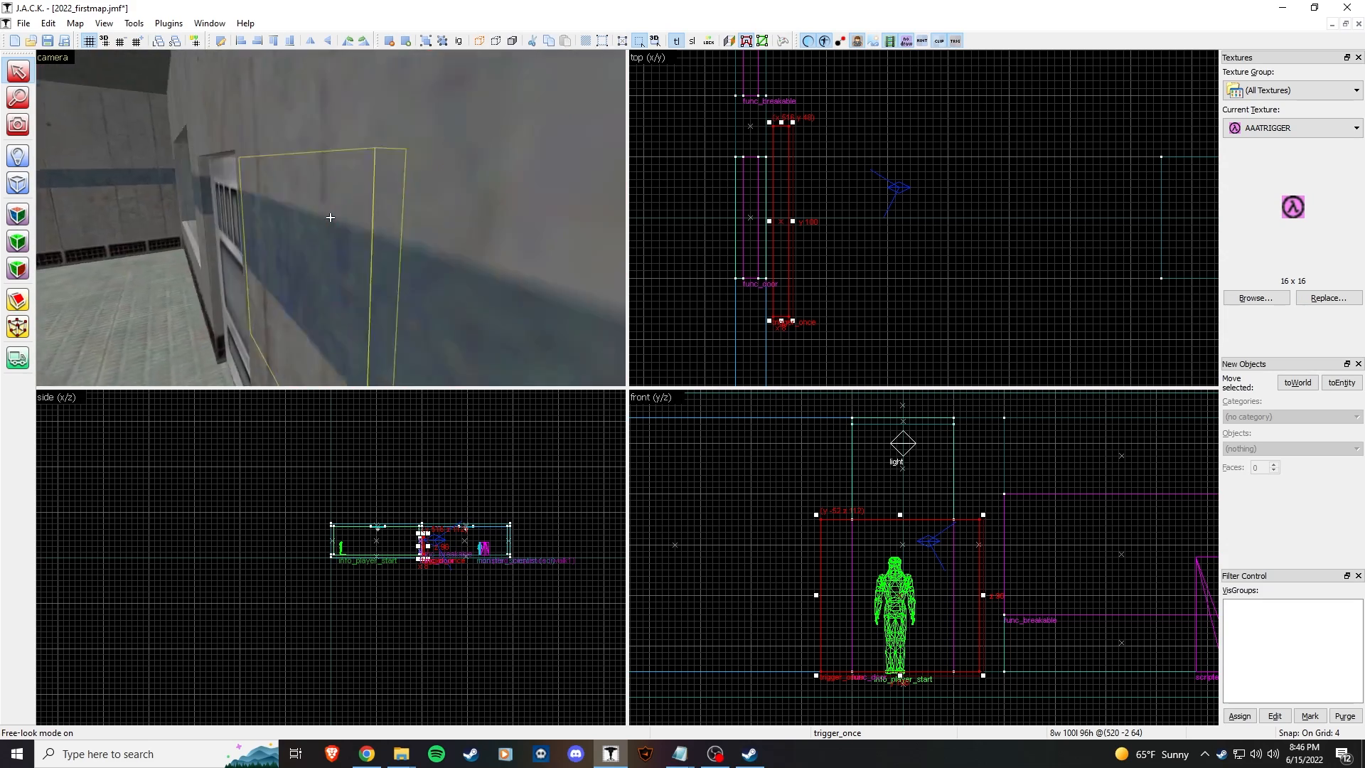
key(w)
key(s)
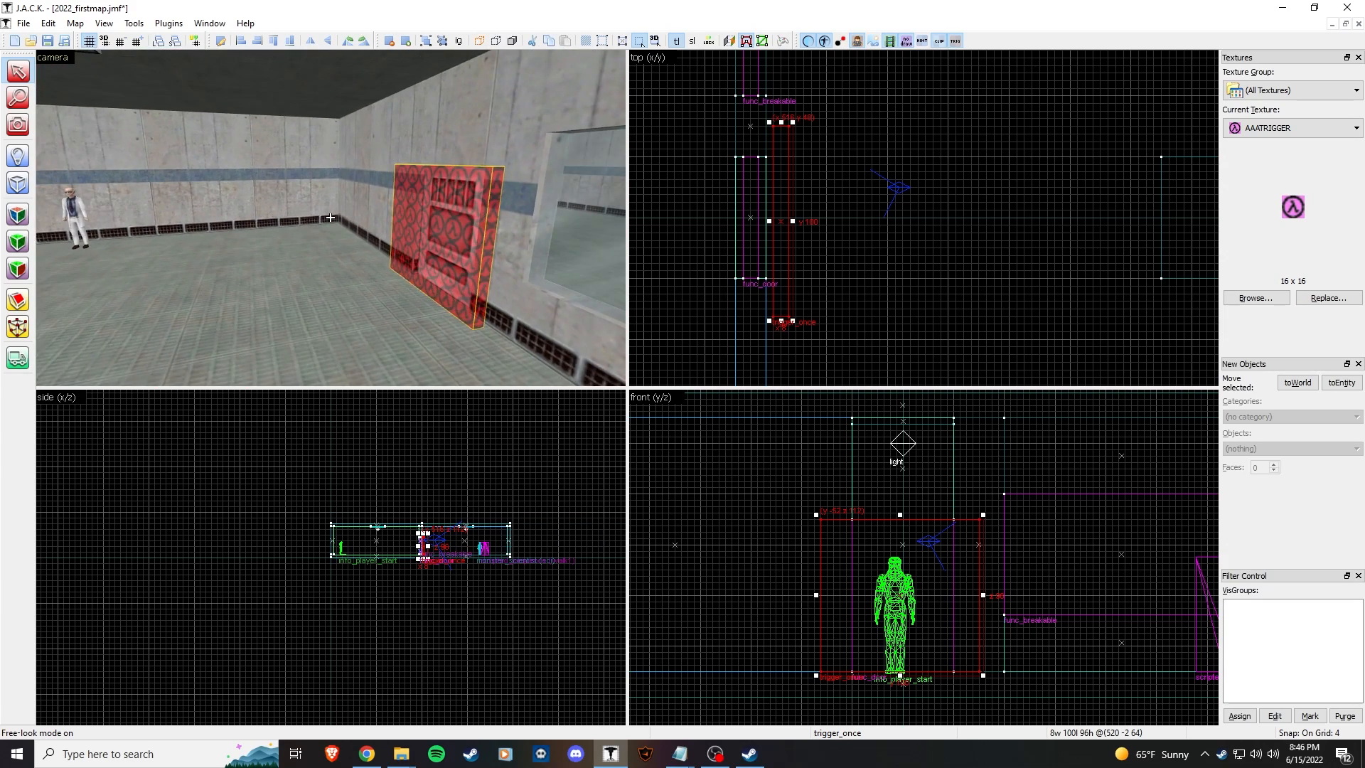
key(z)
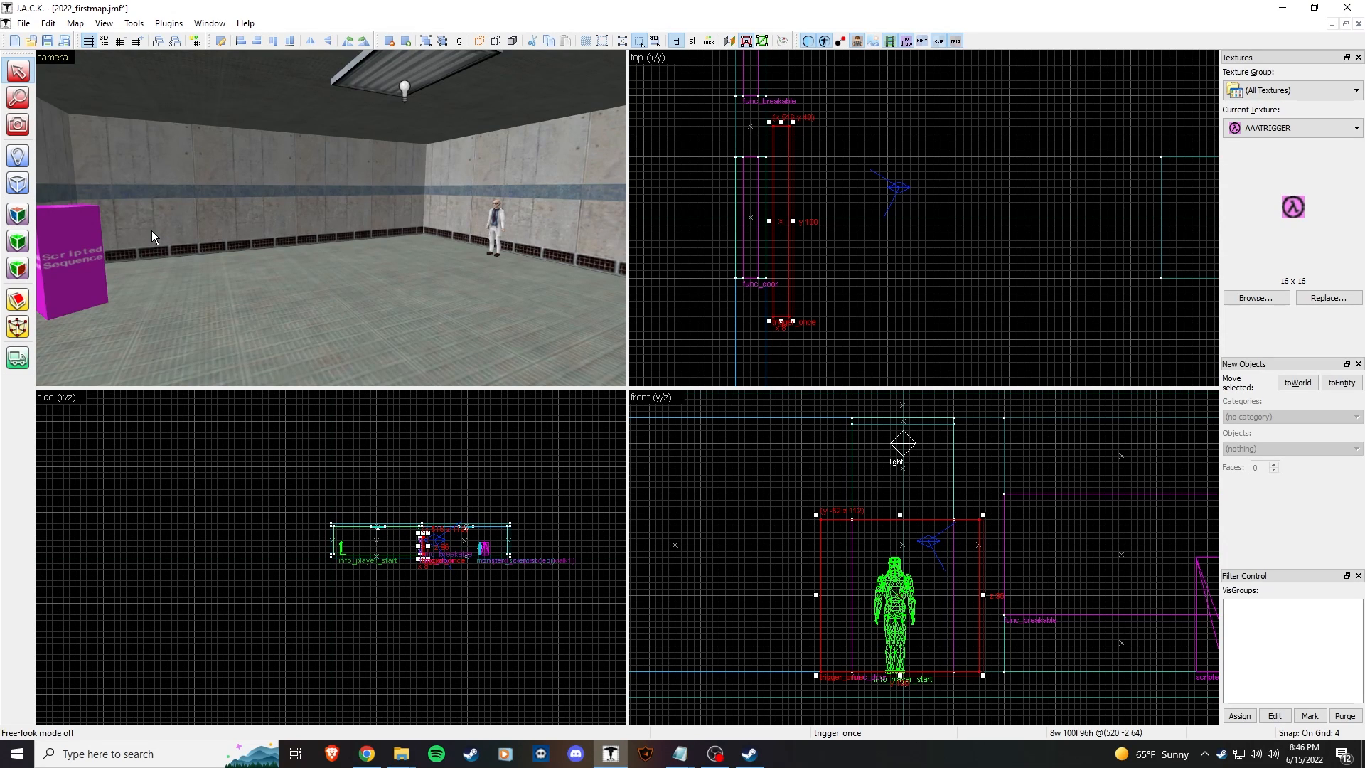
Step: Open sentences.txt from Half-Life's valve > sound folder in Notepad
mouse_move(401, 753)
click(320, 695)
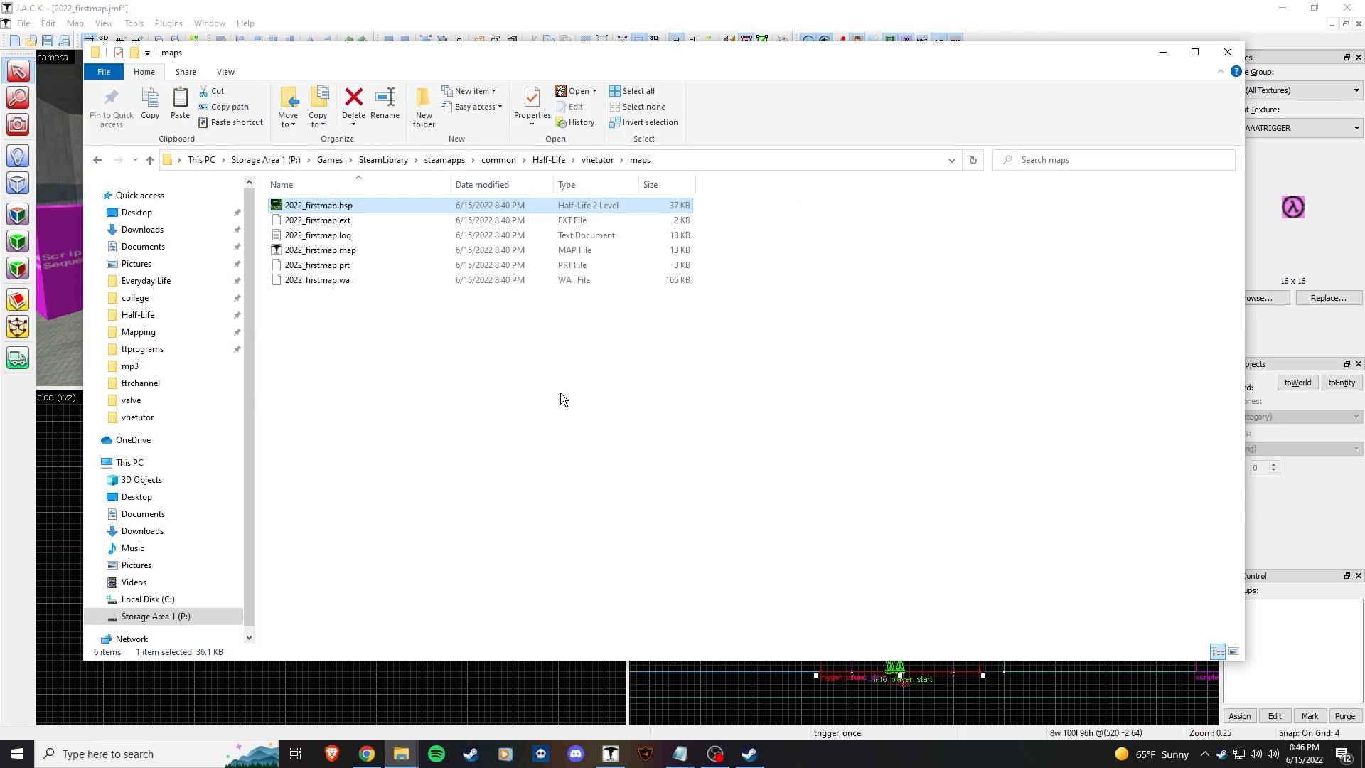
click(551, 163)
scroll(442, 487, down, 8)
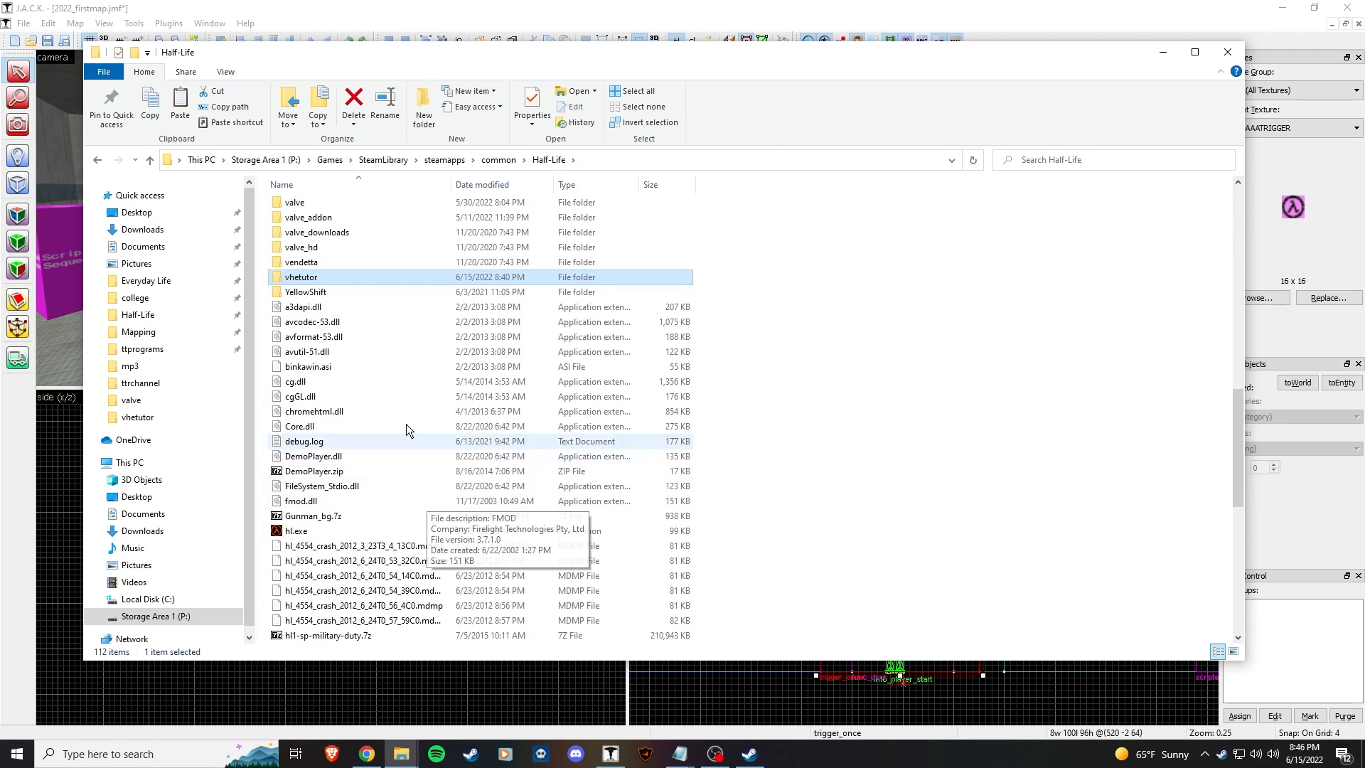
double_click(336, 202)
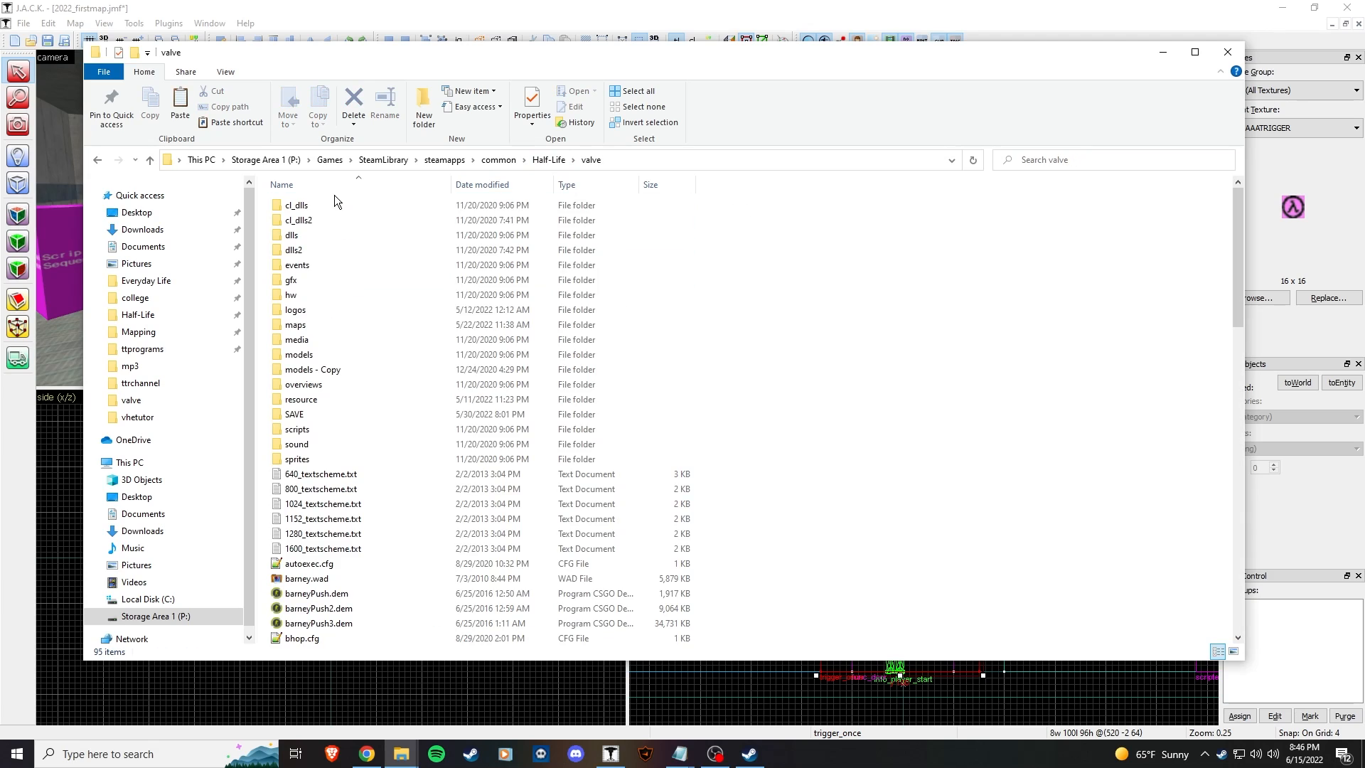
double_click(317, 445)
scroll(360, 467, down, 5)
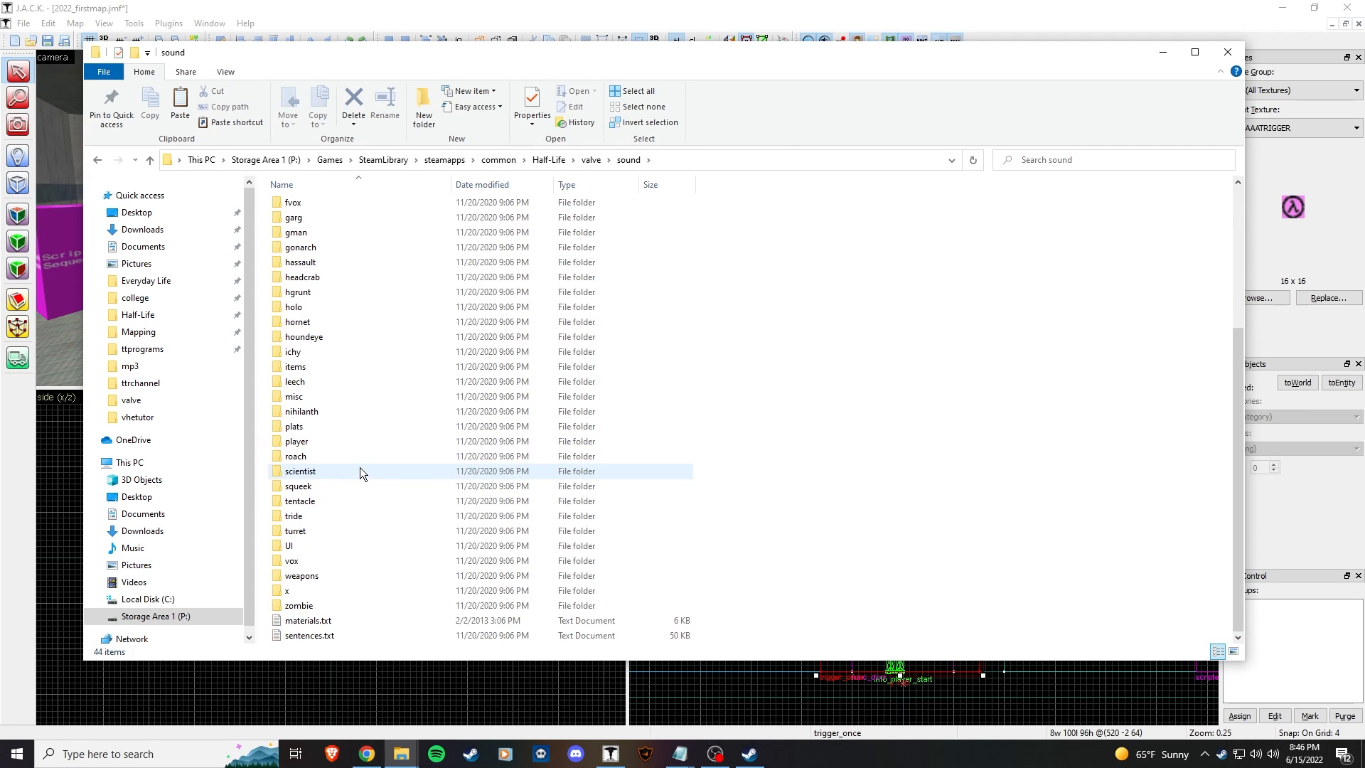
double_click(329, 636)
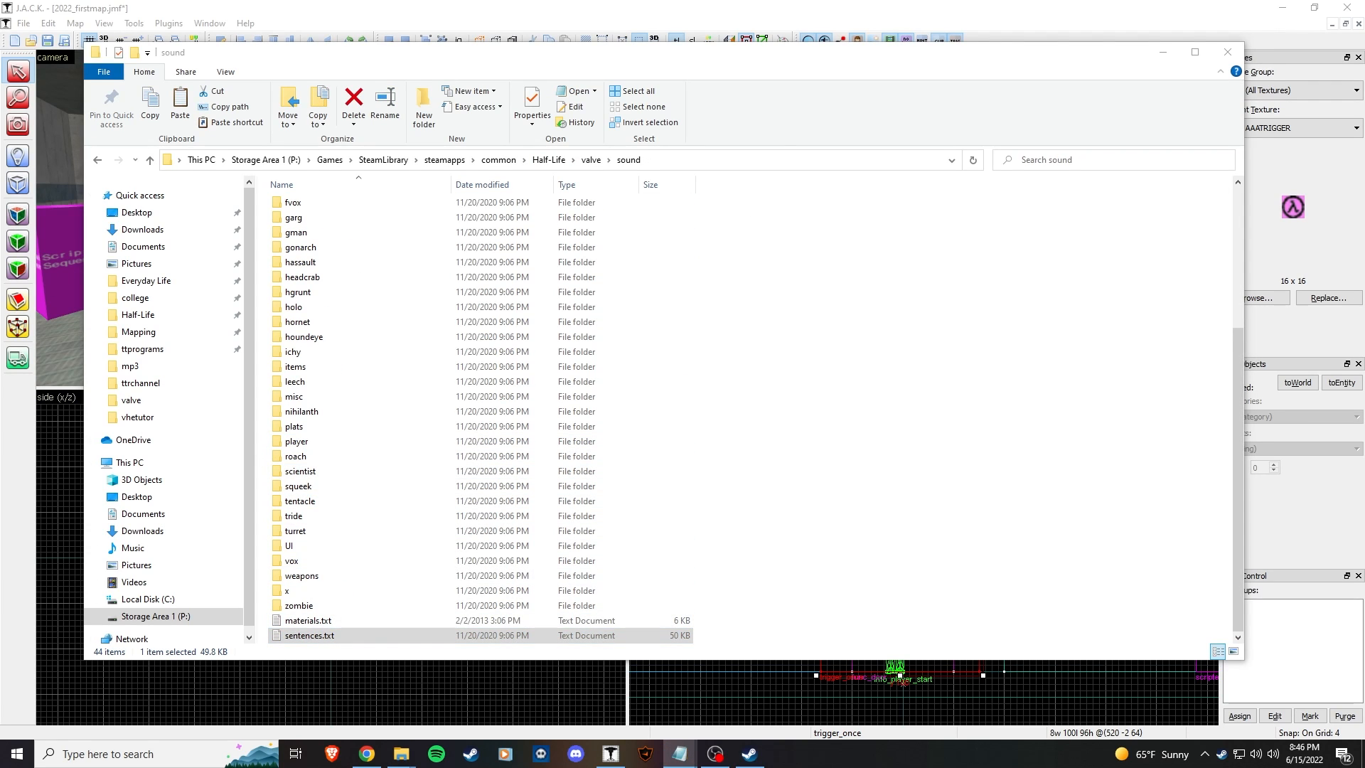
Step: Reposition the Notepad window and scroll down to the // SCIENTIST sentence lines
drag(974, 138, 844, 105)
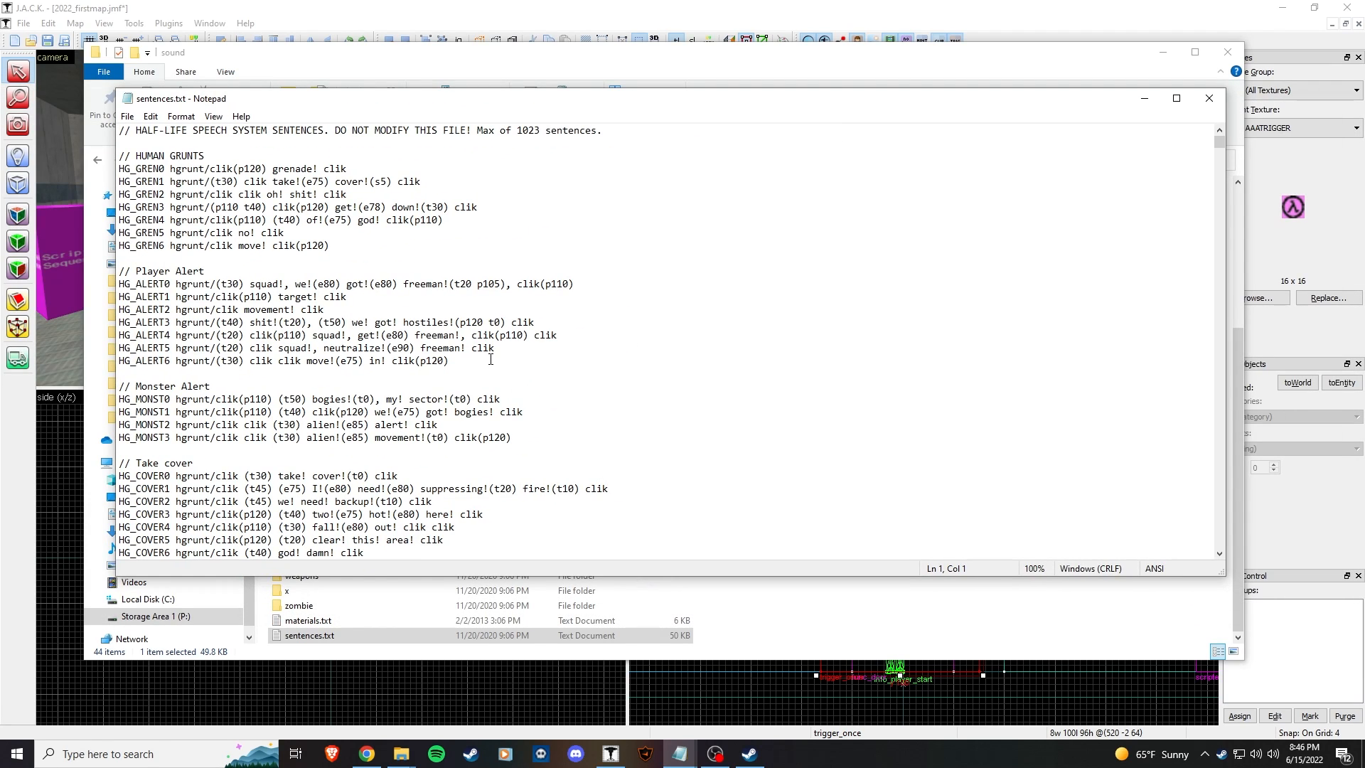
scroll(491, 361, down, 6)
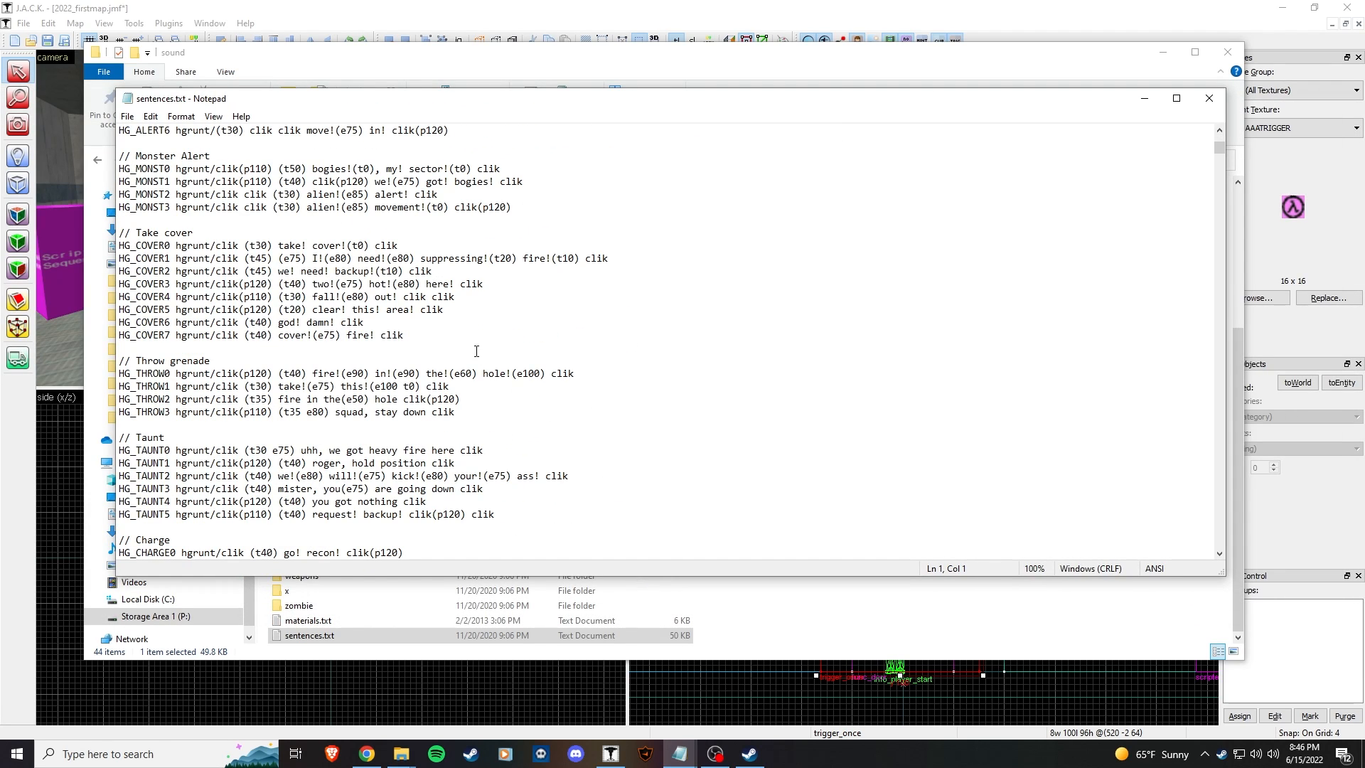
scroll(476, 351, down, 20)
scroll(467, 368, up, 9)
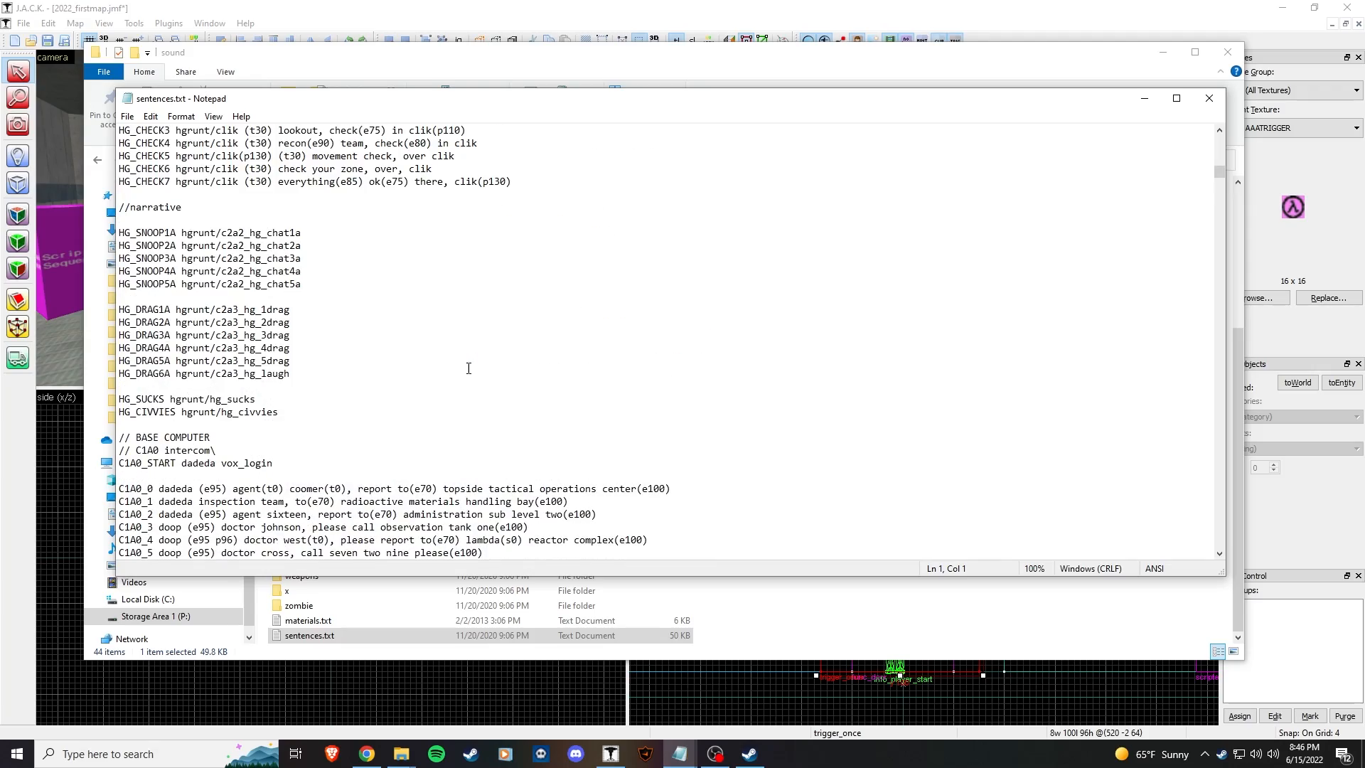
scroll(213, 284, down, 20)
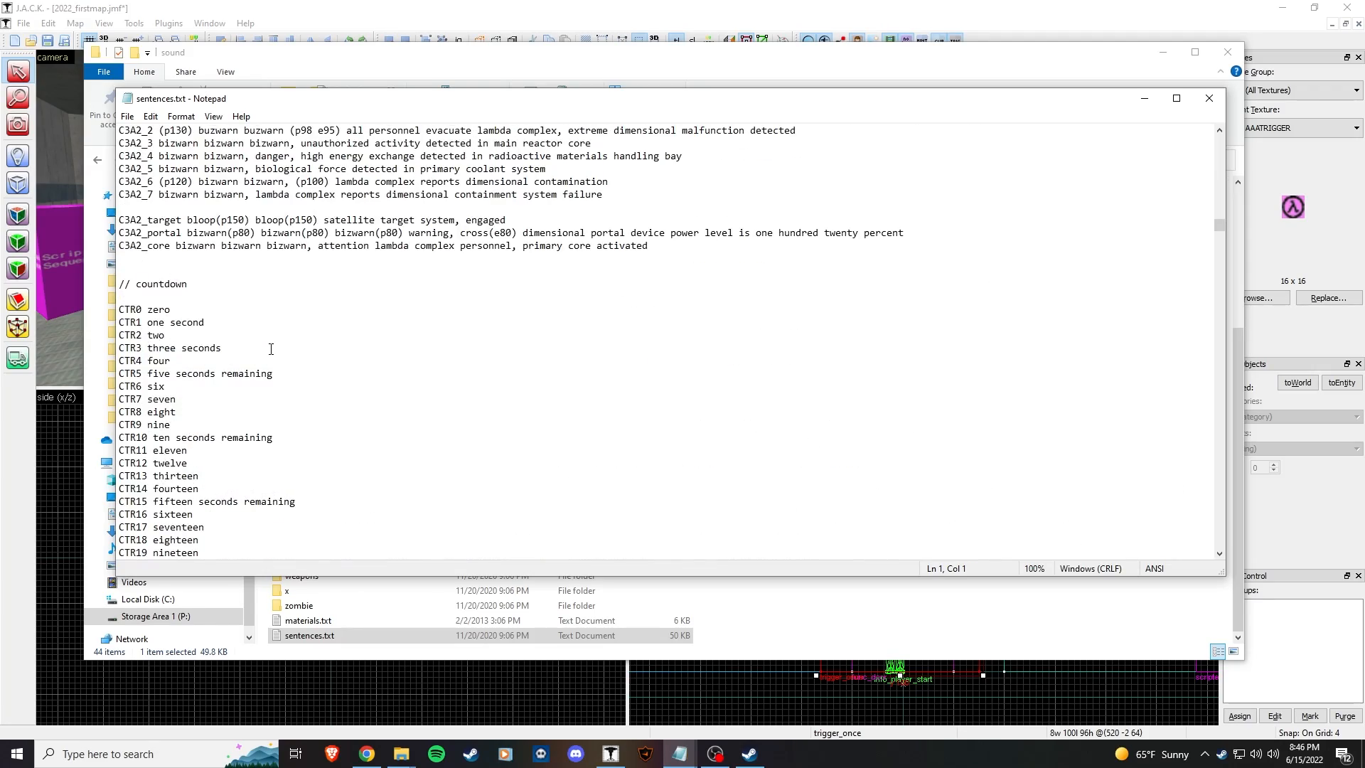
scroll(284, 334, down, 20)
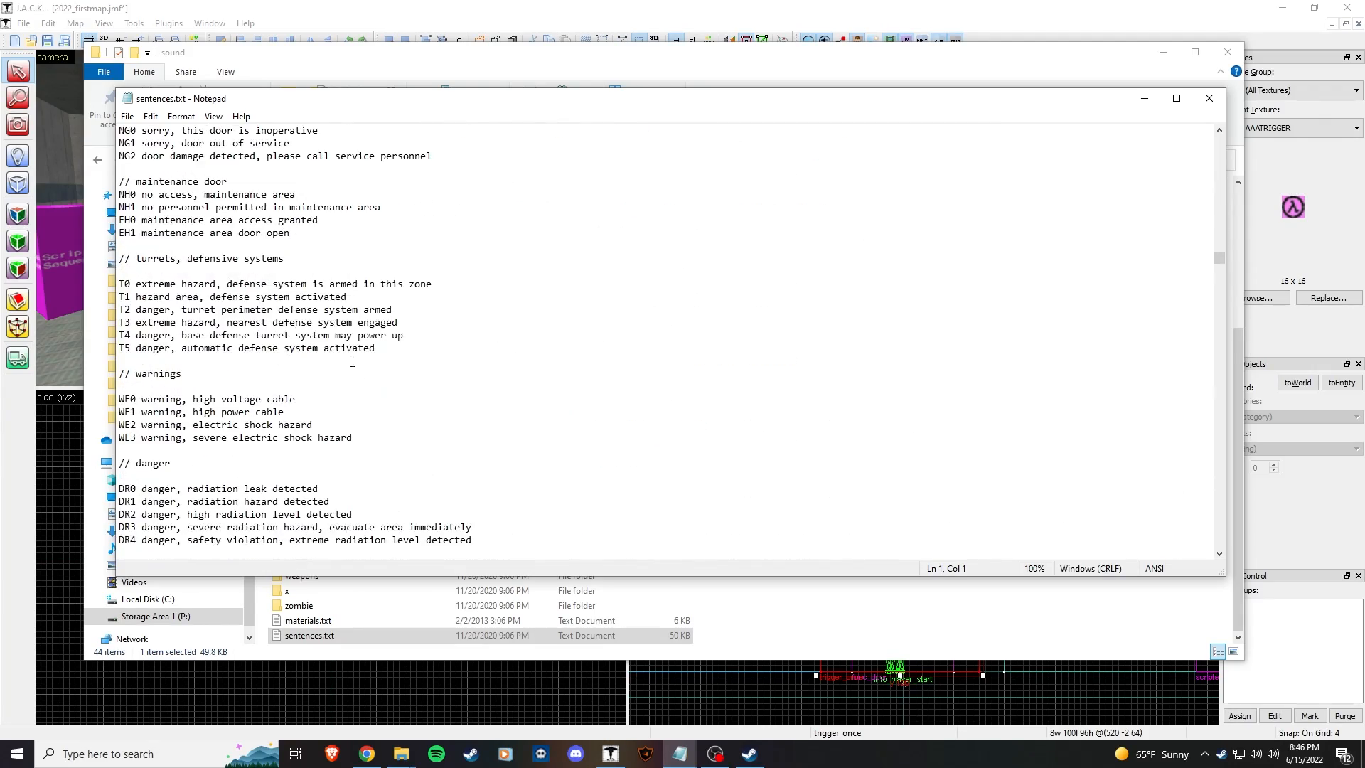
drag(1220, 258, 1205, 395)
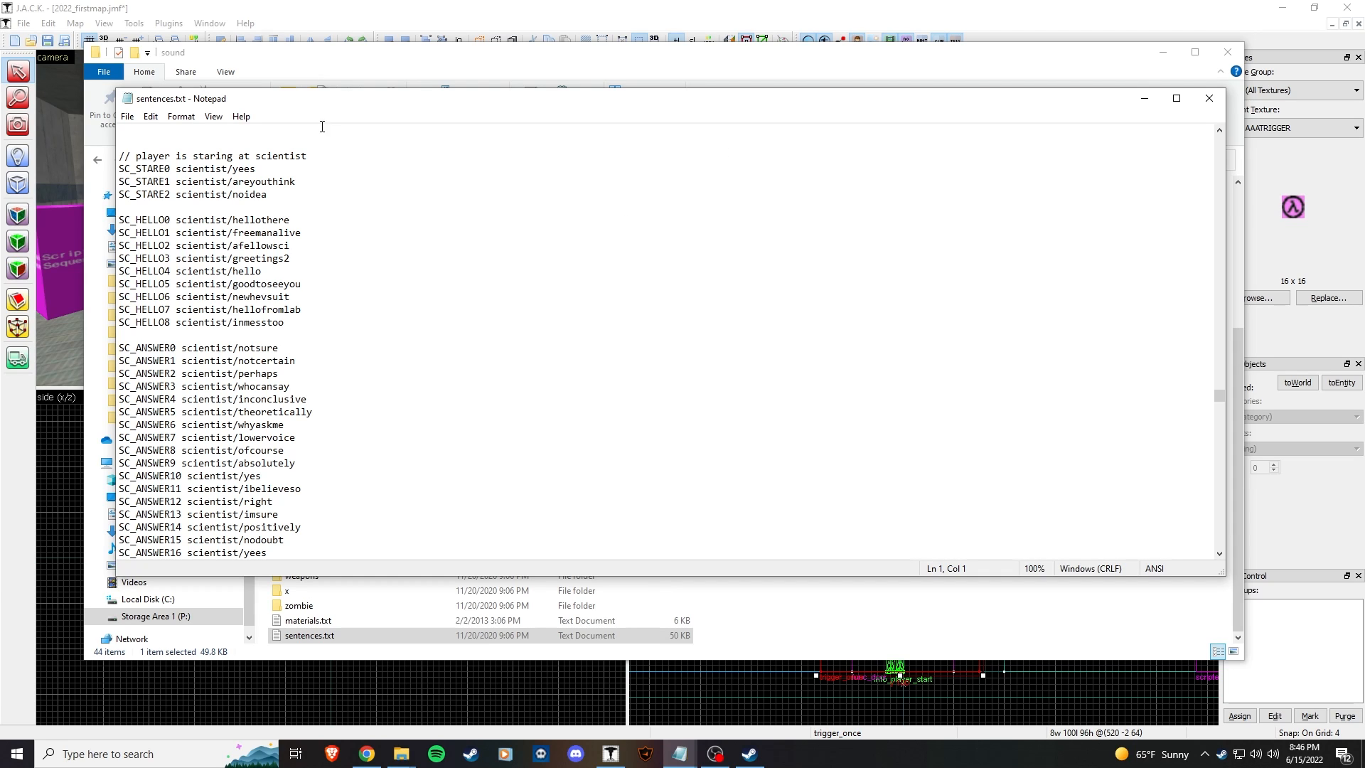
scroll(441, 317, up, 10)
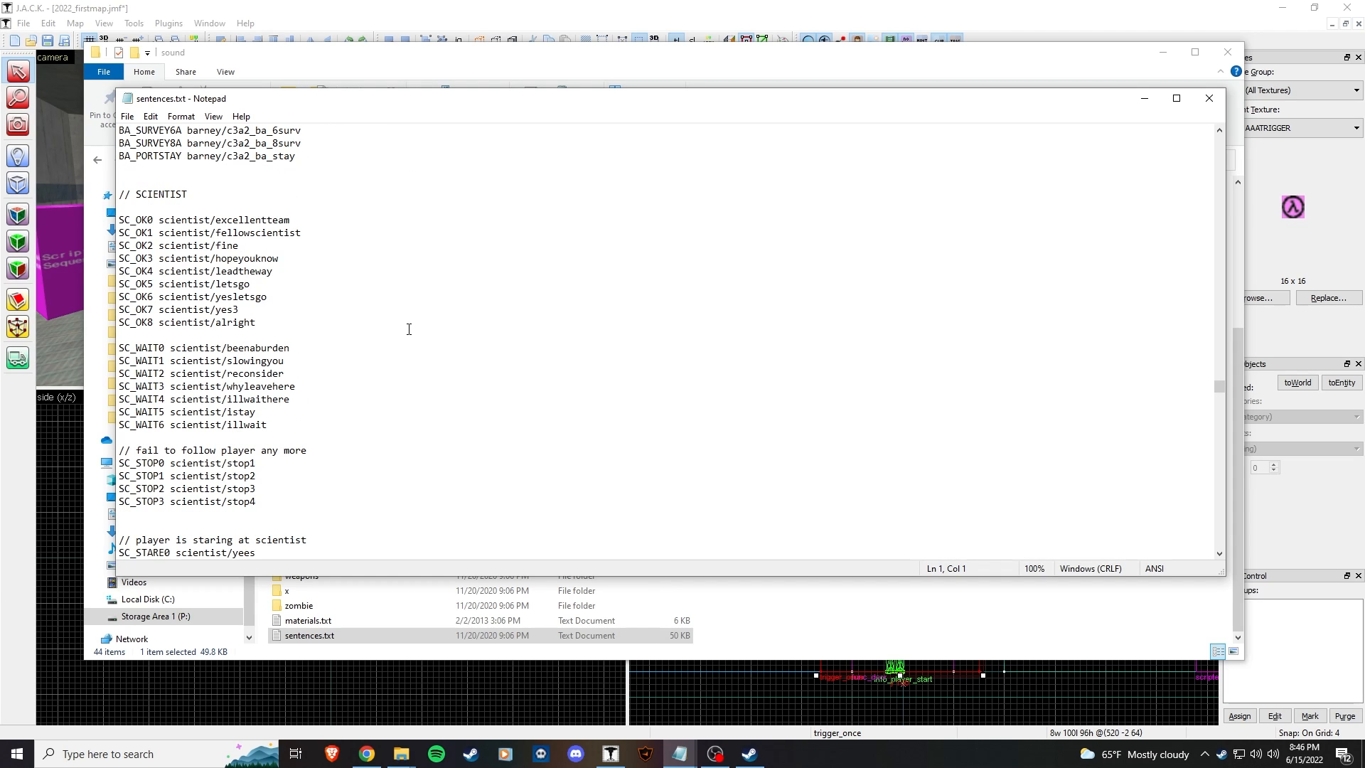
scroll(409, 329, down, 6)
drag(303, 55, 412, 61)
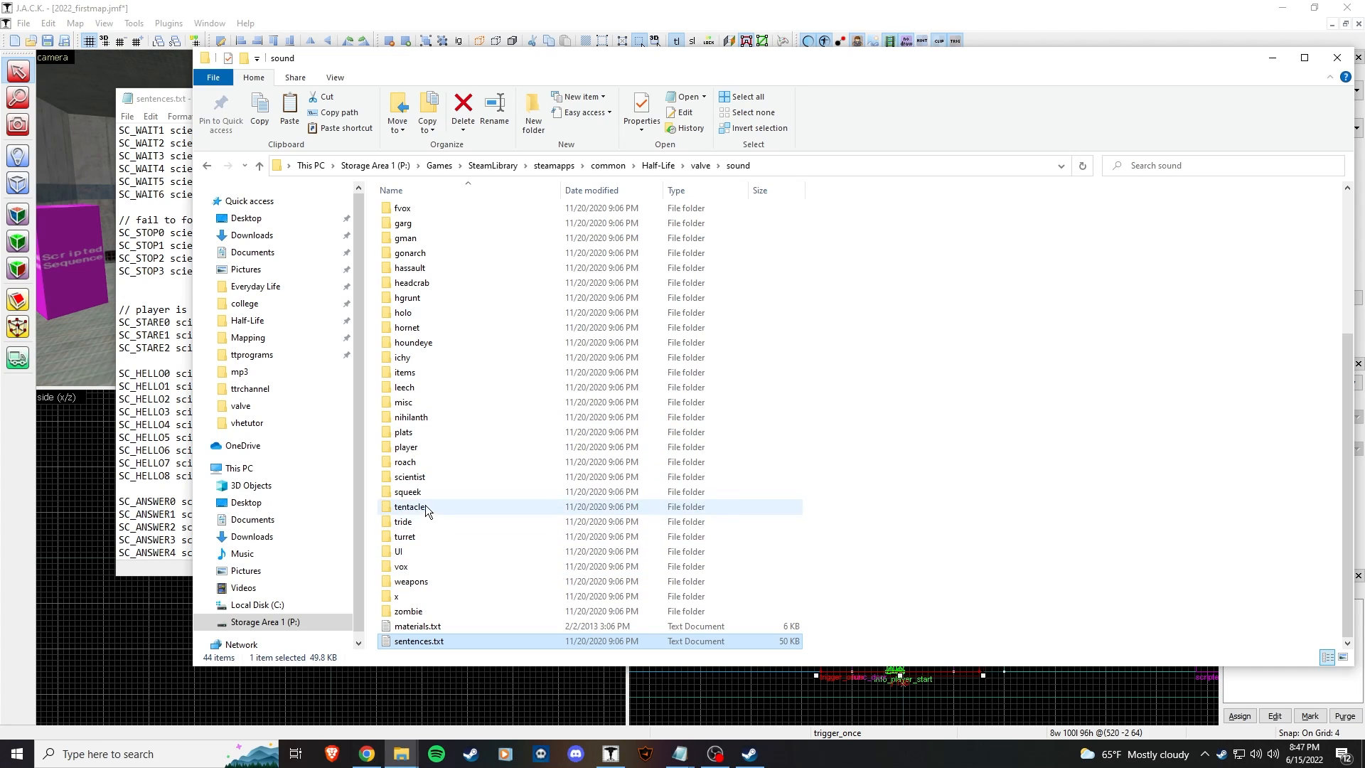
Step: Open the scientist sound folder and select the scientist/hellofromlab path in the SC_HELLO7 line
double_click(429, 478)
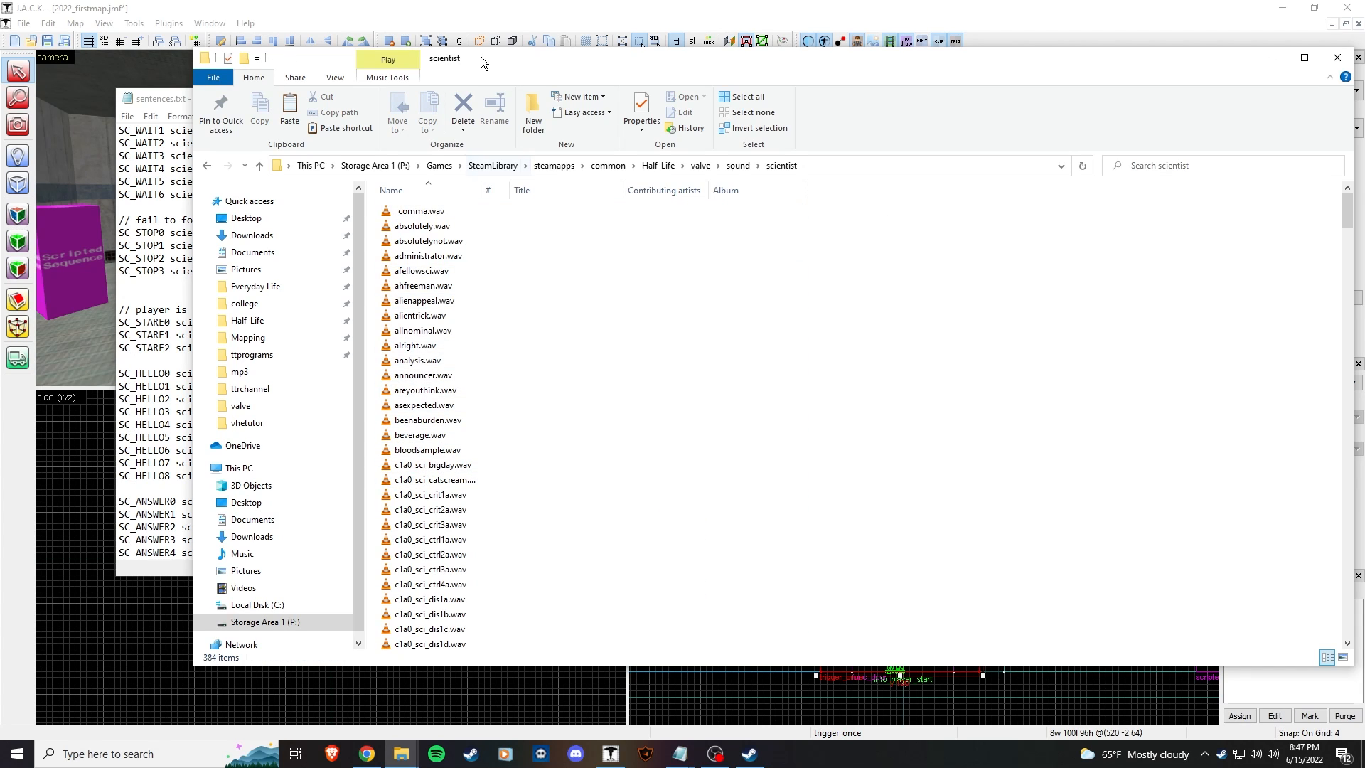
drag(480, 57, 415, 53)
drag(121, 103, 204, 109)
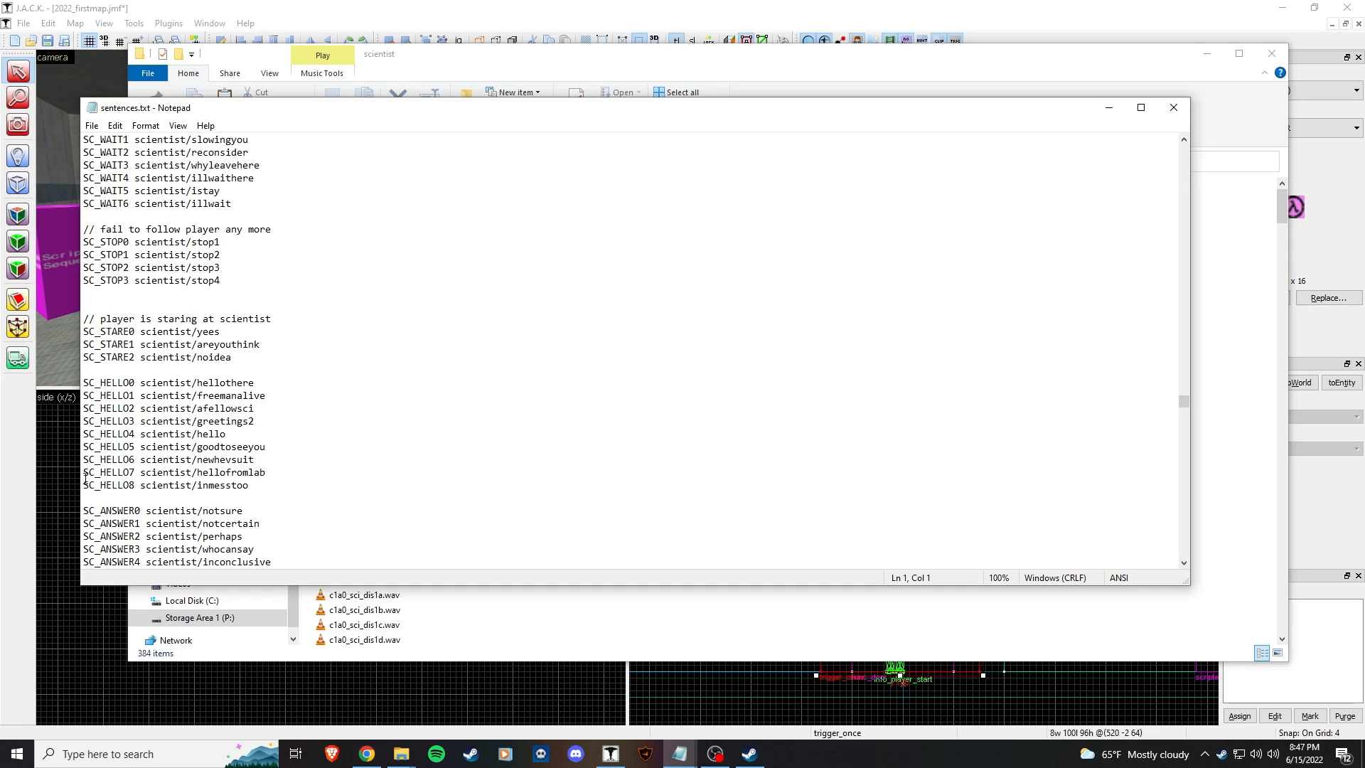
click(135, 474)
drag(142, 473, 269, 478)
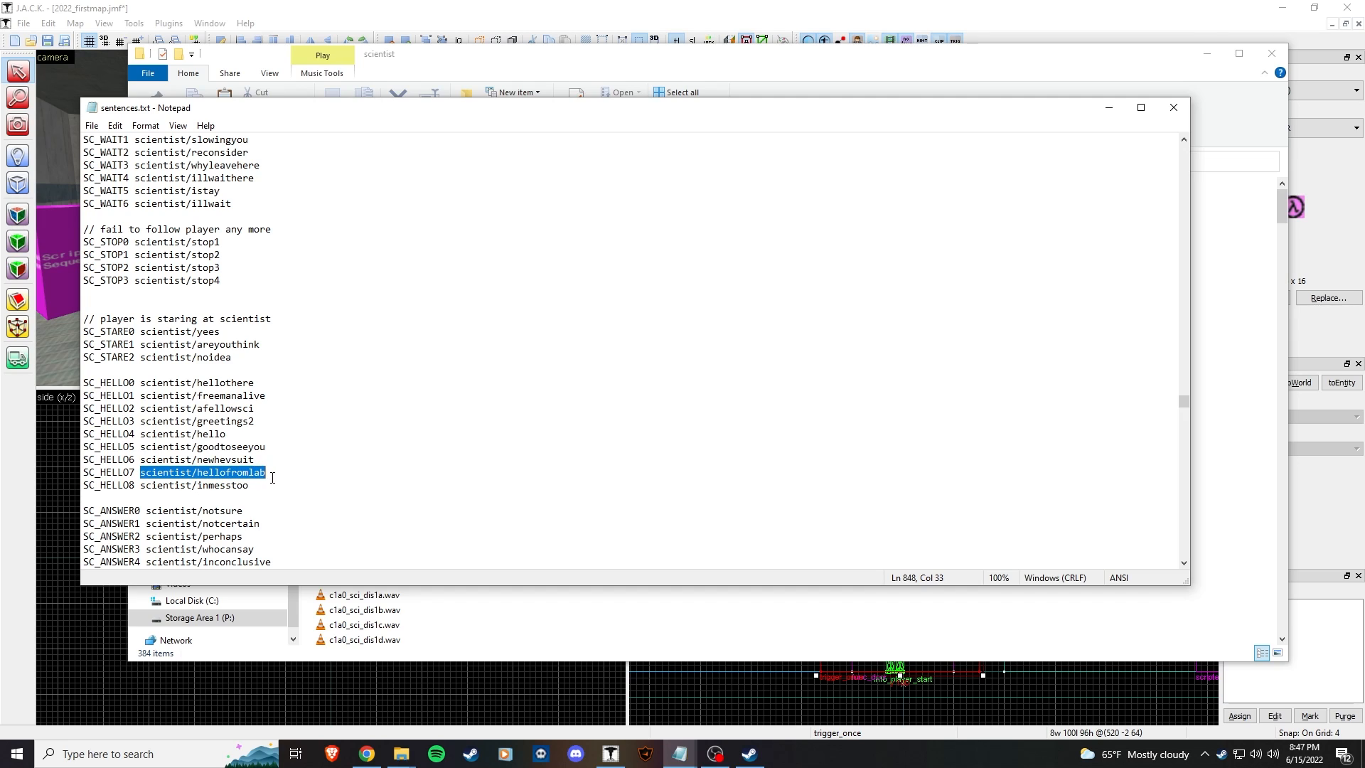
Step: Preview hellofromlab.wav in the media player, then return to the SC_HELLO7 line in sentences.txt
click(509, 633)
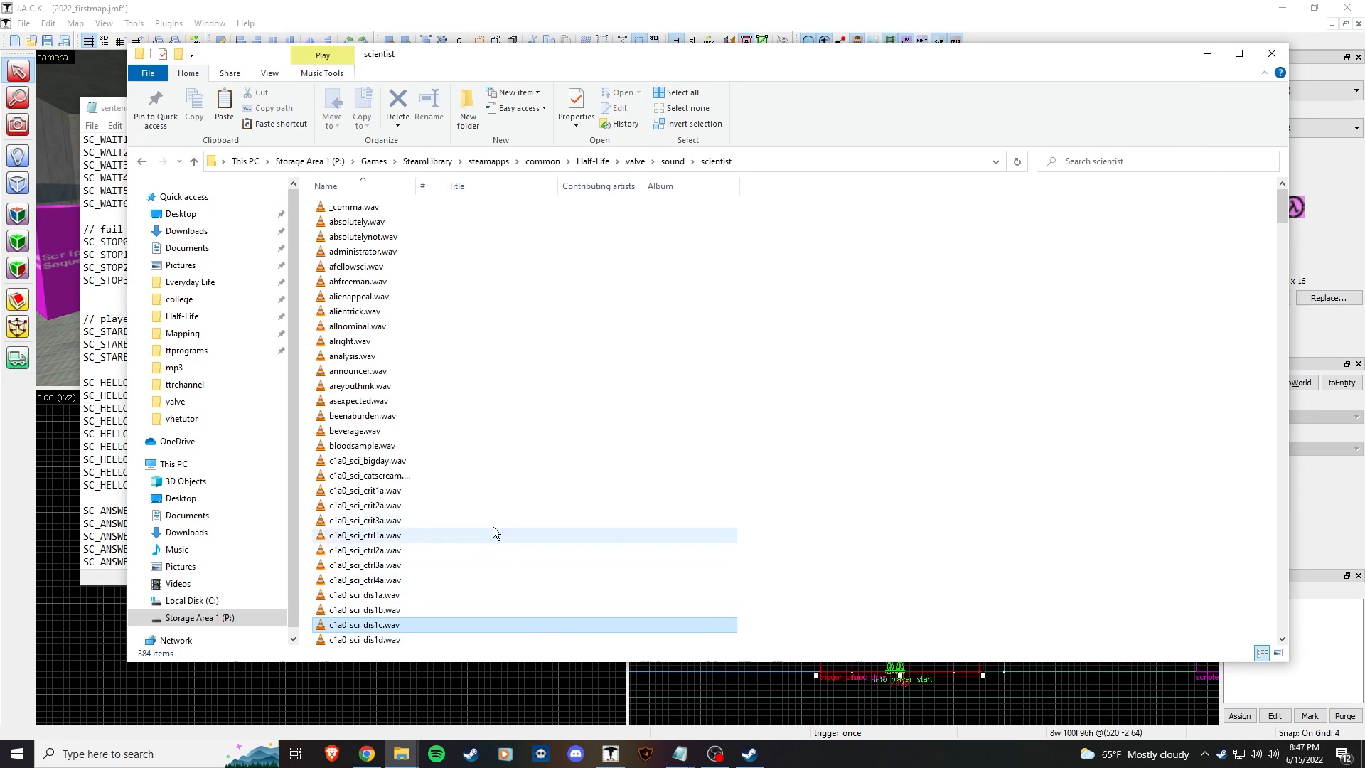
scroll(490, 526, down, 5)
scroll(474, 514, down, 20)
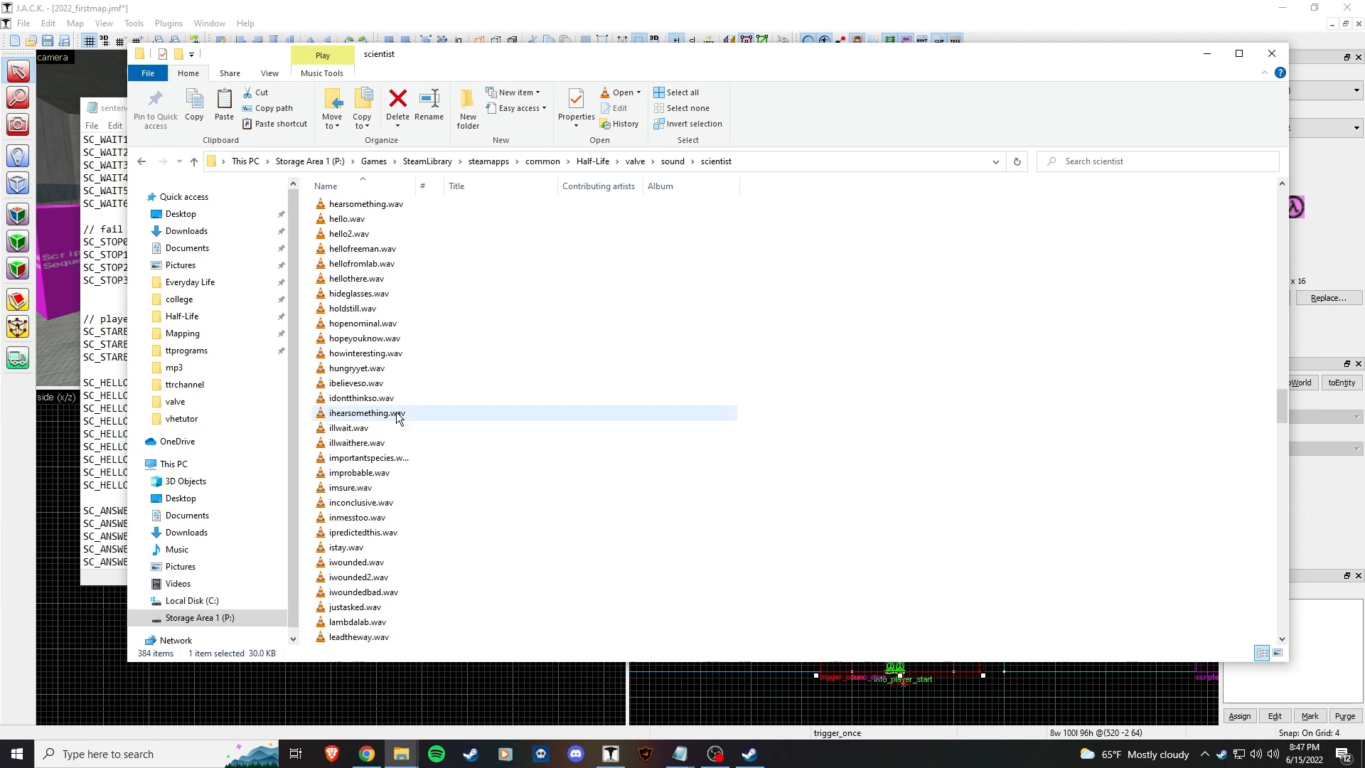
double_click(387, 264)
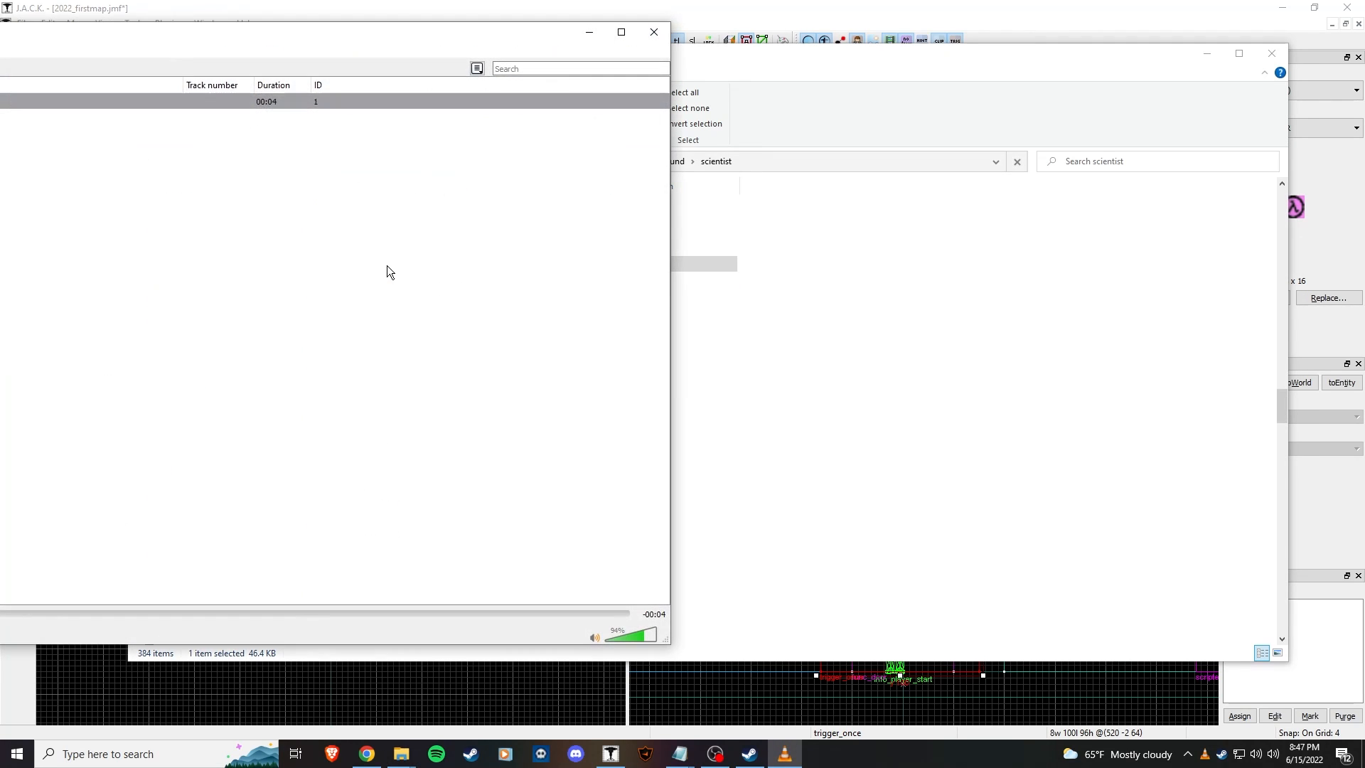
click(952, 637)
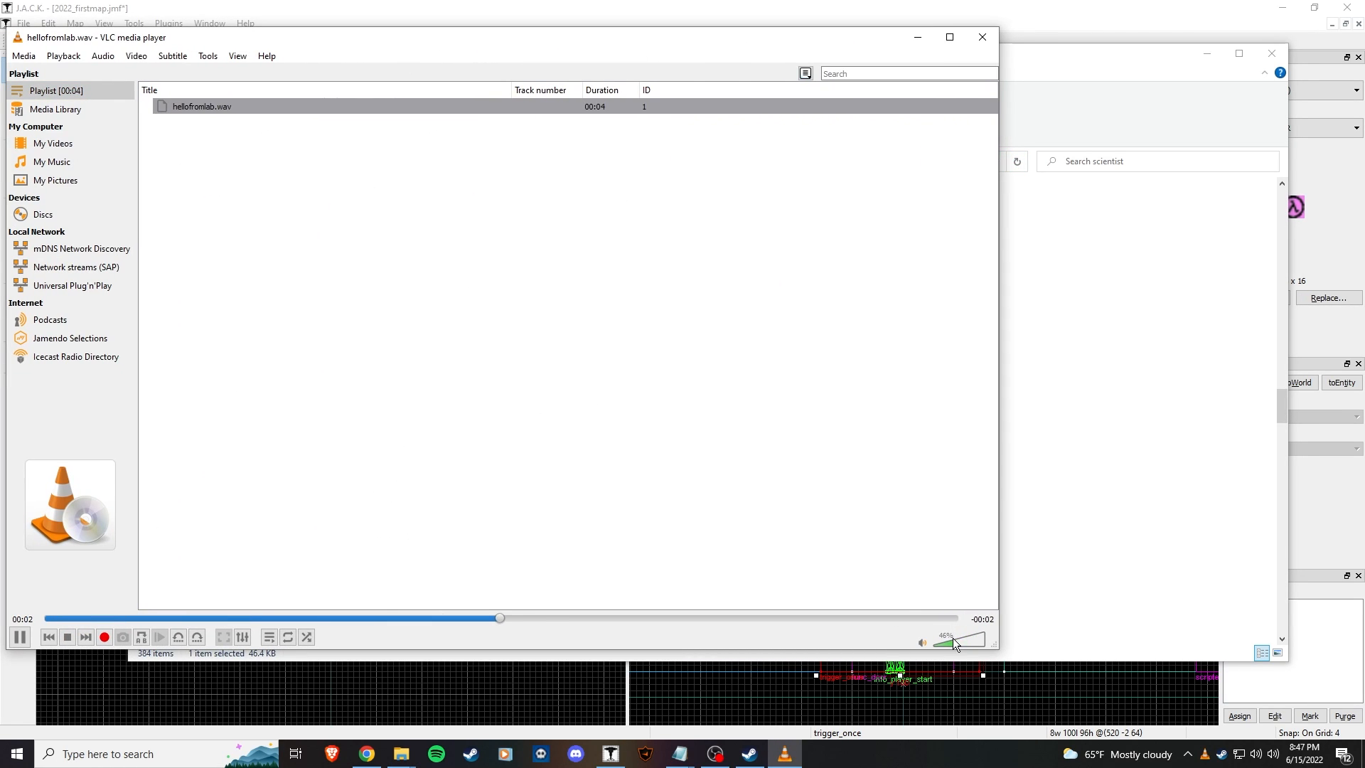
drag(497, 37, 650, 49)
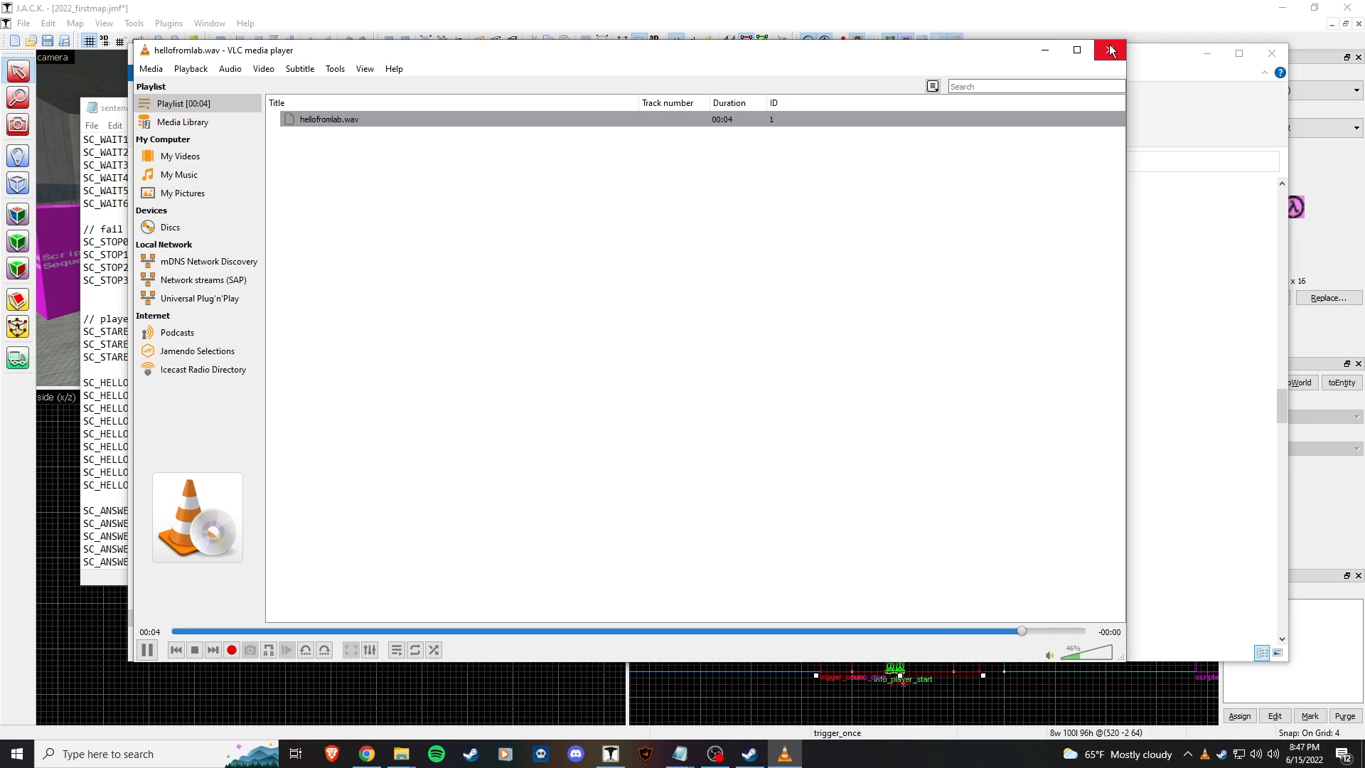
click(1109, 44)
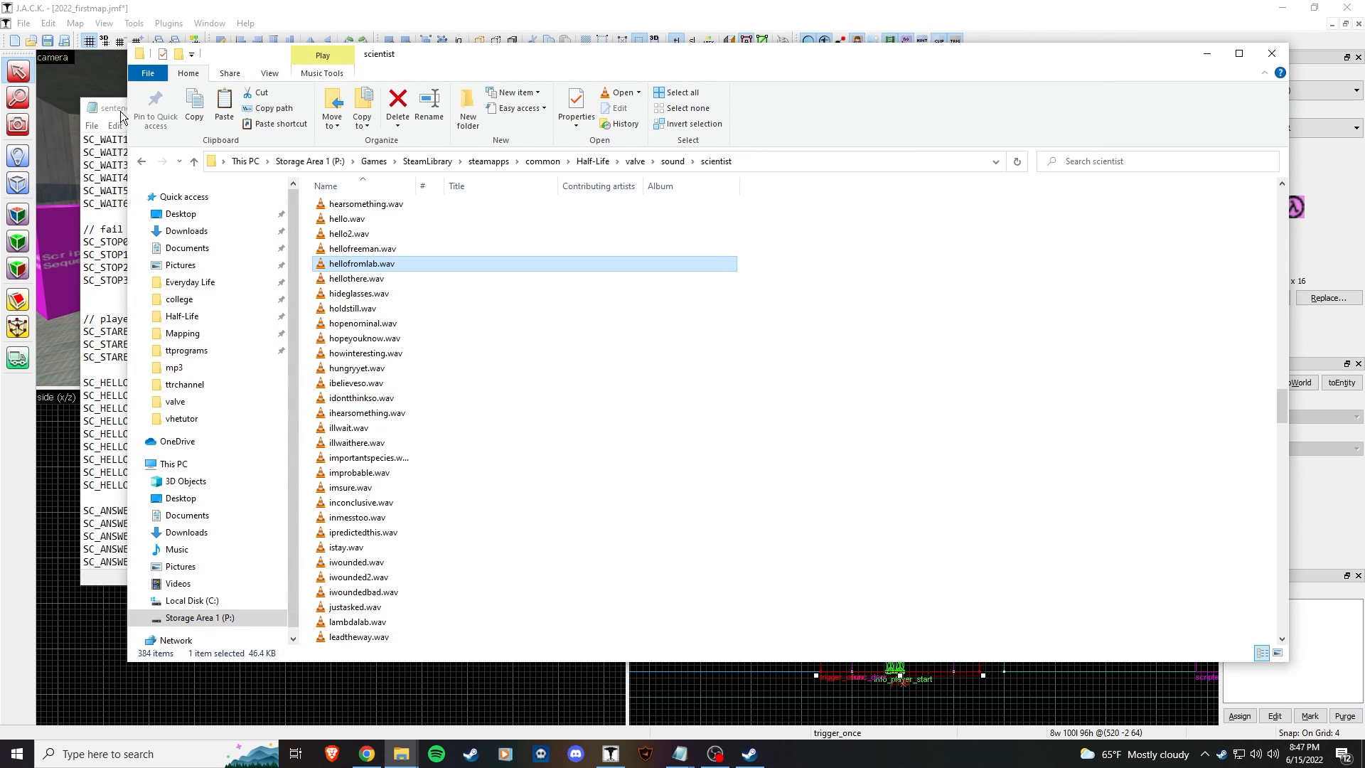
click(121, 116)
click(135, 473)
Step: Place a scripted_sentence entity from the New Objects list in the front view and select it
click(455, 7)
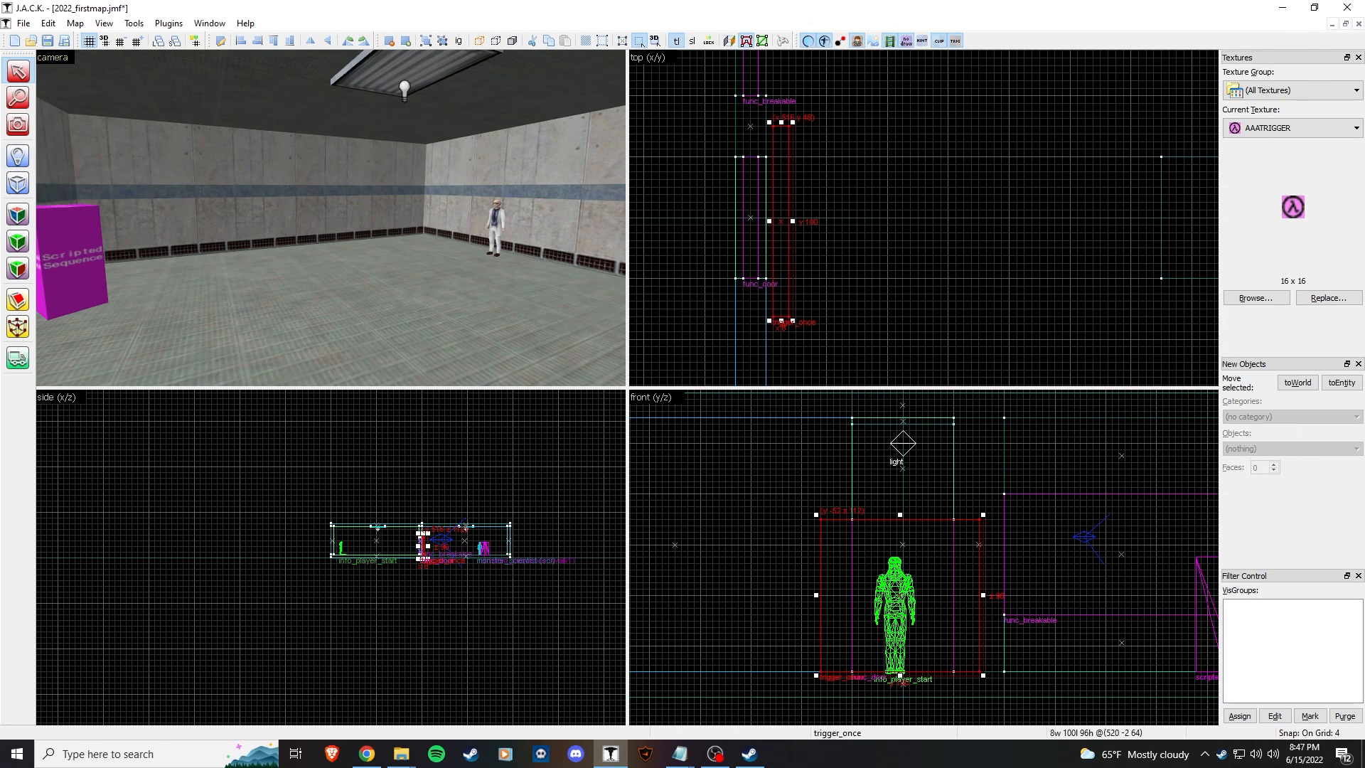
click(1303, 447)
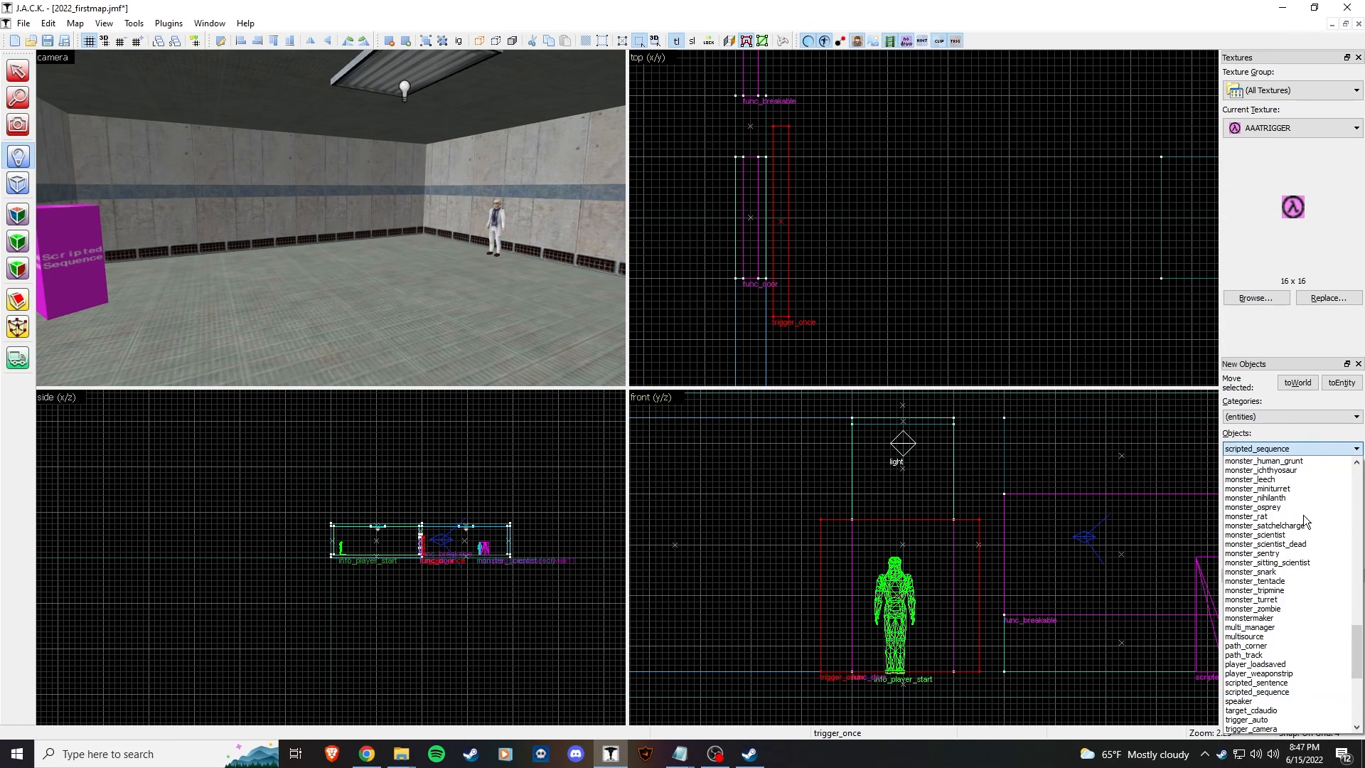
click(1309, 681)
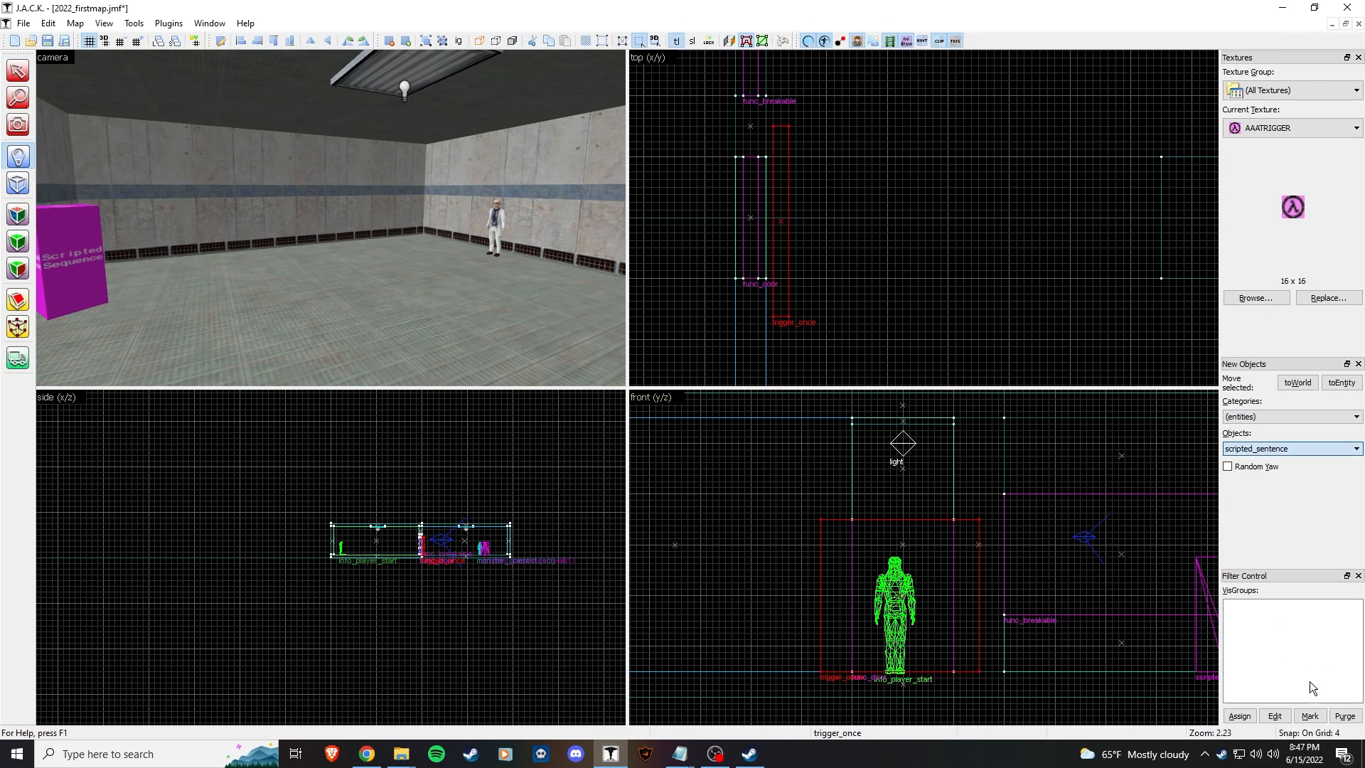
click(348, 304)
click(18, 71)
click(348, 296)
Step: Raise the scripted_sentence off the floor and move it beside the walk1 scripted sequence
drag(944, 671, 915, 563)
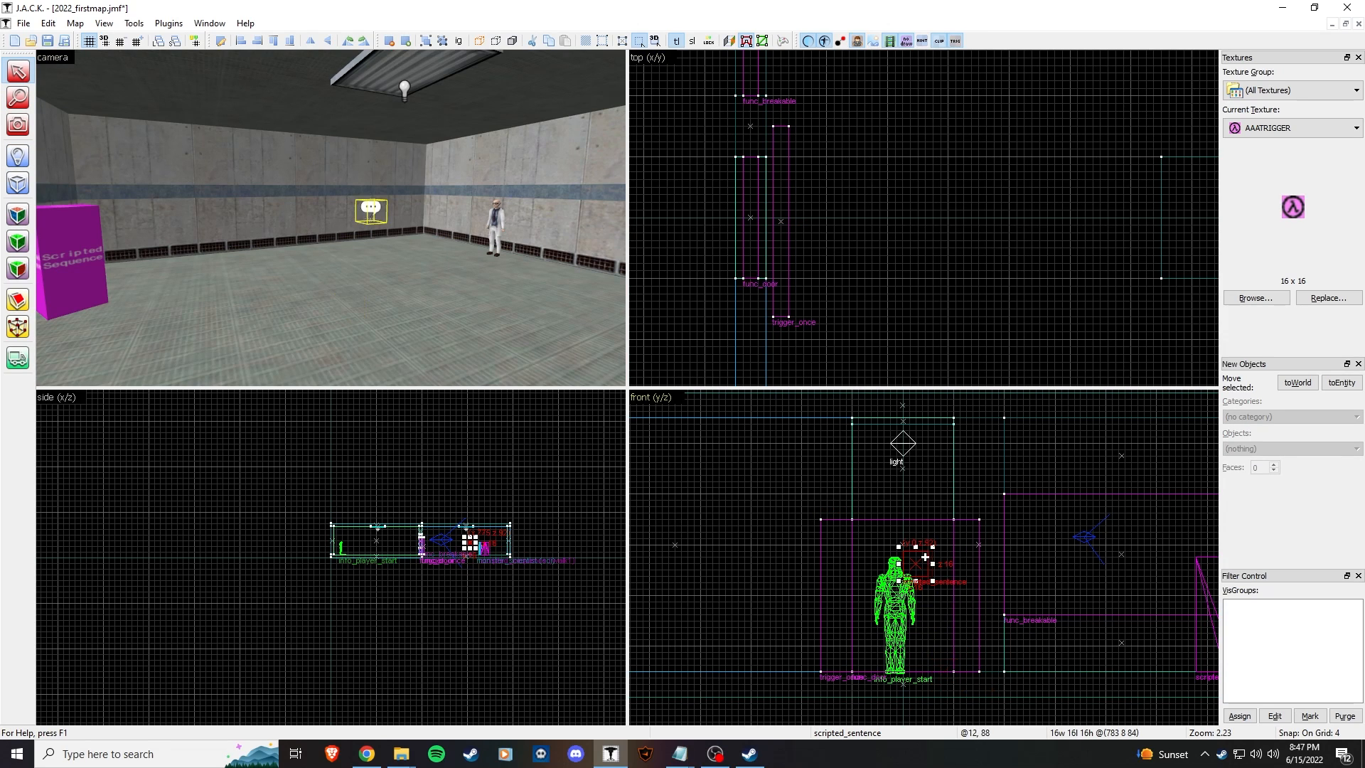
scroll(882, 239, down, 6)
drag(1022, 224, 1045, 93)
key(z)
key(w)
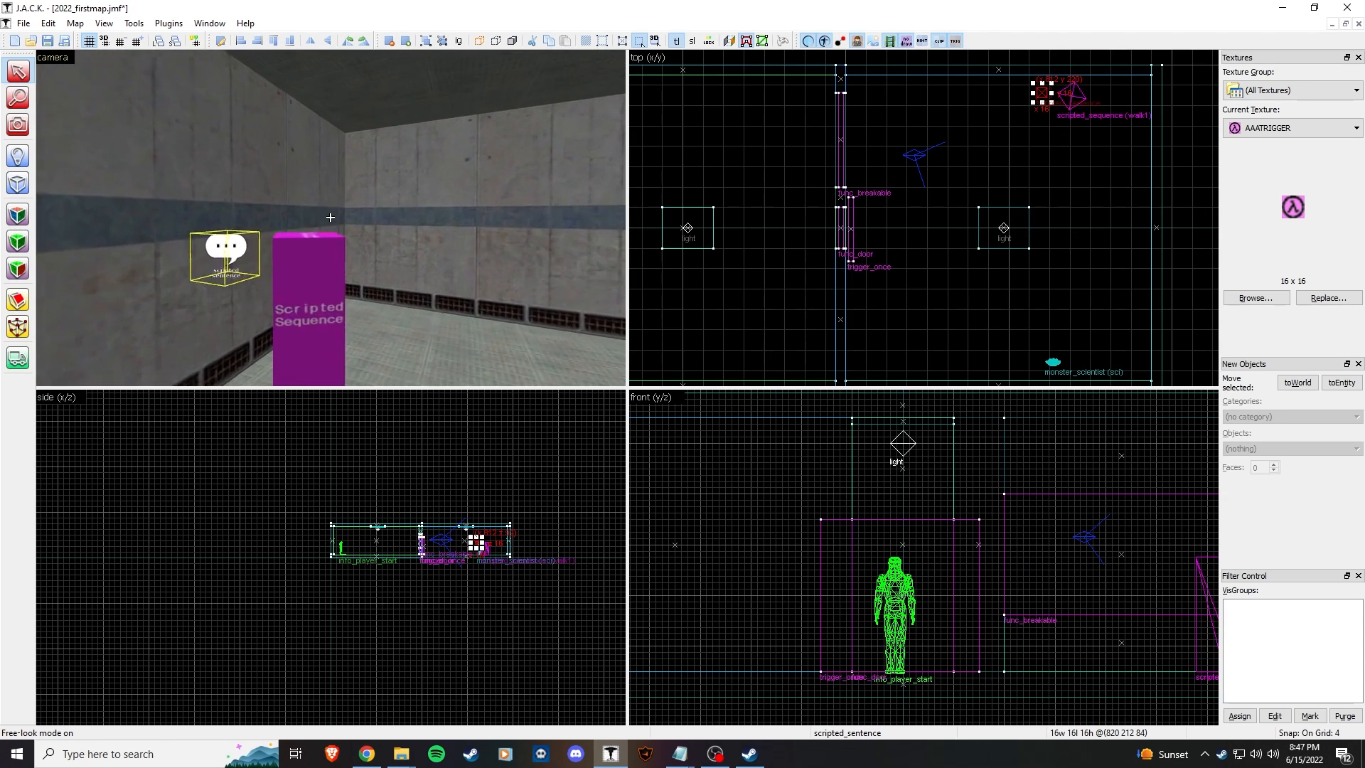
key(s)
key(z)
click(330, 203)
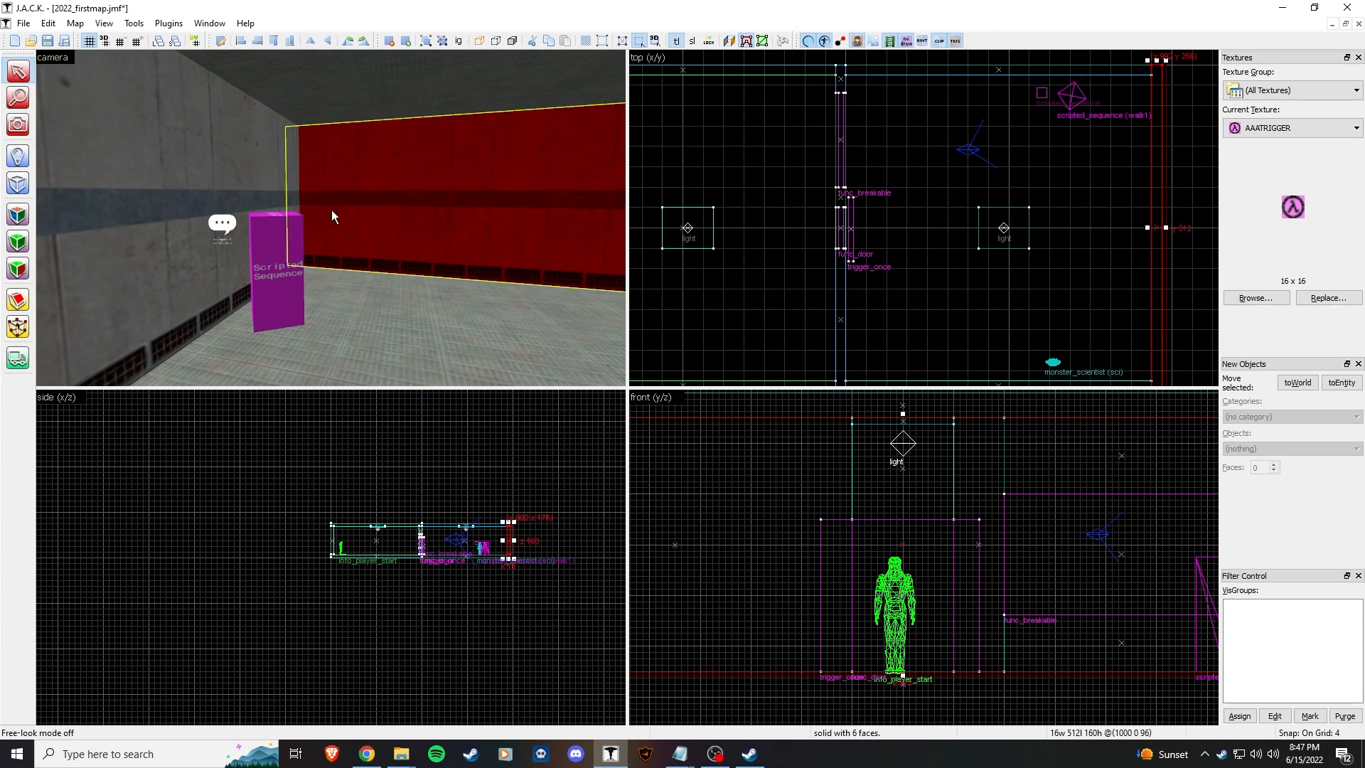
Step: Open the scripted_sentence's Object Properties and choose its Name attribute
double_click(221, 224)
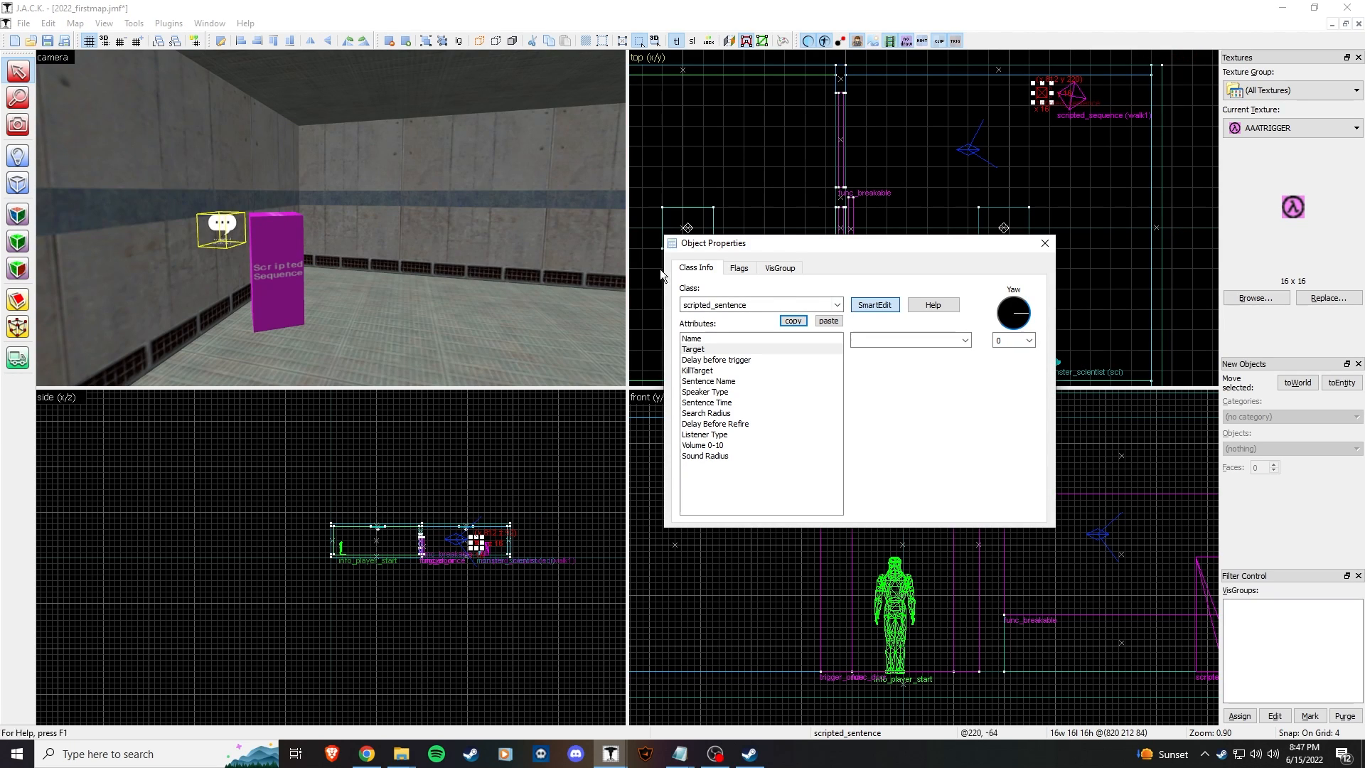
click(710, 339)
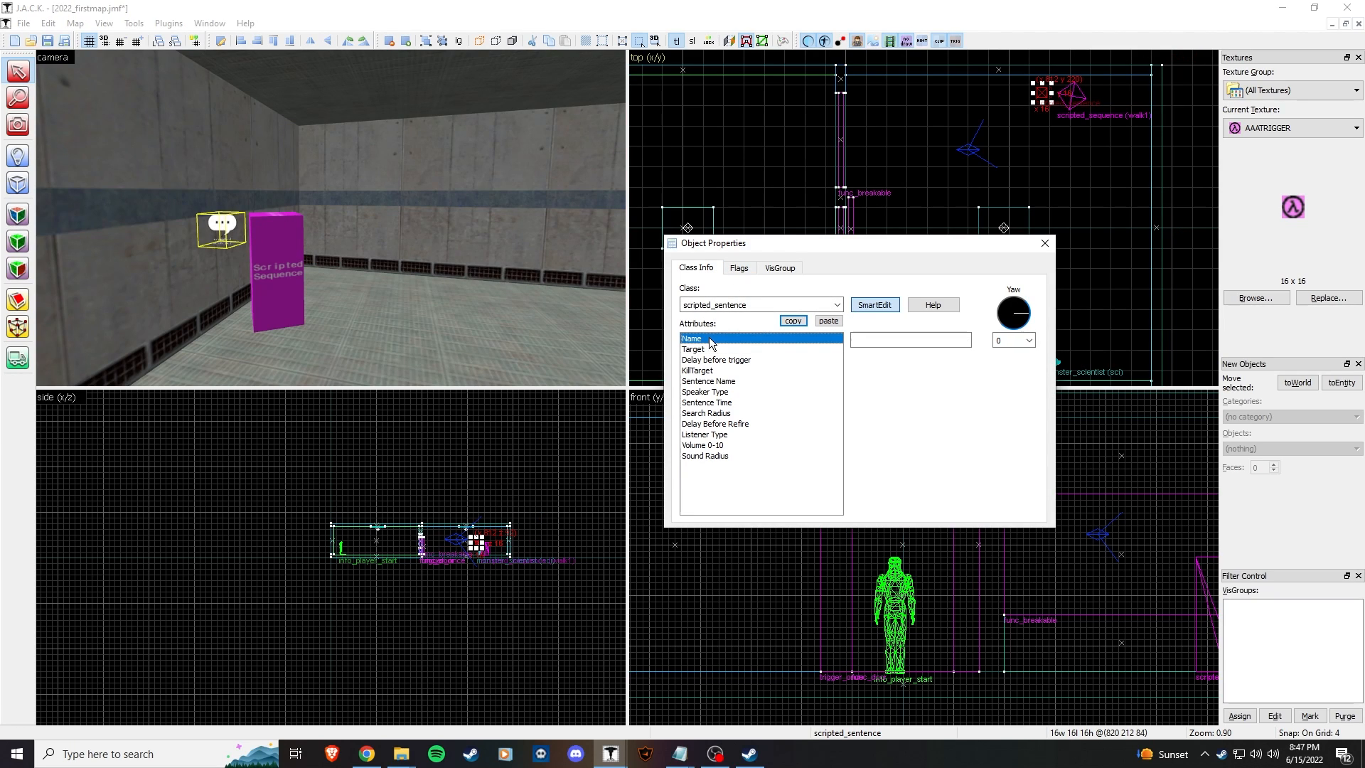
click(365, 195)
key(z)
key(w)
key(w)
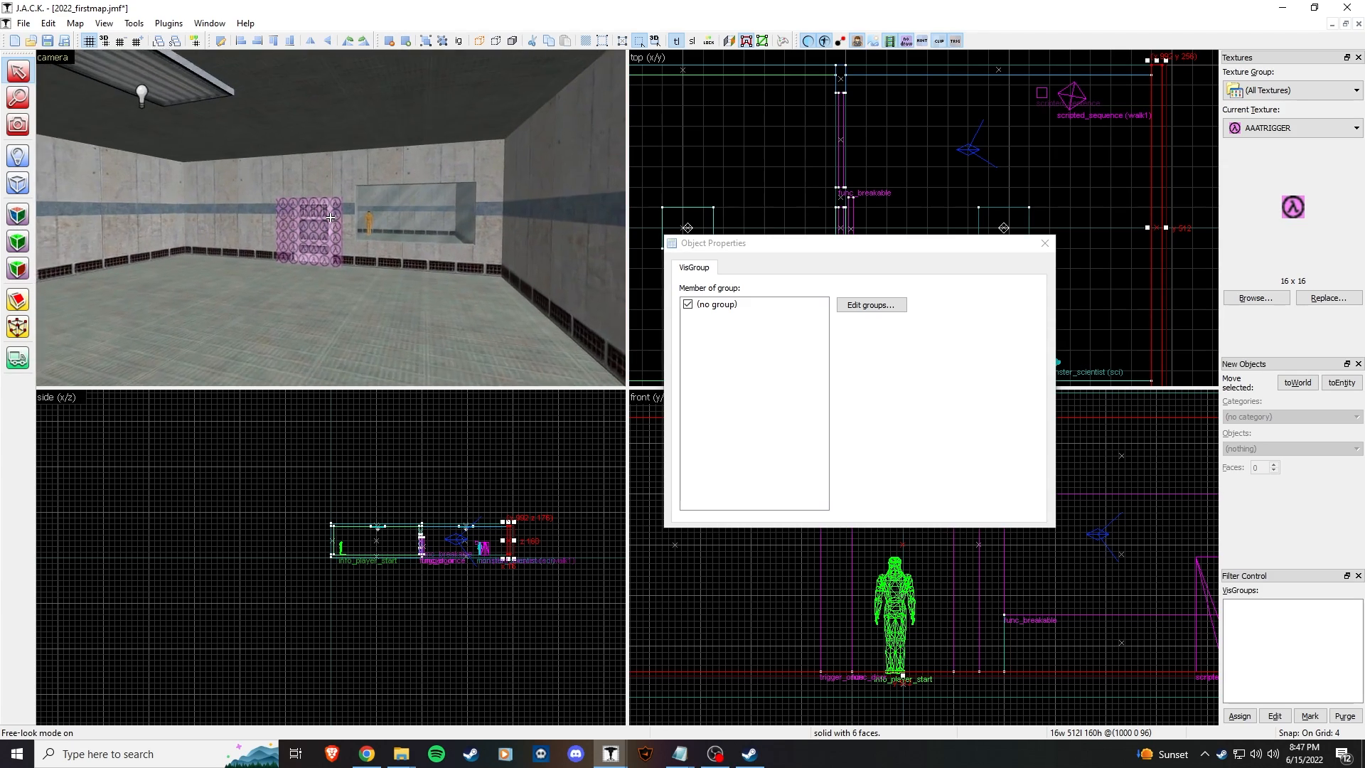
key(s)
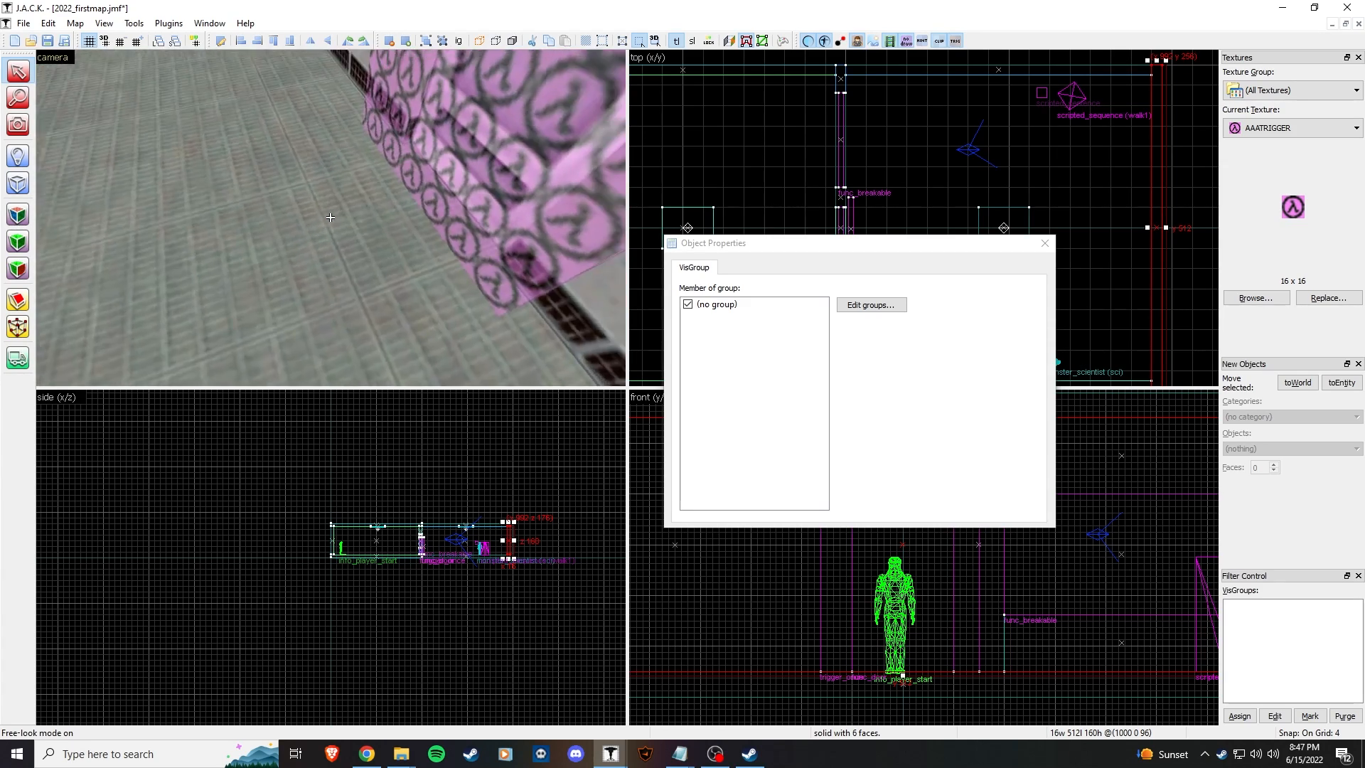
key(w)
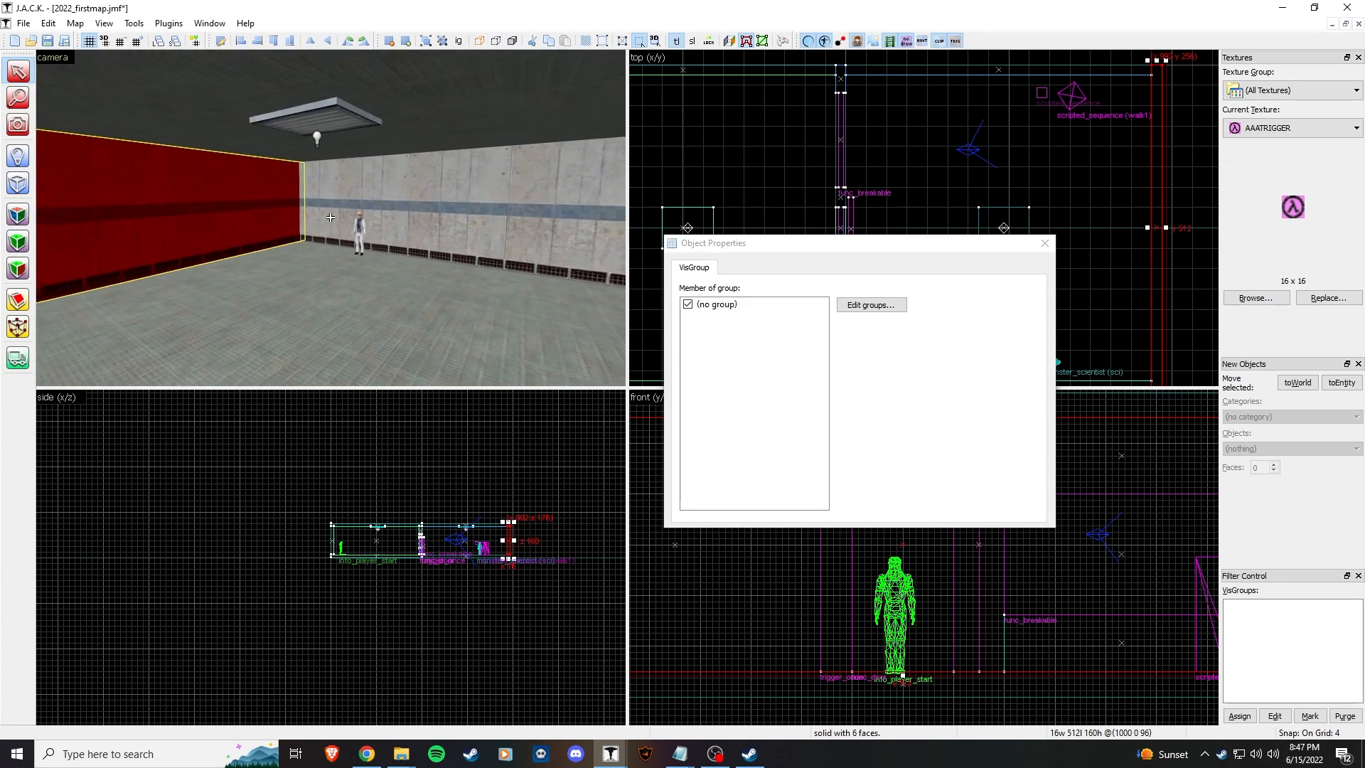
key(w)
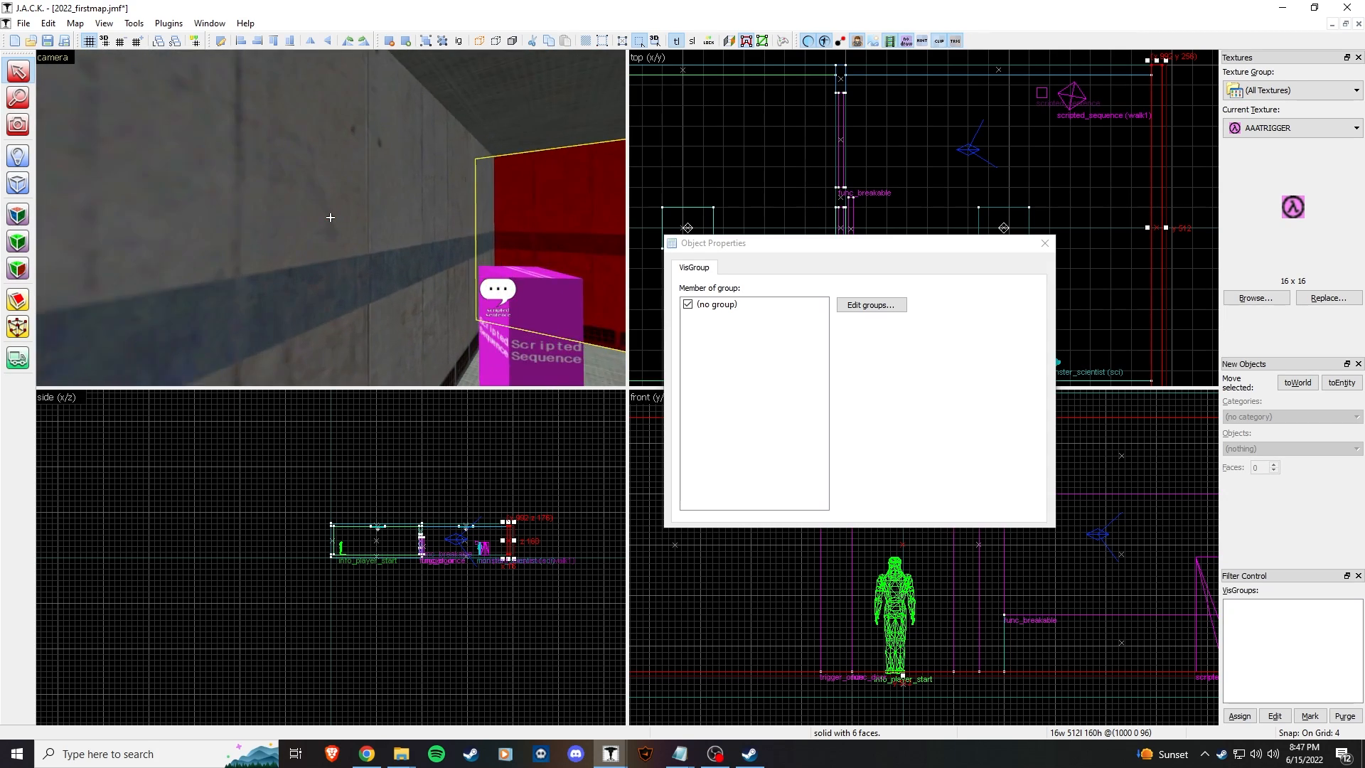
key(z)
click(251, 297)
Step: Enter walk1 as the scripted_sentence's Name, then select its Sentence Name attribute
click(721, 339)
click(910, 345)
text(walk1)
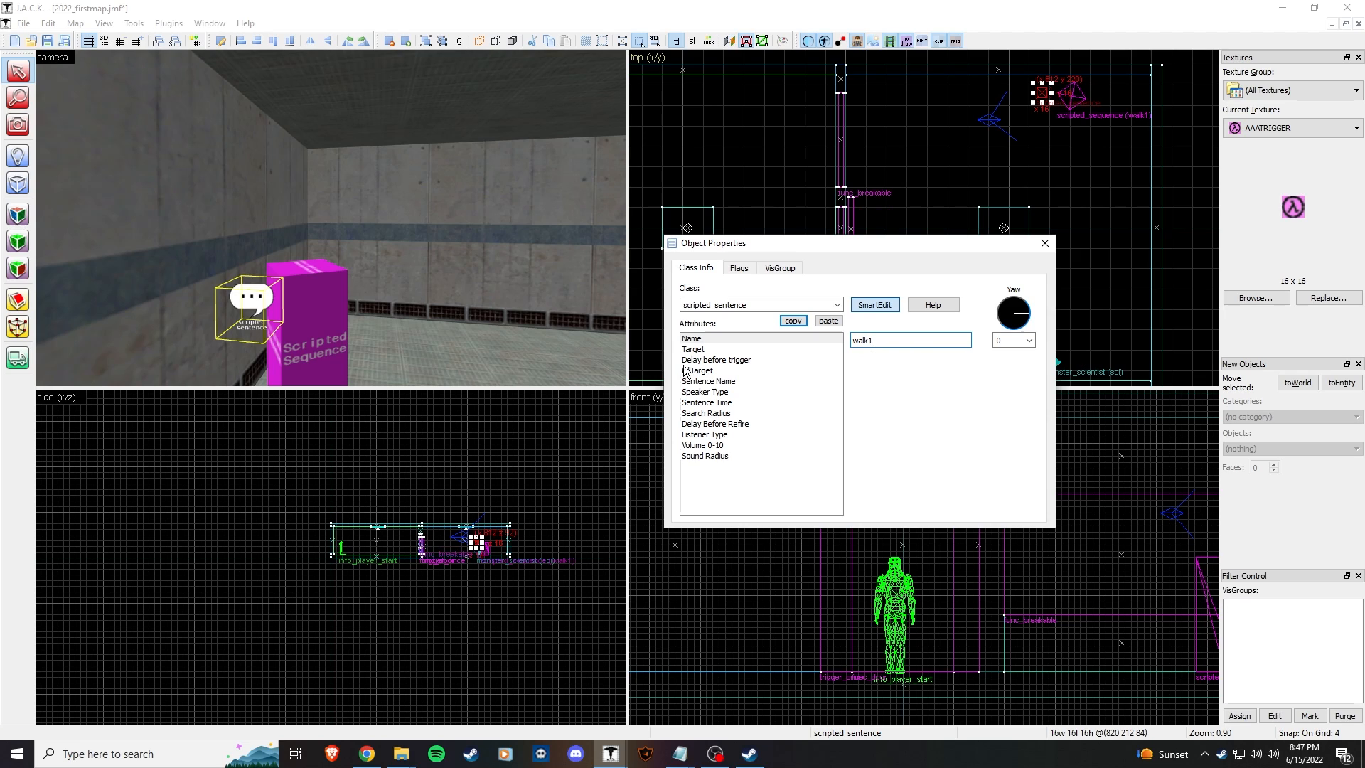
click(340, 323)
click(425, 317)
key(z)
key(w)
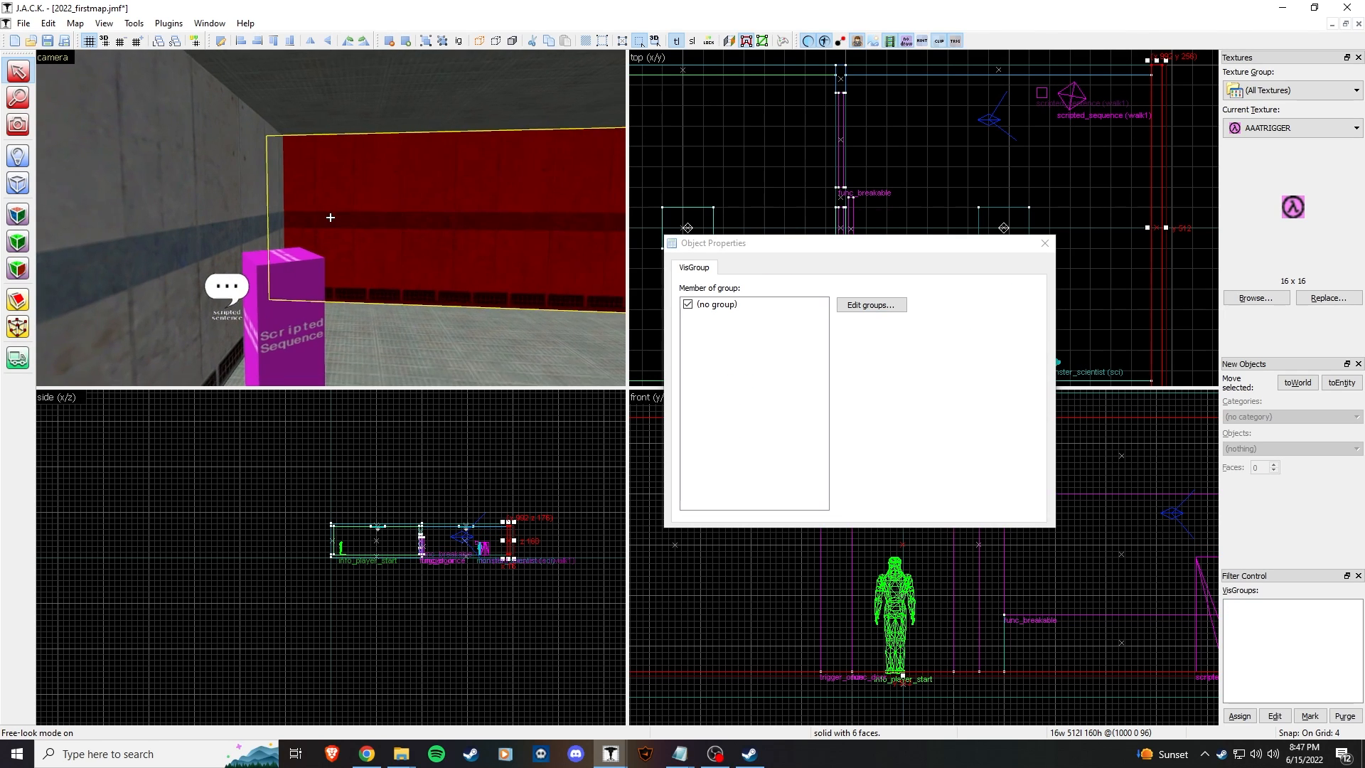
key(z)
click(127, 270)
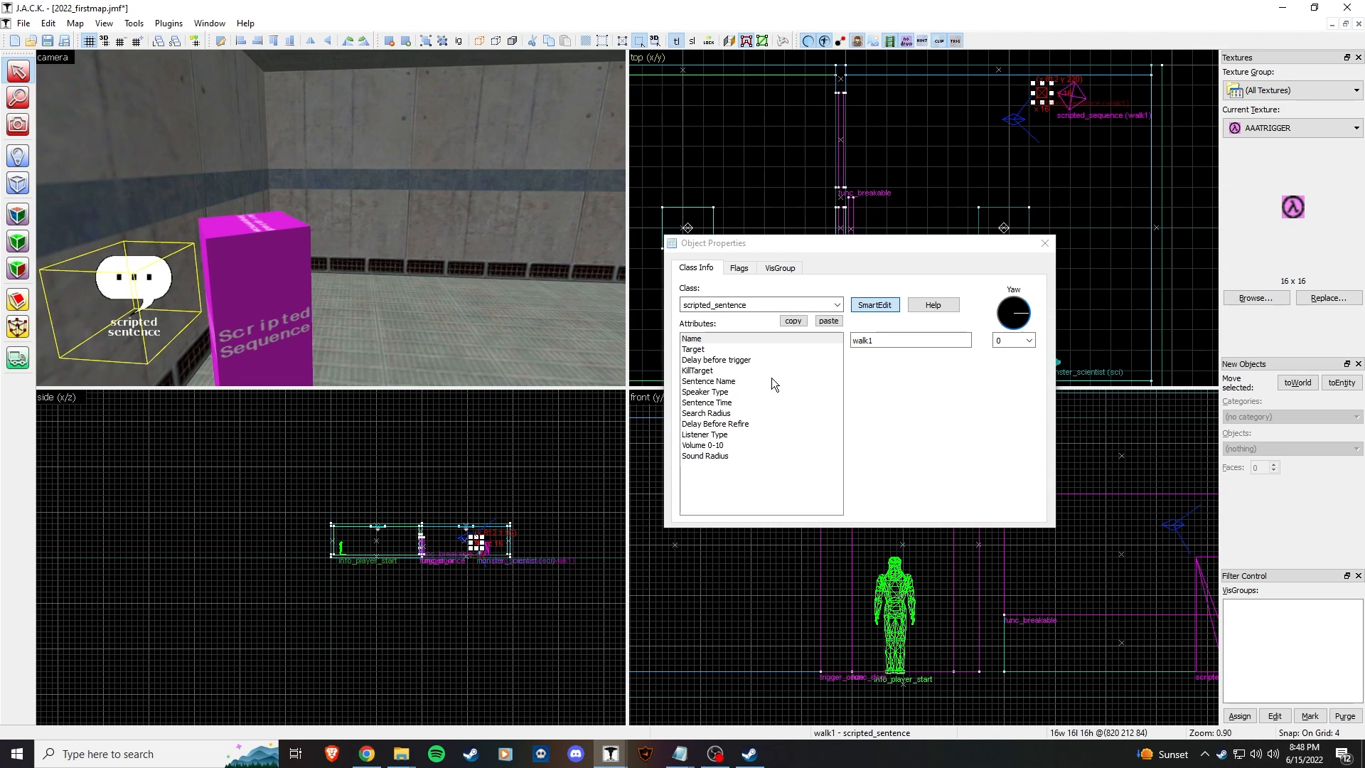
click(725, 351)
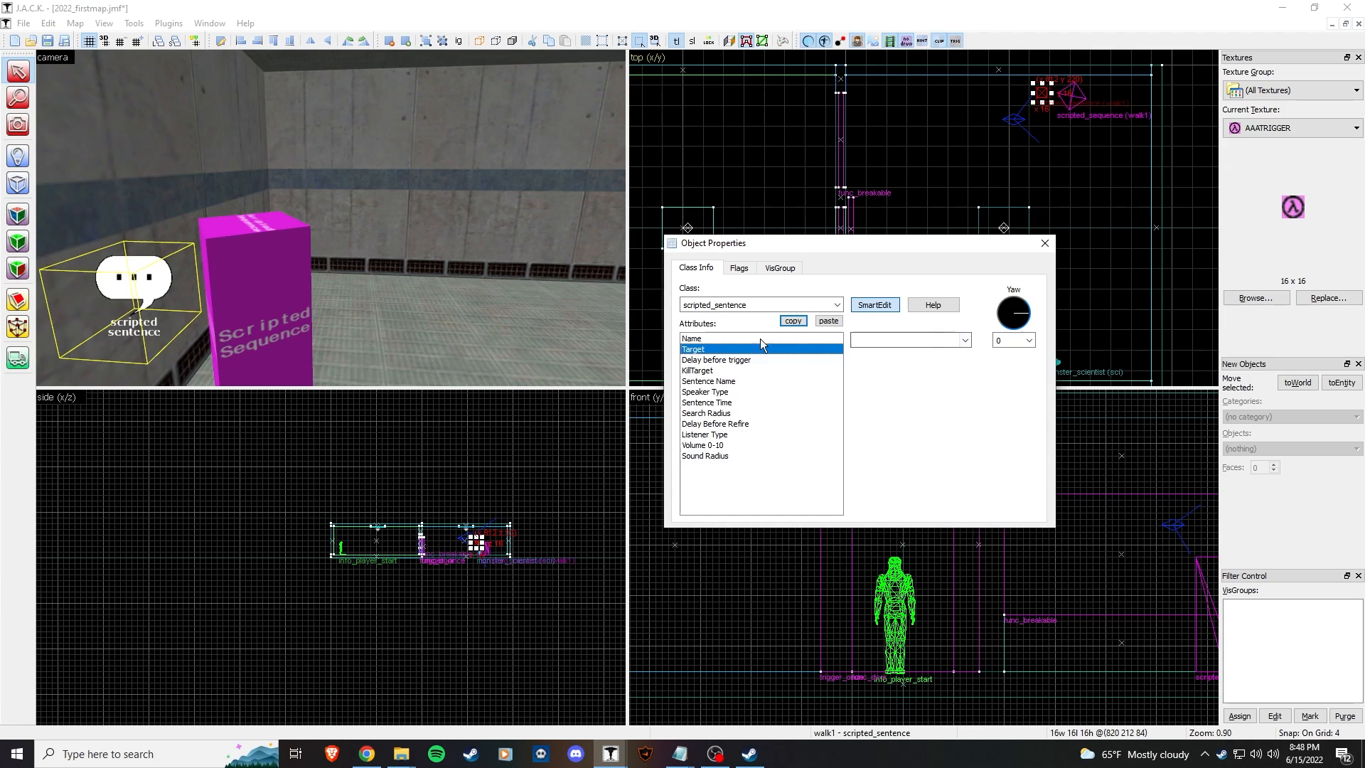
click(761, 380)
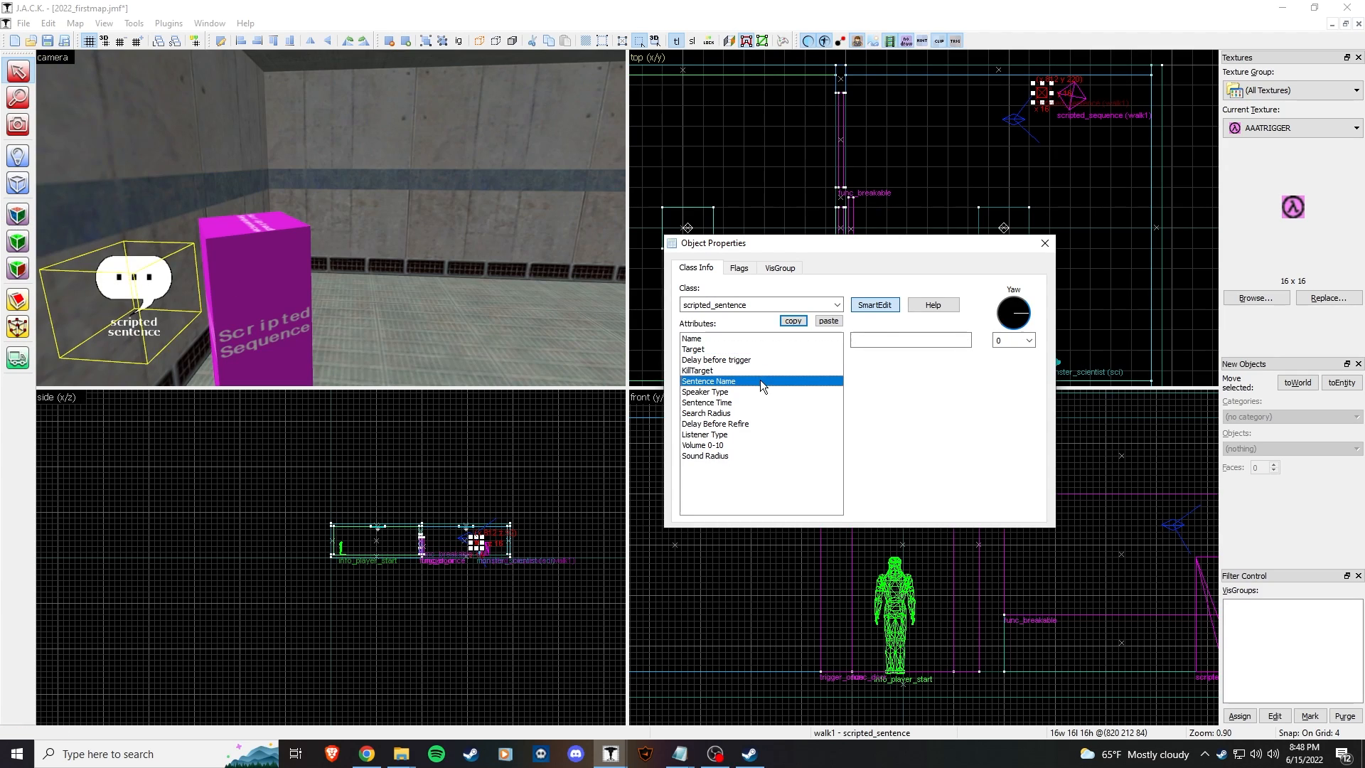
Step: Copy SC_HELLO7 from sentences.txt and enter it as !SC_HELLO7 in Sentence Name
click(680, 756)
click(812, 704)
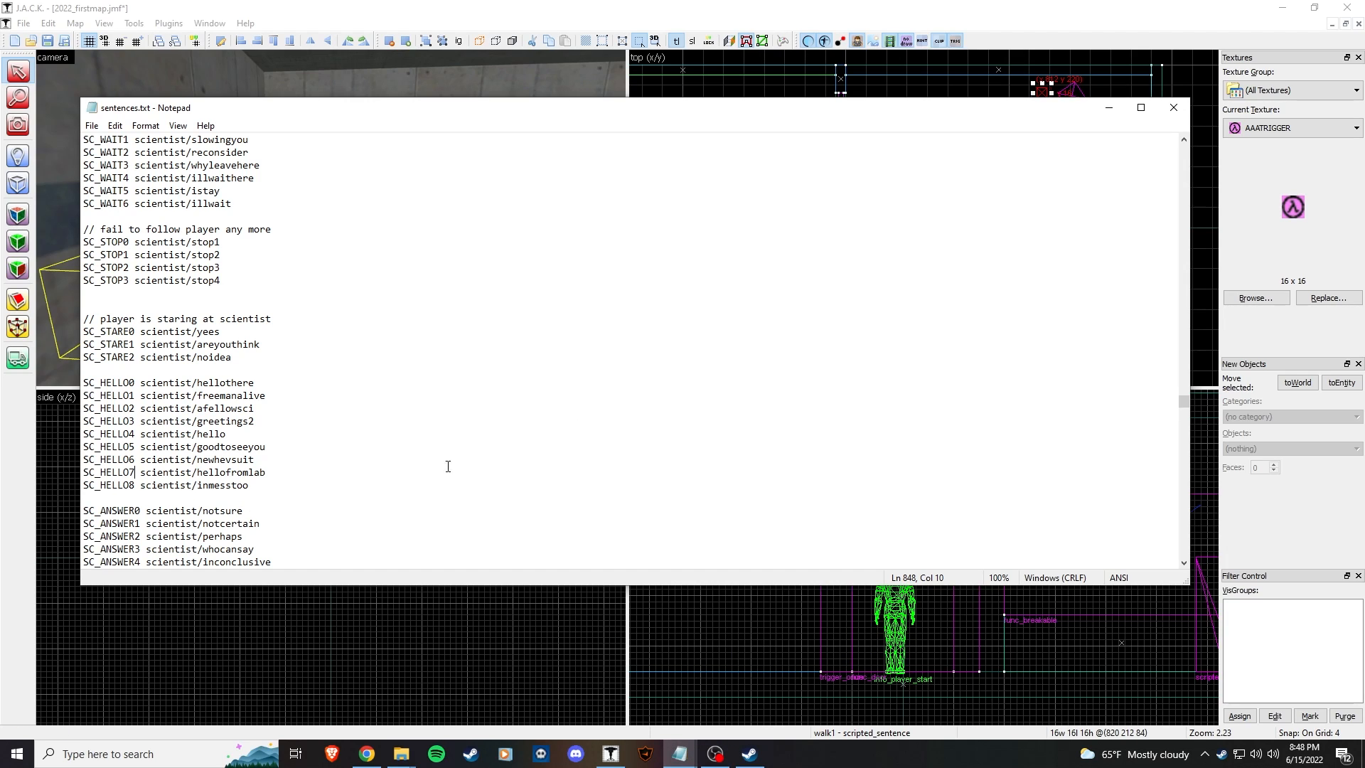
drag(85, 472, 140, 475)
click(1108, 107)
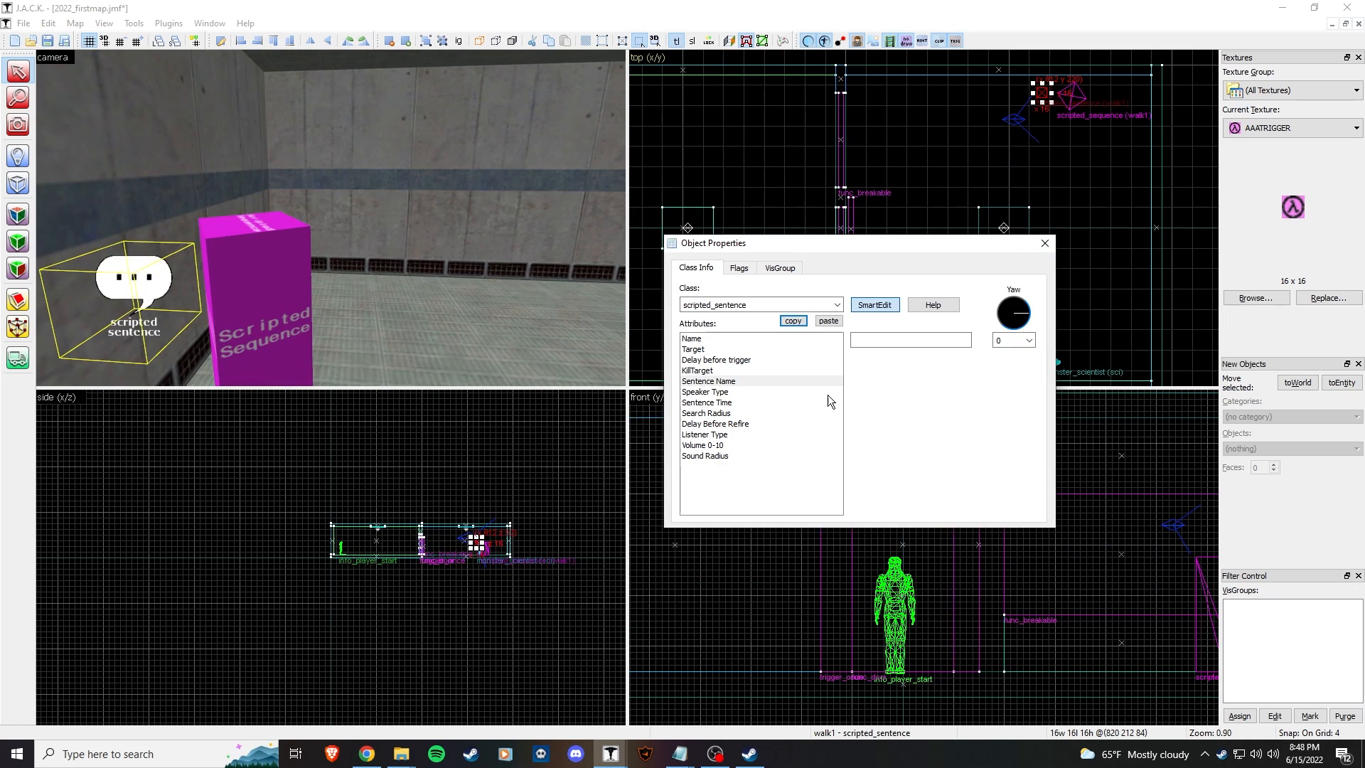
click(728, 383)
click(888, 341)
Step: Set the scripted_sentence's Speaker Type to sci and Listener Type to player
click(769, 391)
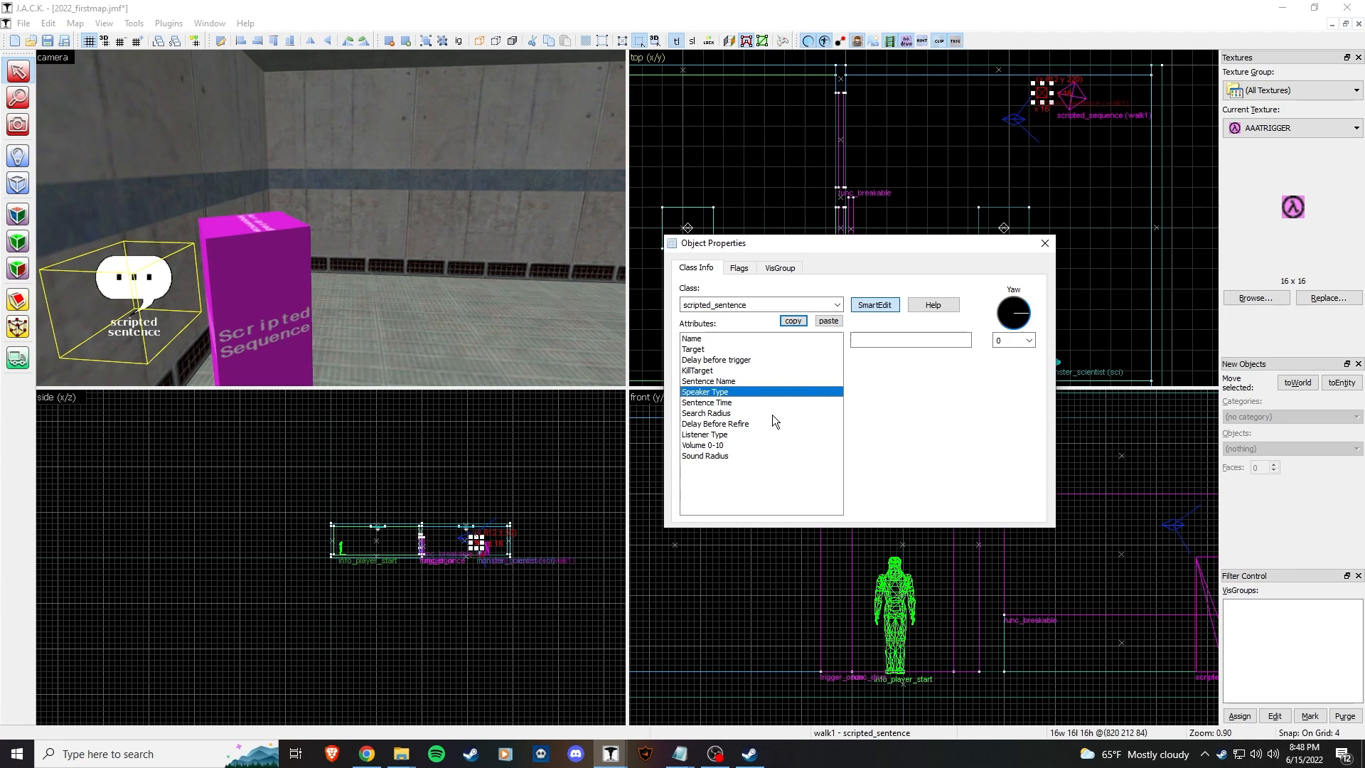
click(883, 337)
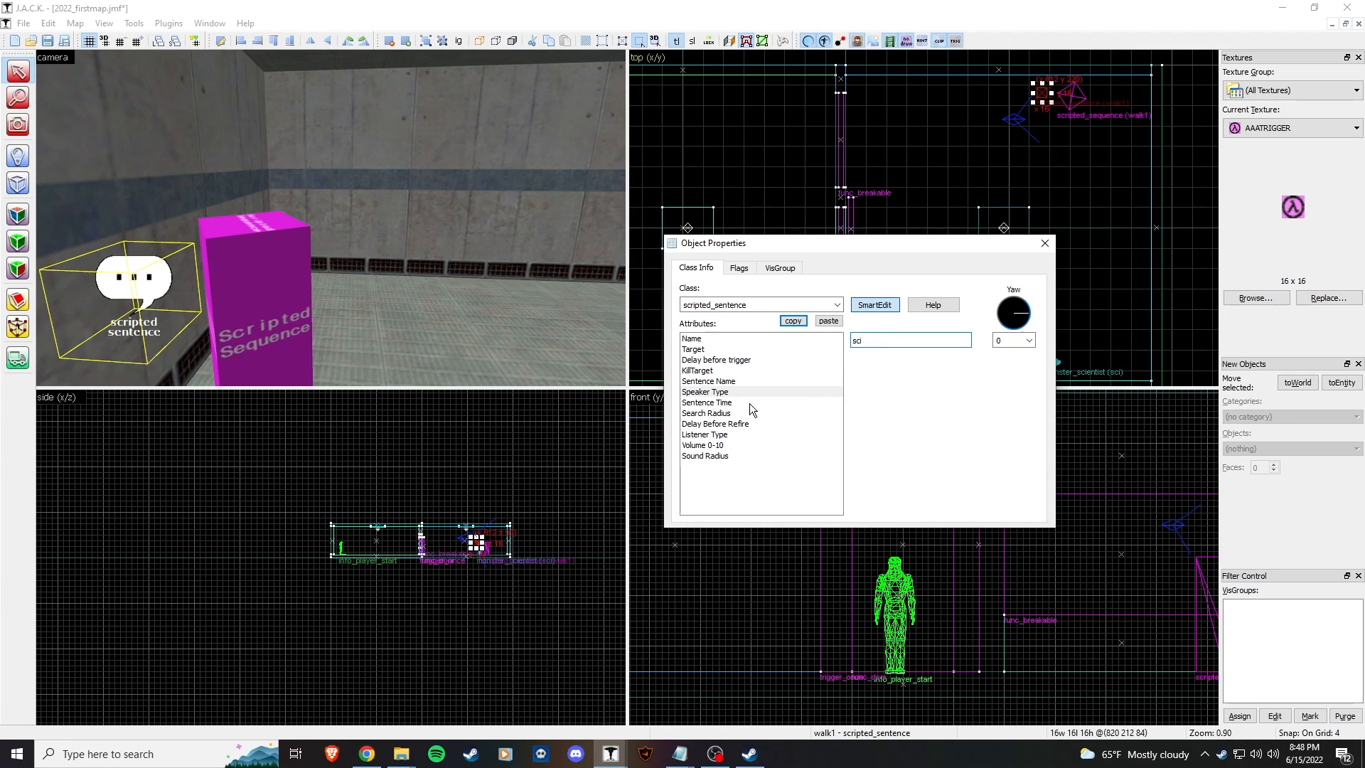
click(730, 436)
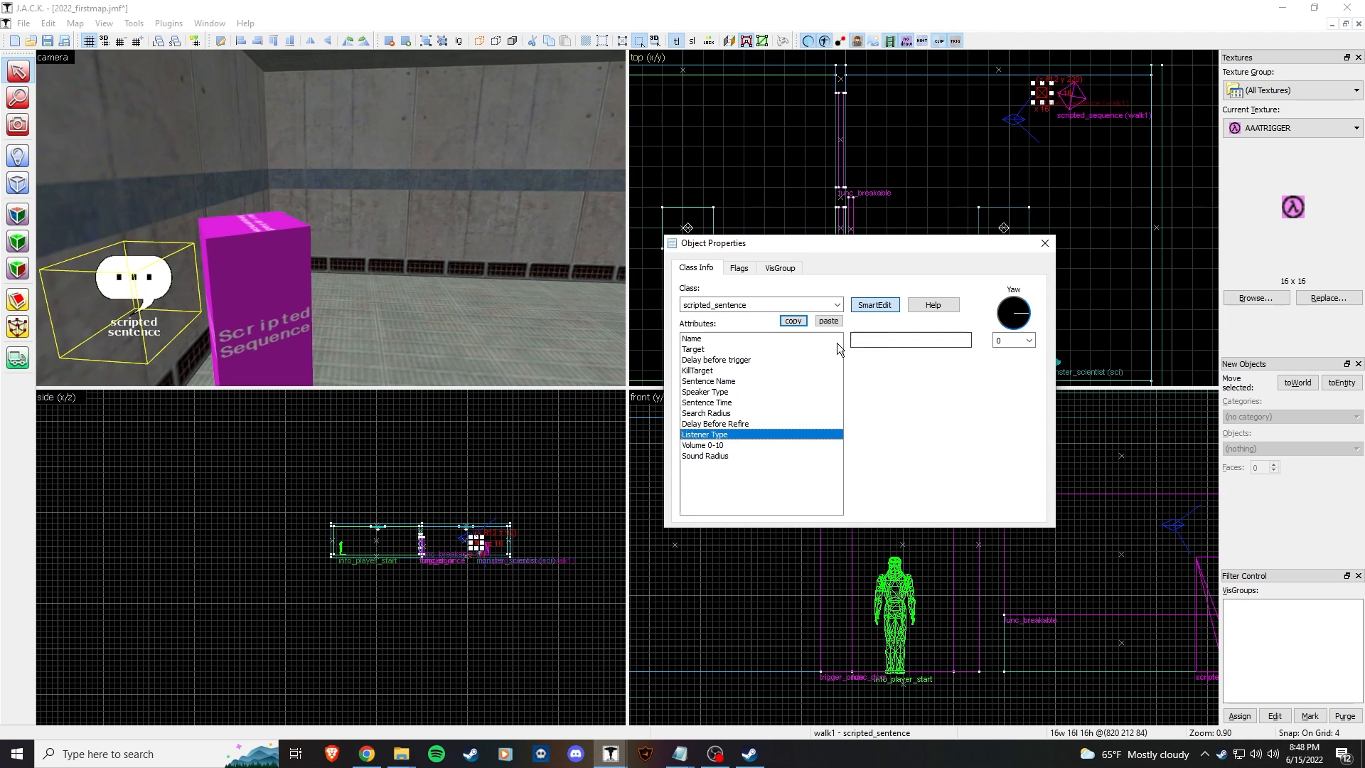
click(880, 341)
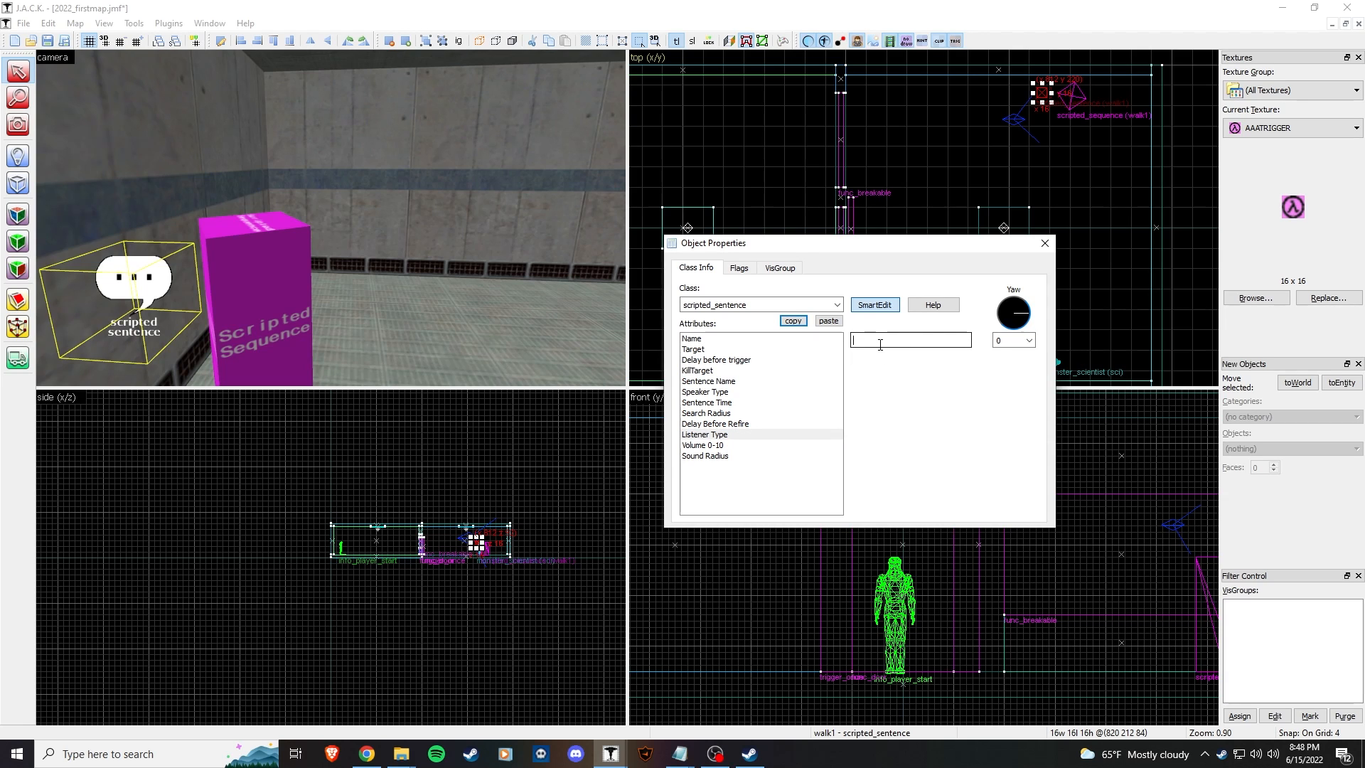
click(1045, 244)
click(414, 301)
key(z)
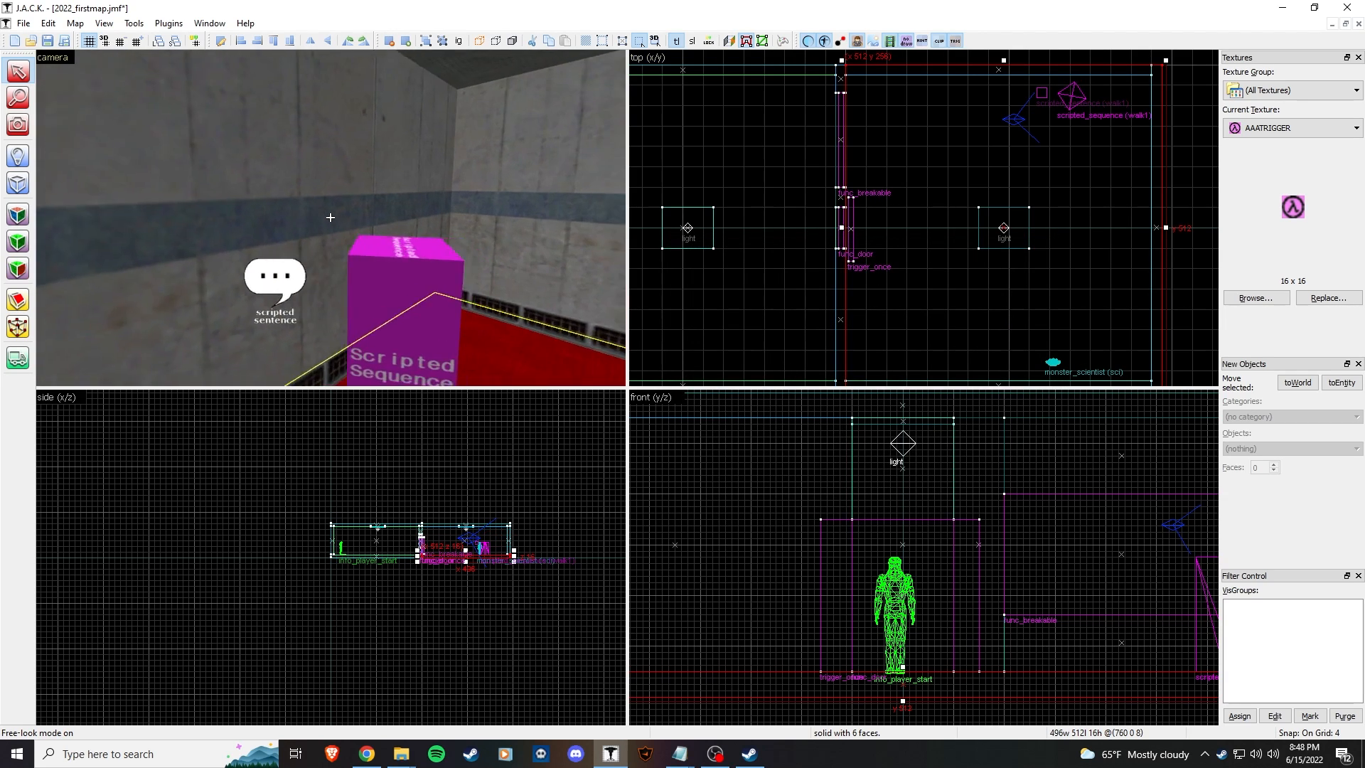
key(z)
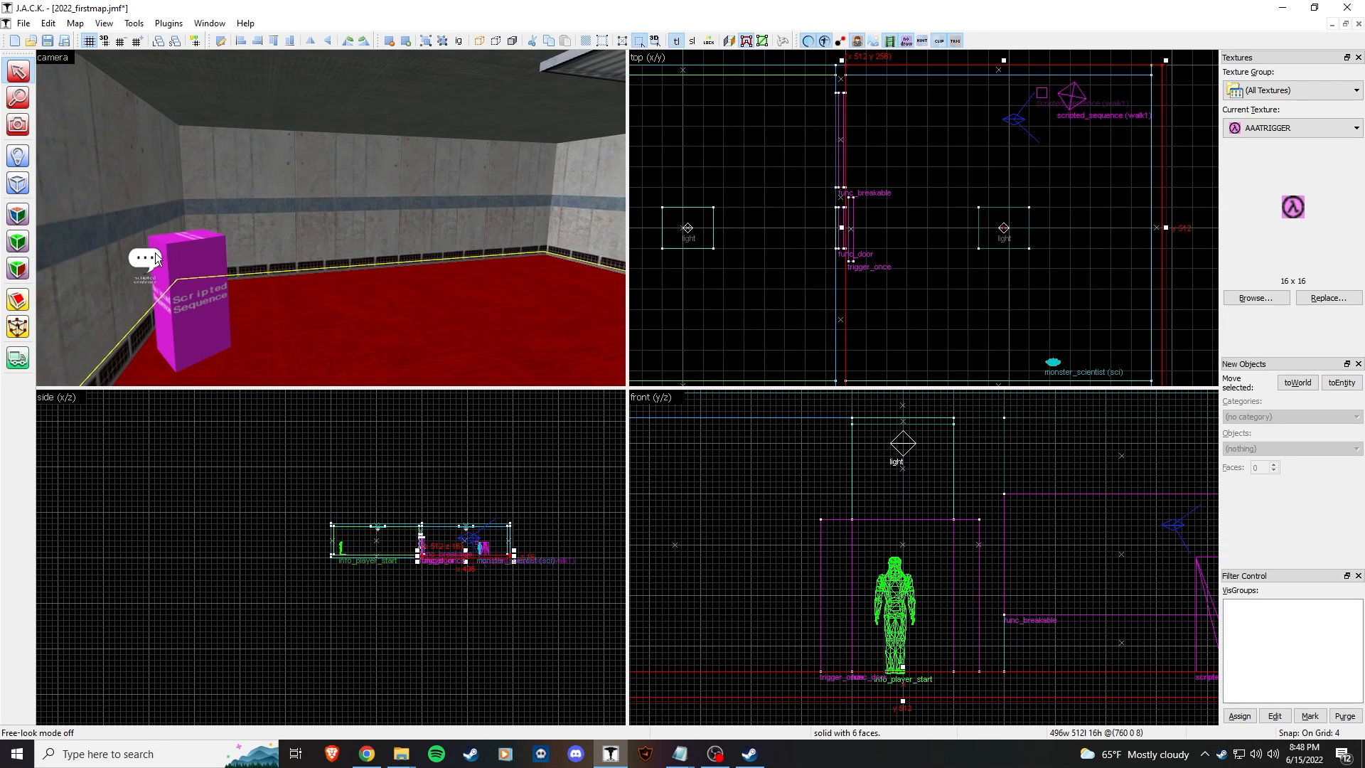
double_click(150, 255)
click(868, 338)
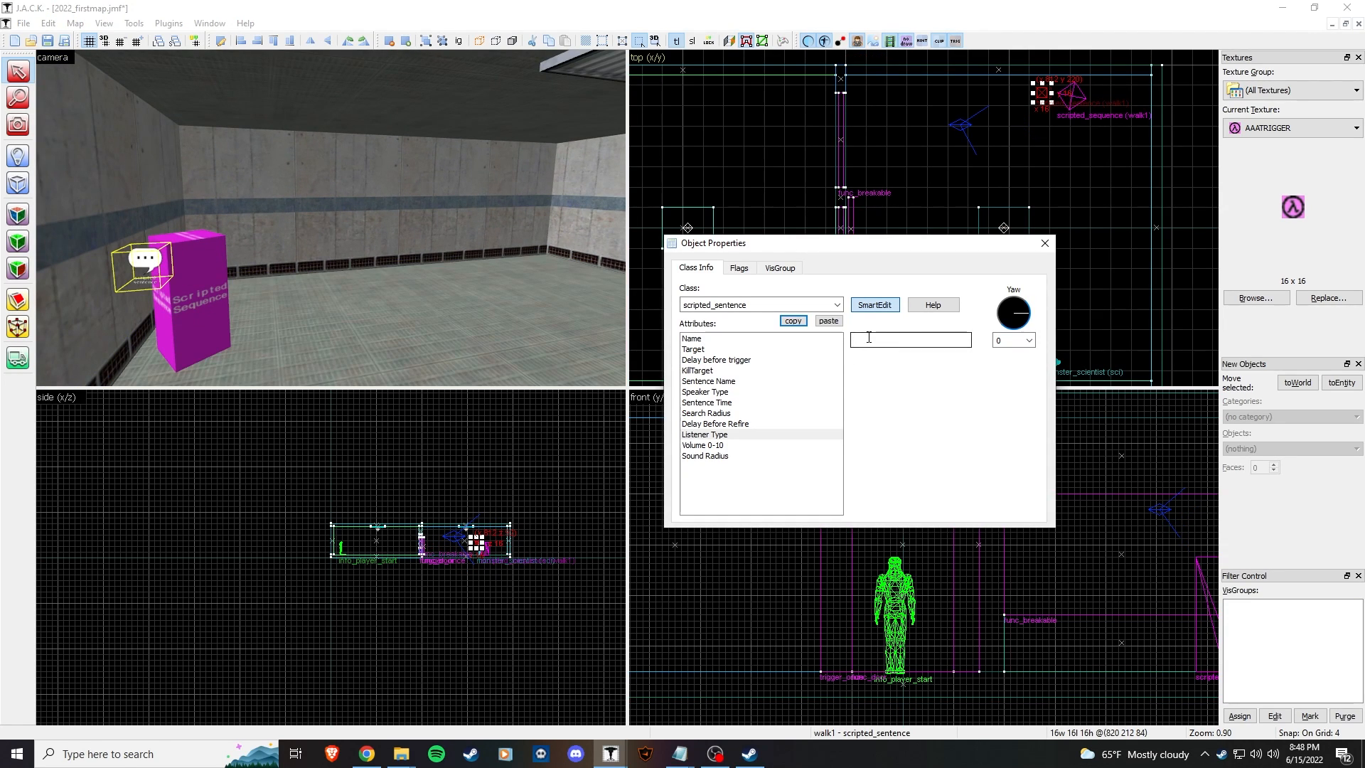
click(1047, 245)
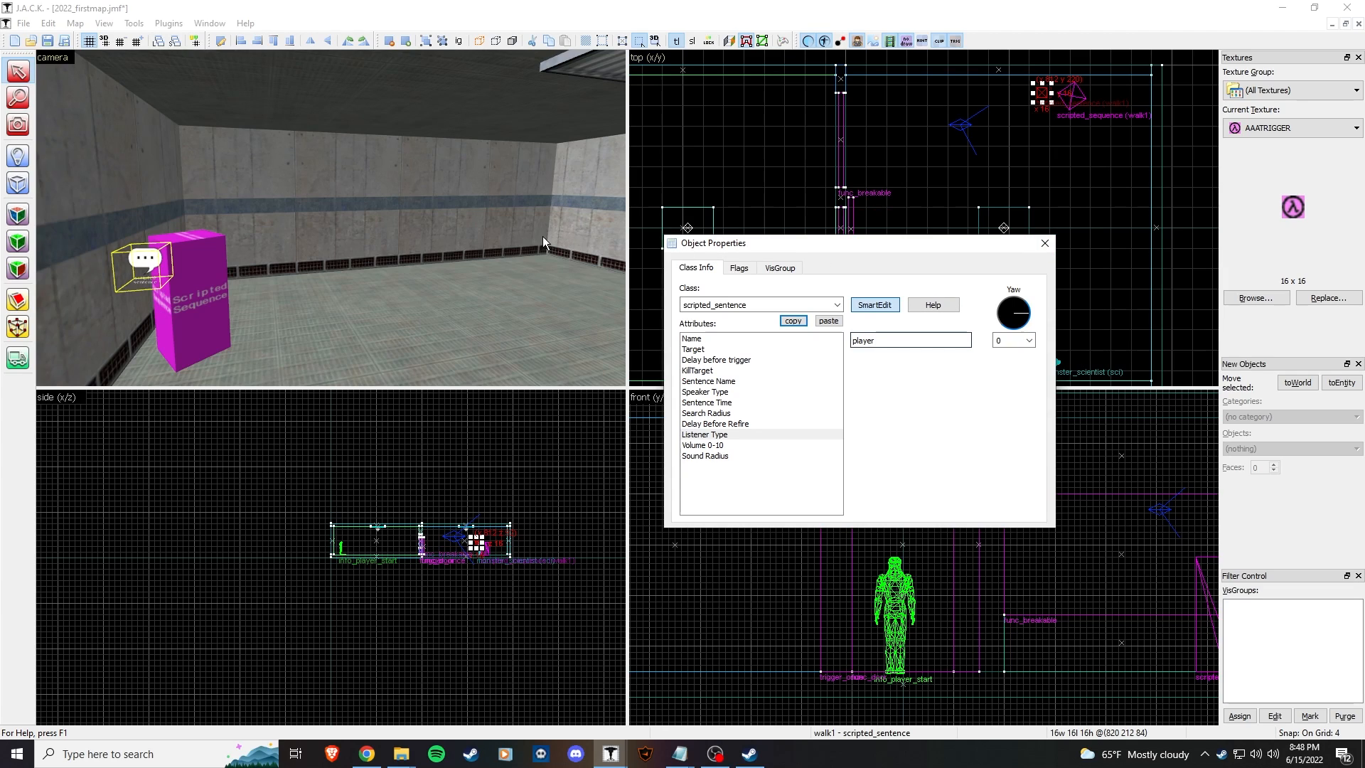
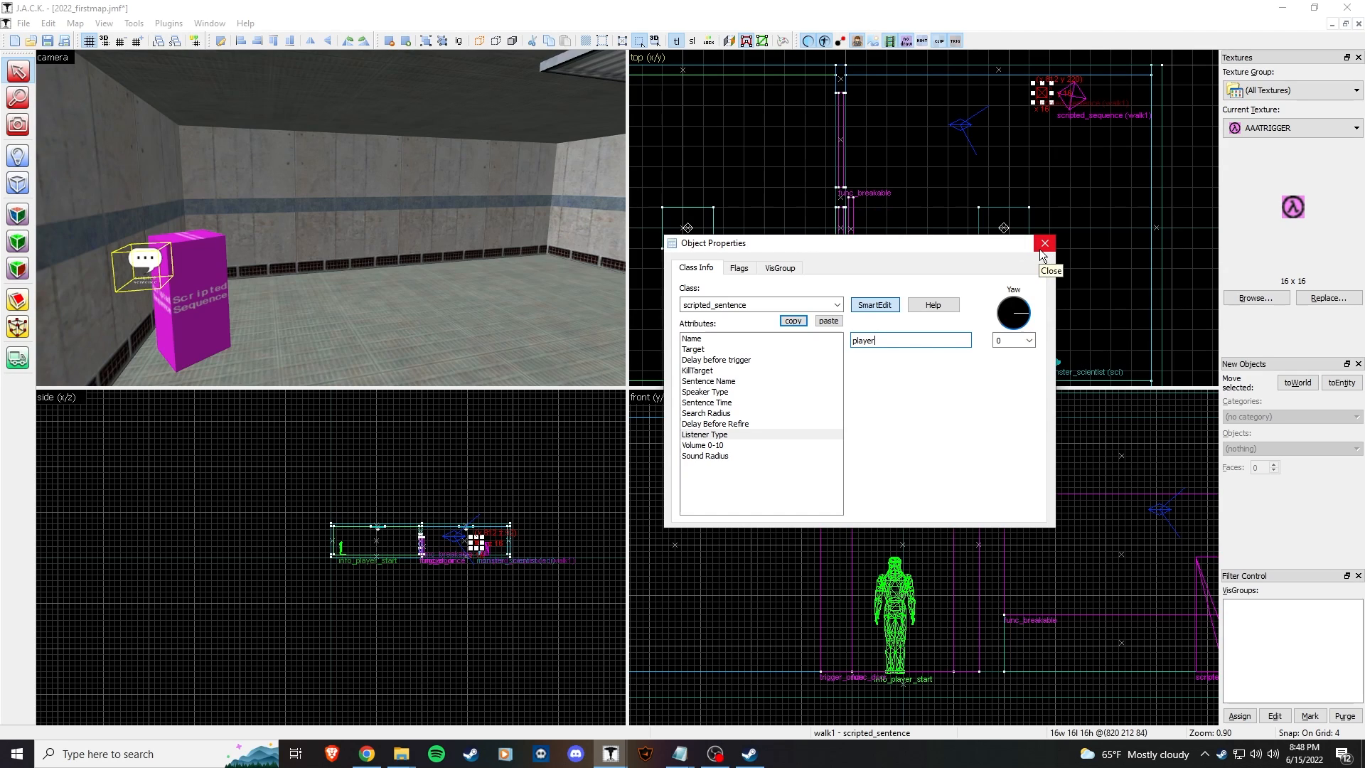
Step: Enable the Fire Once flag on the walk1 scripted_sentence and close its properties
click(739, 268)
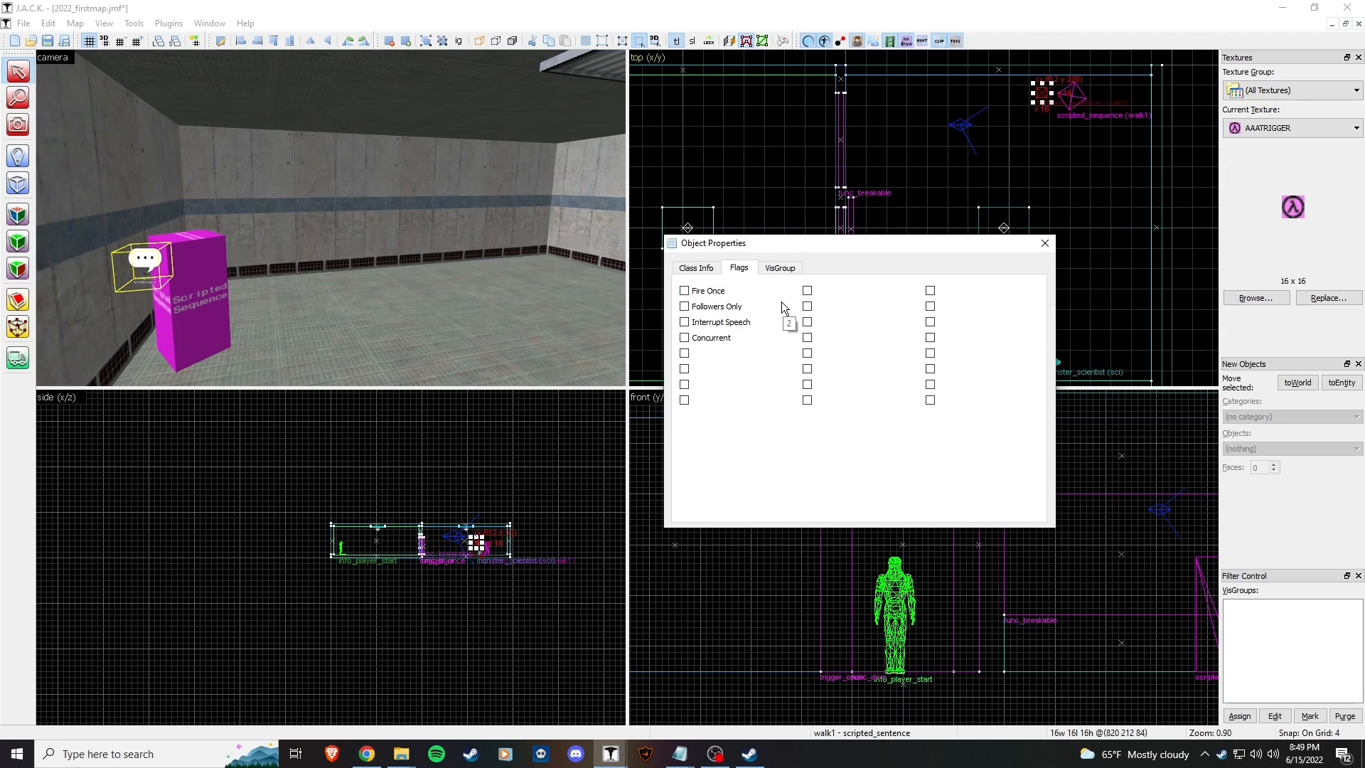
click(705, 293)
click(694, 268)
click(740, 268)
click(695, 268)
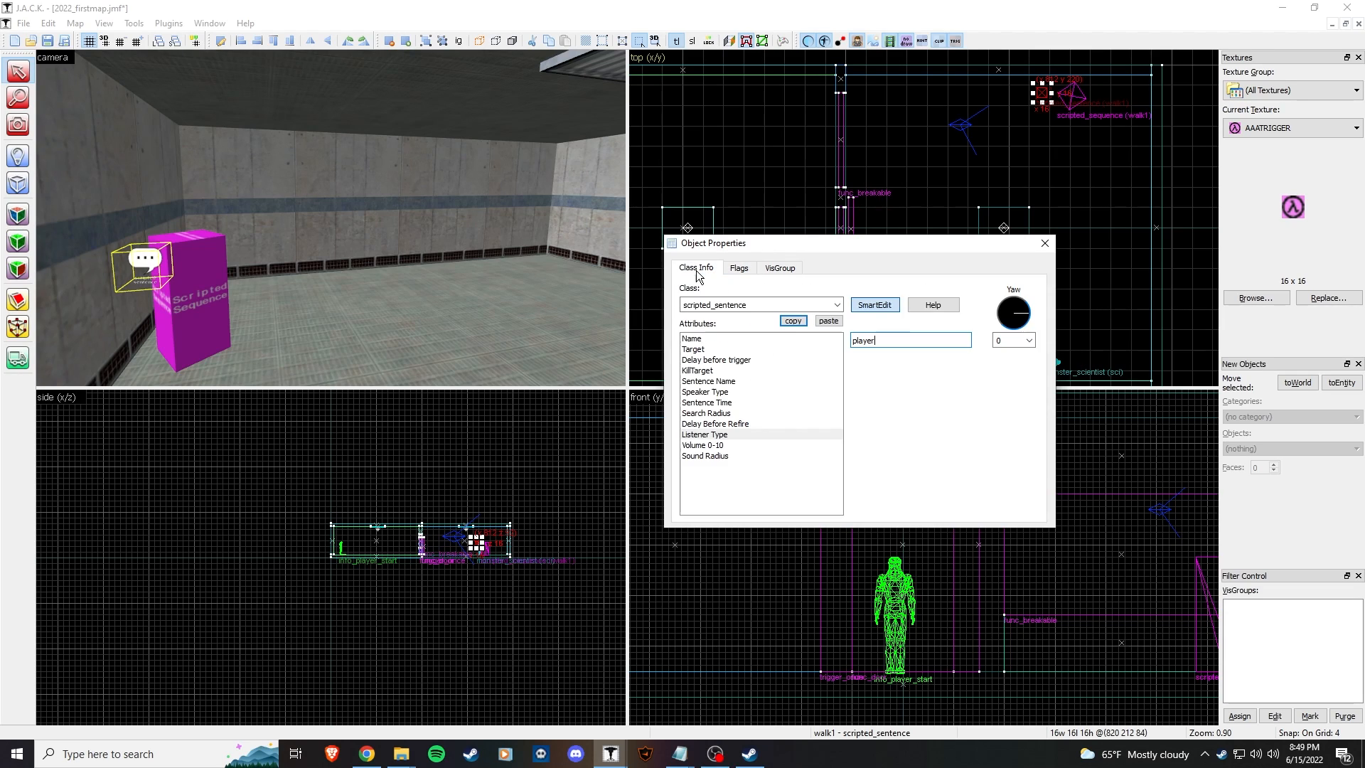
click(1045, 243)
click(442, 228)
Step: Confirm in its properties that the scripted_sentence is named walk1
key(z)
key(z)
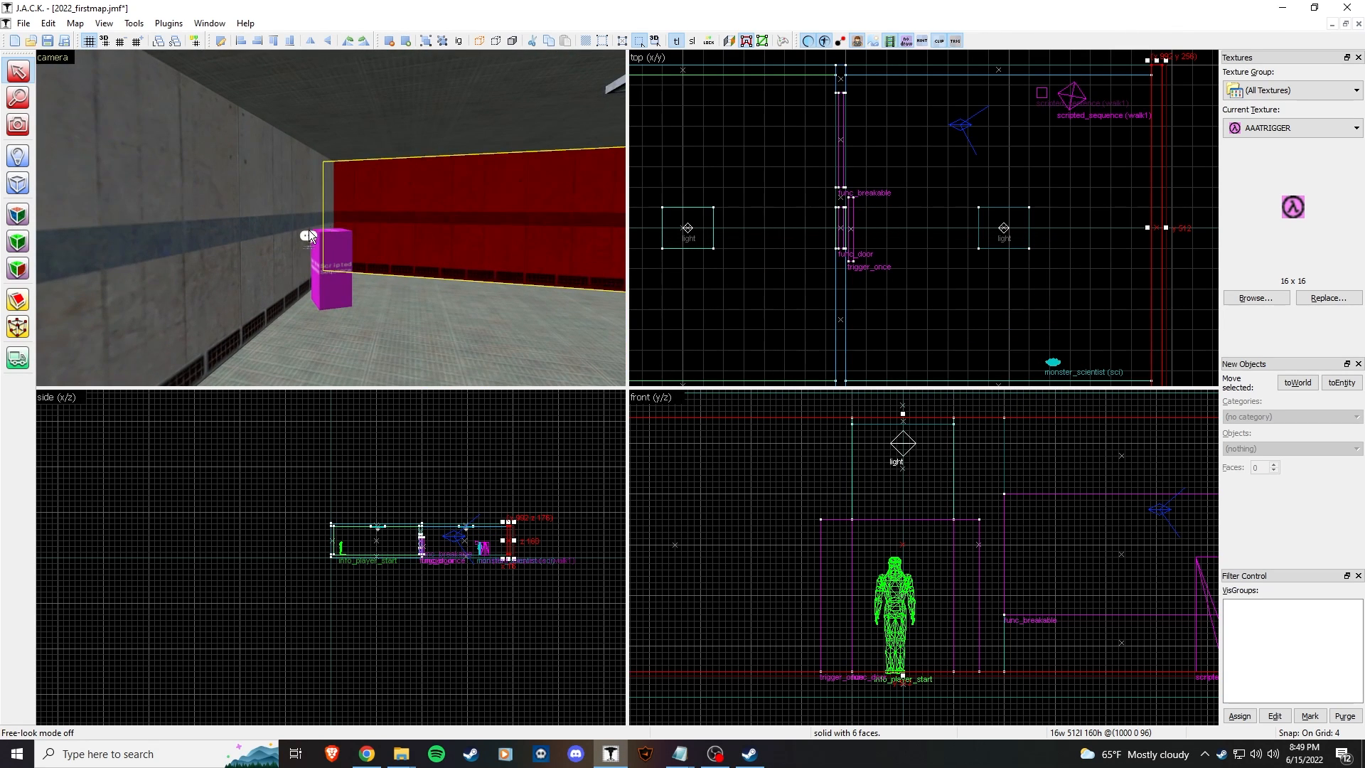
double_click(309, 238)
click(695, 339)
click(1044, 244)
click(455, 226)
Step: Confirm the trigger_once's target is walk1
key(z)
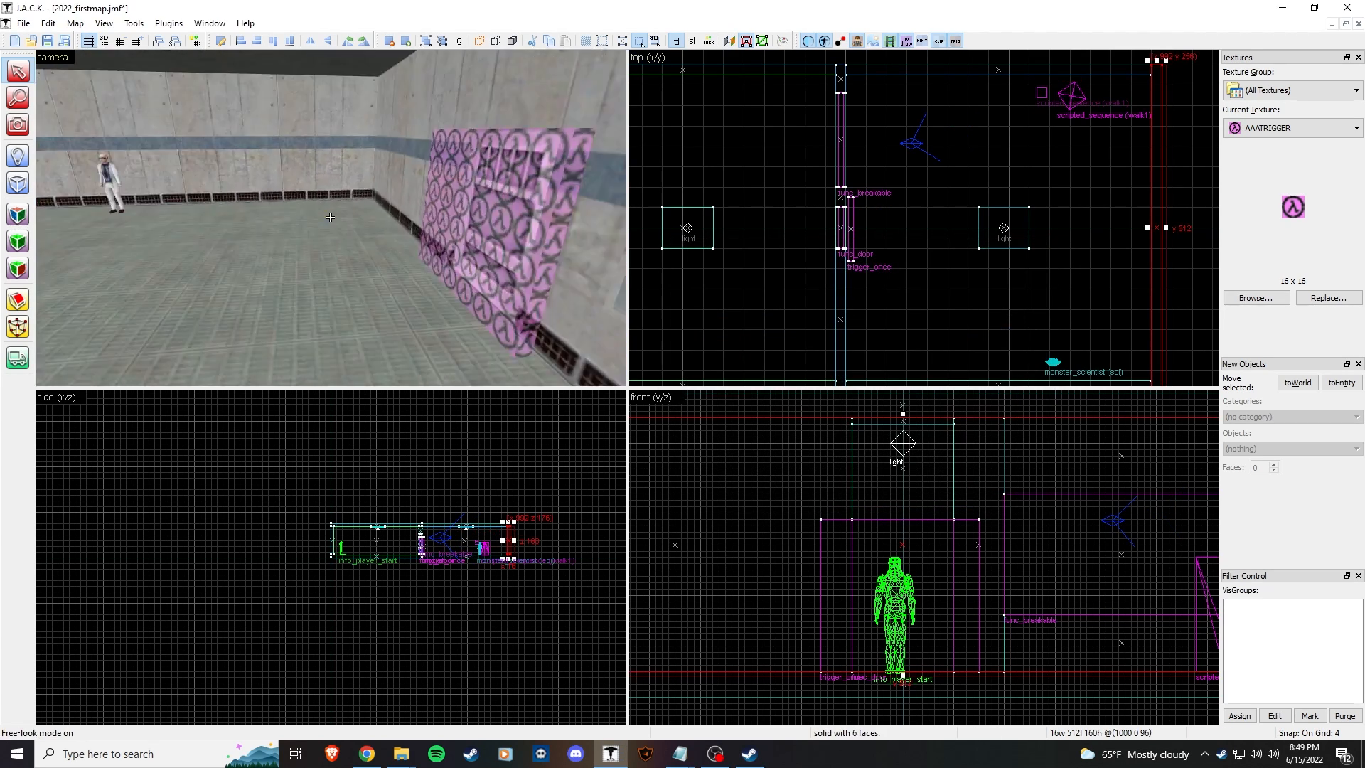
key(z)
double_click(277, 214)
click(739, 339)
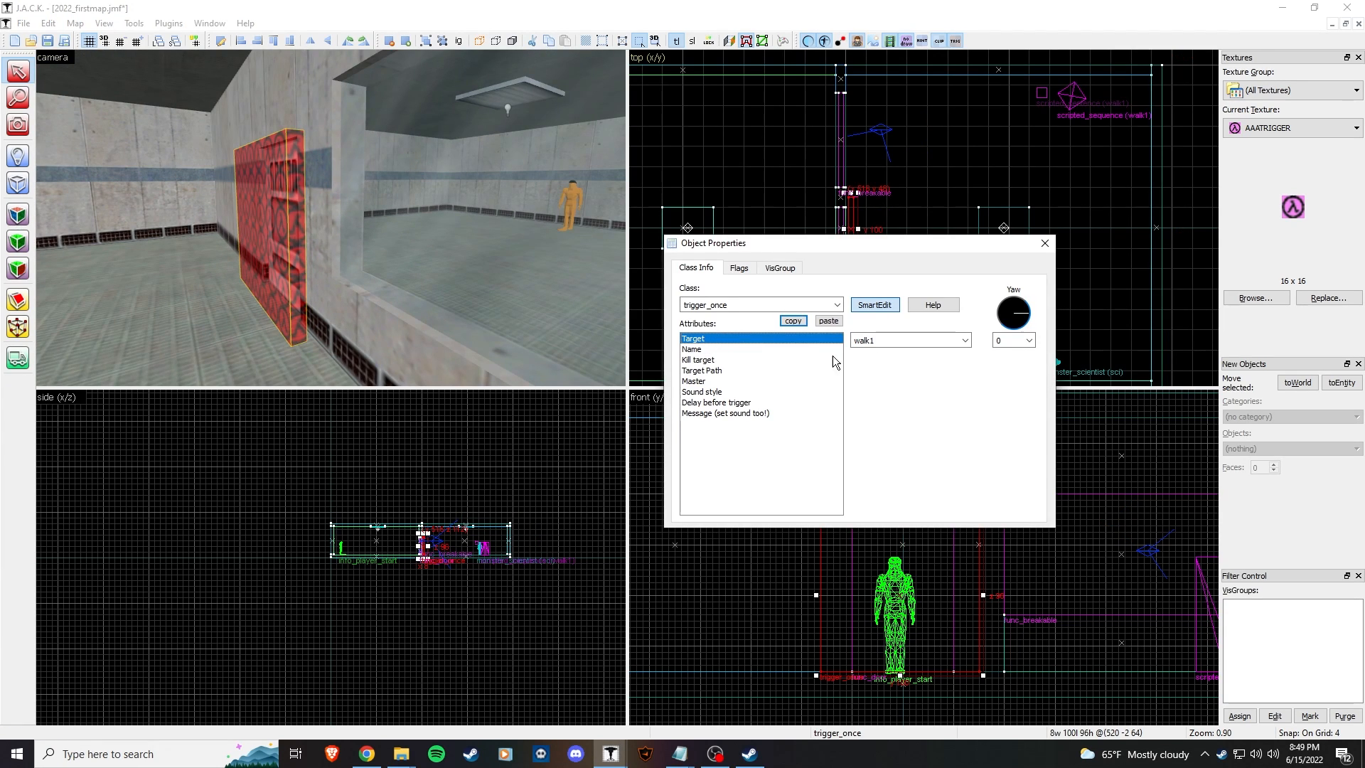
click(1043, 241)
click(427, 298)
key(z)
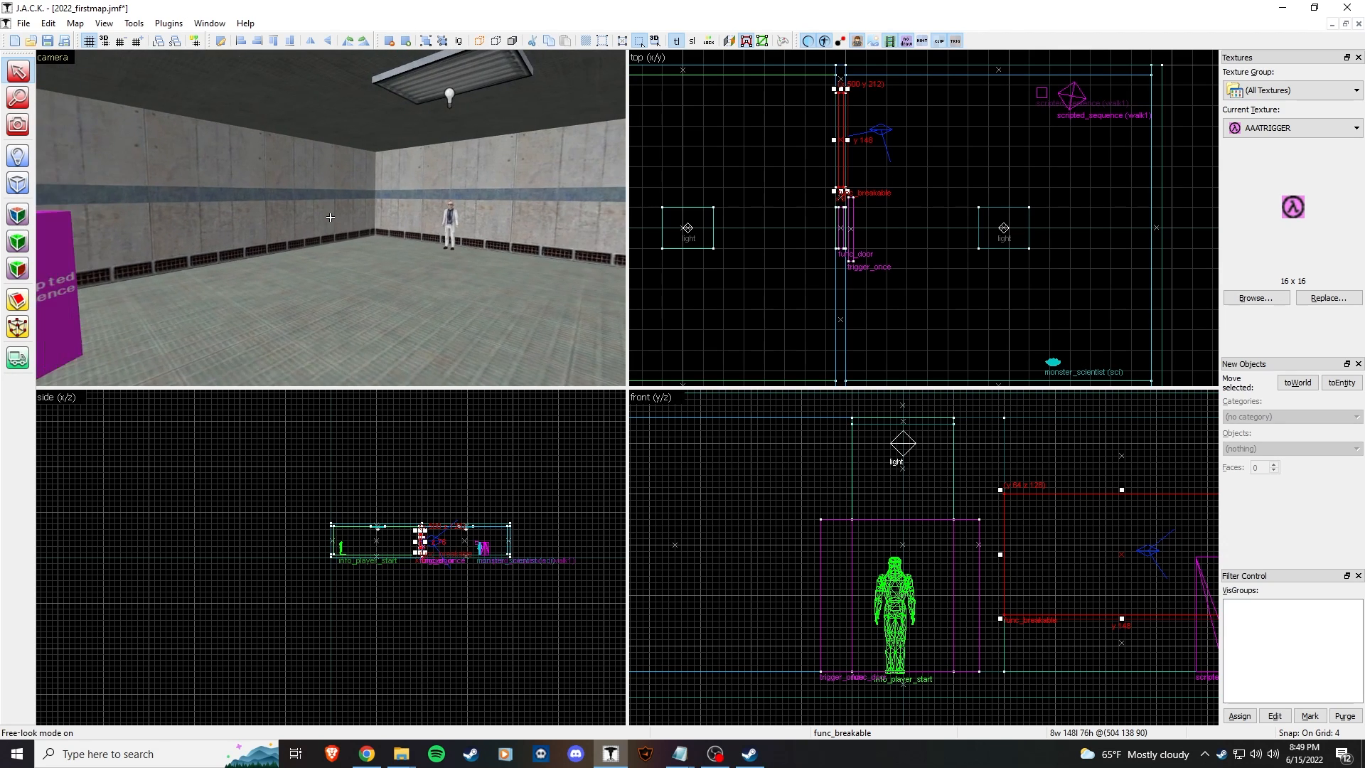
key(z)
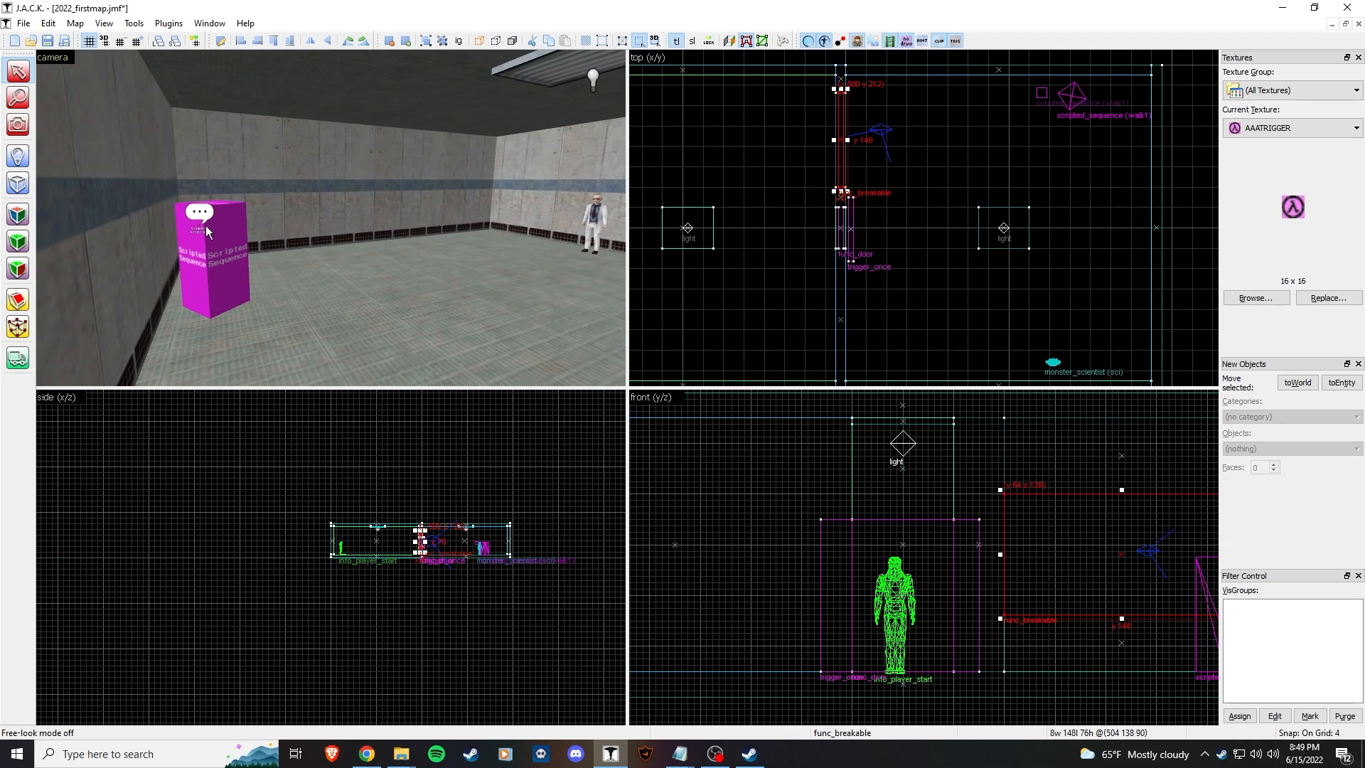
Step: Check that the scripted_sentence's Delay Before Trigger is 0
double_click(205, 217)
click(716, 359)
click(880, 336)
click(1049, 243)
click(483, 273)
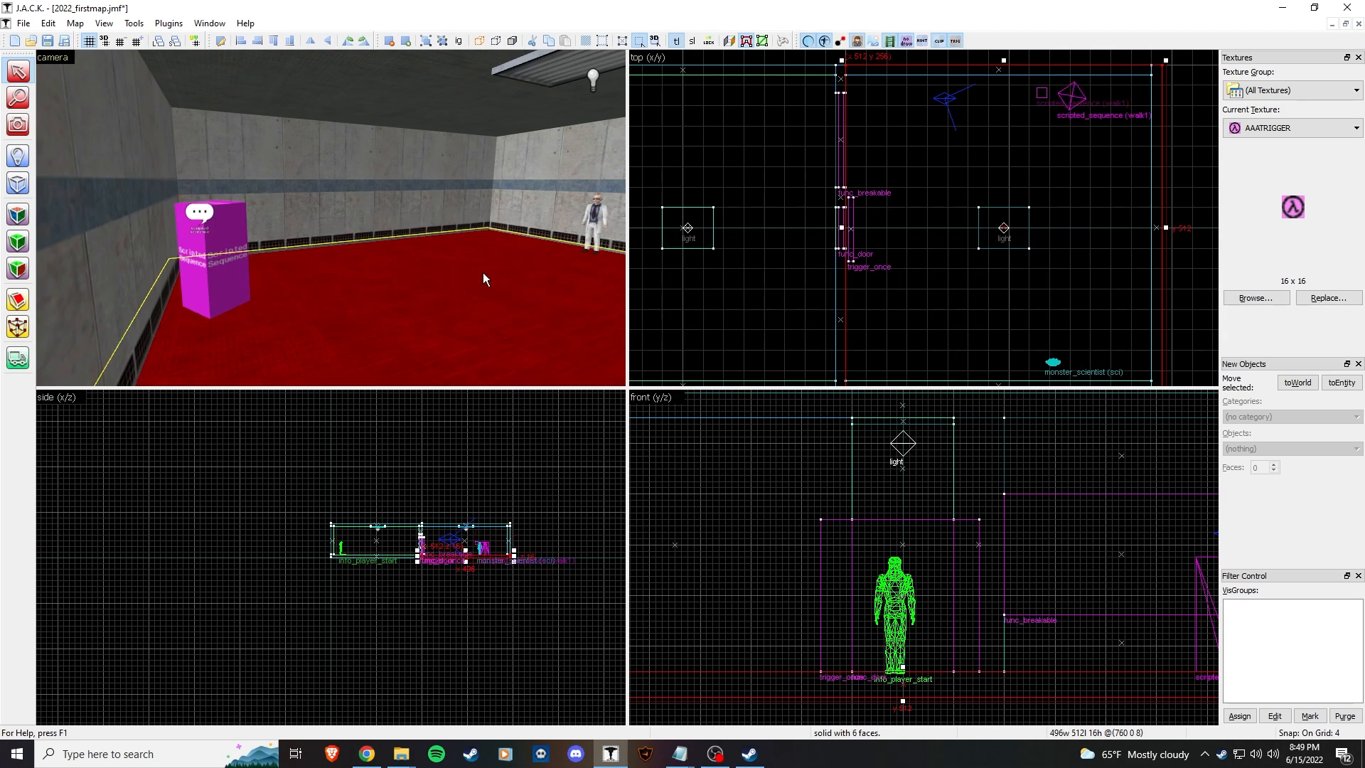
key(z)
key(z)
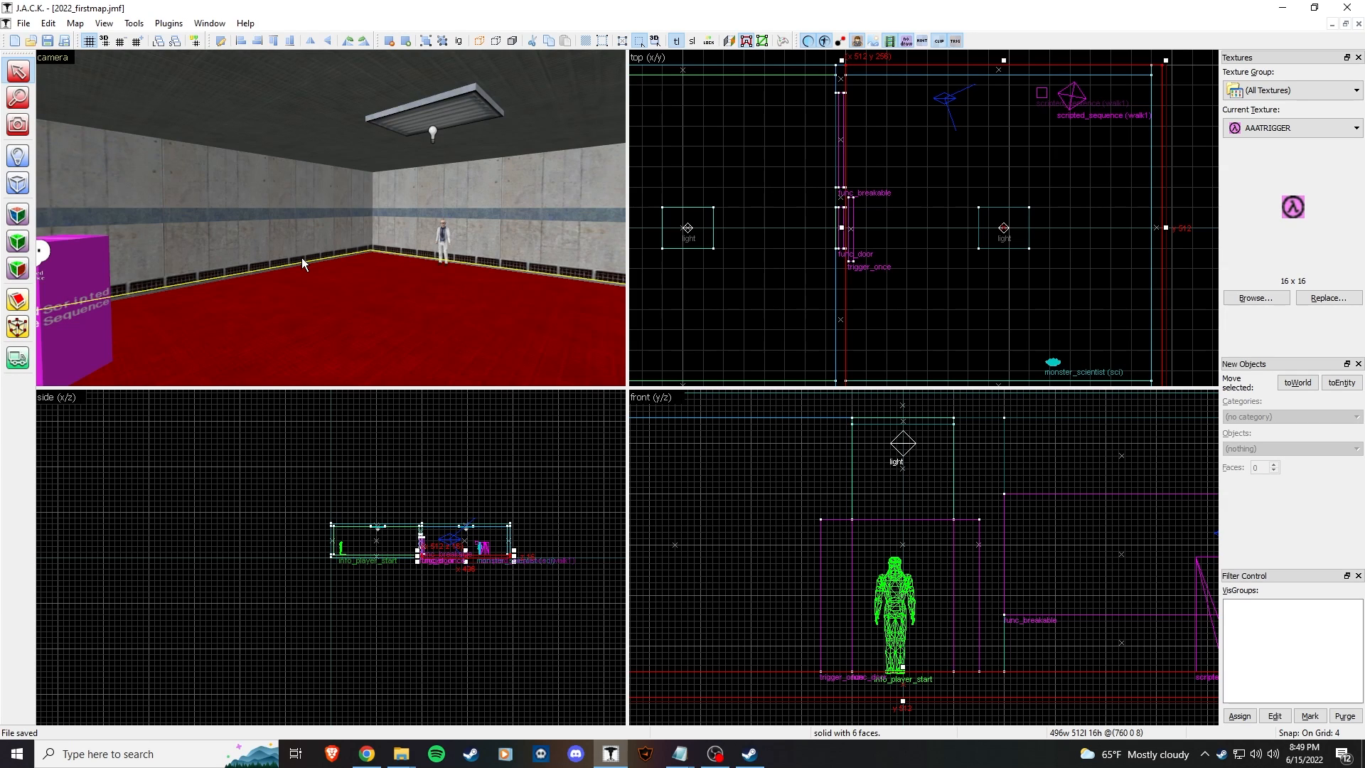
Step: Run Map with F9 and re-export to the same map file to compile it
key(F9)
click(700, 483)
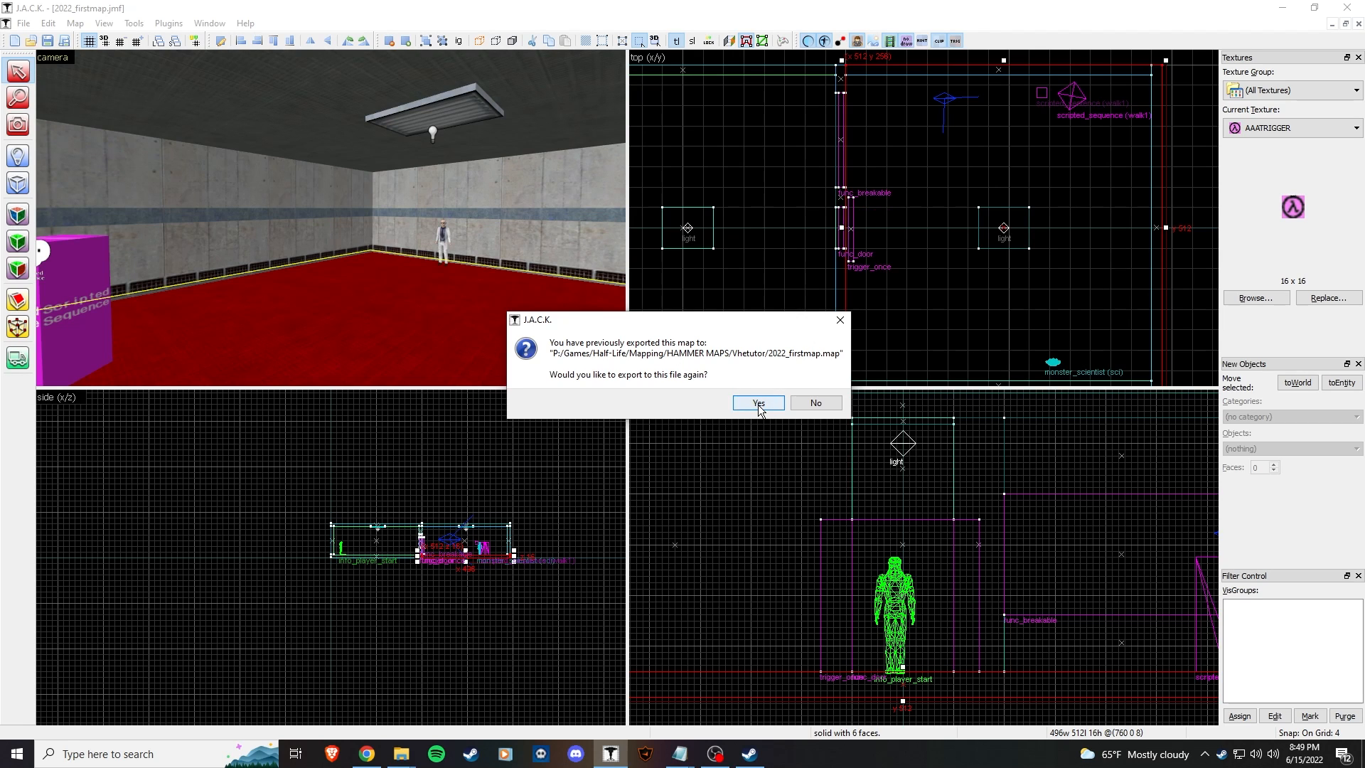
click(758, 403)
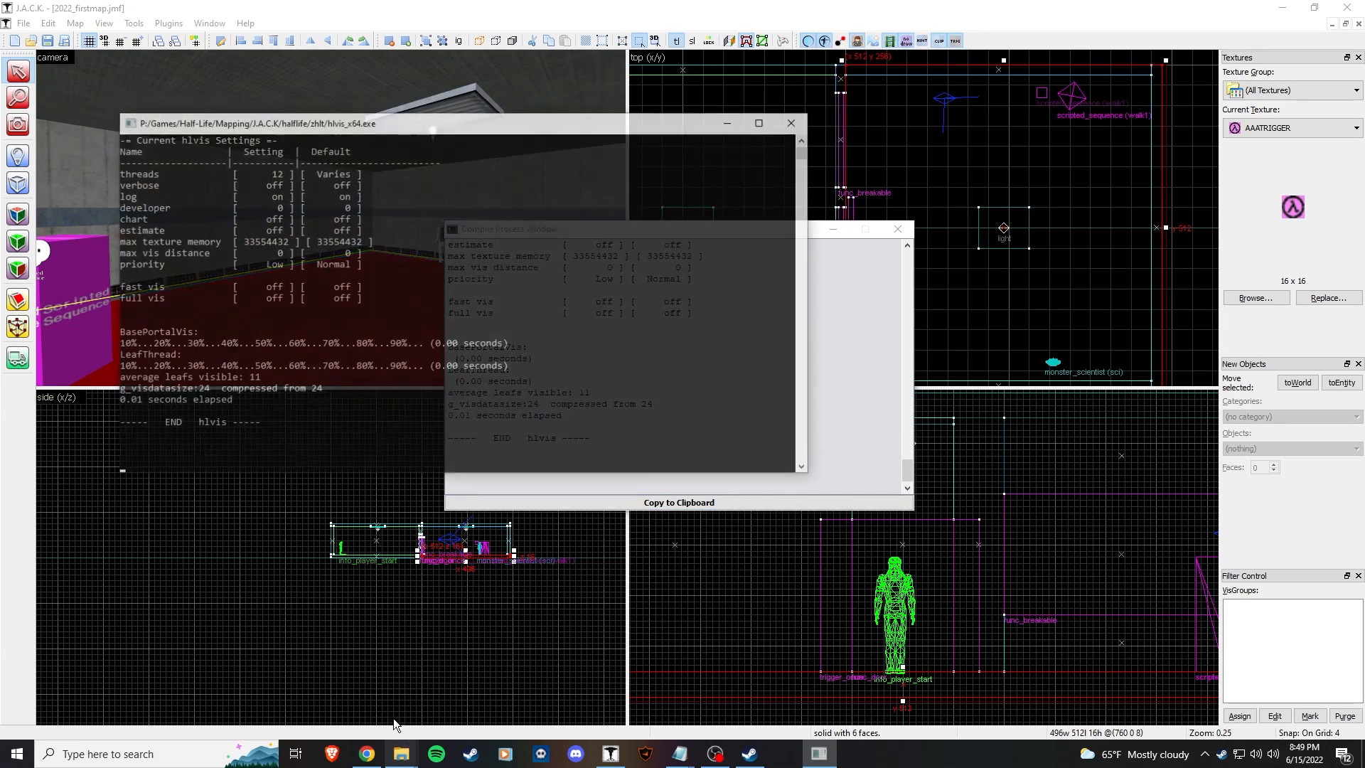
Step: Open Half-Life > vhetutor > liblist.gam in Notepad++
mouse_move(418, 759)
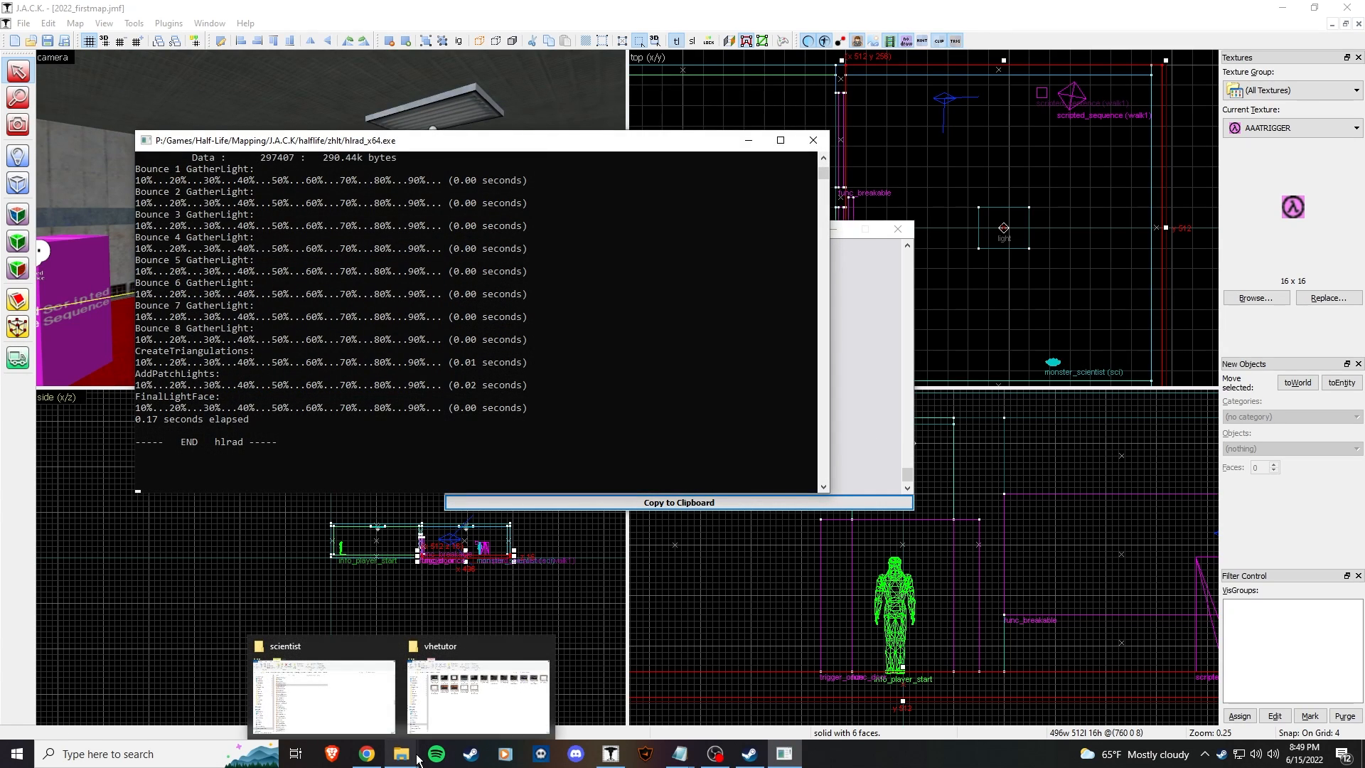
click(349, 684)
key(alt+Left)
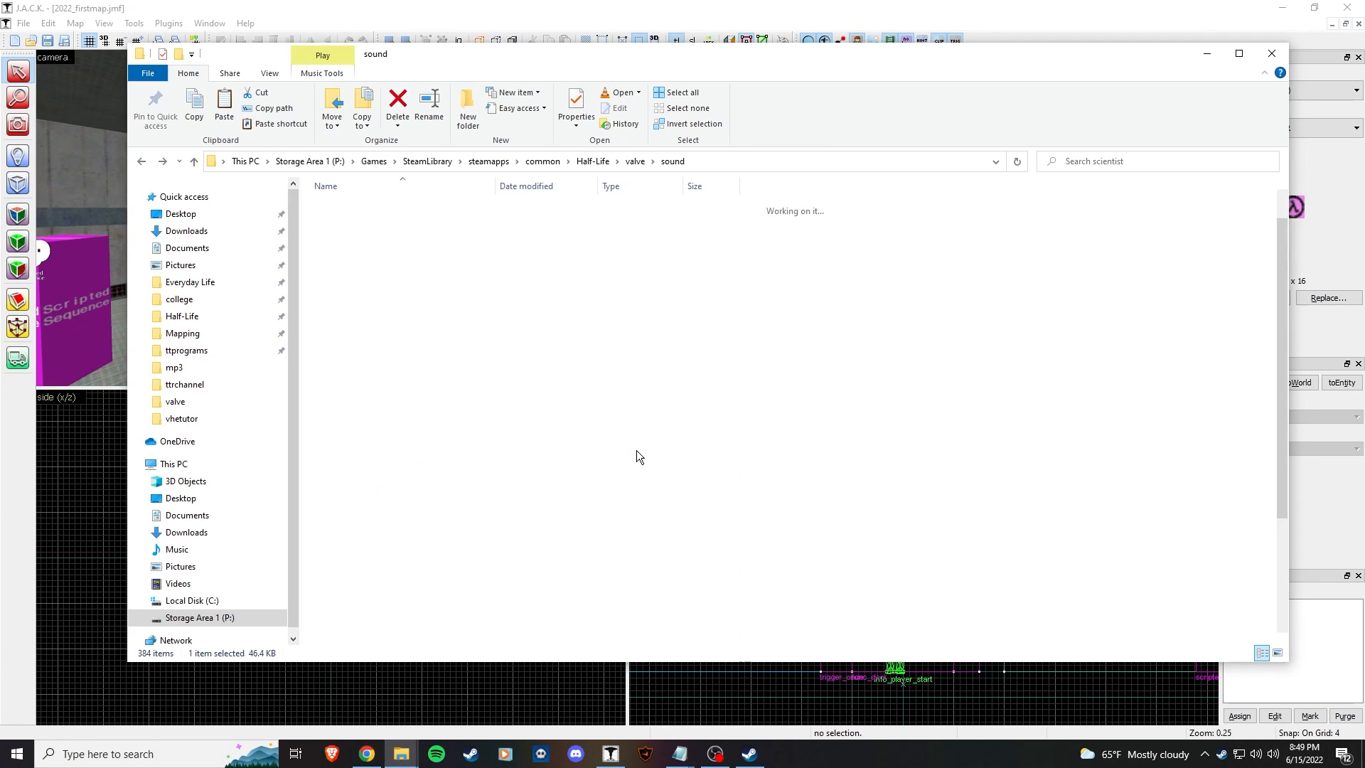
click(592, 160)
scroll(426, 497, down, 1)
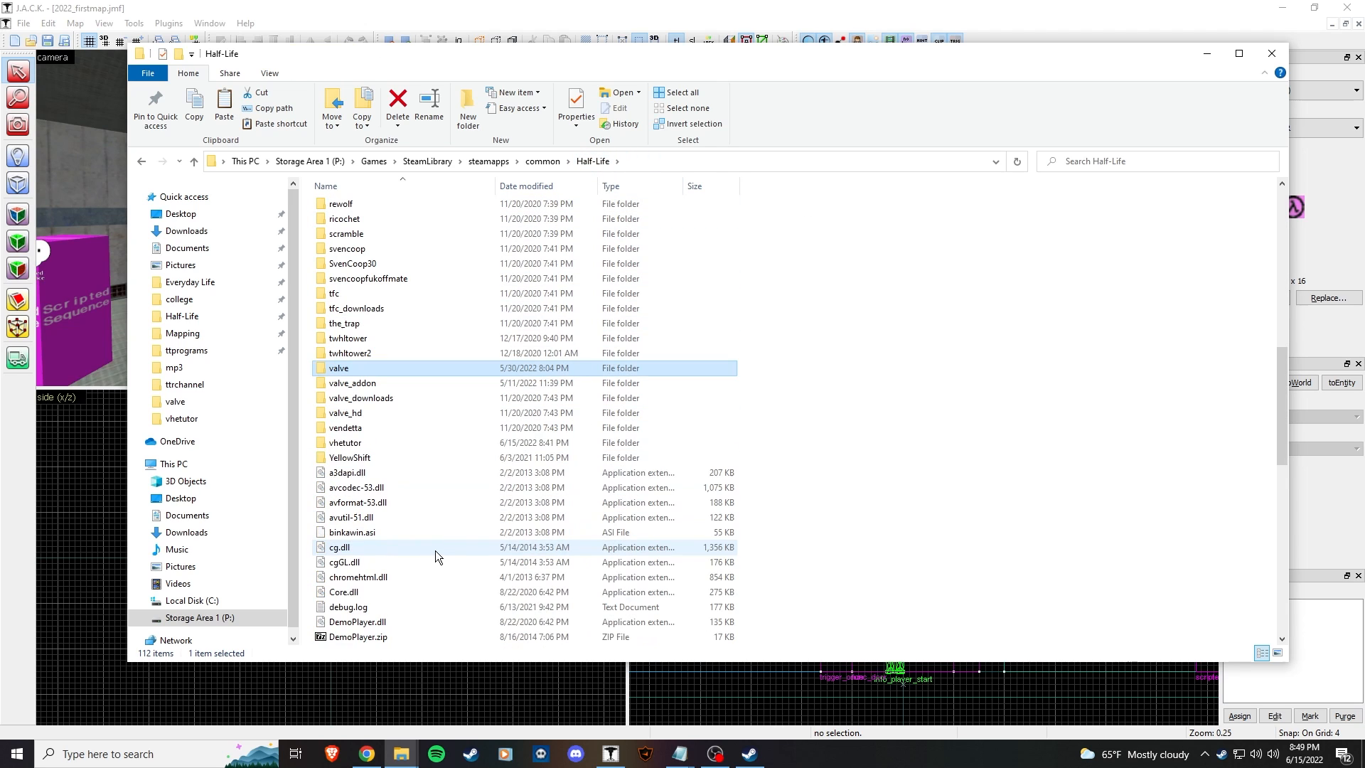
double_click(377, 445)
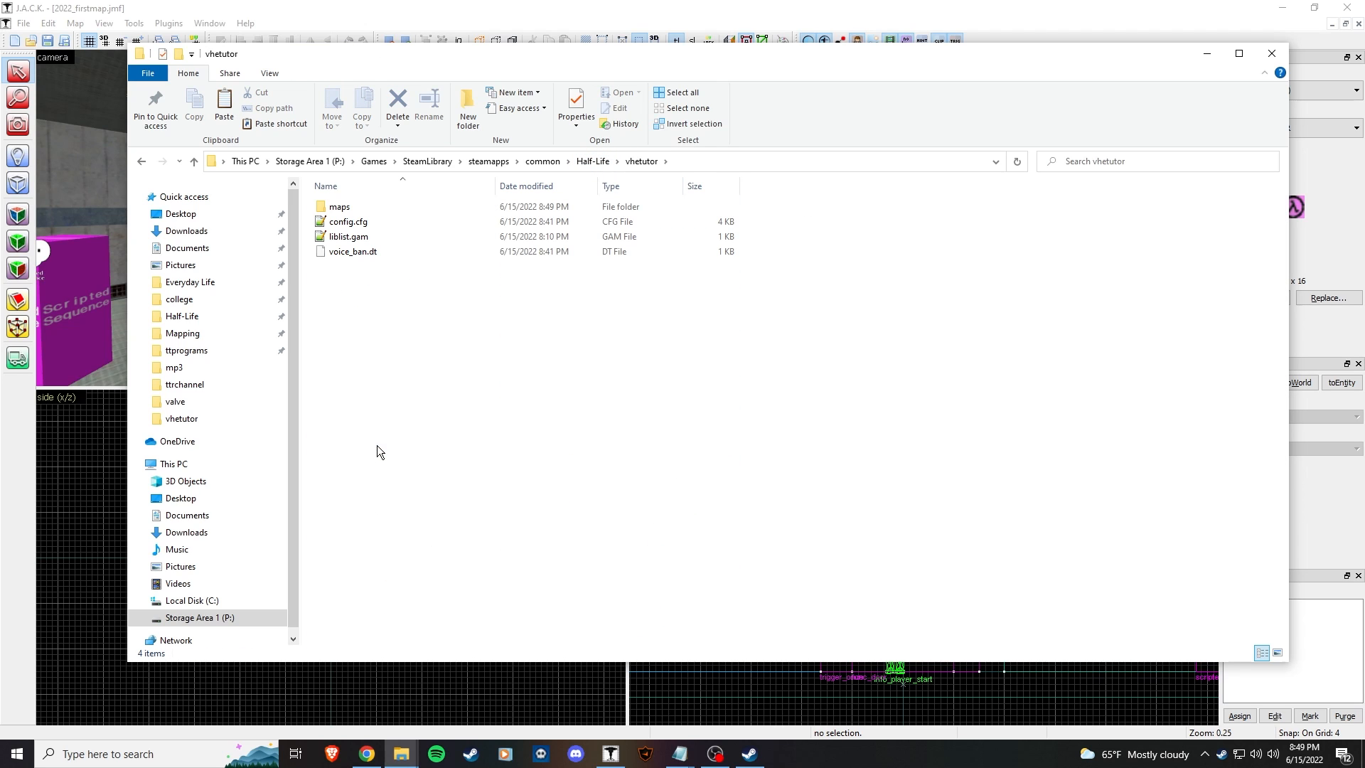
double_click(415, 236)
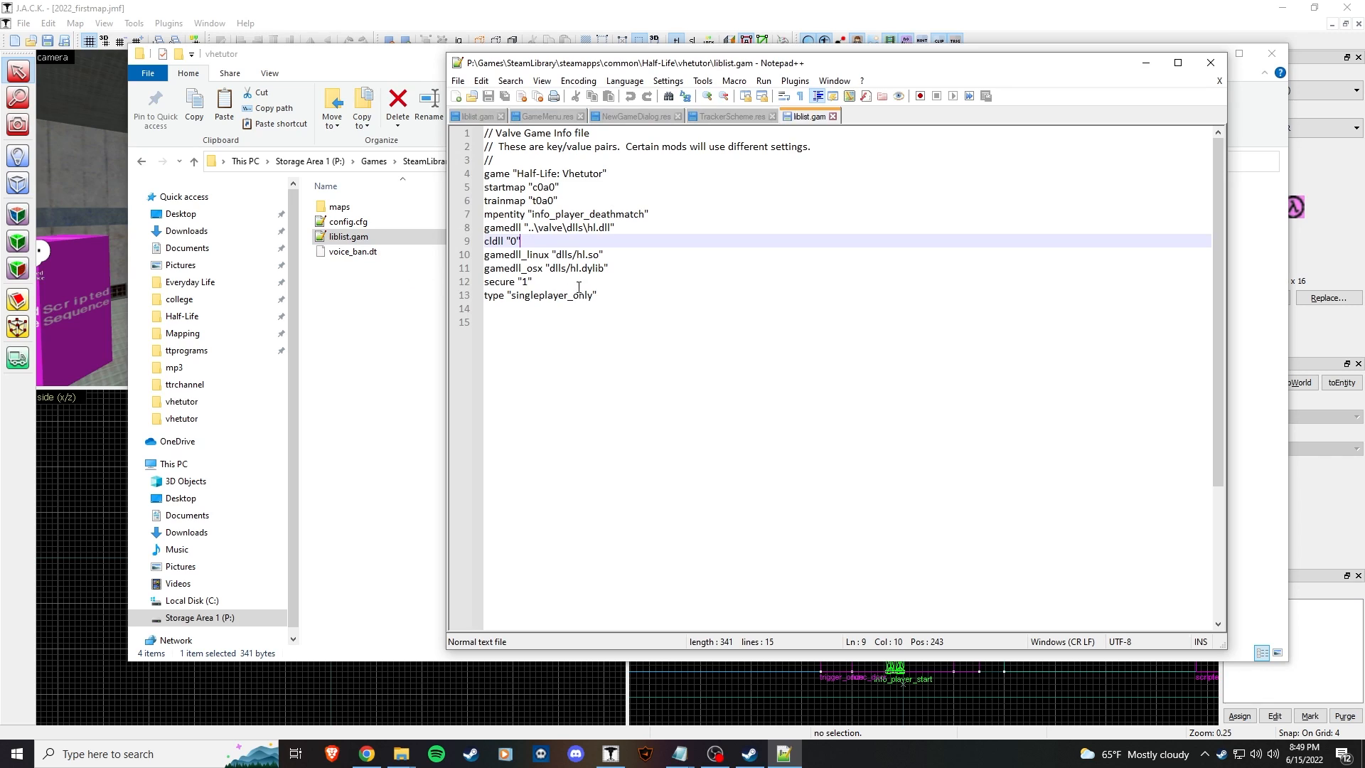
Step: Change startmap from c0a0 to 2022_firstmap and save liblist.gam
click(543, 187)
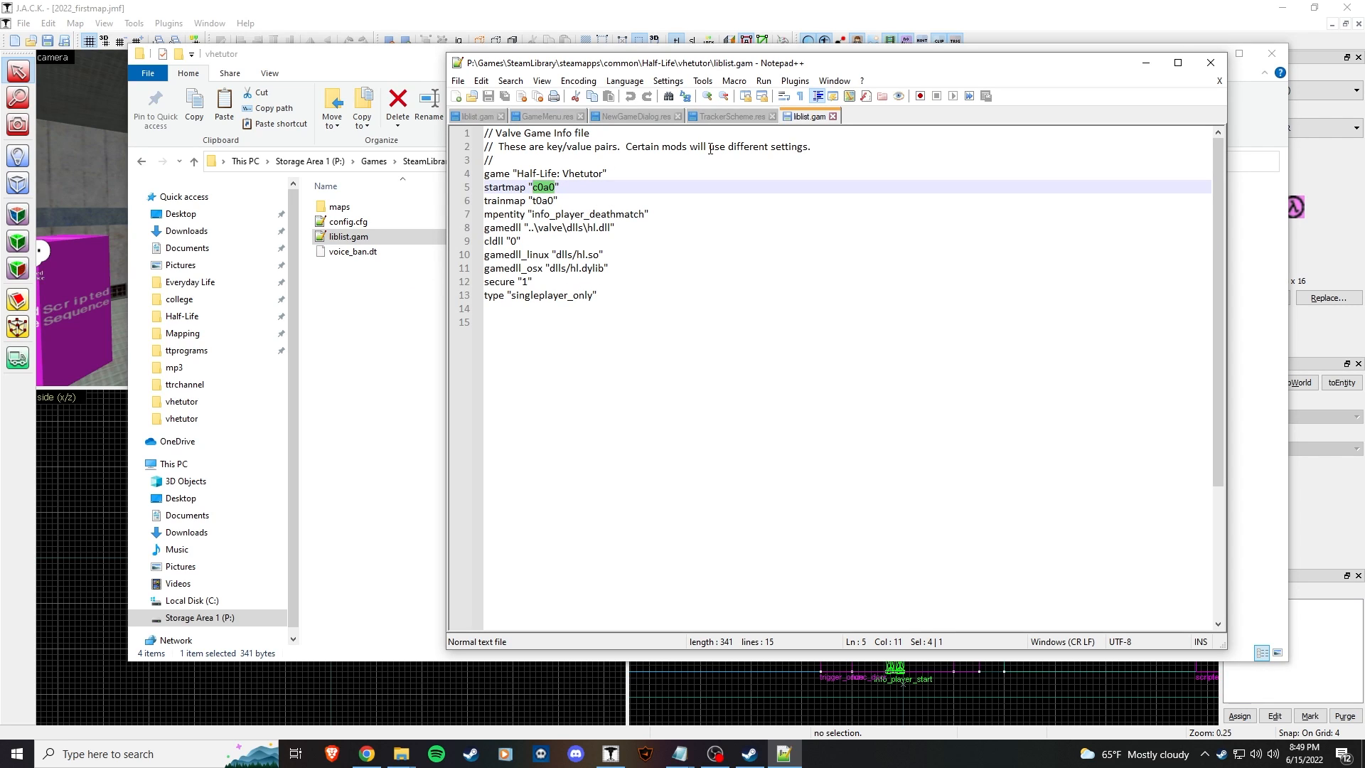
text(2022_firstmap)
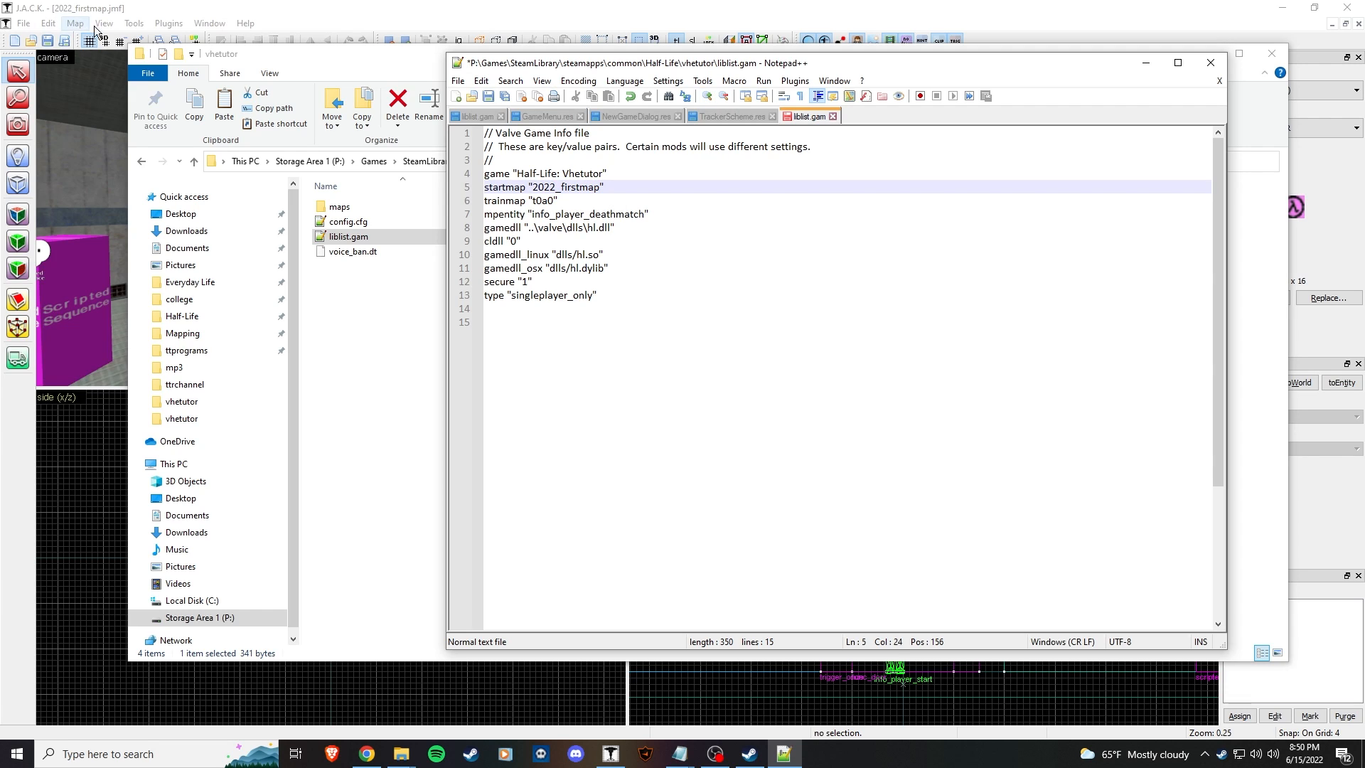
click(802, 384)
key(ctrl+s)
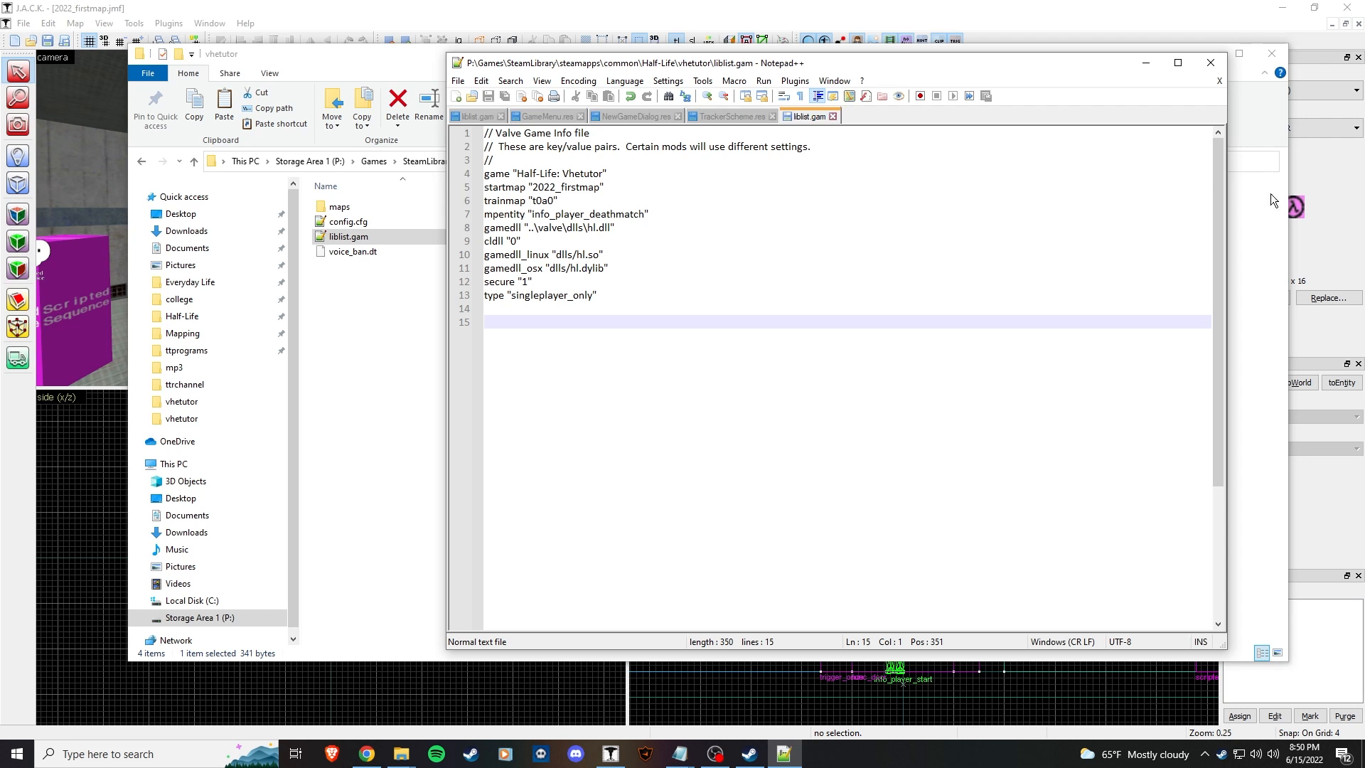
right_click(1220, 754)
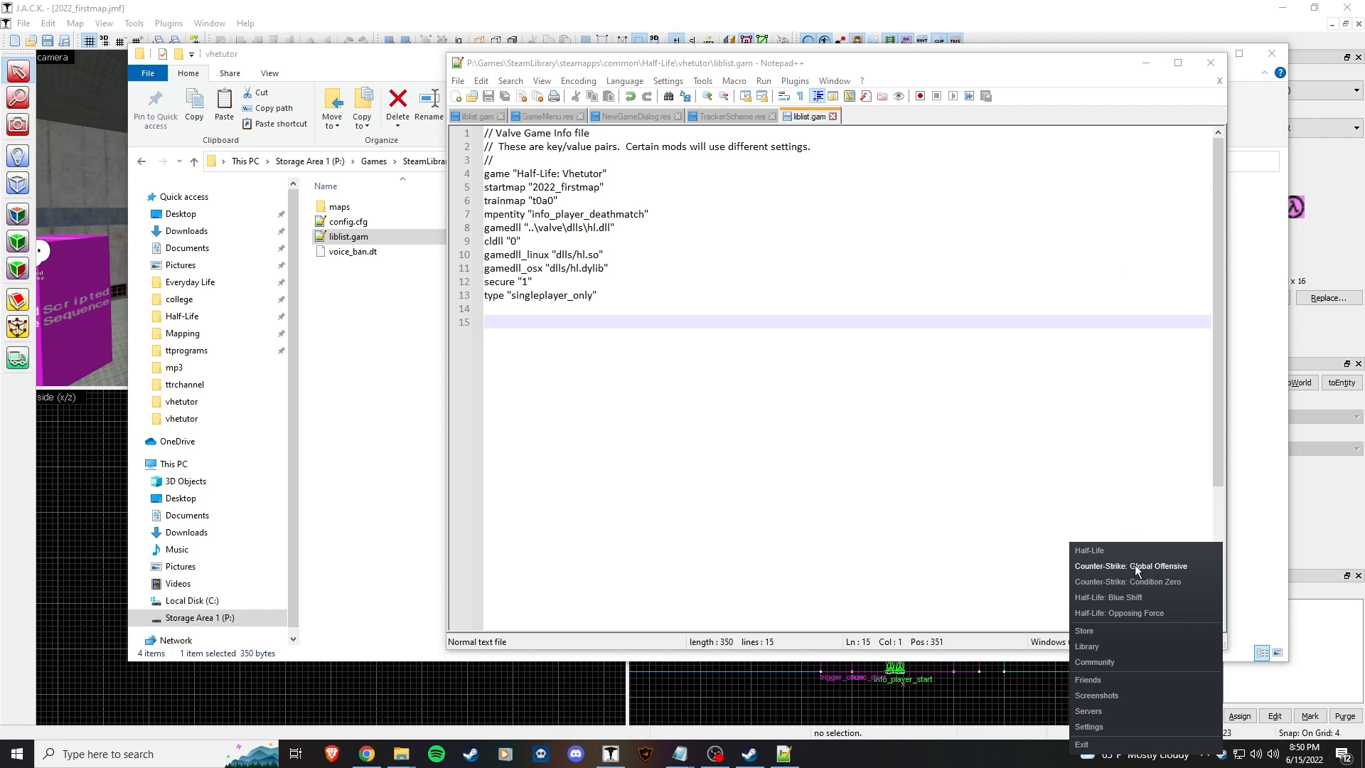
Step: Launch Half-Life: Vhetutor from Steam and start a new game
click(407, 492)
double_click(1221, 754)
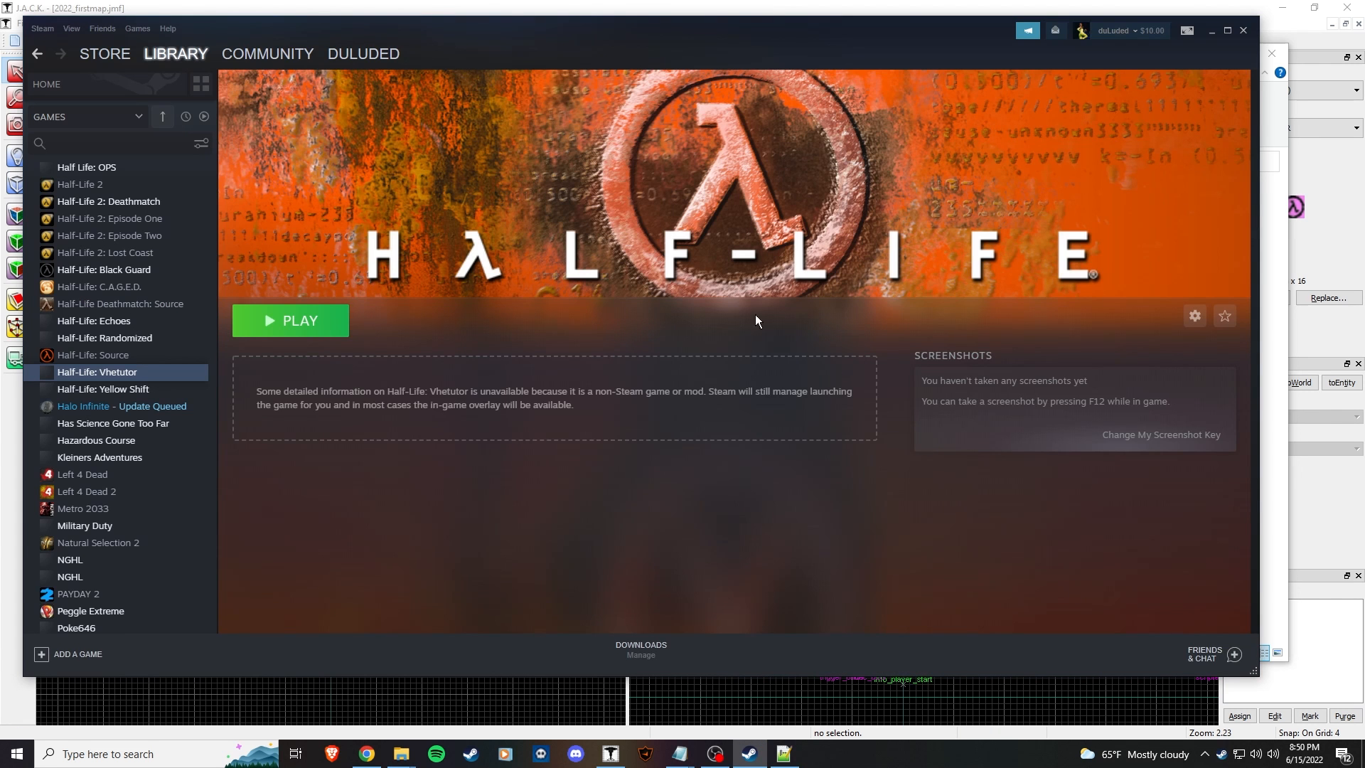
double_click(146, 374)
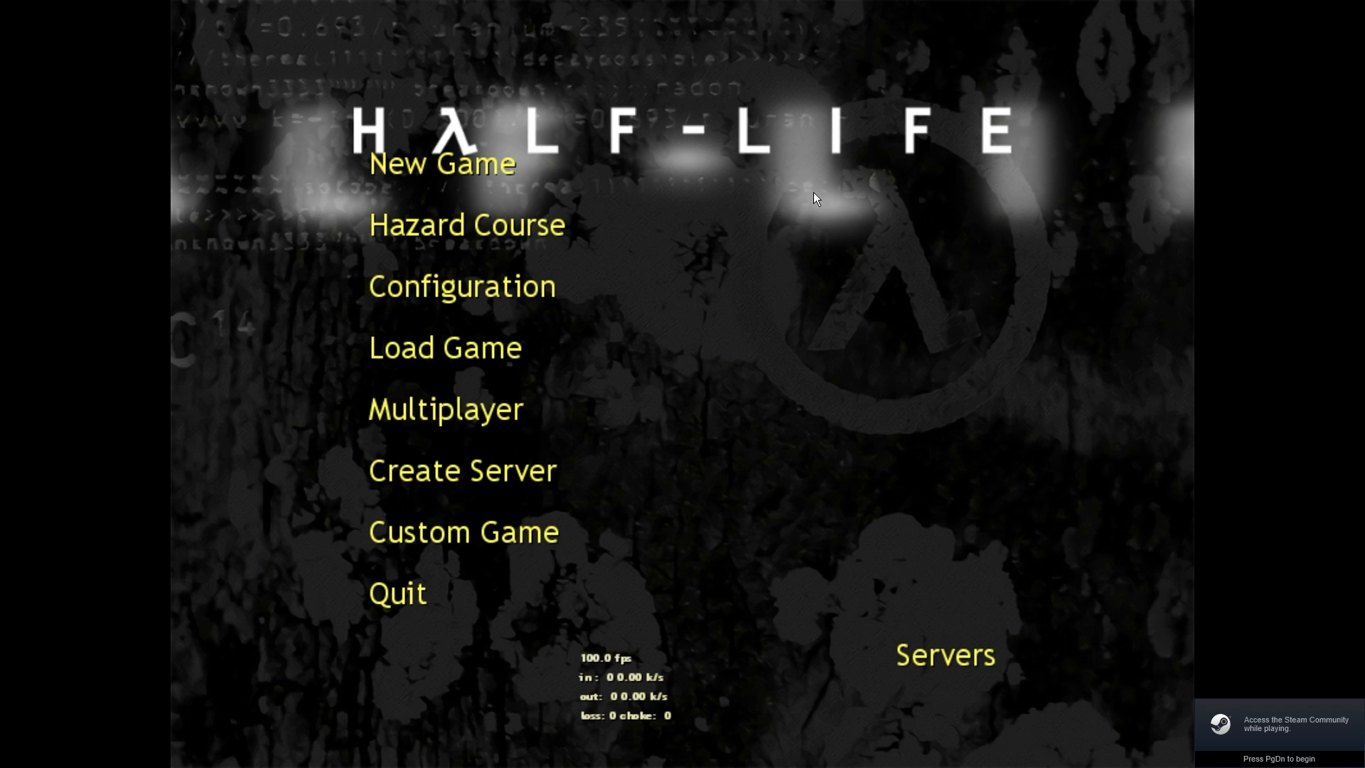
click(459, 164)
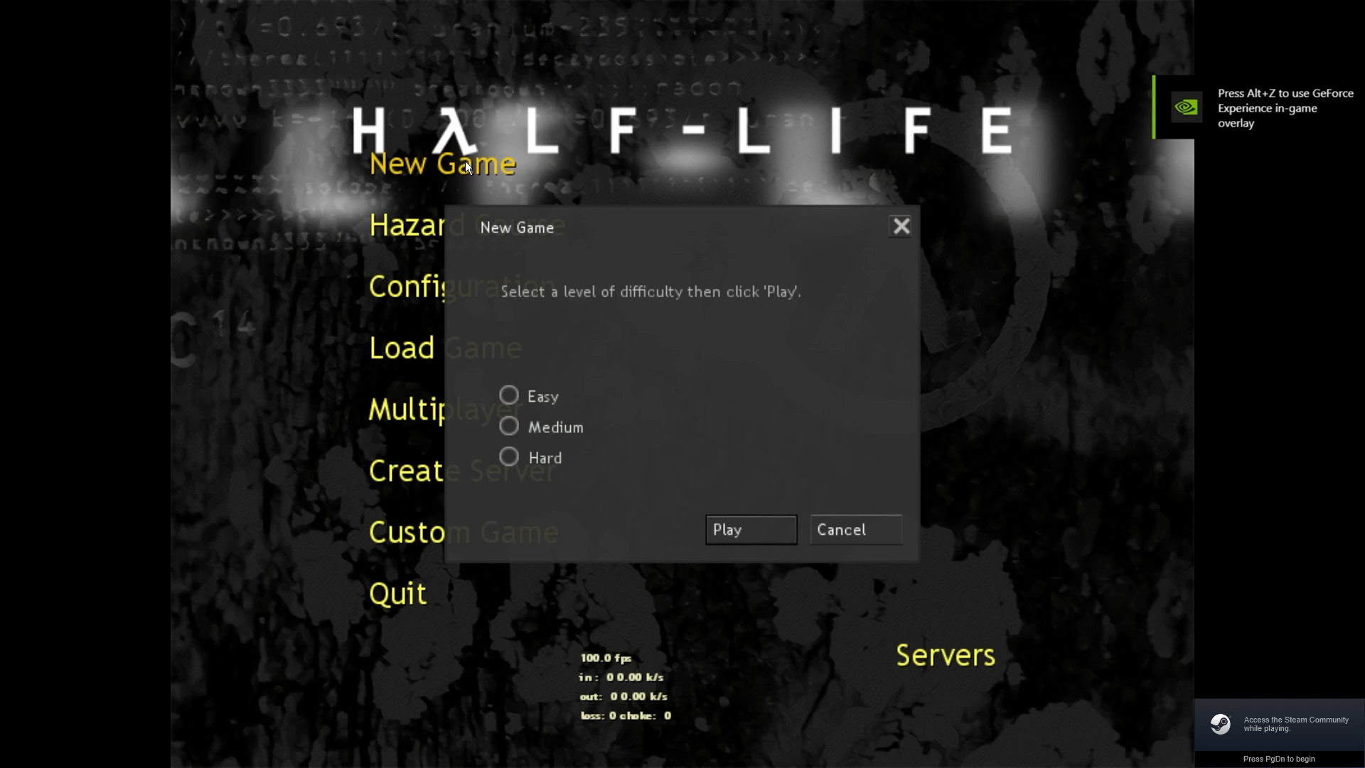
click(732, 538)
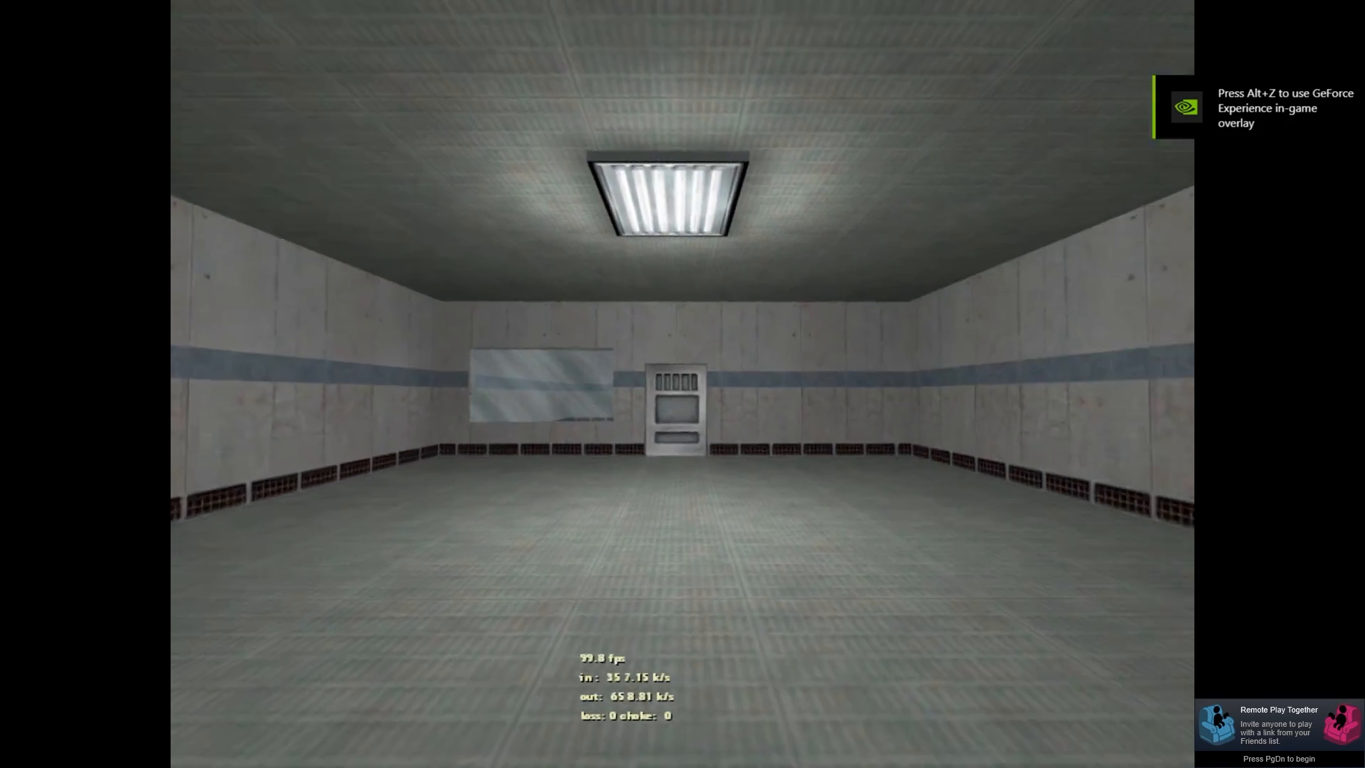
Step: Walk through the cell door to the standing scientist, then quit back to the editor
key(w)
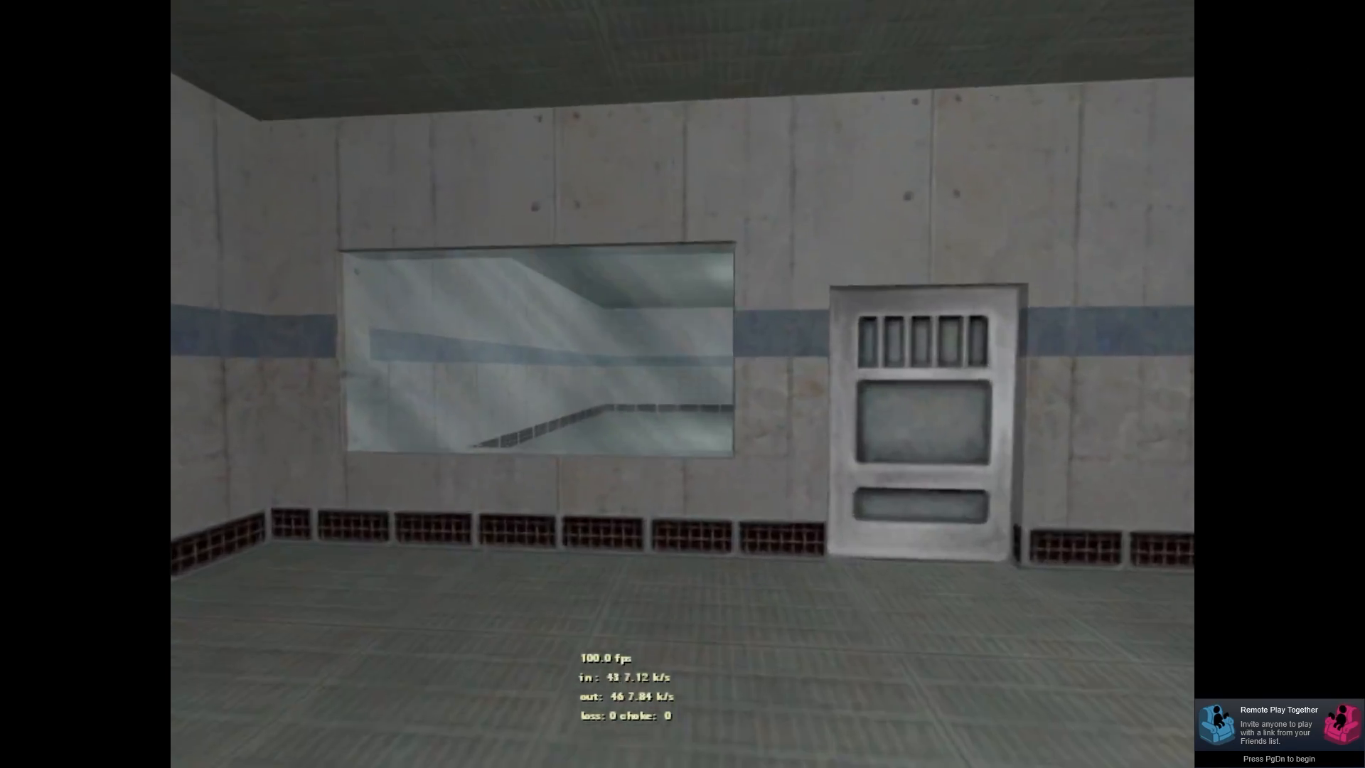
key(w)
key(space)
key(space)
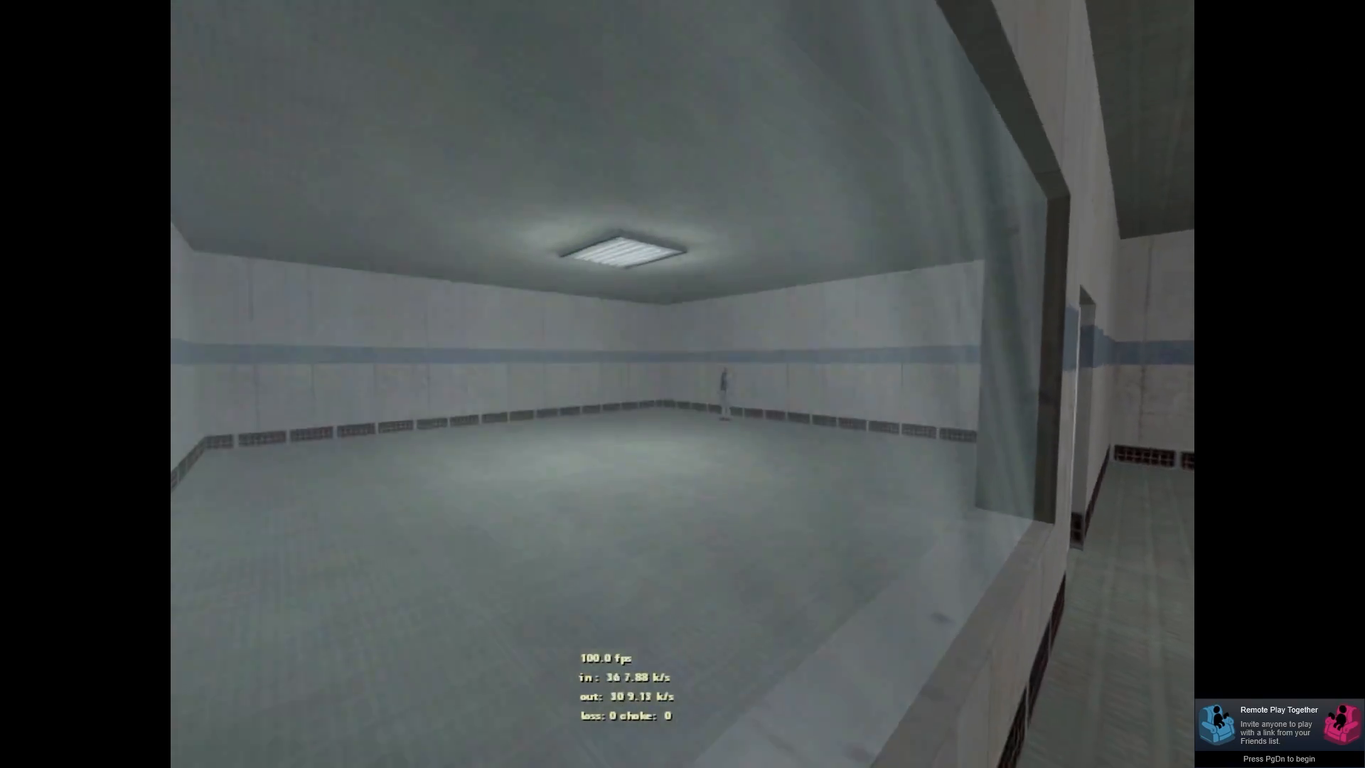
key(d)
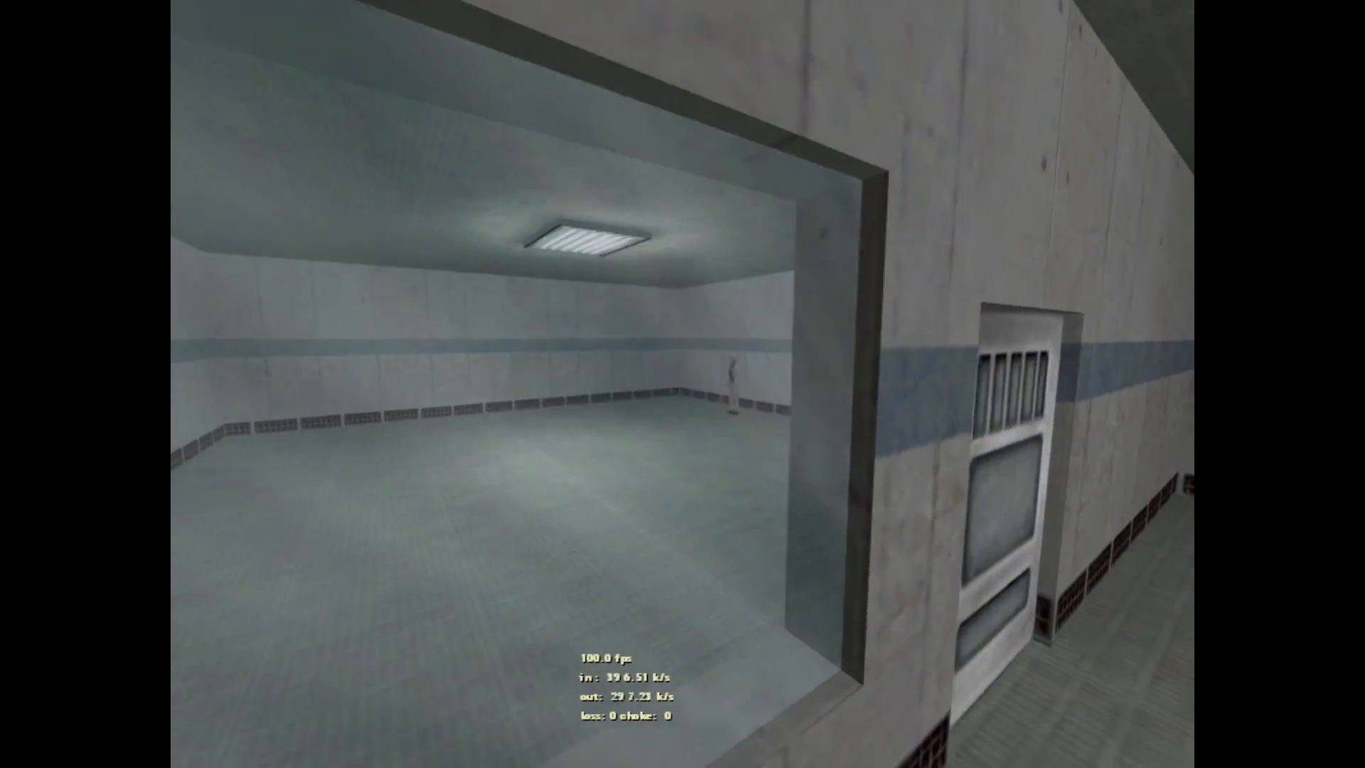
key(d)
key(w)
key(e)
key(w)
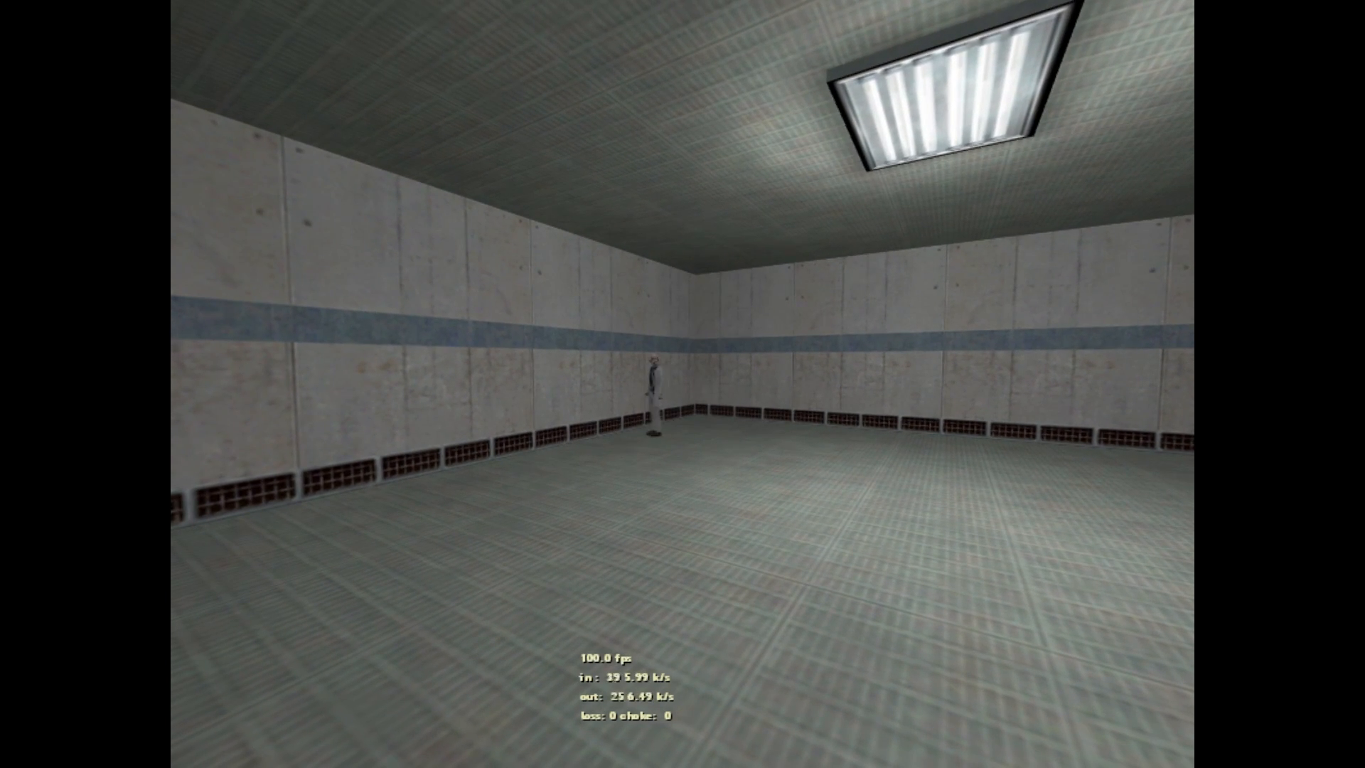
key(w)
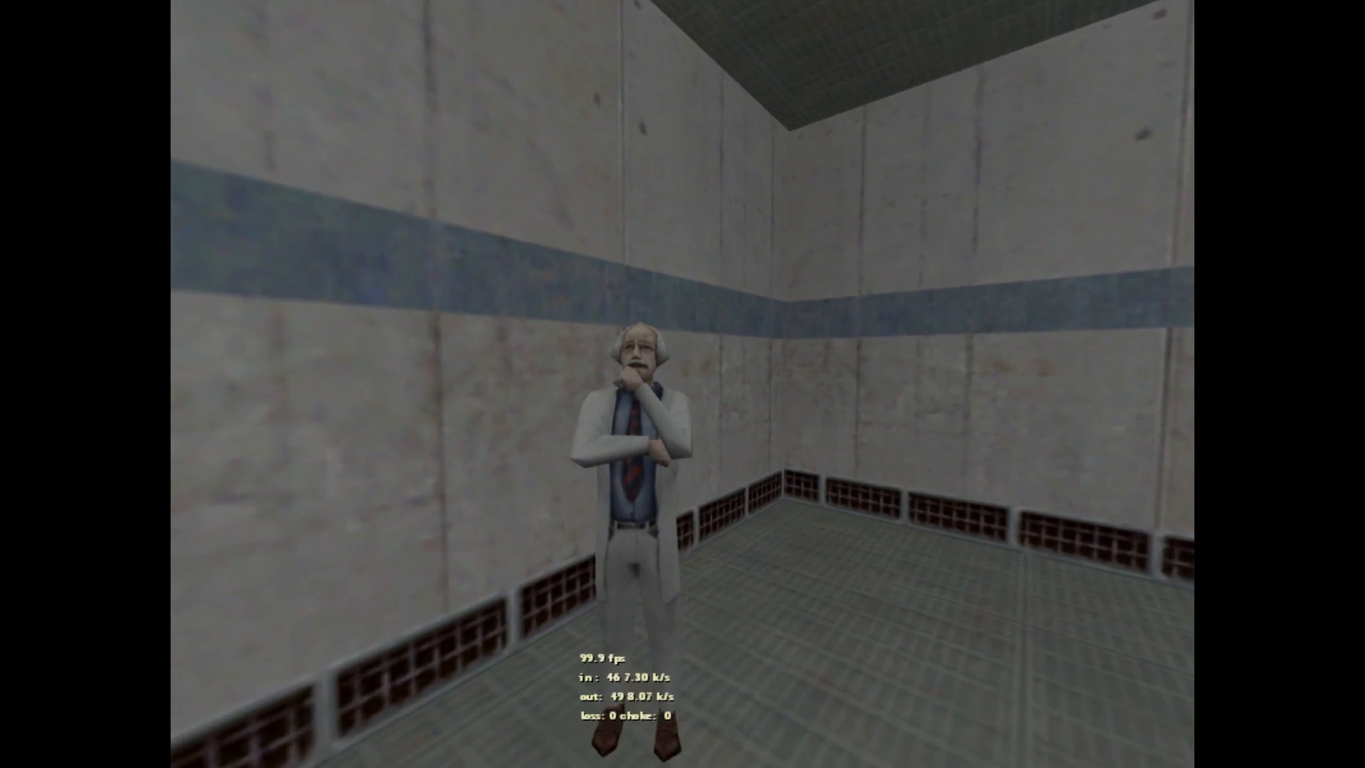
key(s)
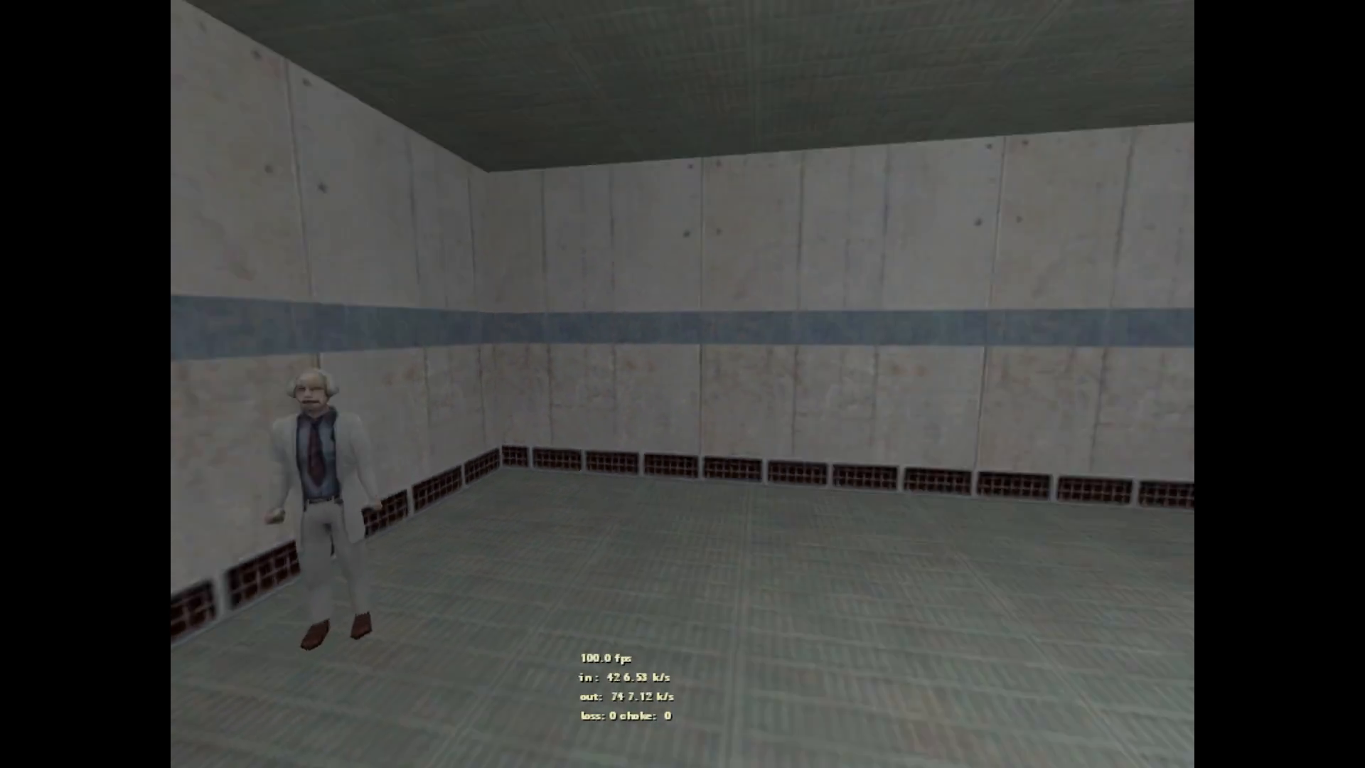
key(Escape)
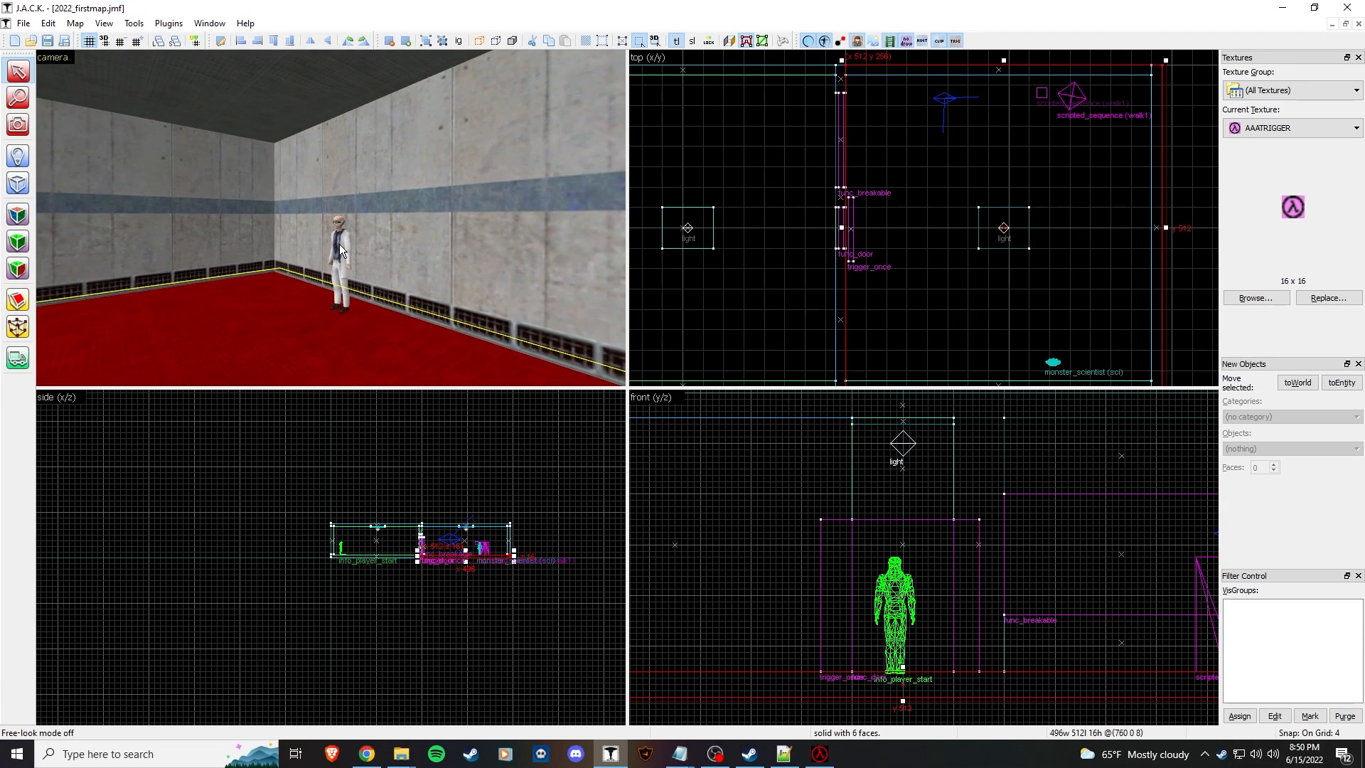
key(alt+Return)
Step: Check the scientist's target and name settings, then fly the 3D camera to the scripted entities
click(797, 343)
click(796, 352)
click(1045, 244)
click(505, 262)
key(z)
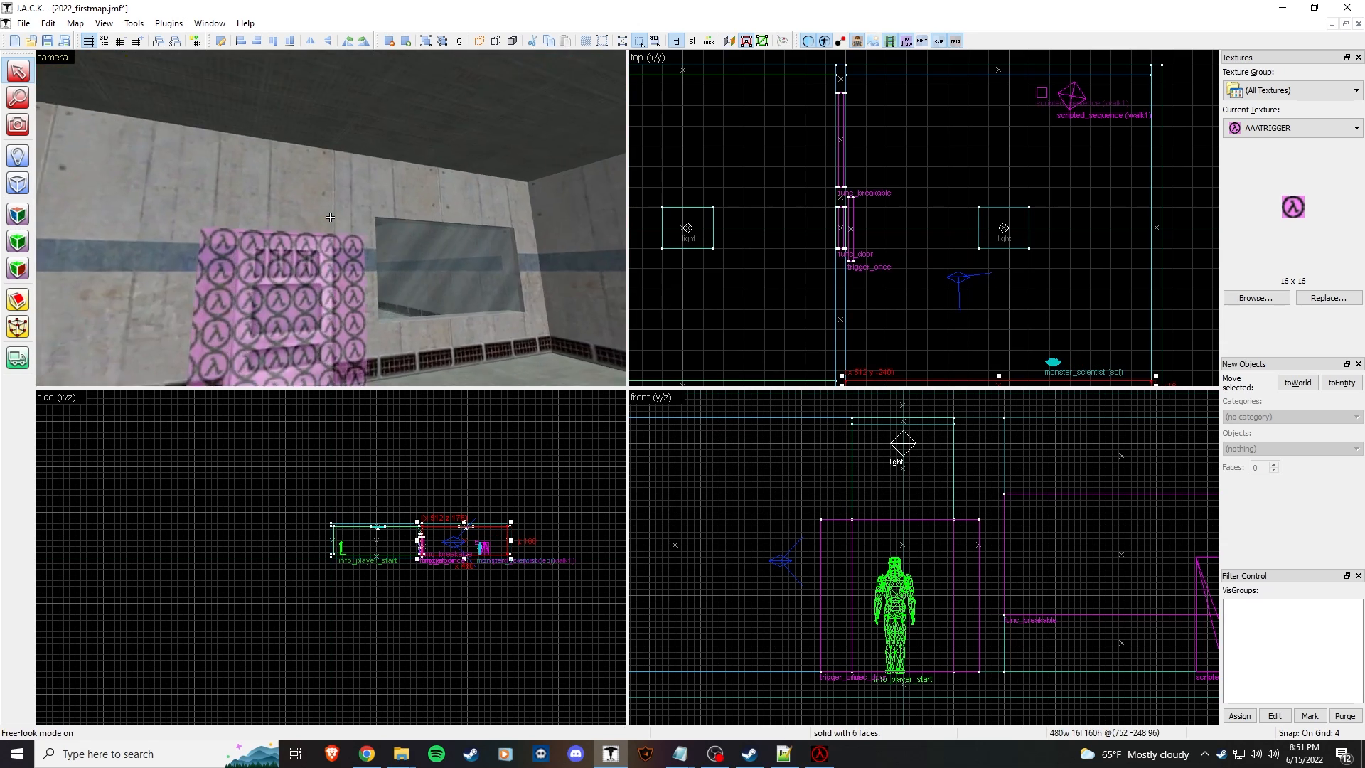
key(w)
key(z)
Step: Tick Interrupt Speech in the walk1 scripted_sentence's flags
double_click(284, 231)
click(724, 339)
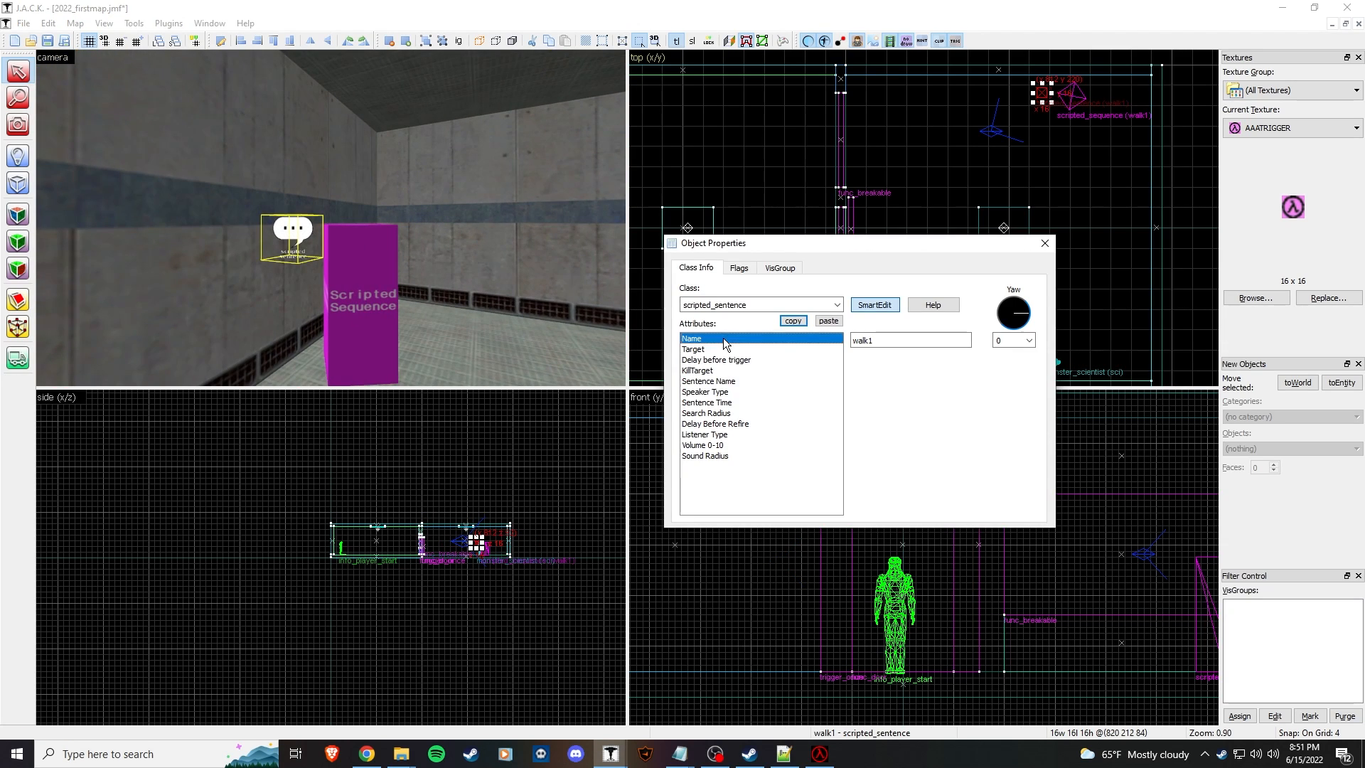
click(738, 269)
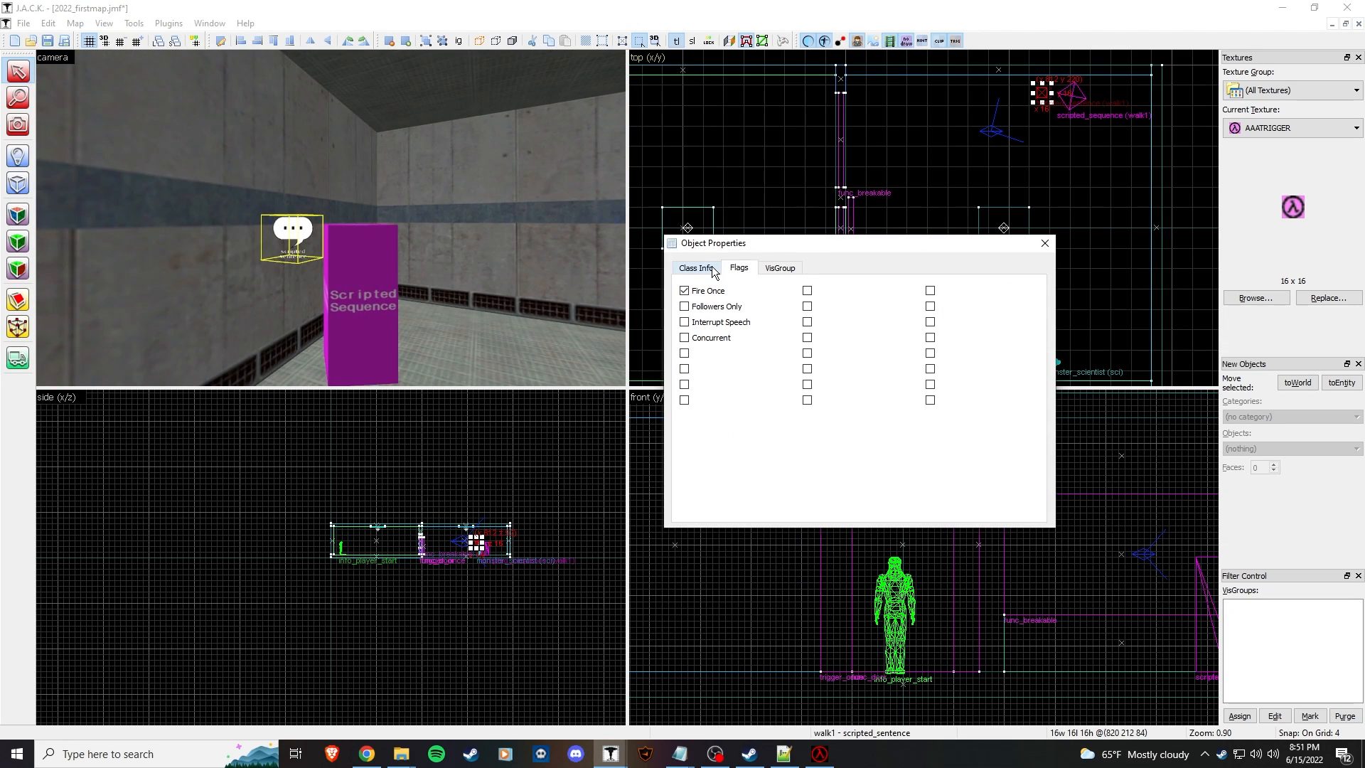
click(720, 325)
click(702, 276)
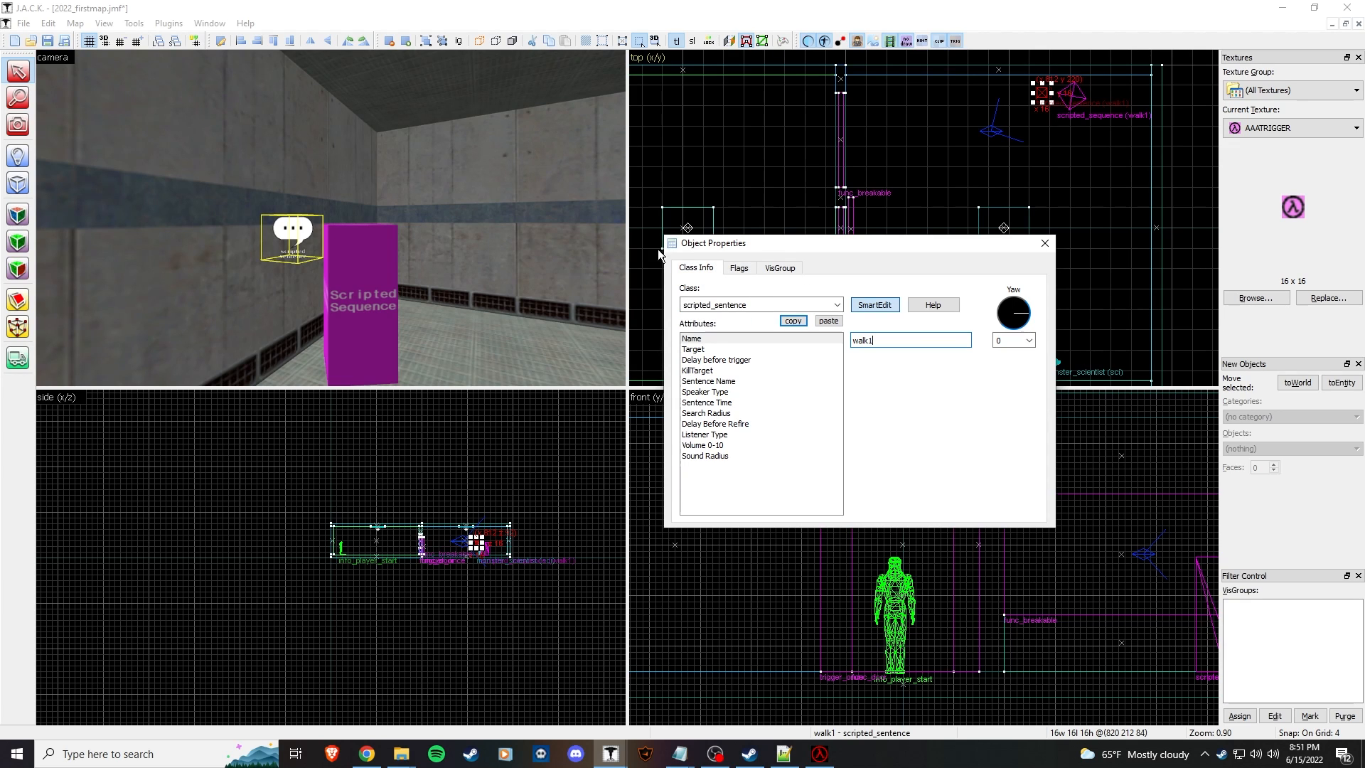
click(498, 227)
key(z)
key(w)
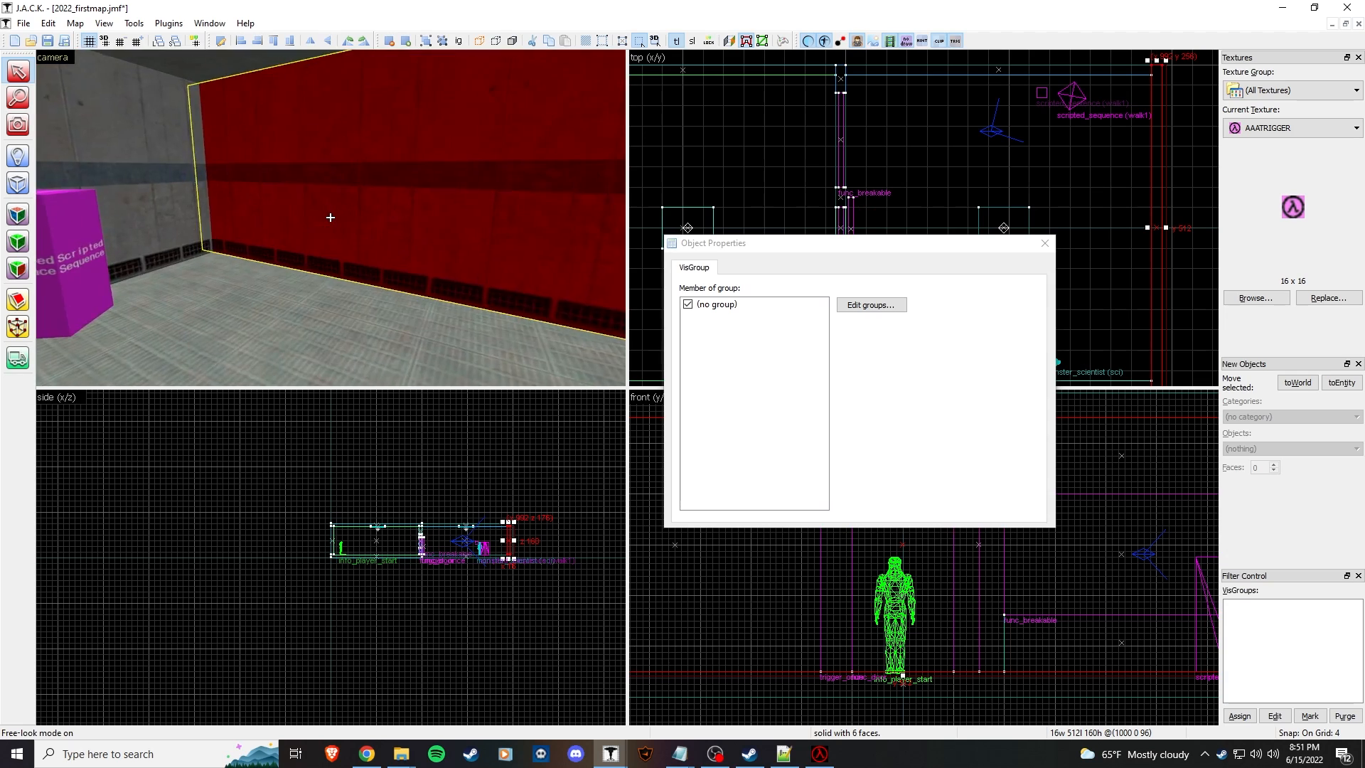
key(z)
Step: Set the scripted_sentence's Speaker Type to sci
click(213, 235)
click(213, 237)
click(743, 359)
click(746, 349)
click(754, 369)
click(752, 381)
click(905, 341)
click(735, 392)
click(881, 343)
text(sci)
Step: Review Sentence Time, Search Radius, Listener Type and Volume, then compile and launch the map
click(757, 402)
click(746, 413)
click(748, 434)
click(744, 445)
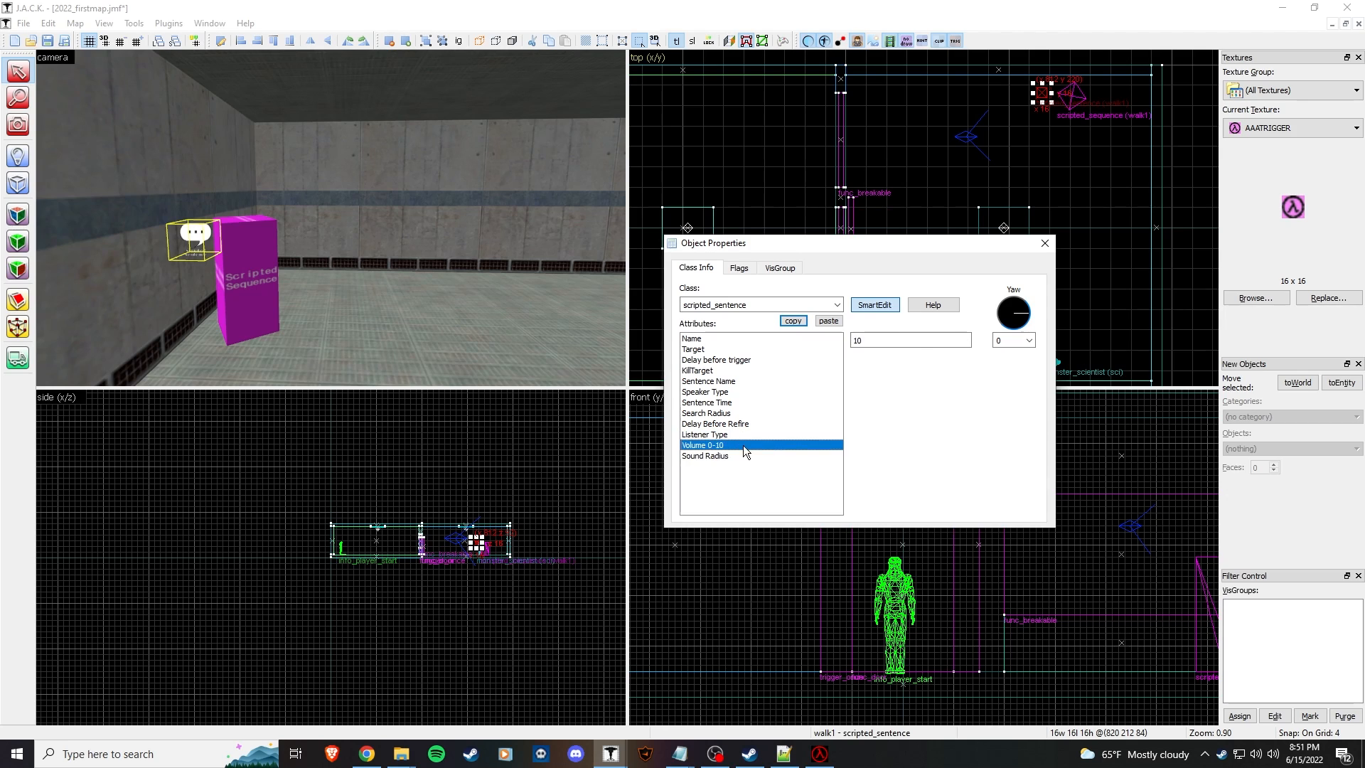
click(739, 268)
click(696, 267)
click(1044, 241)
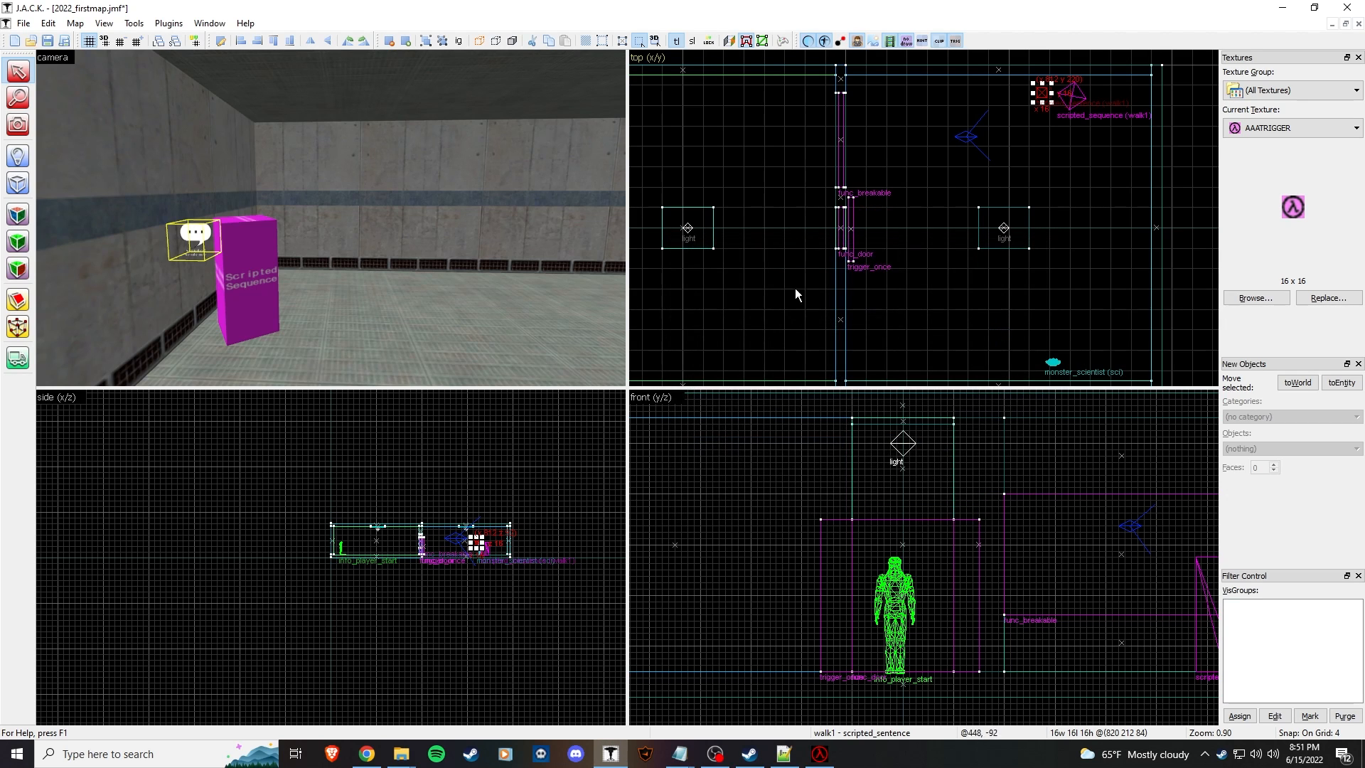
key(F9)
click(696, 479)
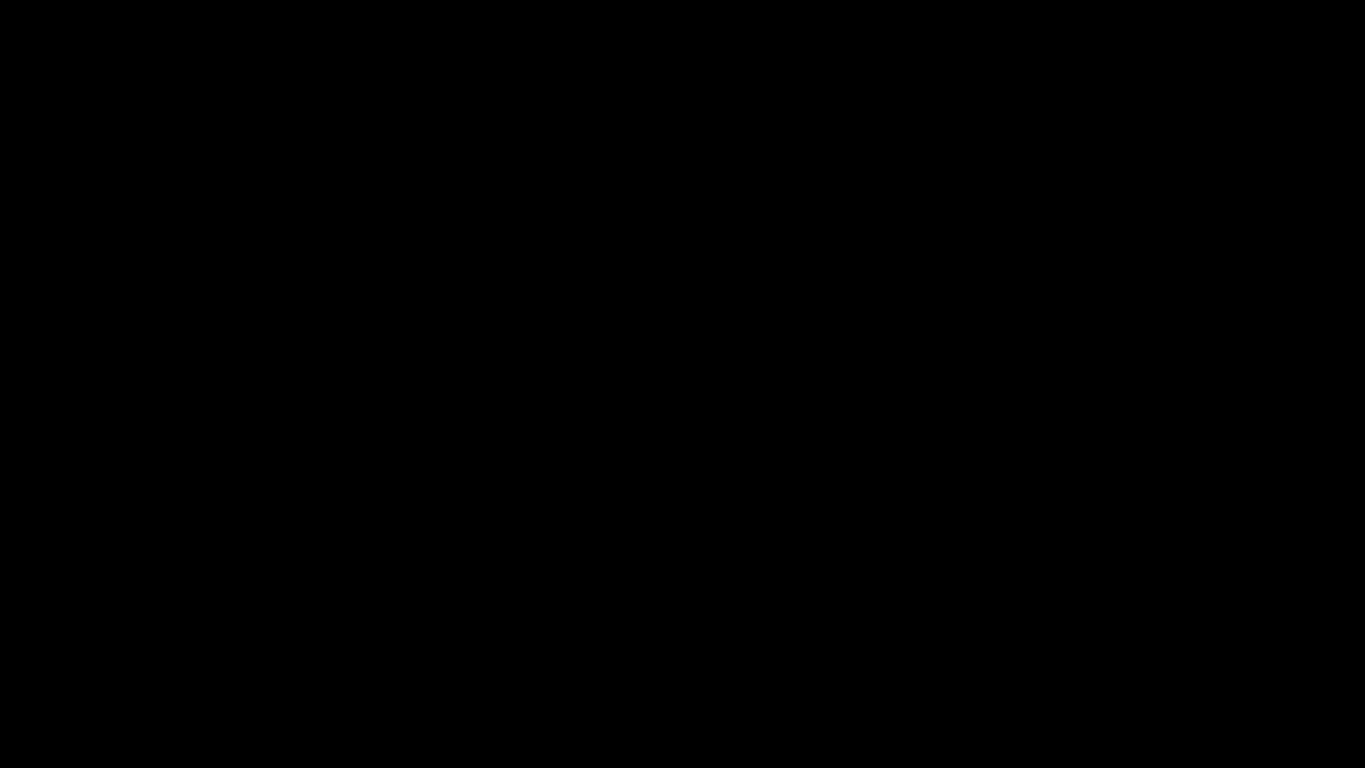
Step: Load the map from the console with 'map 2022_firstmap'
key(grave)
text(map)
key(BackSpace)
key(BackSpace)
key(BackSpace)
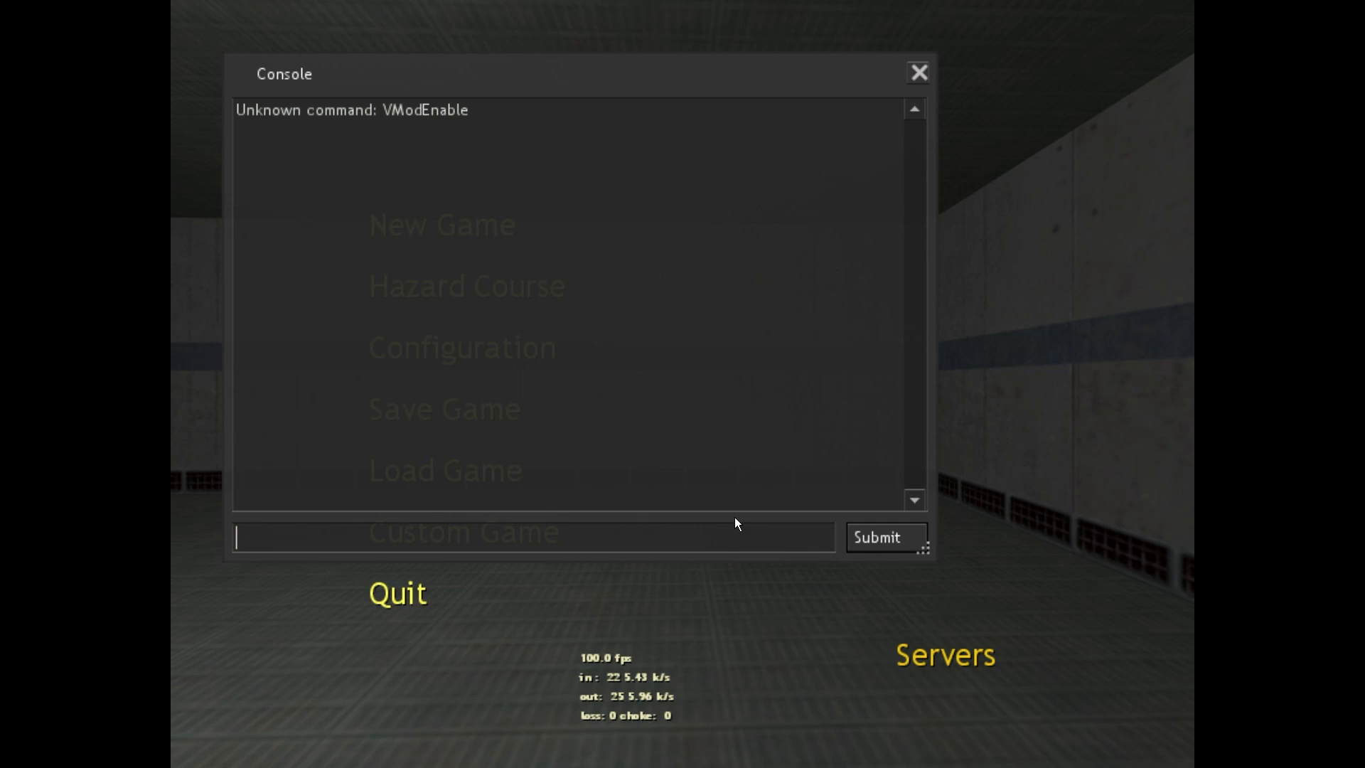
text(map 2022_firstmap)
key(Return)
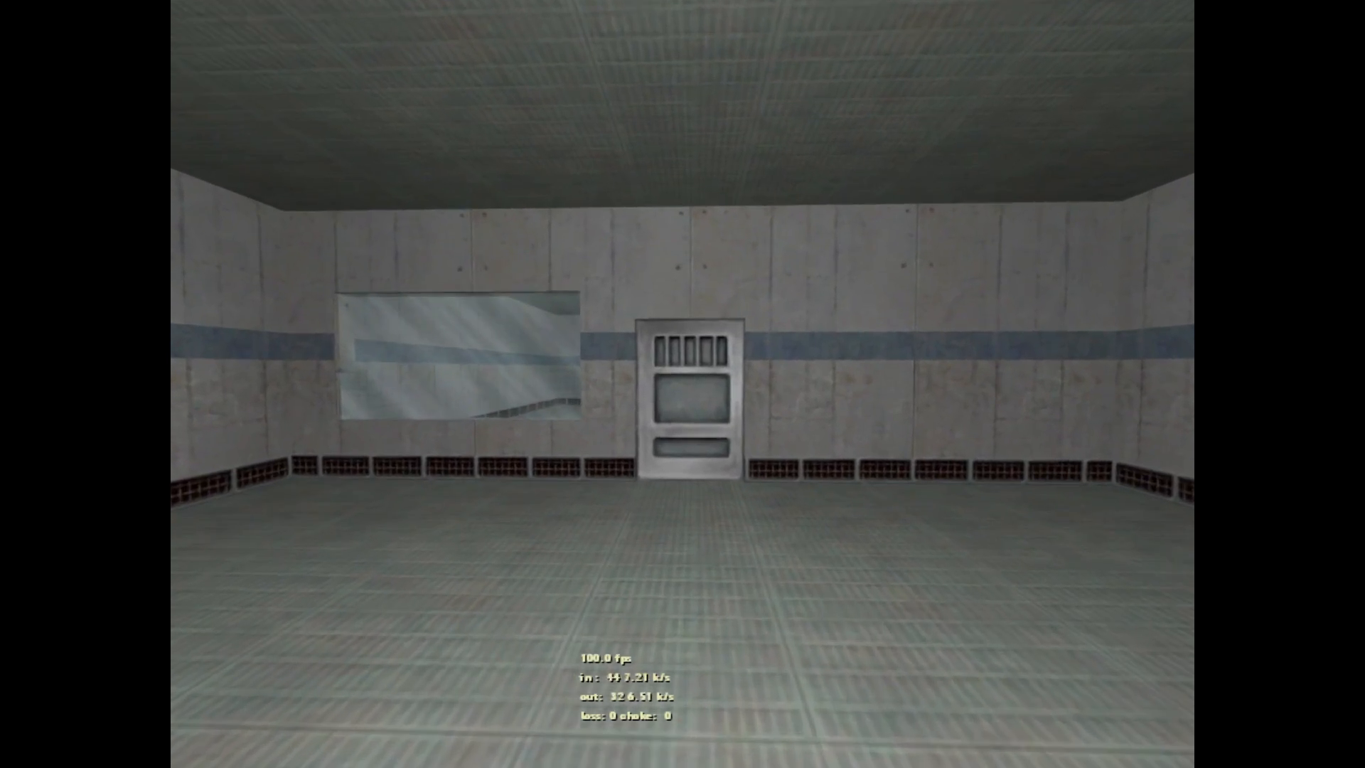
Step: Follow the scientist through the door until he stops in the corner, then open the game menu
key(w)
key(w)
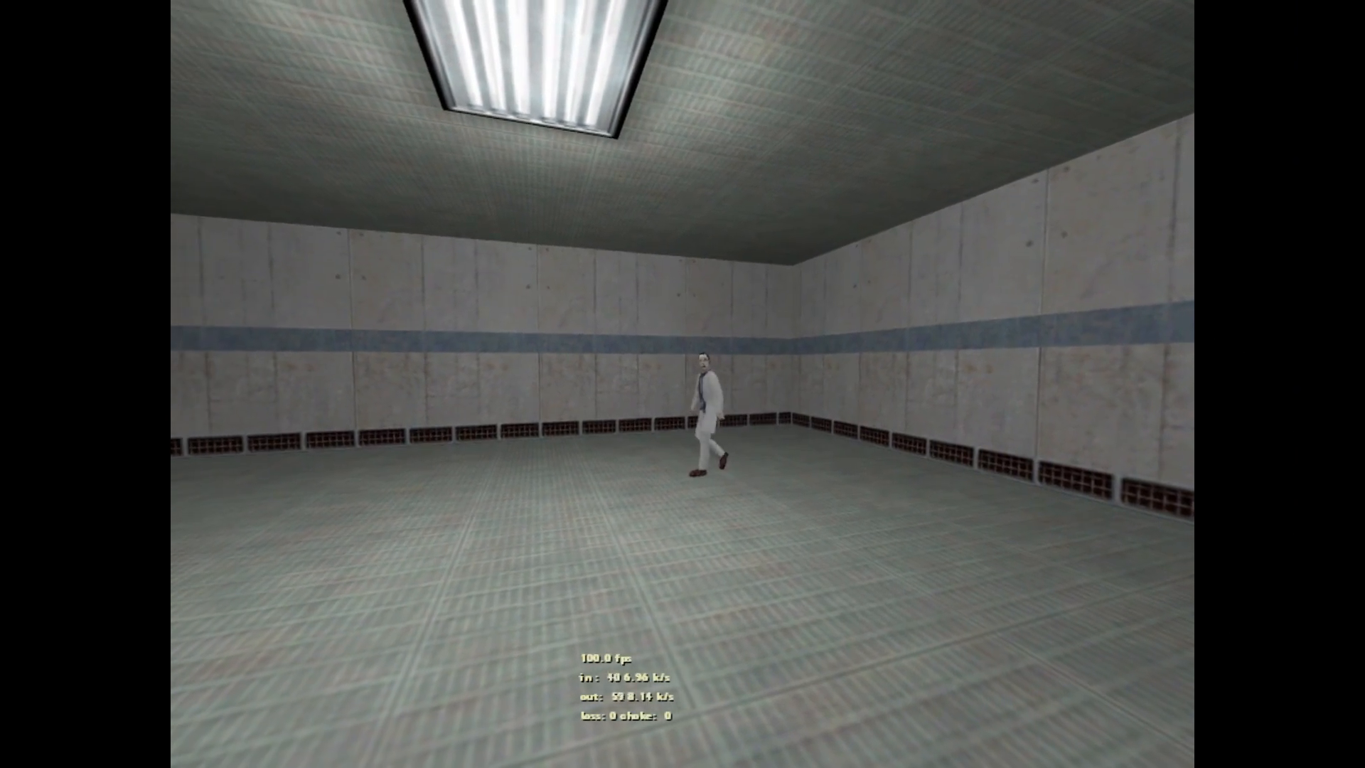
key(w)
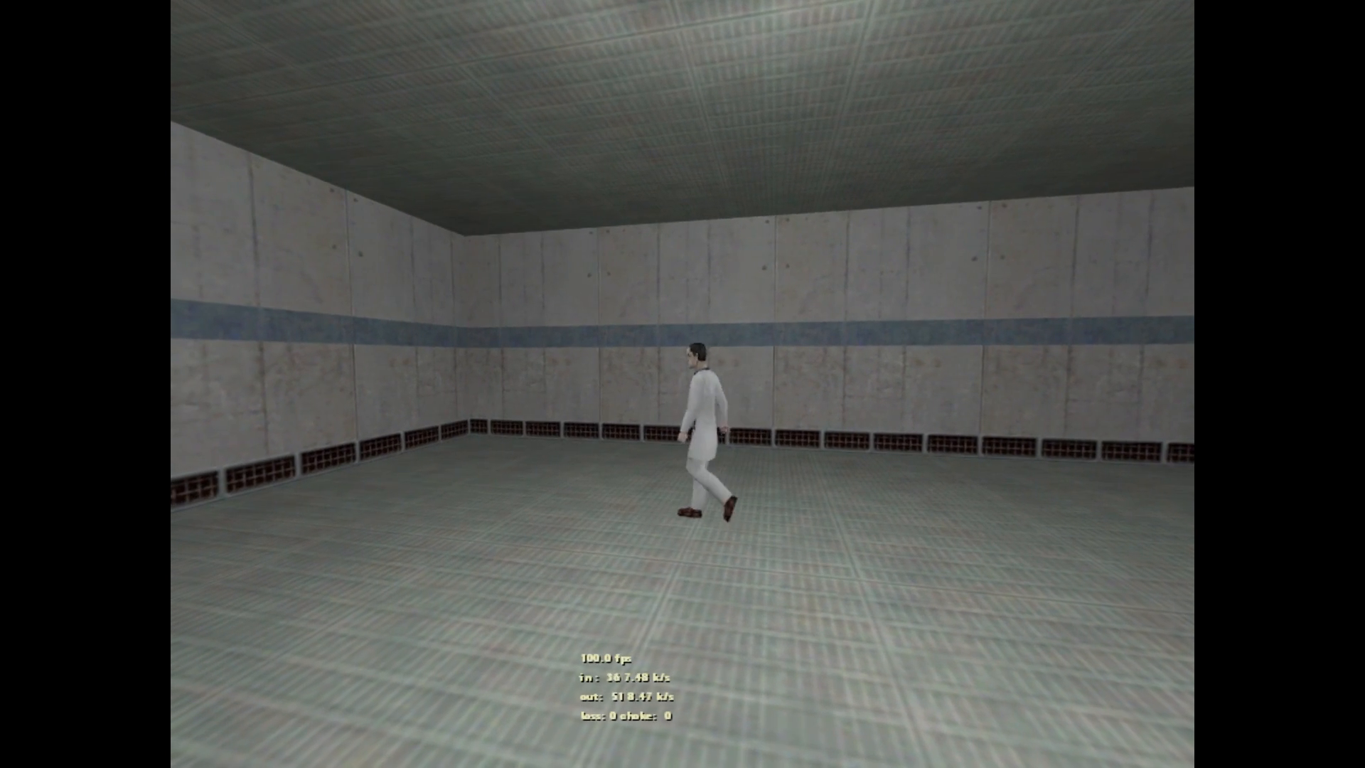
key(a)
key(d)
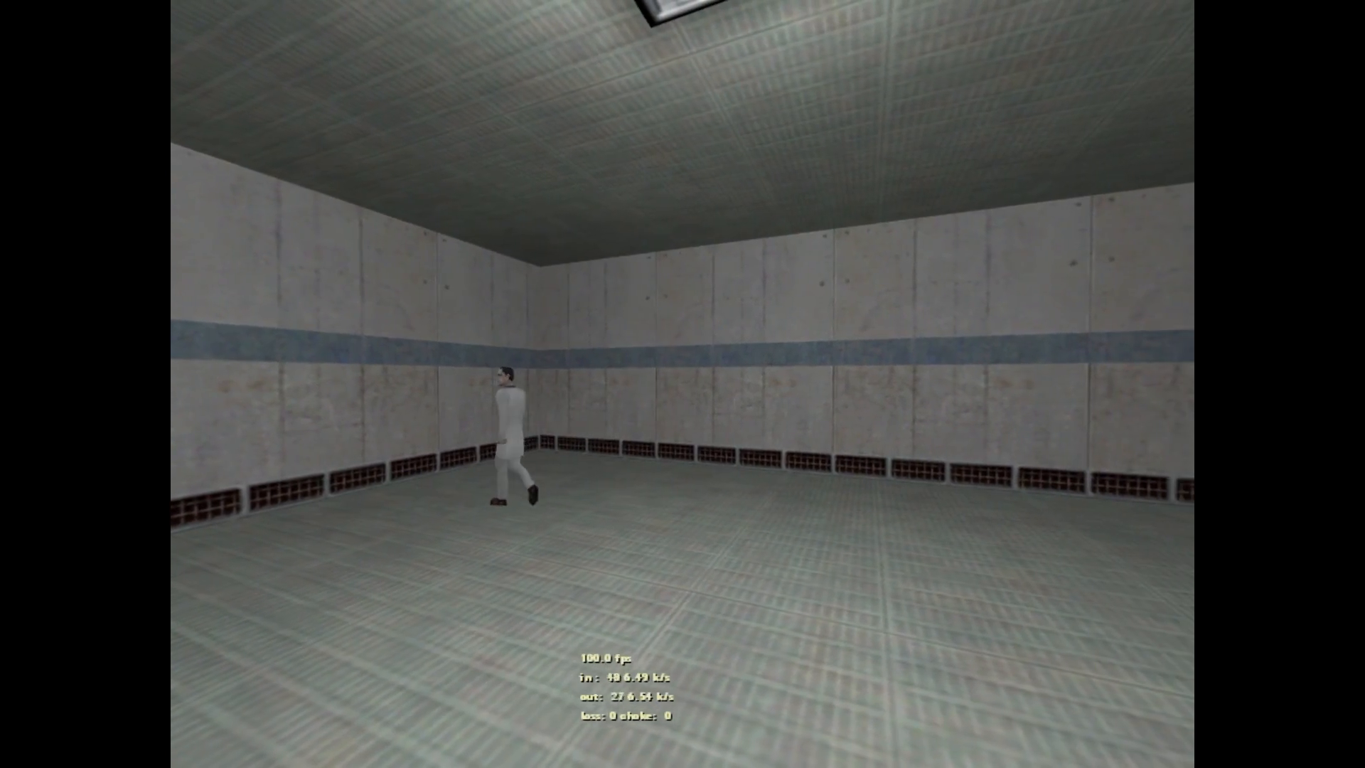
key(w)
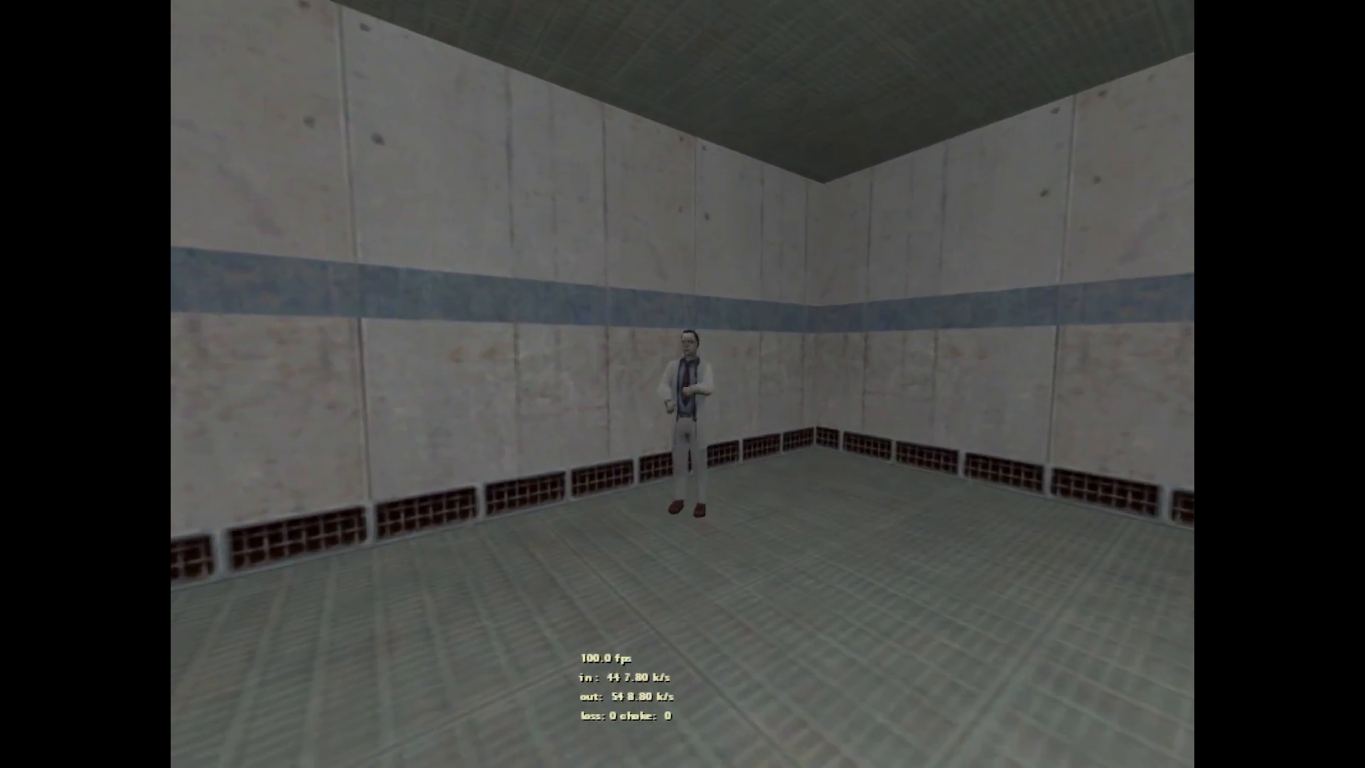
key(w)
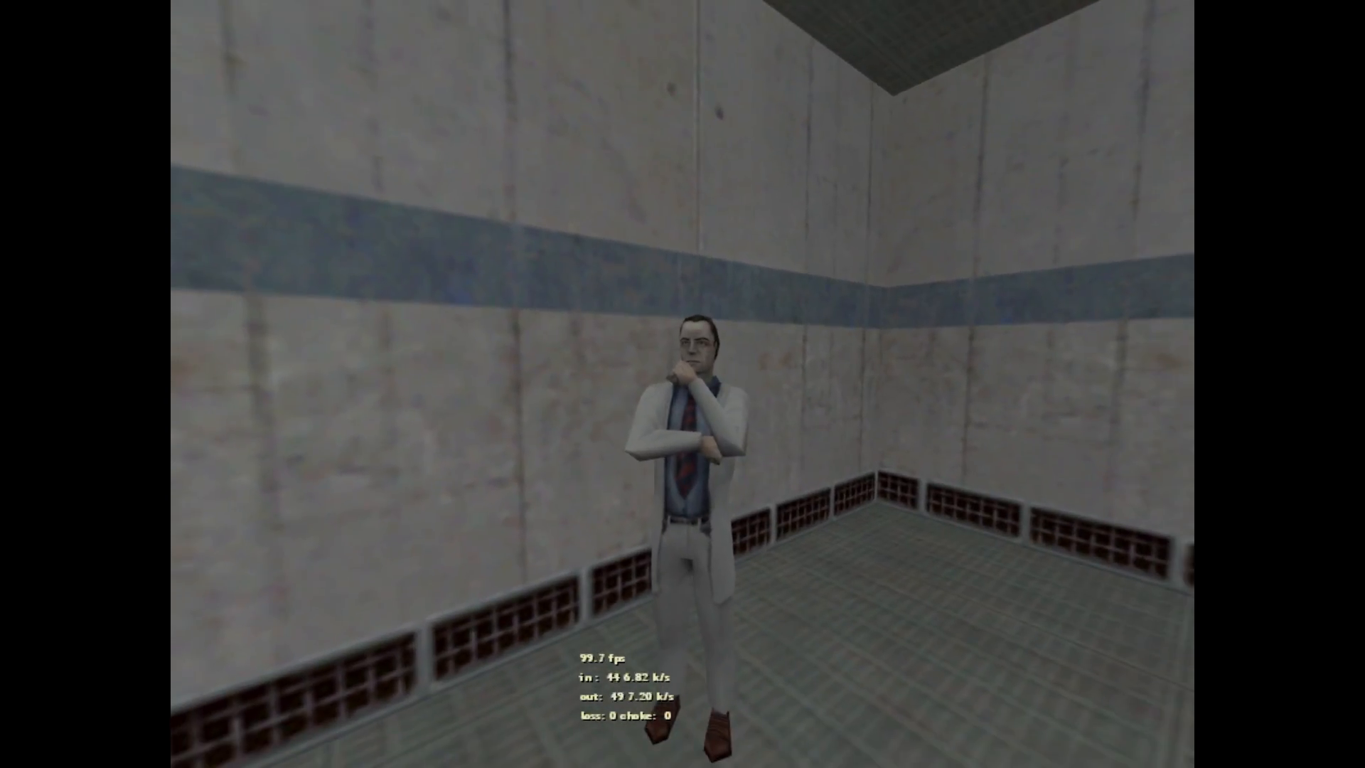
key(s)
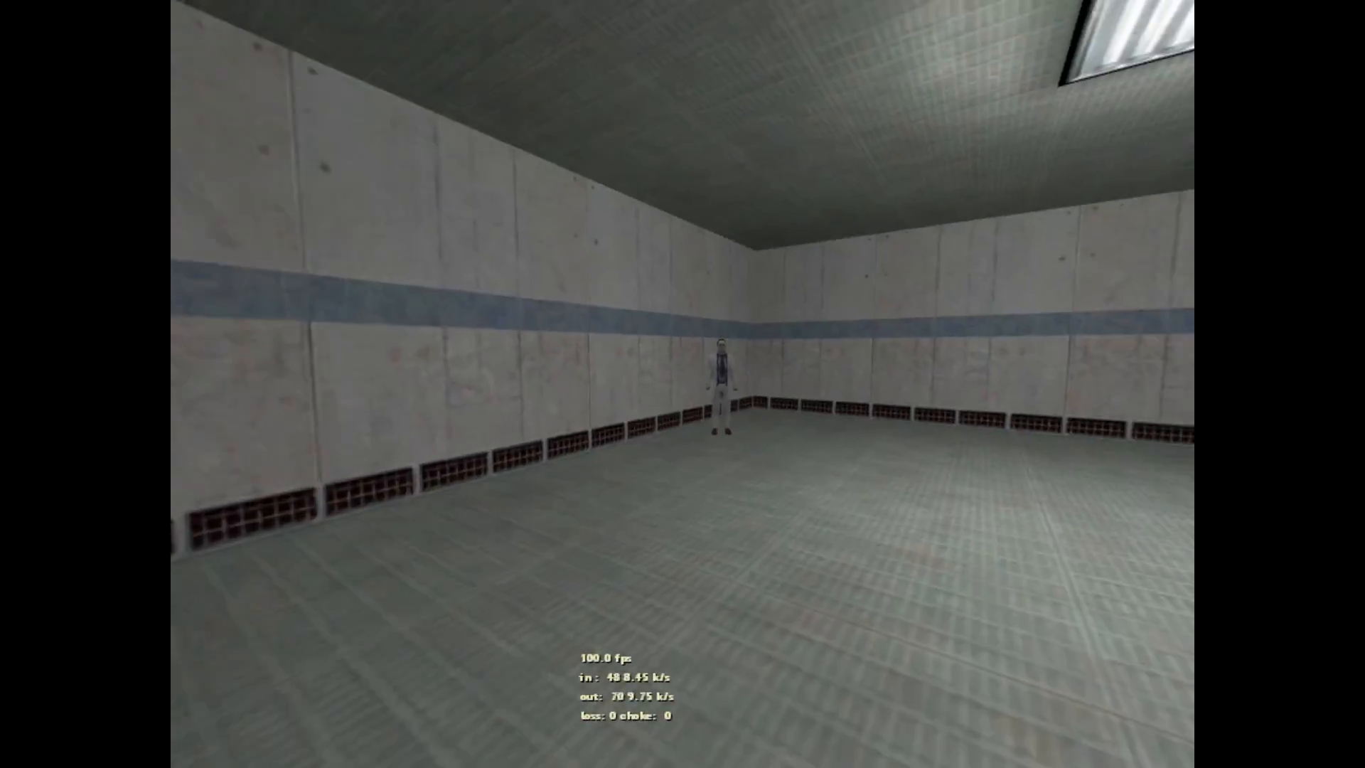
key(w)
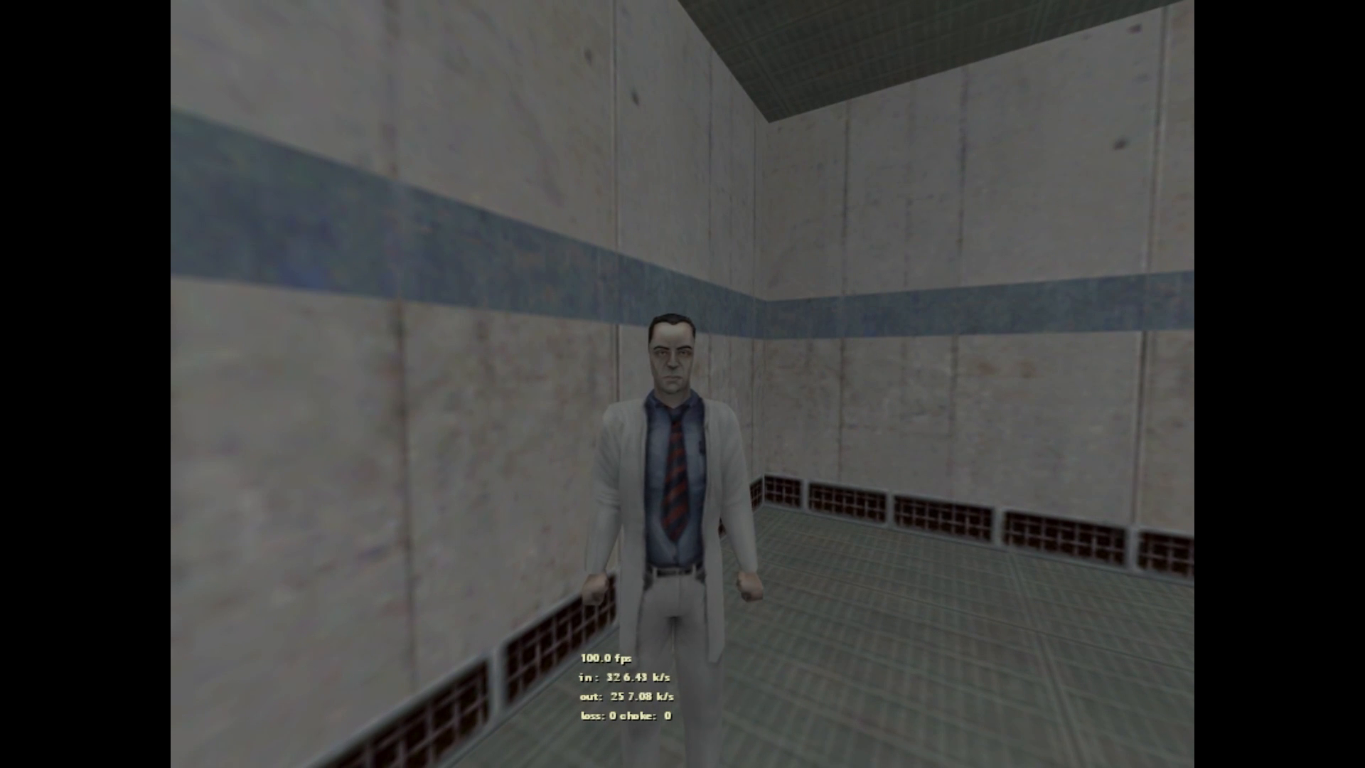
key(Escape)
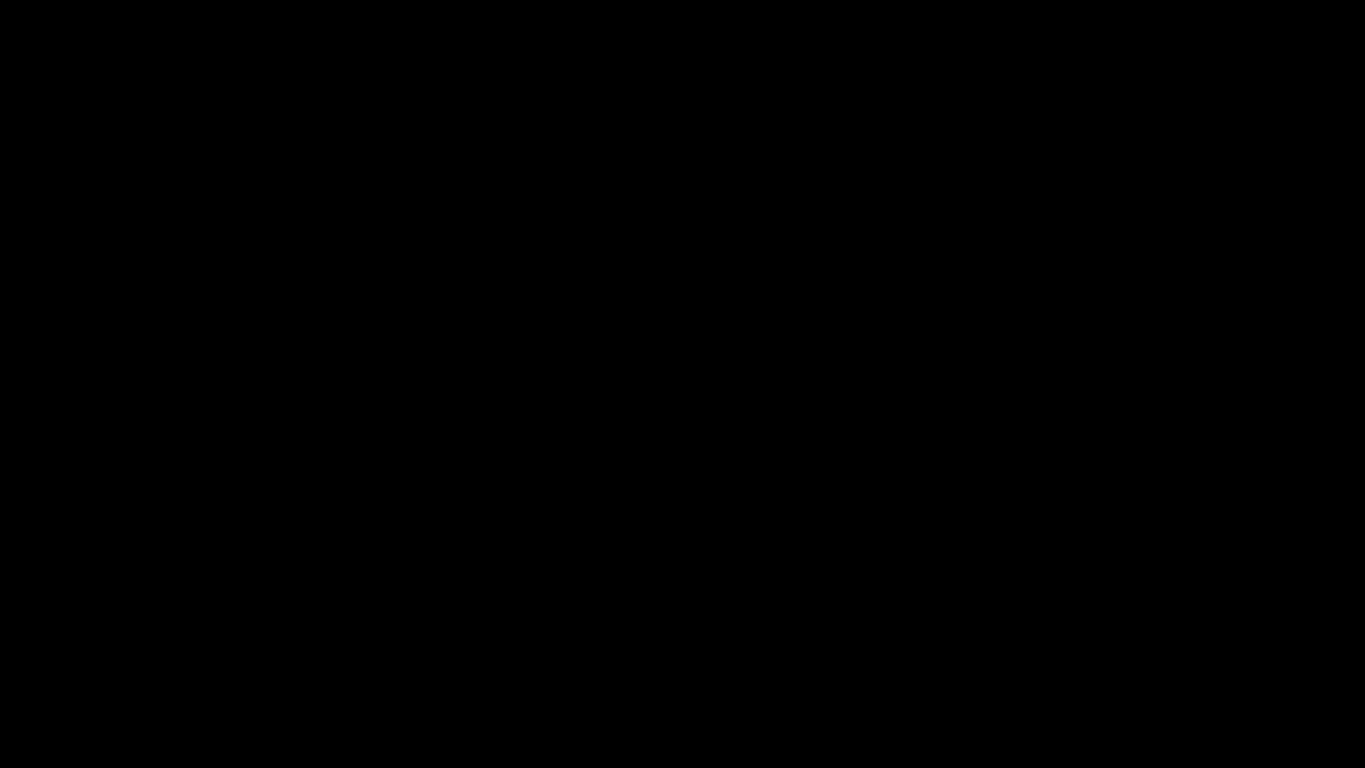
key(z)
key(s)
key(Escape)
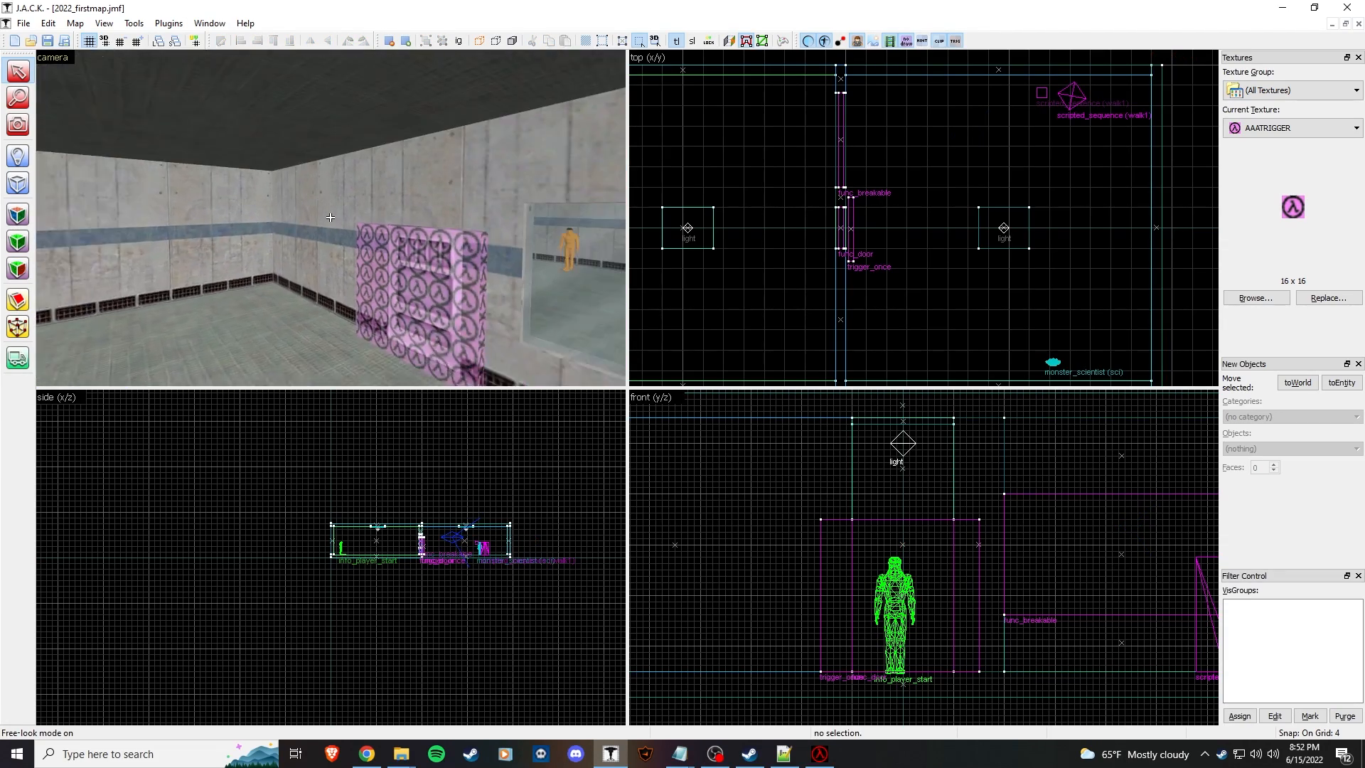
key(w)
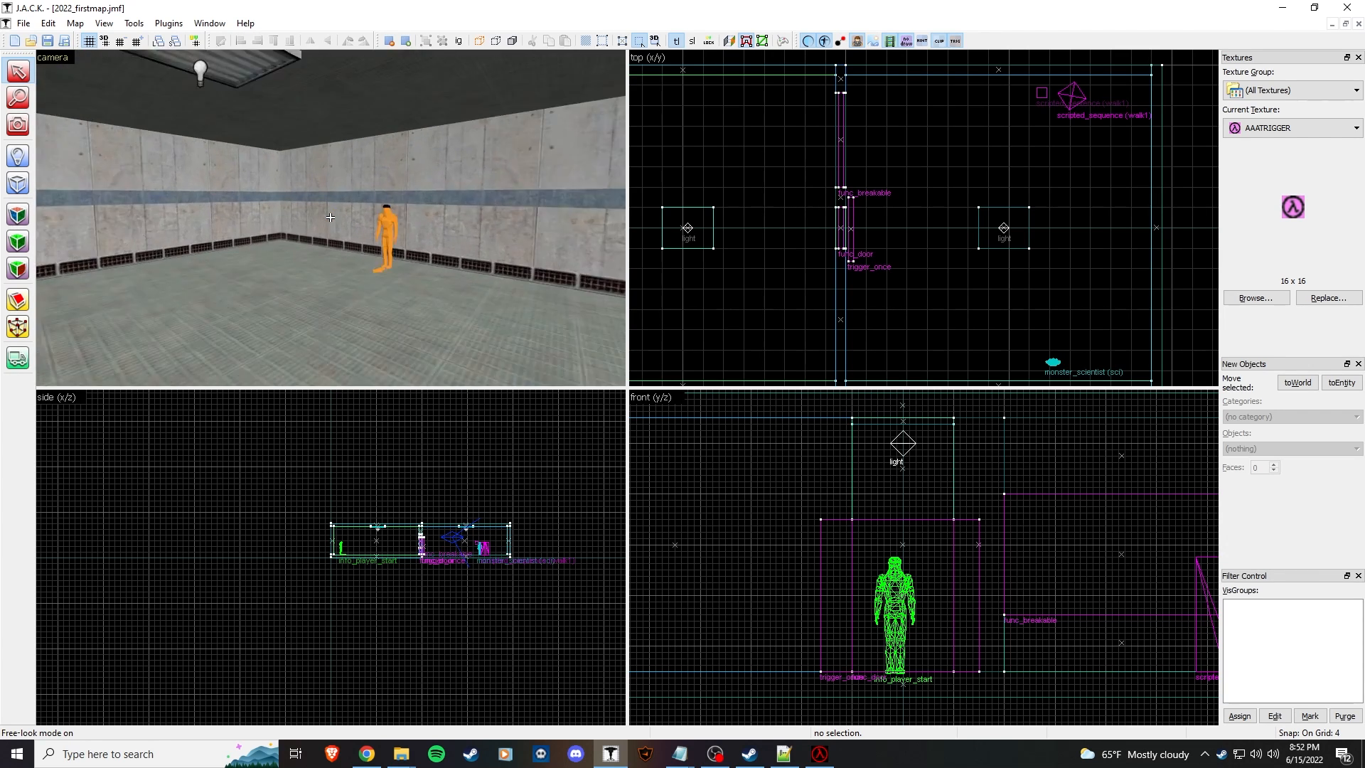
key(w)
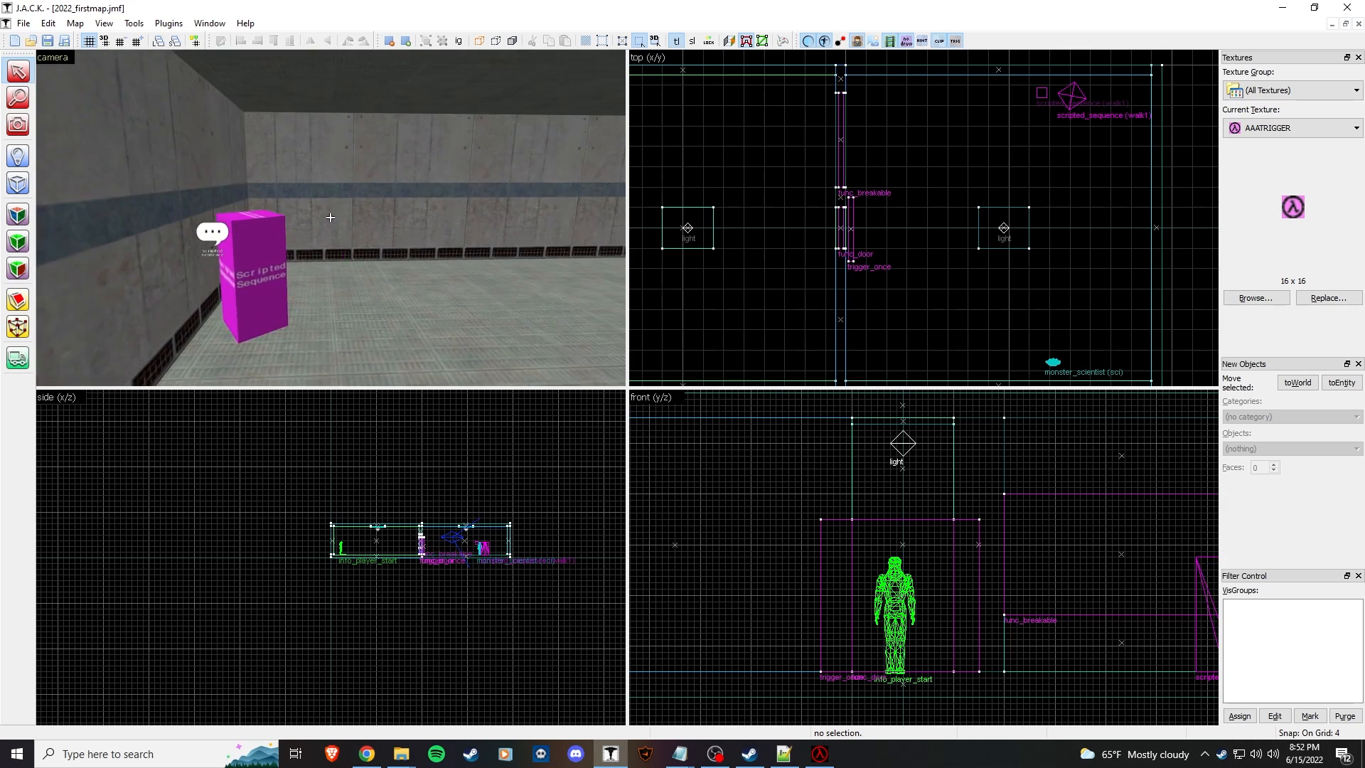
key(w)
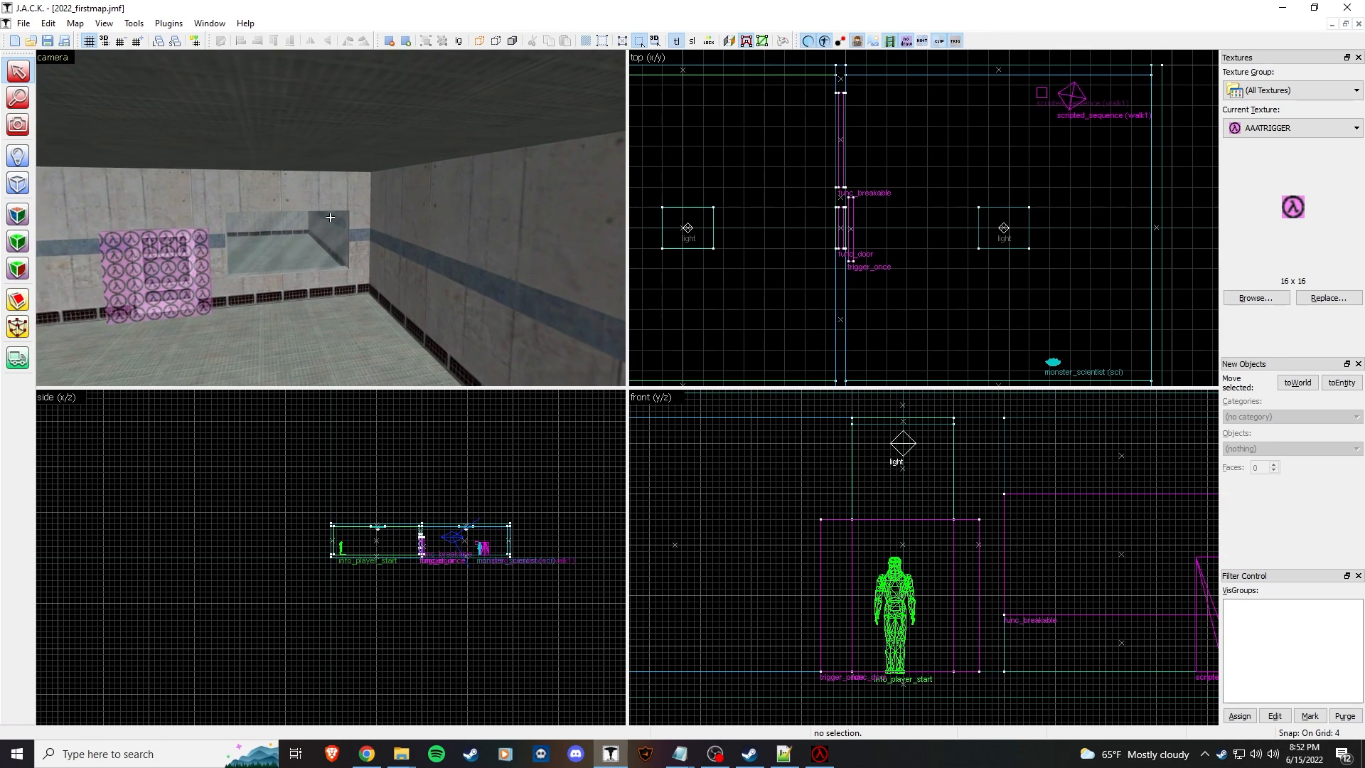
key(w)
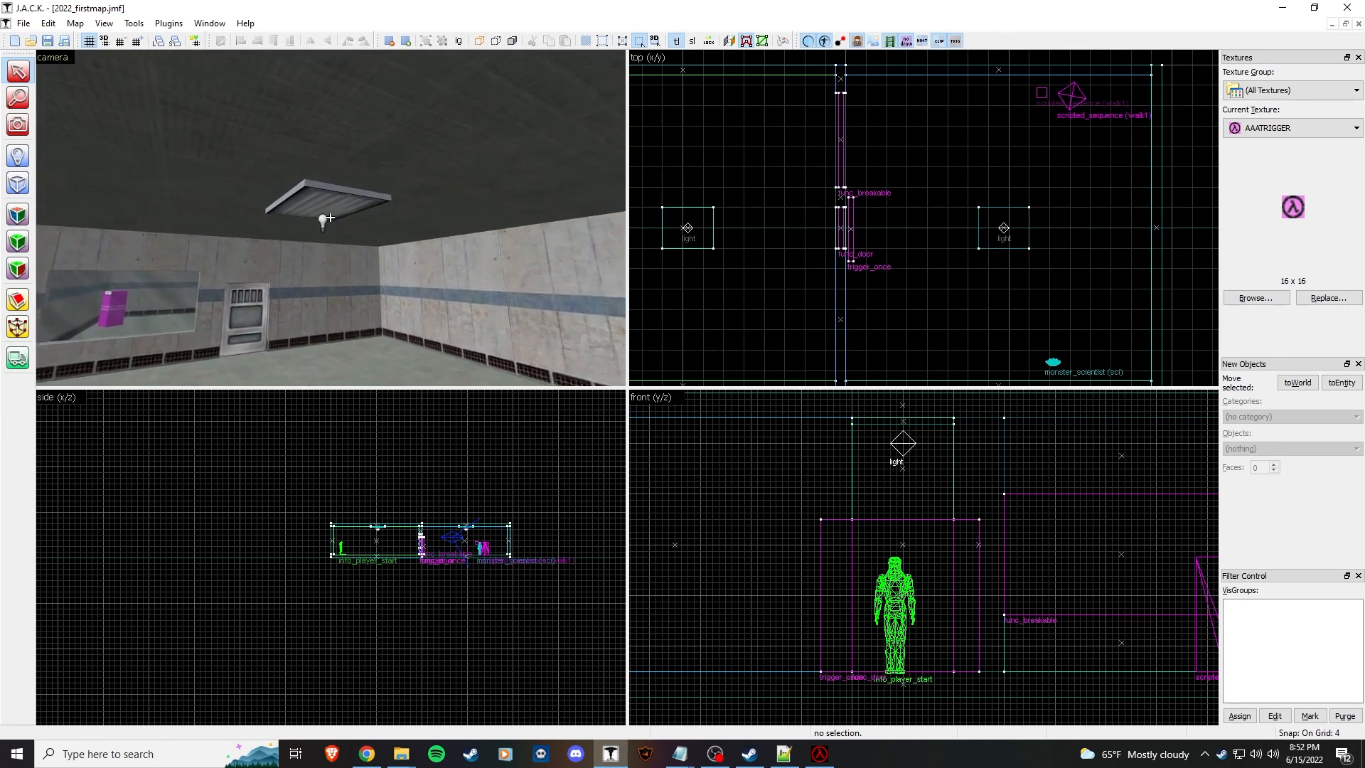
key(w)
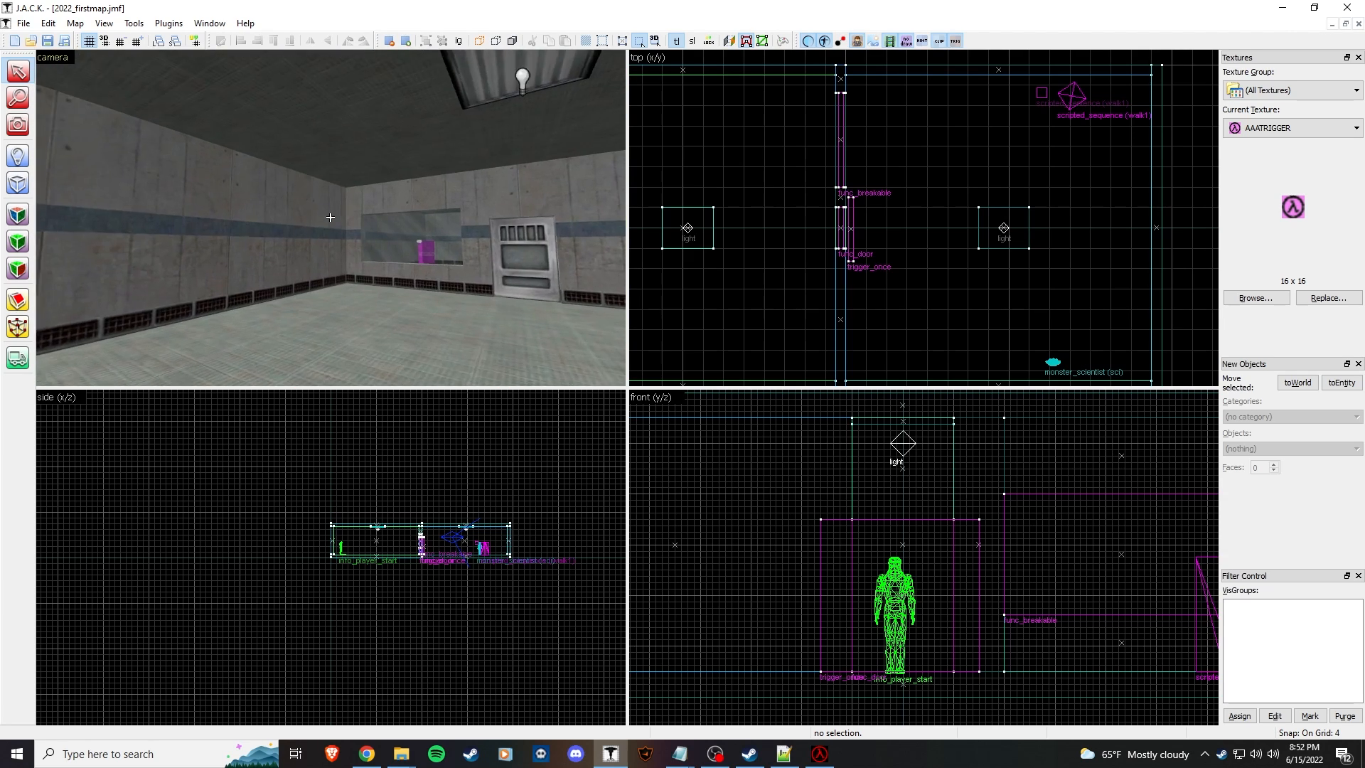
key(z)
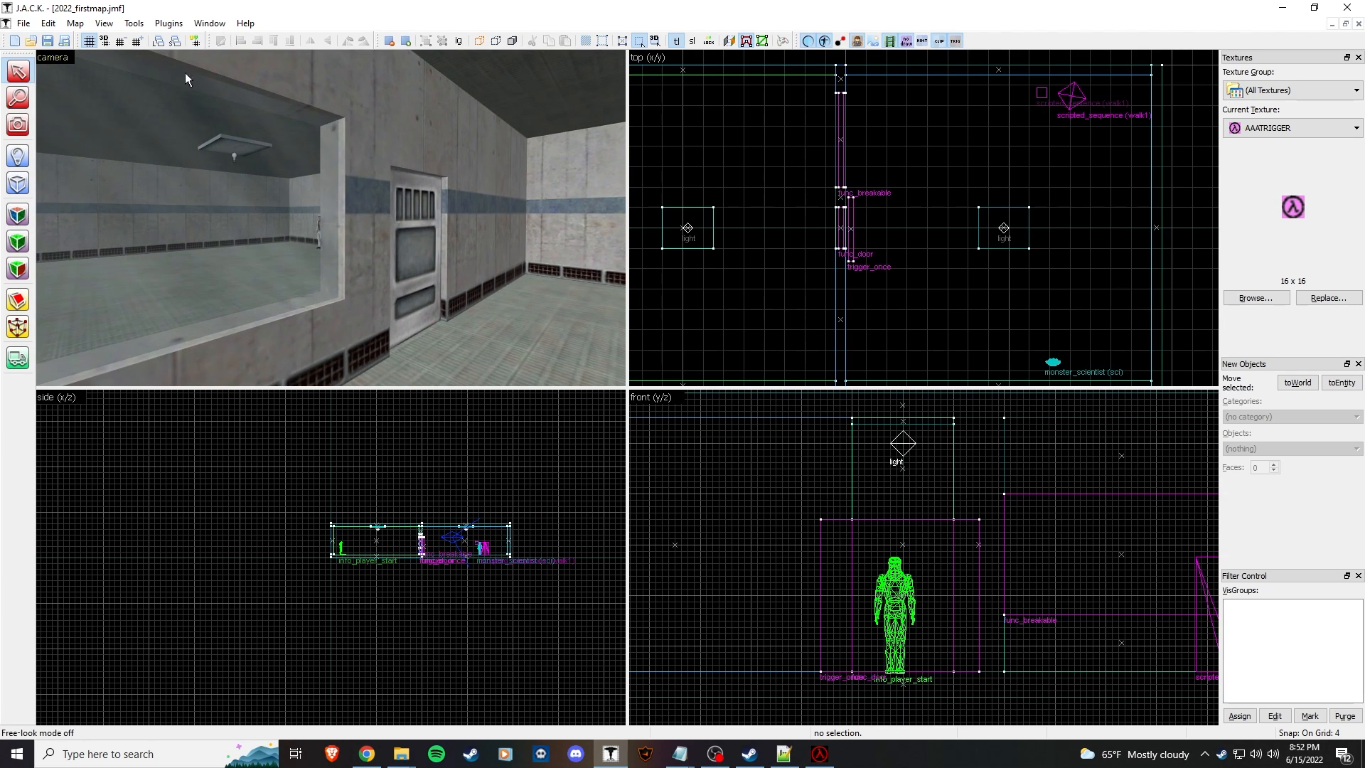
Step: Open Map properties and set Map Description/Title to Chapter 1
click(47, 24)
mouse_move(77, 23)
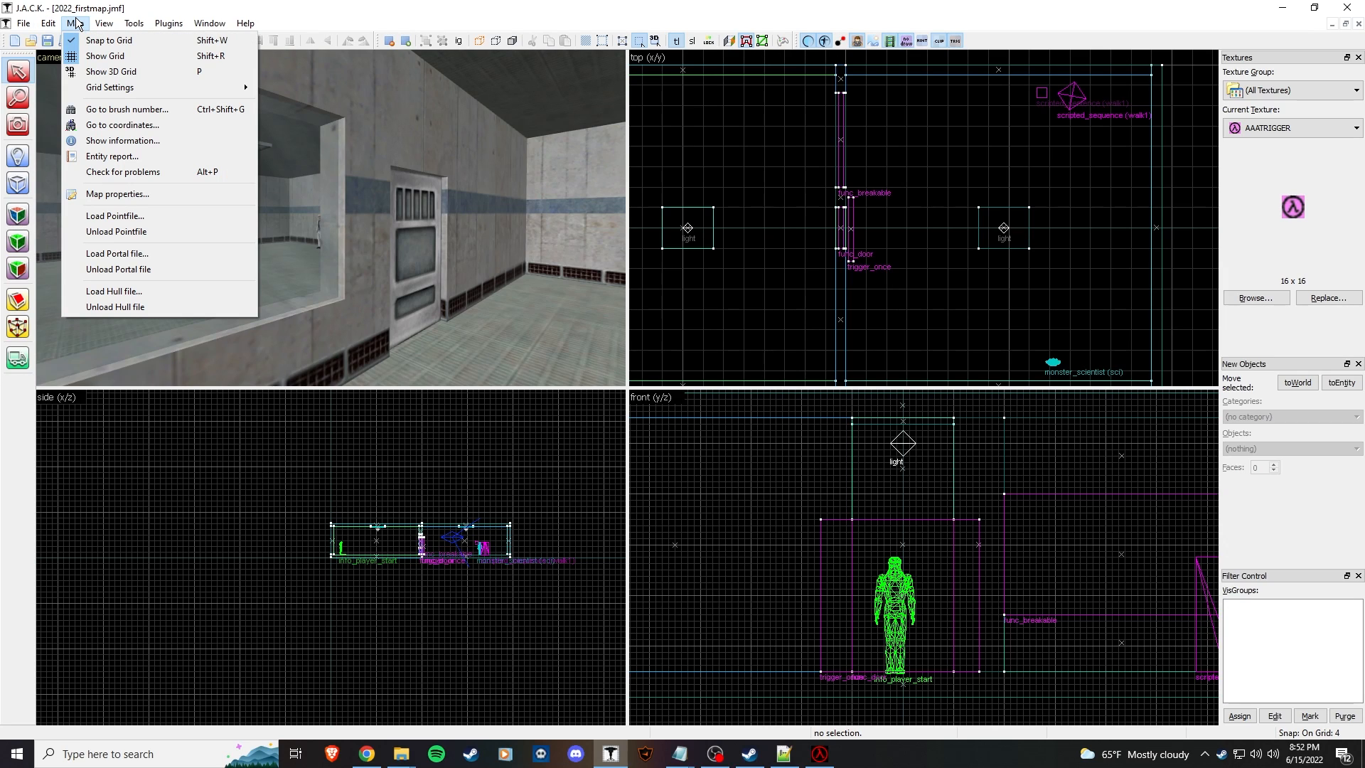
click(117, 194)
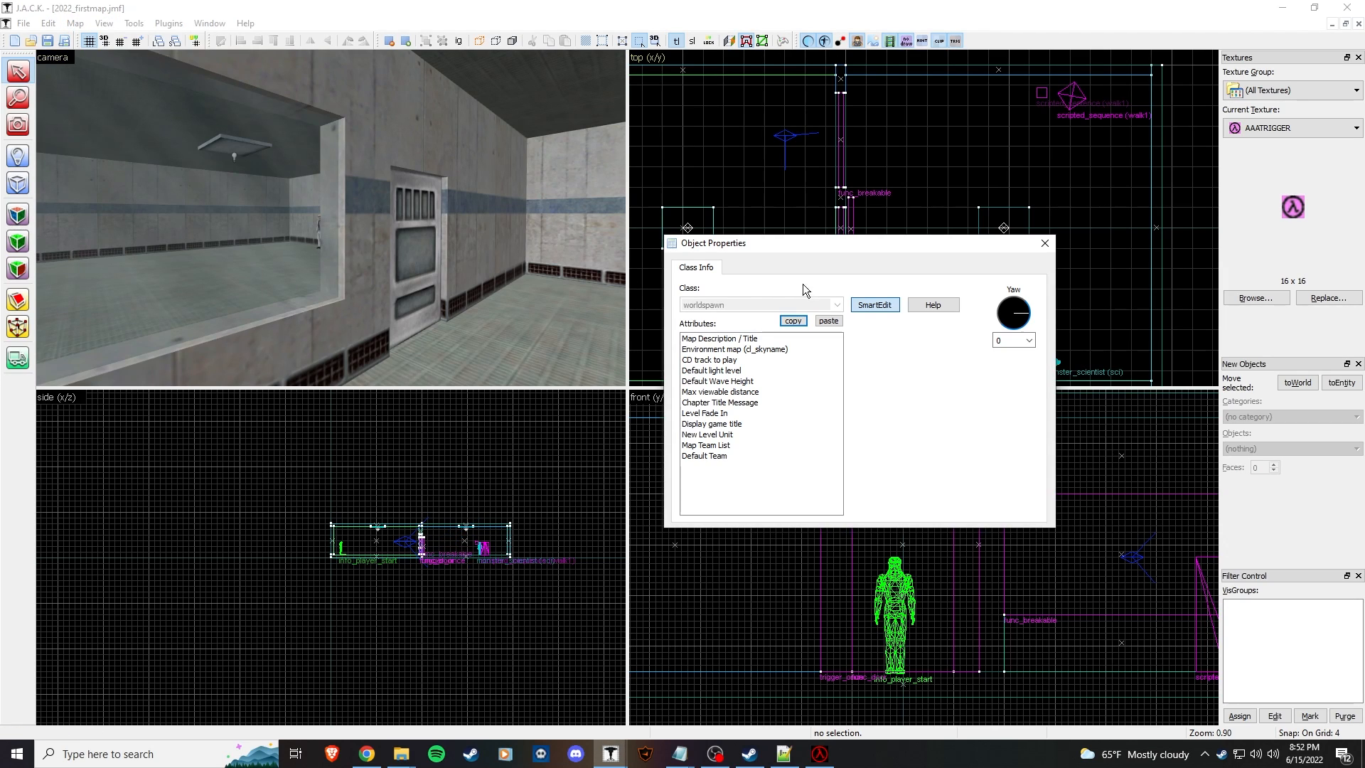
drag(588, 223, 550, 223)
click(489, 313)
click(512, 324)
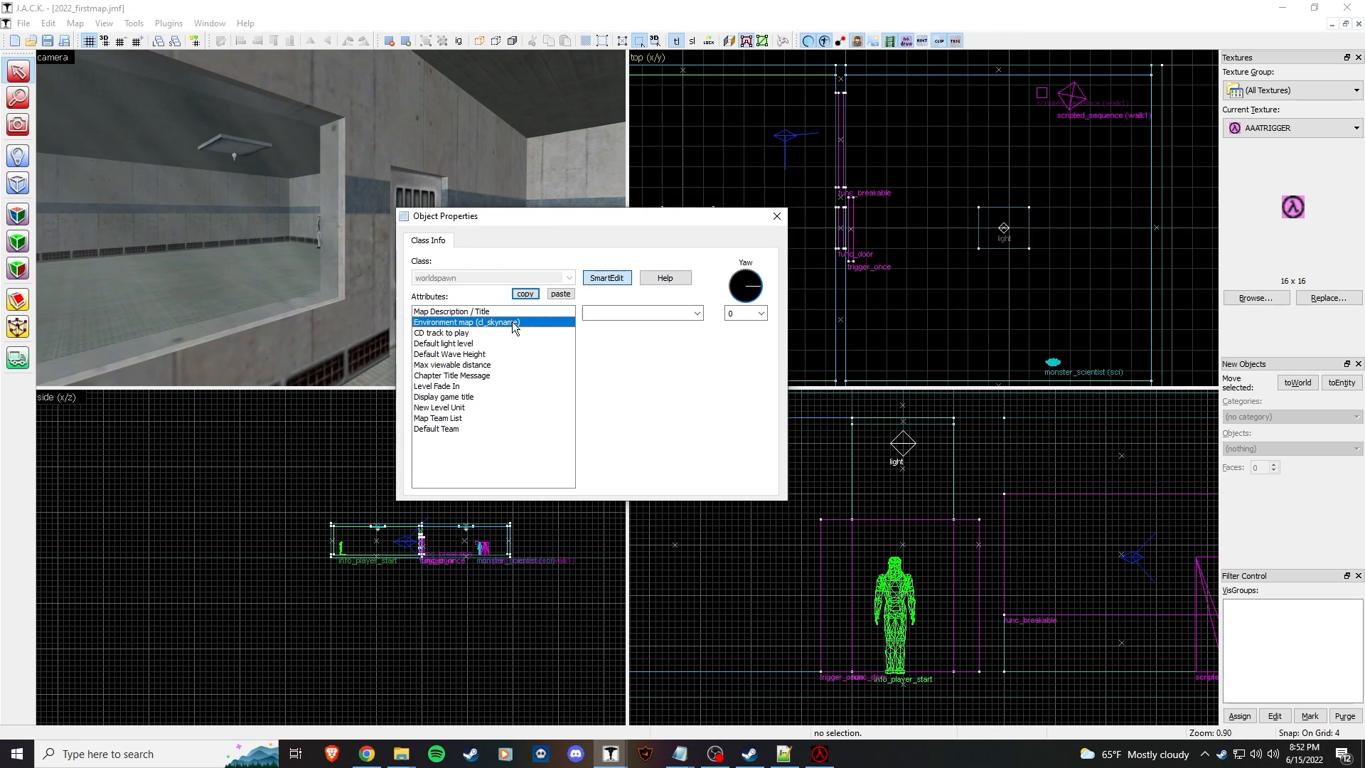
click(696, 312)
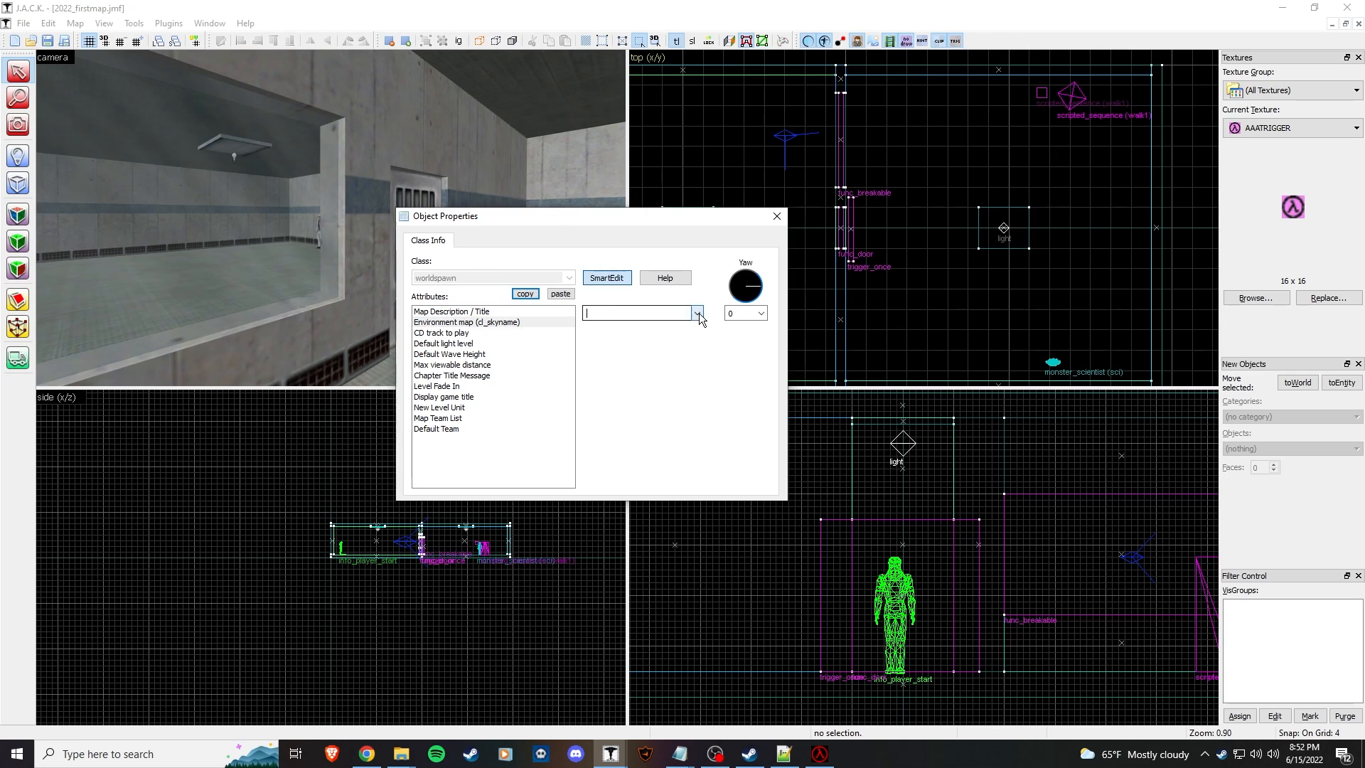
click(510, 323)
click(511, 312)
click(595, 314)
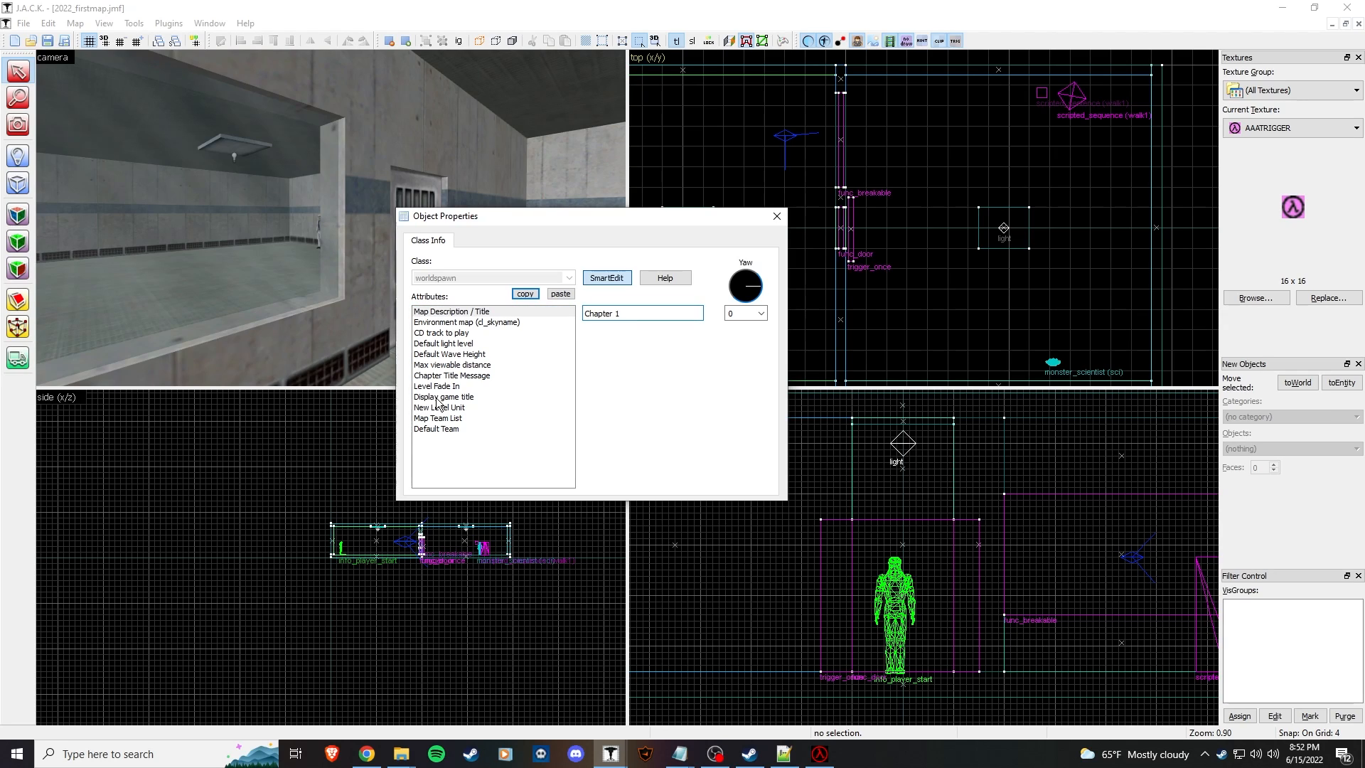
Step: Set Chapter Title Message to 'Welcome to Vhetutor'
click(477, 397)
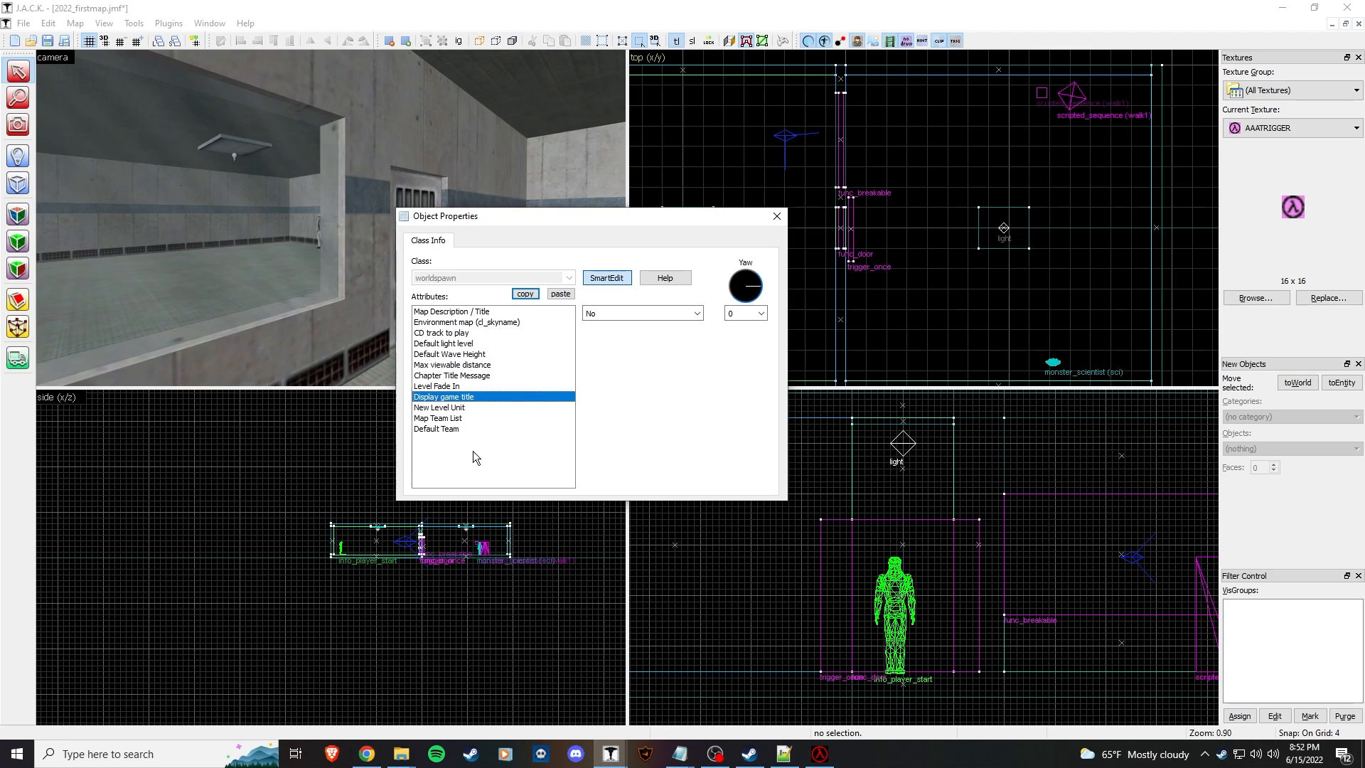
click(478, 378)
click(478, 398)
click(481, 376)
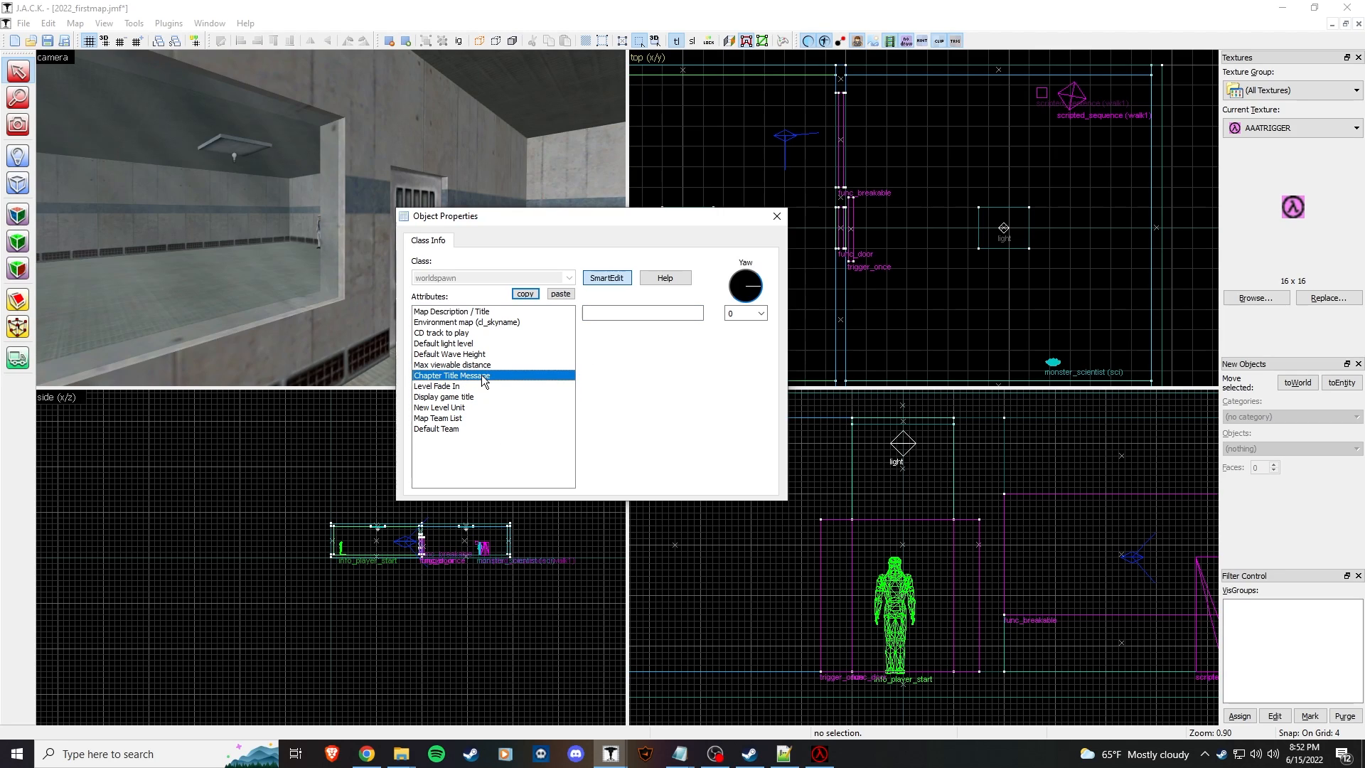
click(618, 314)
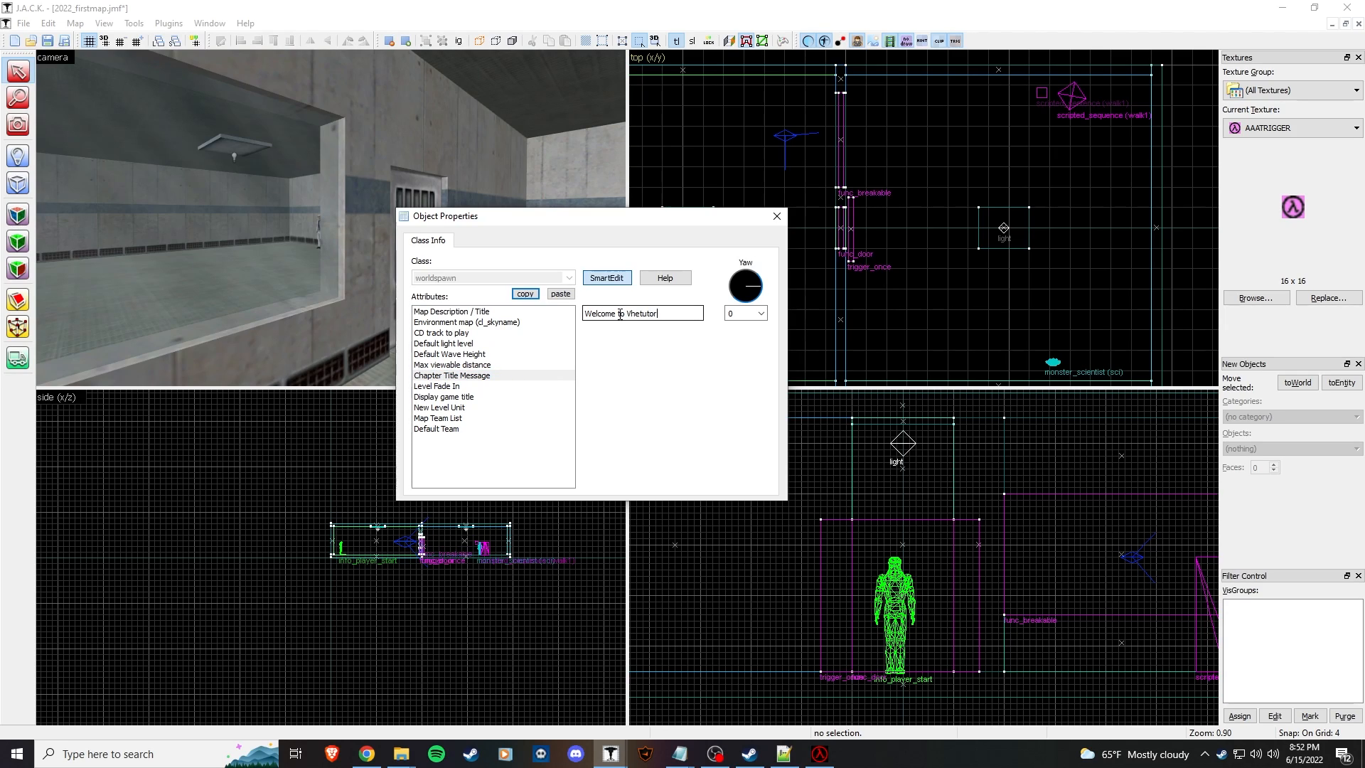
click(471, 377)
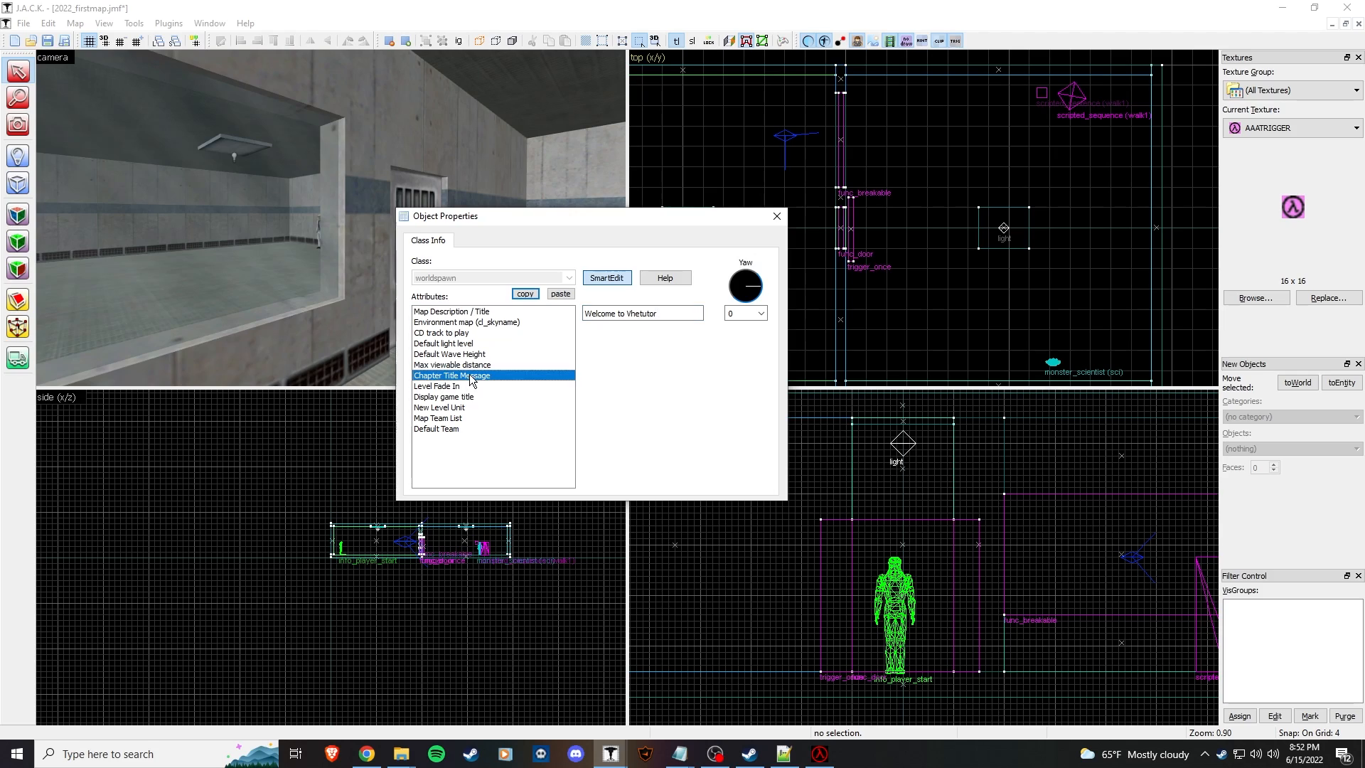
click(658, 317)
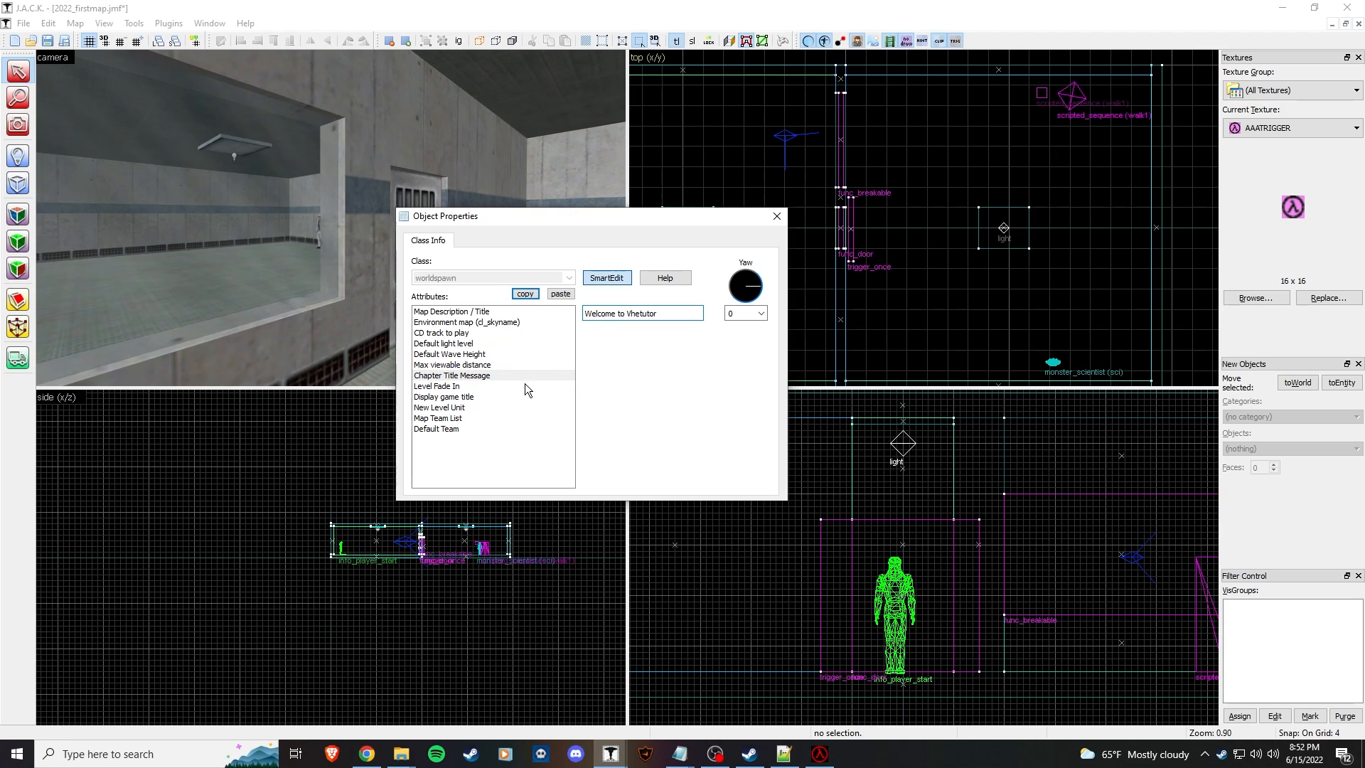
Step: Leave Level Fade In at No, recheck the welcome message and close Map properties
click(490, 386)
click(696, 314)
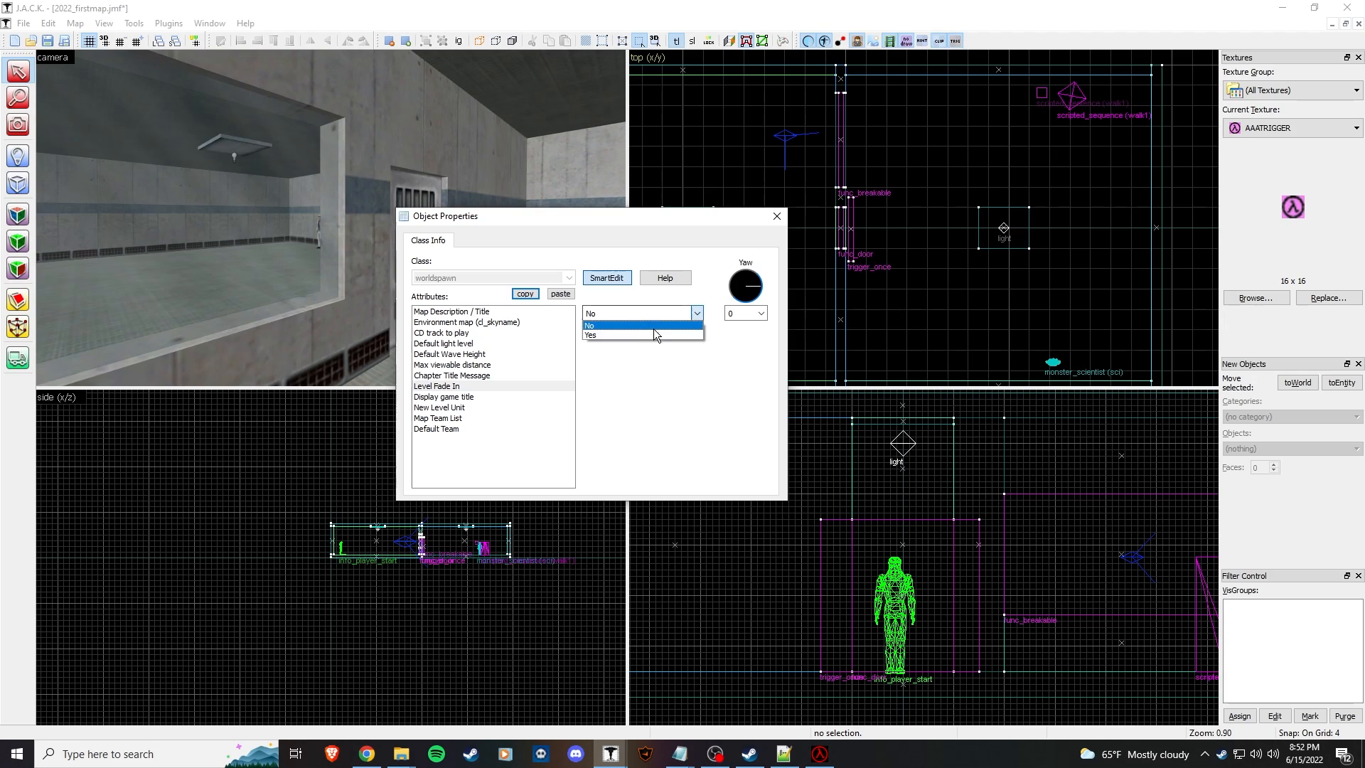
click(637, 414)
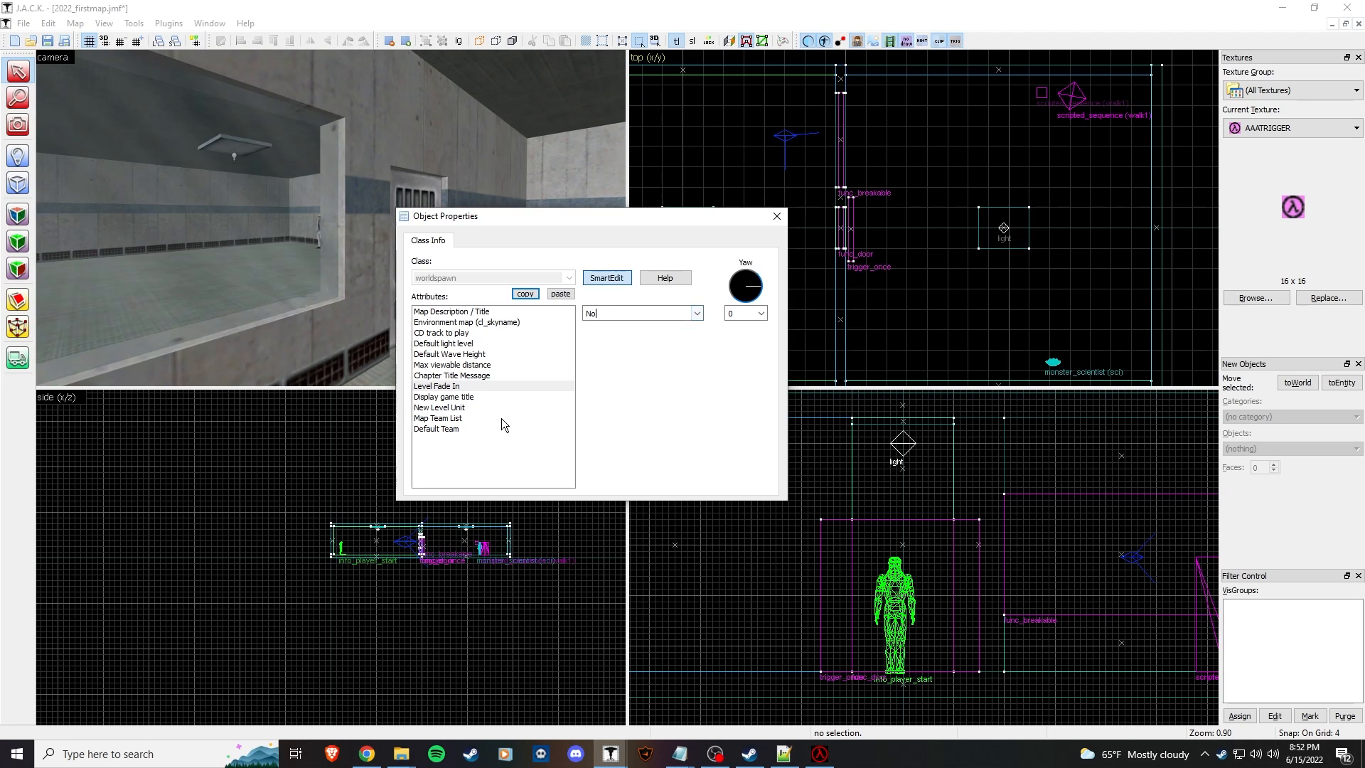
click(486, 375)
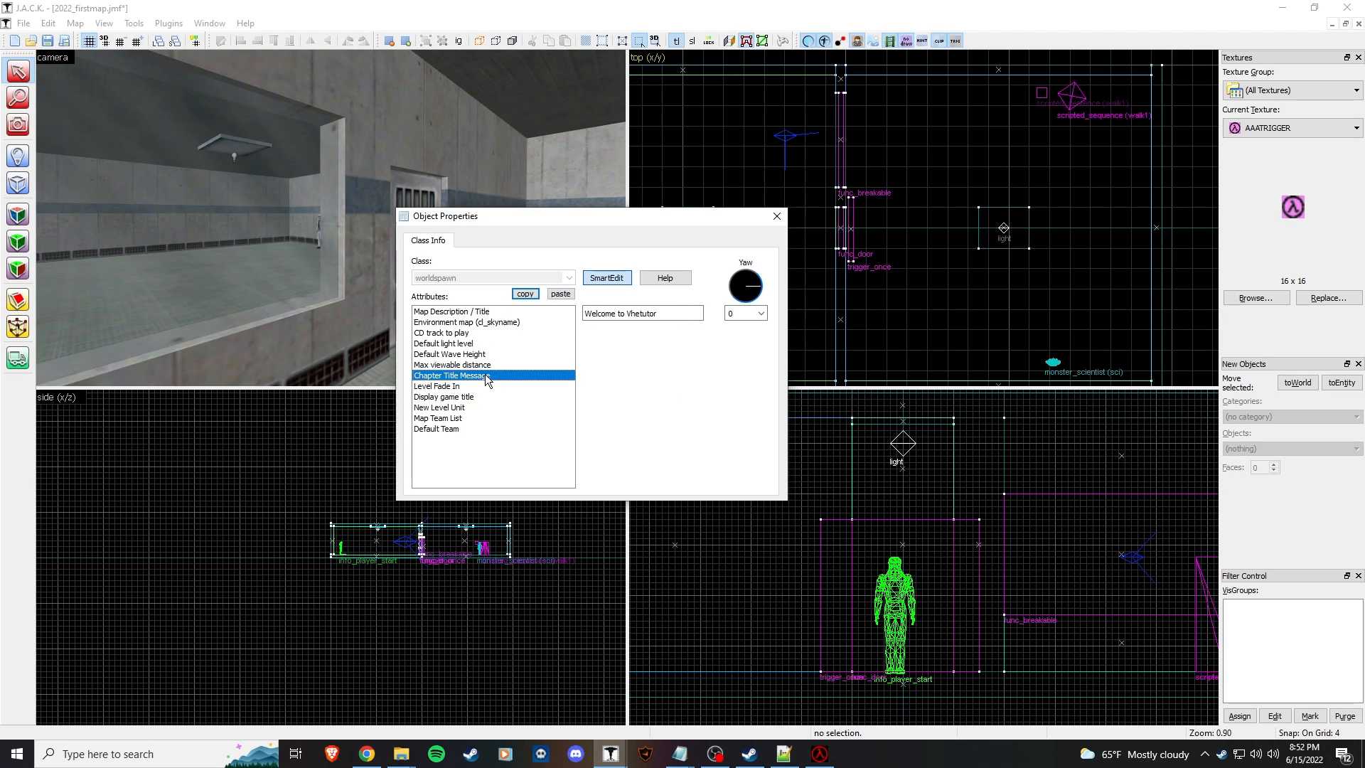
click(667, 311)
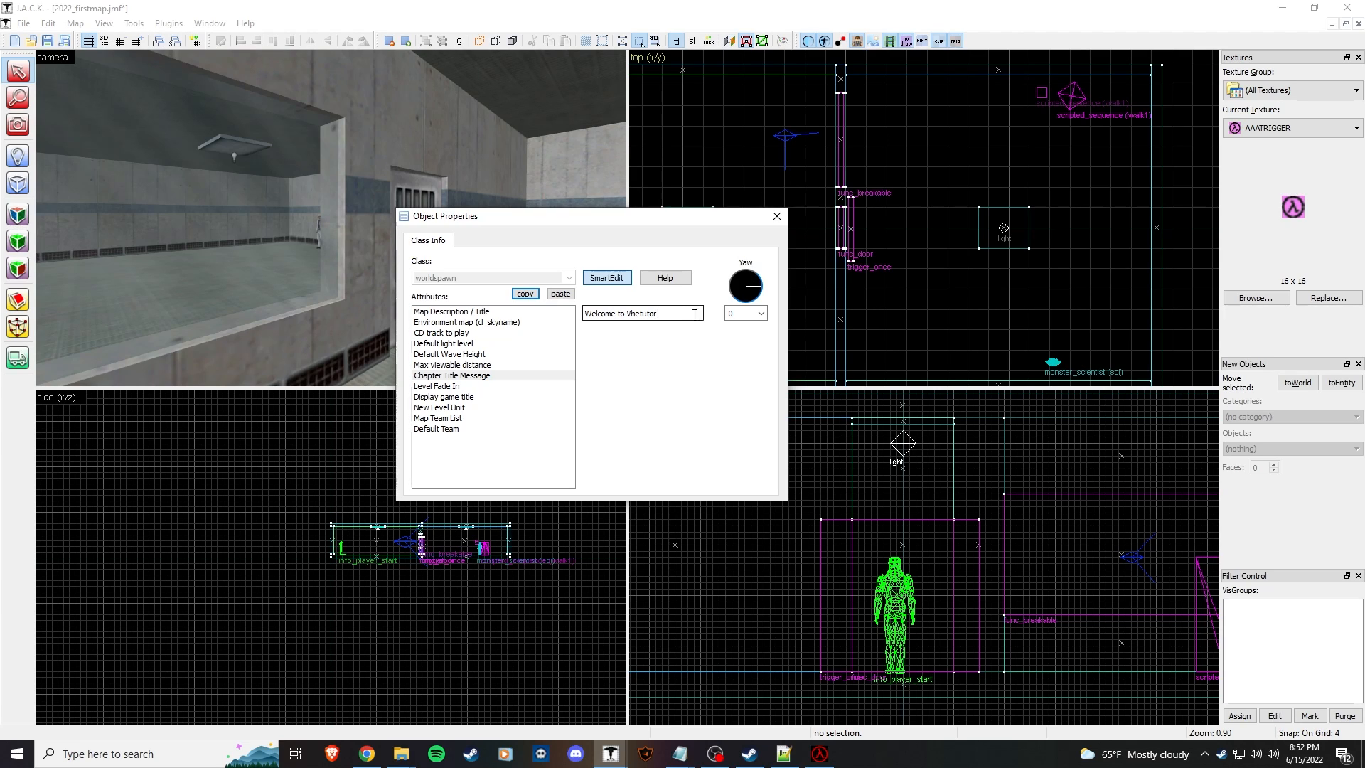
click(776, 217)
Step: Compile and run the map, starting a new game in Half-Life
key(F9)
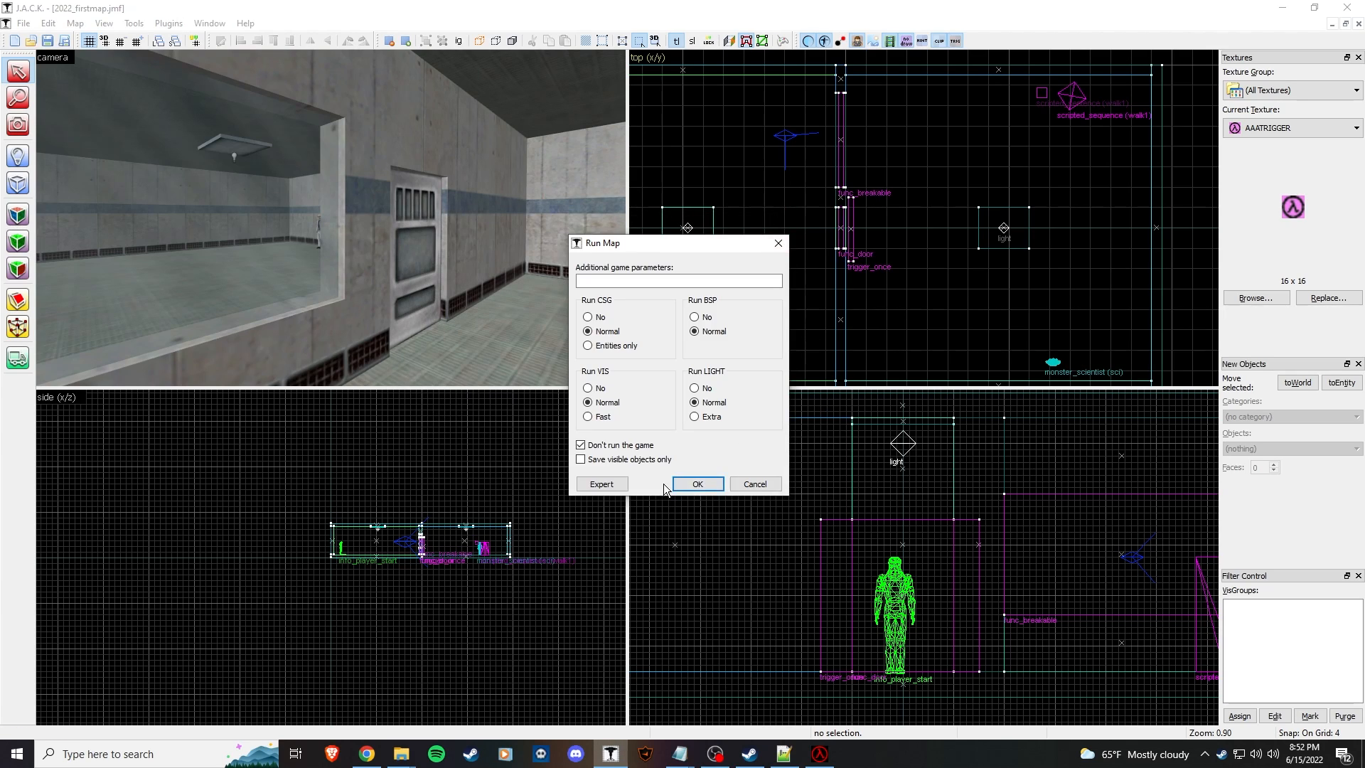
click(704, 485)
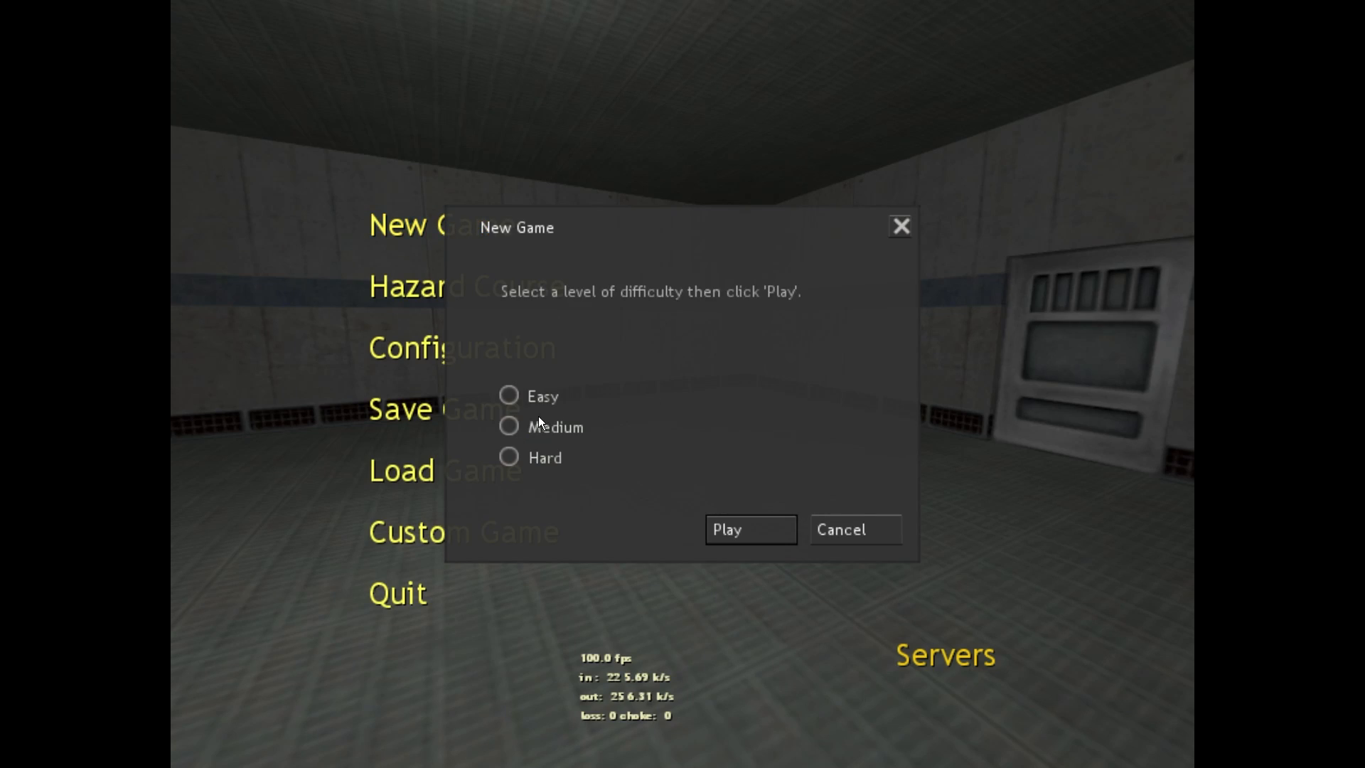
click(759, 534)
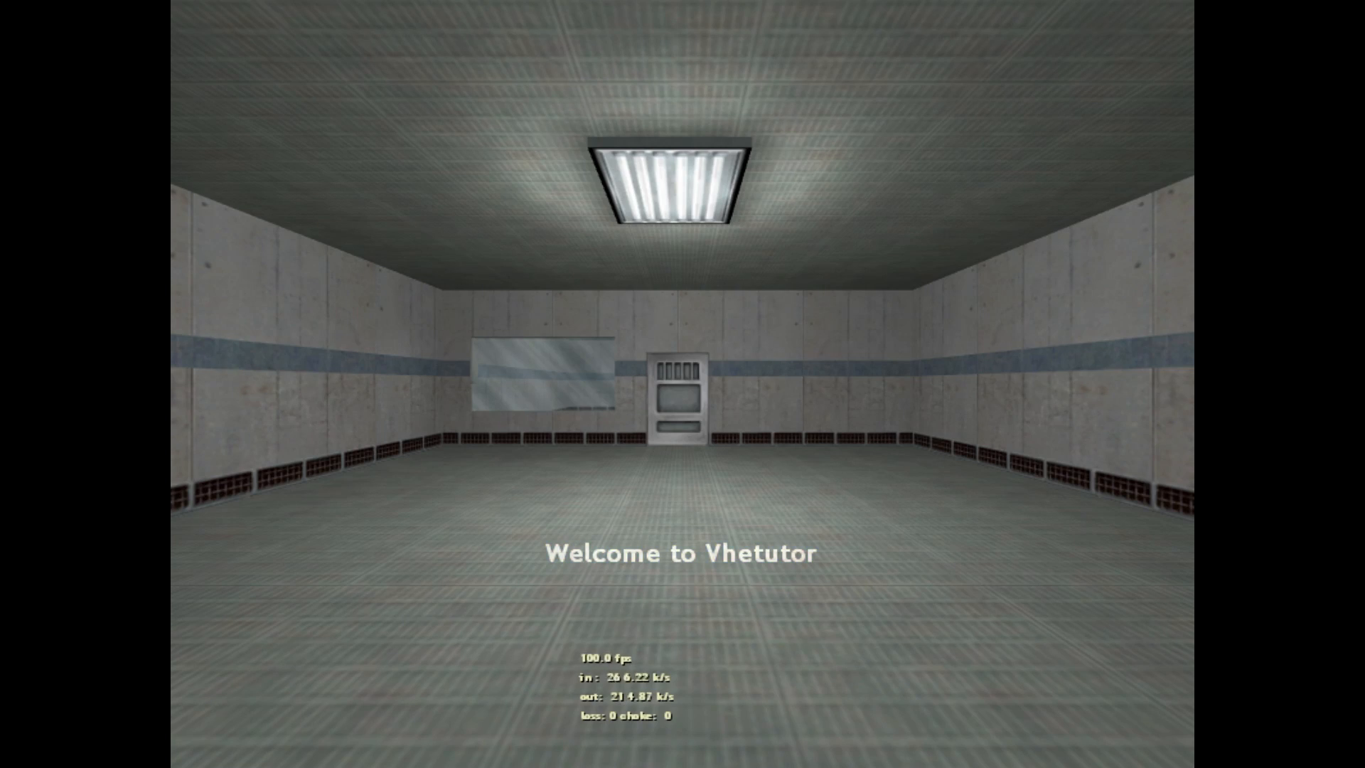
Step: Walk through the door into the lit room and watch the scientist walk
key(w)
key(space)
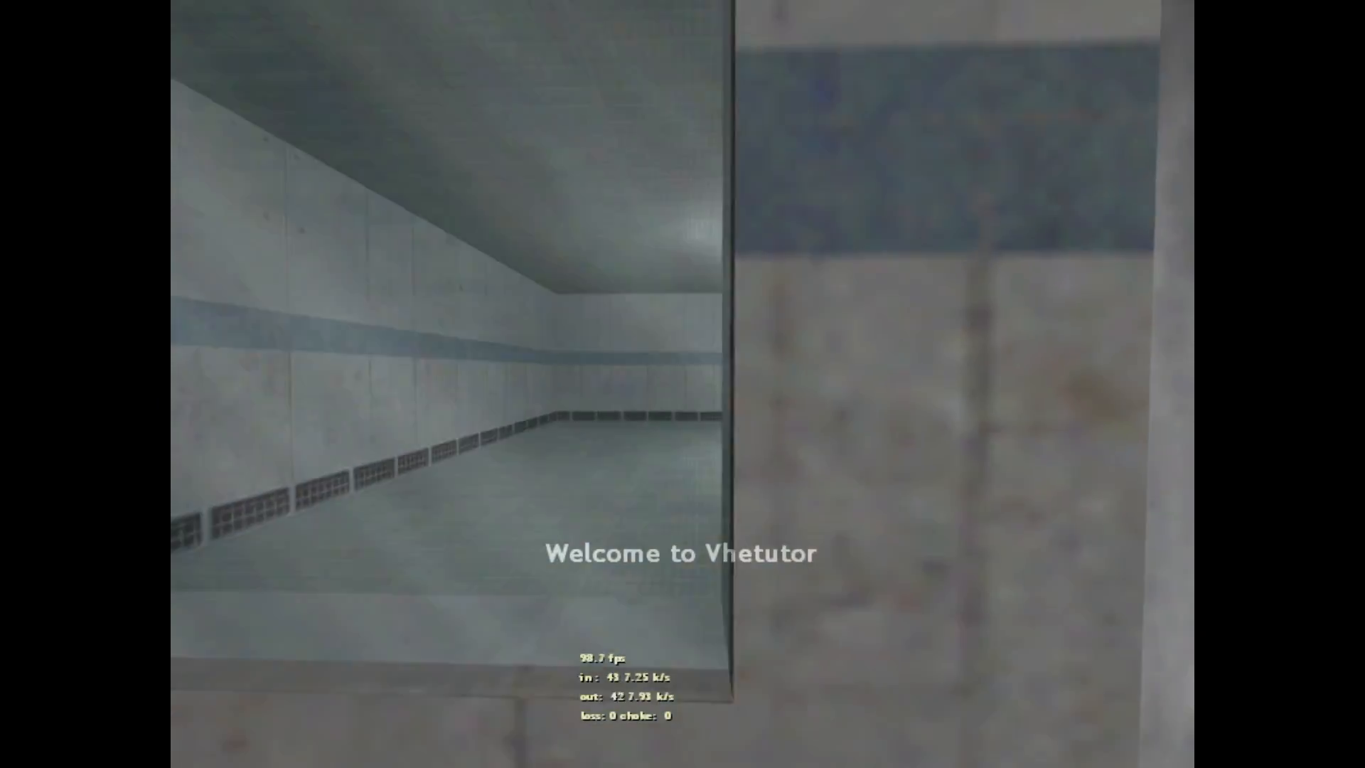
key(w)
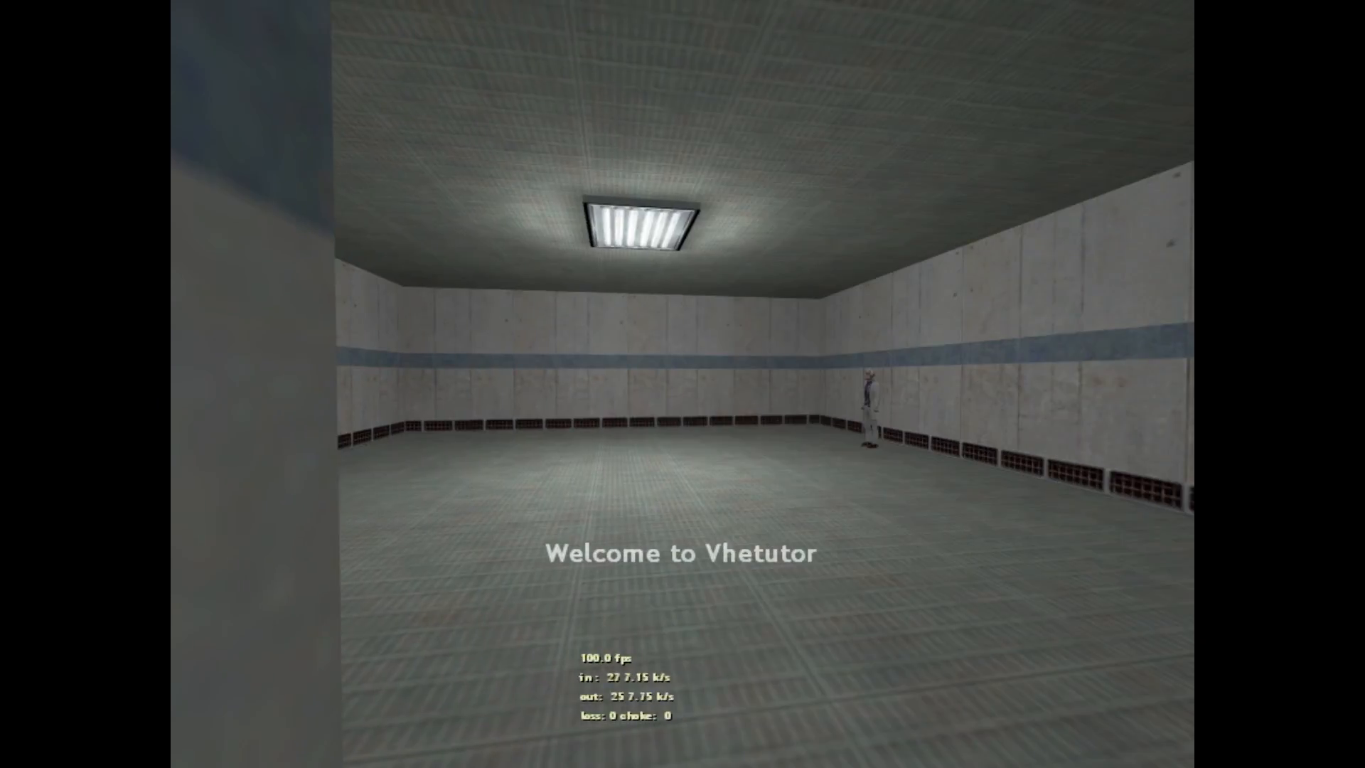
key(w)
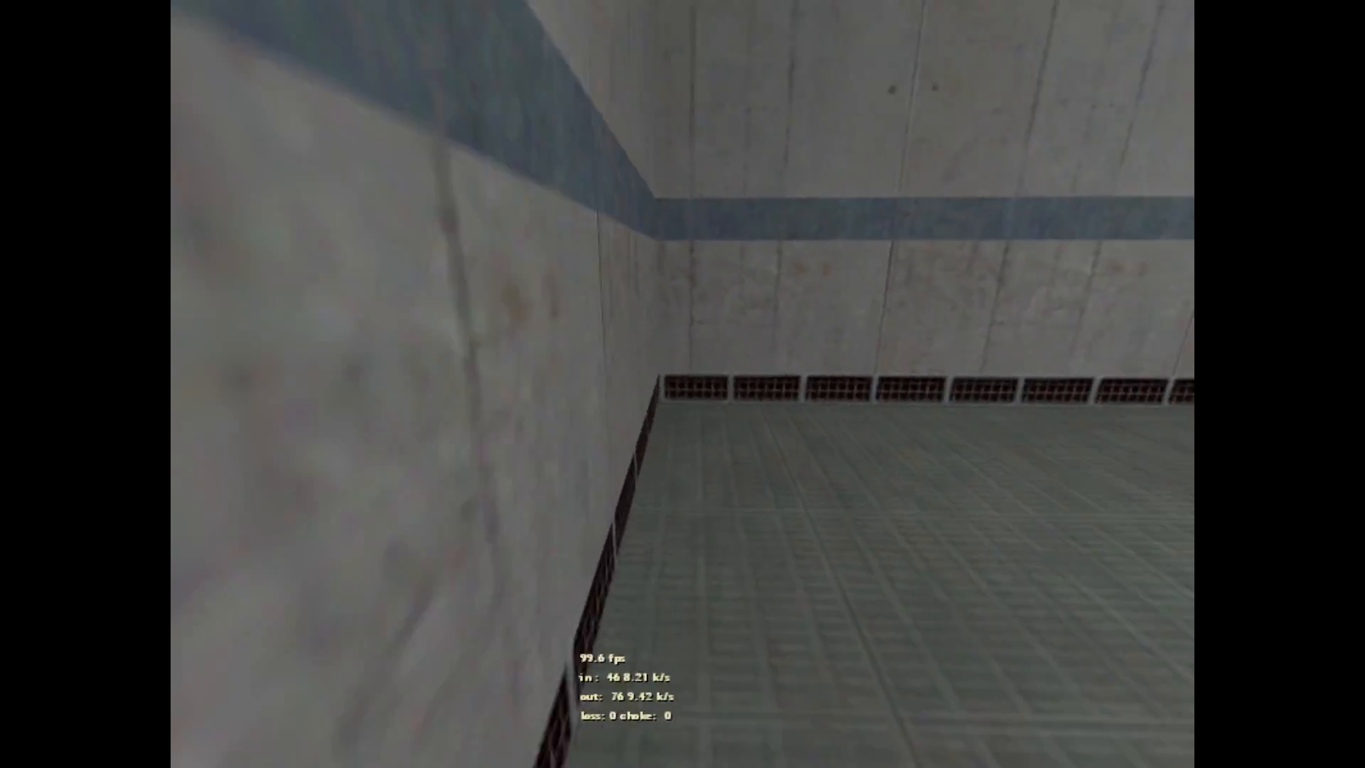
key(w)
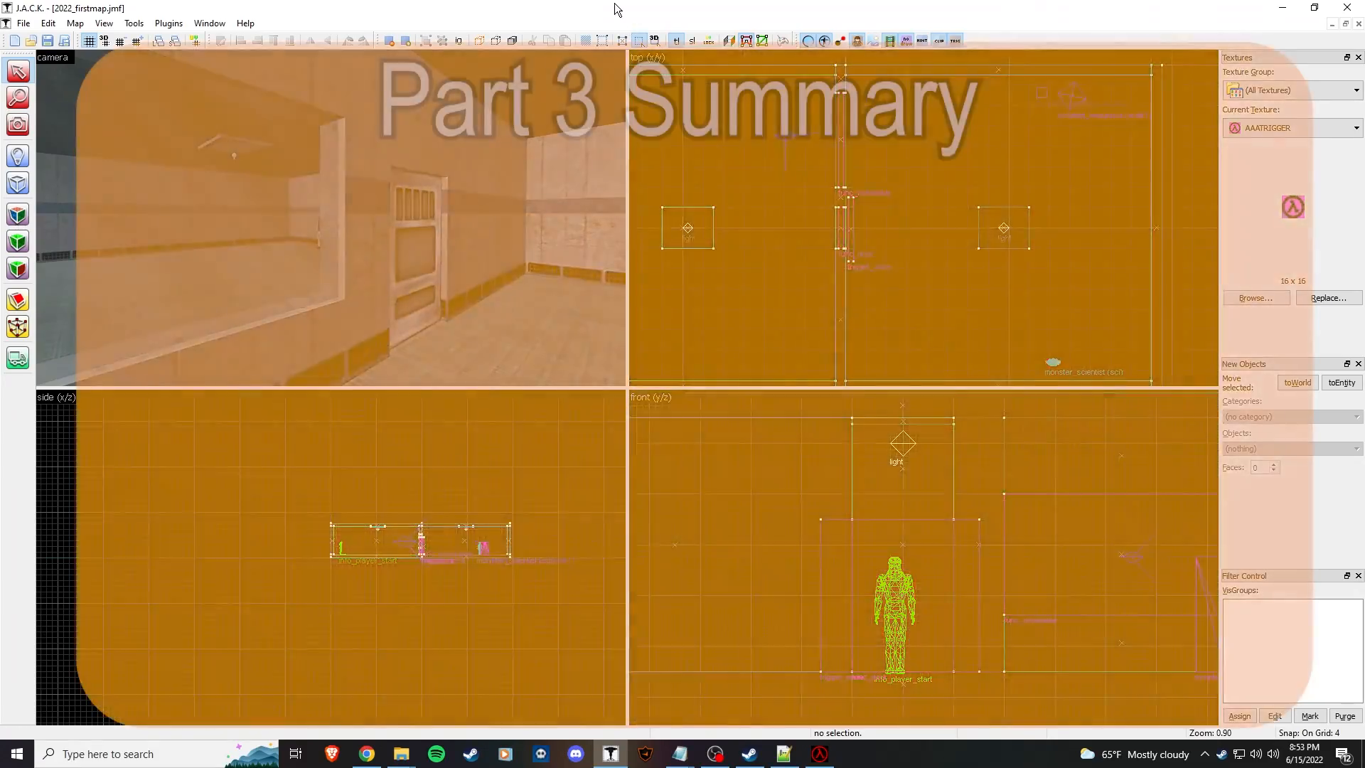
click(390, 250)
click(416, 256)
key(z)
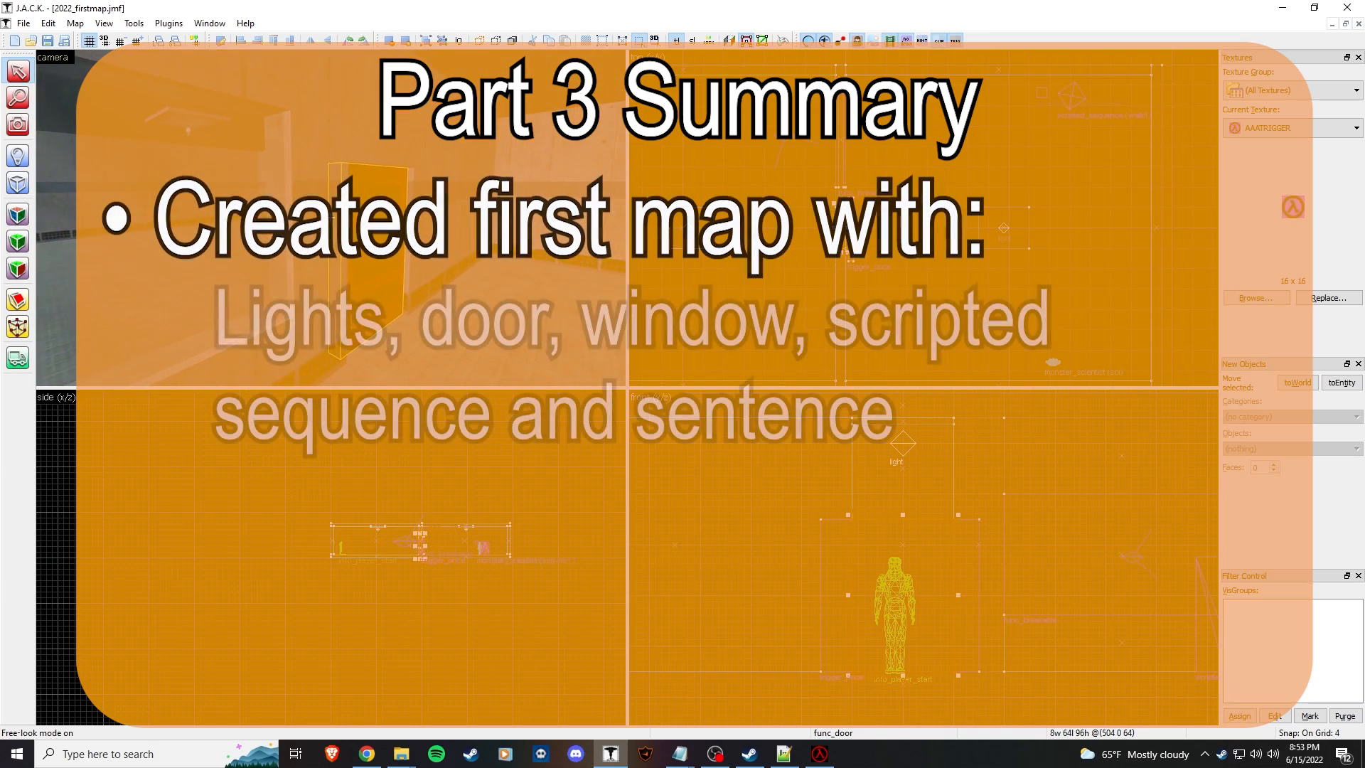
key(z)
click(333, 217)
key(z)
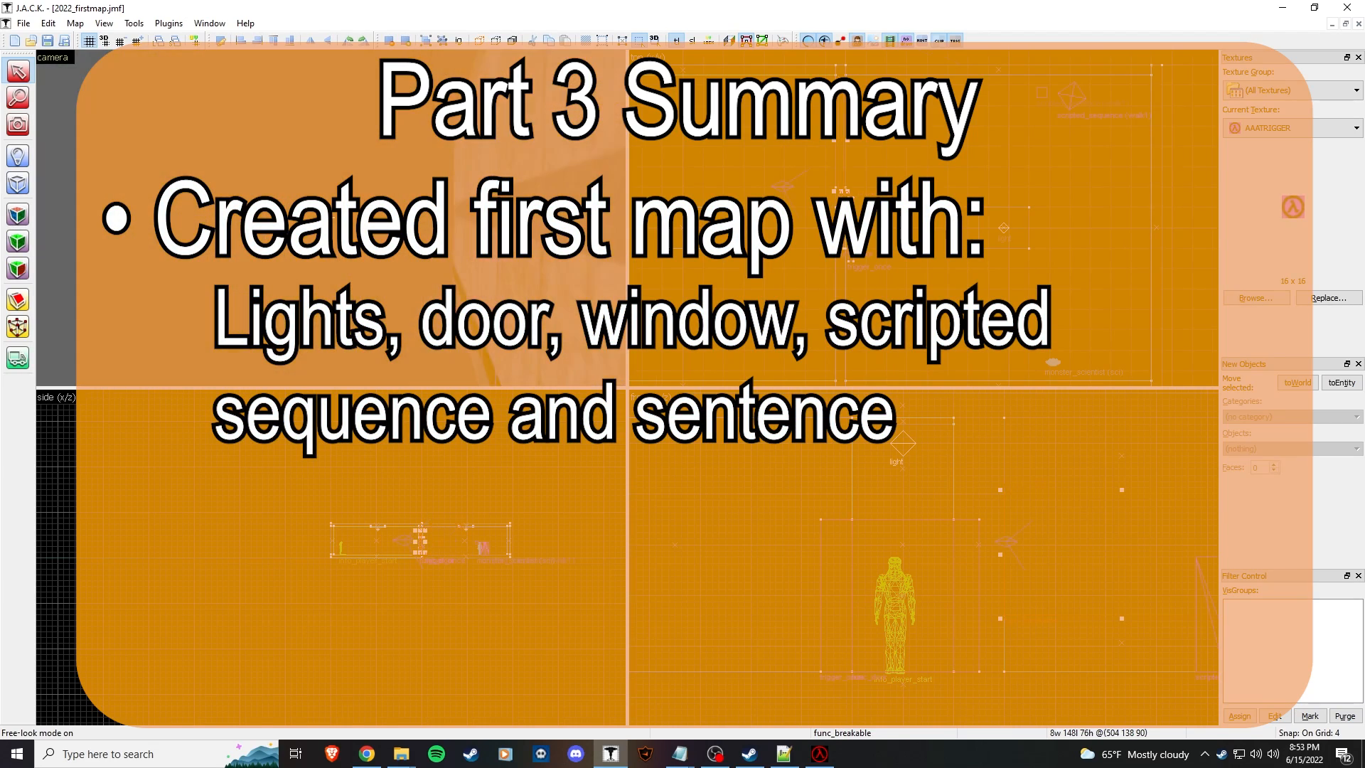
key(Escape)
key(w)
key(w)
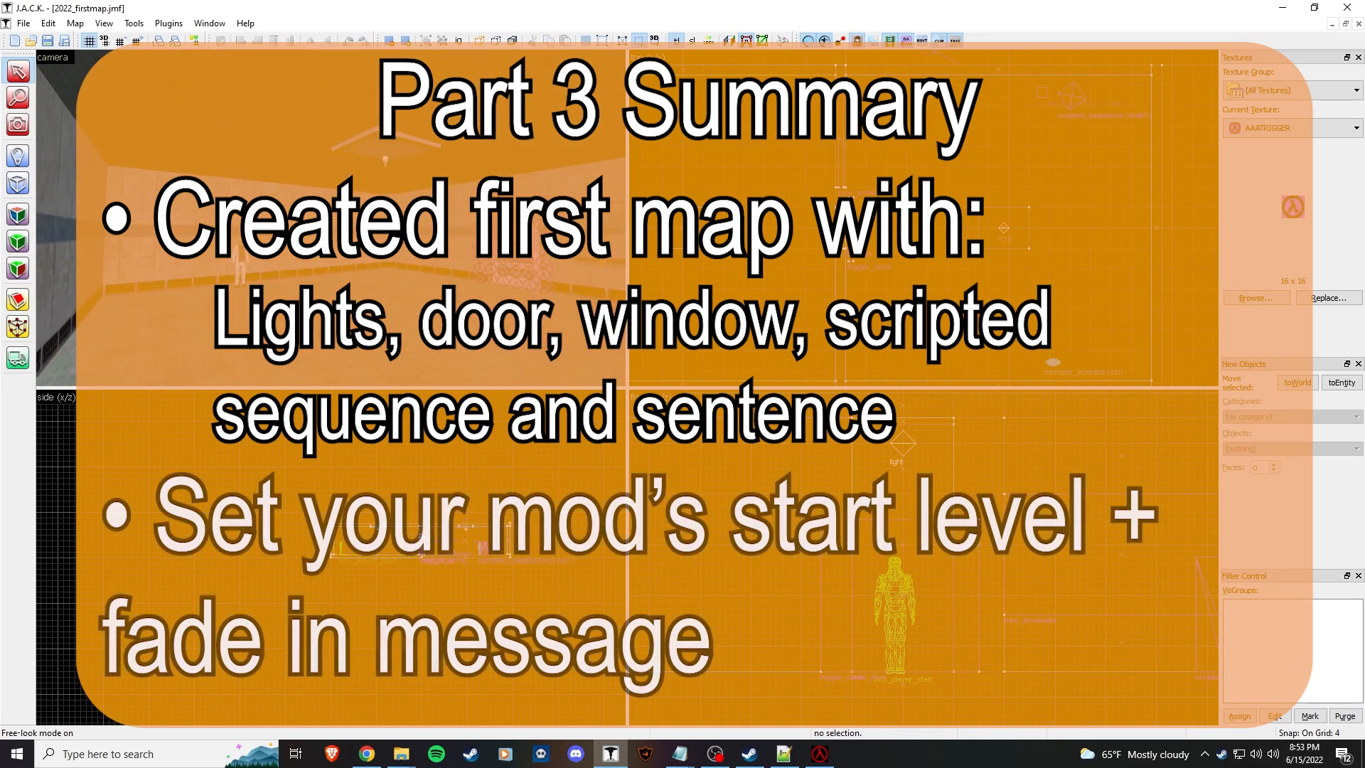
key(z)
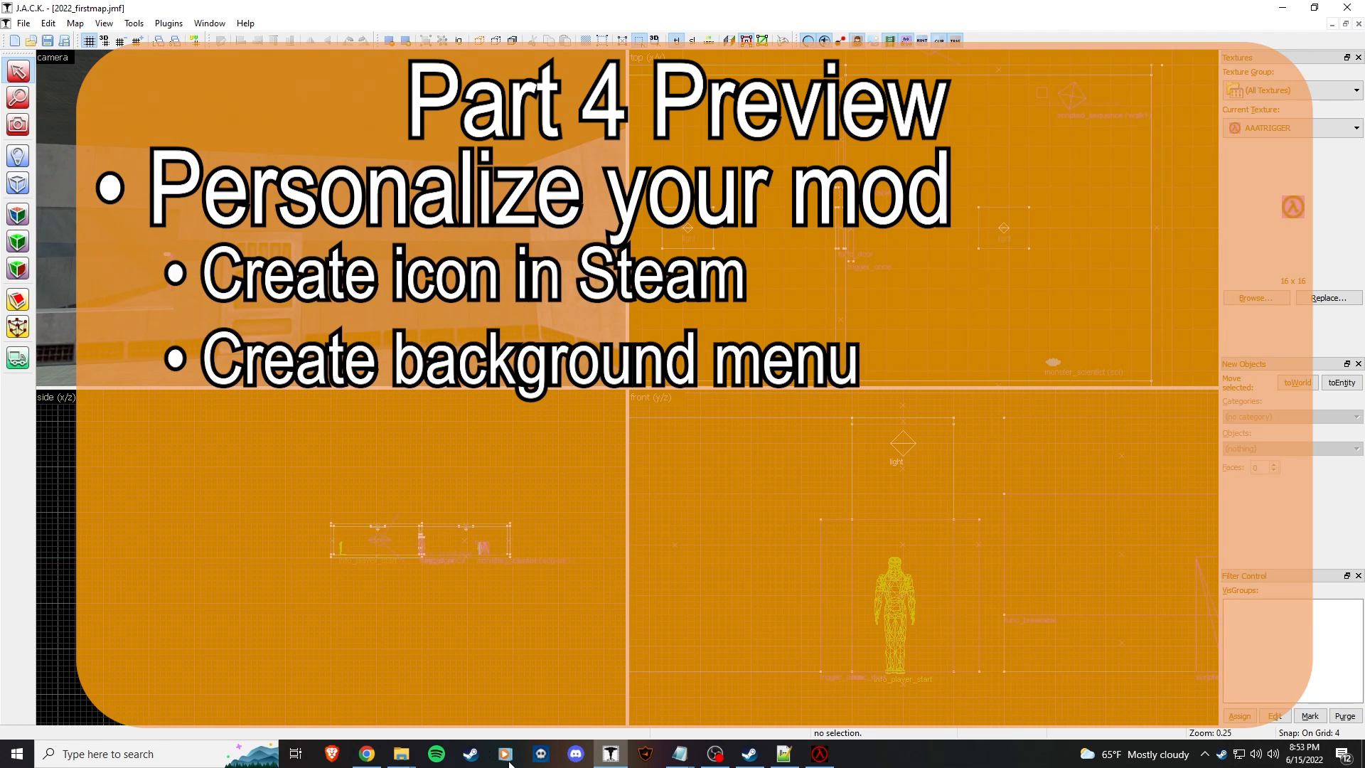
click(750, 753)
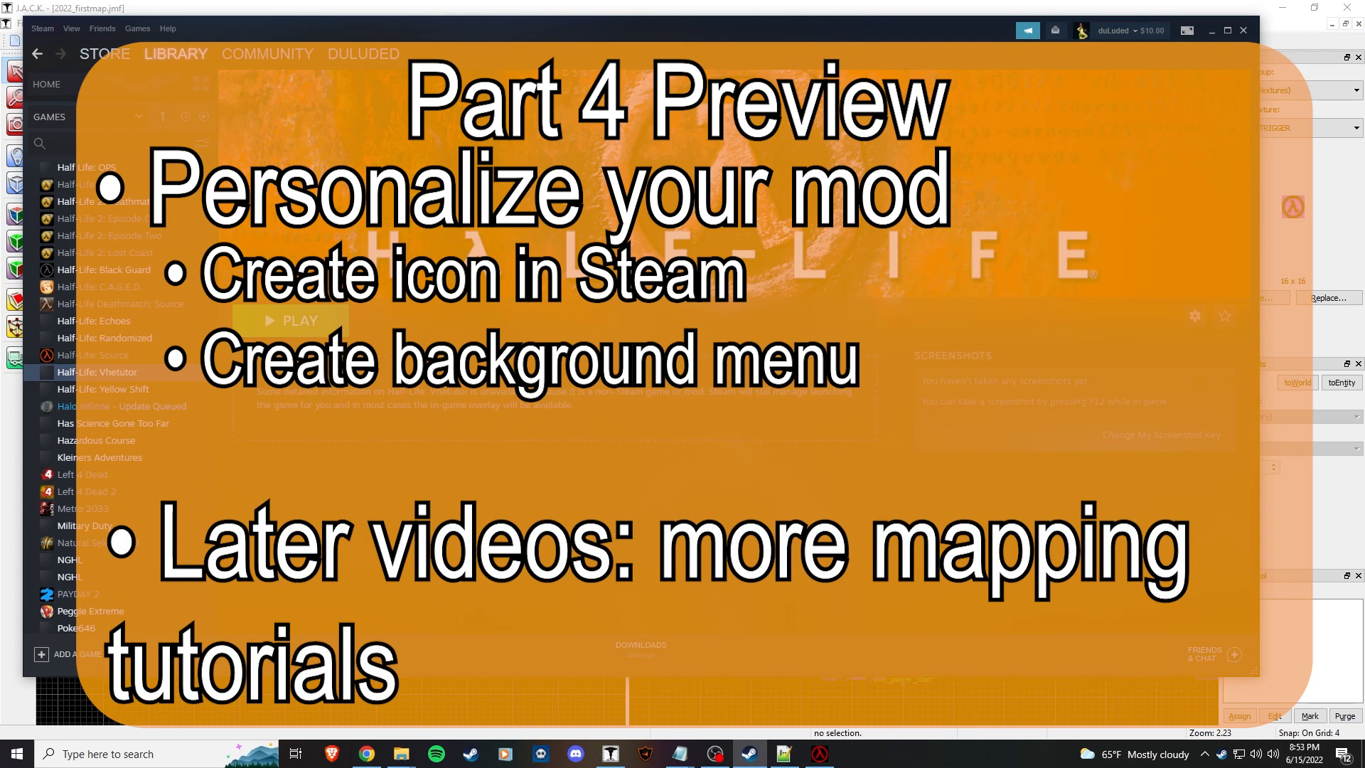
click(629, 10)
key(z)
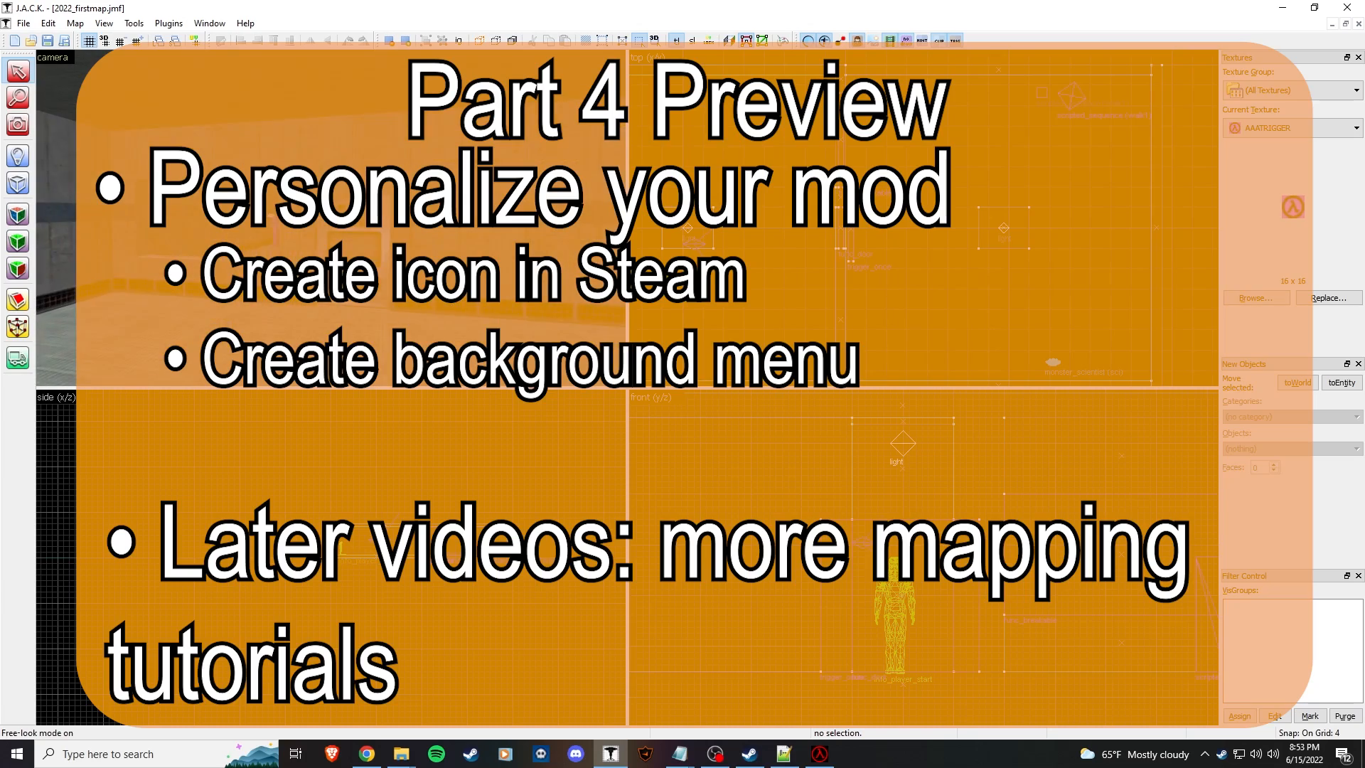
key(w)
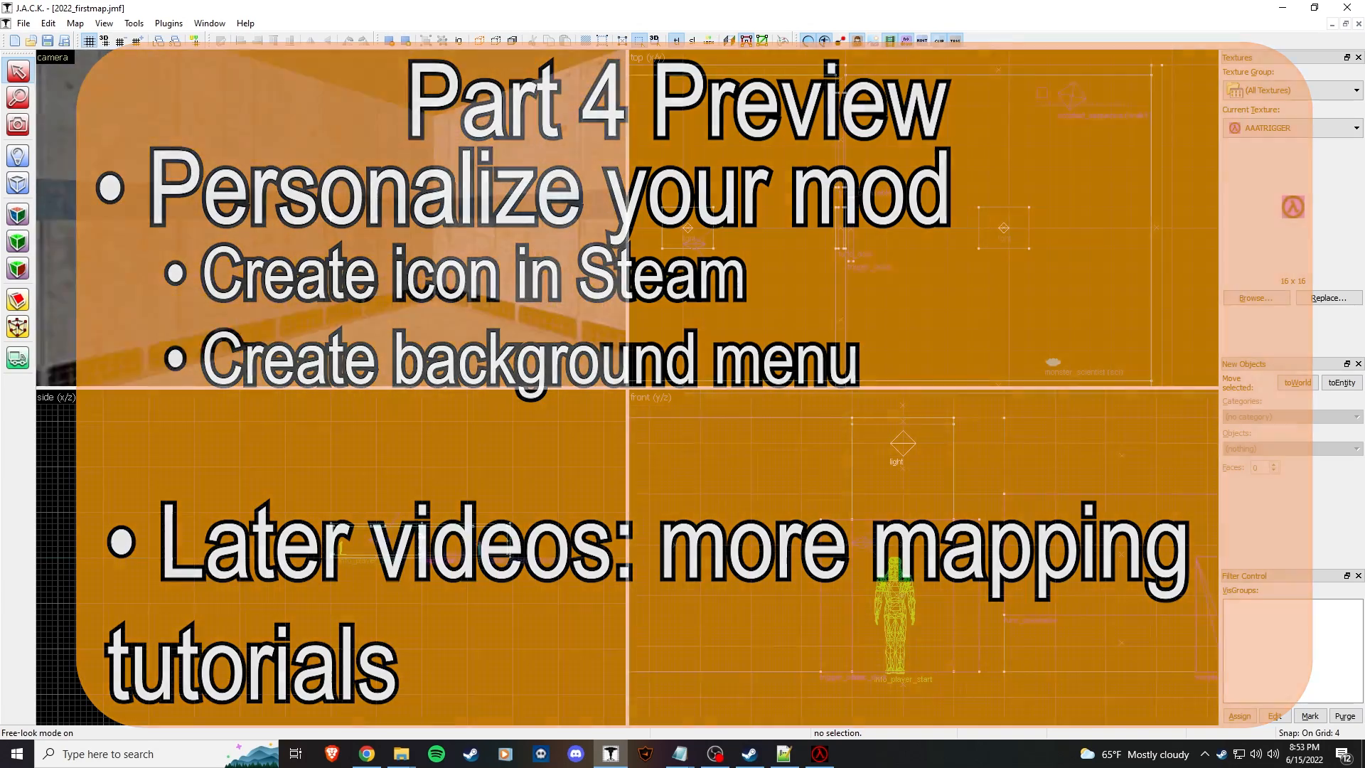
key(w)
key(z)
key(s)
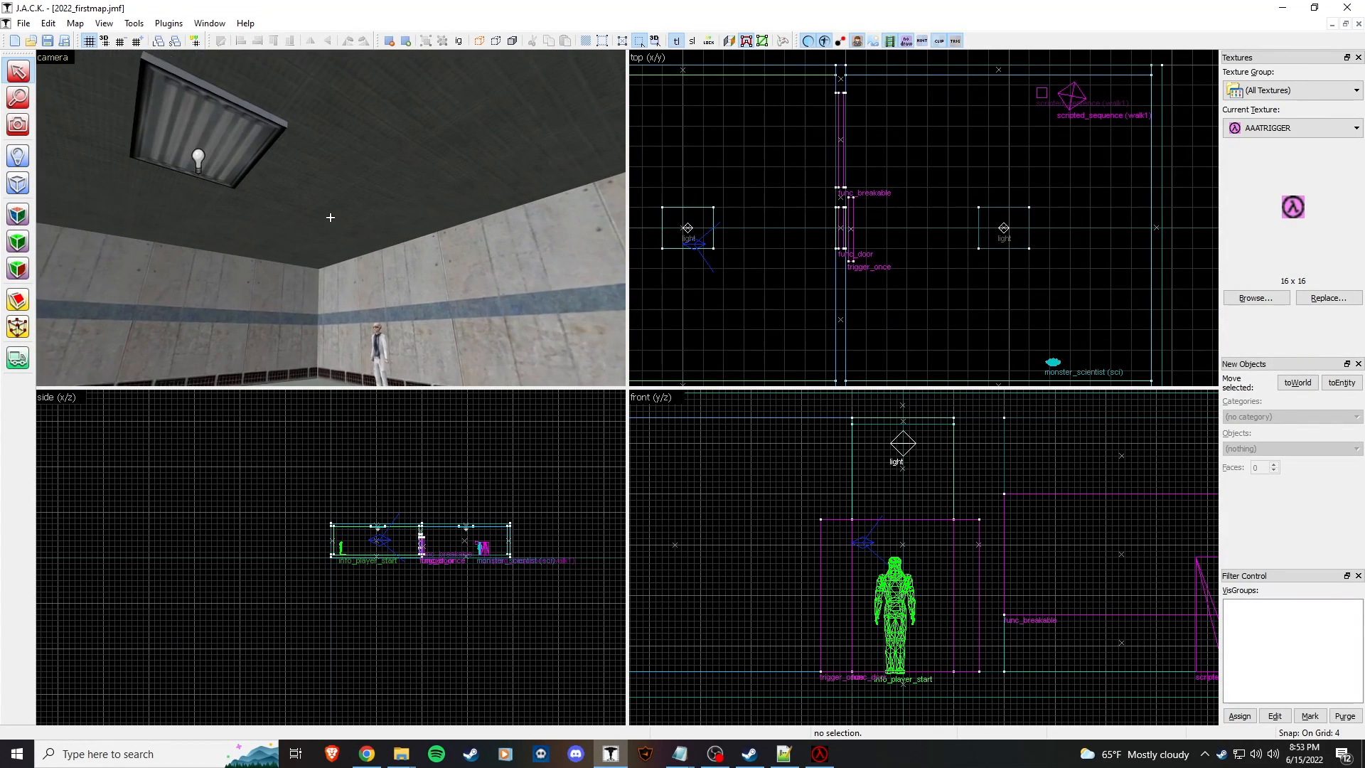
key(w)
key(s)
key(a)
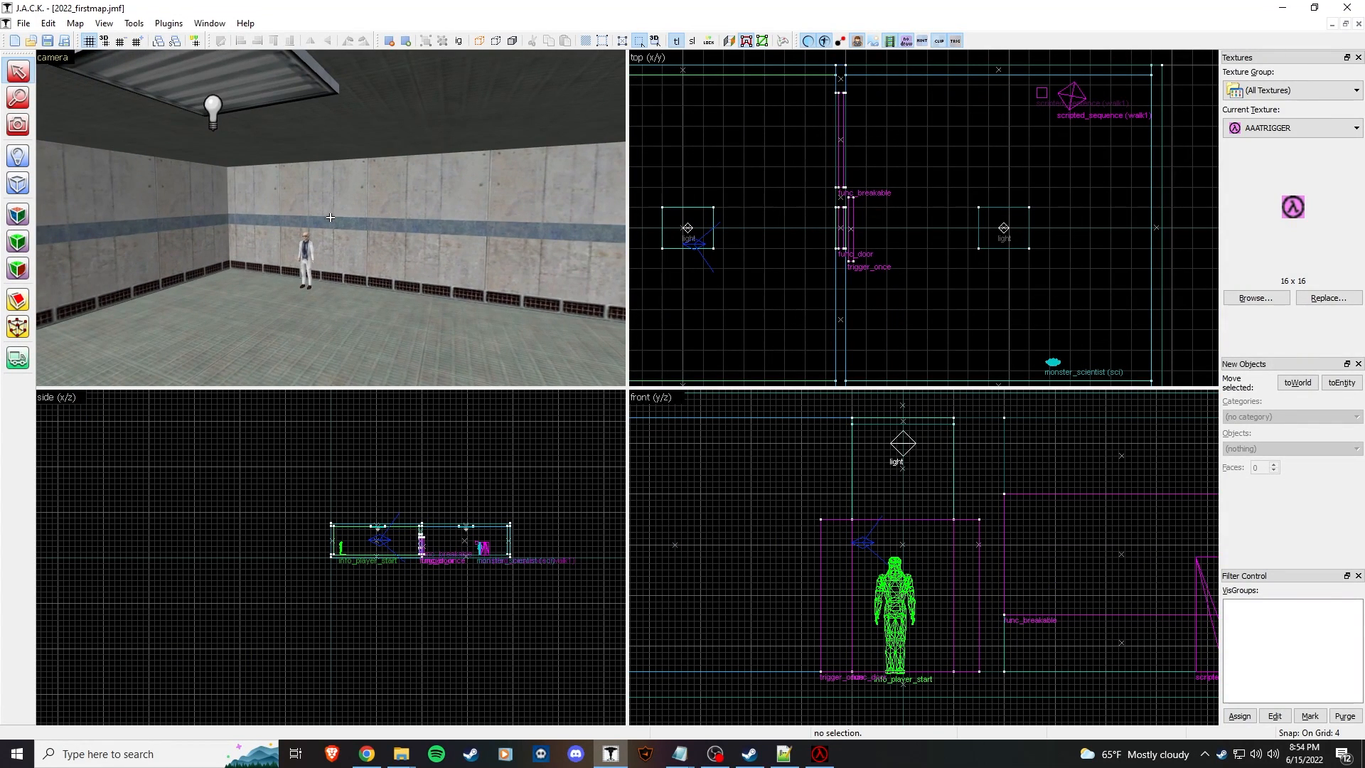